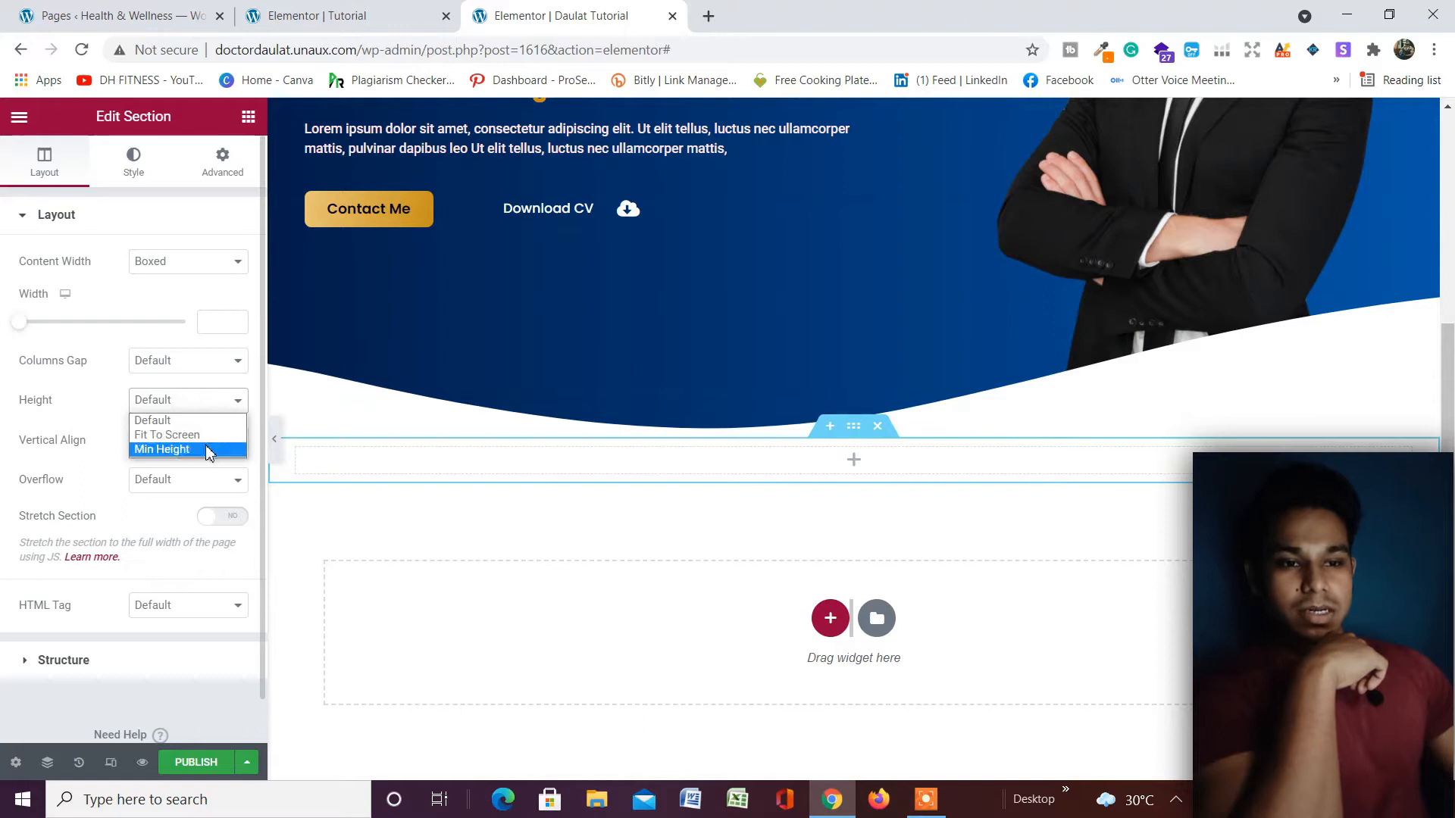
# Give the new empty section a minimum height of 700 px and set its column position to Stretch.
pyautogui.click(211, 464)
pyautogui.press('BackSpace')
pyautogui.write('700')
pyautogui.click(181, 503)
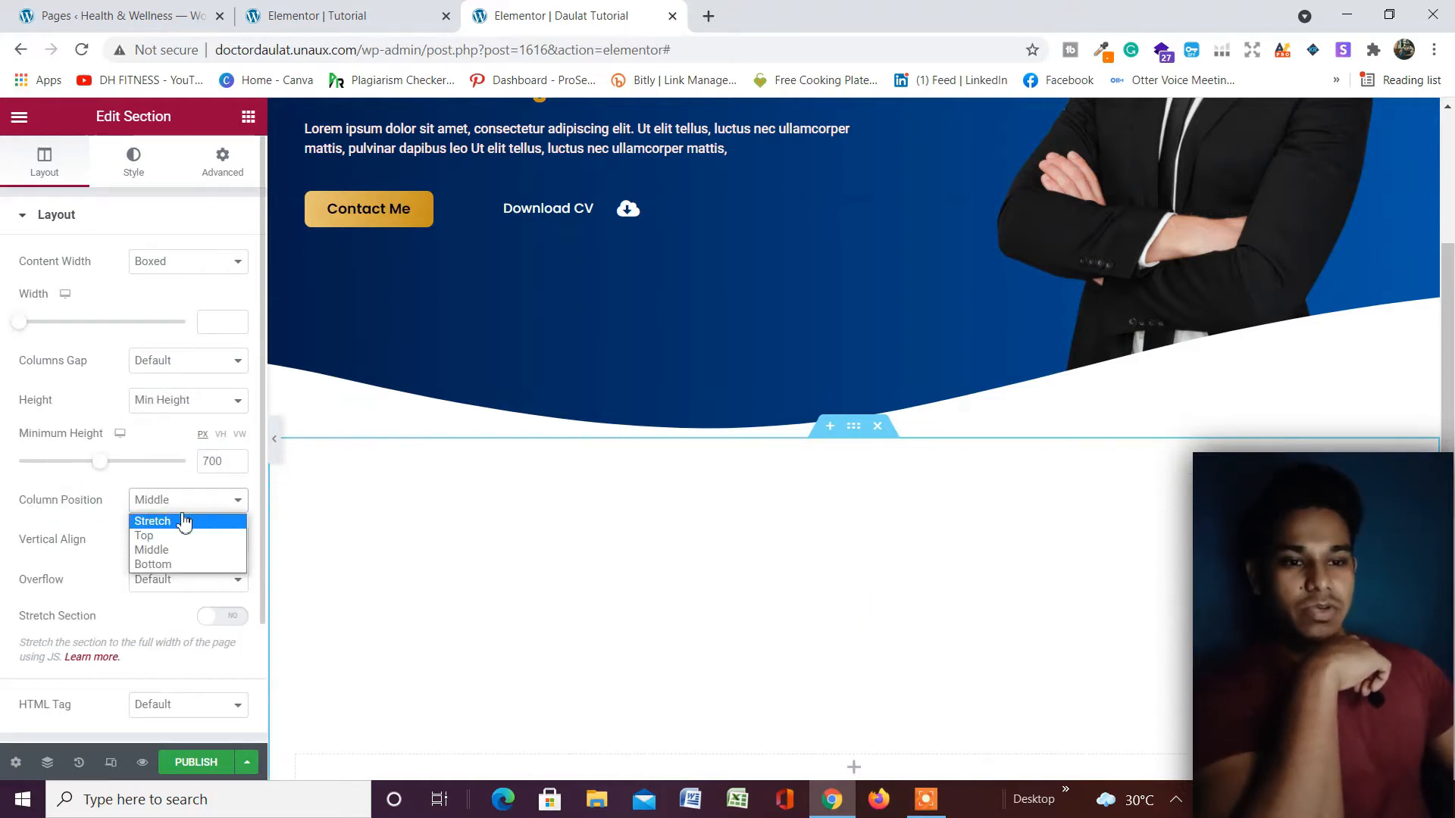
pyautogui.click(152, 521)
pyautogui.scroll(-4, 893, 513)
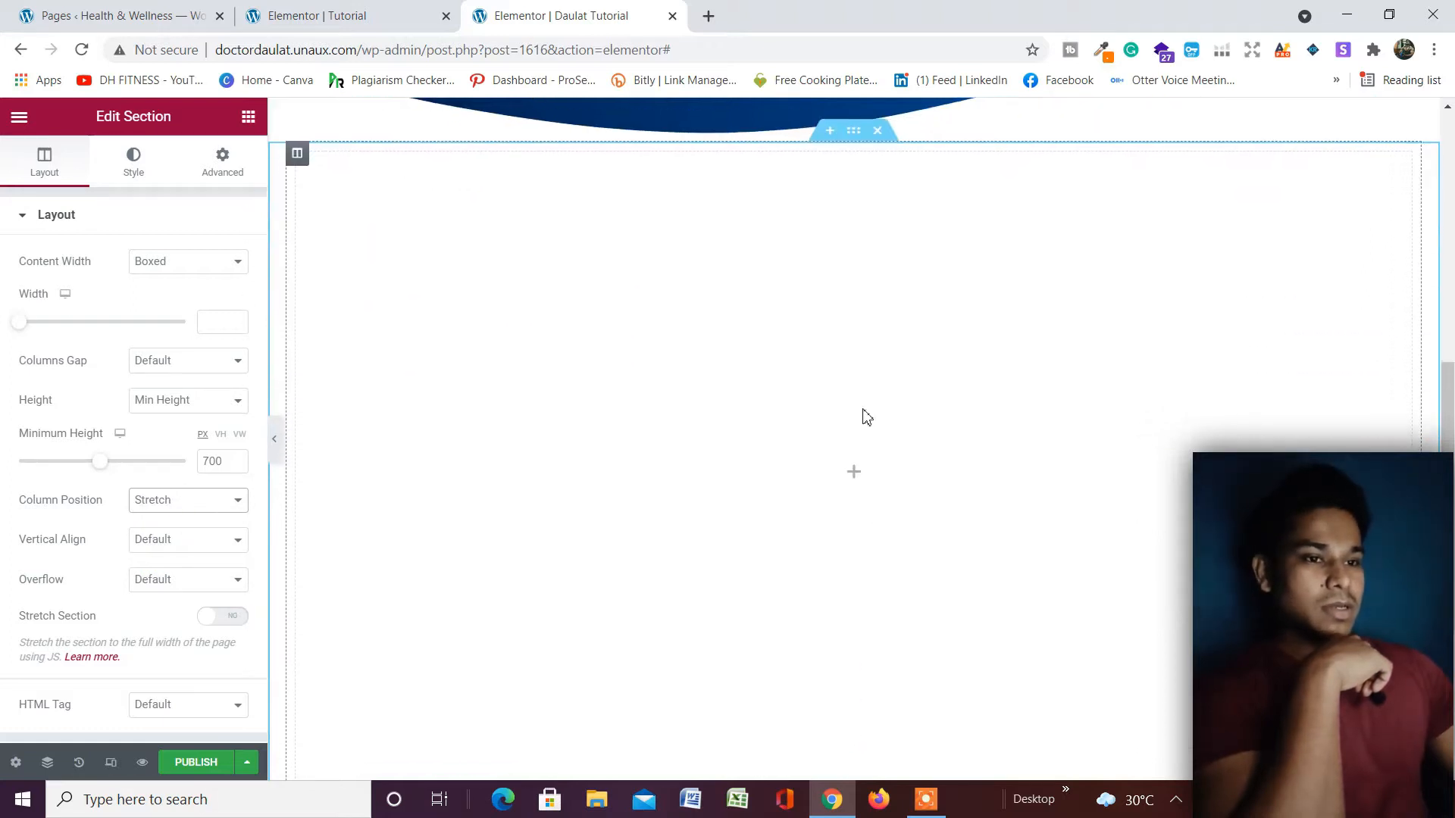
# Set the section's top and bottom margins to 90 px.
pyautogui.click(224, 164)
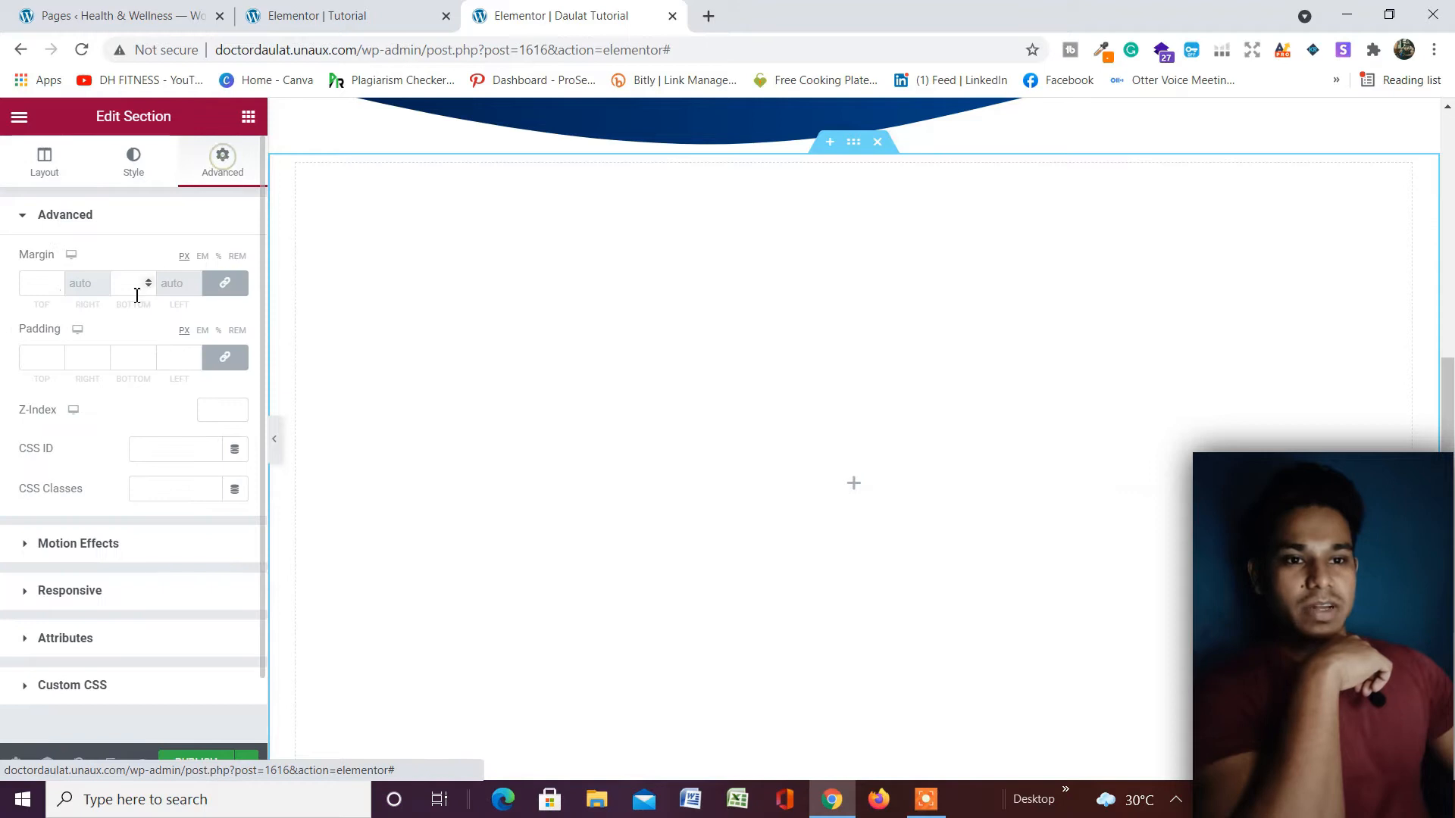
pyautogui.click(46, 280)
pyautogui.write('90')
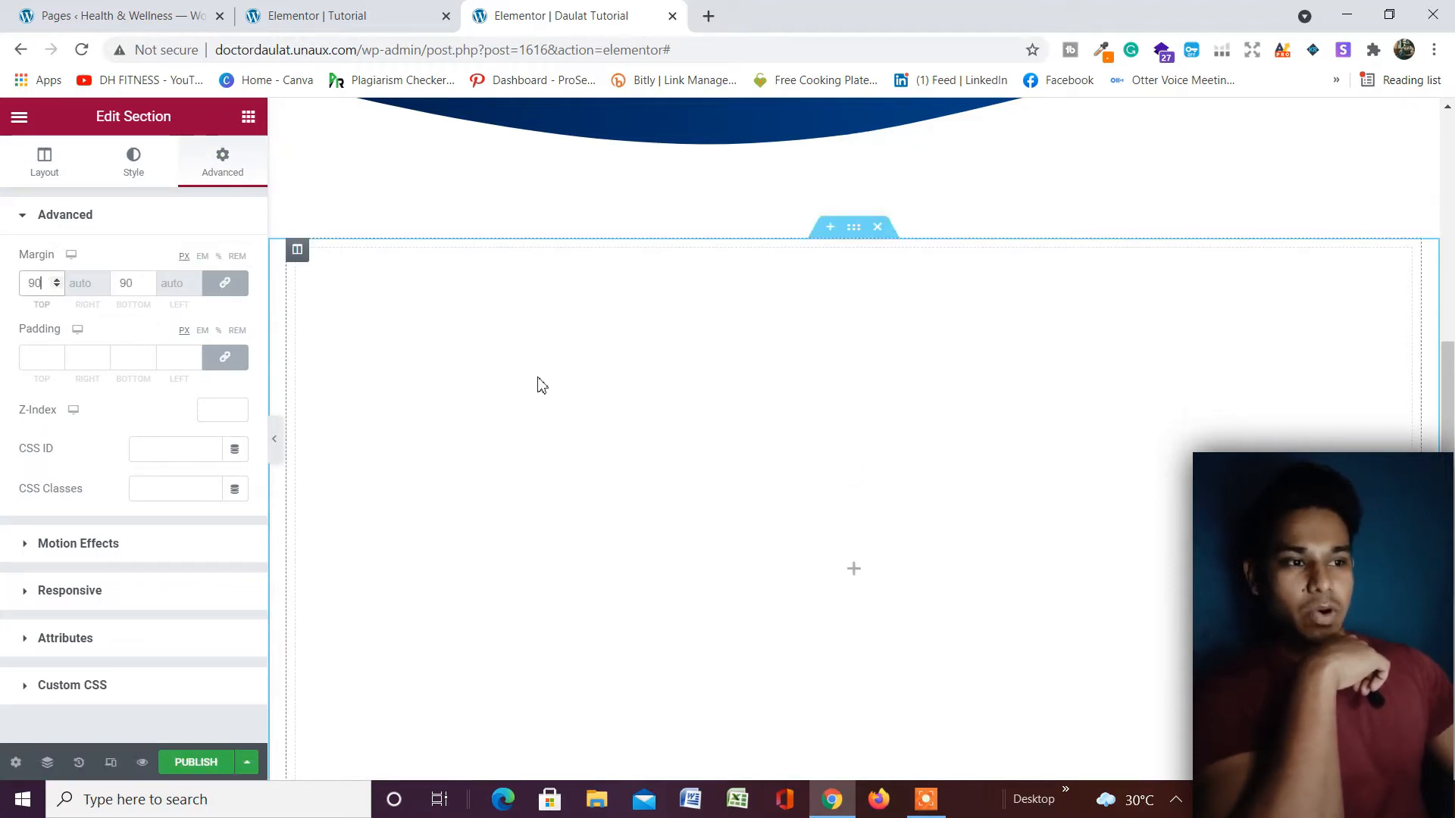
pyautogui.scroll(-3, 881, 400)
pyautogui.scroll(4, 758, 384)
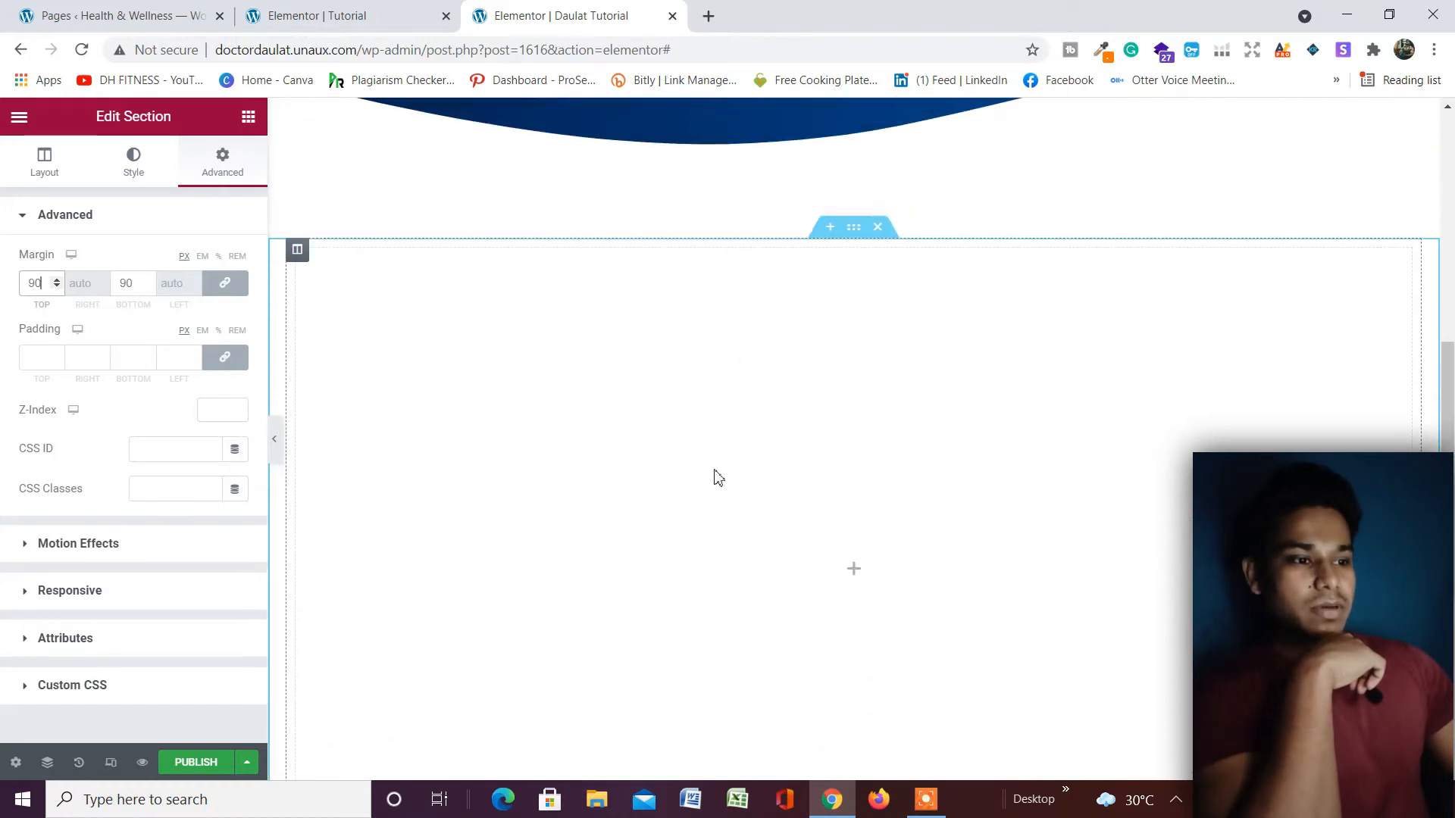
pyautogui.scroll(-3, 758, 470)
pyautogui.scroll(4, 786, 460)
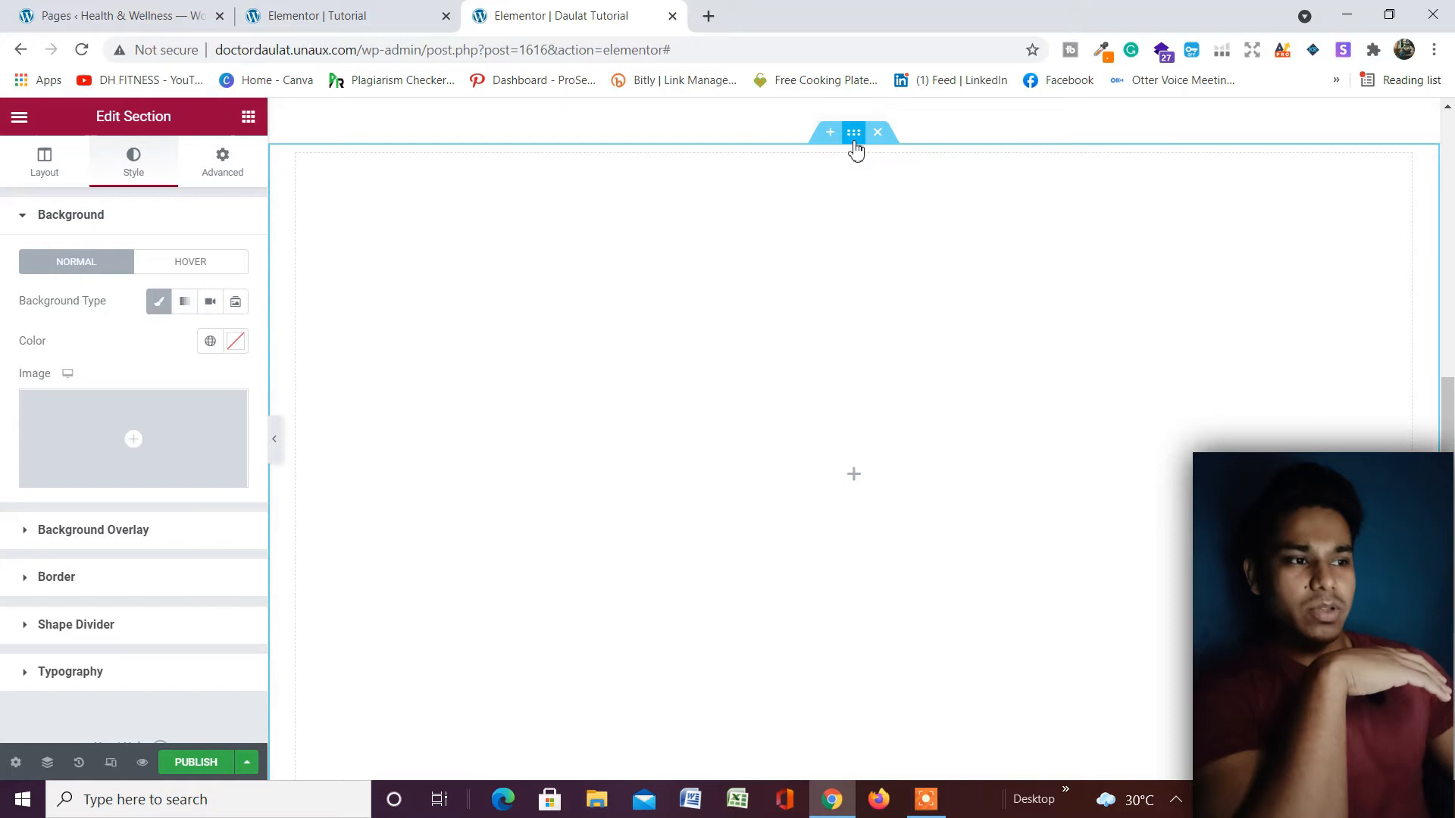
# Insert bg-shape-1-1.png from the media library as the section's background image.
pyautogui.click(135, 421)
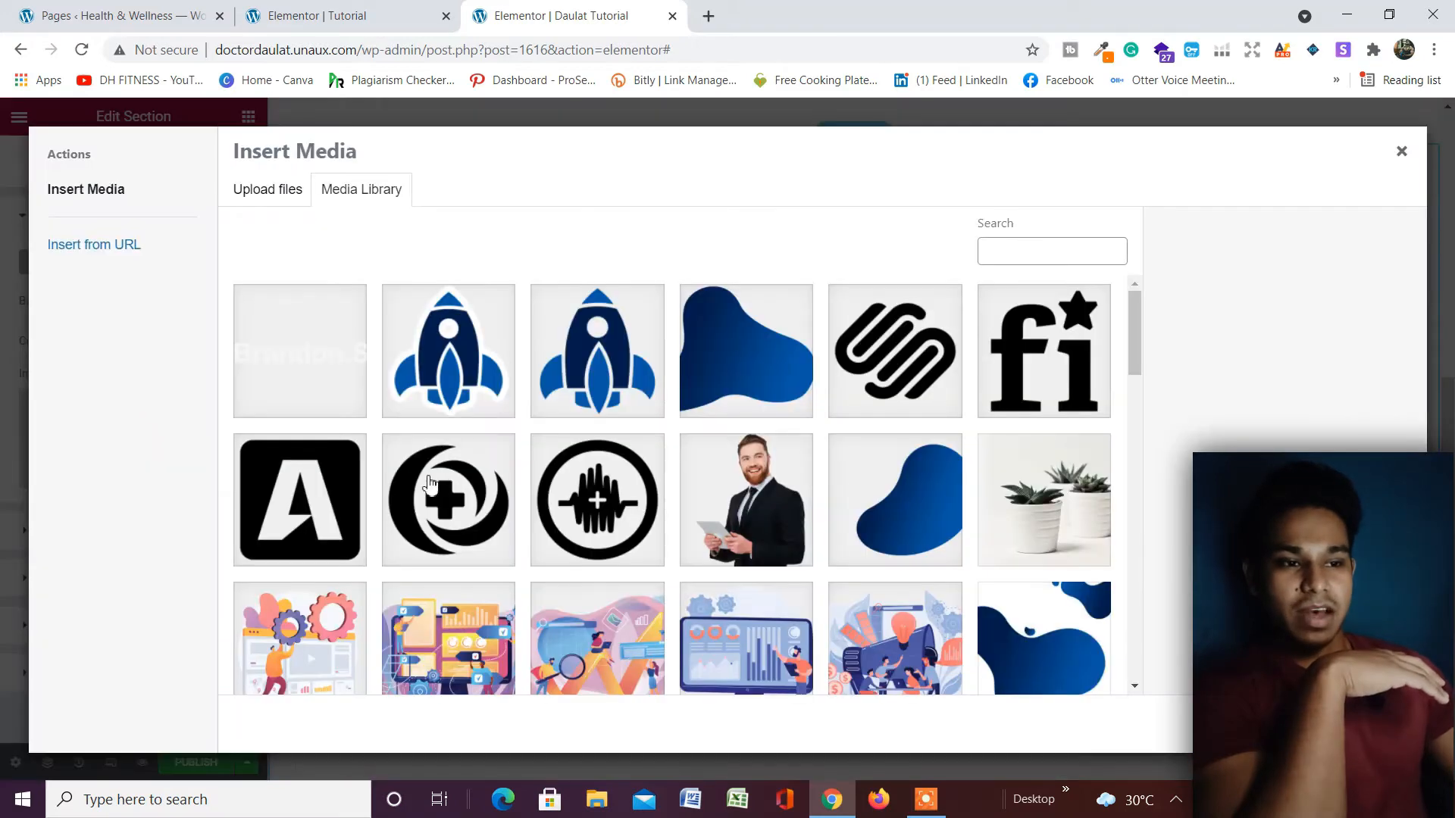
pyautogui.scroll(-10, 746, 525)
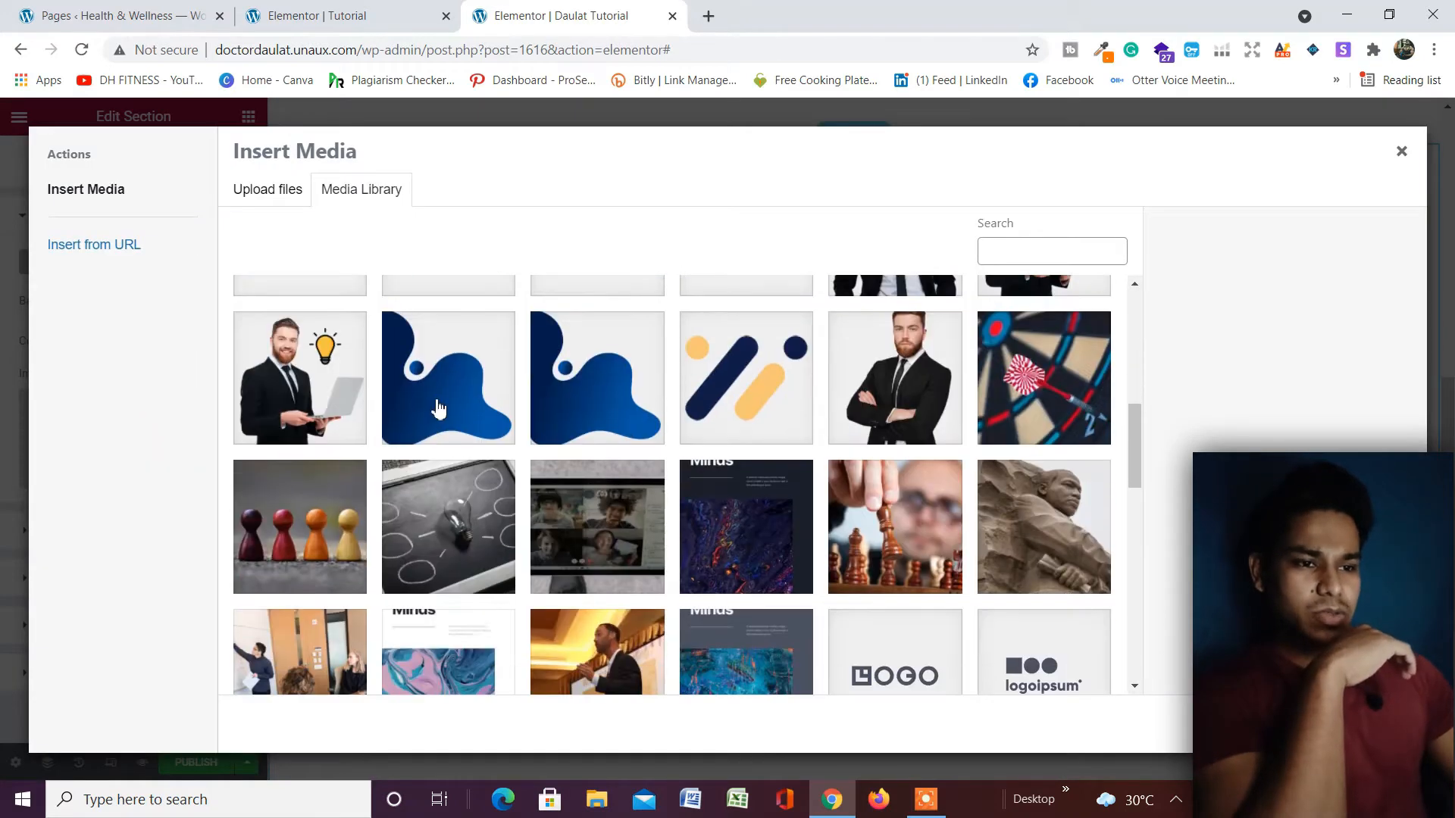
pyautogui.click(439, 408)
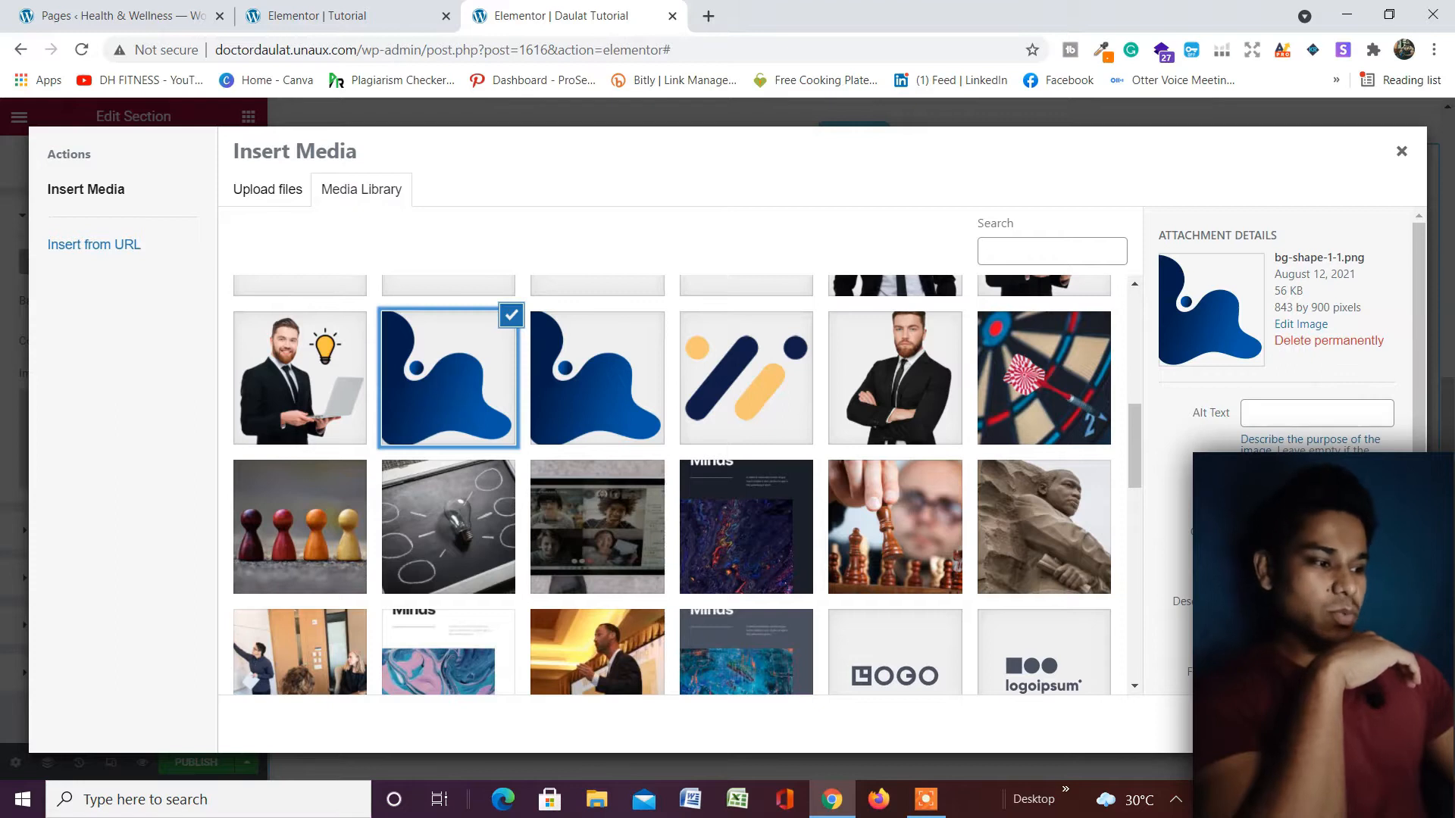
pyautogui.click(1367, 729)
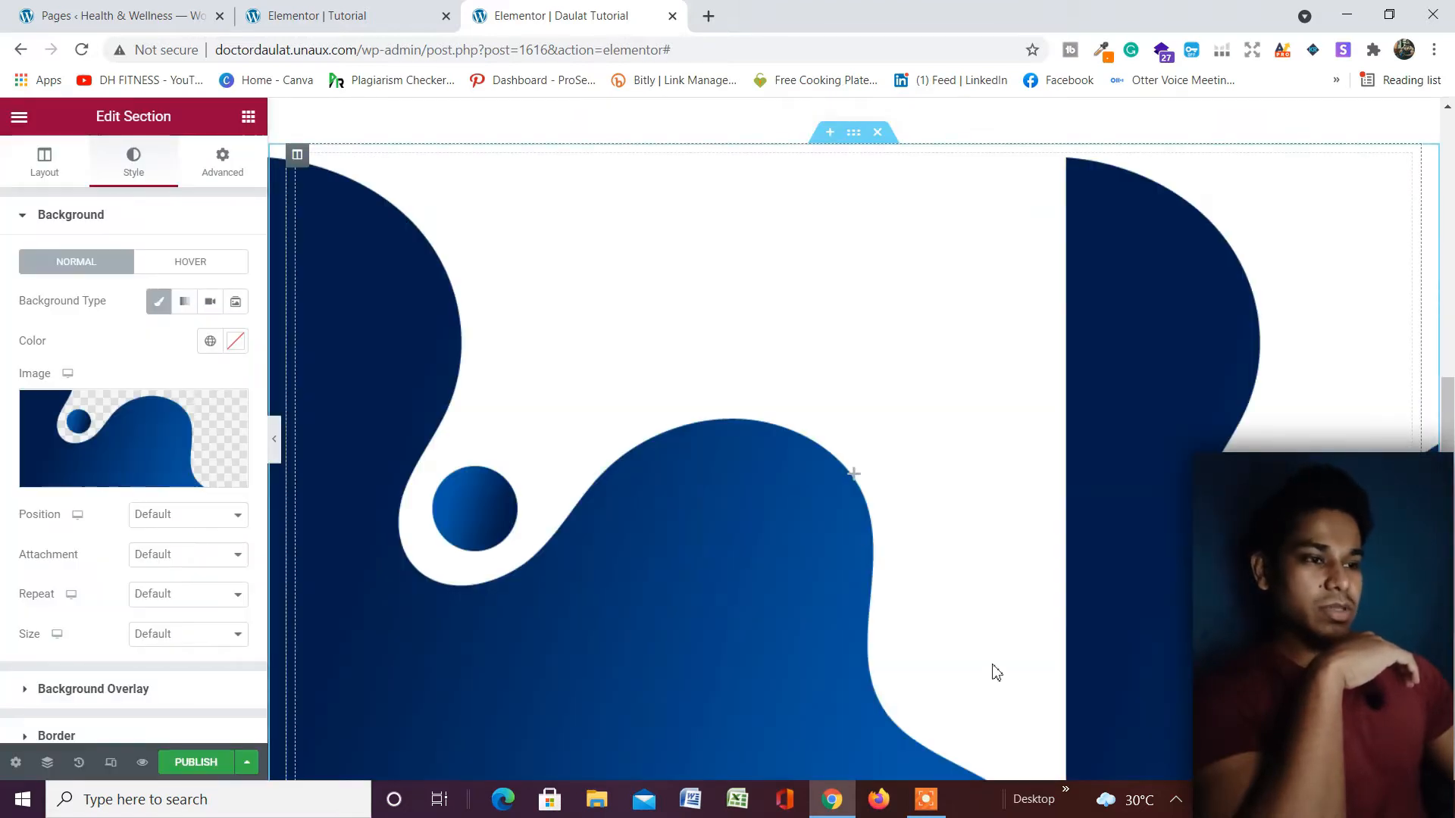
pyautogui.scroll(2, 631, 455)
pyautogui.scroll(-2, 1046, 426)
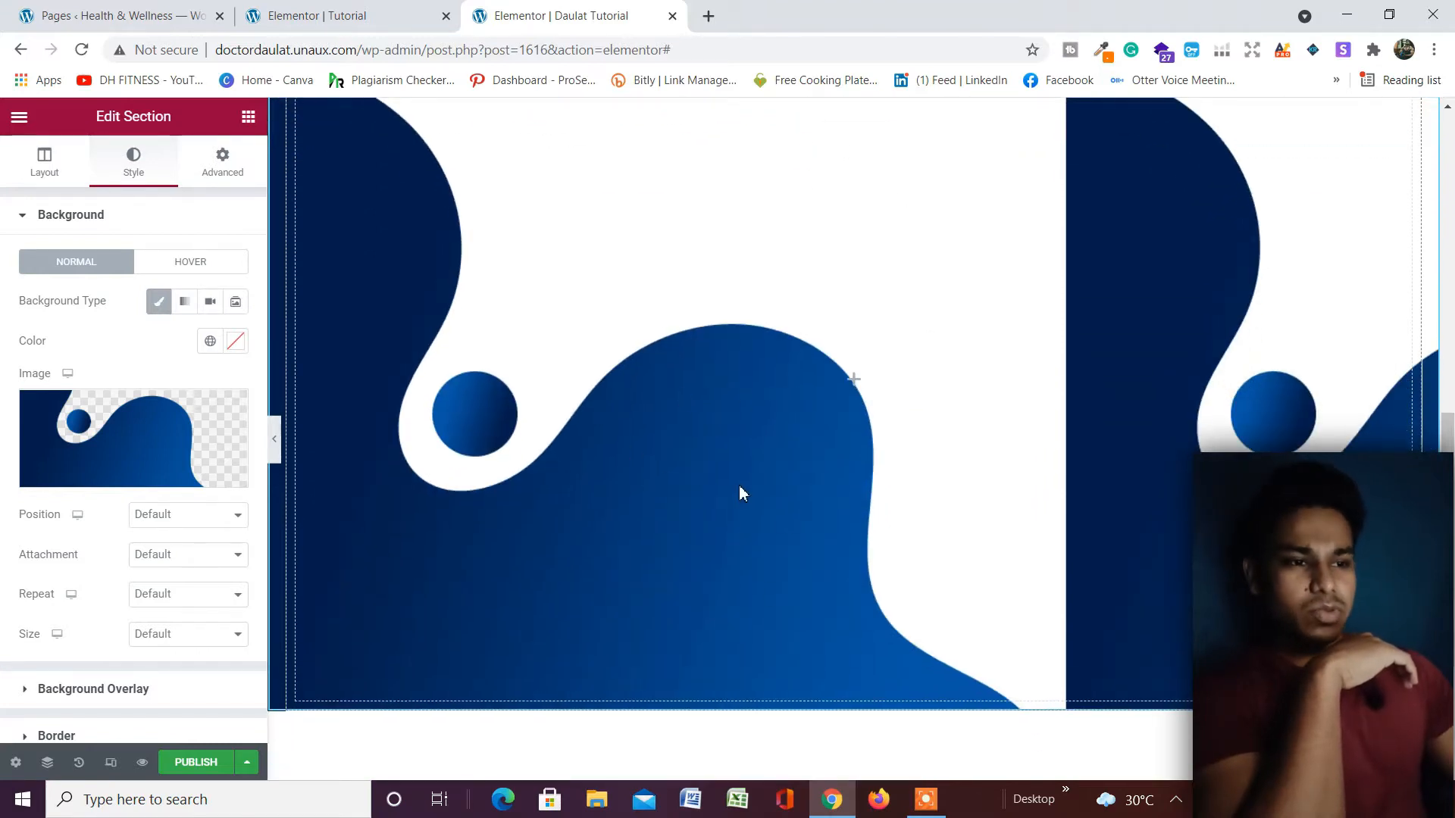
pyautogui.scroll(3, 774, 385)
pyautogui.scroll(-3, 720, 466)
# Set the background image's position to Center Left and leave its attachment at Default.
pyautogui.scroll(-3, 181, 512)
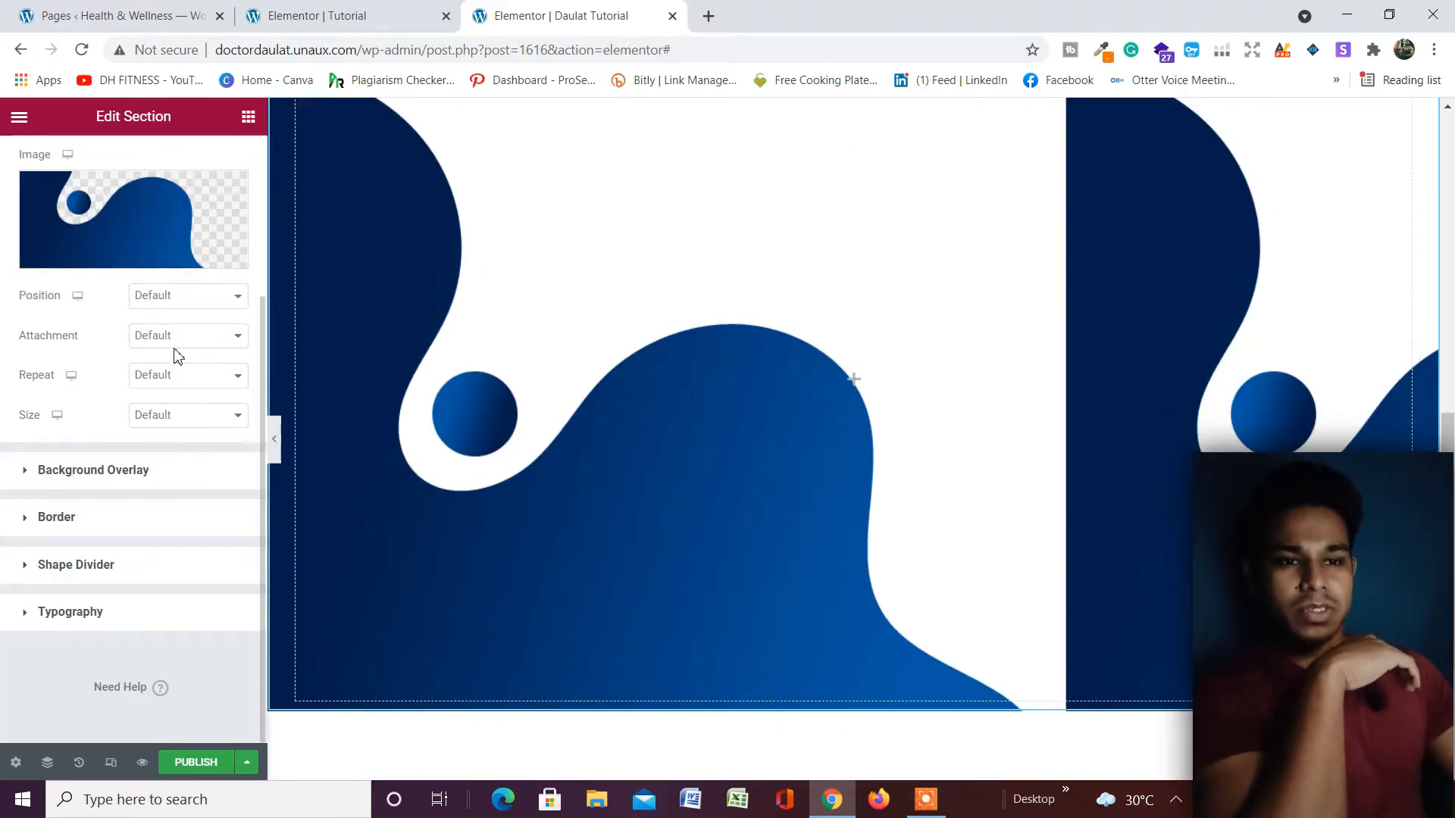
pyautogui.click(178, 297)
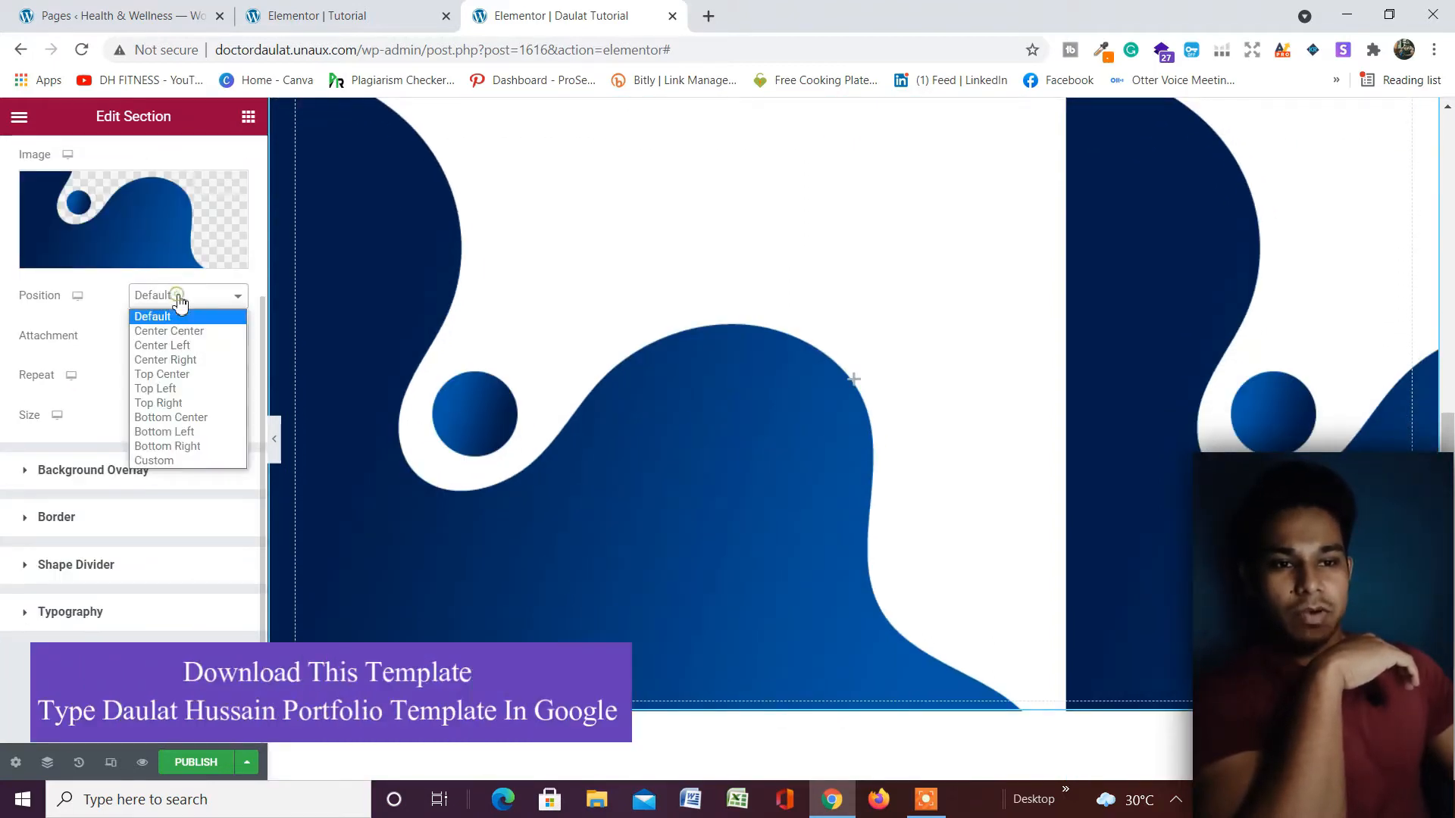
pyautogui.click(181, 346)
pyautogui.click(205, 339)
pyautogui.click(203, 340)
pyautogui.click(202, 339)
pyautogui.click(203, 340)
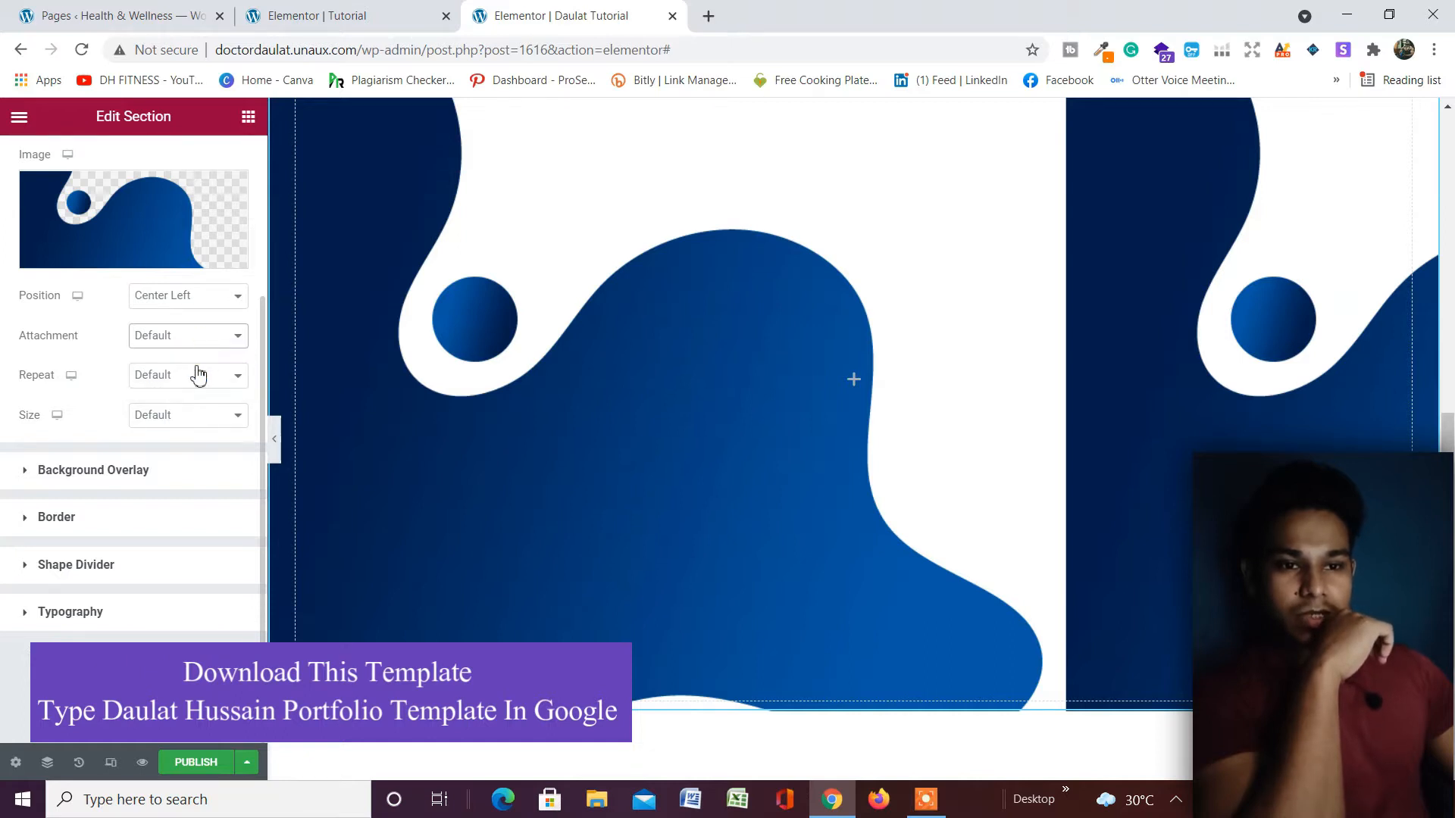
# Set the background image's repeat to No-repeat and its size to Contain.
pyautogui.click(199, 374)
pyautogui.click(195, 409)
pyautogui.click(194, 416)
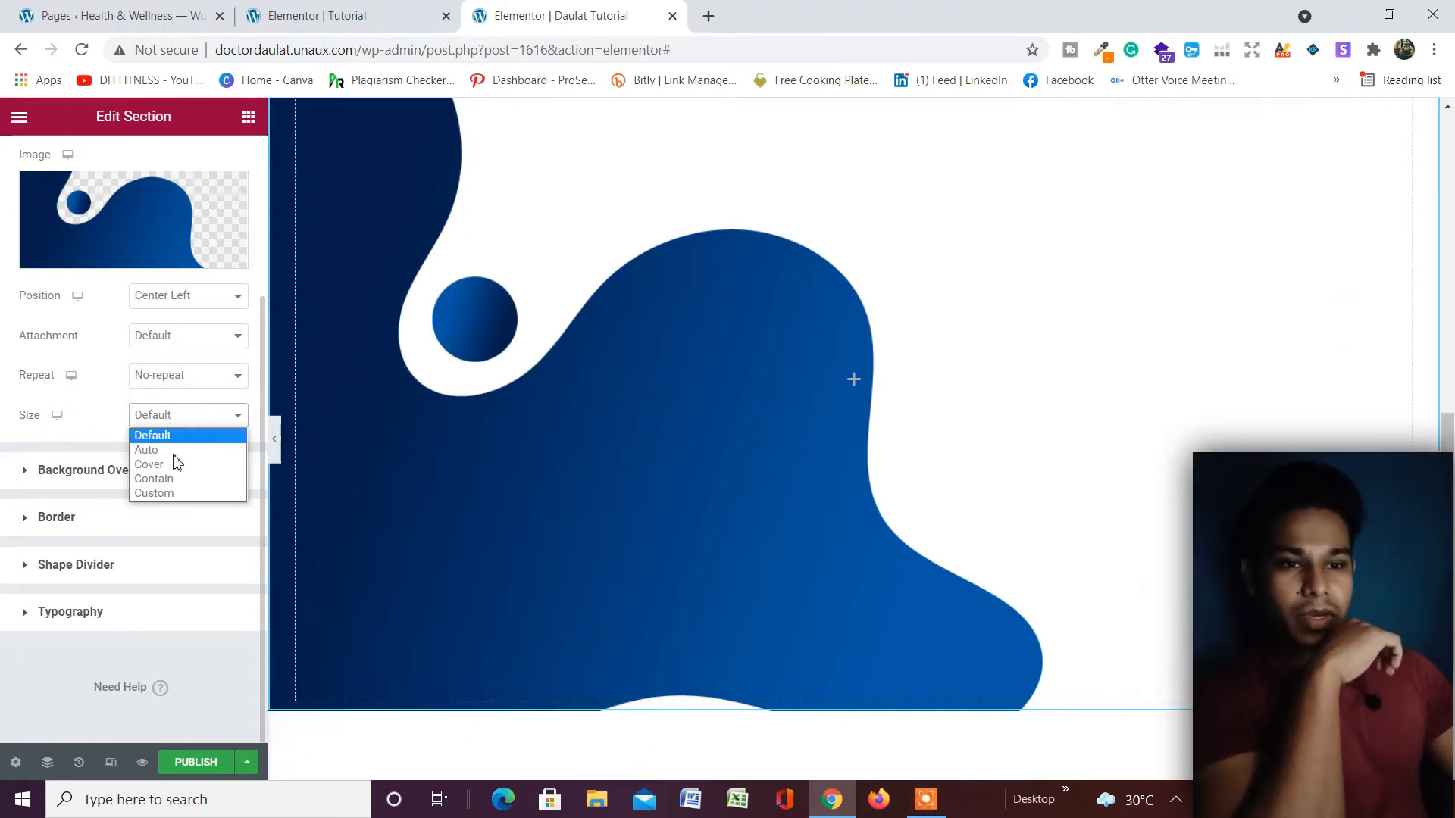
pyautogui.click(182, 438)
pyautogui.click(190, 424)
pyautogui.click(187, 481)
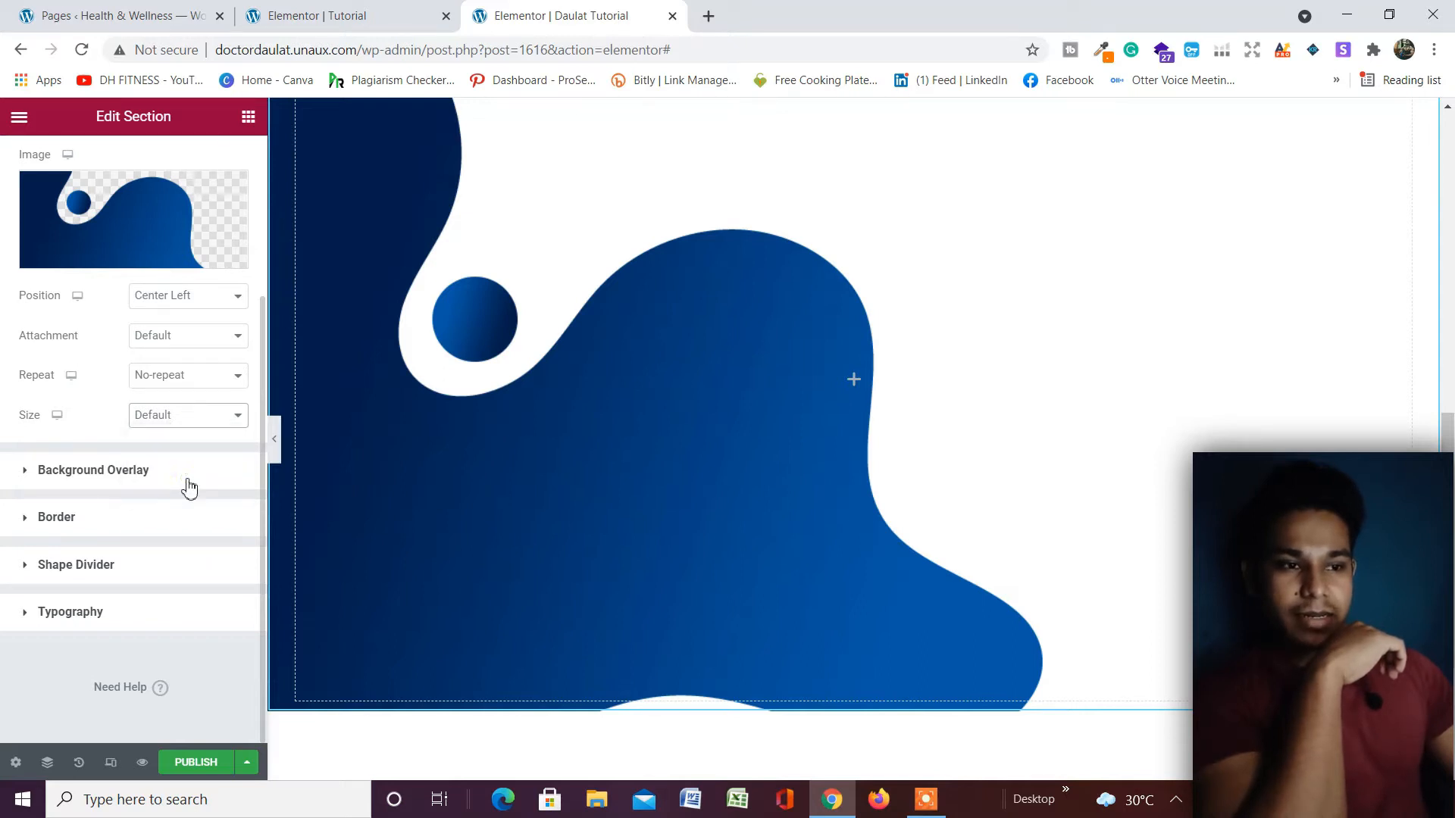
pyautogui.scroll(3, 672, 445)
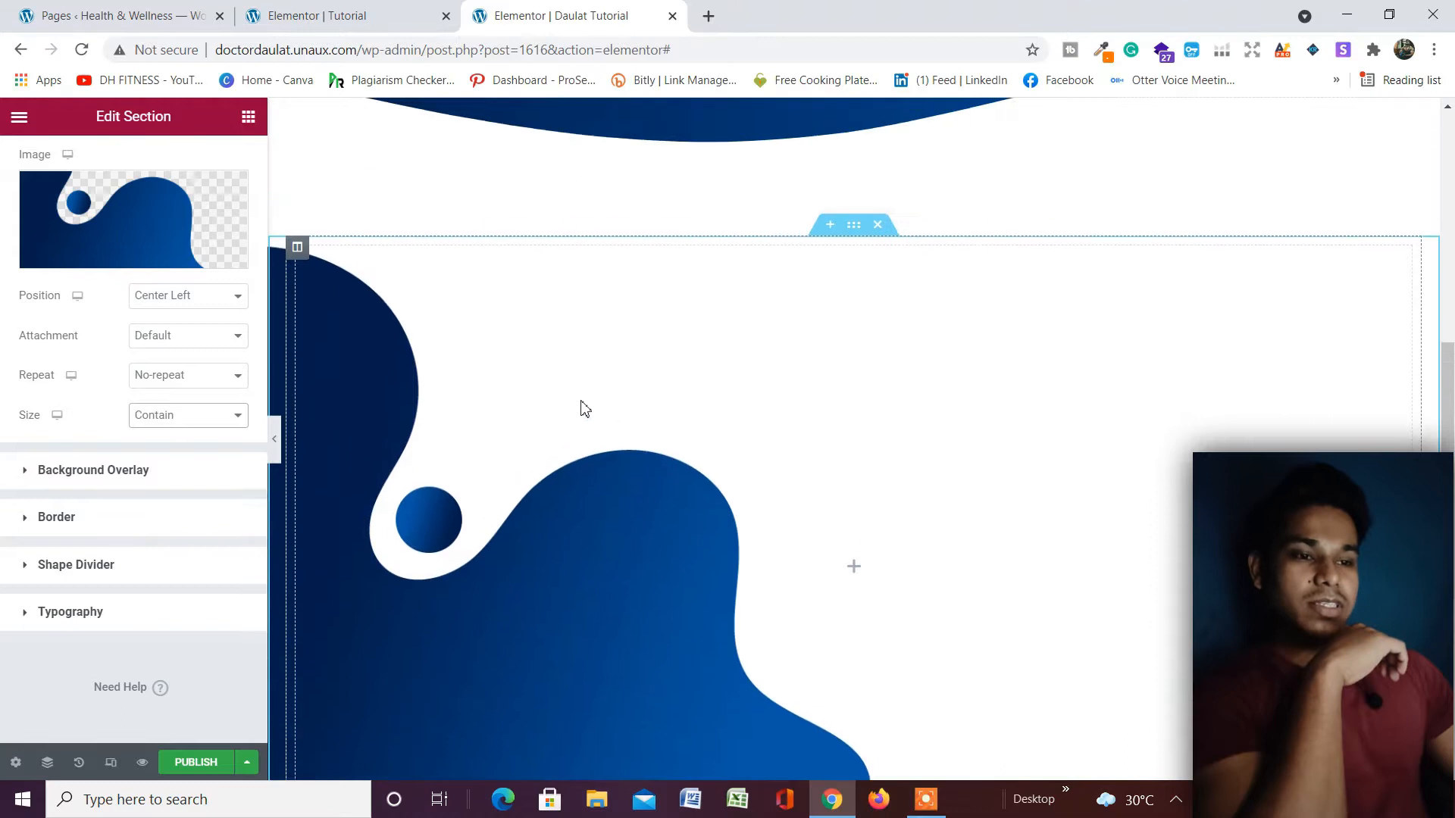
pyautogui.scroll(-1, 582, 405)
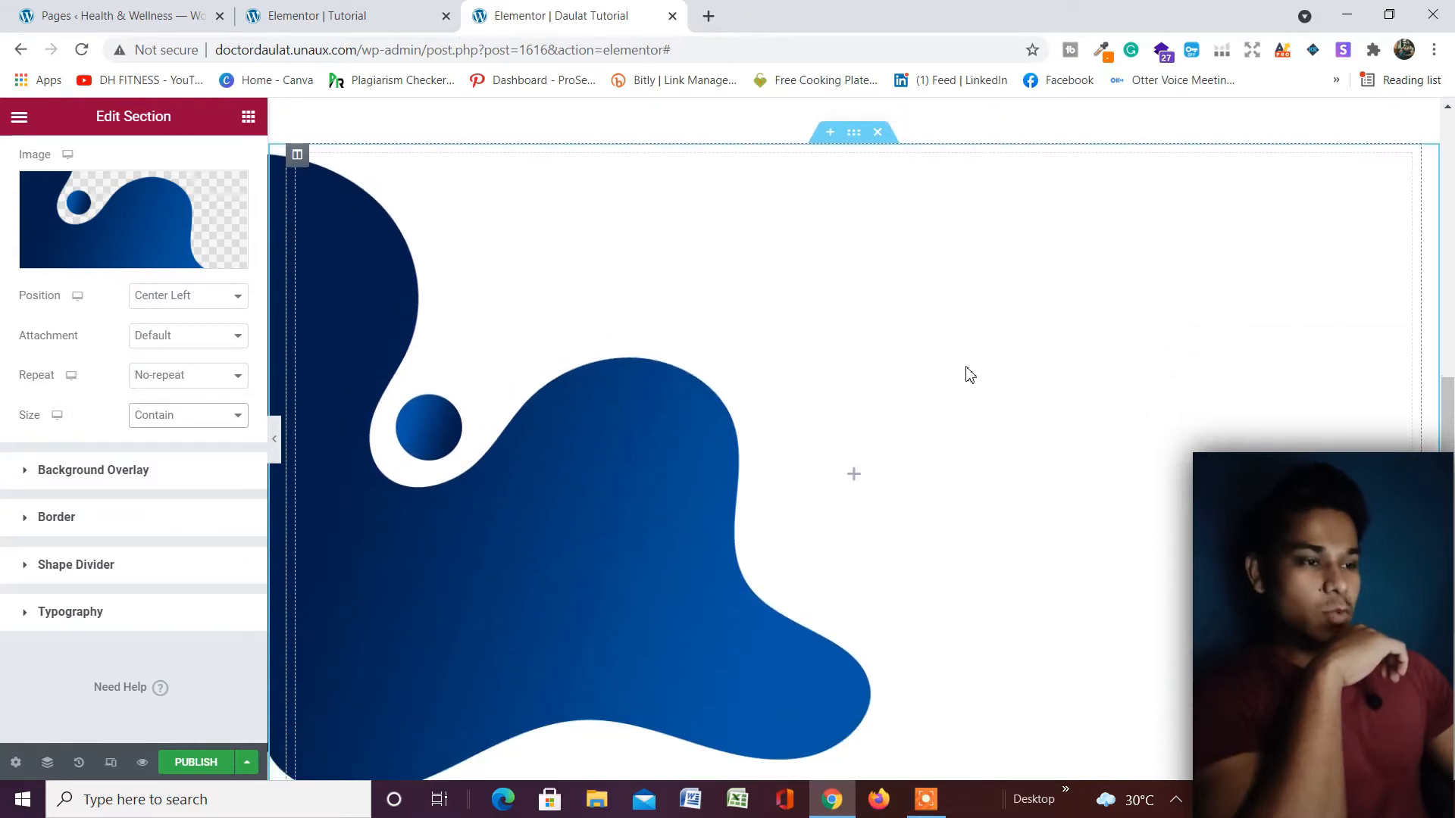
pyautogui.scroll(-2, 970, 374)
pyautogui.scroll(7, 675, 447)
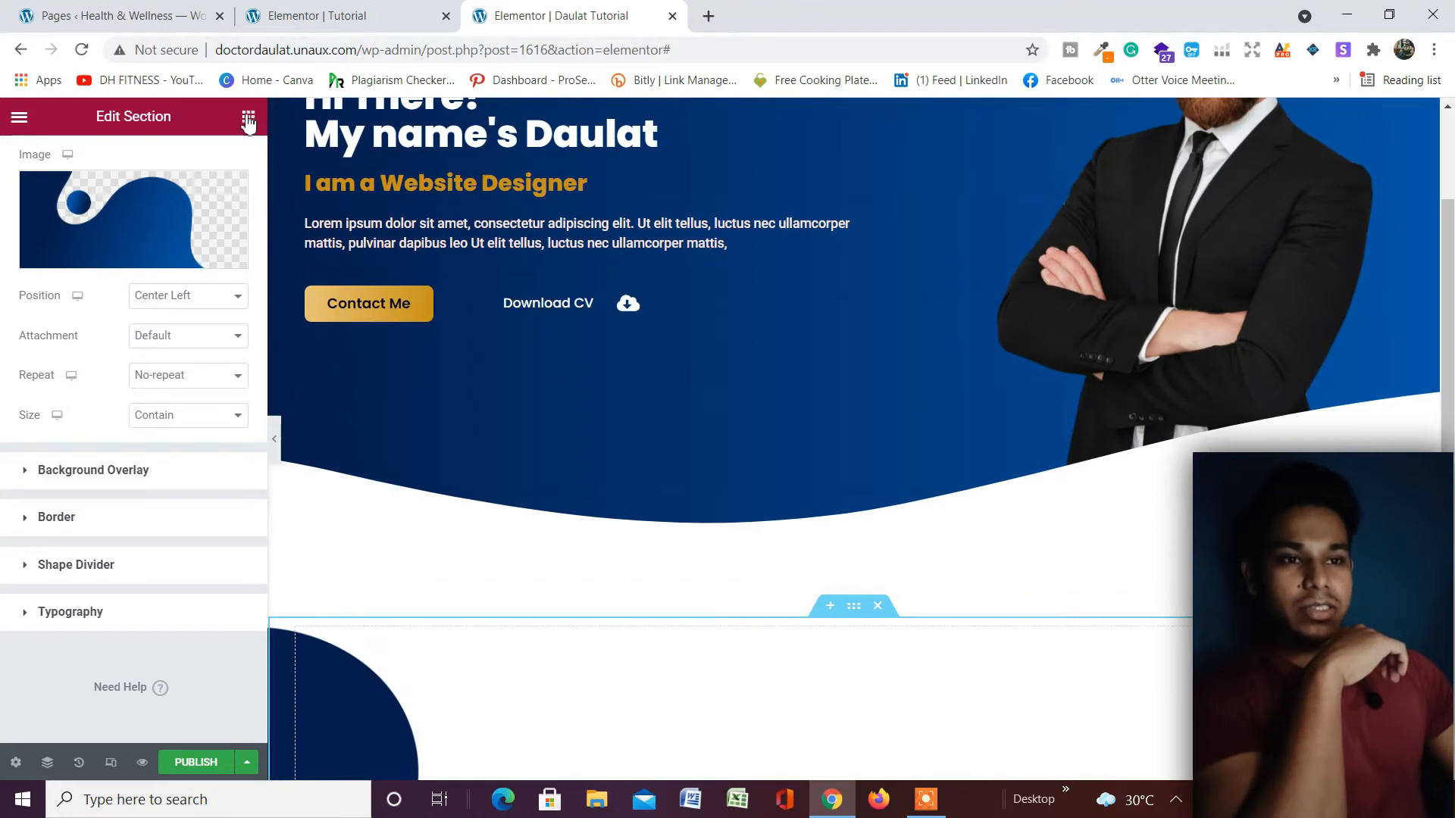
# Add a two-column inner section inside the section with the blue shape background.
pyautogui.click(248, 117)
pyautogui.scroll(-7, 682, 374)
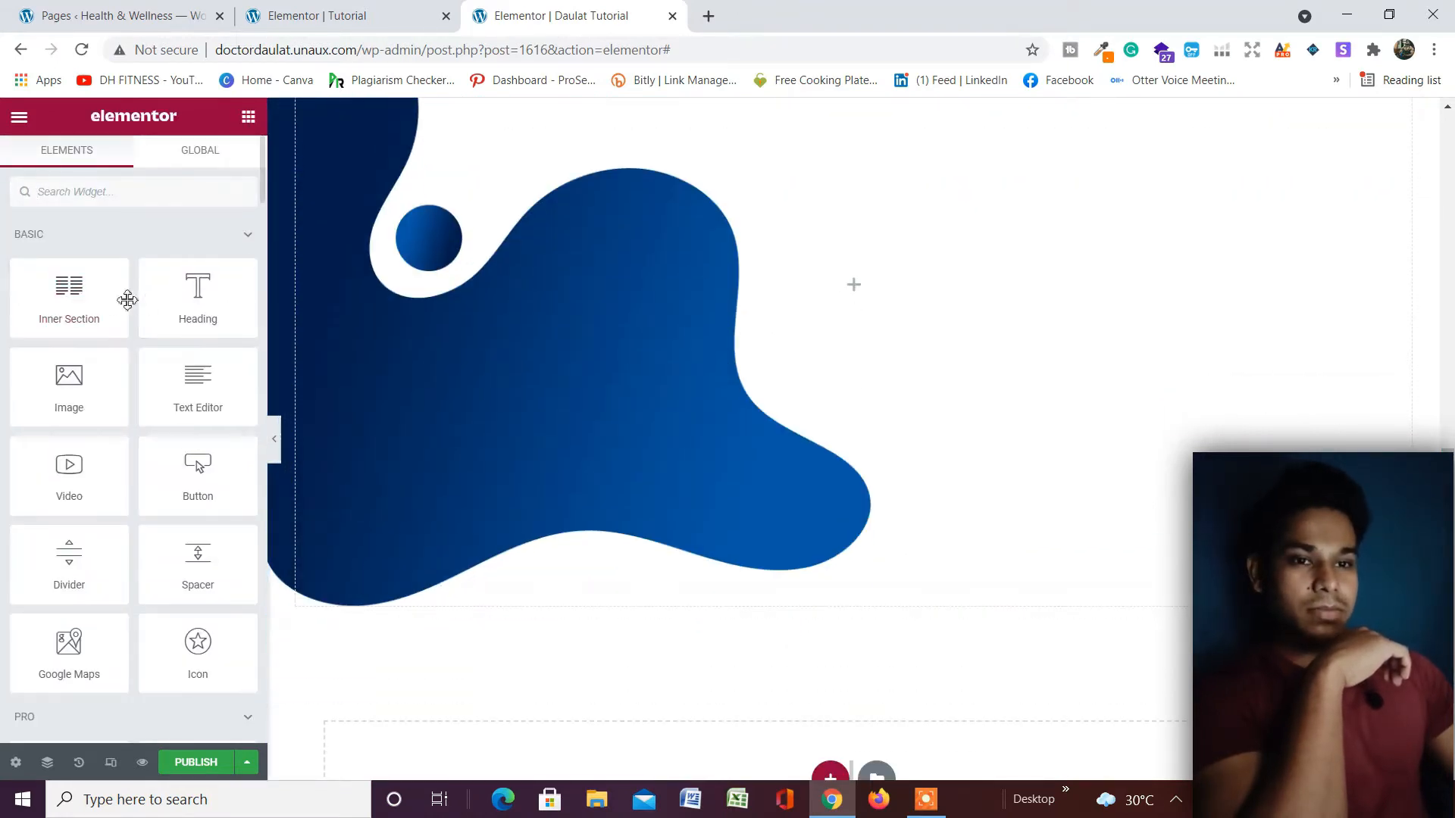
pyautogui.moveTo(127, 300); pyautogui.dragTo(808, 285)
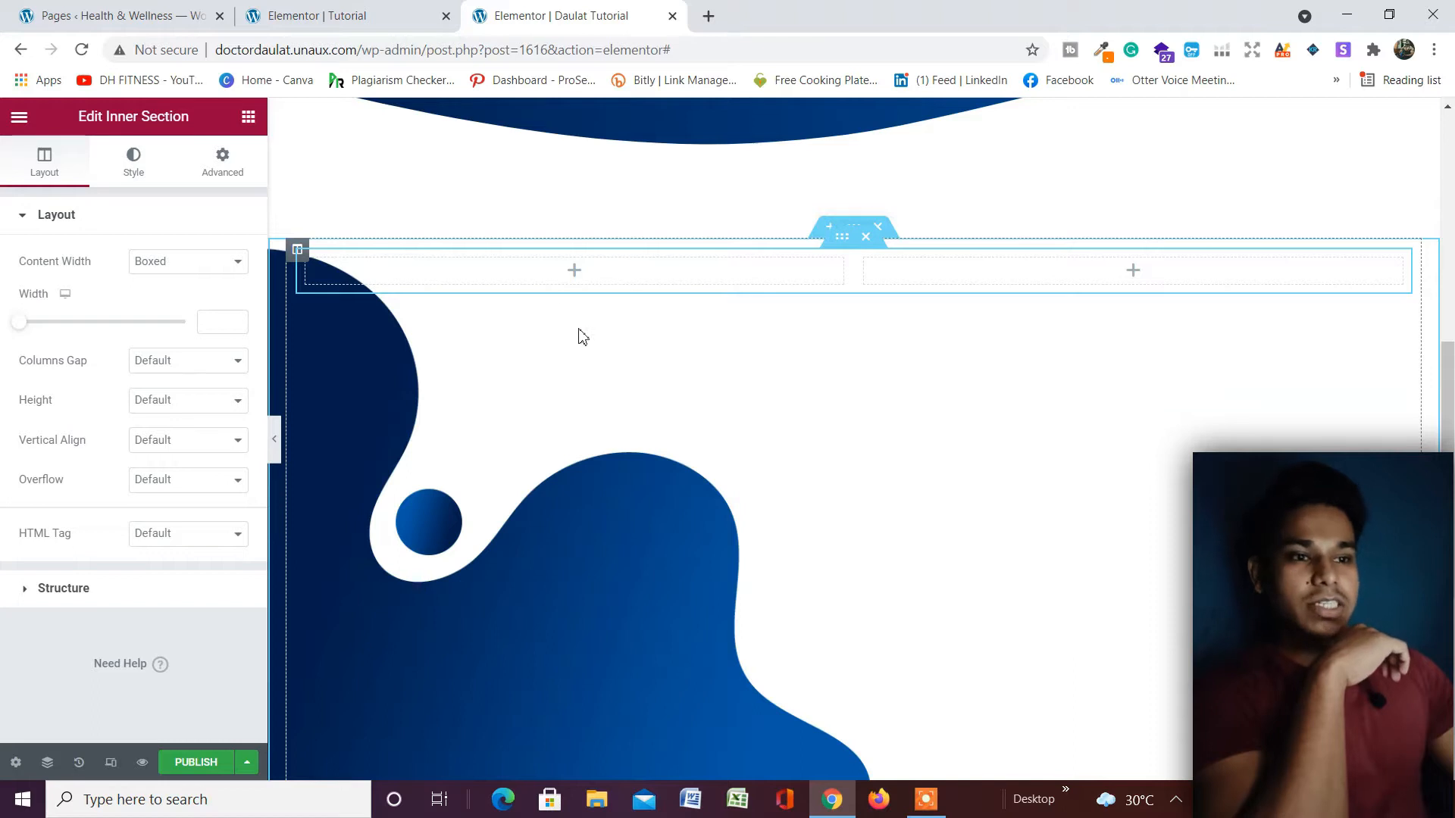
# Add an Image widget to the first column of the inner section.
pyautogui.click(247, 119)
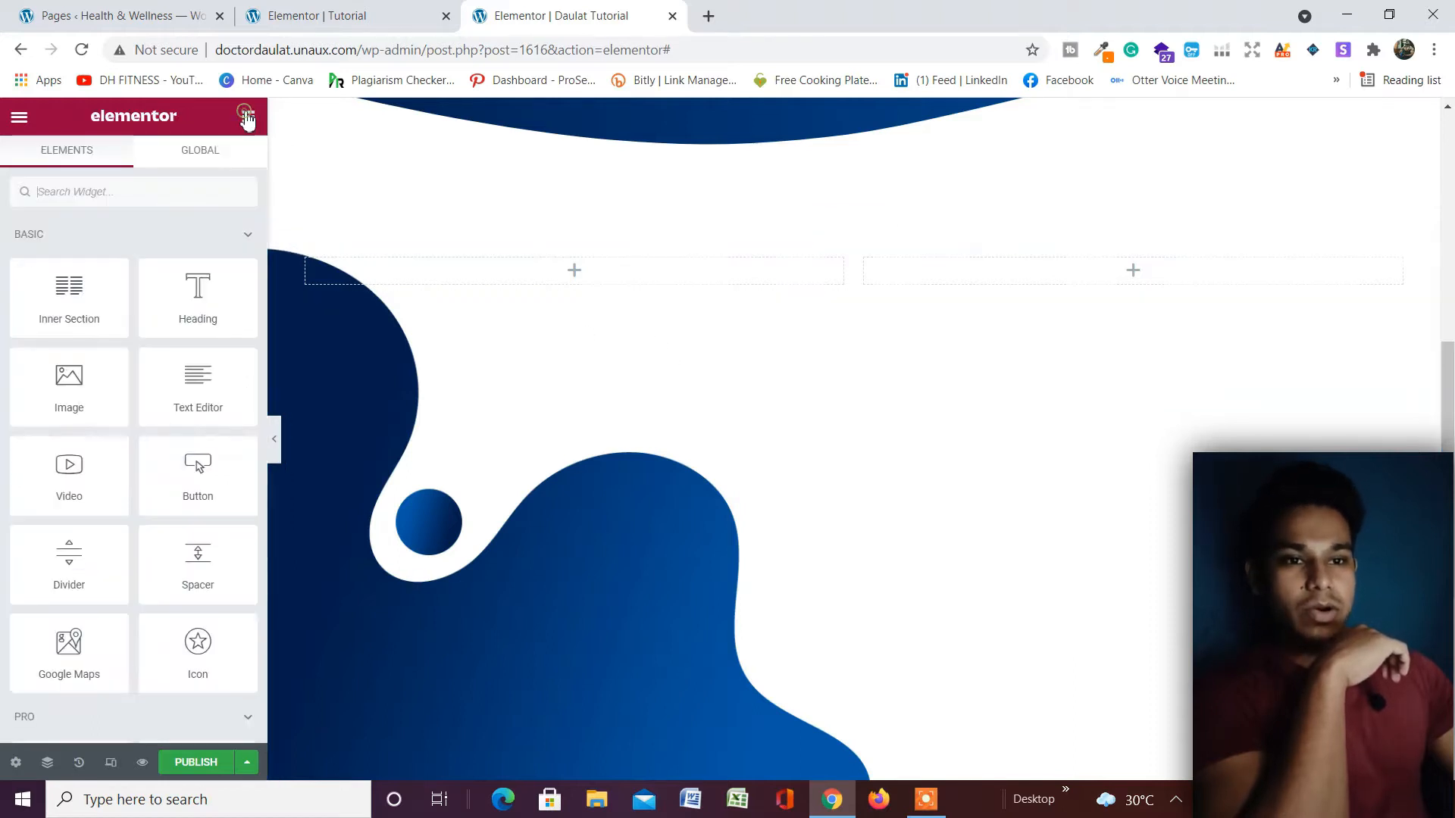
pyautogui.moveTo(71, 402); pyautogui.dragTo(542, 277)
pyautogui.scroll(-1, 511, 337)
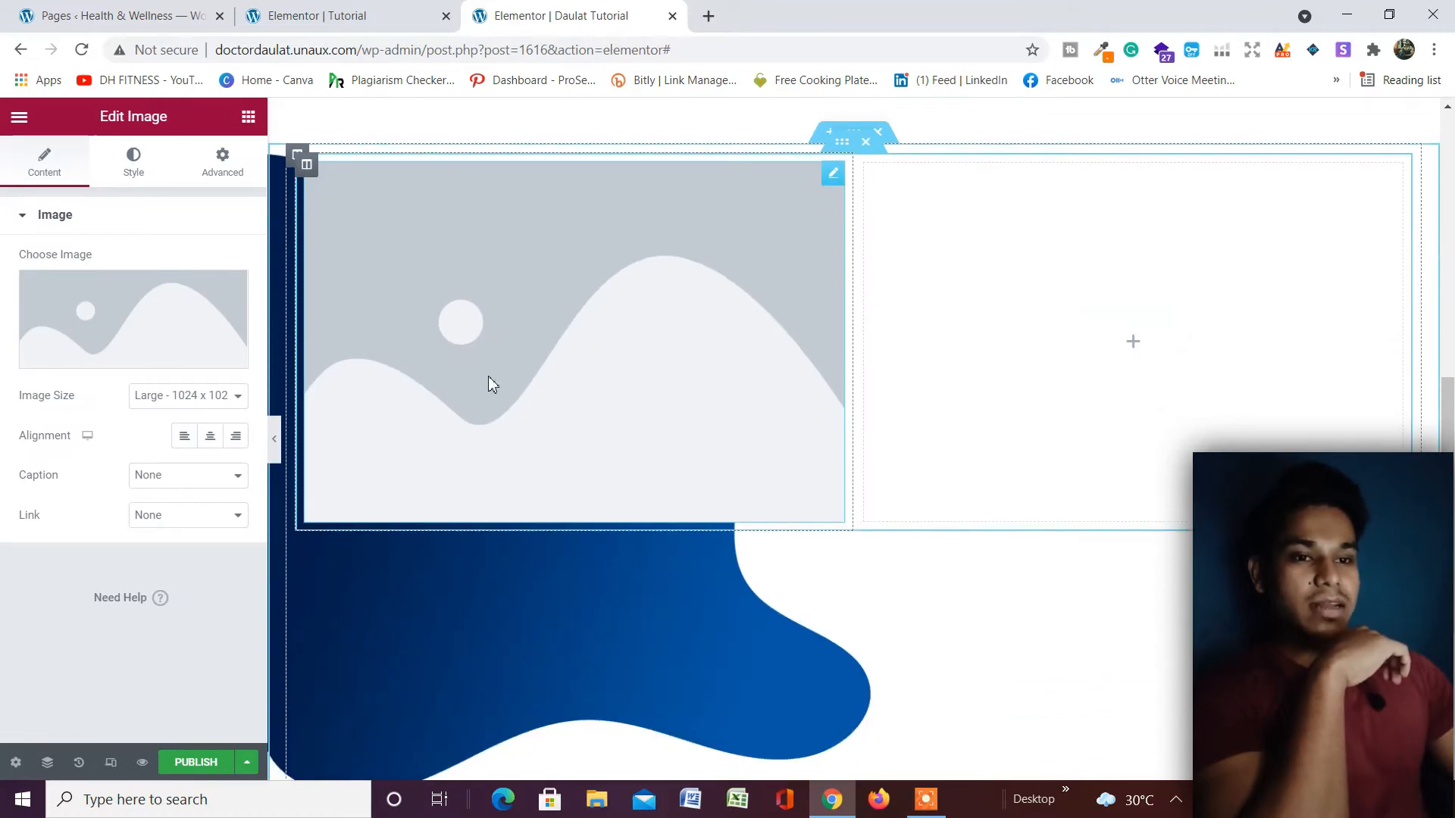
# Fill the Image widget with the media library picture of the man holding a laptop beside a light bulb.
pyautogui.click(132, 313)
pyautogui.scroll(-2, 815, 357)
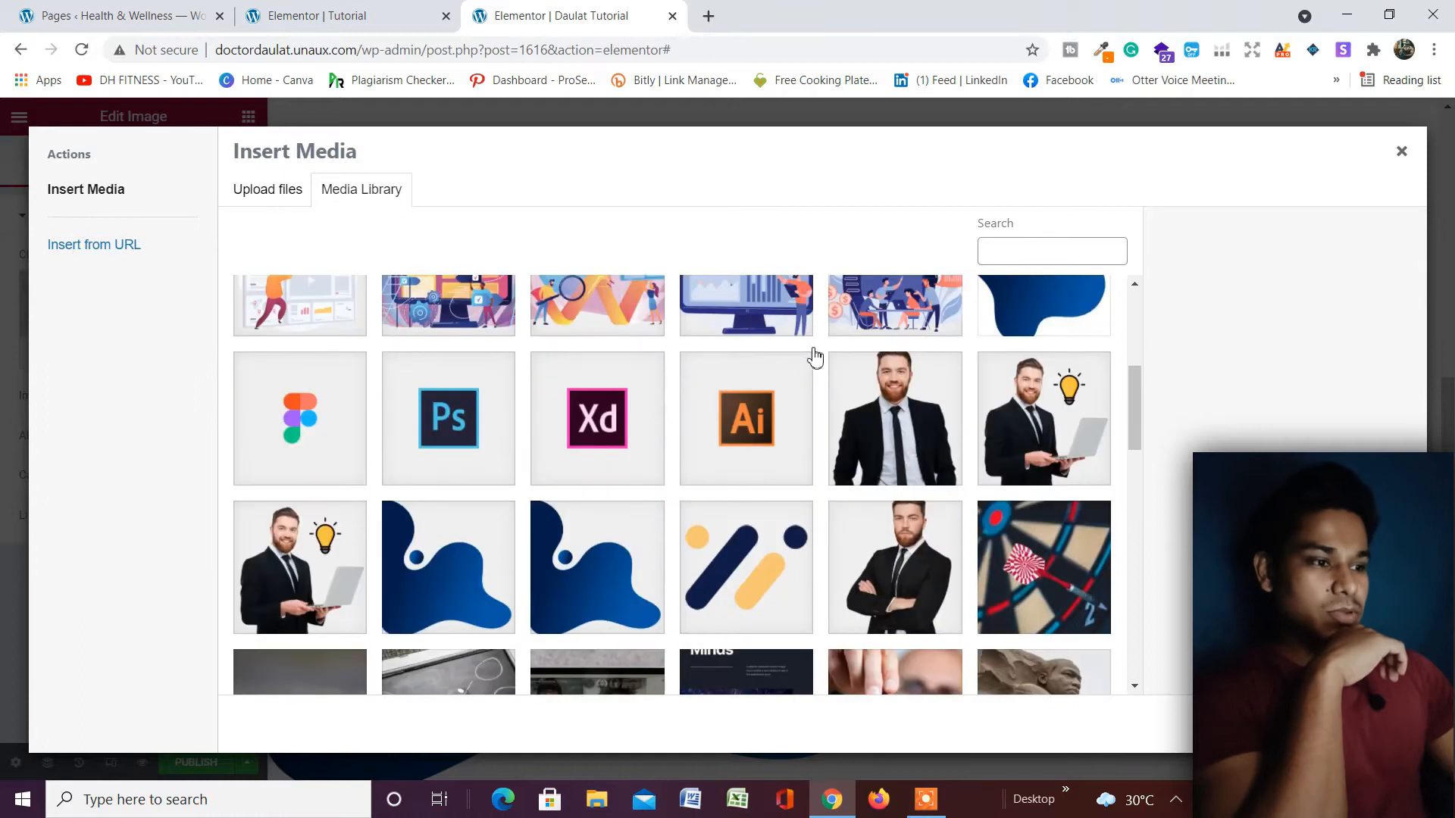
pyautogui.click(1006, 427)
pyautogui.click(1366, 724)
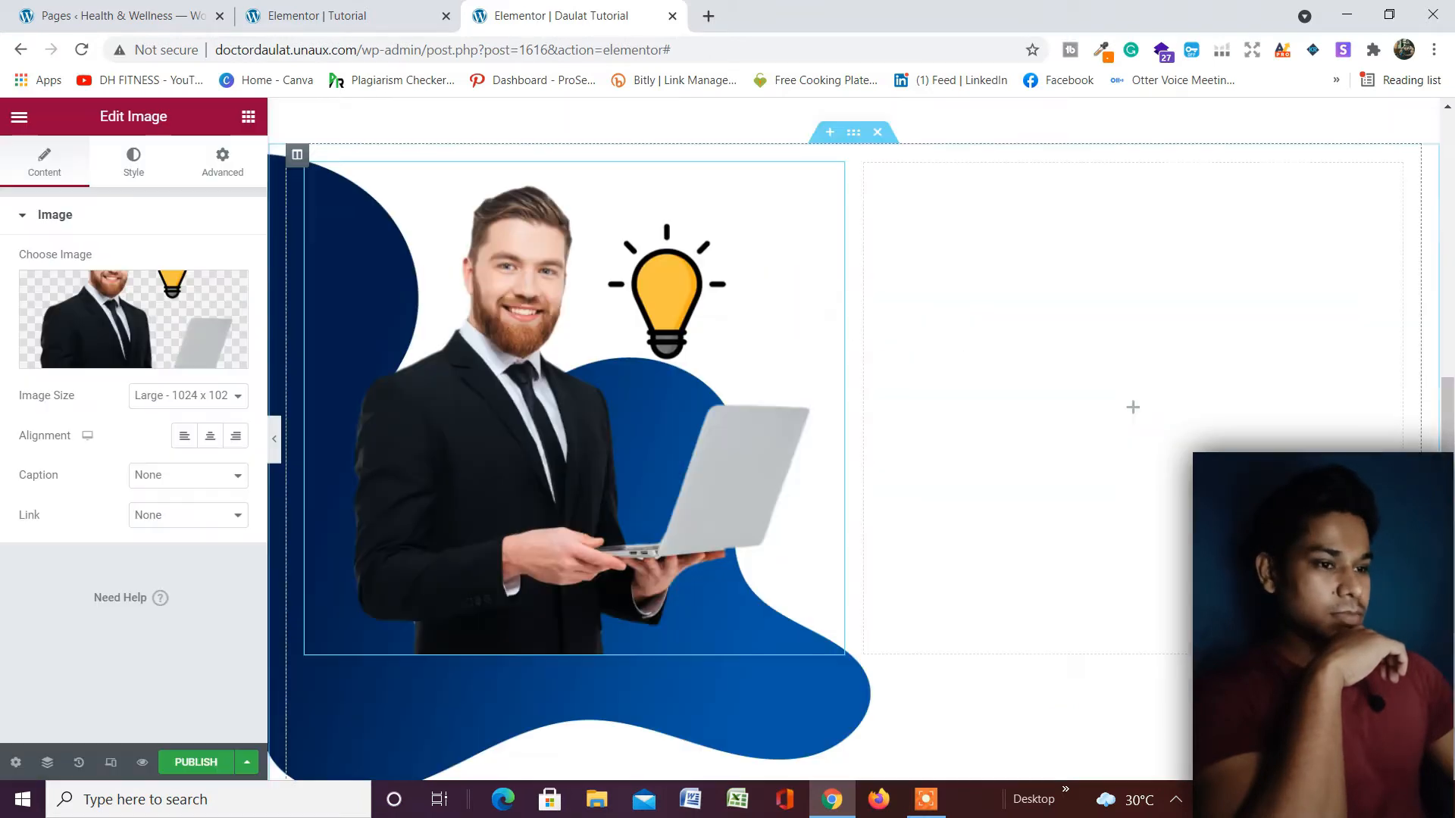
pyautogui.scroll(-1, 552, 547)
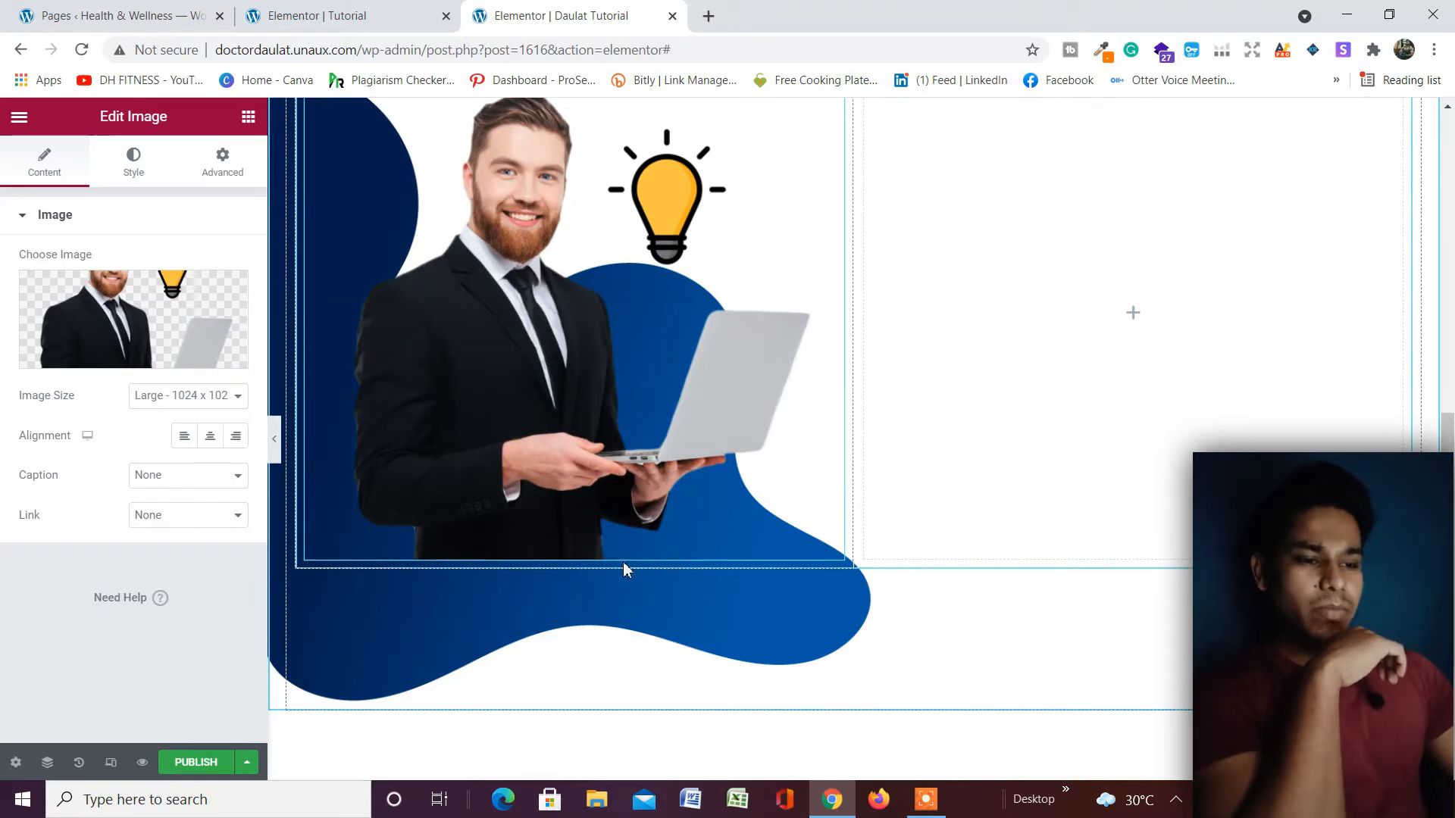
pyautogui.scroll(2, 748, 410)
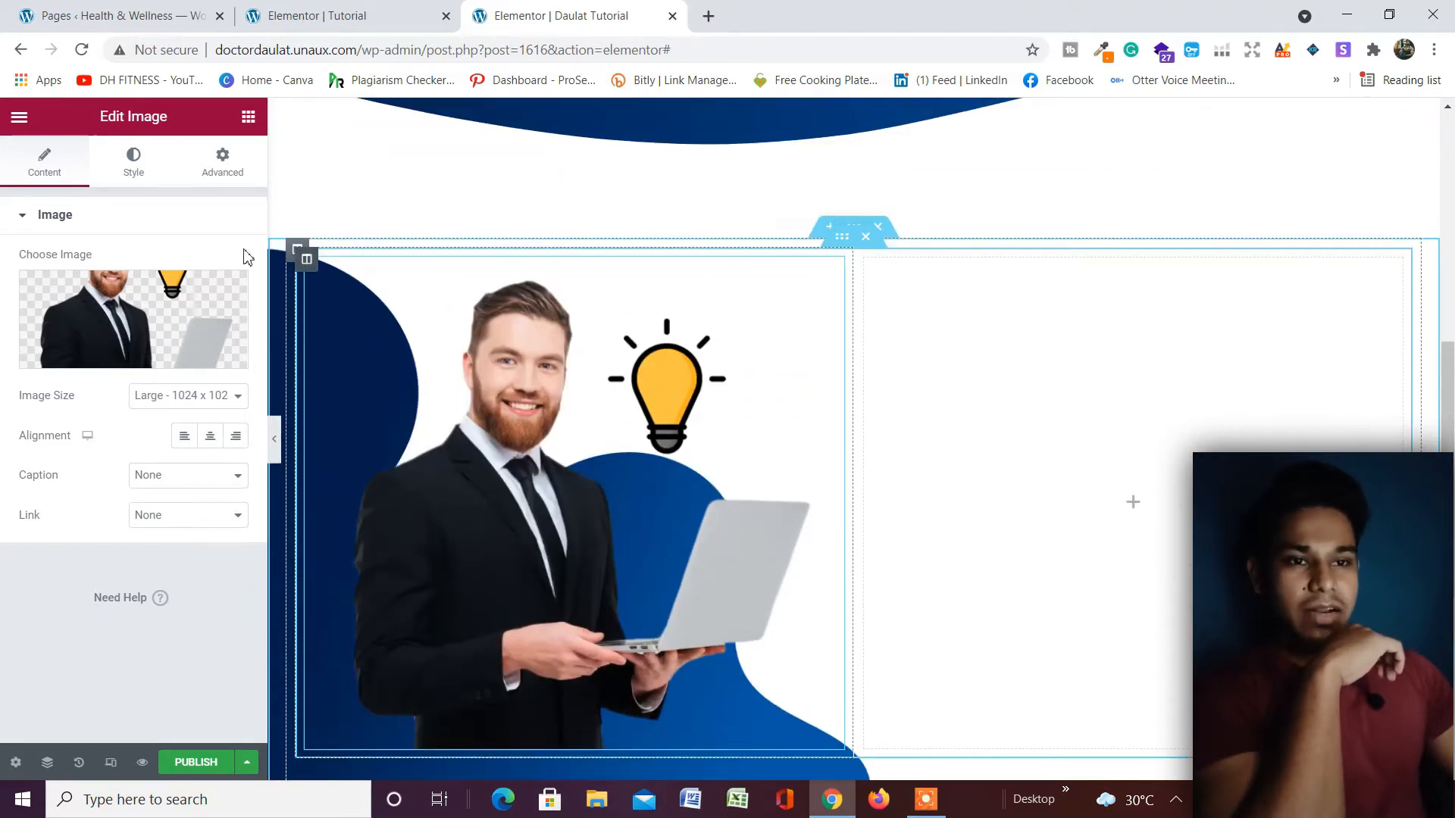
# Set the image widget's border type to Solid in its advanced border settings.
pyautogui.click(135, 158)
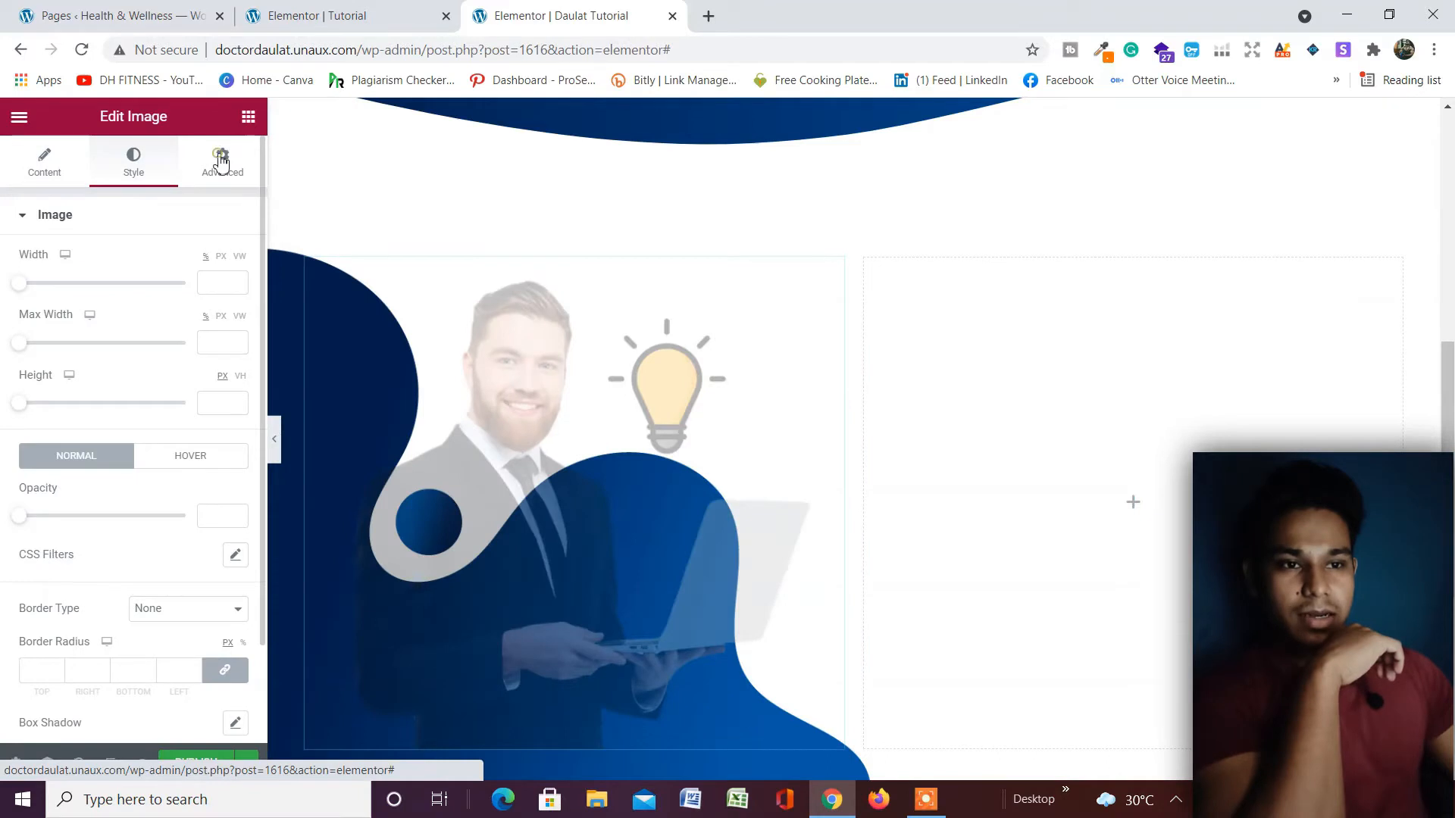
pyautogui.click(221, 161)
pyautogui.scroll(-6, 116, 485)
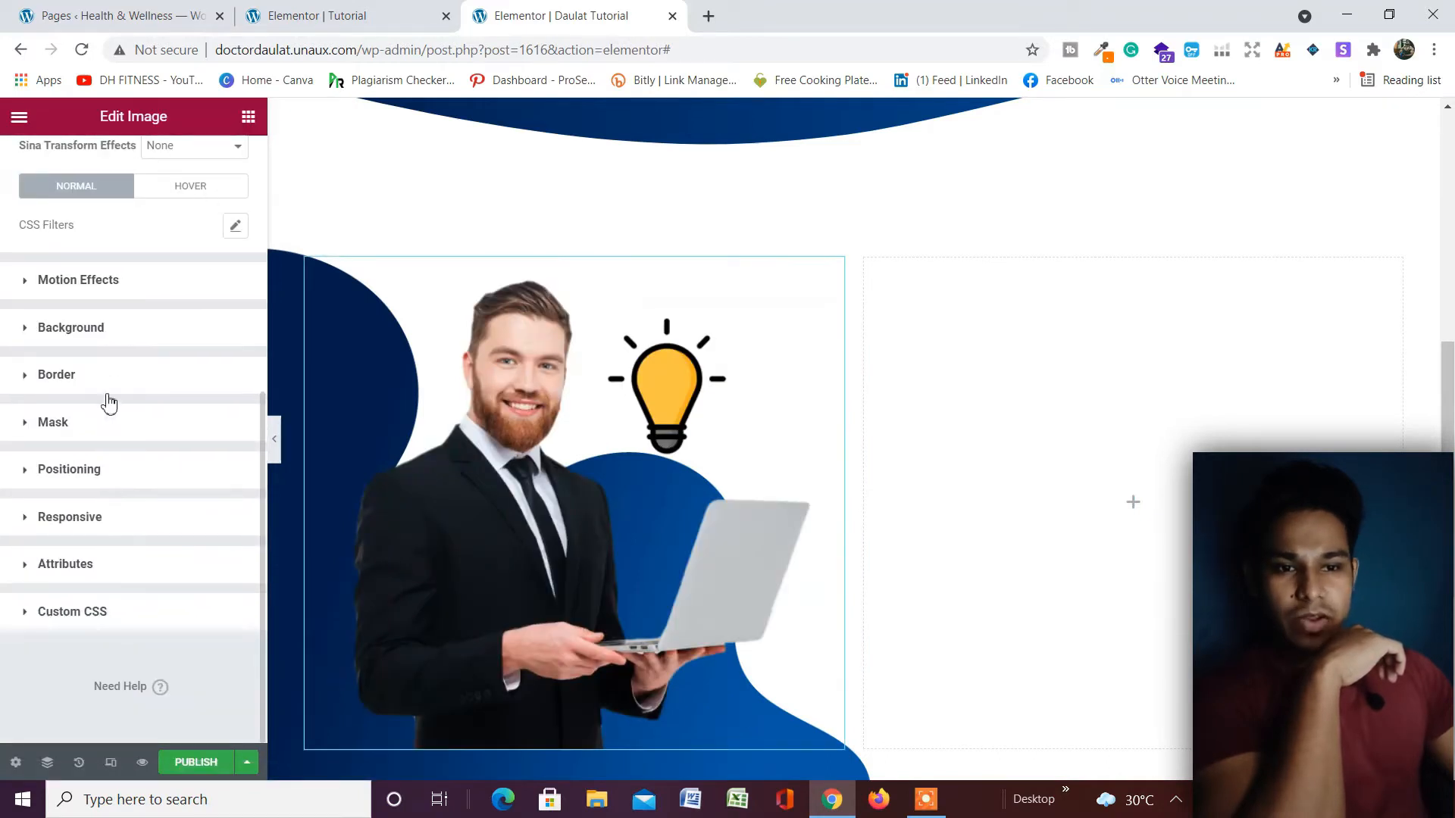
pyautogui.click(112, 376)
pyautogui.scroll(-2, 189, 372)
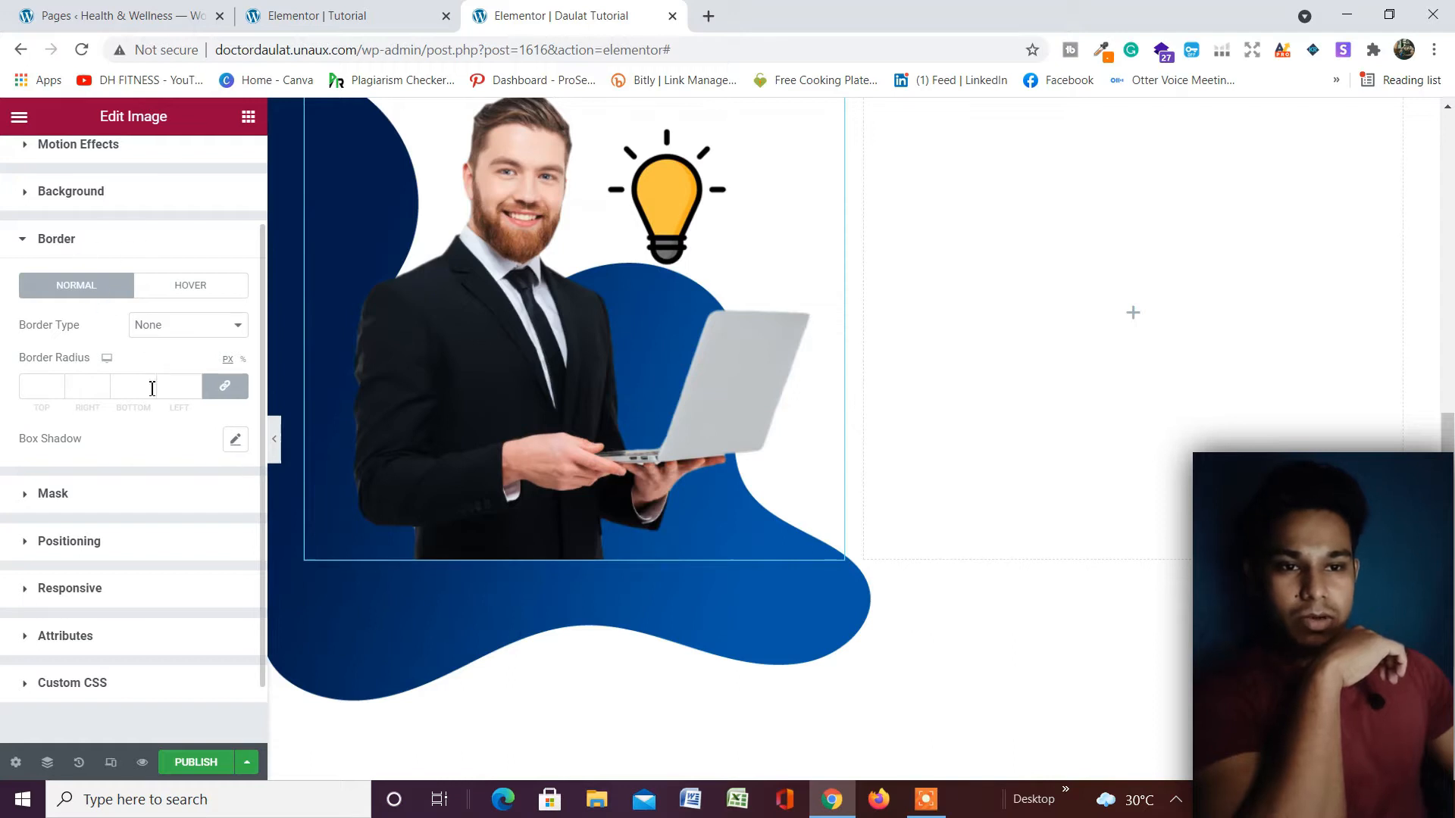
pyautogui.click(210, 338)
pyautogui.click(189, 356)
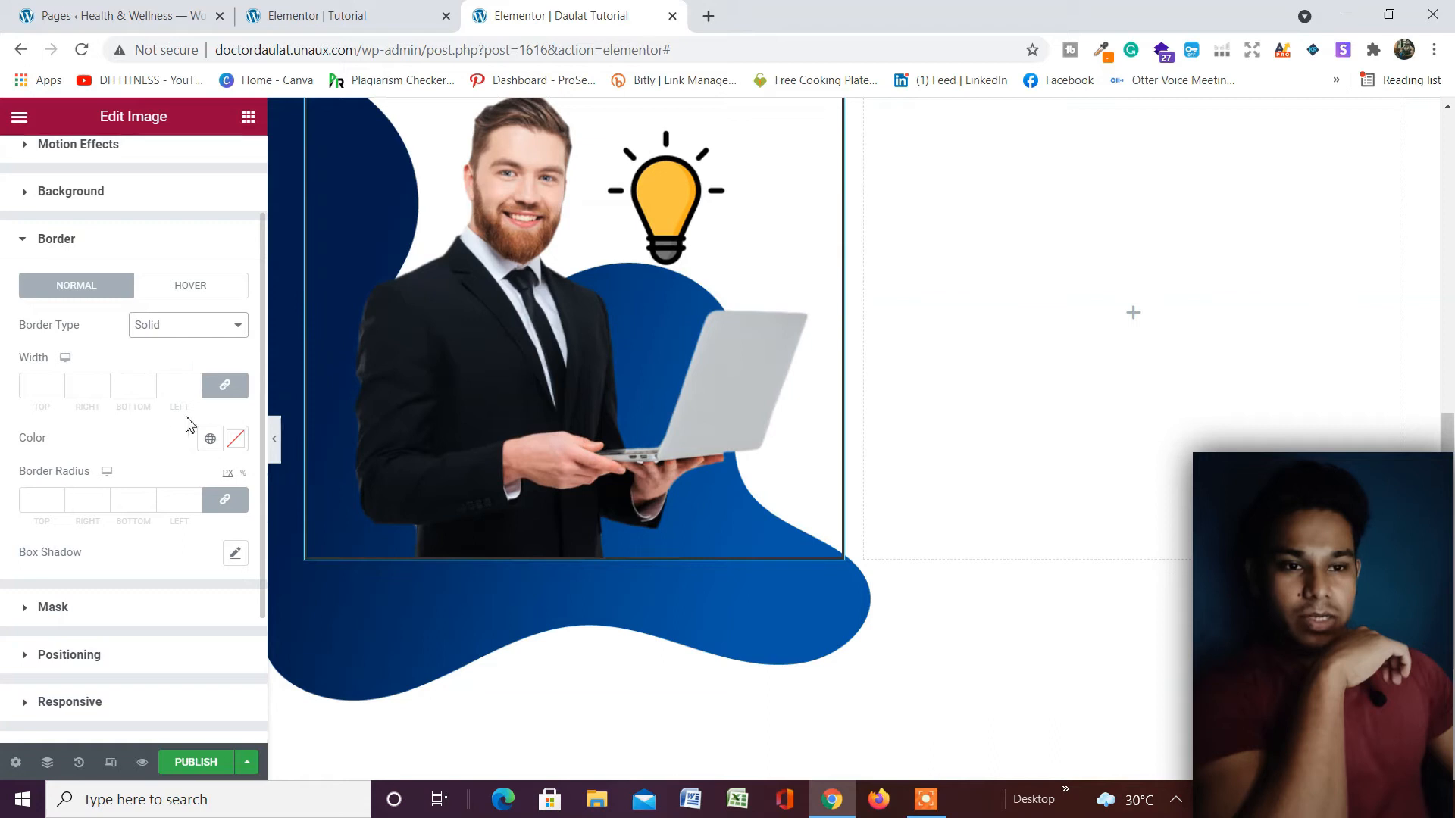
# Unlink the image's border widths and set only the bottom width to 5, with the other sides at 0.
pyautogui.click(225, 385)
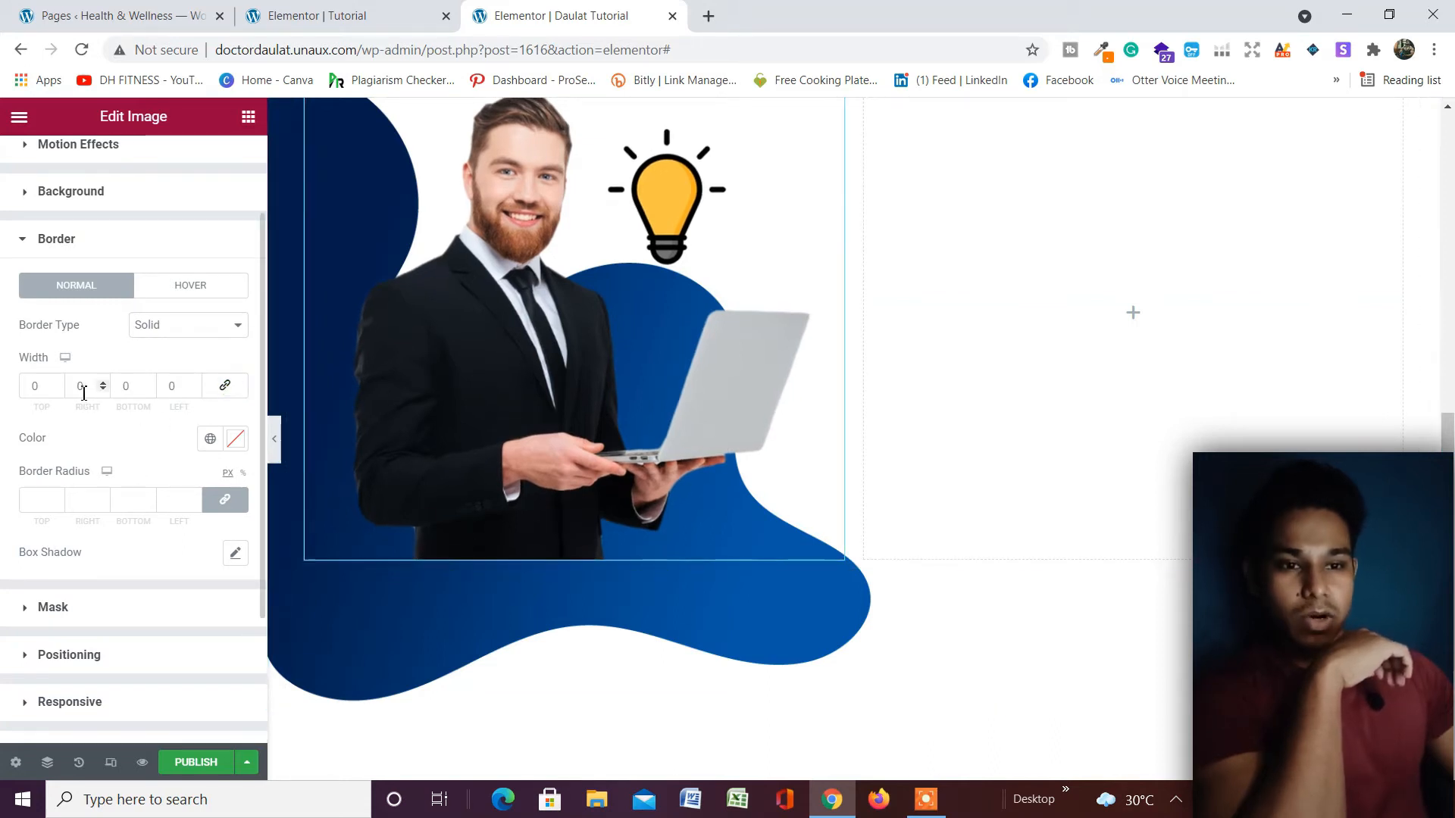
pyautogui.write('5')
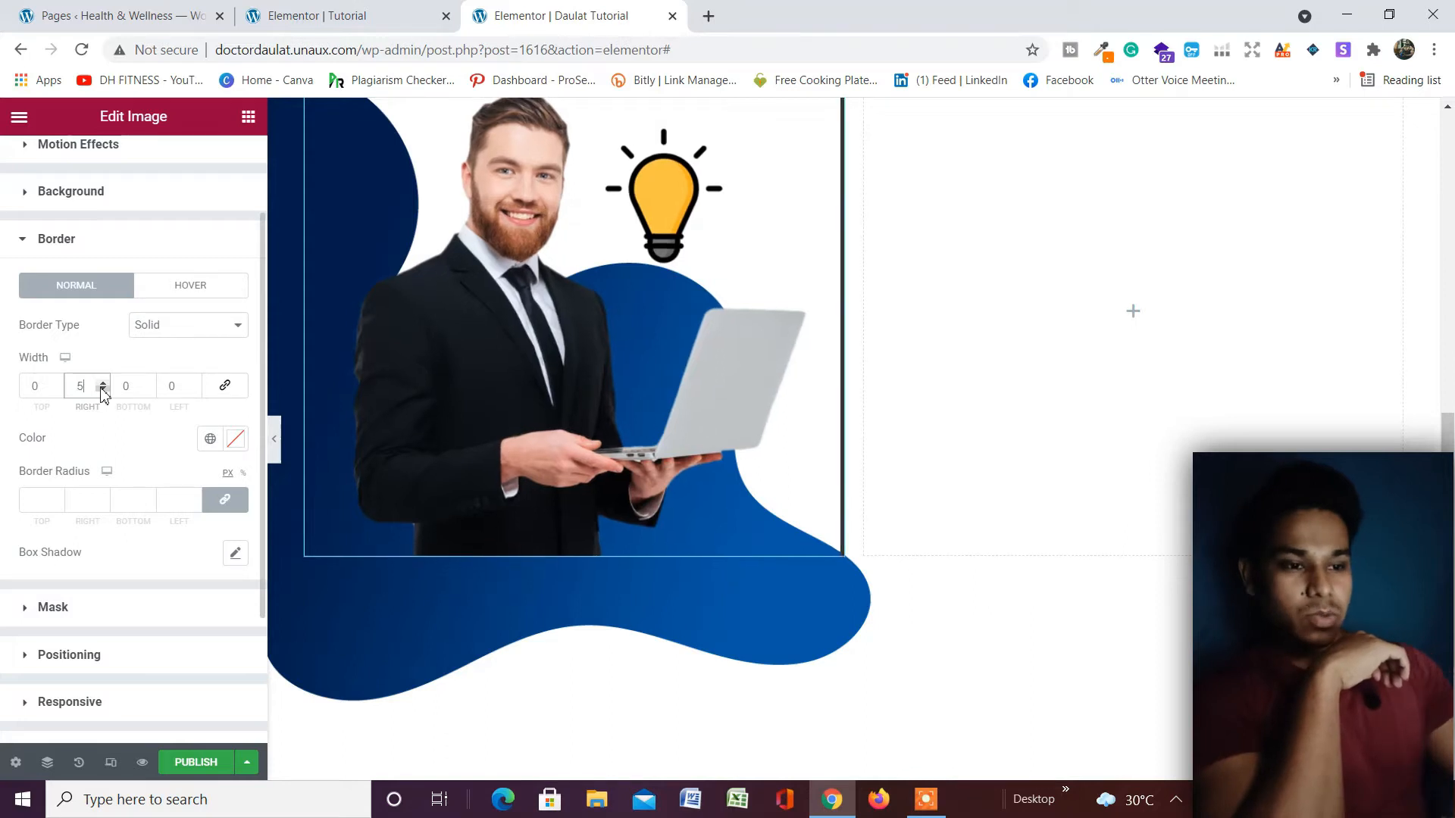
pyautogui.click(103, 389)
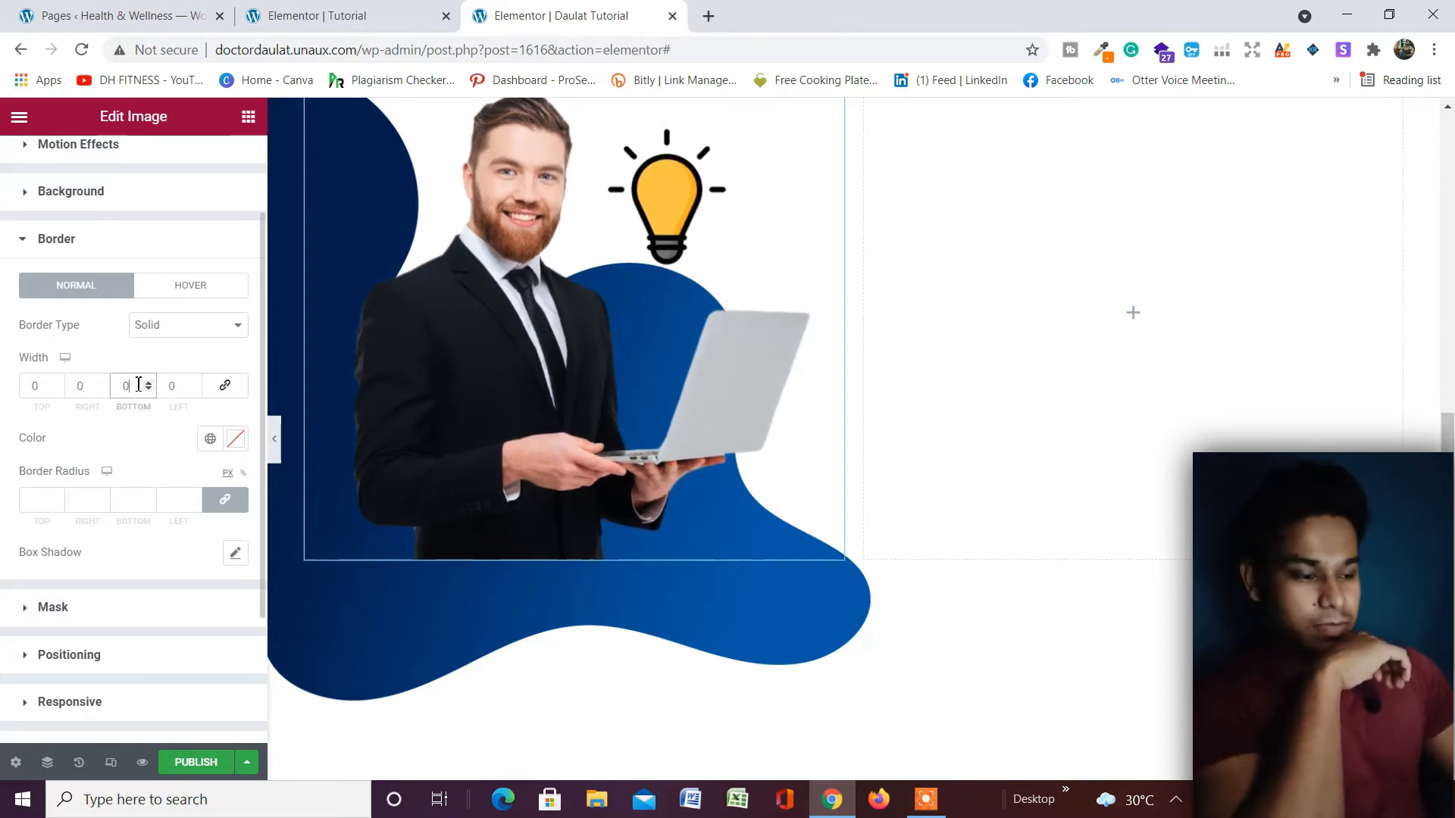
pyautogui.write('5')
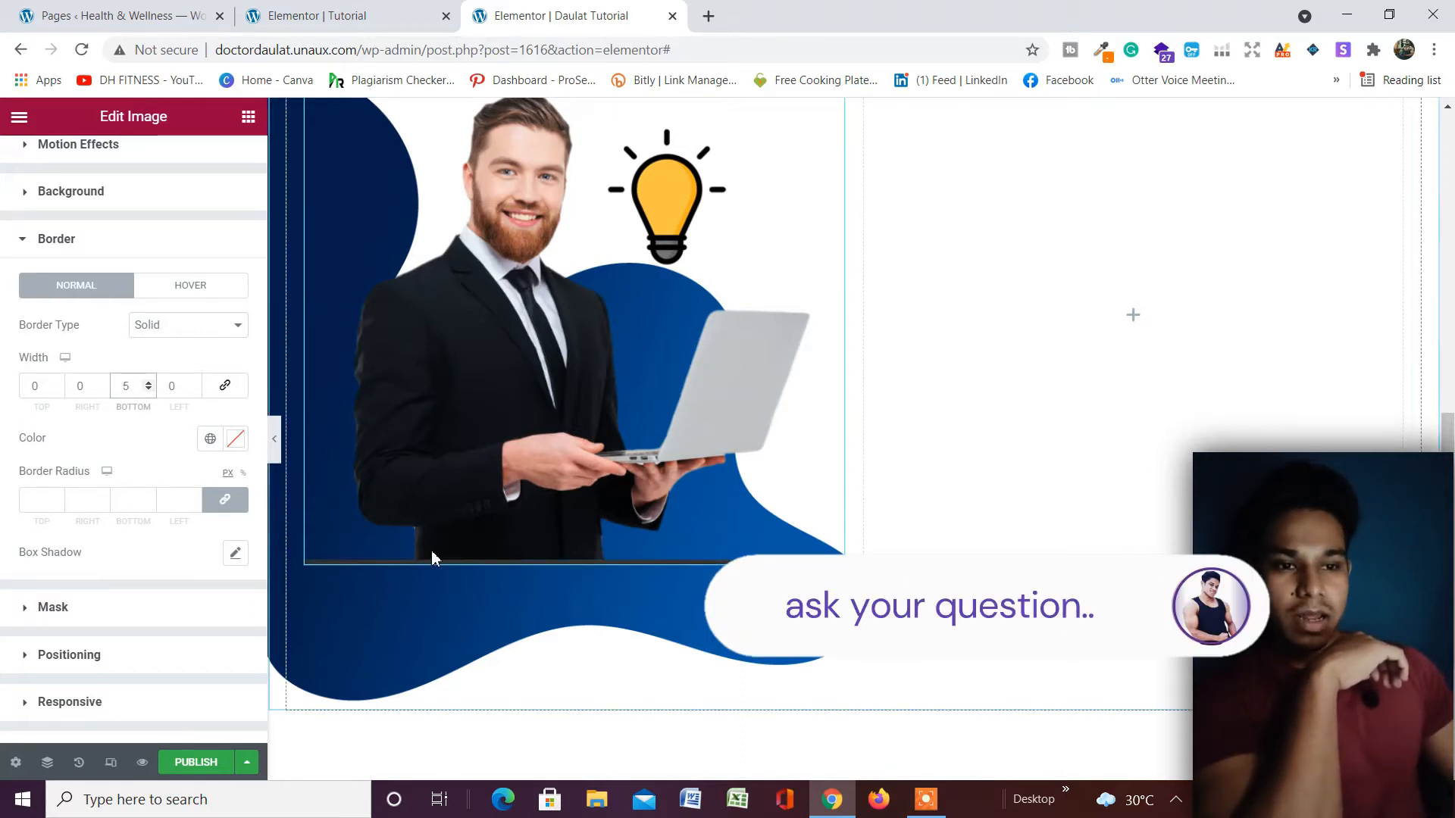
# Set the image's border color to the global Accent Secondary color.
pyautogui.click(210, 443)
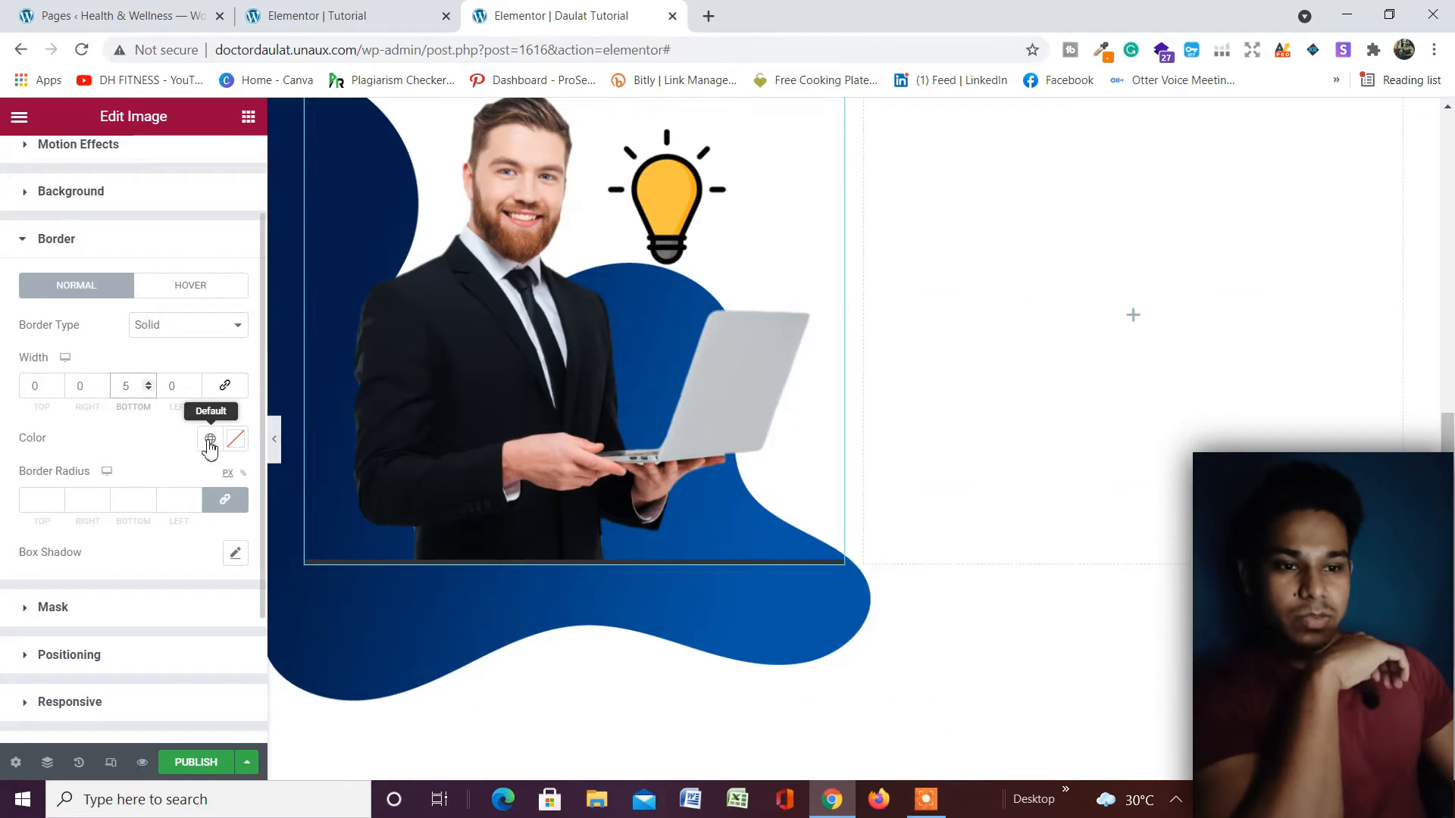
pyautogui.click(210, 443)
pyautogui.click(210, 443)
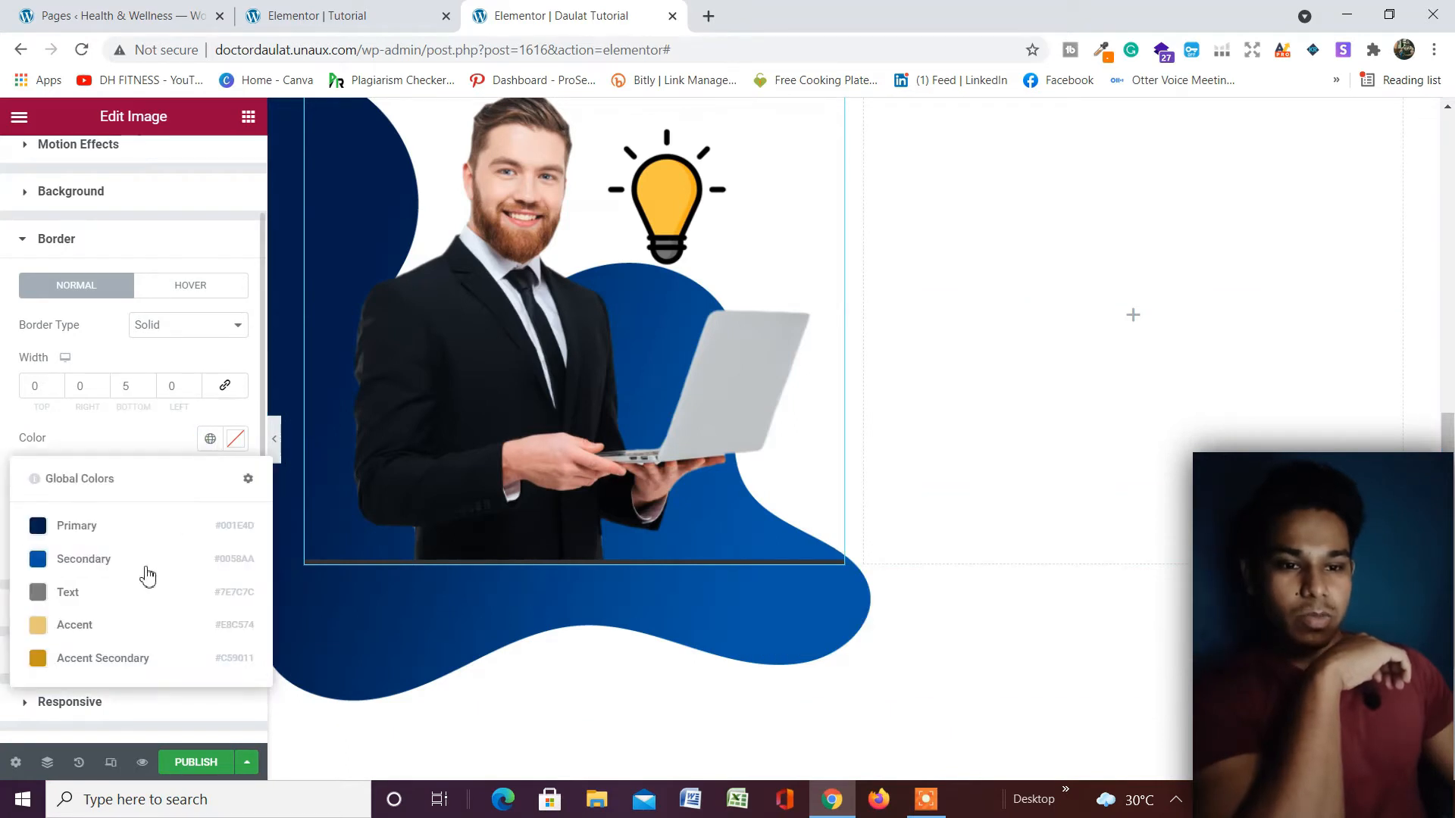
pyautogui.click(116, 661)
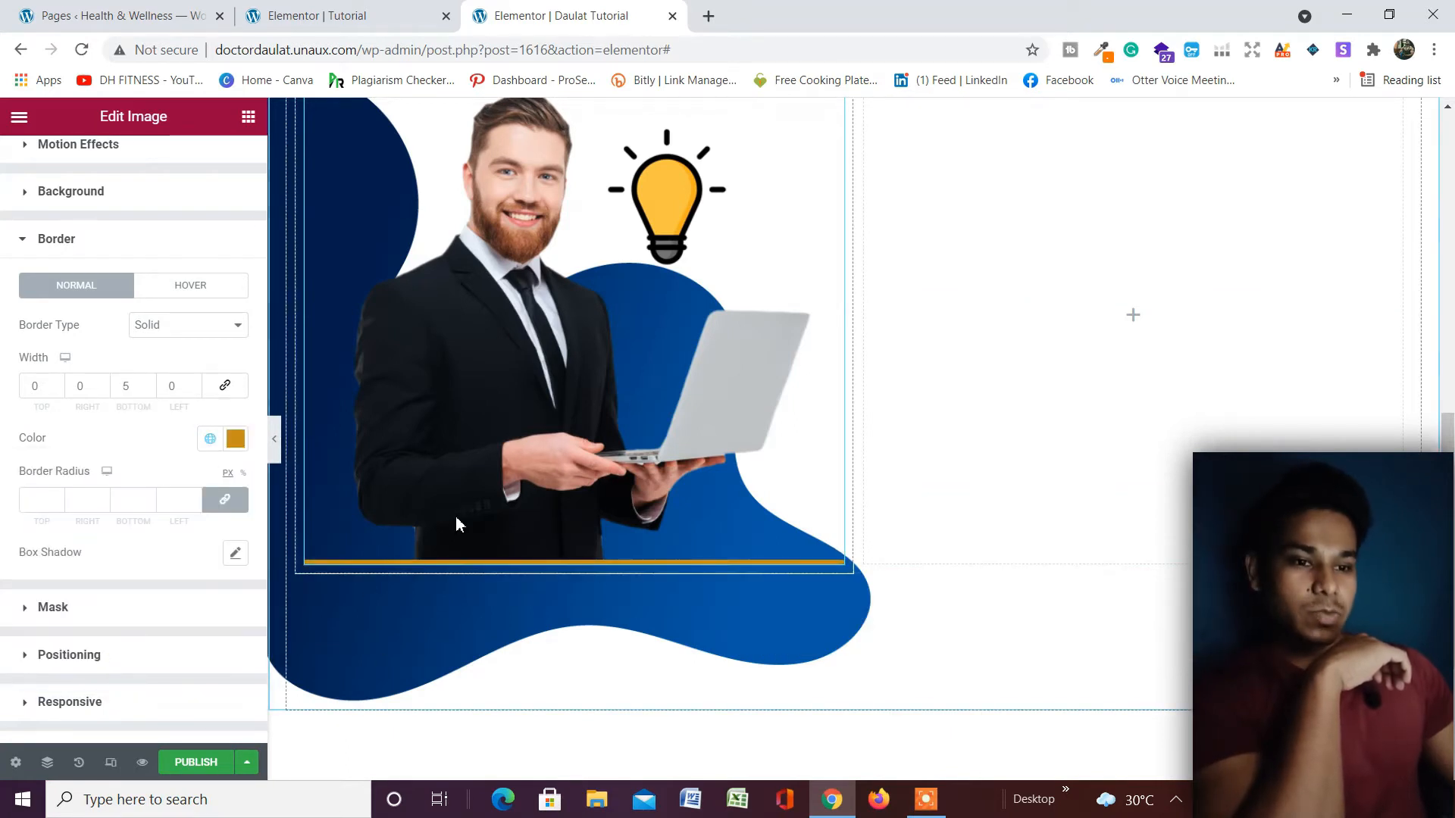
# Unlink the inner section's margin values and set its top margin to 50 px.
pyautogui.scroll(-1, 624, 578)
pyautogui.scroll(4, 596, 496)
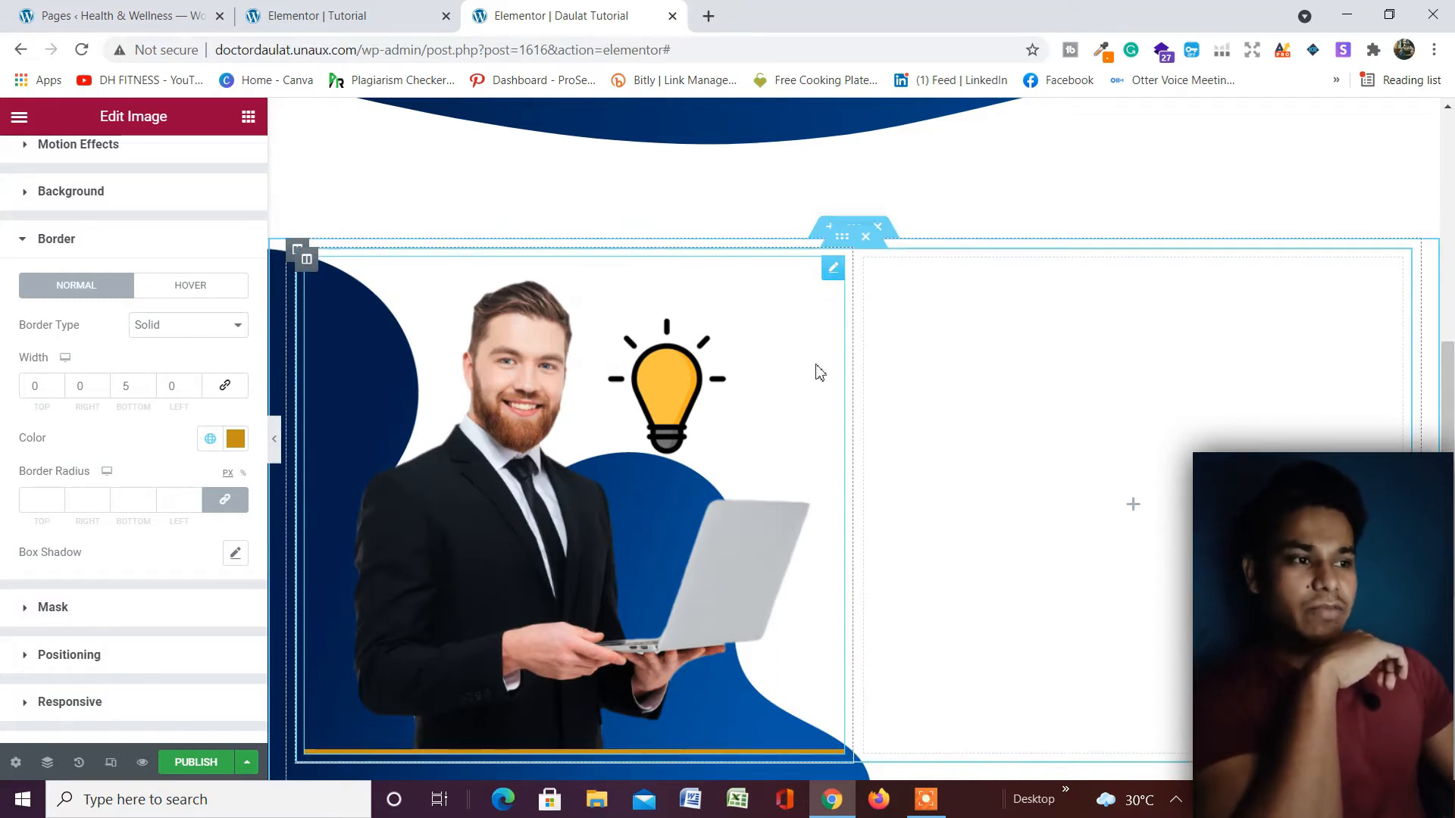
pyautogui.click(842, 238)
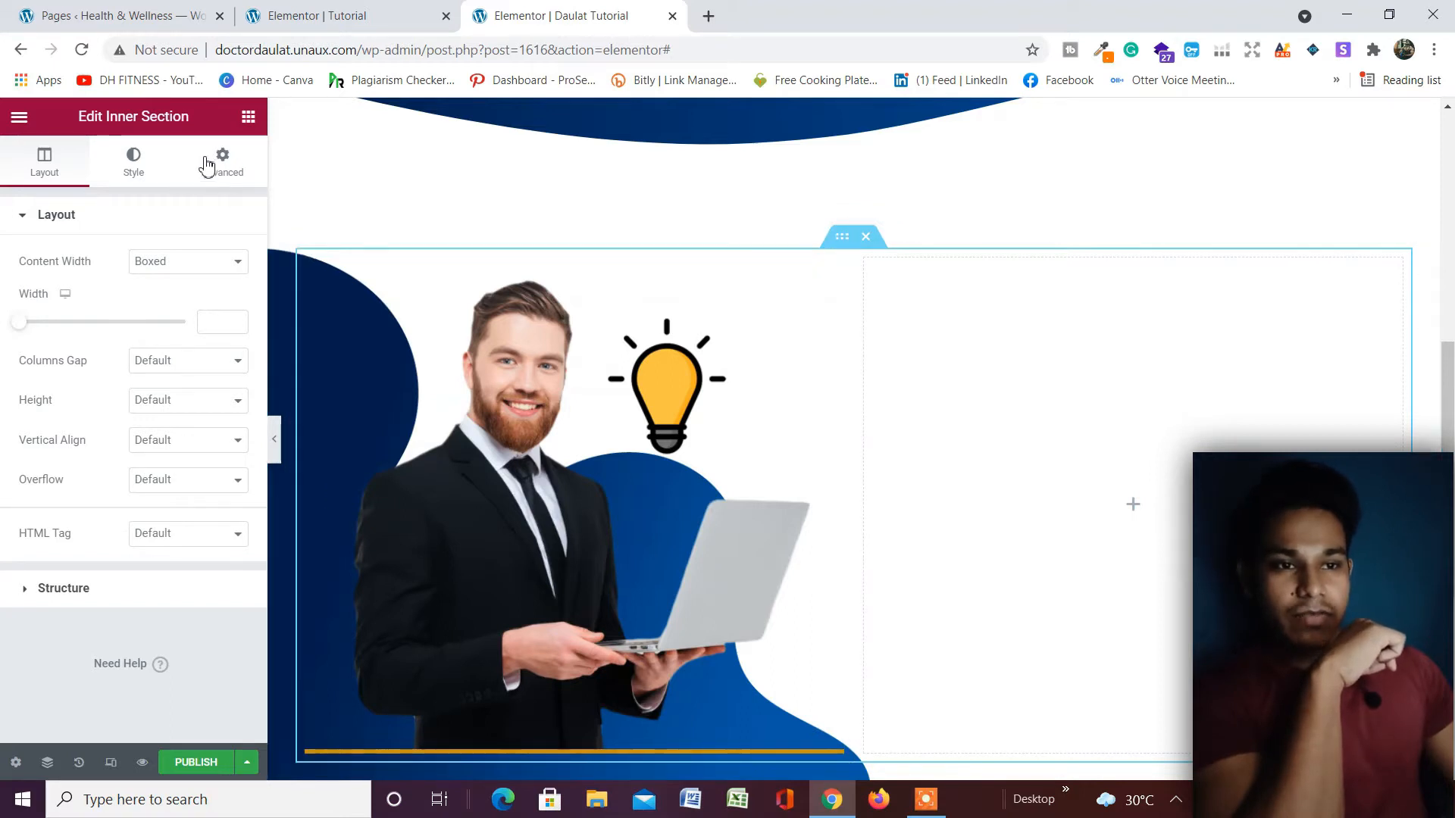
pyautogui.click(227, 171)
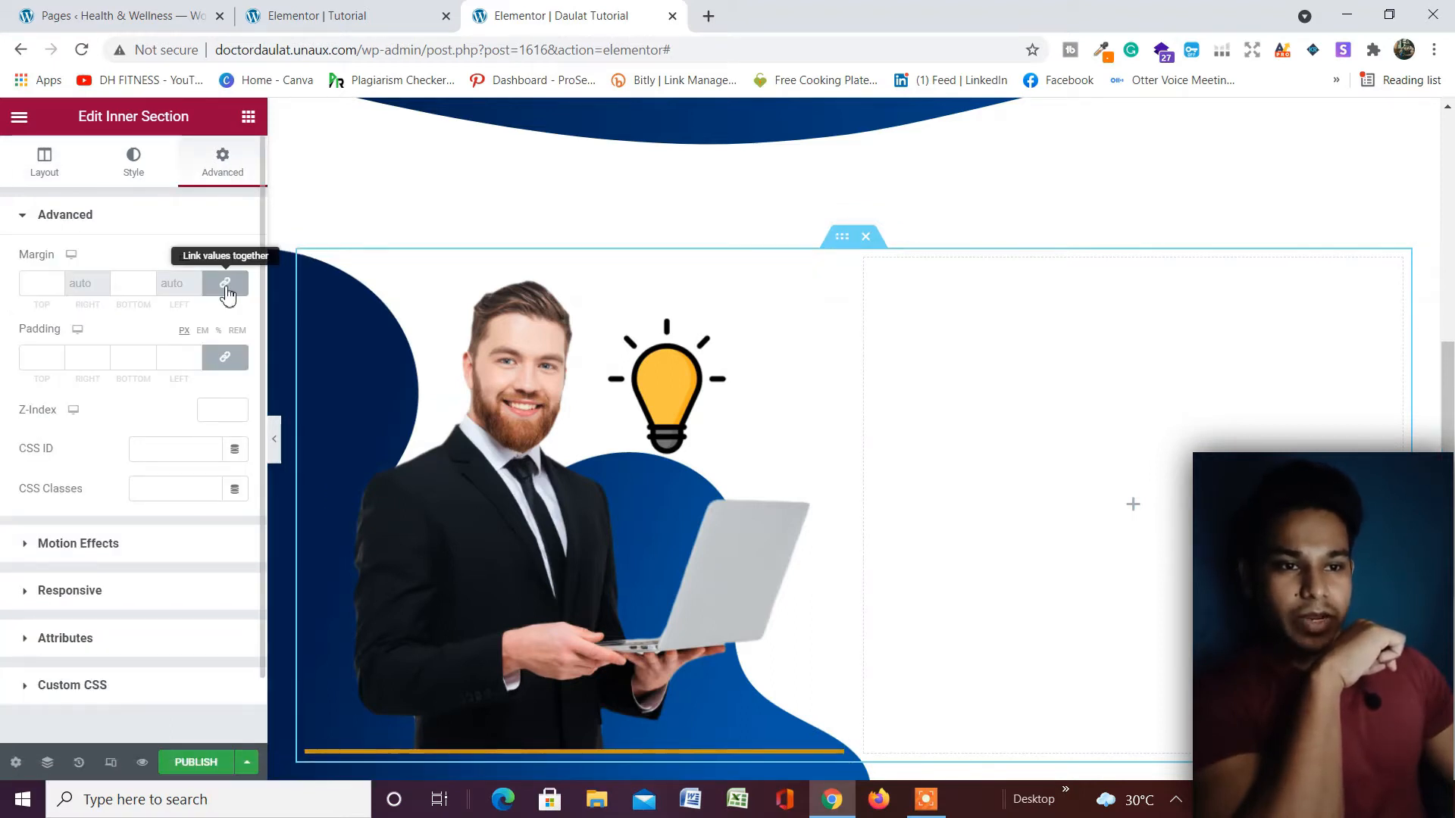
pyautogui.click(225, 283)
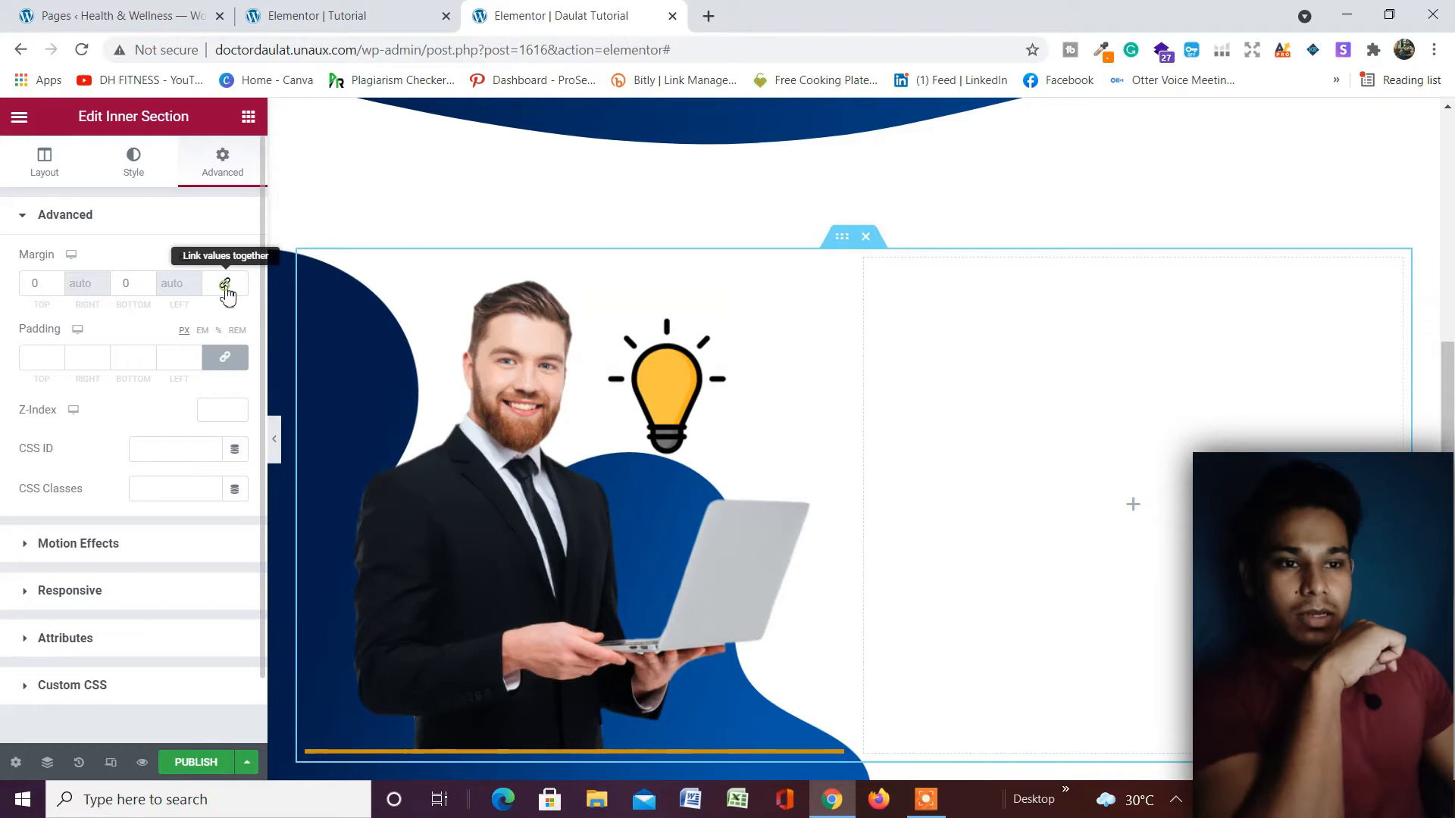
pyautogui.click(30, 283)
pyautogui.write('5')
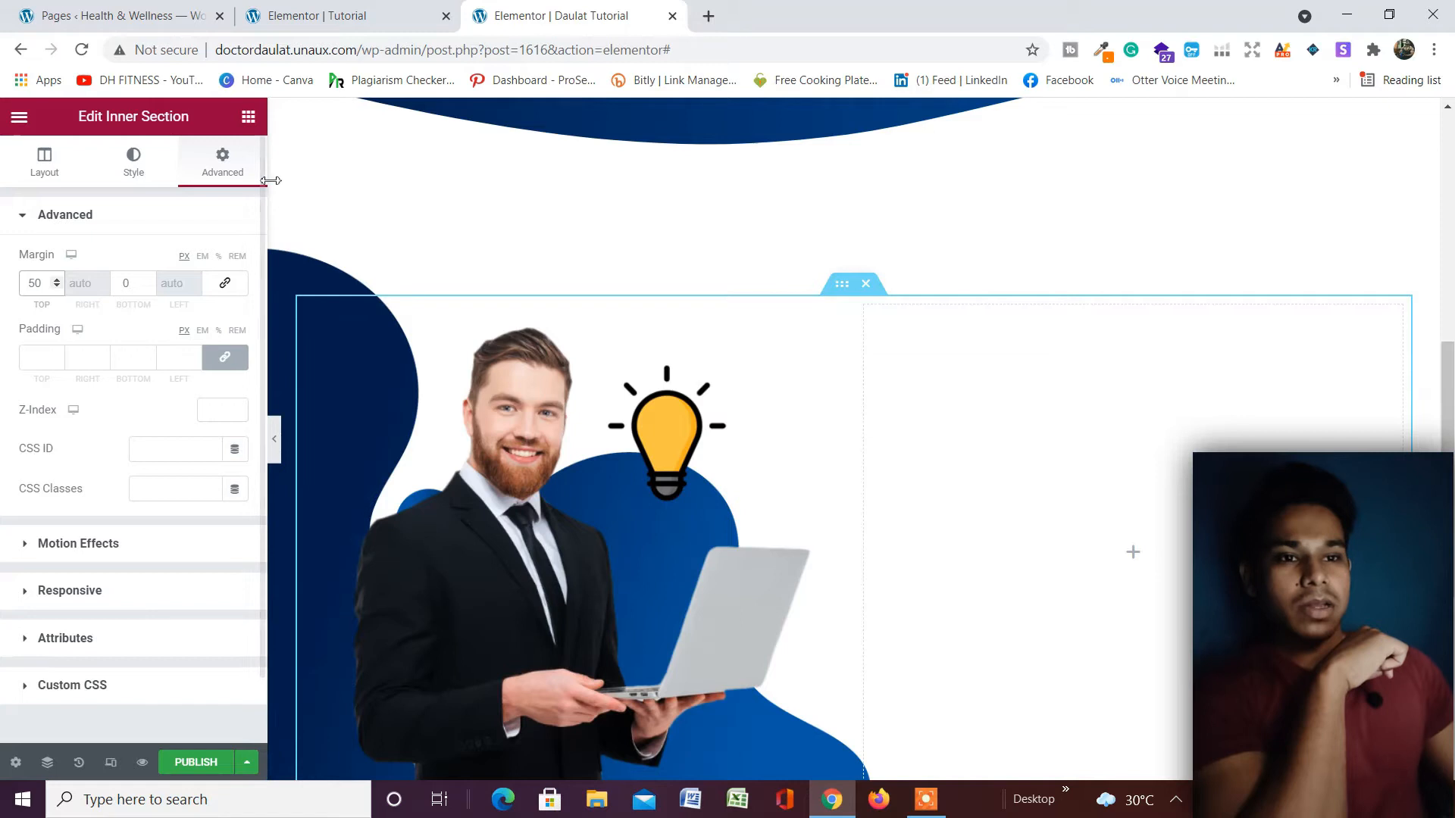
pyautogui.click(249, 118)
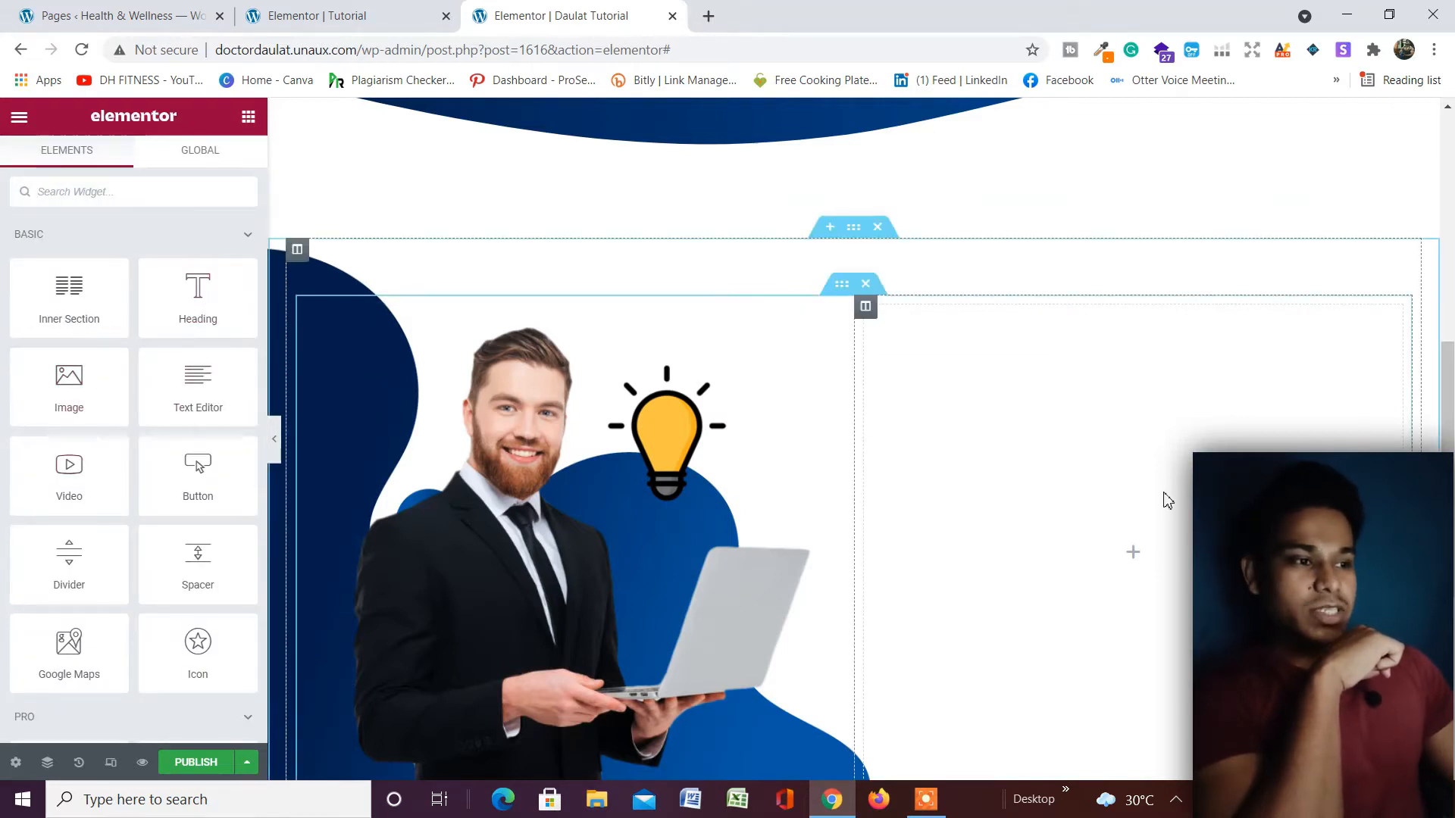
pyautogui.scroll(4, 1148, 504)
pyautogui.scroll(1, 1149, 505)
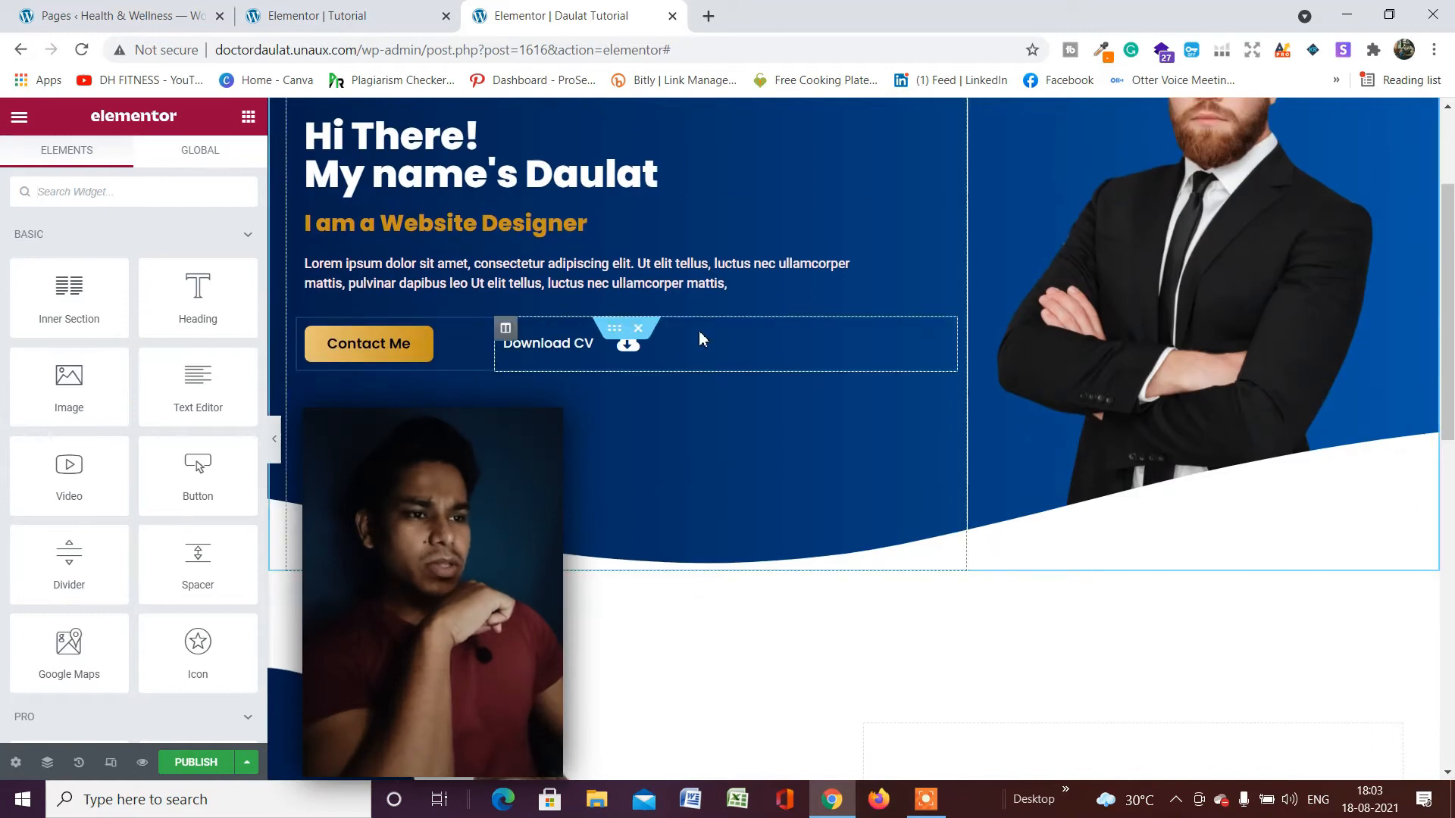
pyautogui.rightClick(857, 223)
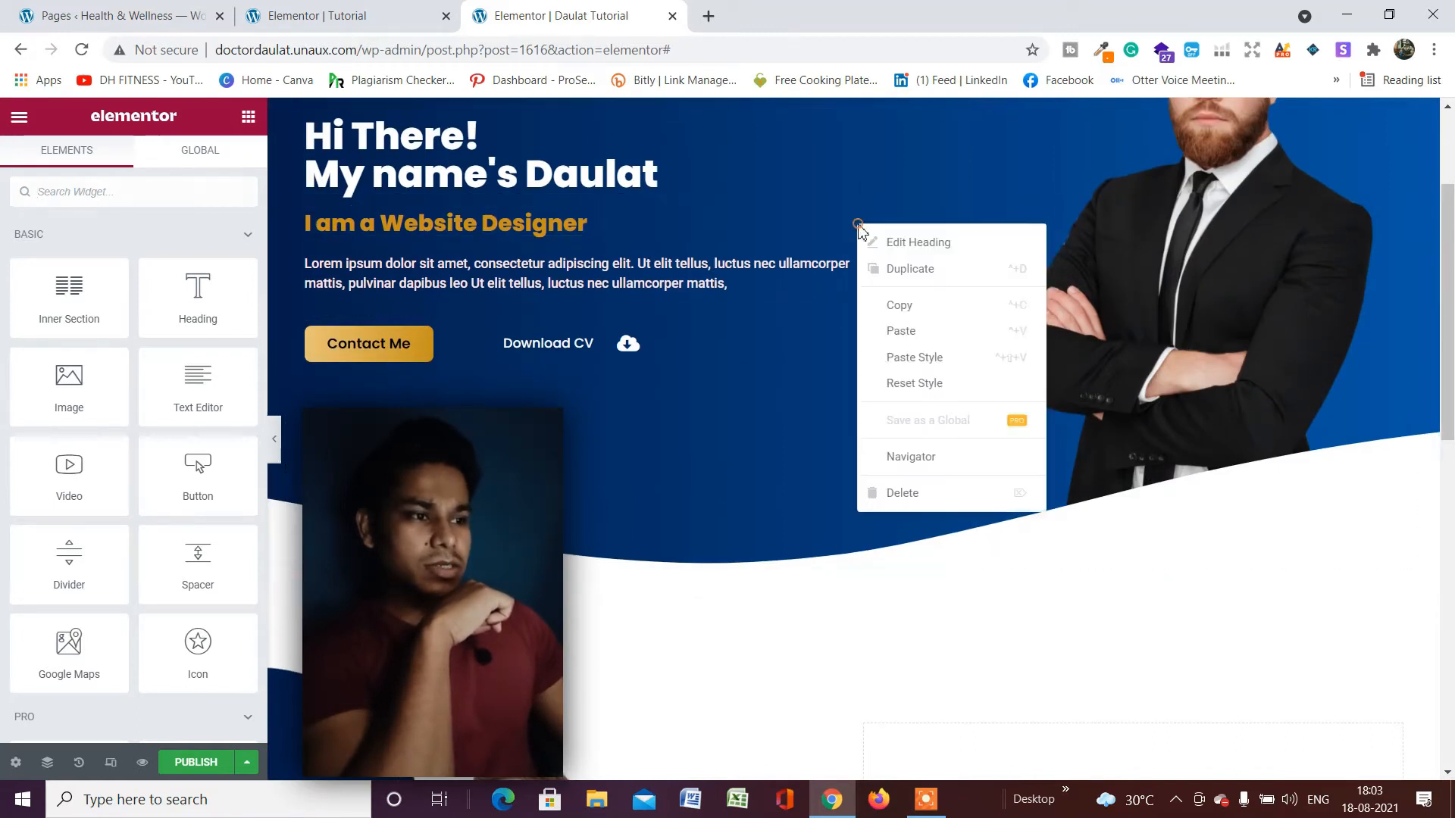
pyautogui.click(900, 306)
pyautogui.scroll(-6, 899, 303)
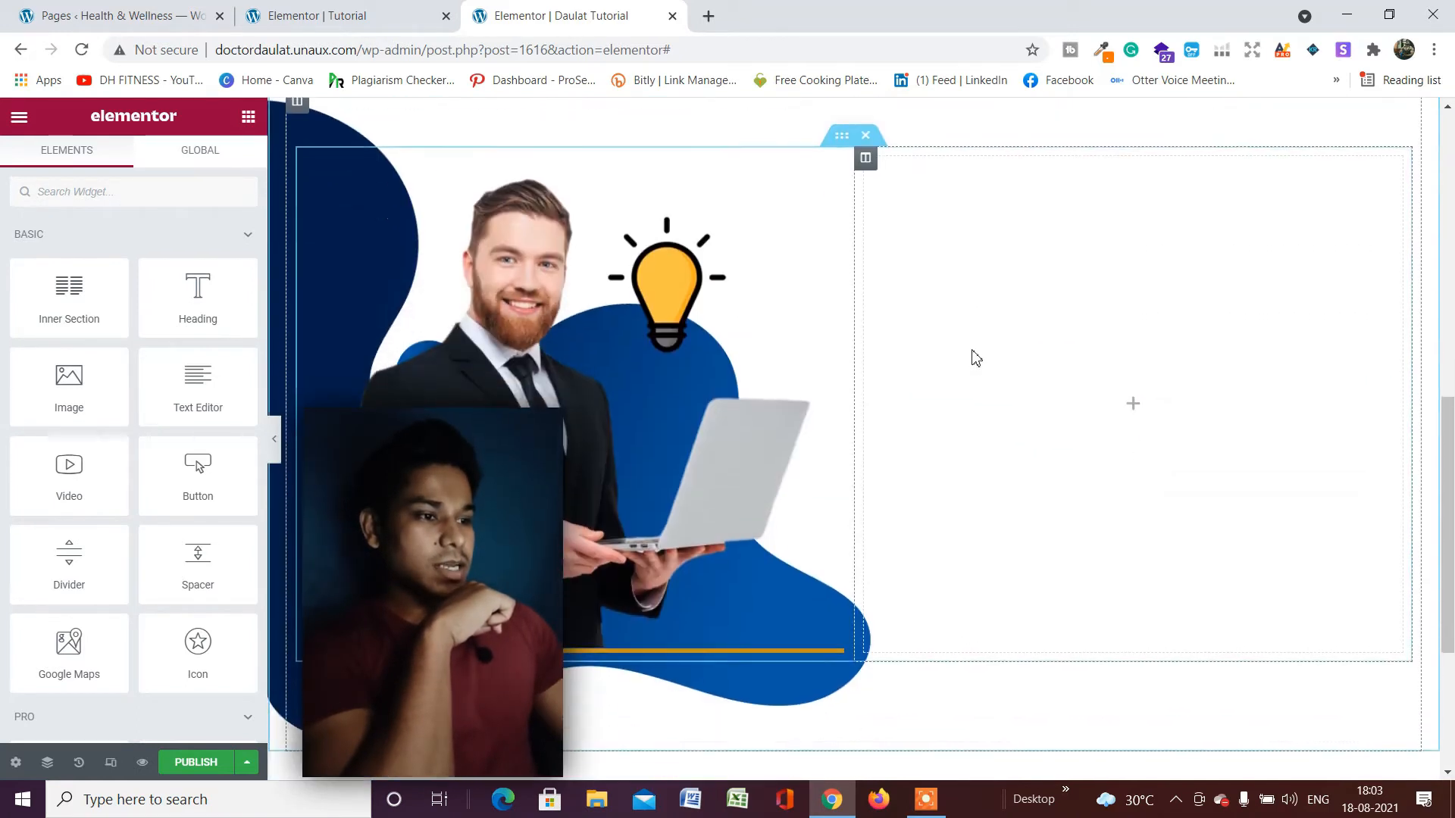
pyautogui.rightClick(934, 209)
pyautogui.click(991, 249)
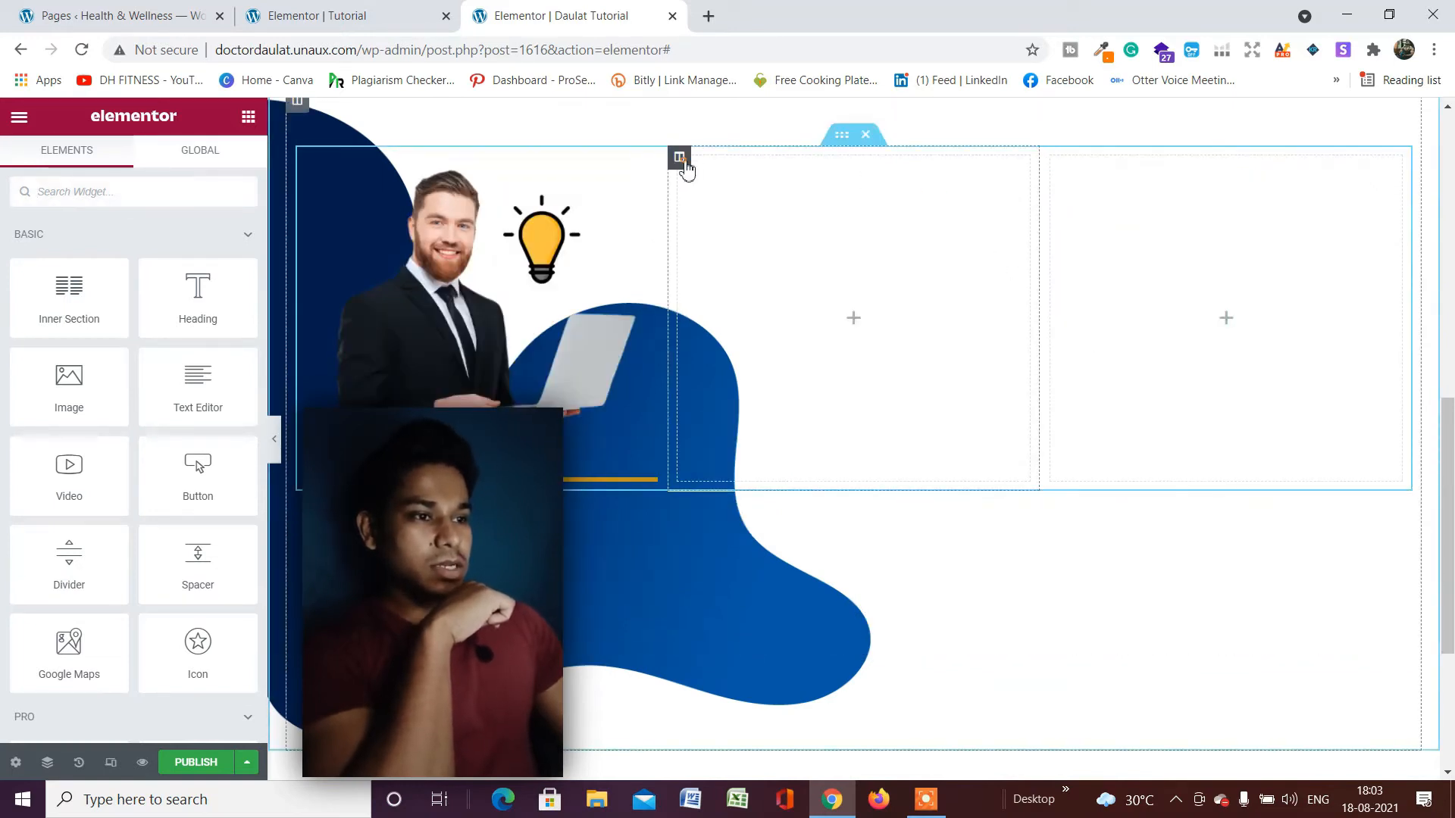
pyautogui.rightClick(684, 164)
pyautogui.click(785, 435)
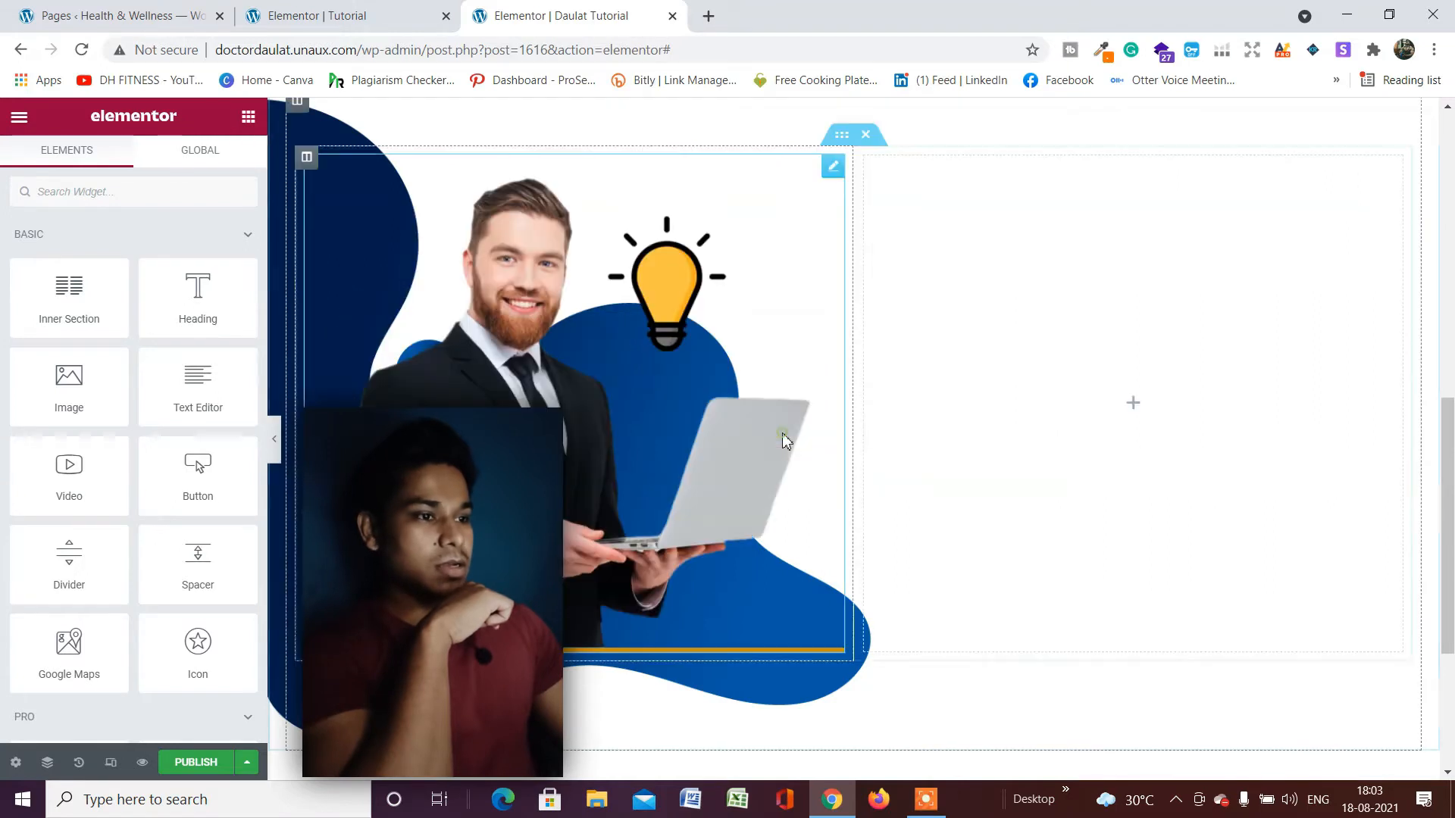
# Copy the hero's "I am a Website Designer" heading and paste it into the empty second column of the inner section.
pyautogui.scroll(6, 785, 440)
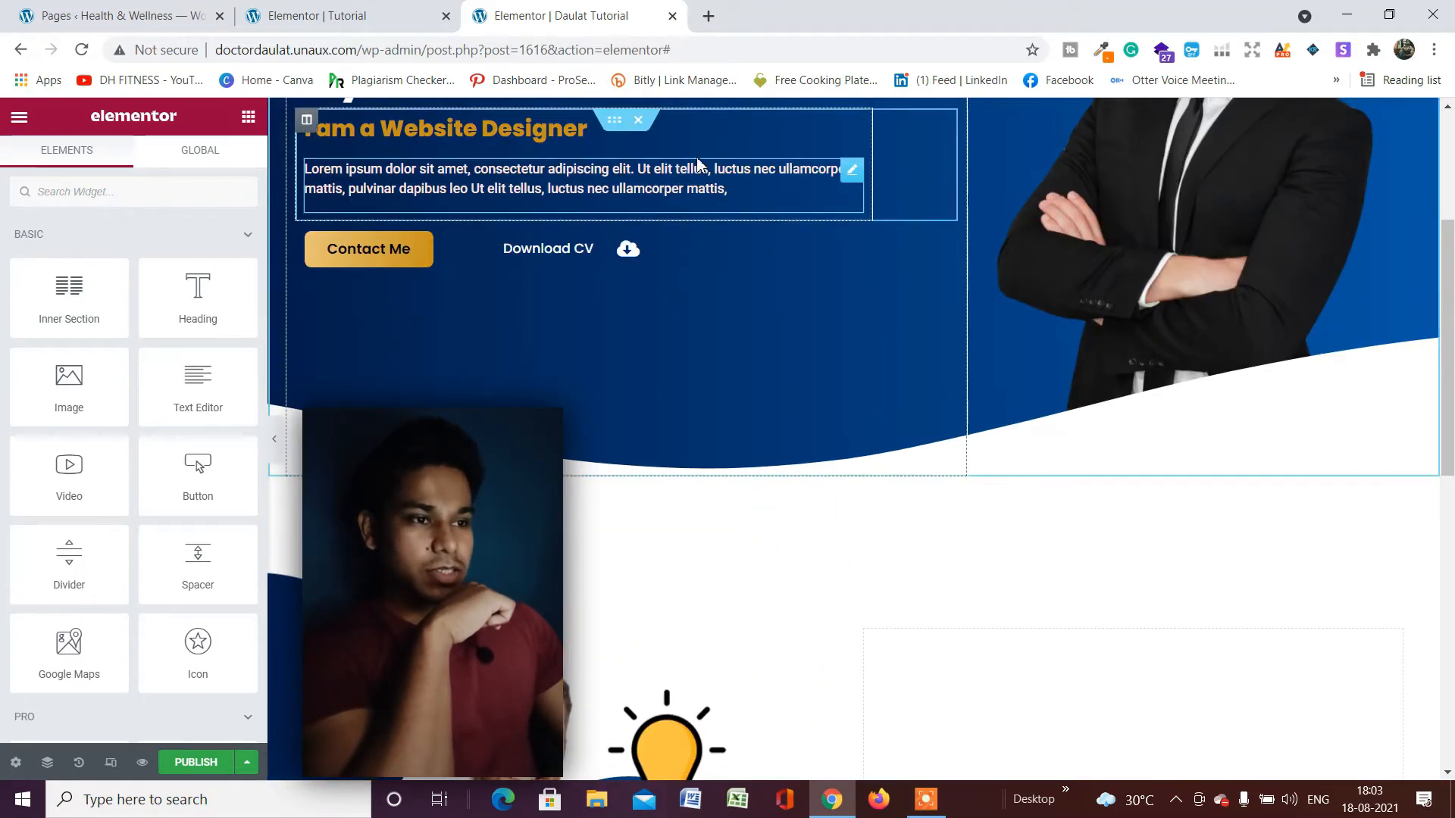
pyautogui.rightClick(850, 122)
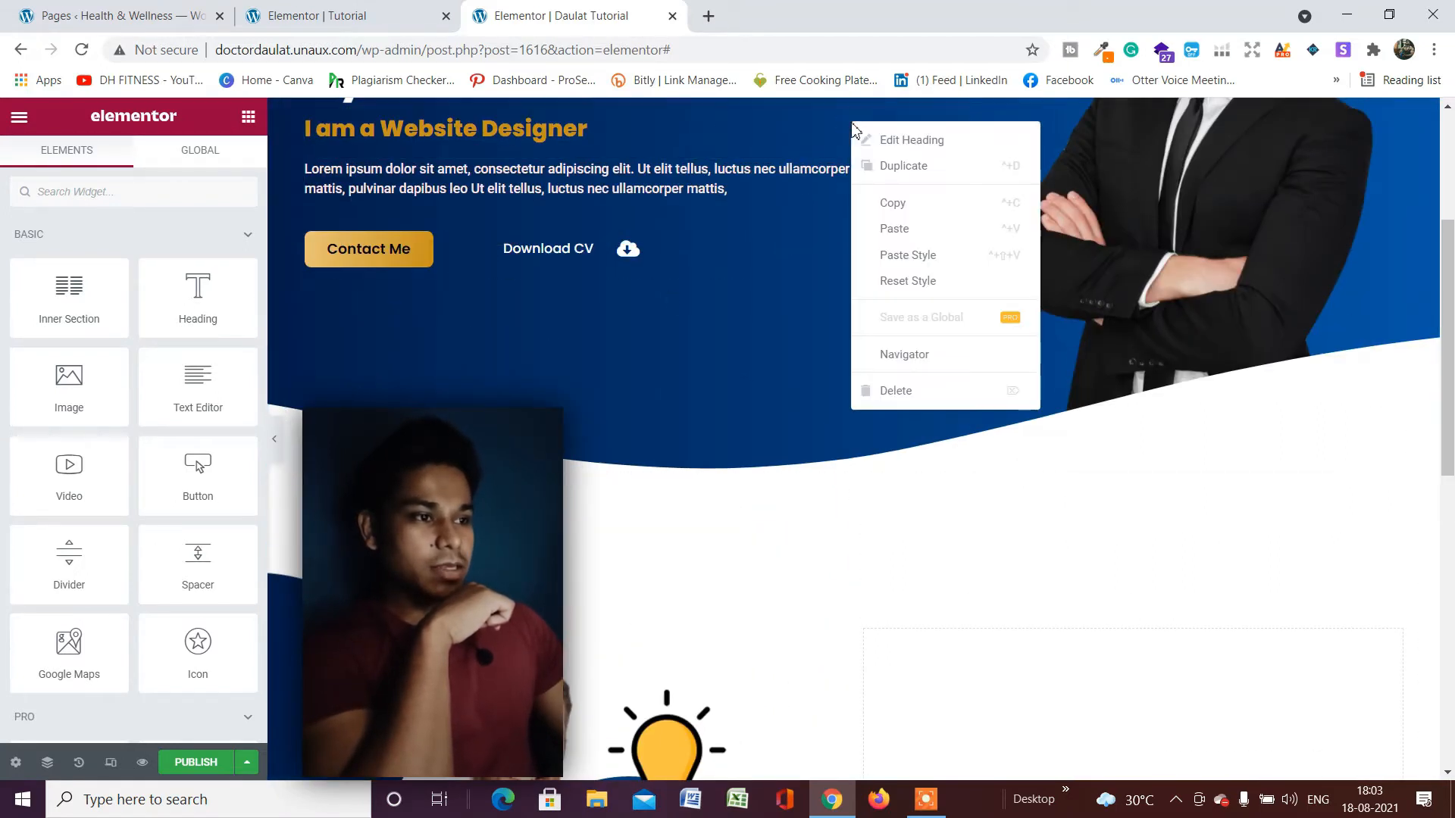
pyautogui.click(892, 203)
pyautogui.scroll(-2, 1027, 457)
pyautogui.scroll(-3, 1027, 457)
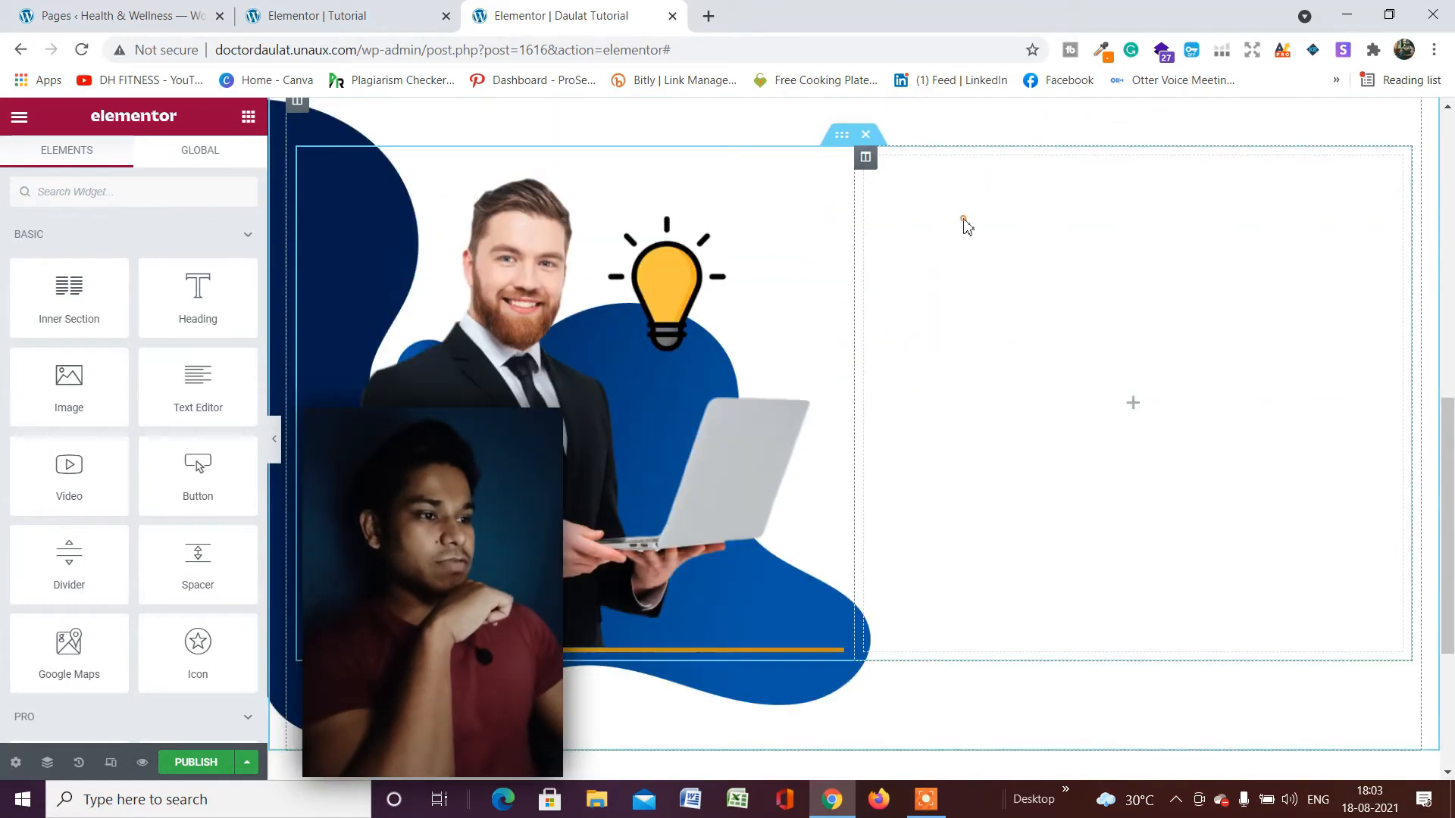
pyautogui.rightClick(964, 223)
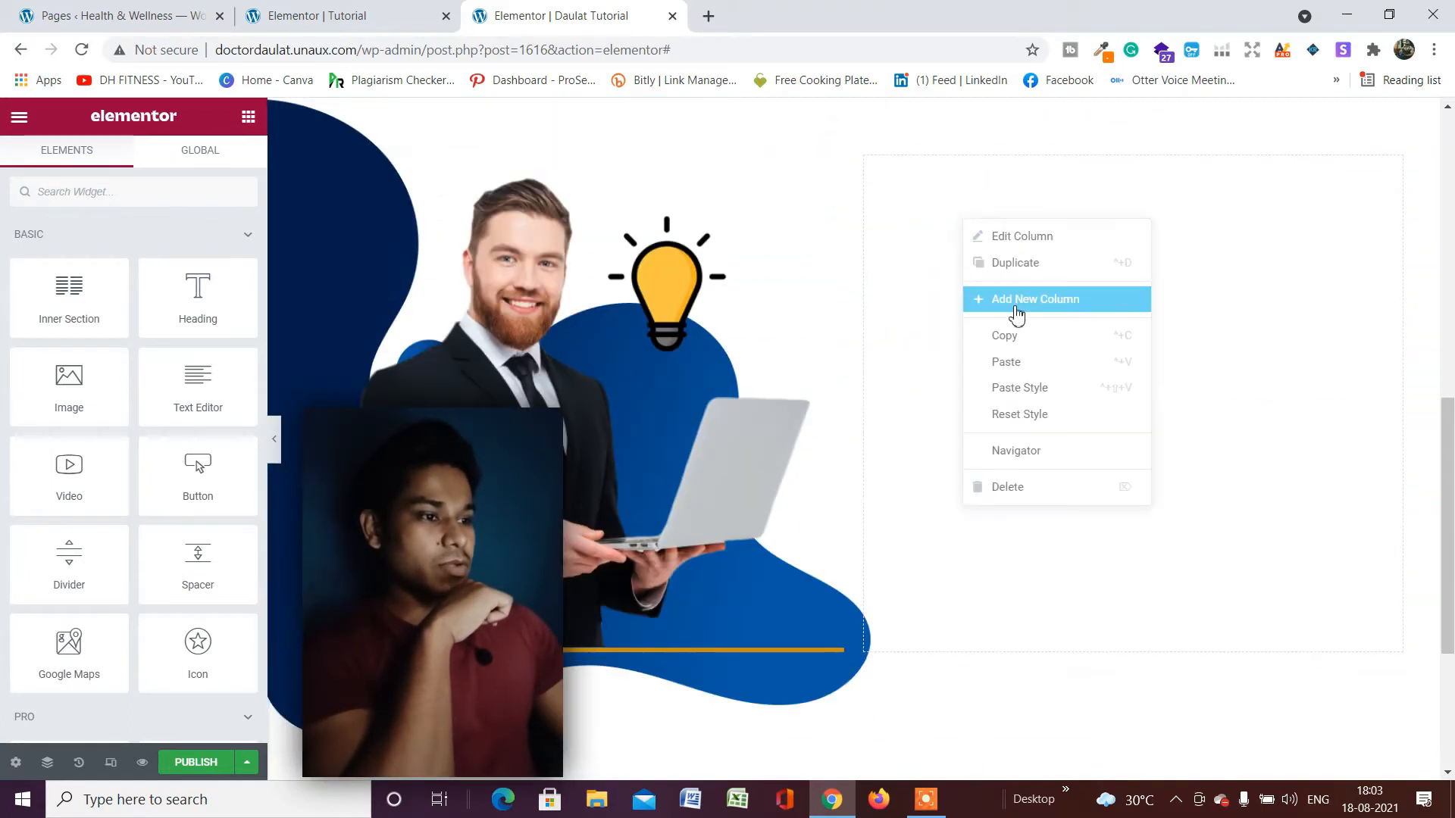
pyautogui.click(1015, 362)
# Set the pasted heading's HTML tag to H3.
pyautogui.scroll(3, 1066, 203)
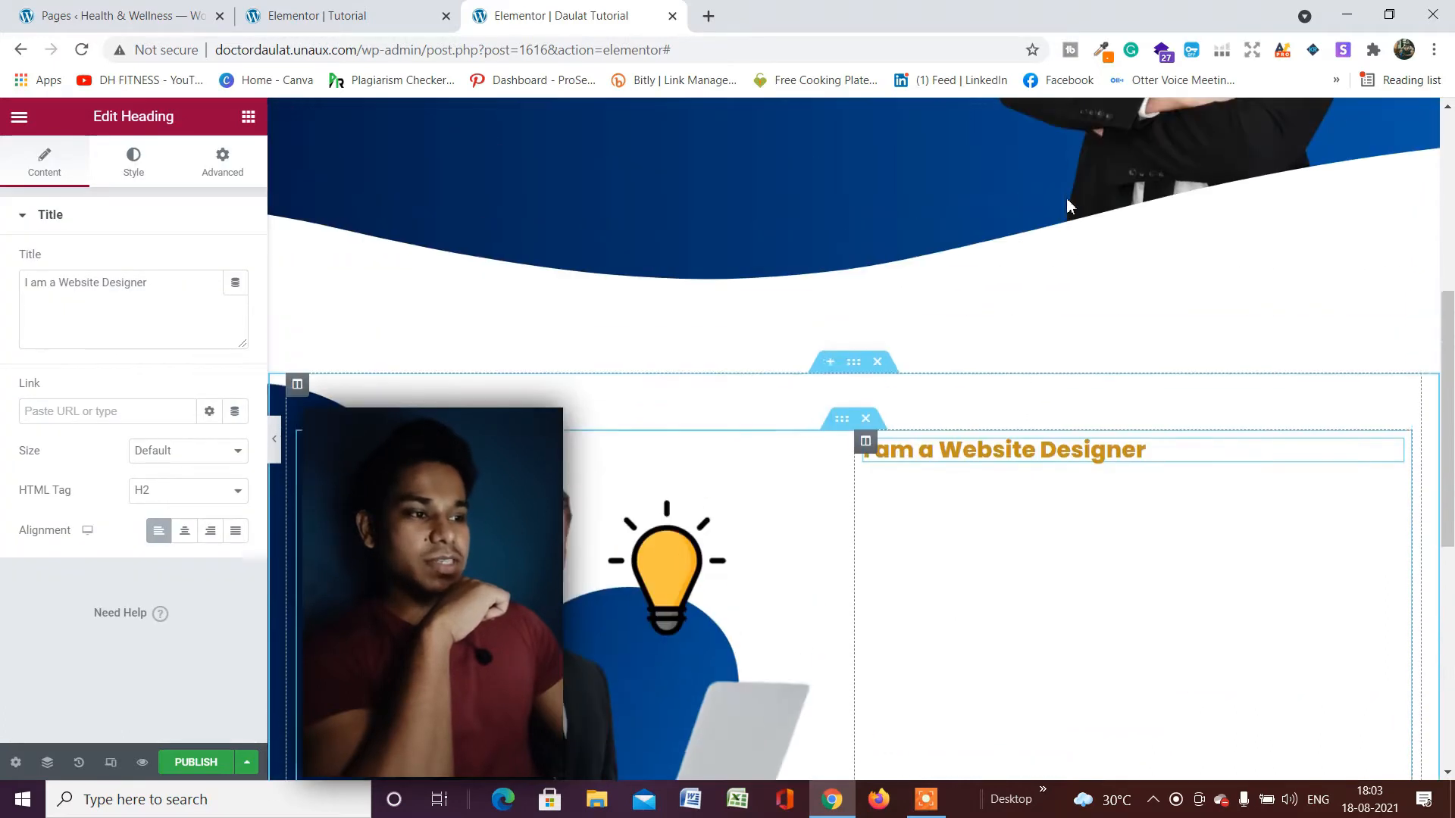
pyautogui.scroll(3, 1066, 533)
pyautogui.scroll(-2, 964, 523)
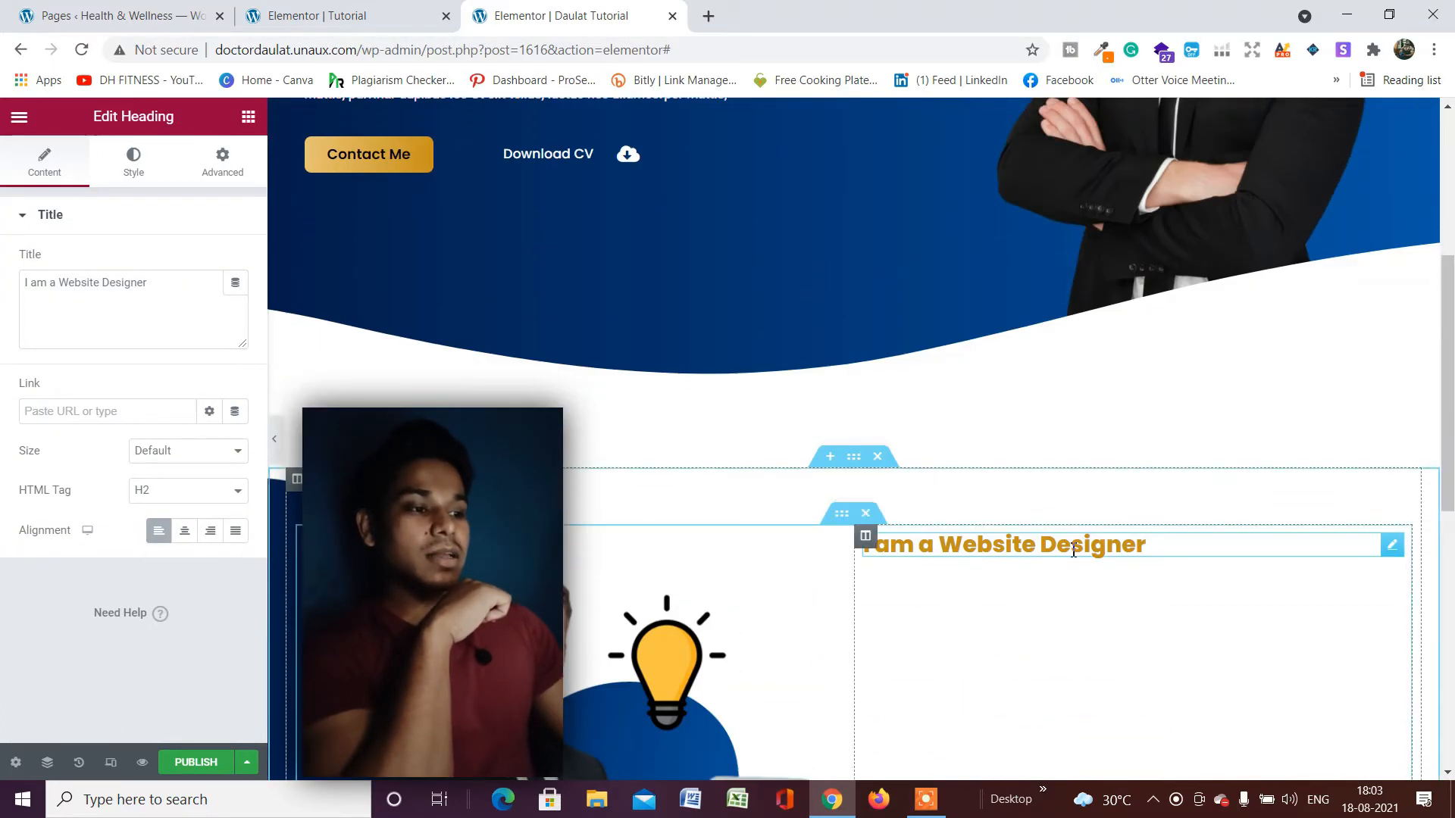
pyautogui.scroll(1, 1050, 555)
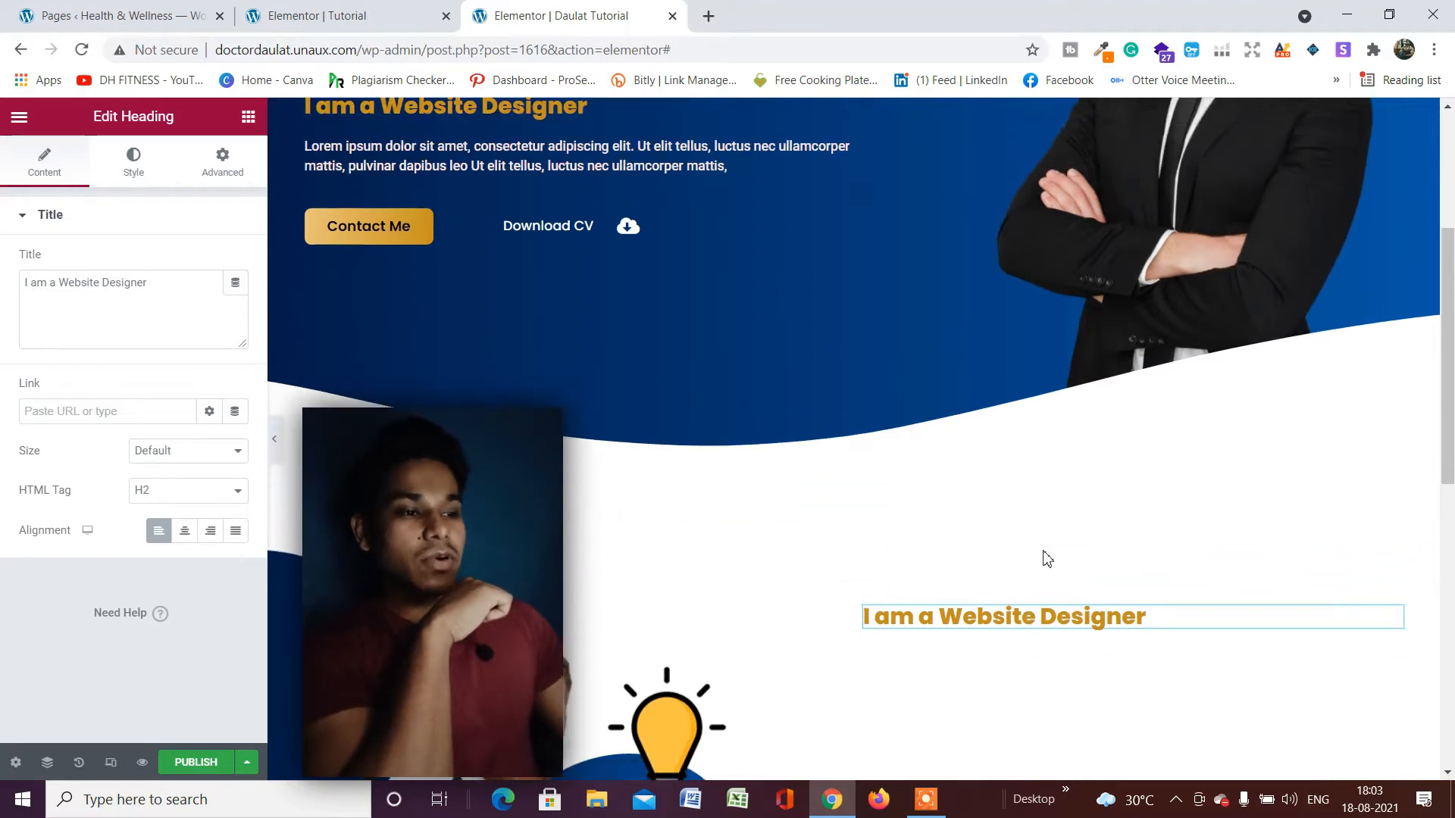
pyautogui.scroll(-2, 1046, 559)
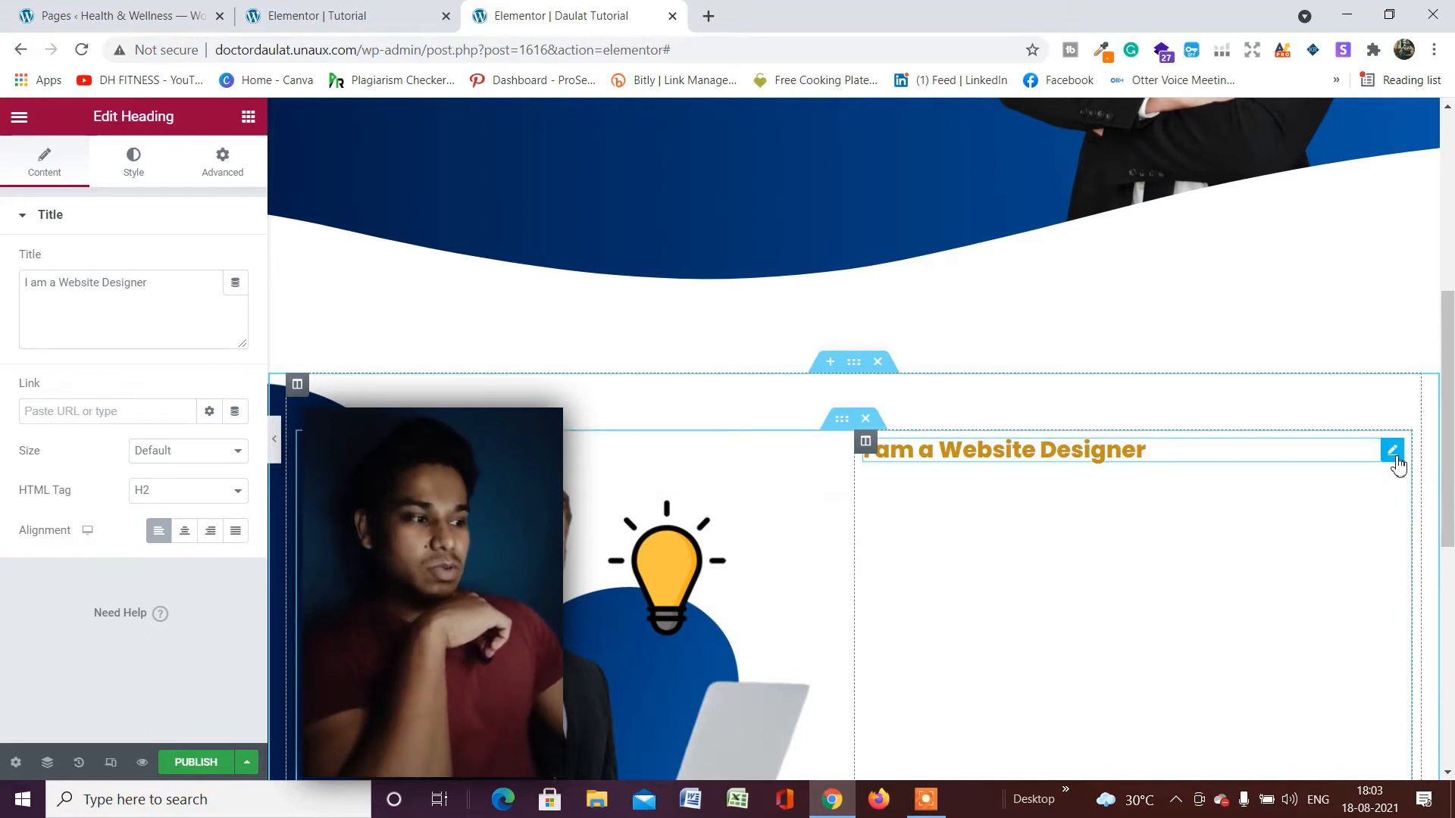
pyautogui.click(167, 492)
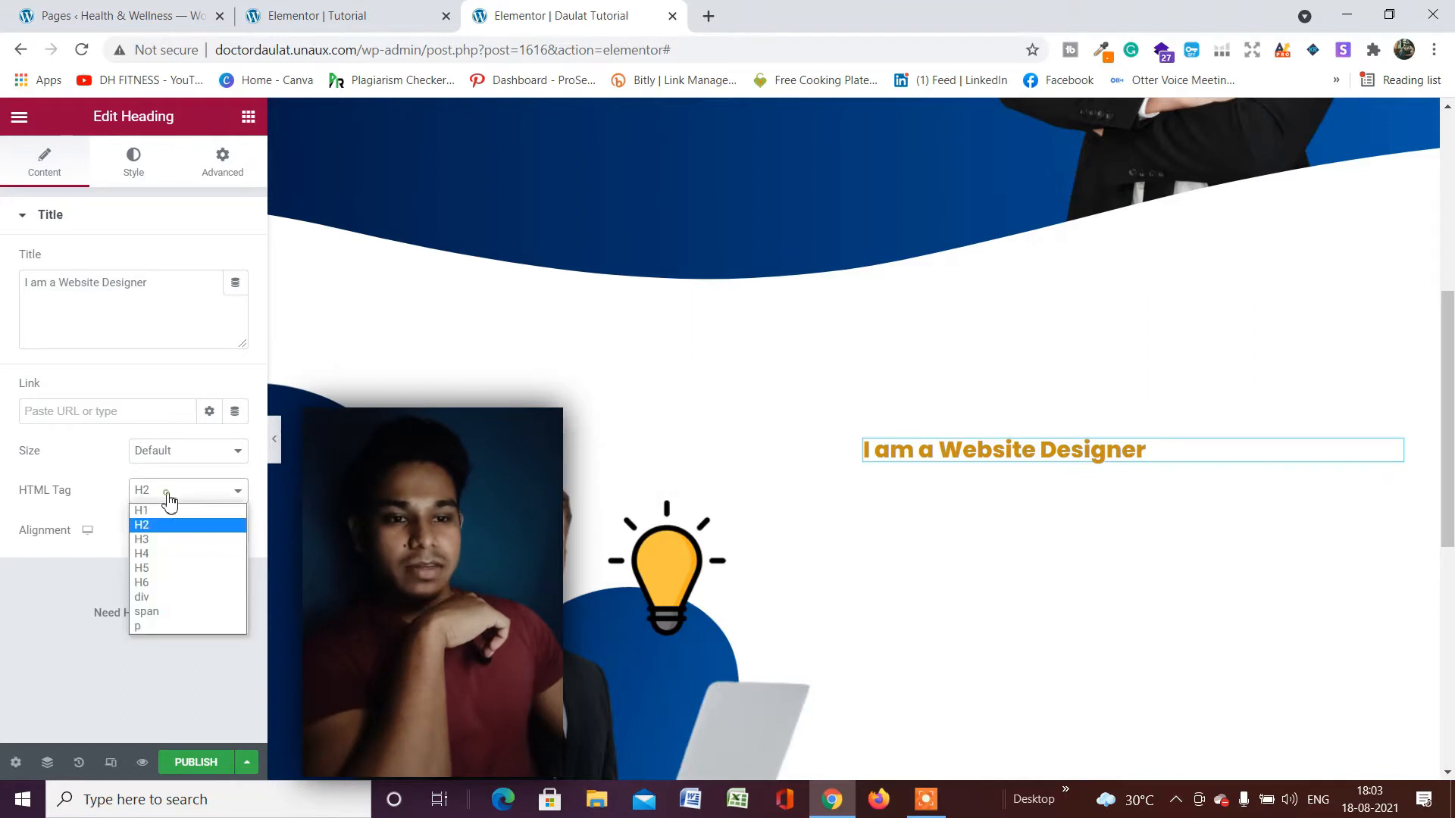
pyautogui.click(166, 539)
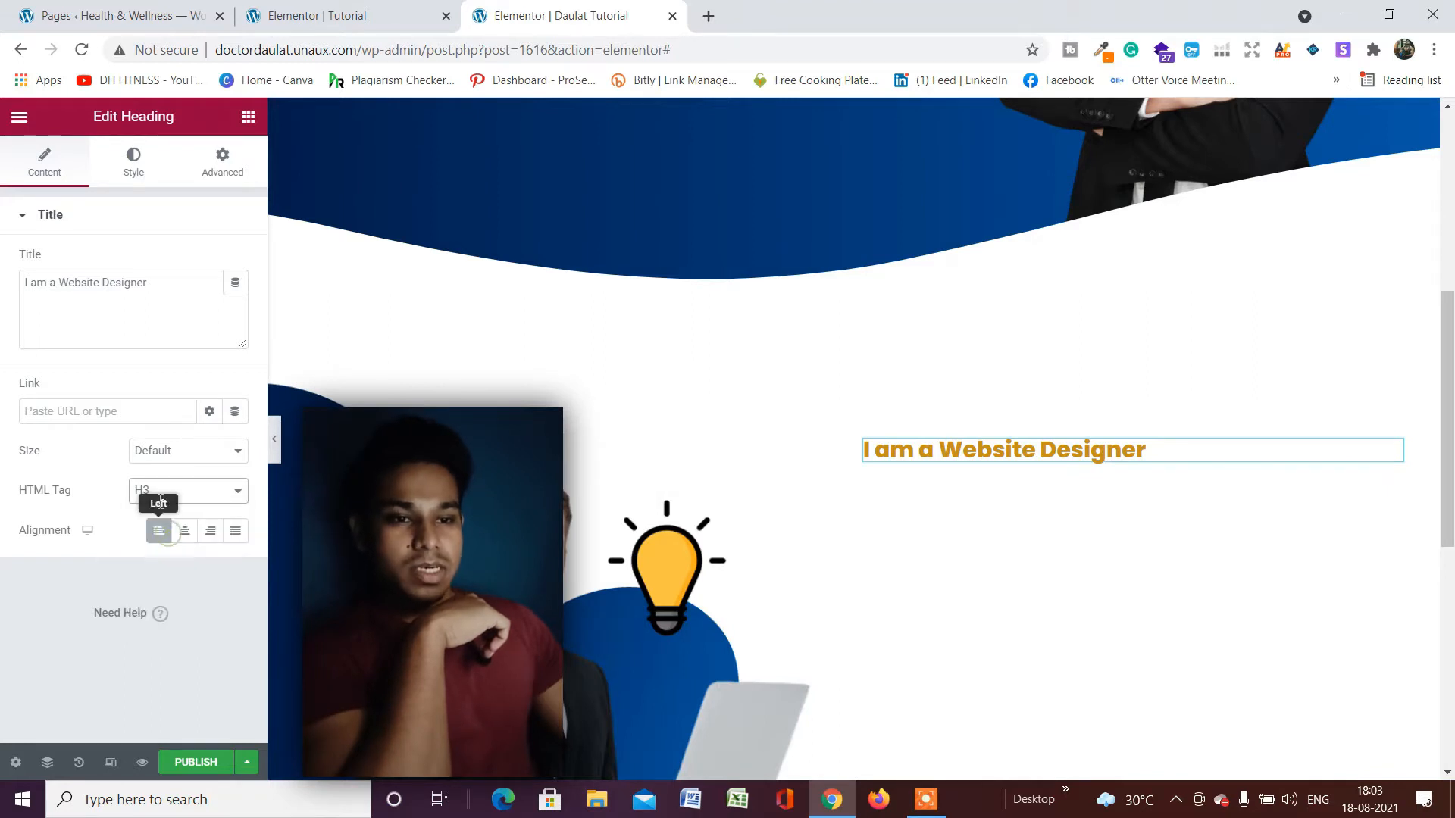
# Replace the pasted heading's title with "Hungary Of Creative Design?", using the spelling suggestion to correct "Creative".
pyautogui.tripleClick(102, 285)
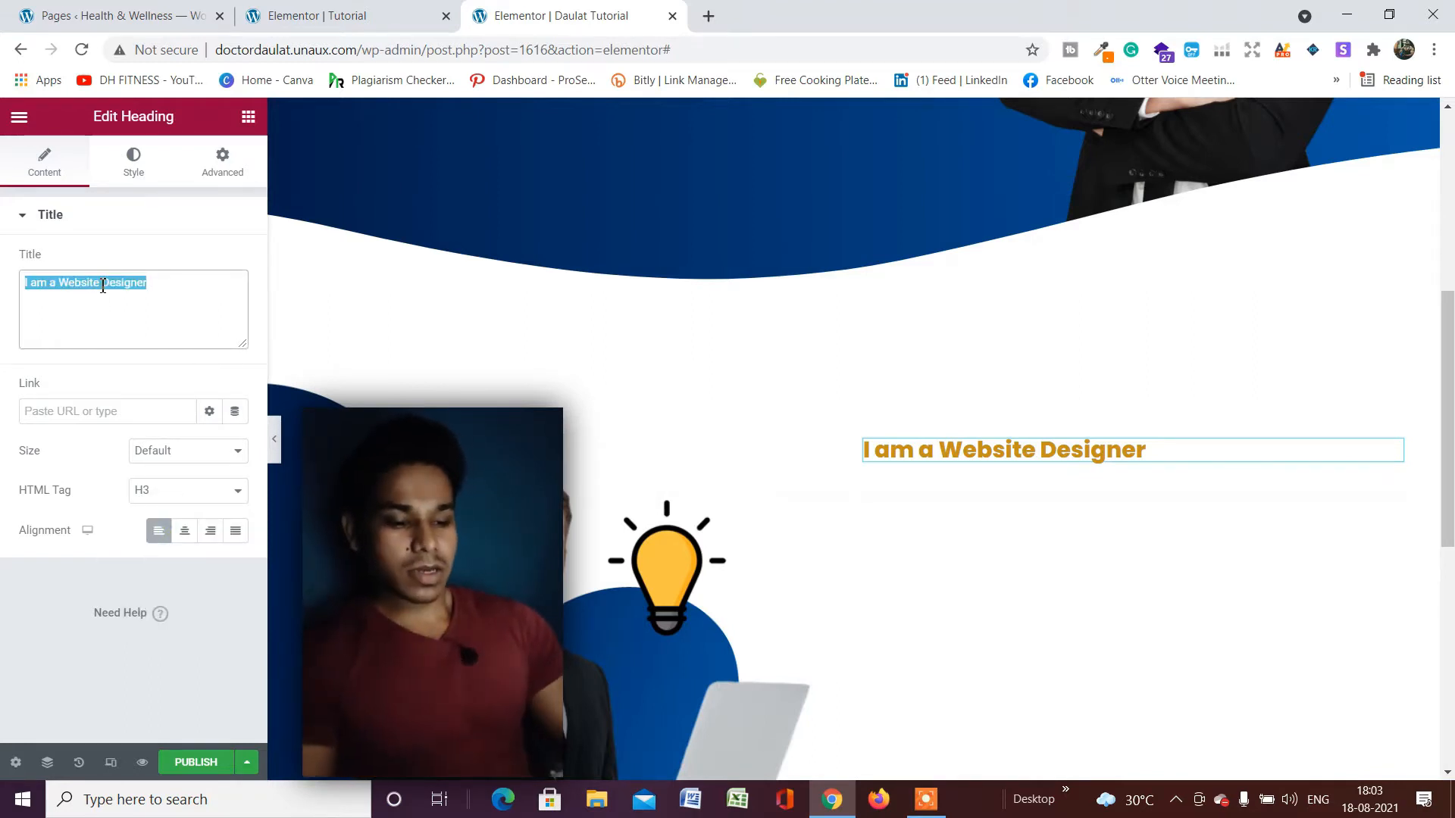
pyautogui.write('Hungary Of')
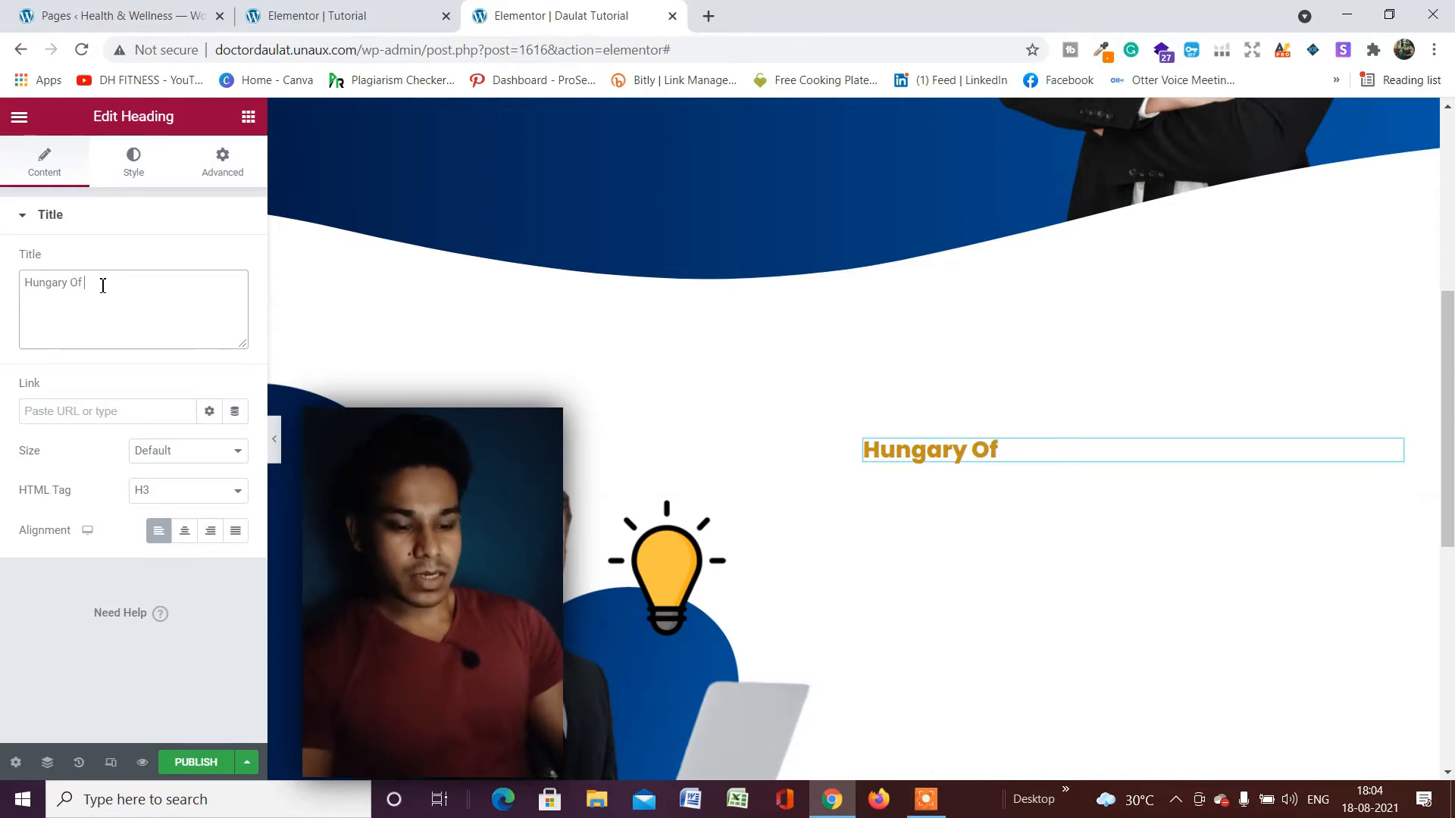
pyautogui.write('Crative Design?')
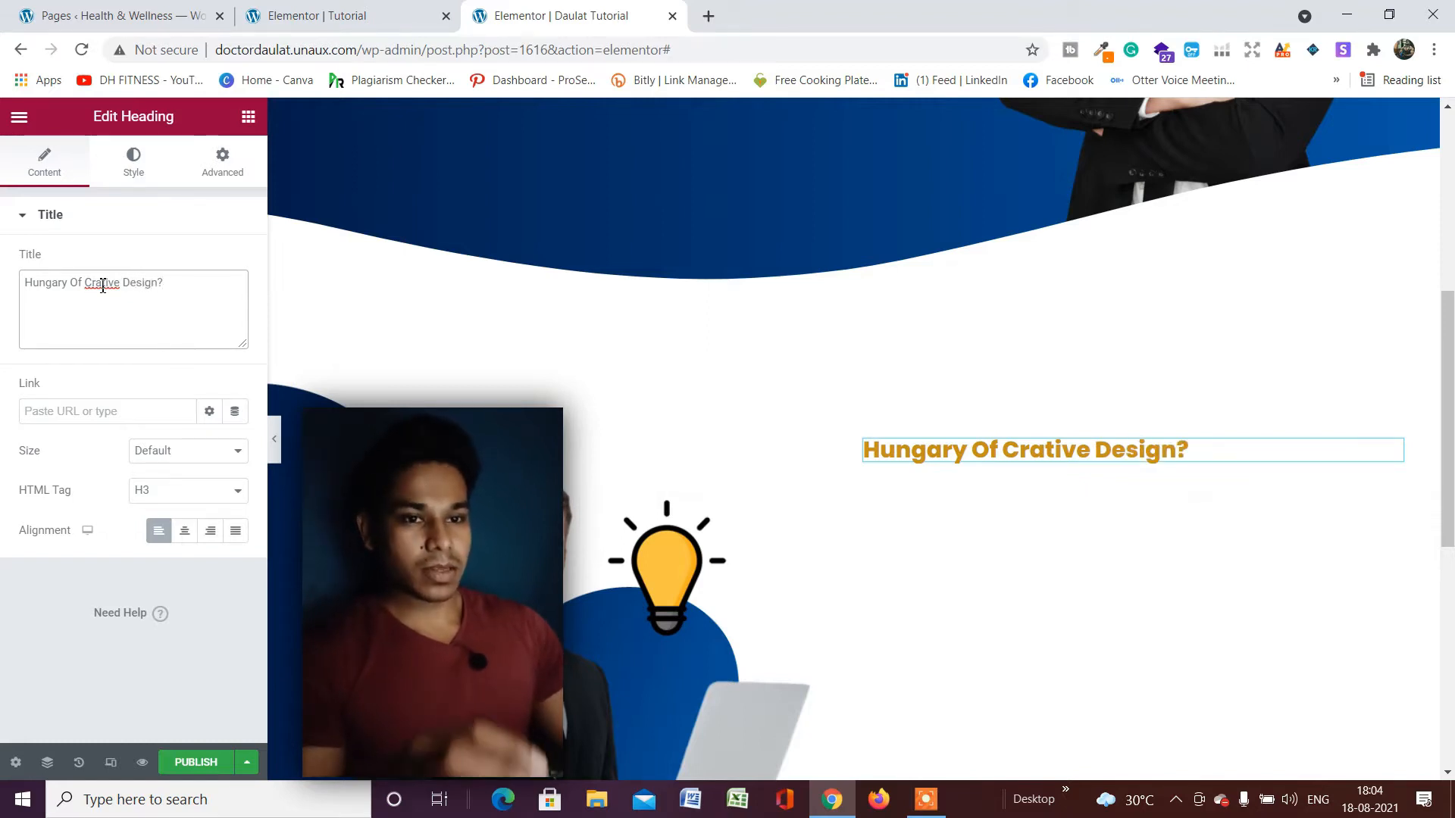
pyautogui.doubleClick(103, 284)
pyautogui.rightClick(102, 285)
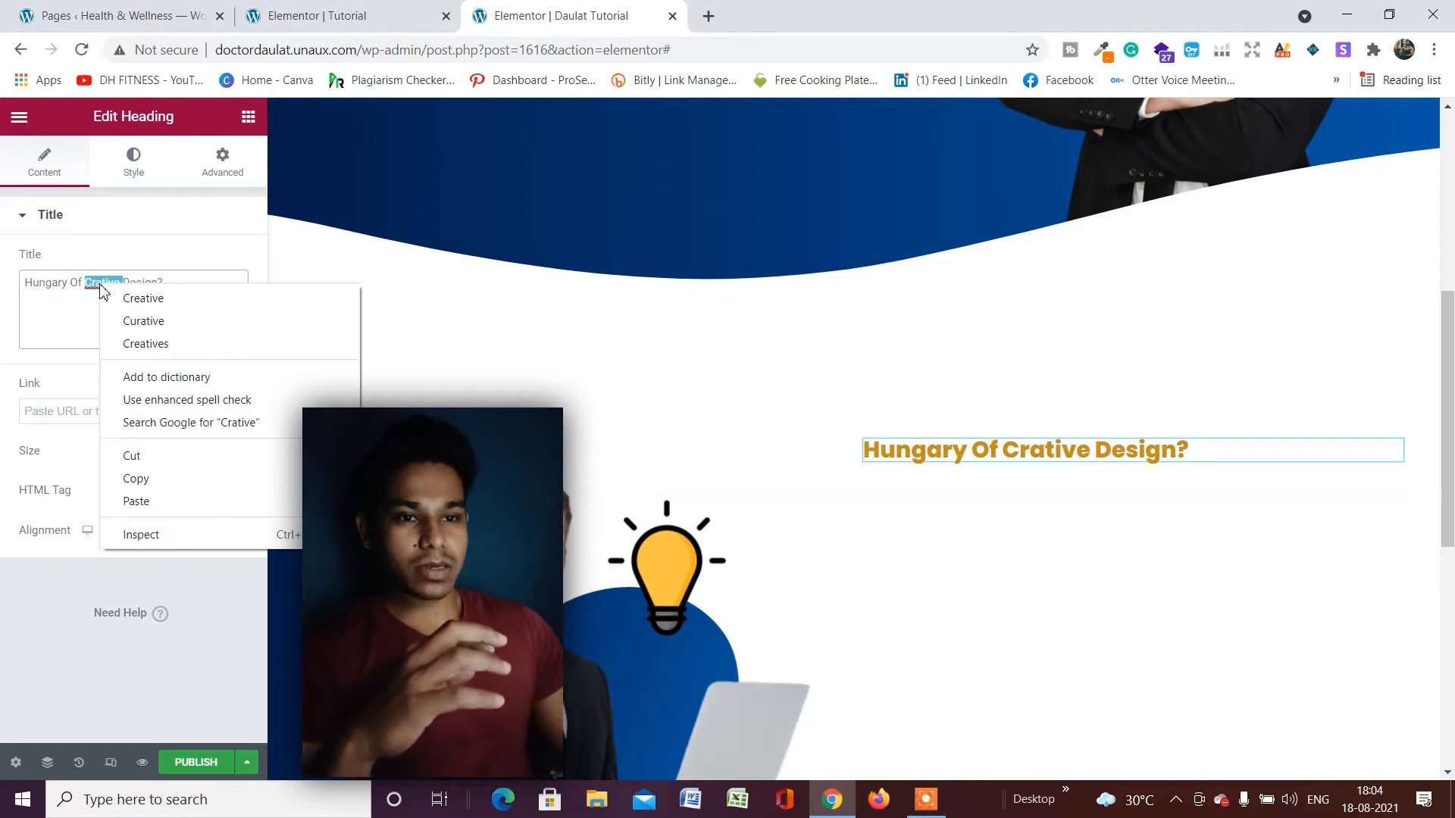
pyautogui.click(121, 299)
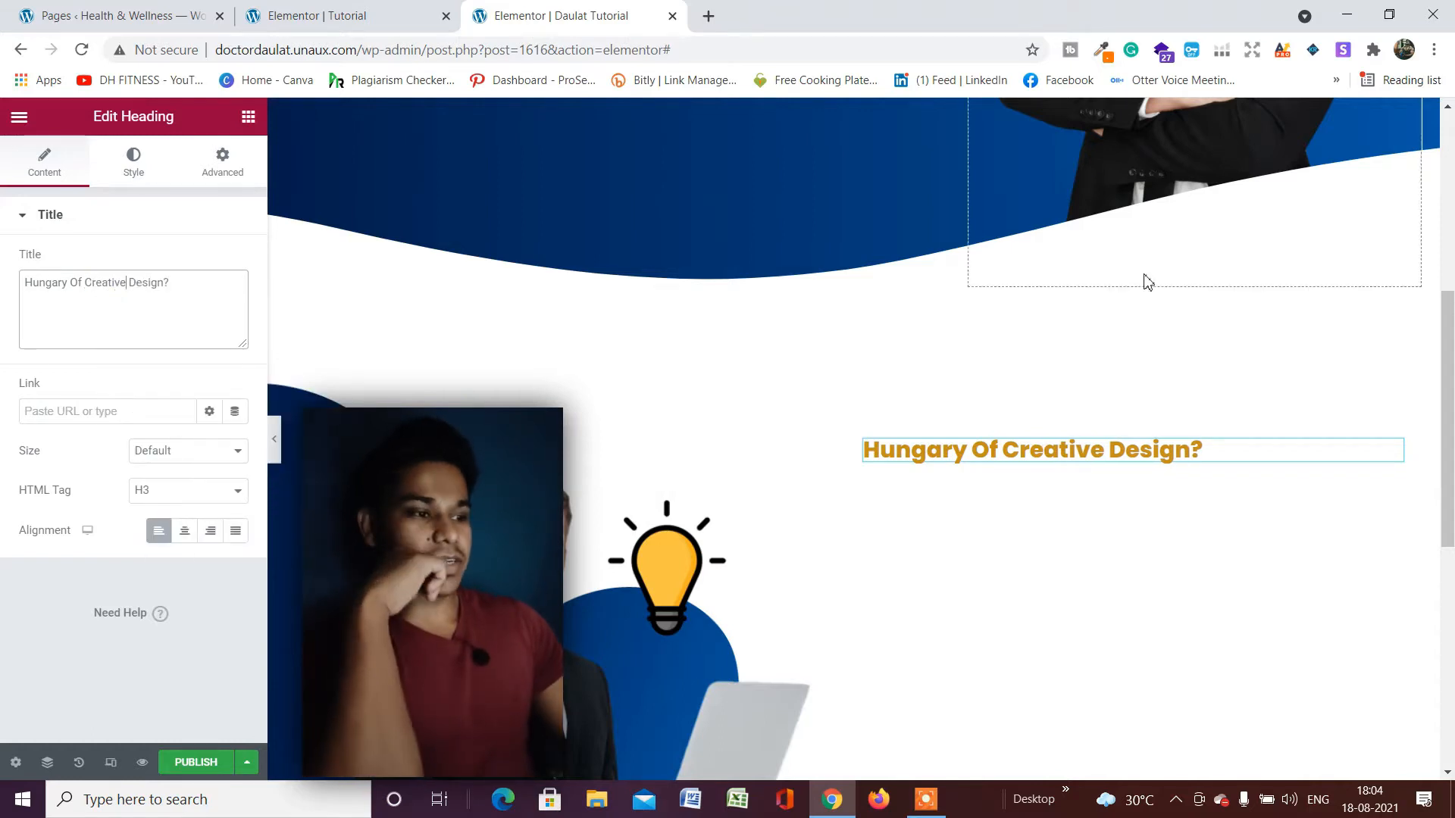
# Set the heading's text color to the global Primary color and open its typography settings.
pyautogui.click(140, 179)
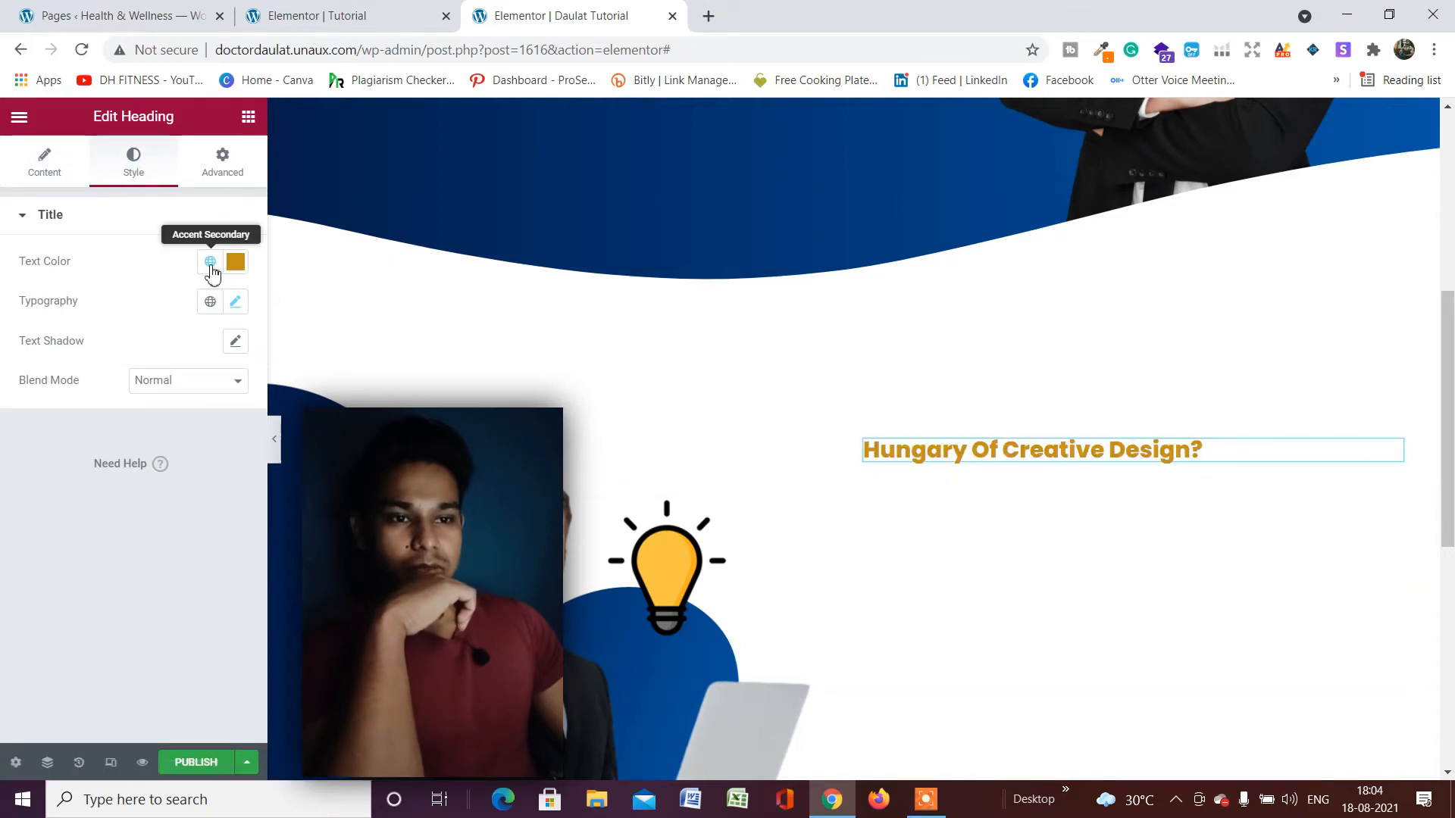
pyautogui.click(211, 263)
pyautogui.click(152, 348)
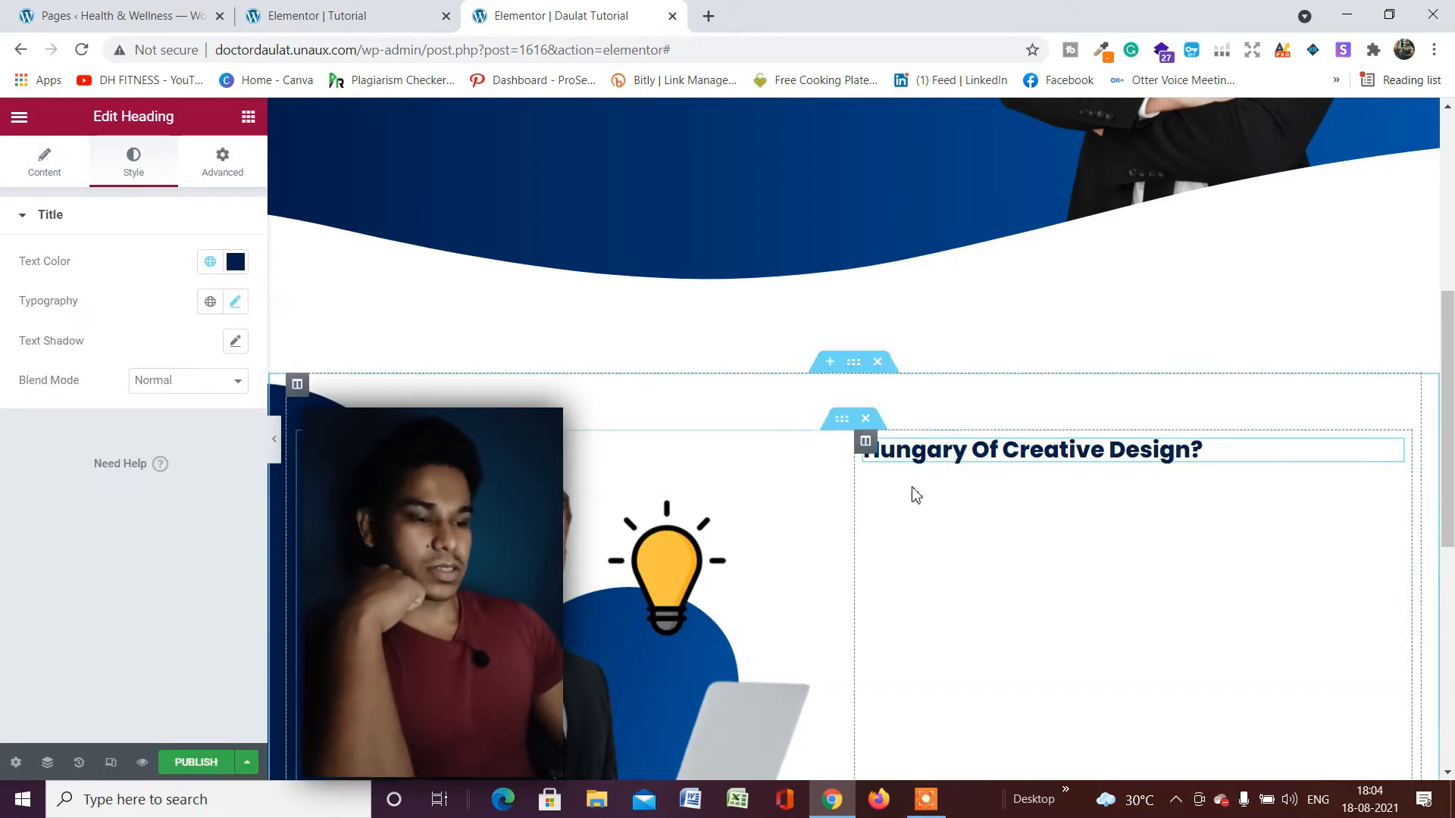
pyautogui.click(236, 303)
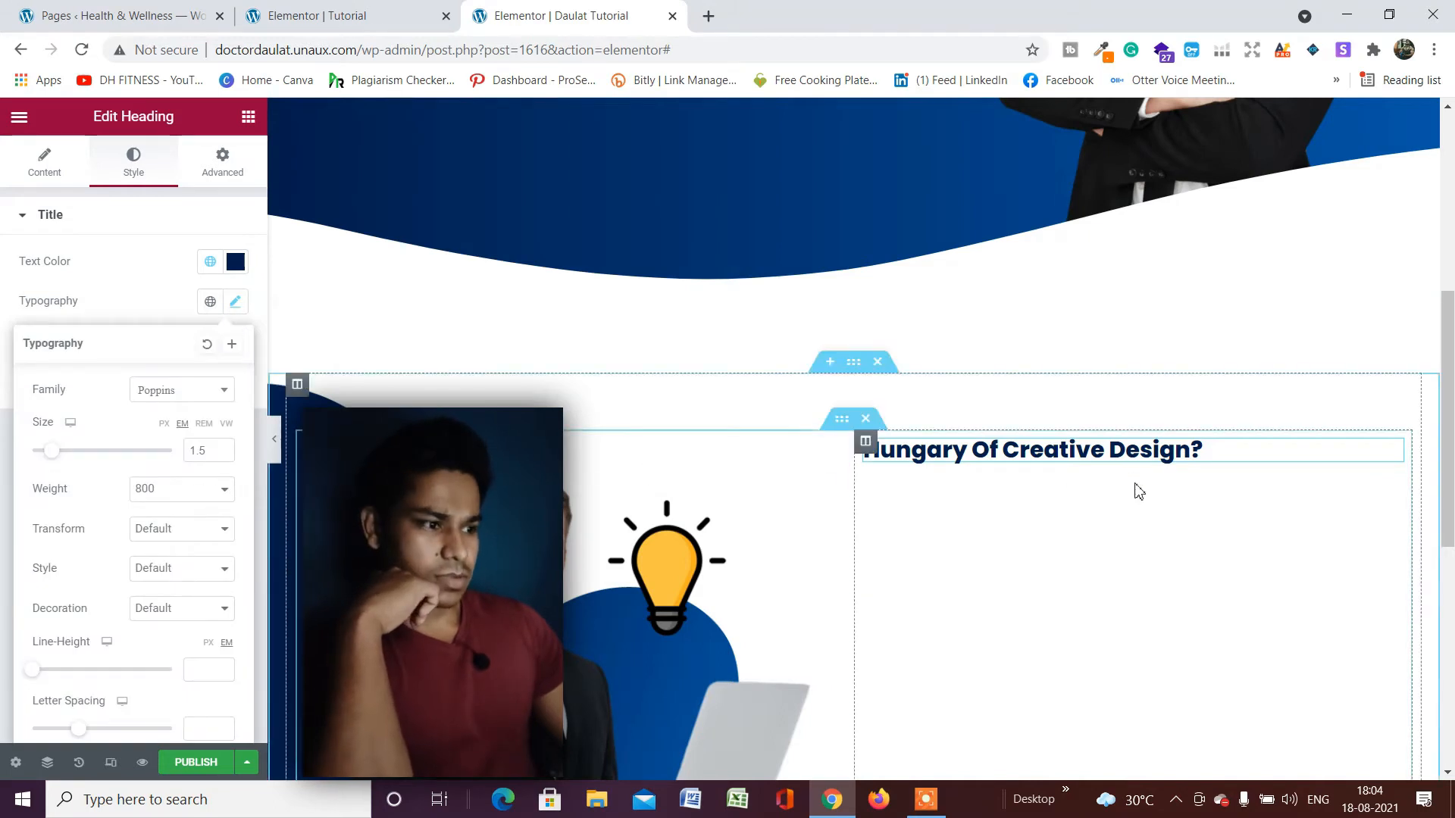
# Duplicate the "Hungary Of Creative Design?" heading in the second column and open the copy's style settings.
pyautogui.scroll(-1, 179, 482)
pyautogui.scroll(-1, 617, 487)
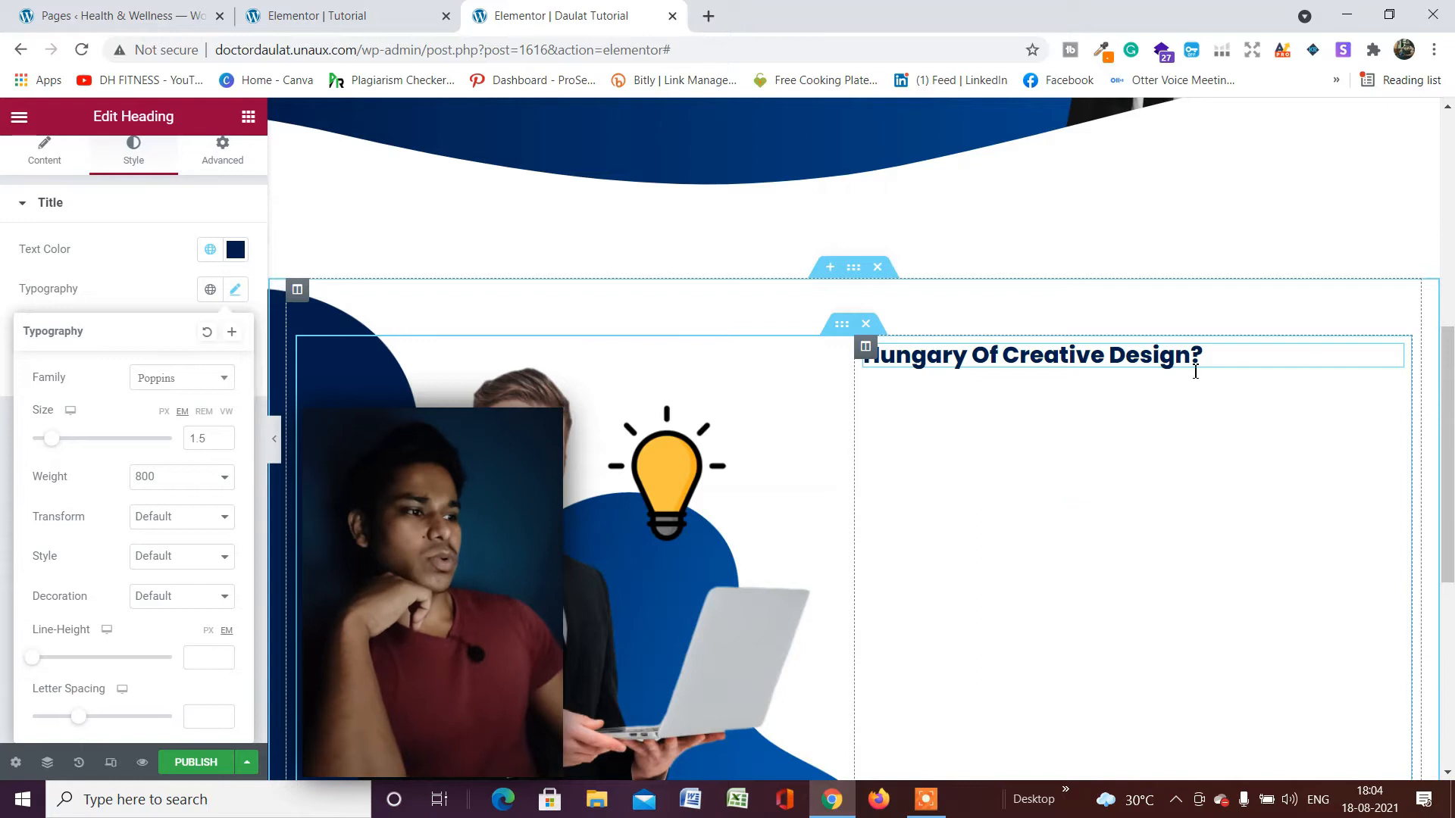
pyautogui.rightClick(1393, 356)
pyautogui.click(1373, 400)
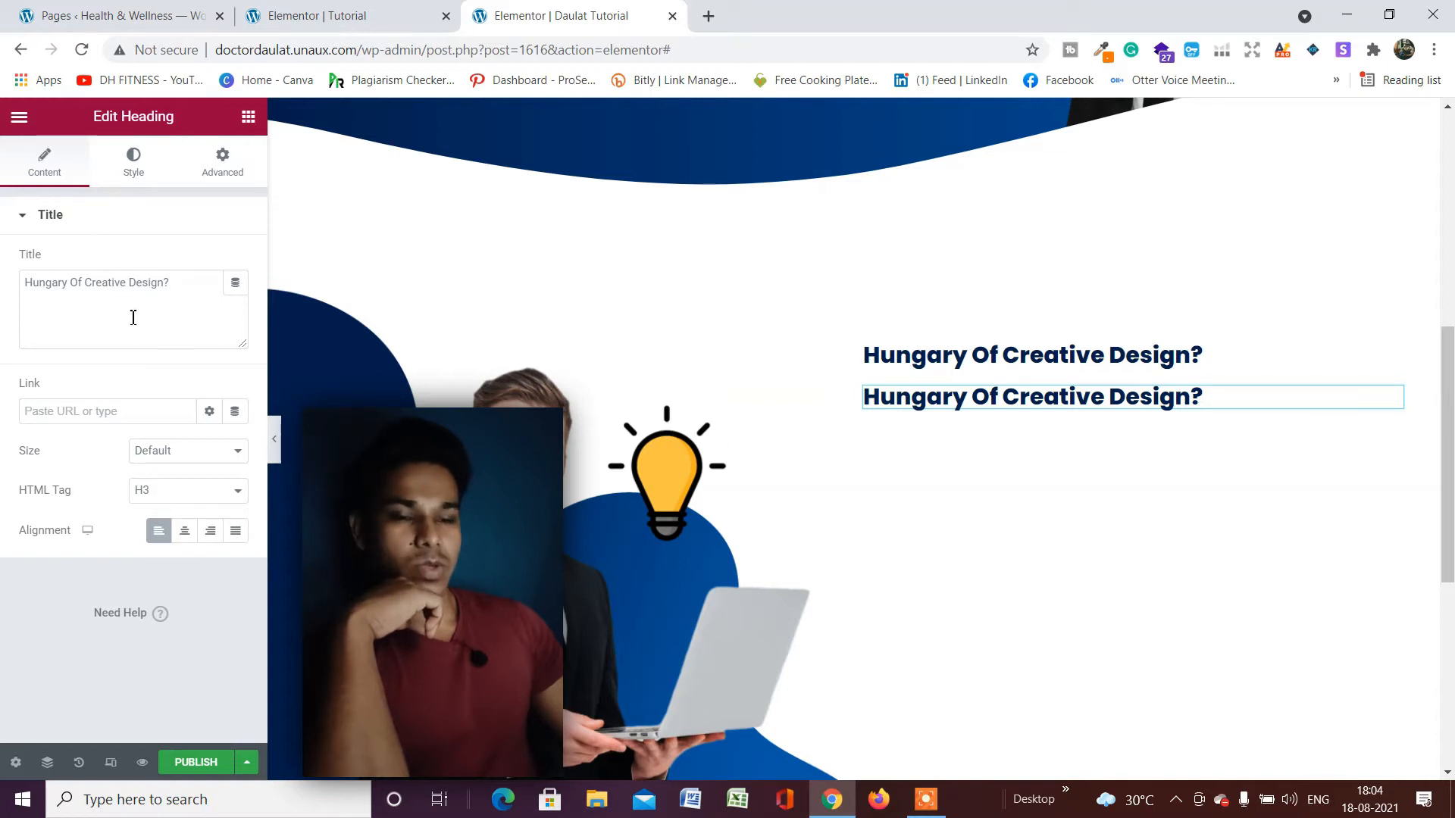
pyautogui.click(134, 168)
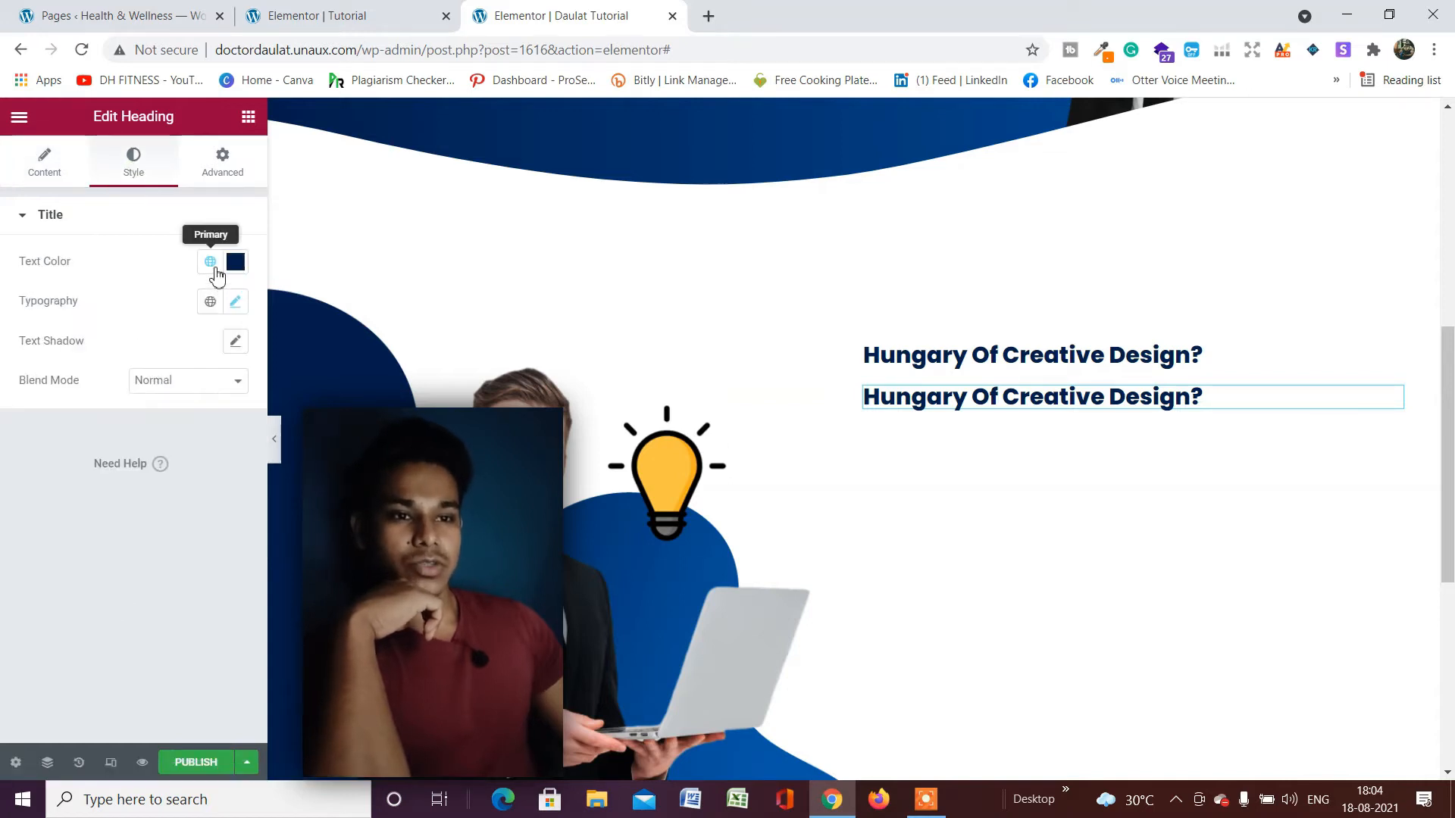
# Set the duplicated heading's text color to the global Accent Secondary color and replace its title with "Let Me Help You!".
pyautogui.click(211, 262)
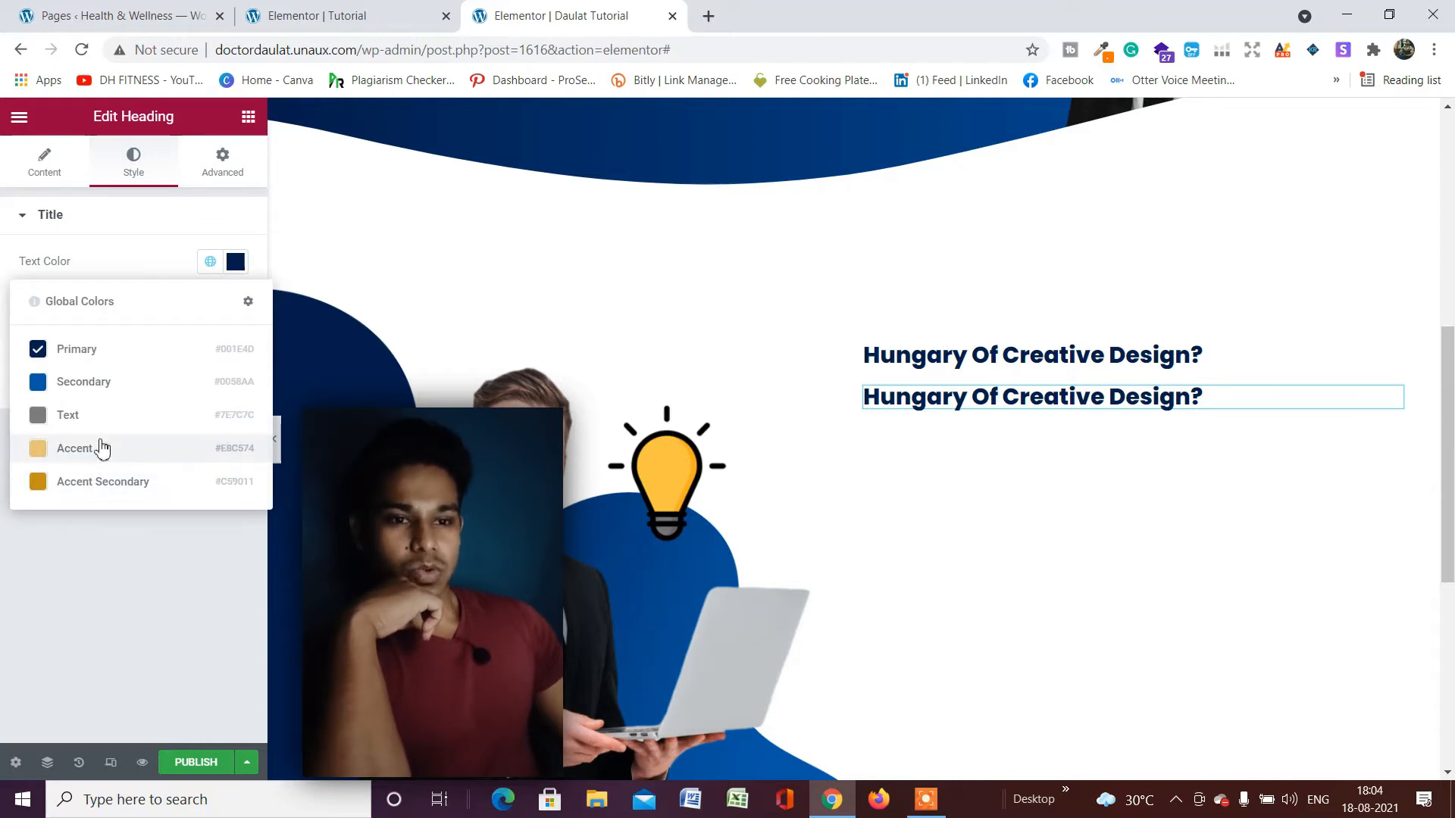
pyautogui.click(80, 486)
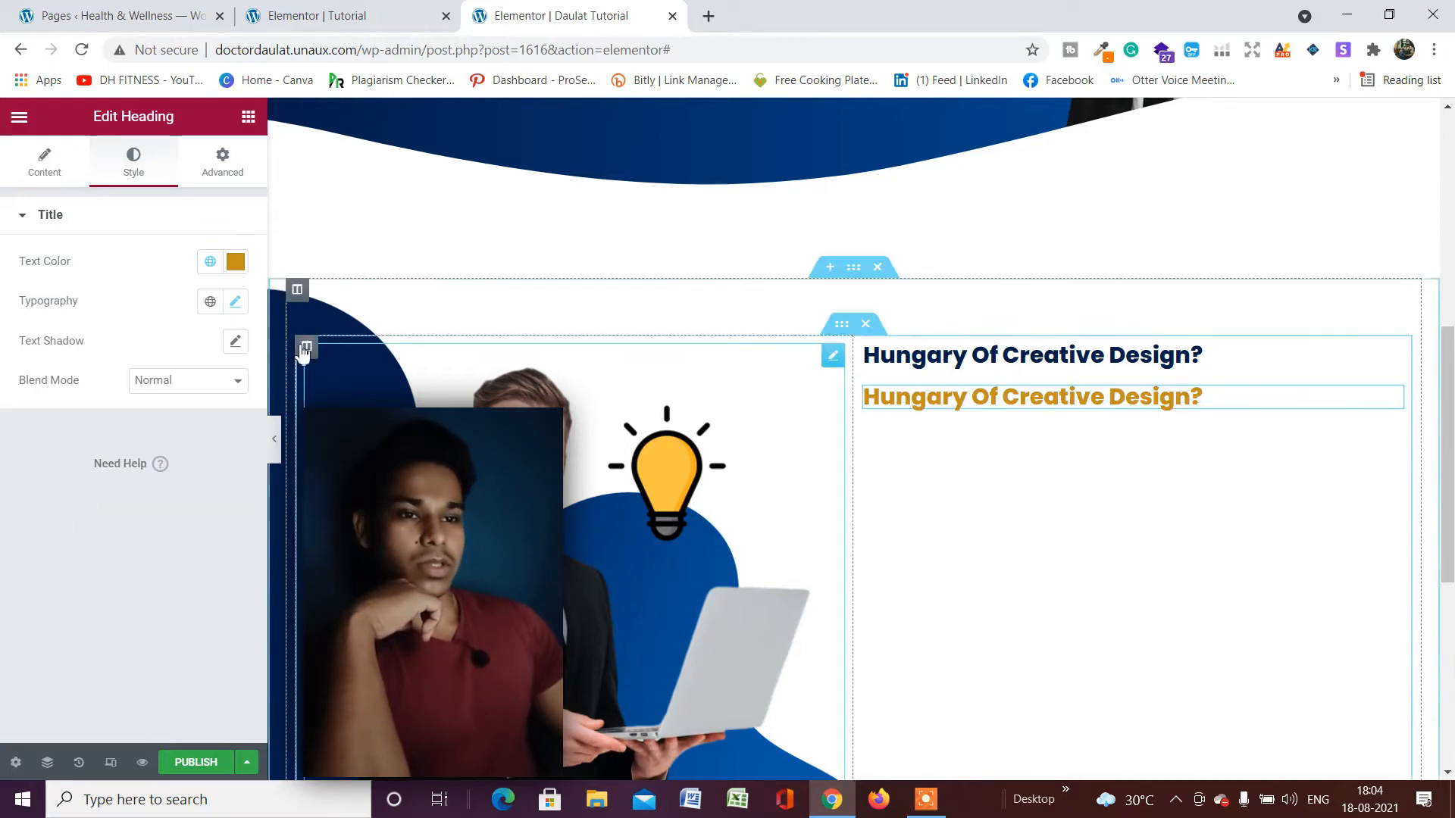
pyautogui.tripleClick(41, 166)
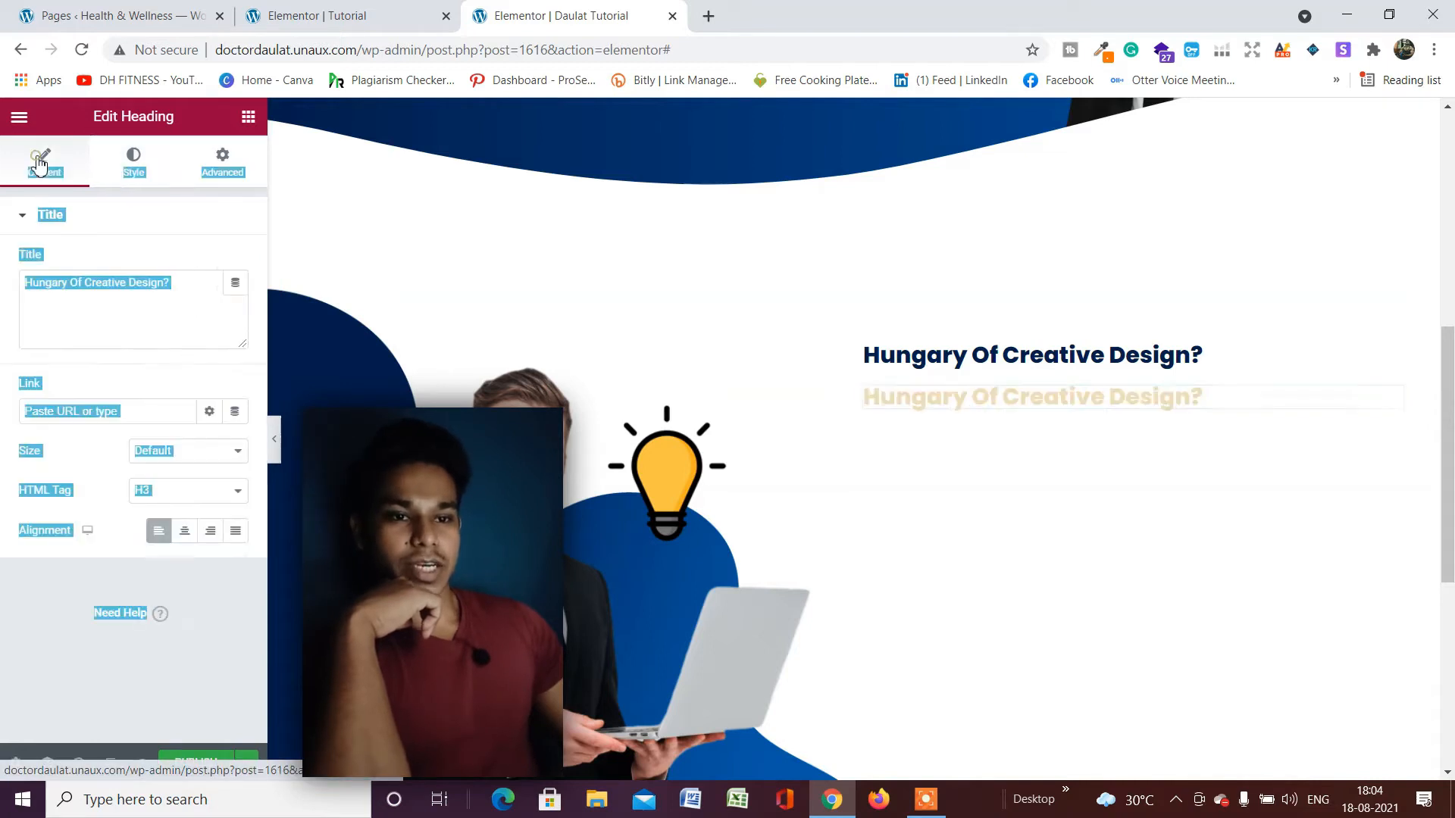
pyautogui.tripleClick(123, 290)
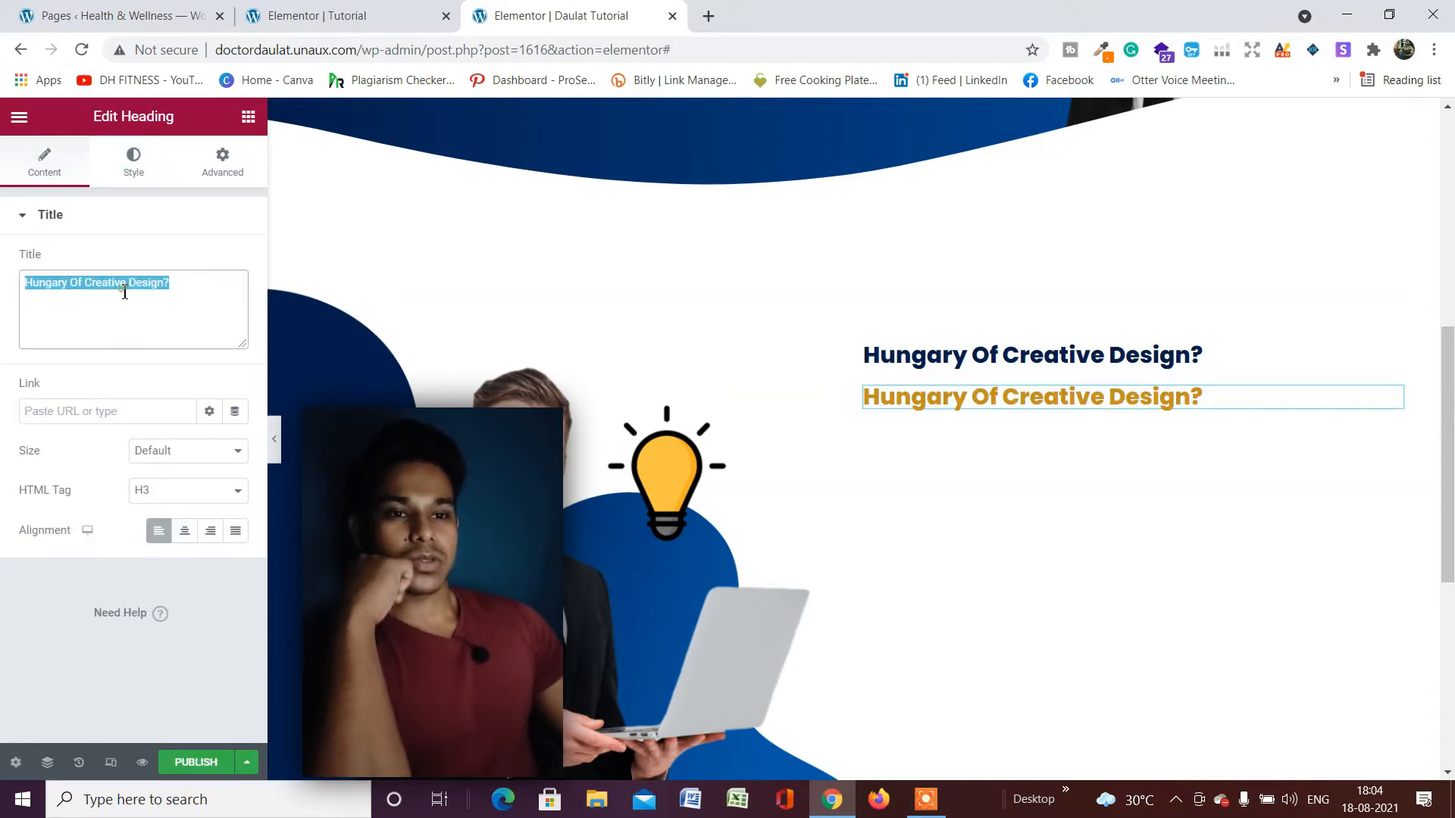
pyautogui.write('Le')
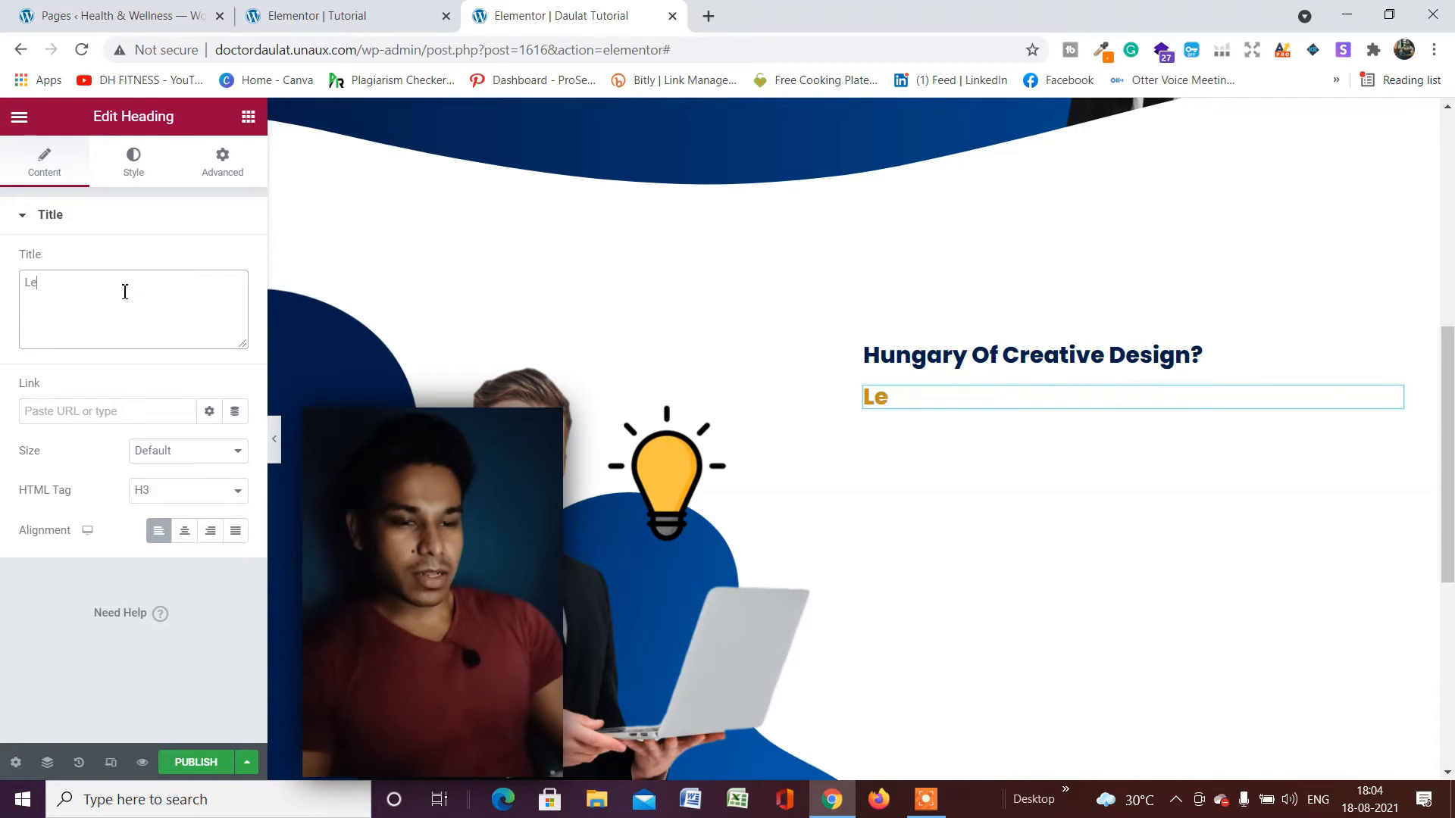
pyautogui.write('t Me H')
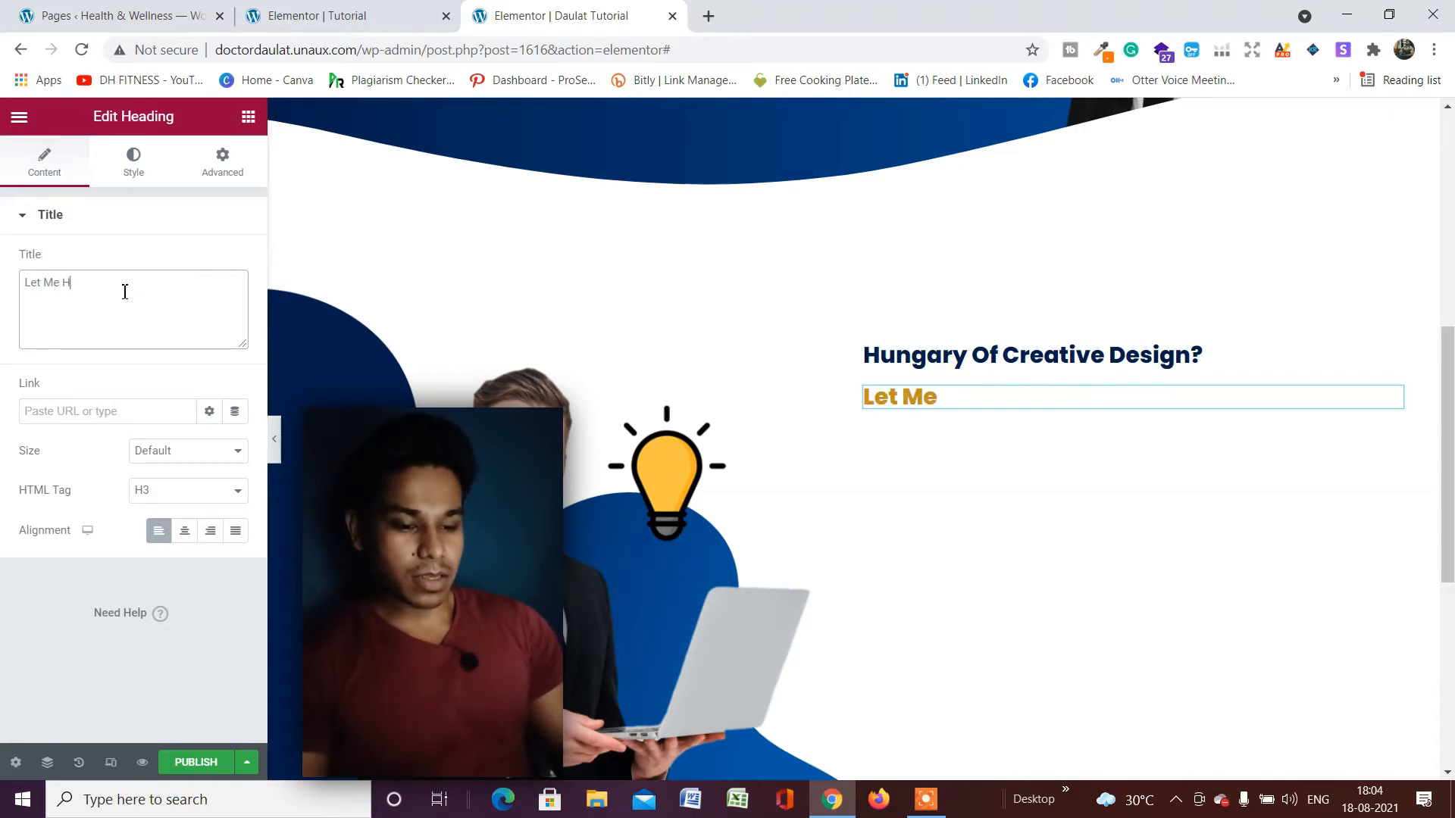
pyautogui.write('elp You!')
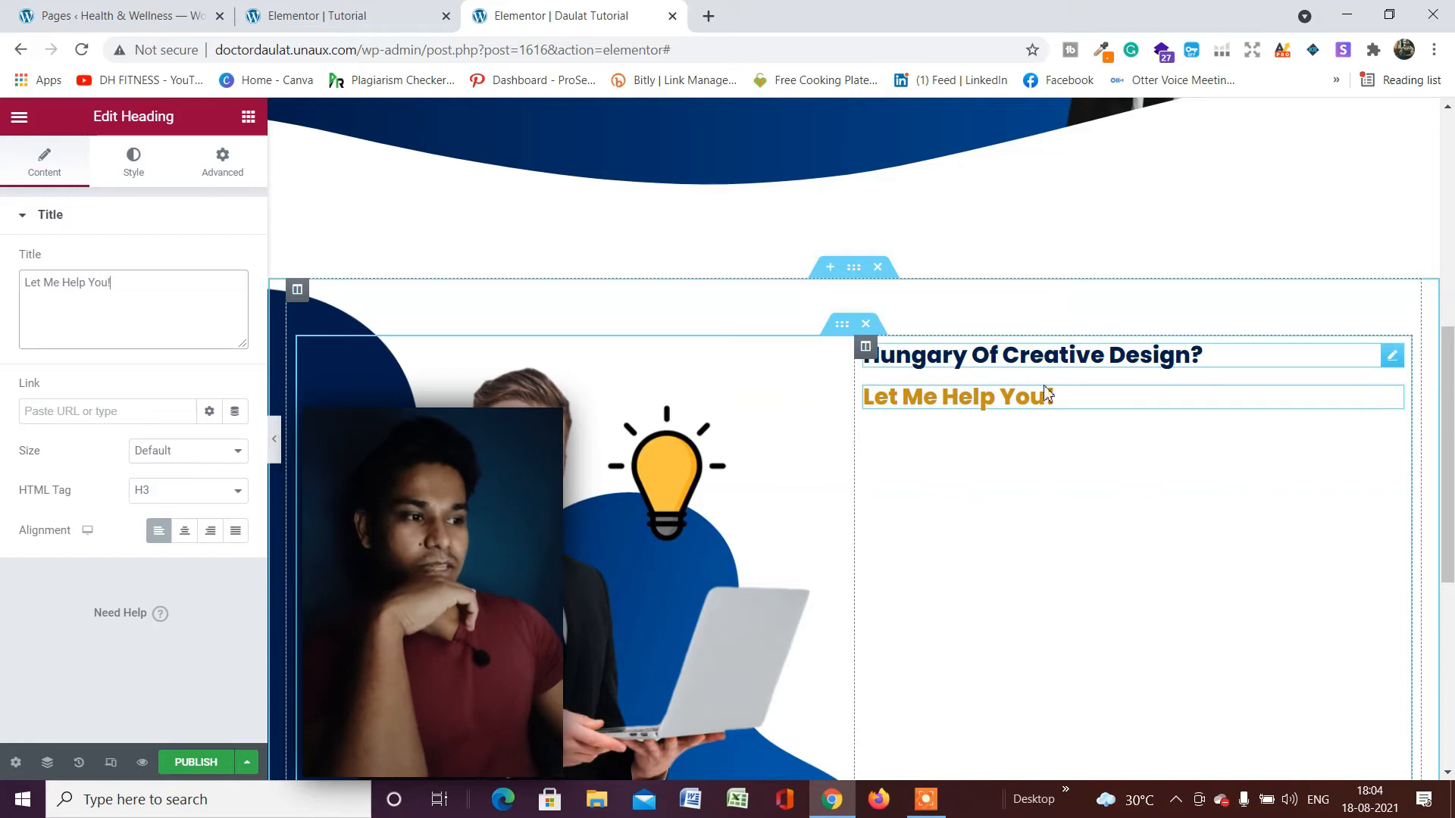
# Open the advanced settings of the "Hungary Of Creative Design?" heading and unlink its margin values.
pyautogui.click(1393, 358)
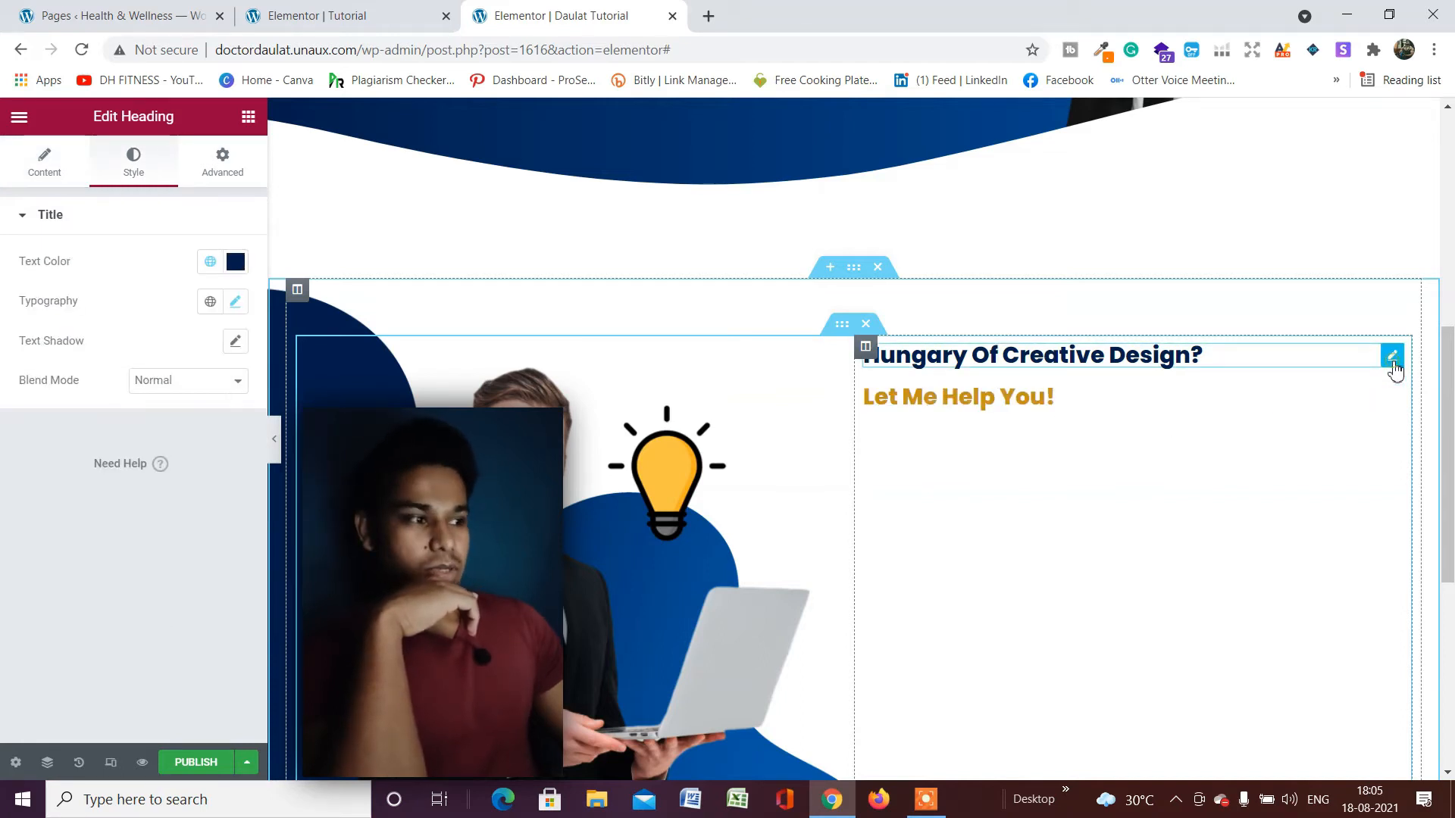
pyautogui.click(222, 161)
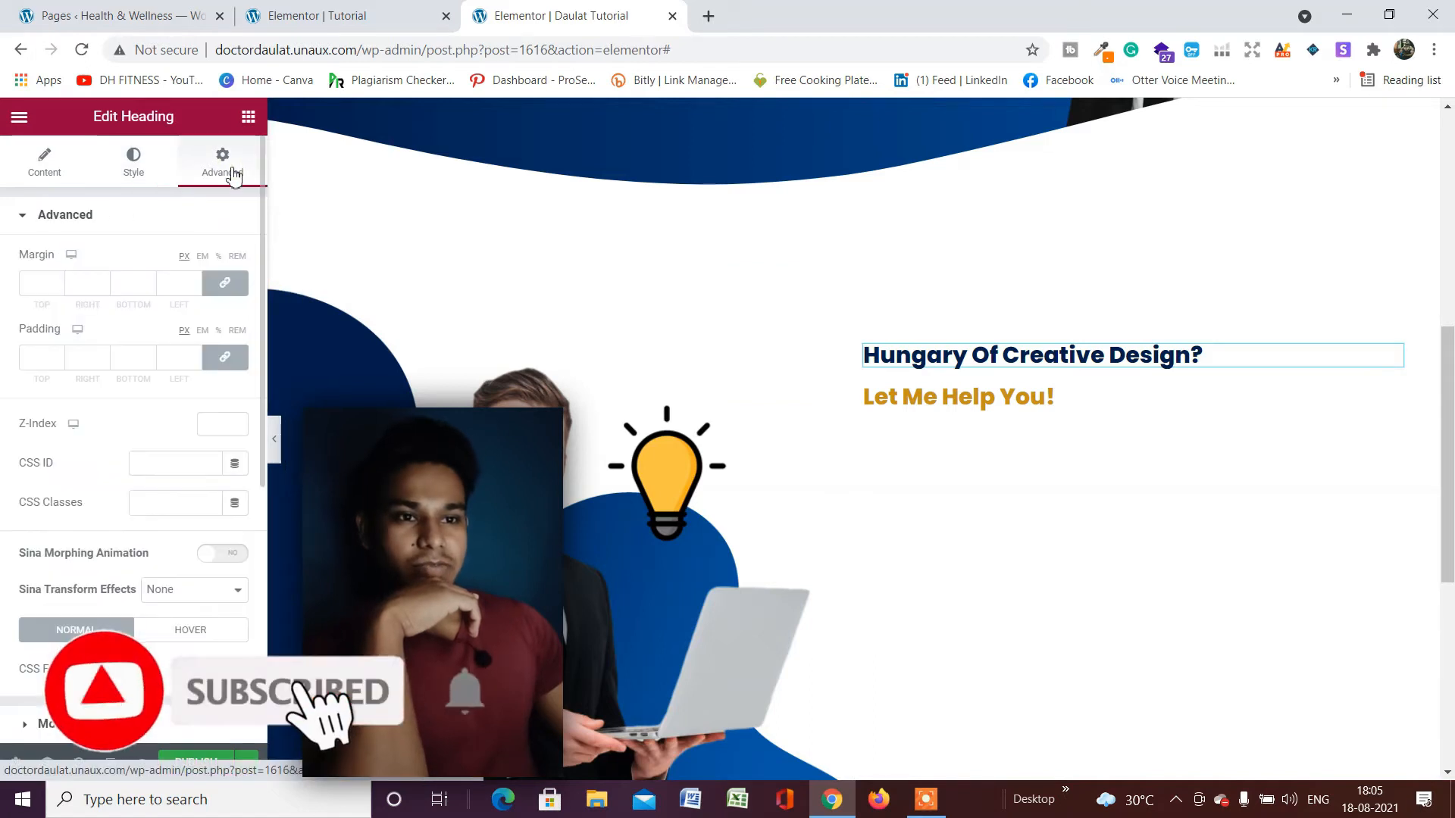
pyautogui.click(224, 282)
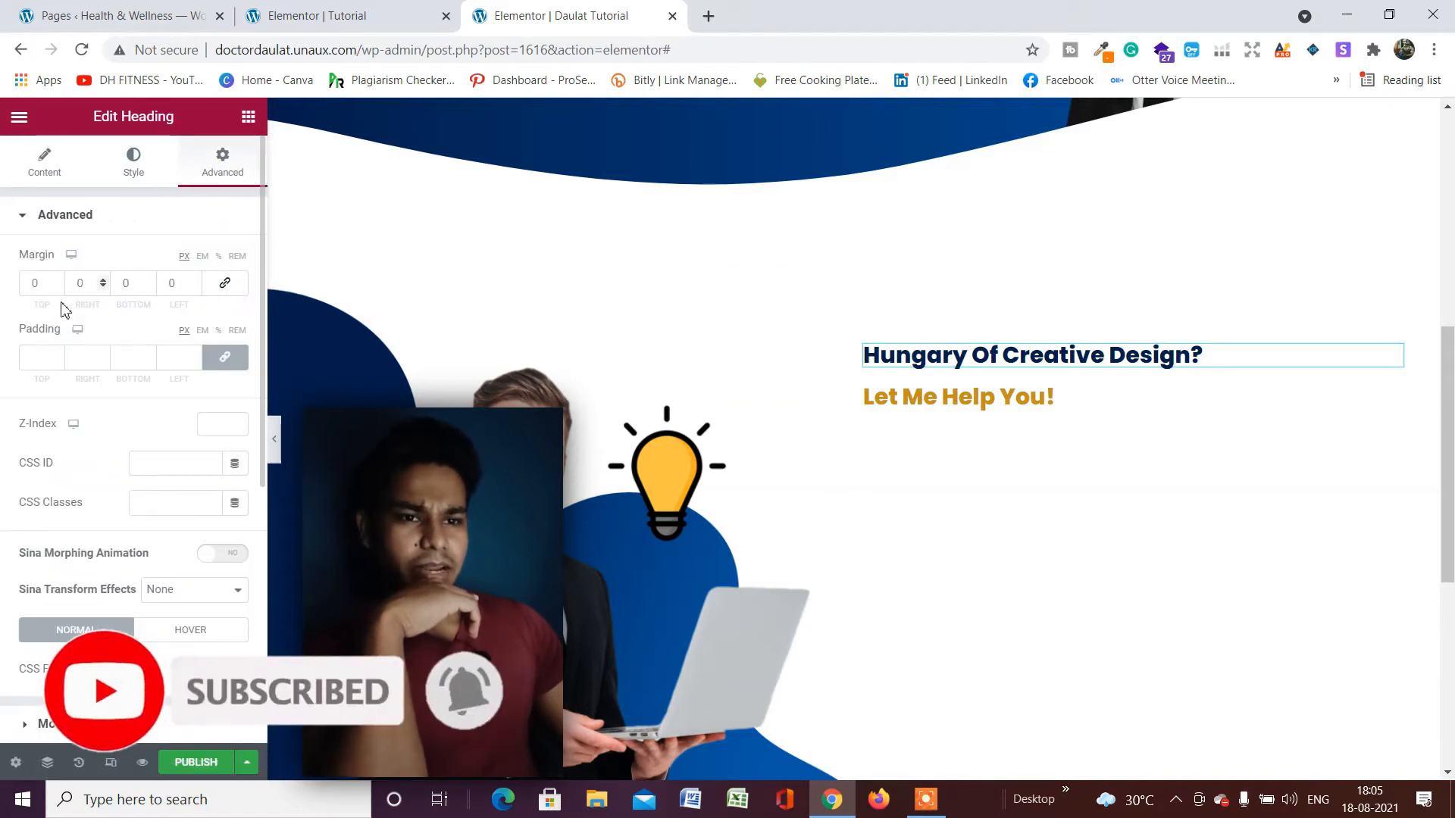
# Try a top margin of -5 px on the "Hungary Of Creative Design?" heading, then return it to 0.
pyautogui.click(56, 289)
pyautogui.click(55, 288)
pyautogui.click(56, 289)
pyautogui.click(55, 289)
pyautogui.click(55, 289)
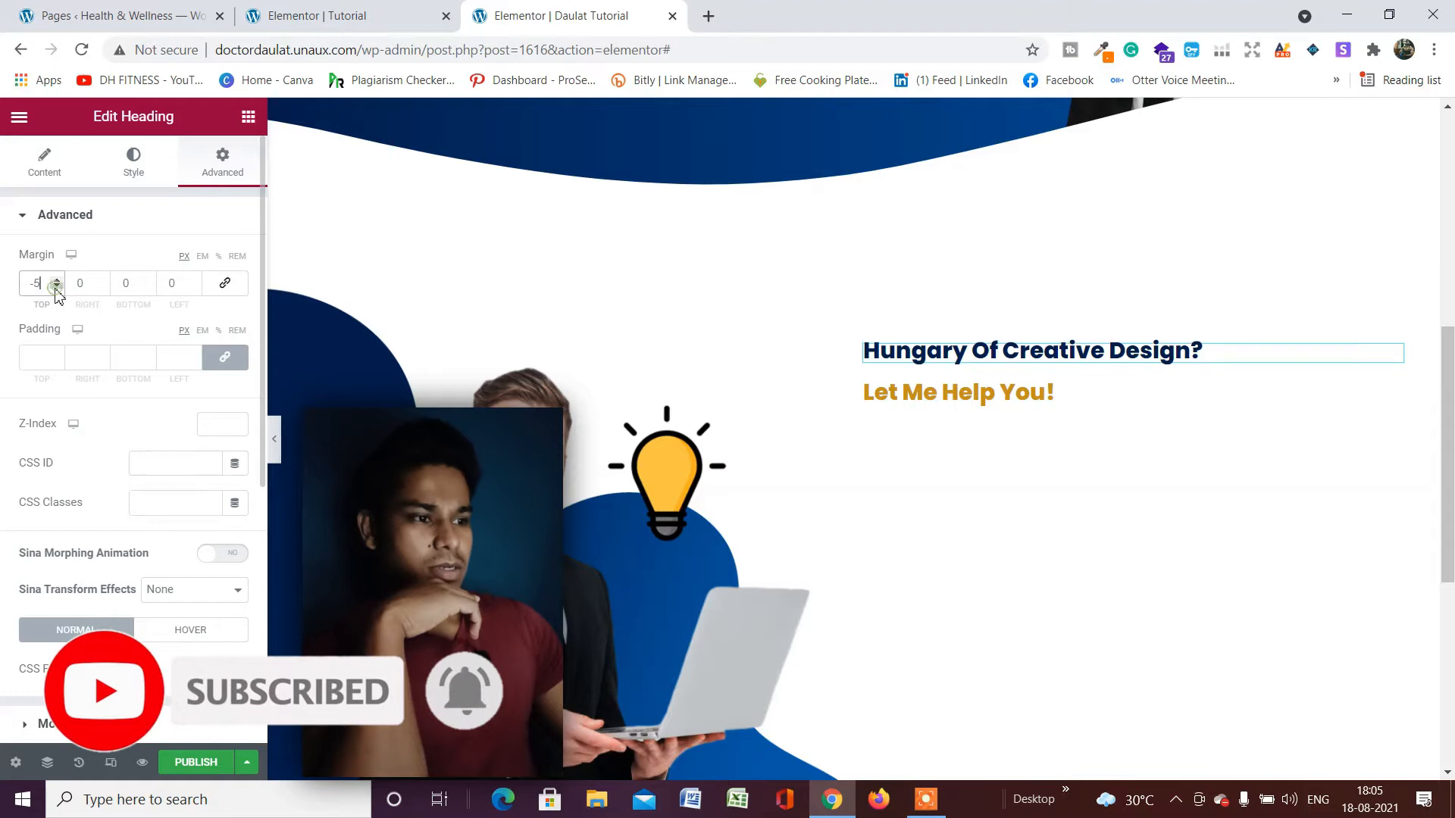
pyautogui.click(56, 279)
pyautogui.click(56, 280)
pyautogui.click(57, 280)
pyautogui.click(56, 279)
pyautogui.click(56, 280)
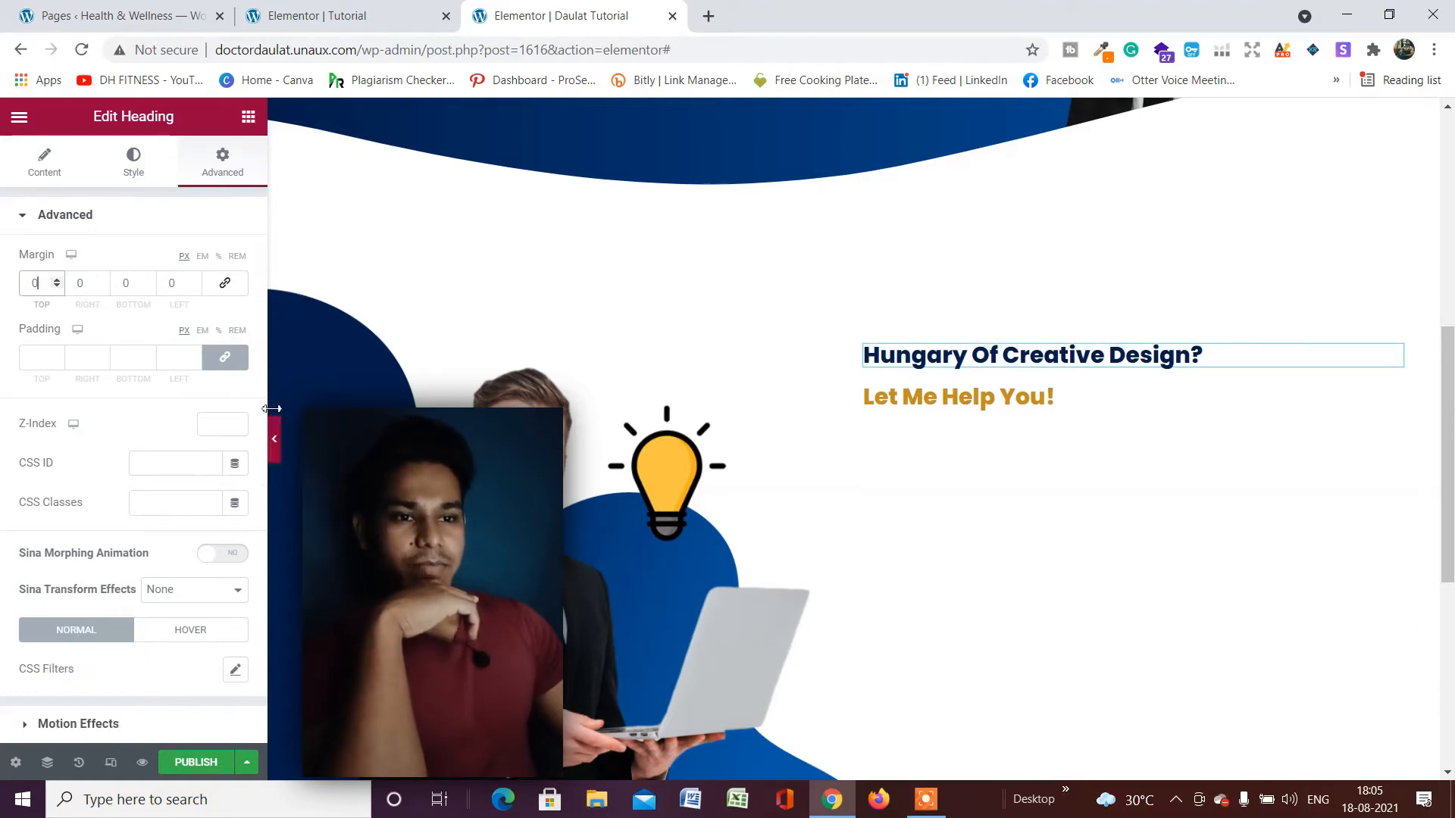
# Unlink the heading's padding values and try increasing only its top padding before returning it to 0.
pyautogui.click(232, 360)
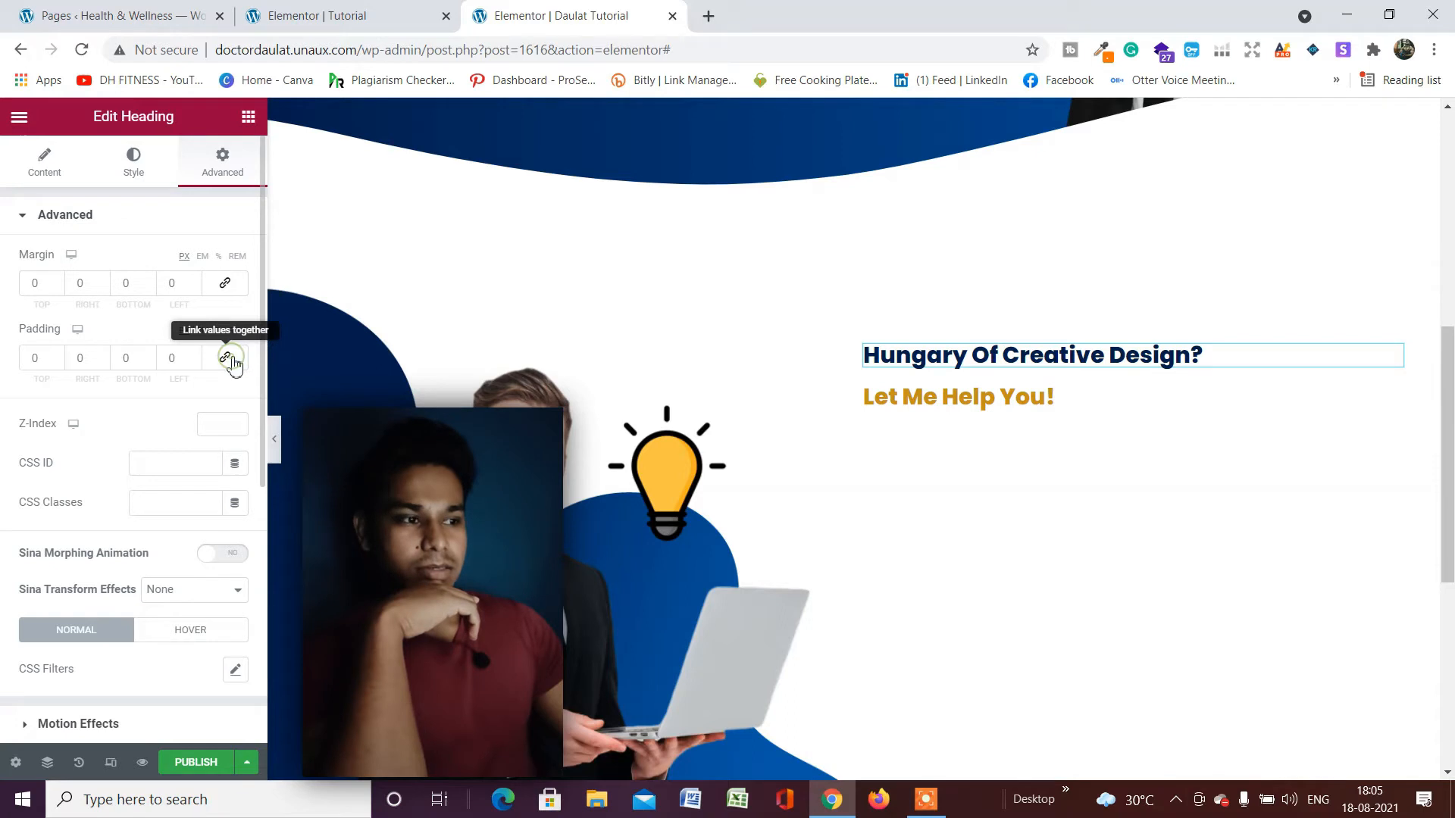
pyautogui.click(56, 354)
pyautogui.click(56, 354)
pyautogui.click(56, 354)
pyautogui.click(56, 354)
pyautogui.click(56, 354)
pyautogui.press('Down')
pyautogui.press('Down')
pyautogui.press('Down')
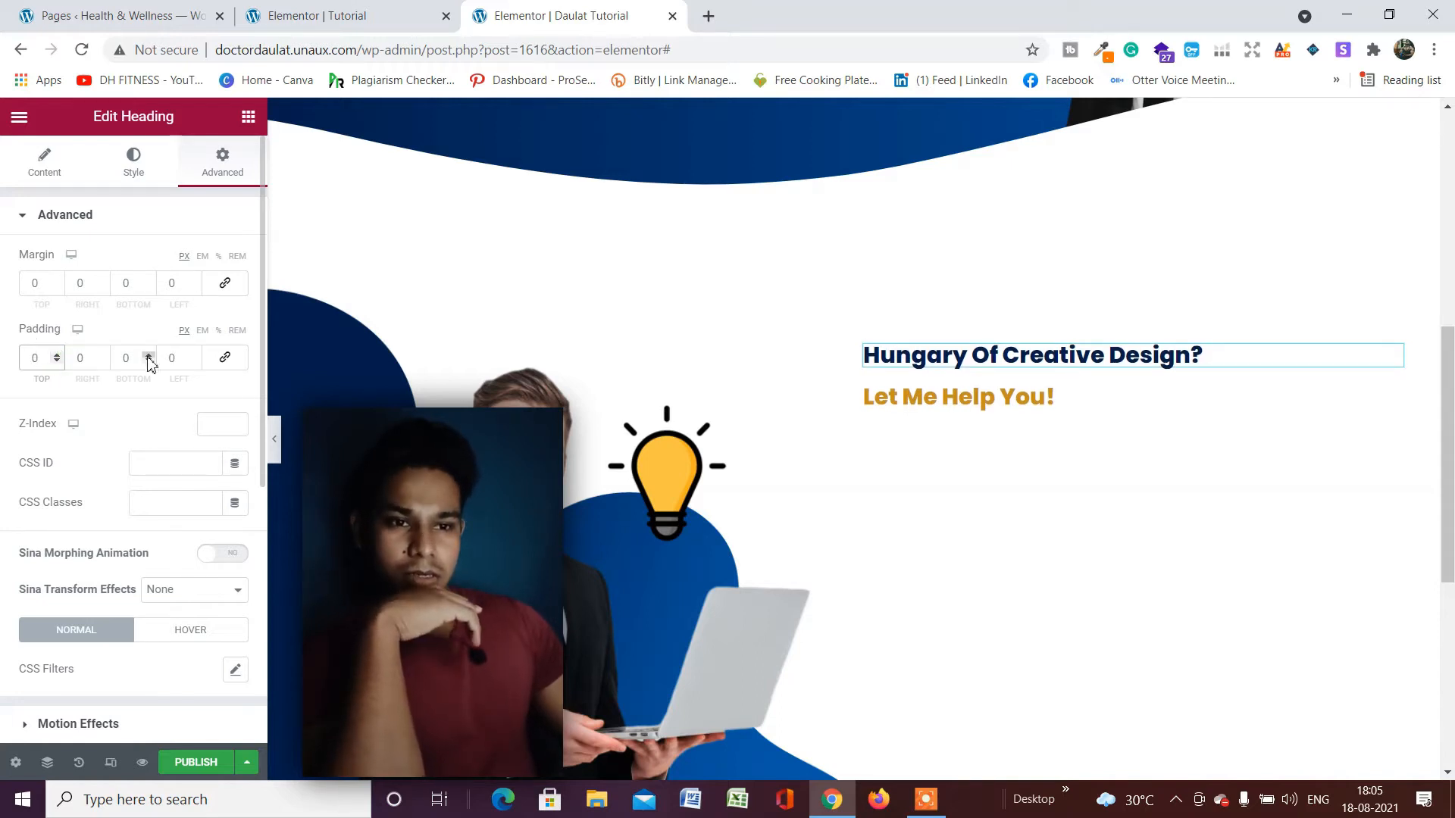
# Set the bottom margin of the "Hungary Of Creative Design?" heading to -15 px.
pyautogui.click(149, 286)
pyautogui.click(149, 286)
pyautogui.click(150, 287)
pyautogui.click(150, 287)
pyautogui.click(149, 287)
pyautogui.click(149, 286)
pyautogui.click(150, 286)
pyautogui.click(149, 287)
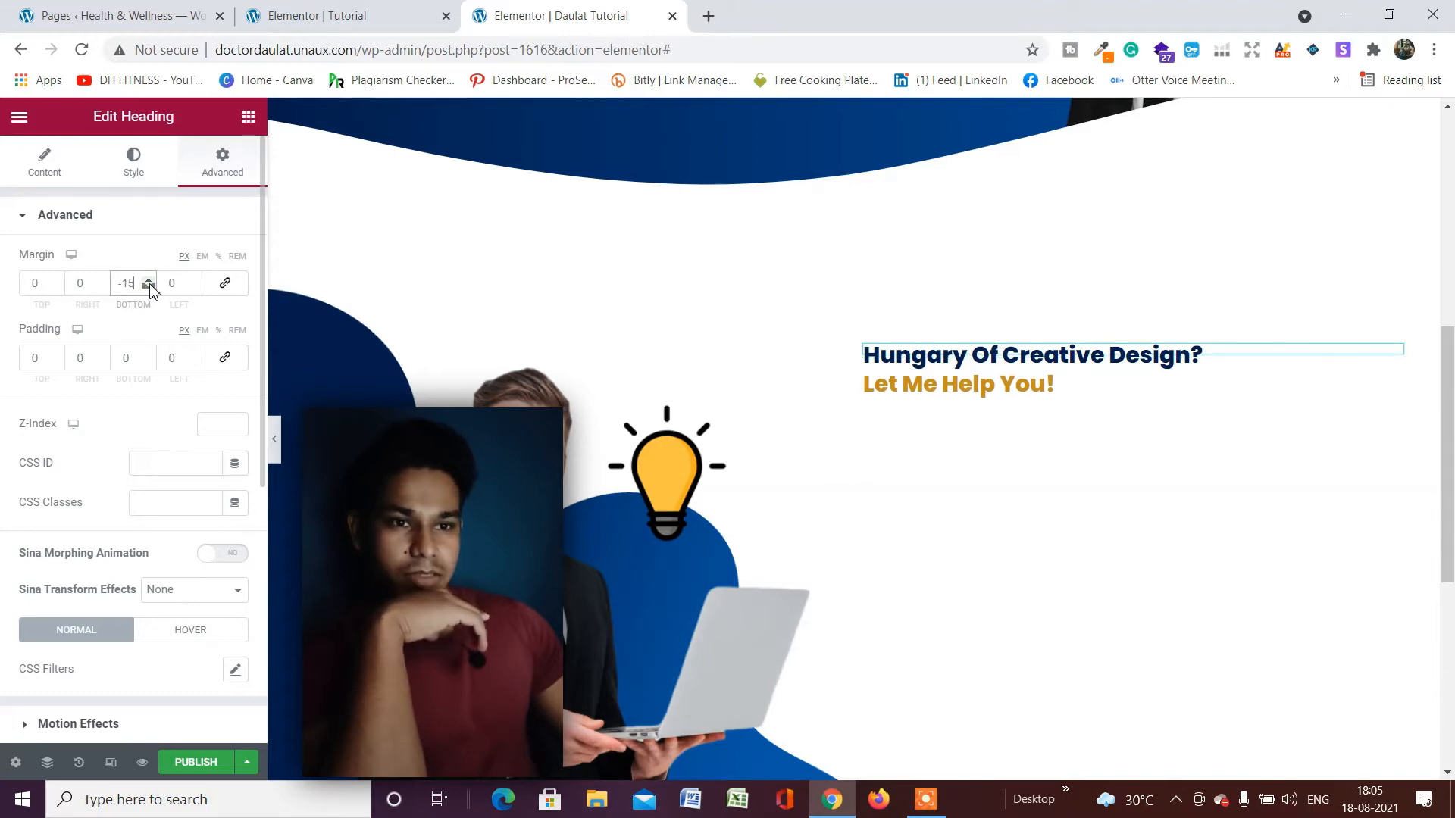
pyautogui.click(150, 286)
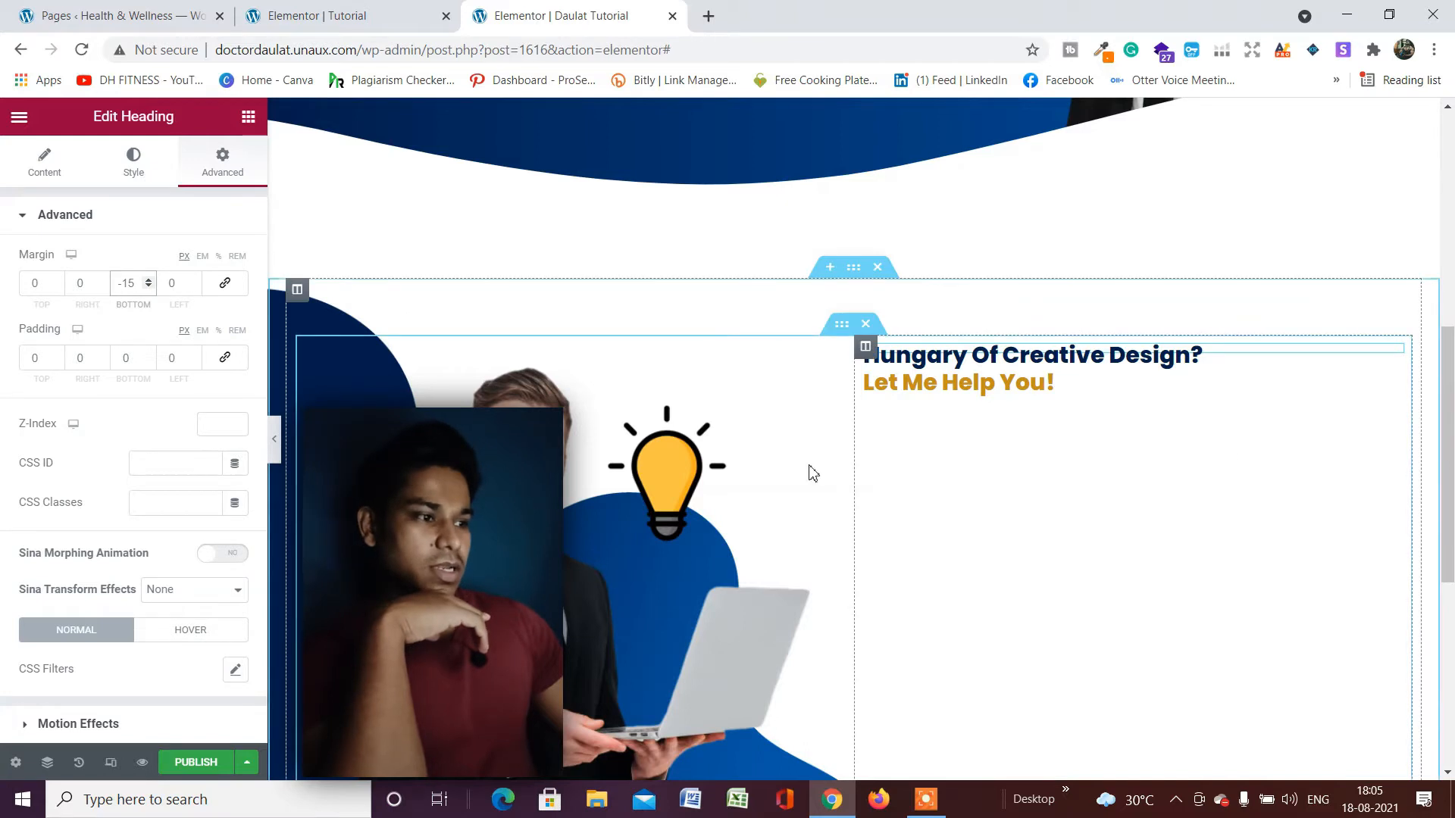
# Duplicate the "Let Me Help You!" heading and set the copy's HTML tag to div.
pyautogui.scroll(1, 1069, 525)
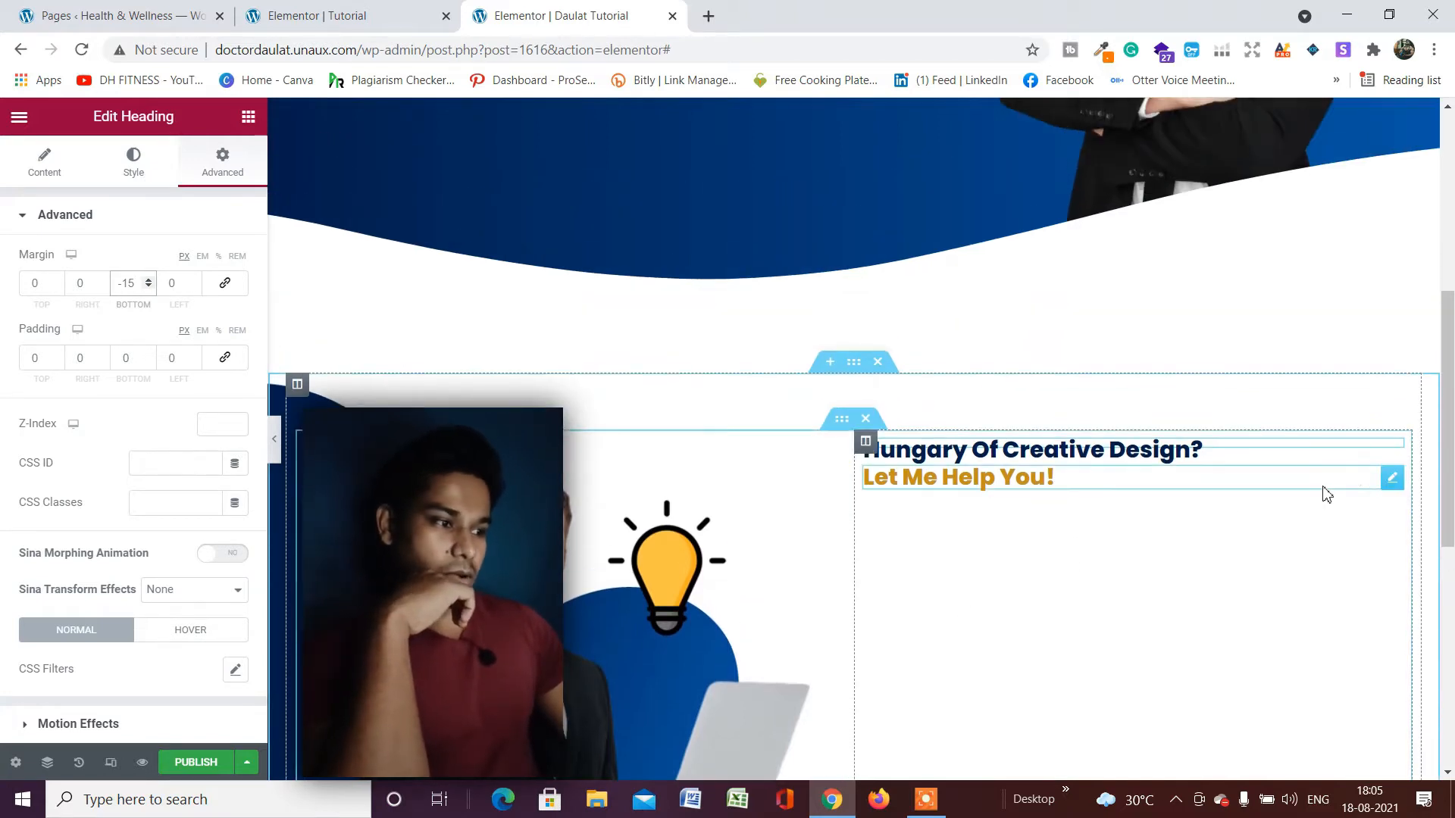
pyautogui.rightClick(1393, 489)
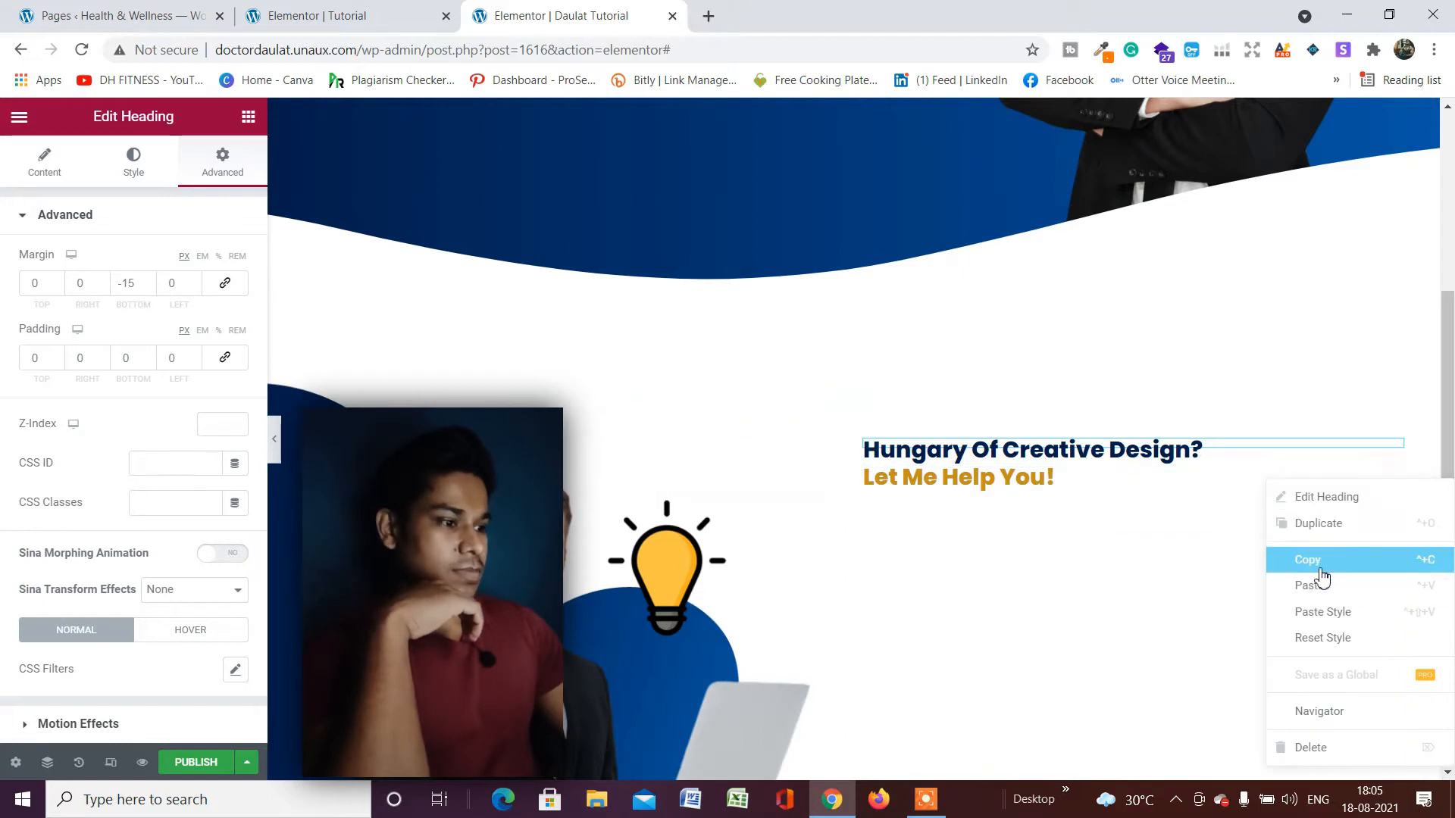
pyautogui.click(1318, 525)
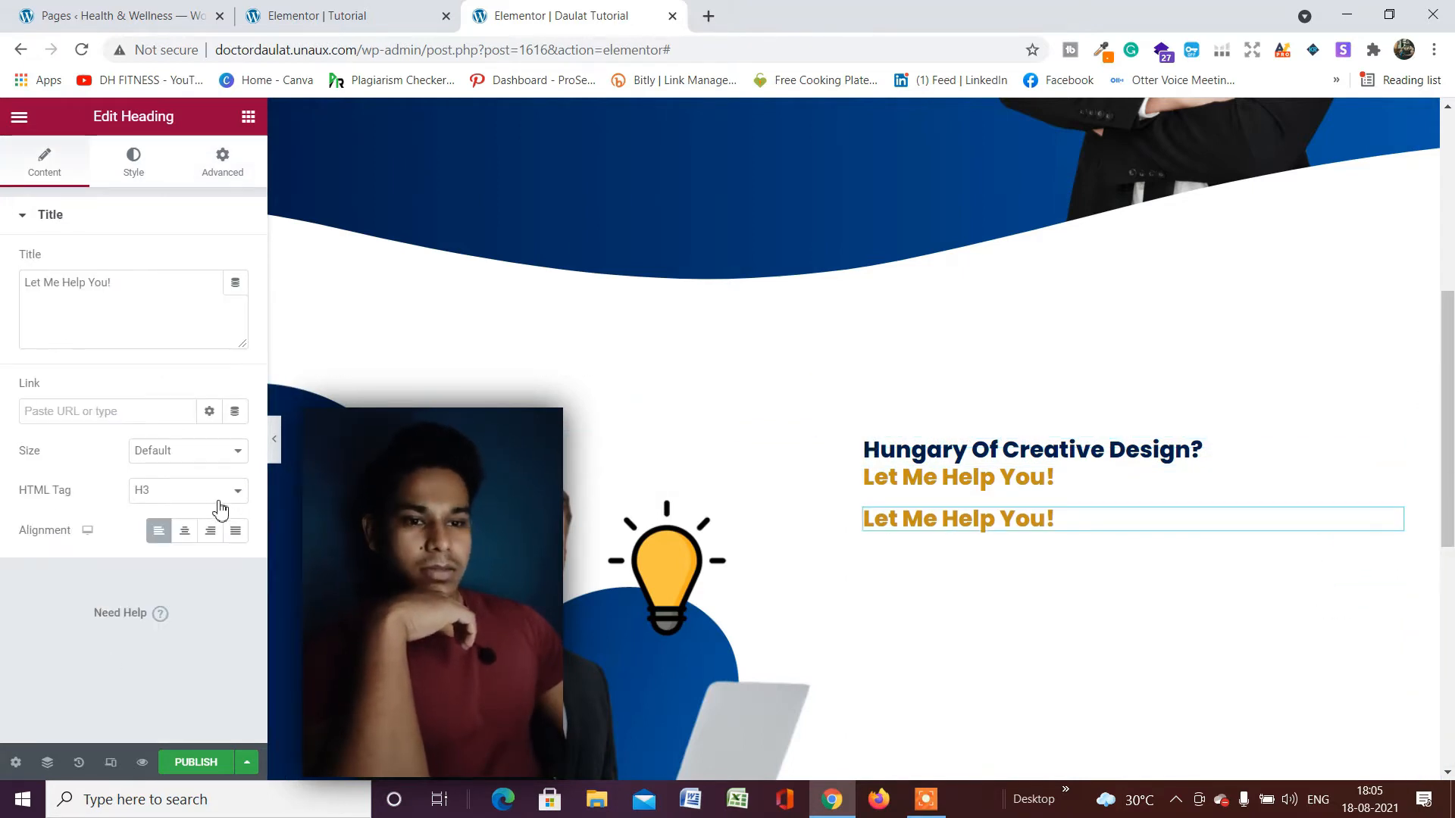
pyautogui.click(142, 491)
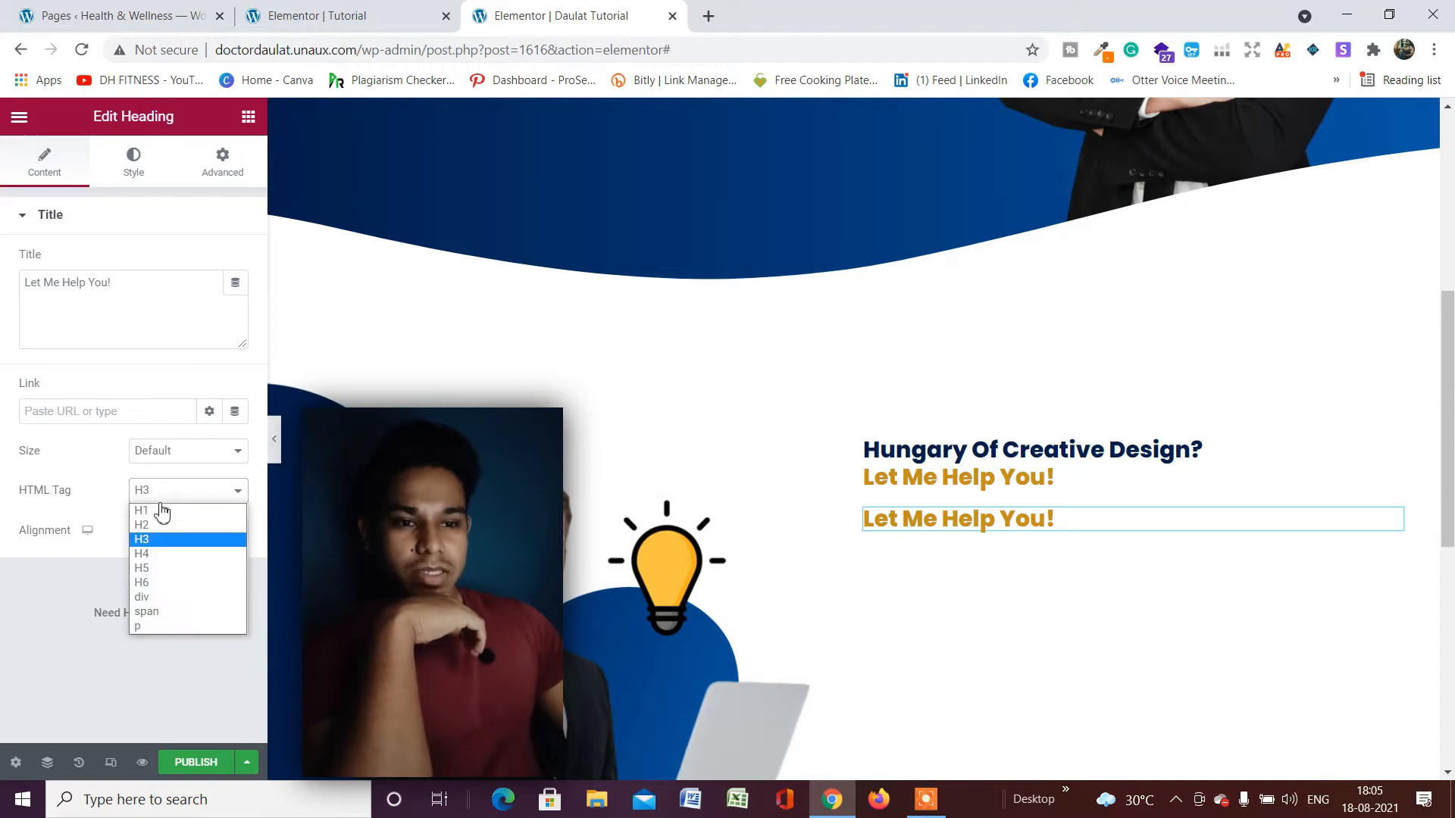
pyautogui.click(168, 598)
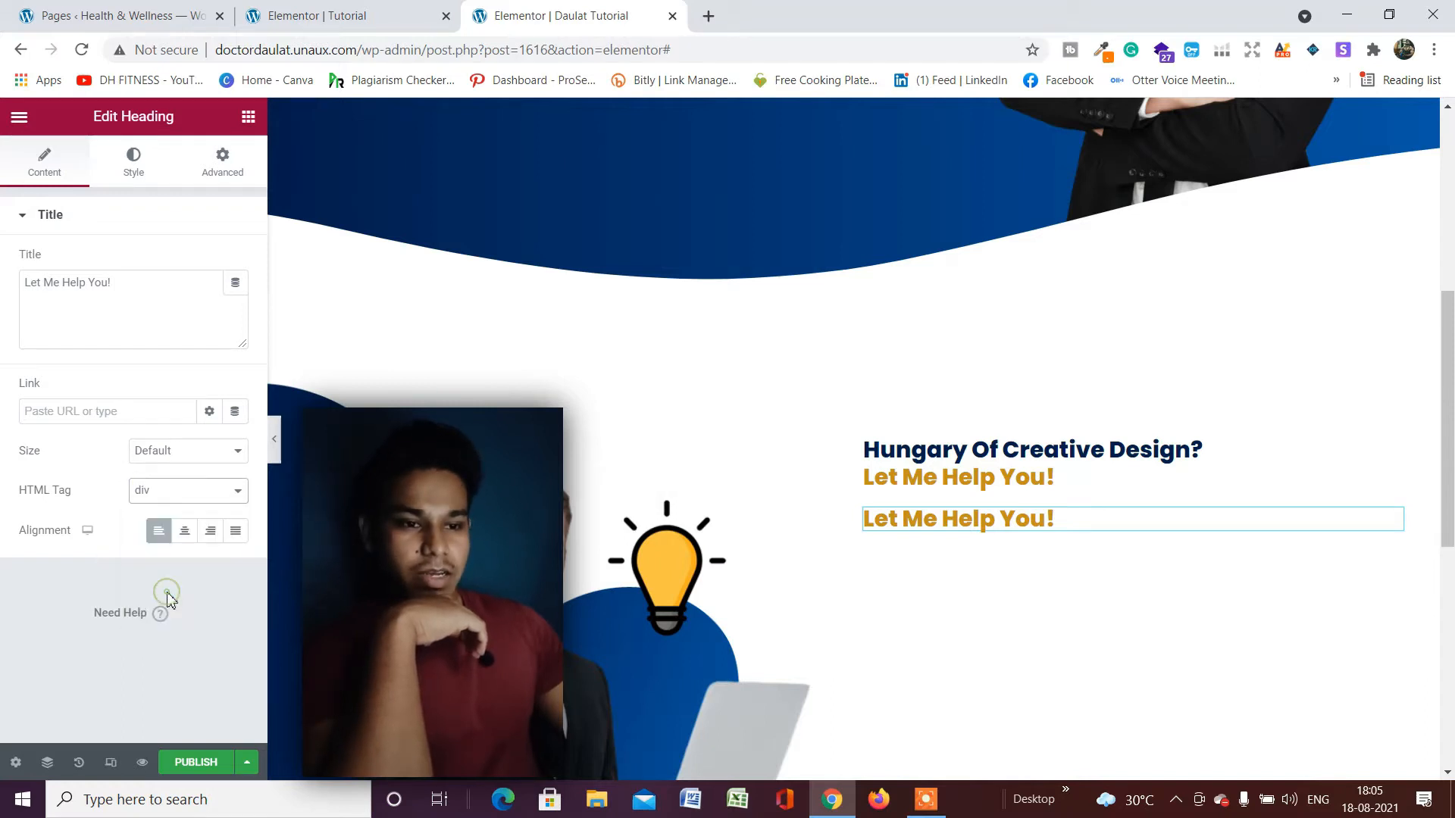
# Replace the copied heading's title with "about me".
pyautogui.click(107, 286)
pyautogui.press('BackSpace')
pyautogui.press('BackSpace')
pyautogui.press('BackSpace')
pyautogui.press('BackSpace')
pyautogui.press('BackSpace')
pyautogui.press('BackSpace')
pyautogui.press('BackSpace')
pyautogui.press('BackSpace')
pyautogui.press('BackSpace')
pyautogui.press('BackSpace')
pyautogui.press('BackSpace')
pyautogui.press('BackSpace')
pyautogui.press('BackSpace')
pyautogui.press('BackSpace')
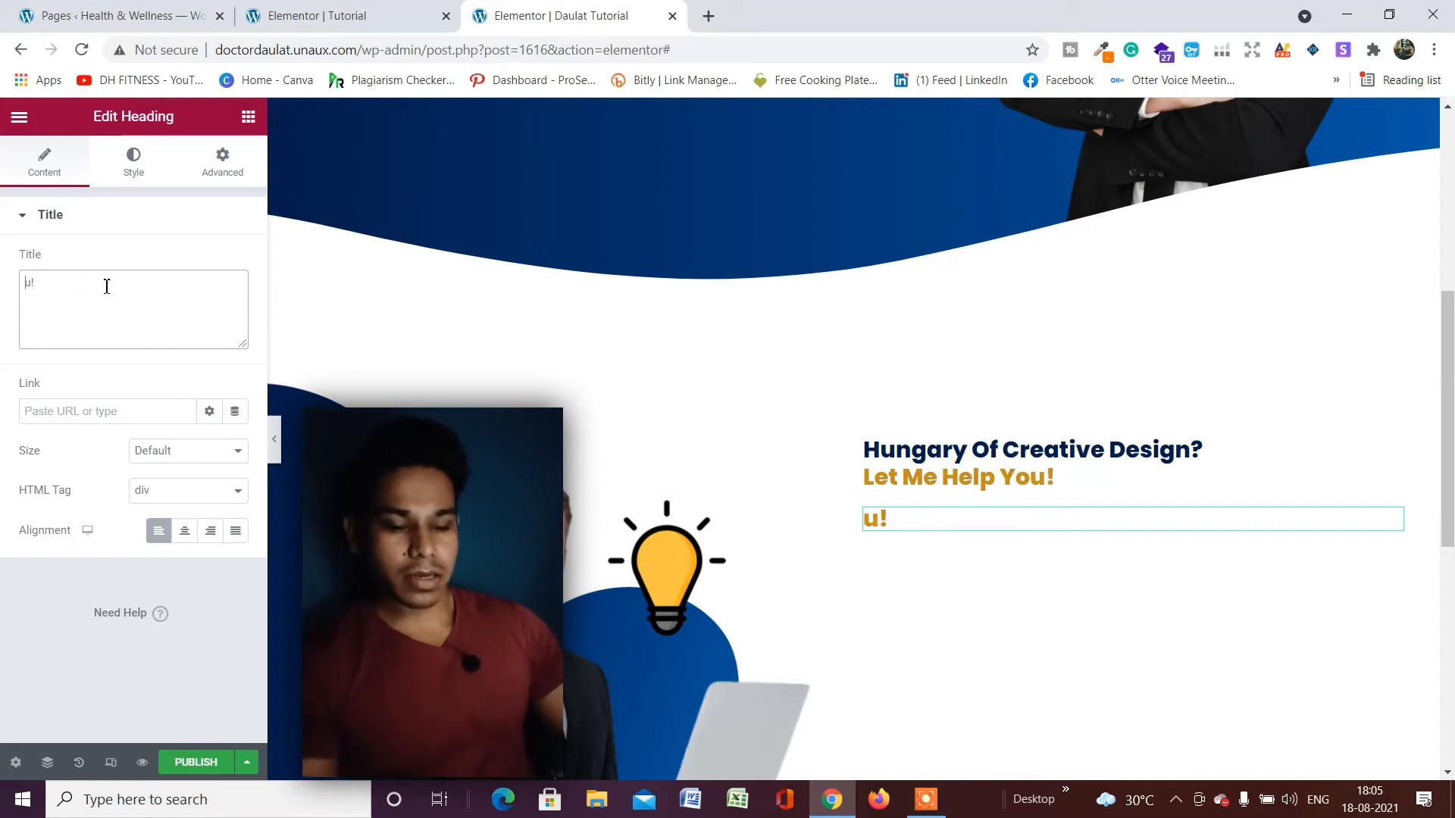
pyautogui.press('BackSpace')
pyautogui.press('BackSpace')
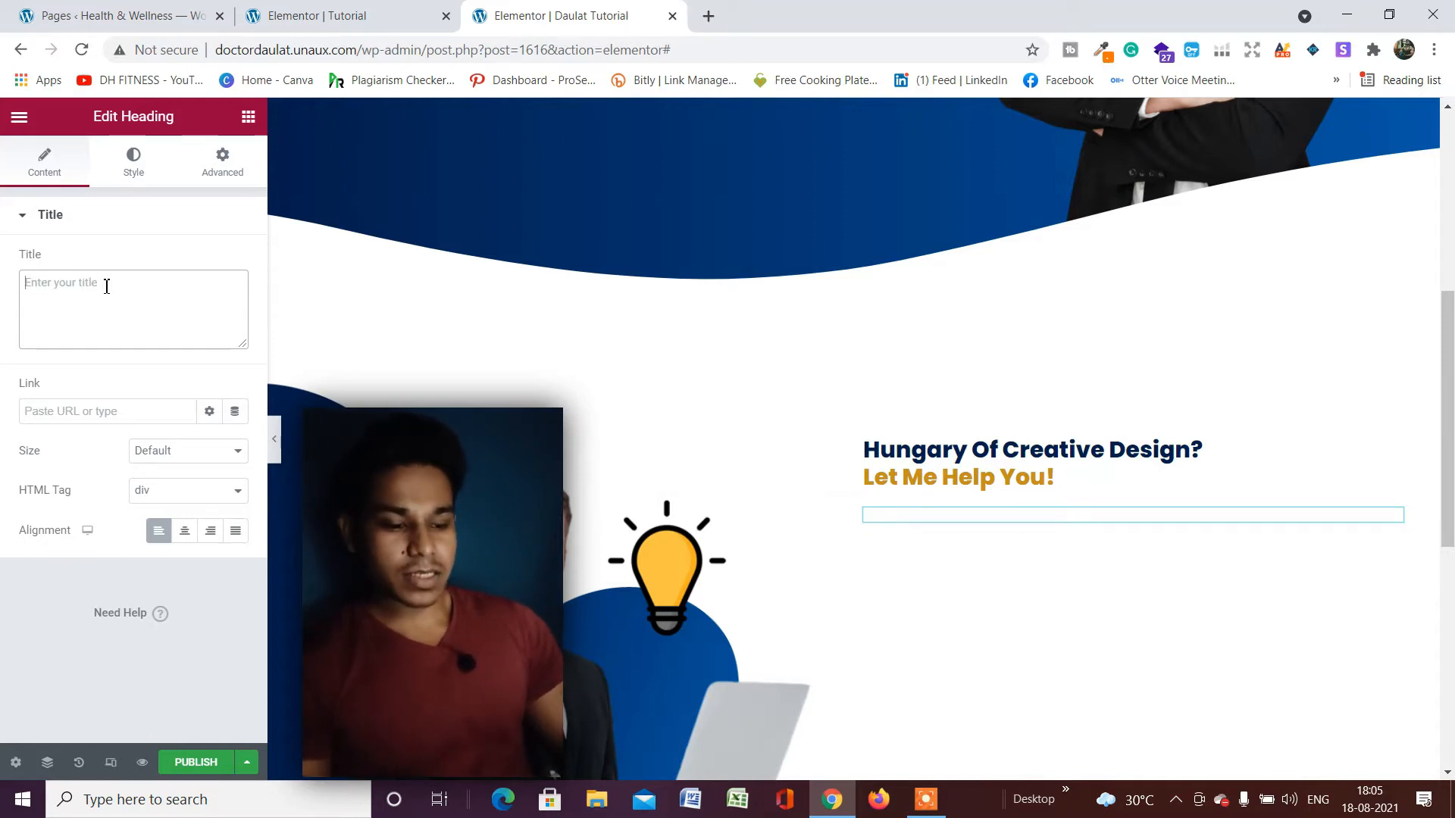
pyautogui.write('aboy')
pyautogui.press('BackSpace')
pyautogui.write('t me')
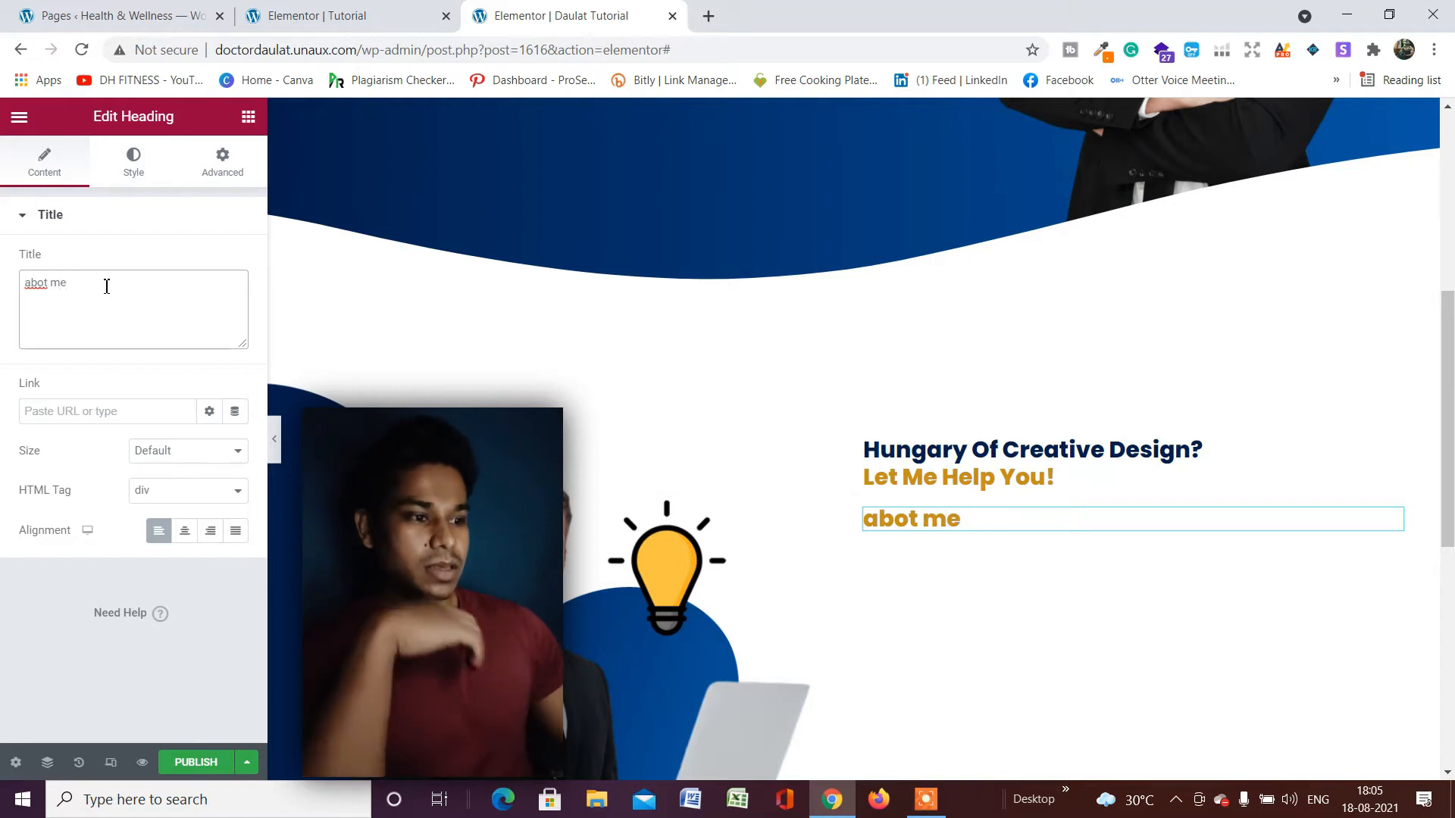
pyautogui.doubleClick(43, 285)
pyautogui.write('about')
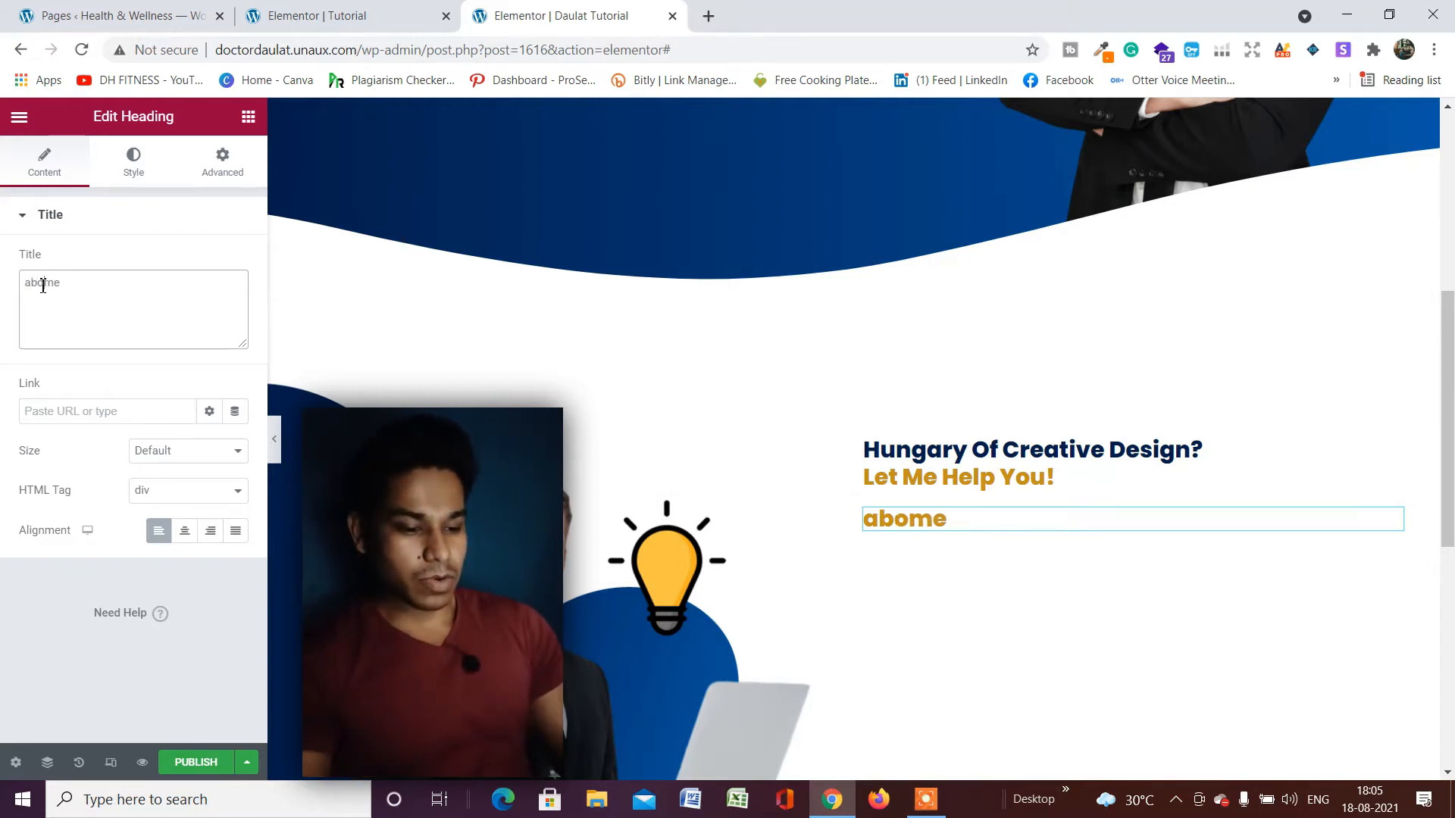
pyautogui.press('Right')
pyautogui.write('m')
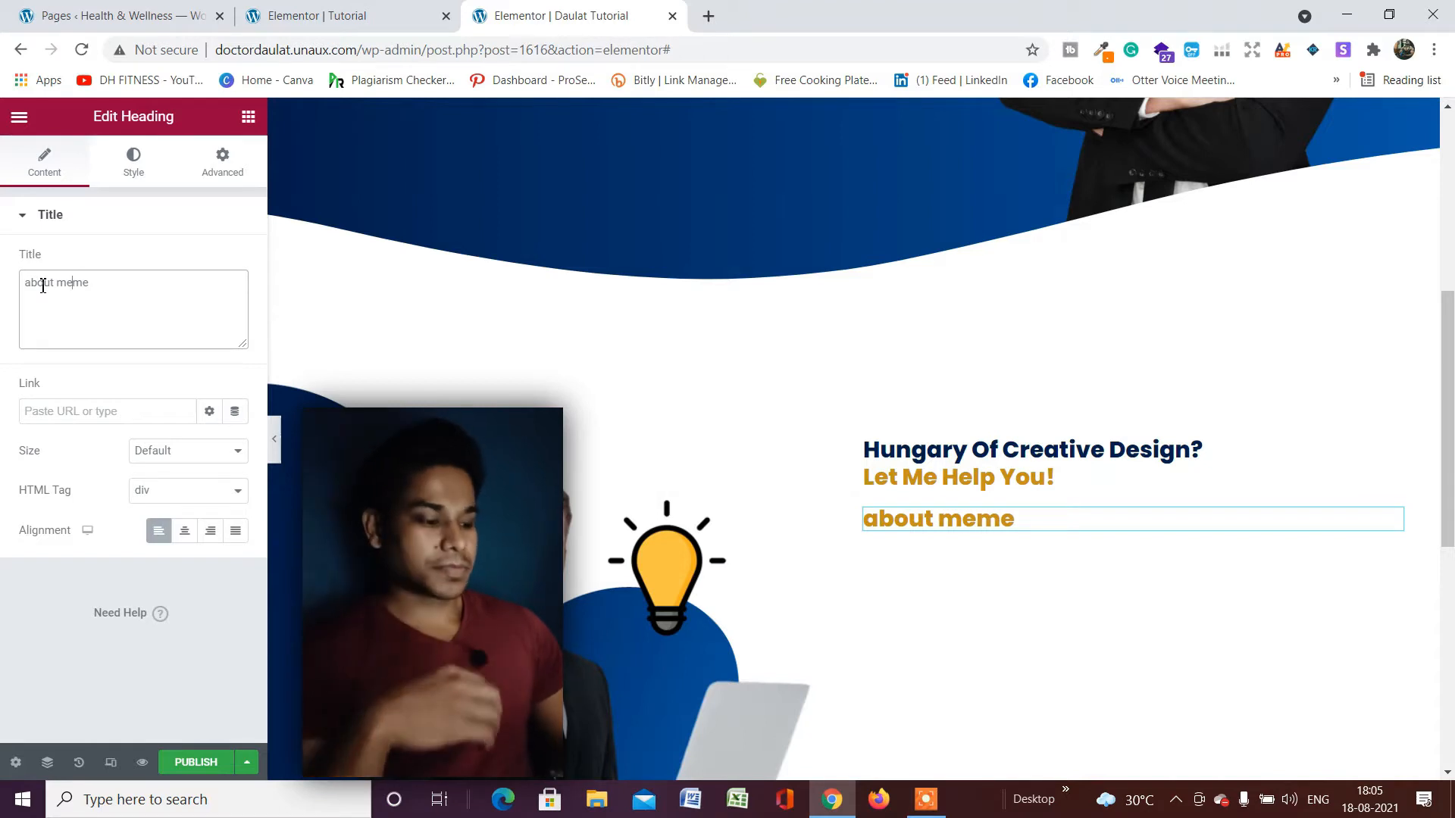
pyautogui.press('Right')
pyautogui.press('Right')
pyautogui.press('BackSpace')
pyautogui.press('BackSpace')
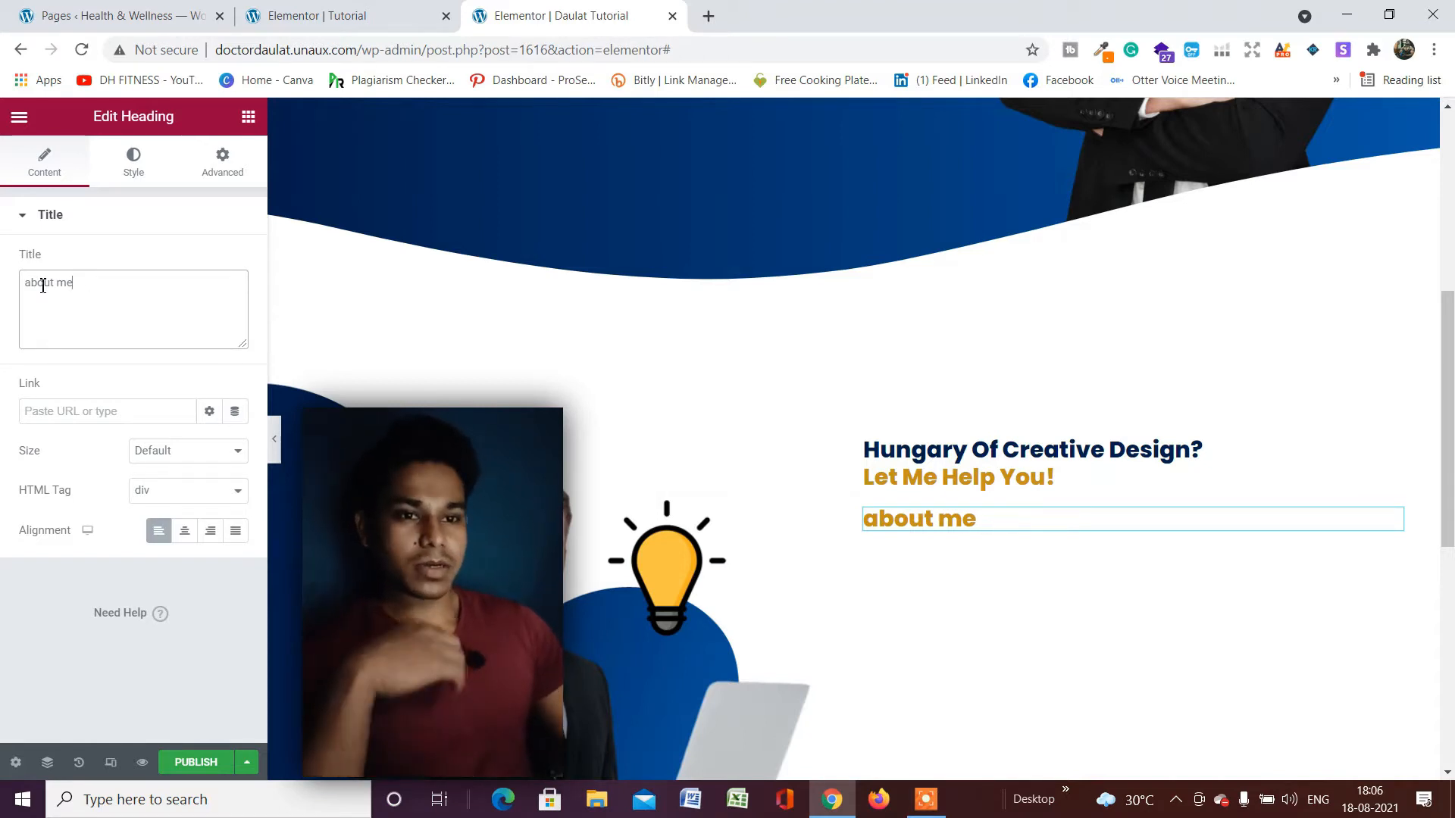
# Set the "about me" heading's text color to dark gray #706F6D.
pyautogui.click(137, 159)
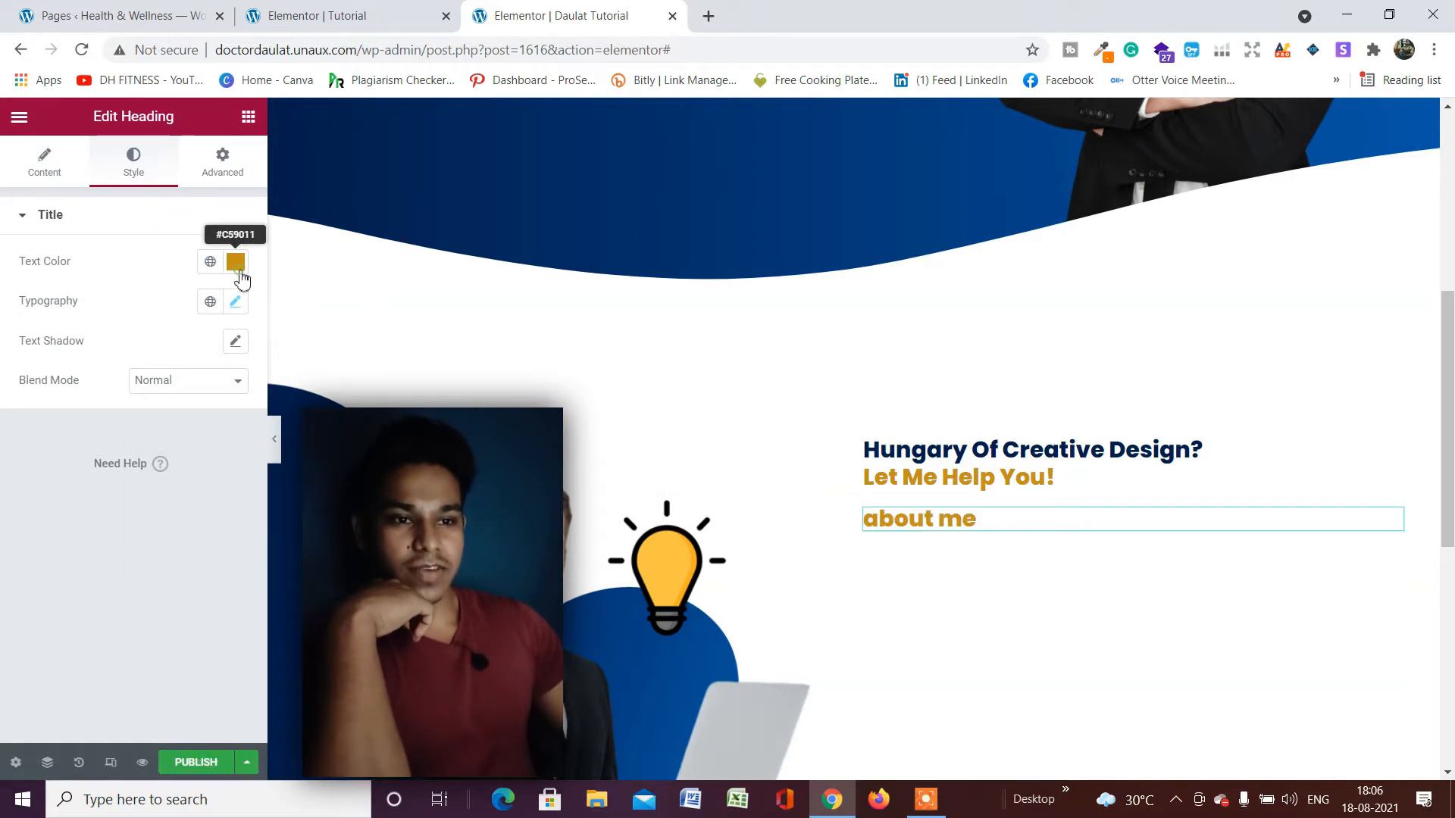
pyautogui.click(235, 262)
pyautogui.click(174, 394)
pyautogui.moveTo(155, 402)
pyautogui.mouseDown()
pyautogui.moveTo(141, 440)
pyautogui.moveTo(143, 425)
pyautogui.mouseUp()
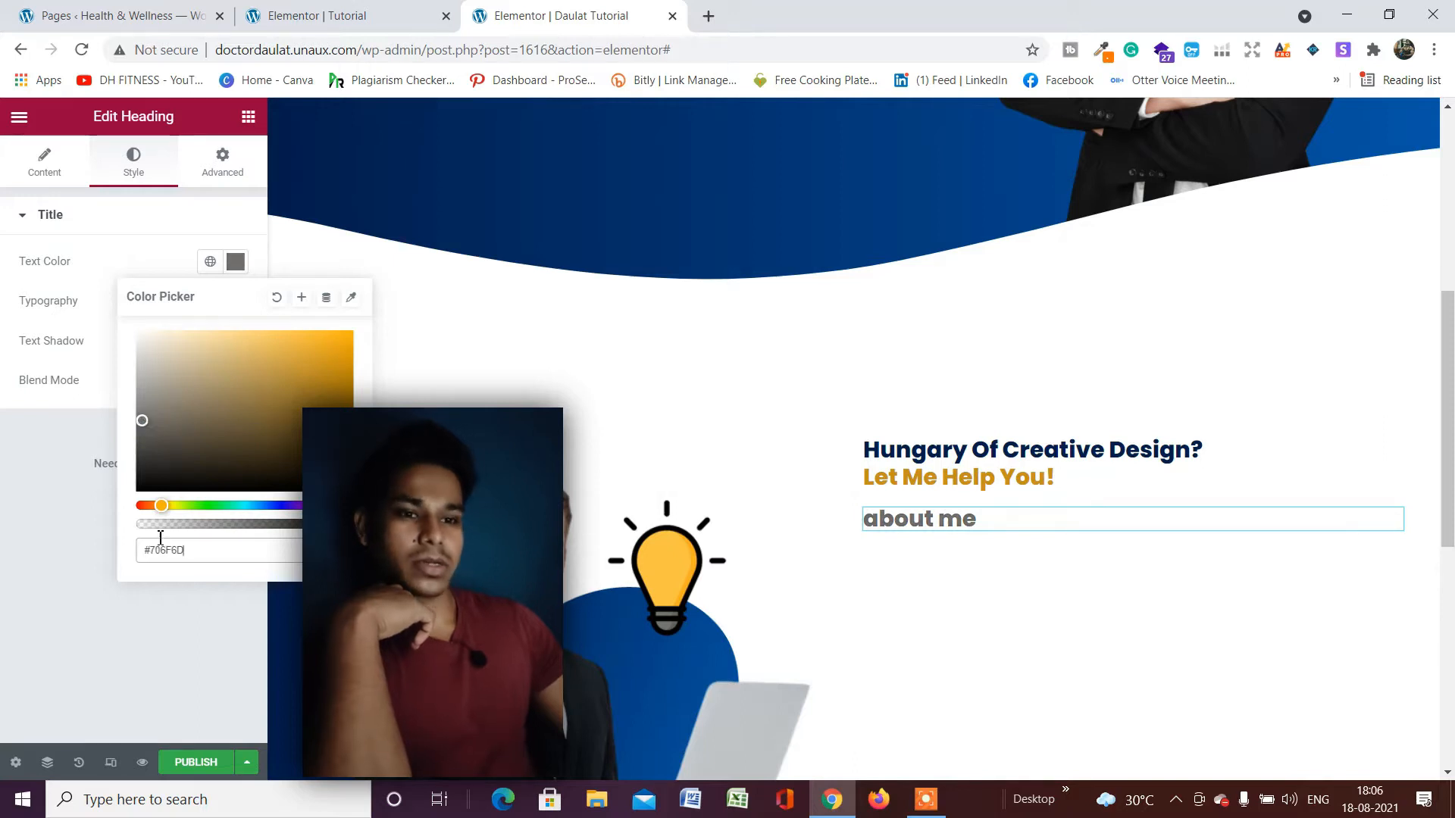
pyautogui.click(4, 463)
# Set the "about me" heading's font size to 15 px.
pyautogui.click(235, 302)
pyautogui.click(235, 301)
pyautogui.click(235, 301)
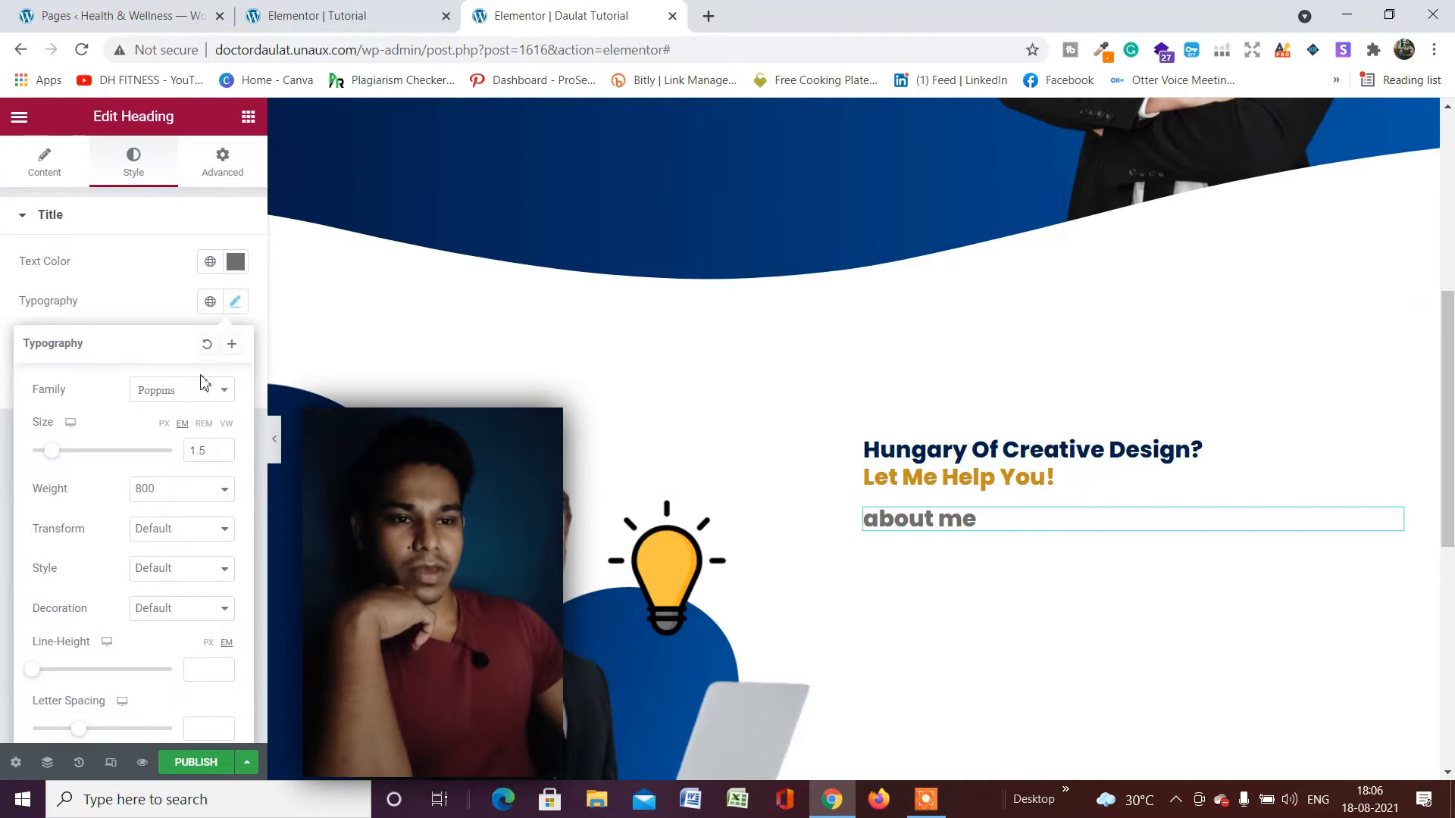
pyautogui.click(165, 425)
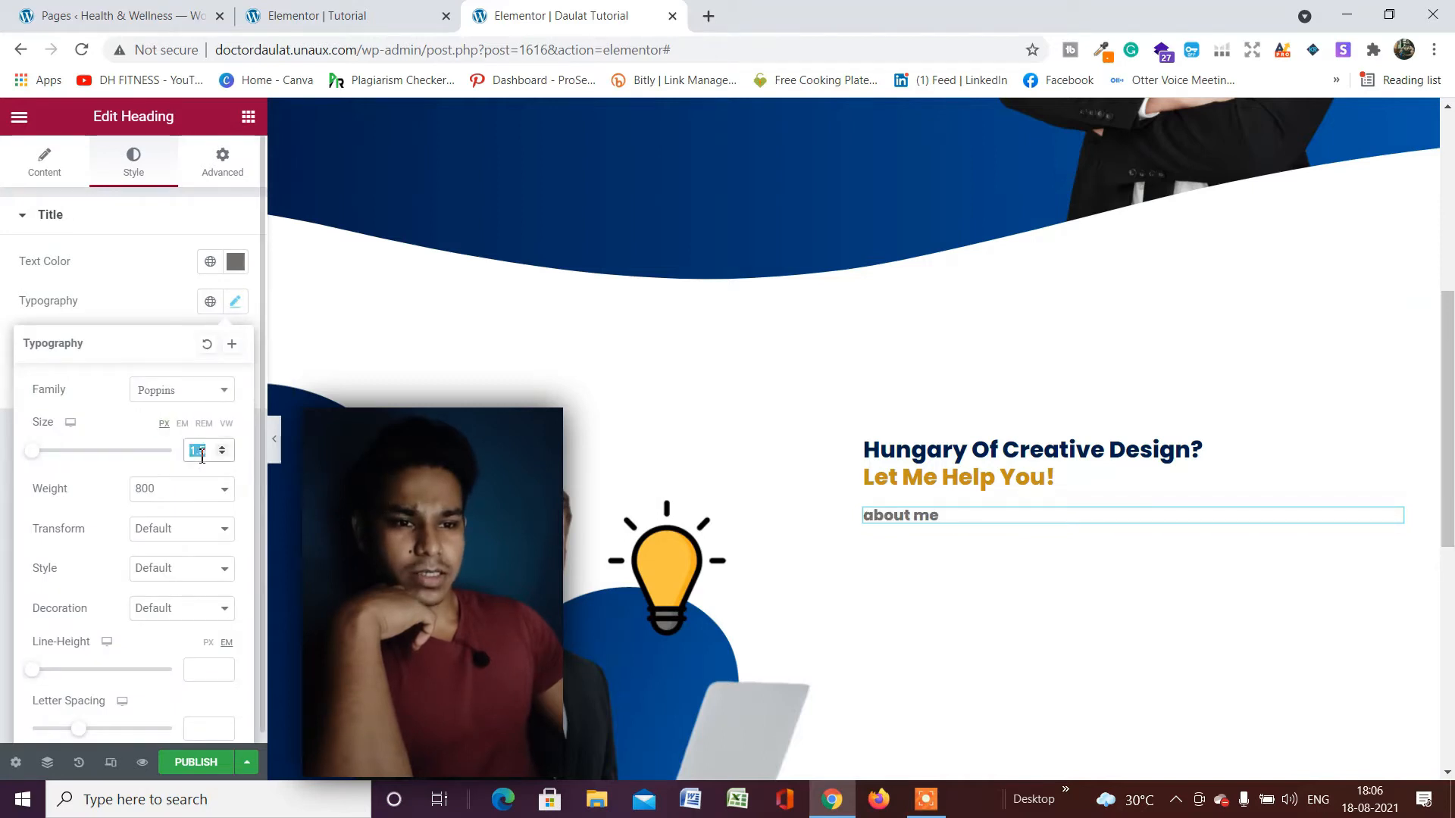
pyautogui.write('15')
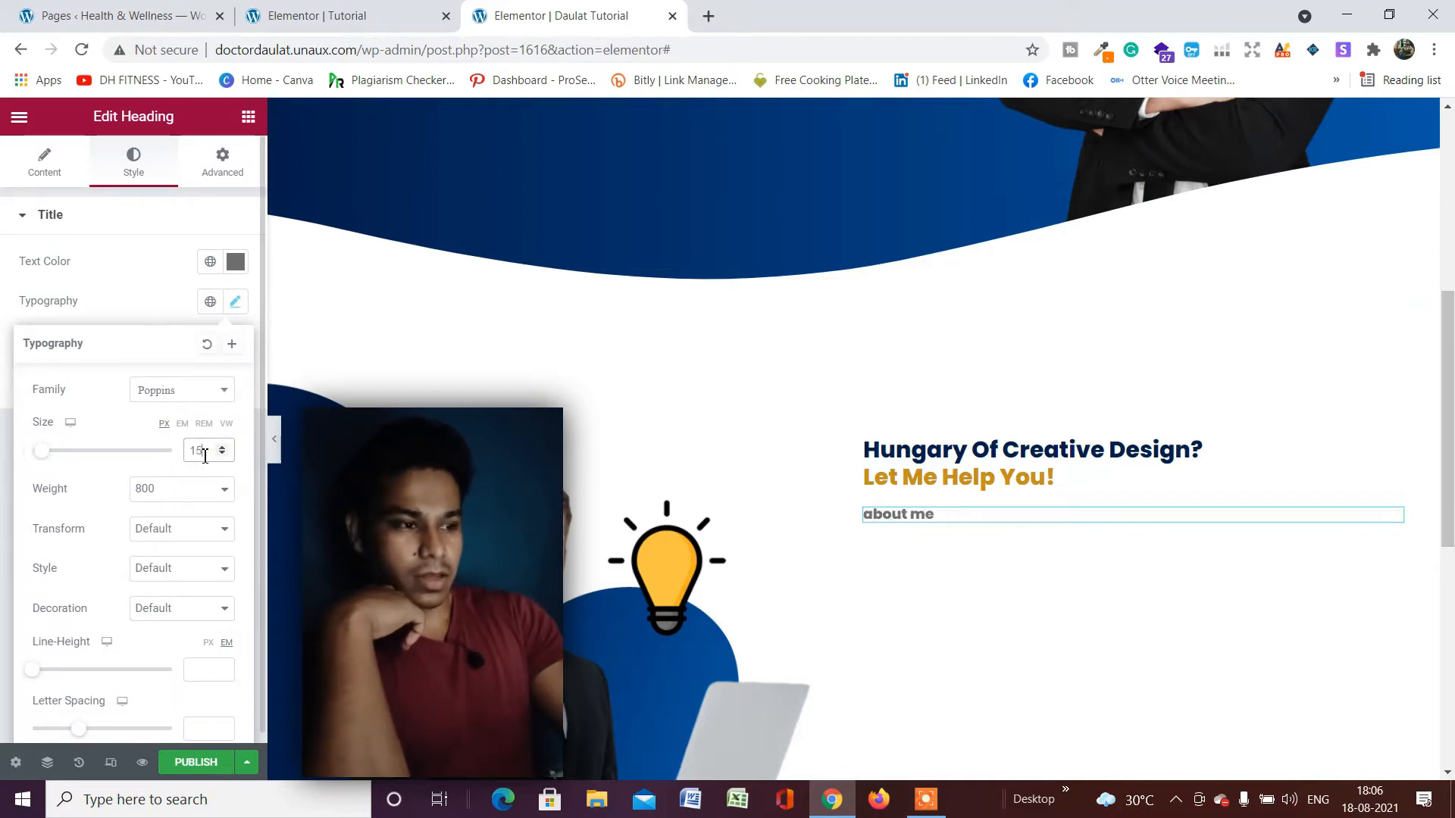
# Set the "about me" heading's font weight to 700 and close its typography settings.
pyautogui.click(205, 487)
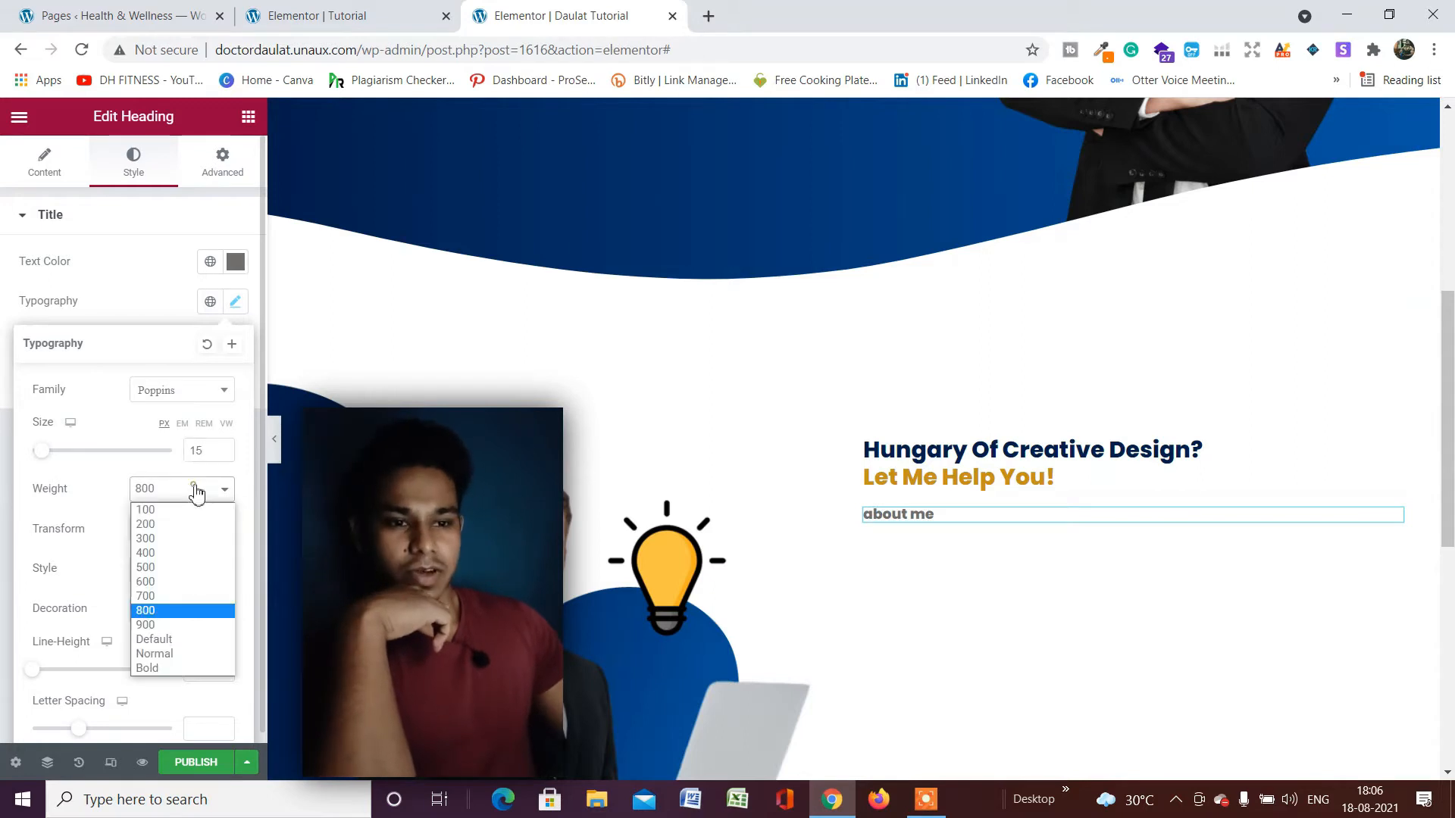
pyautogui.click(189, 567)
pyautogui.click(191, 570)
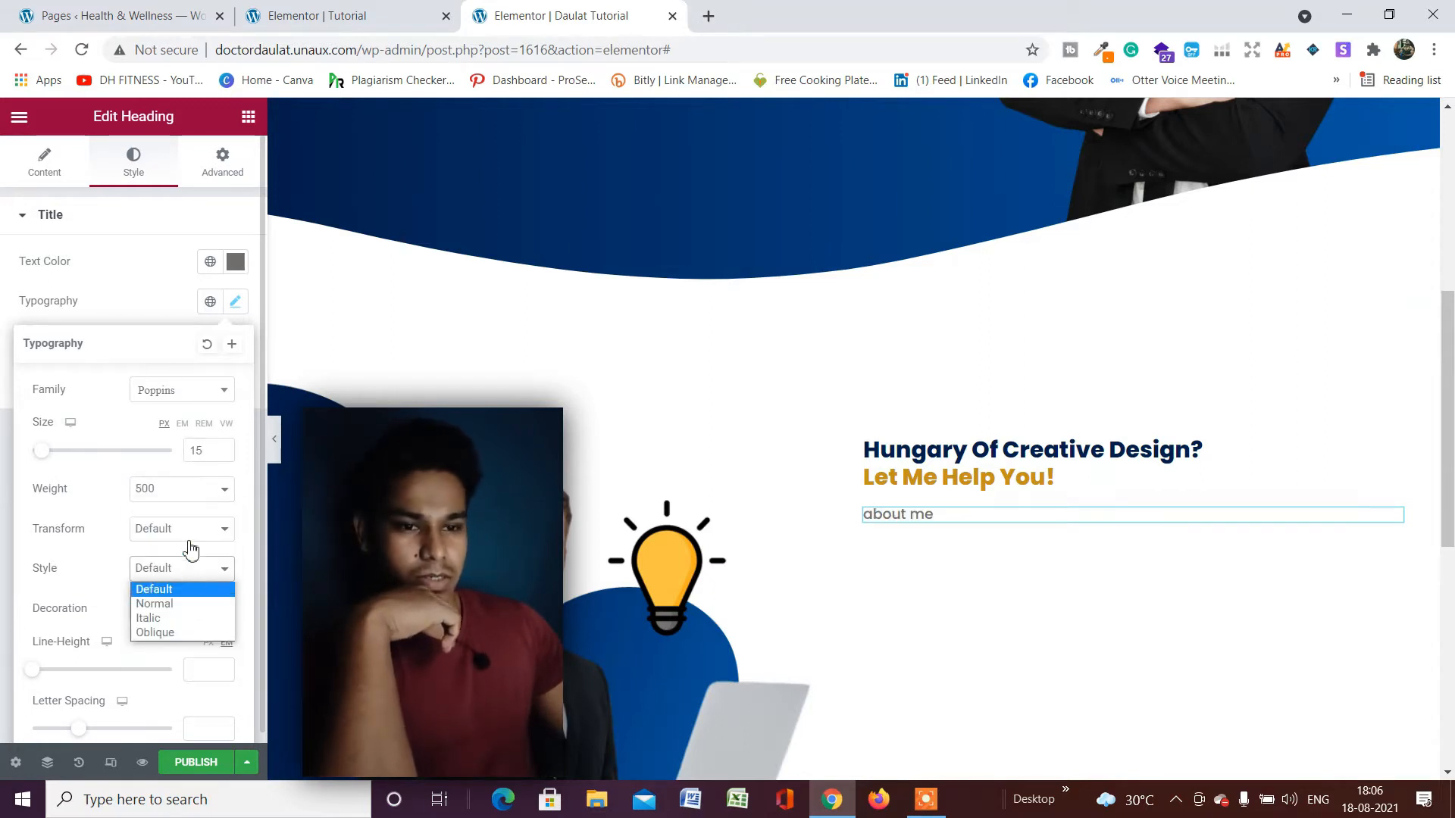
pyautogui.click(184, 496)
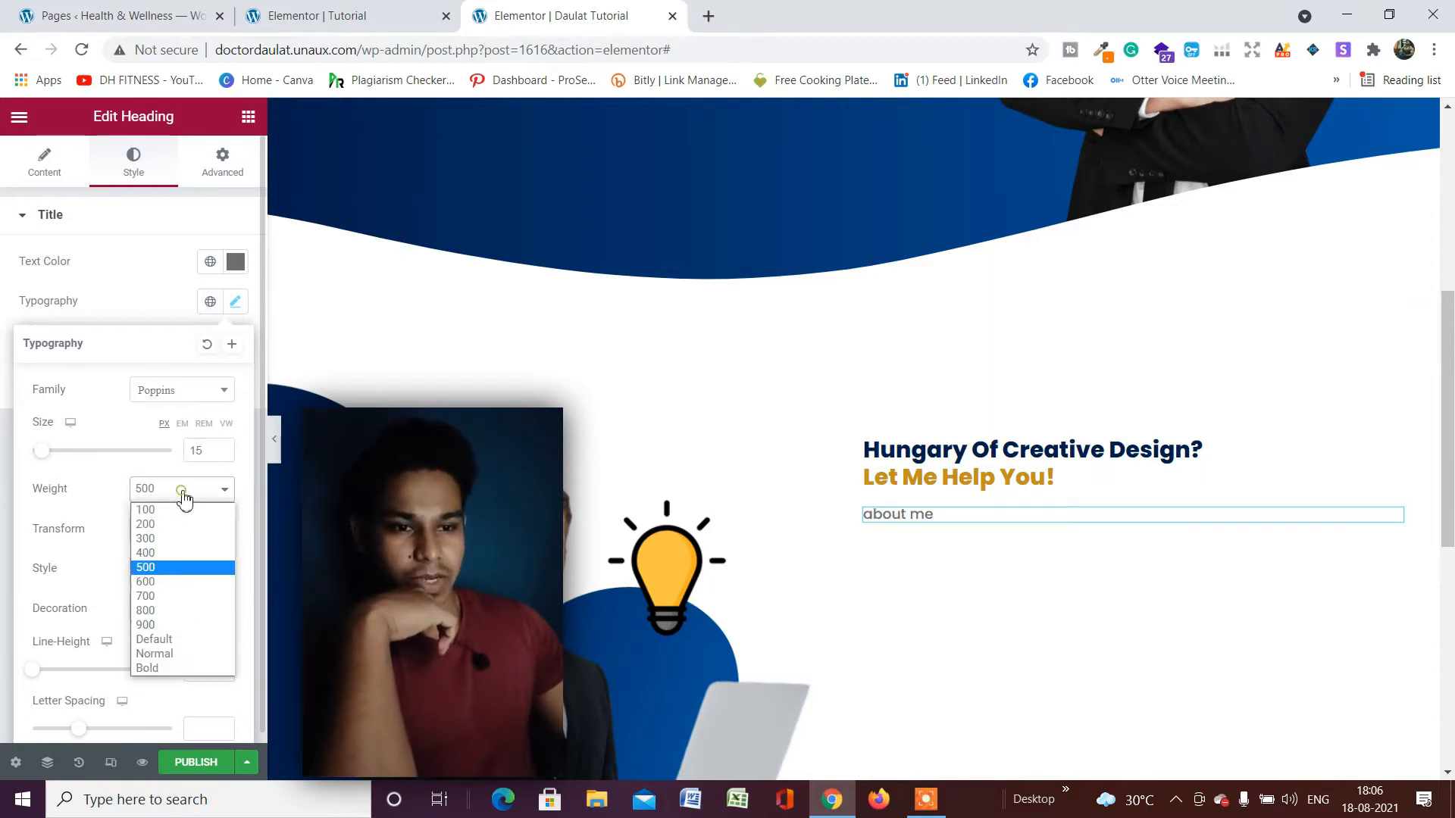
pyautogui.click(182, 598)
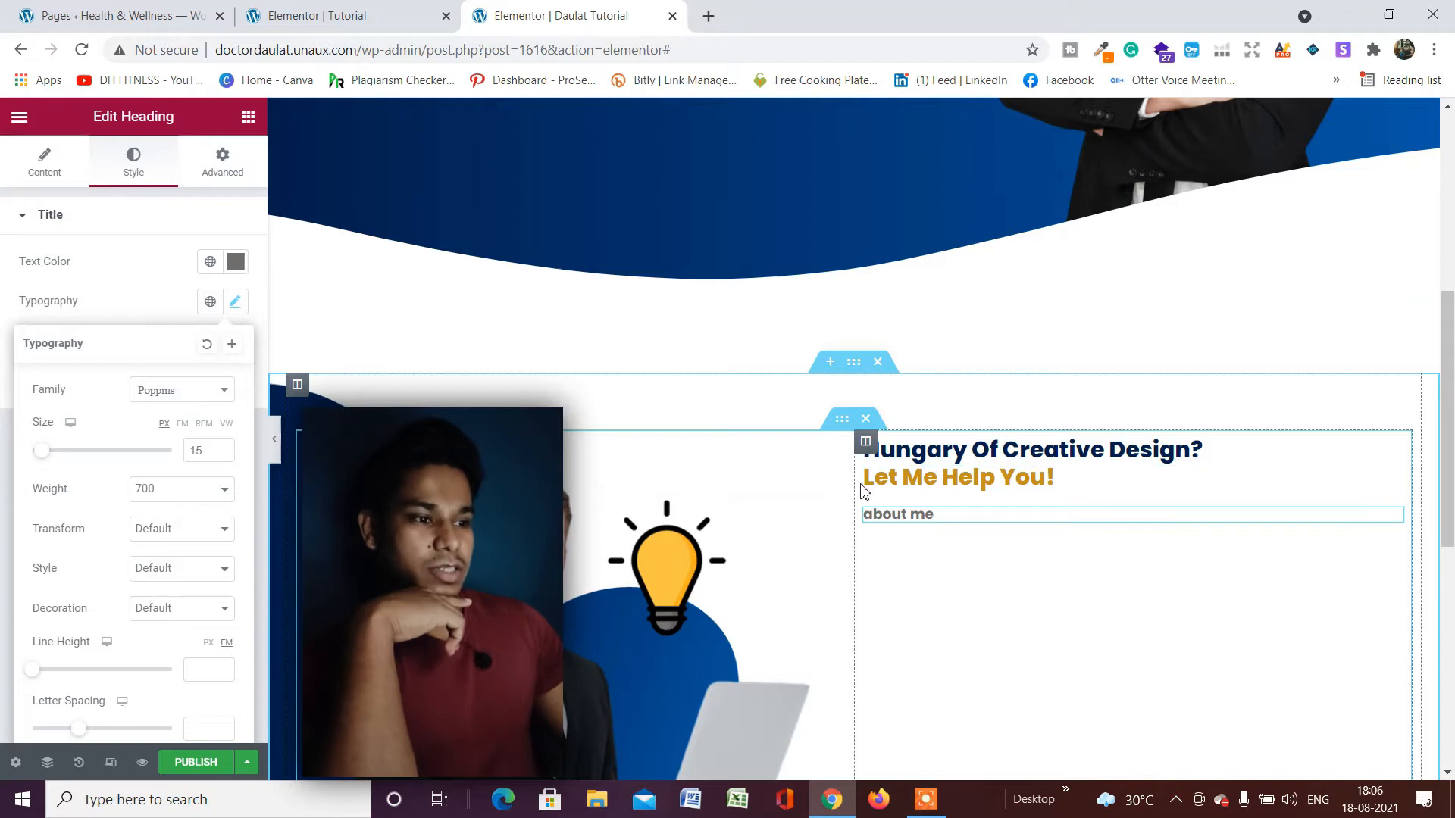
pyautogui.click(187, 310)
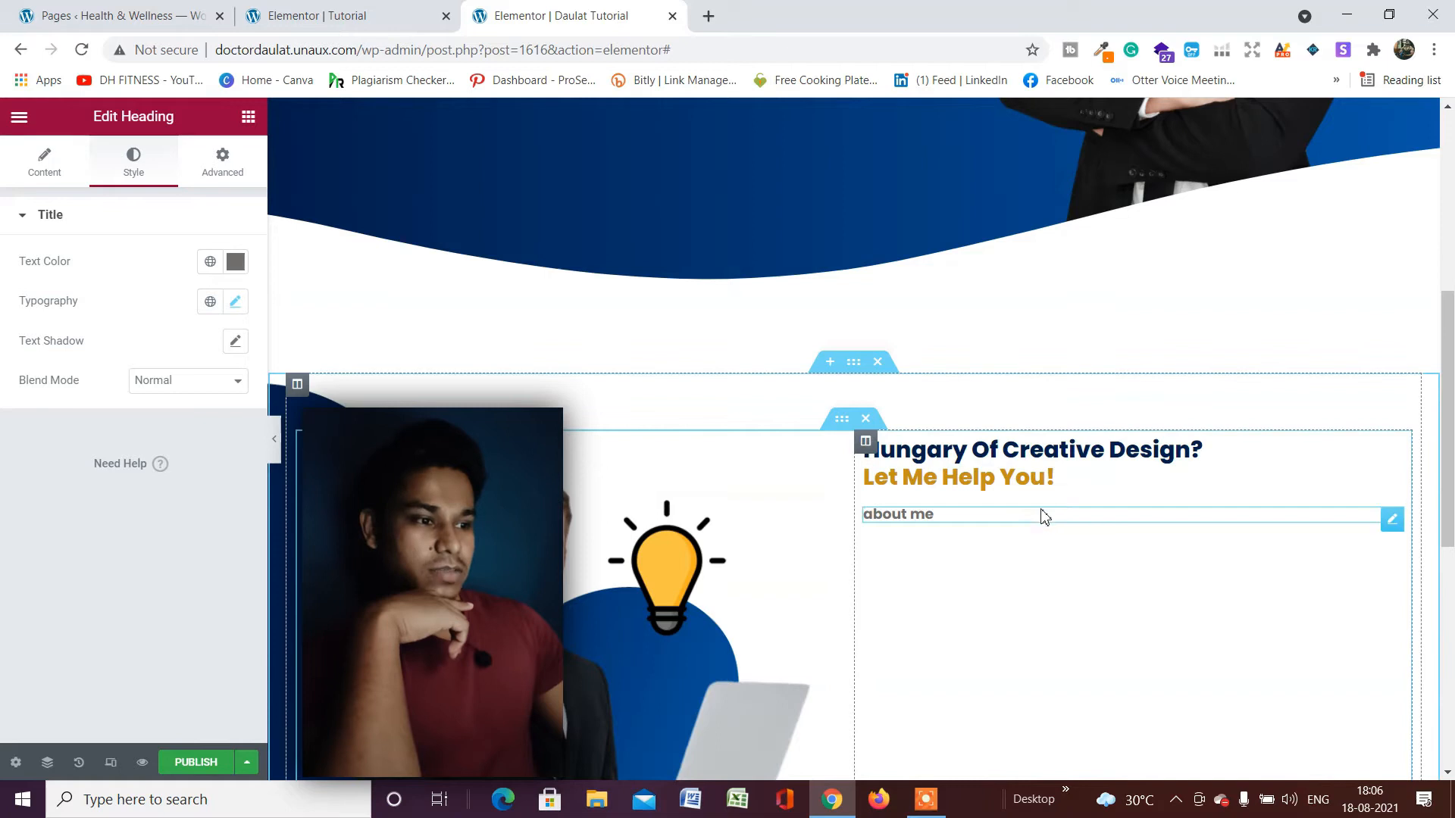
# Set the "about me" heading's width to Inline (auto) and its position to Absolute.
pyautogui.click(225, 163)
pyautogui.scroll(-5, 148, 419)
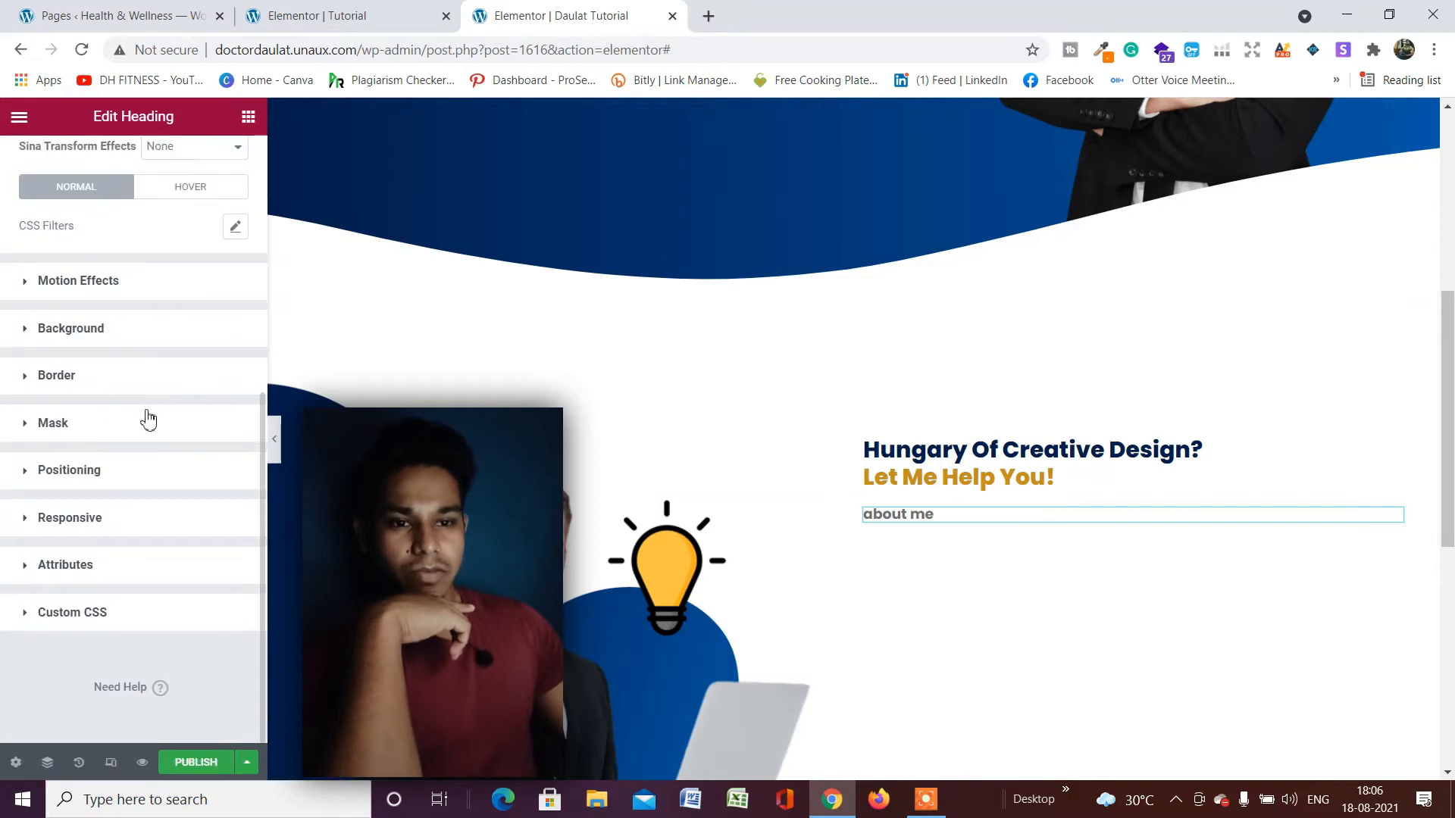
pyautogui.scroll(5, 141, 469)
pyautogui.click(143, 462)
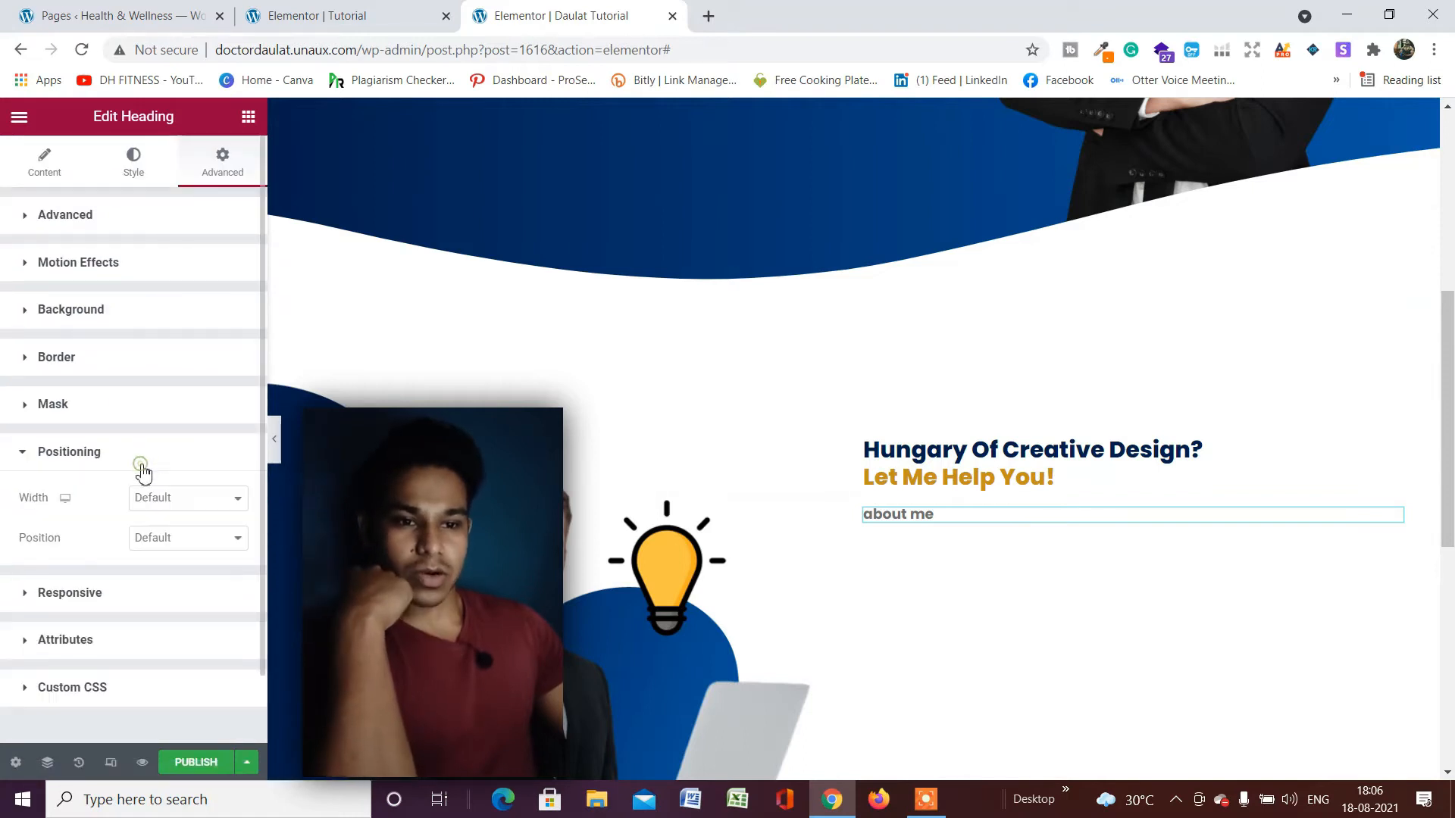
pyautogui.click(197, 508)
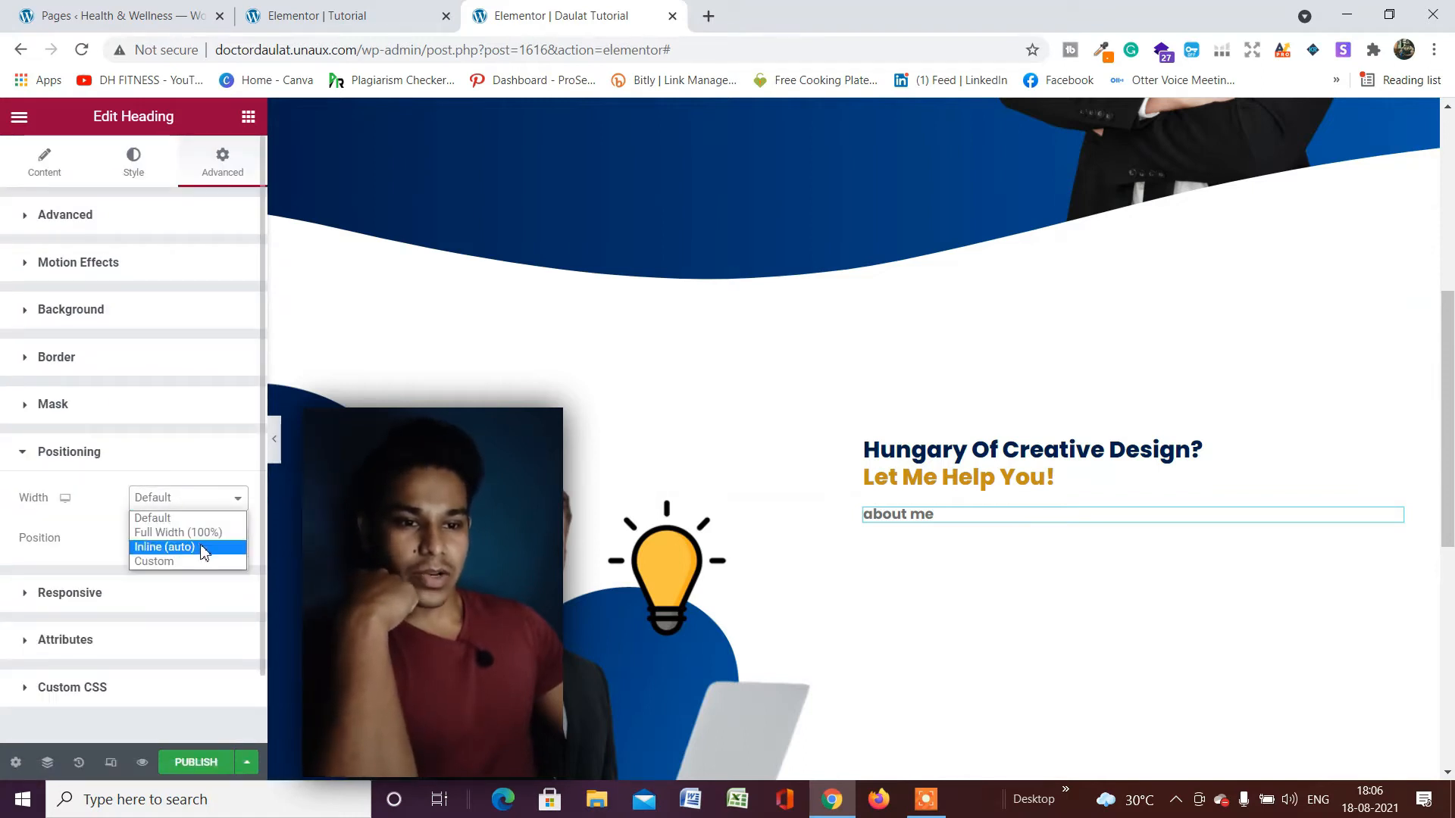
pyautogui.click(198, 542)
pyautogui.scroll(-2, 144, 504)
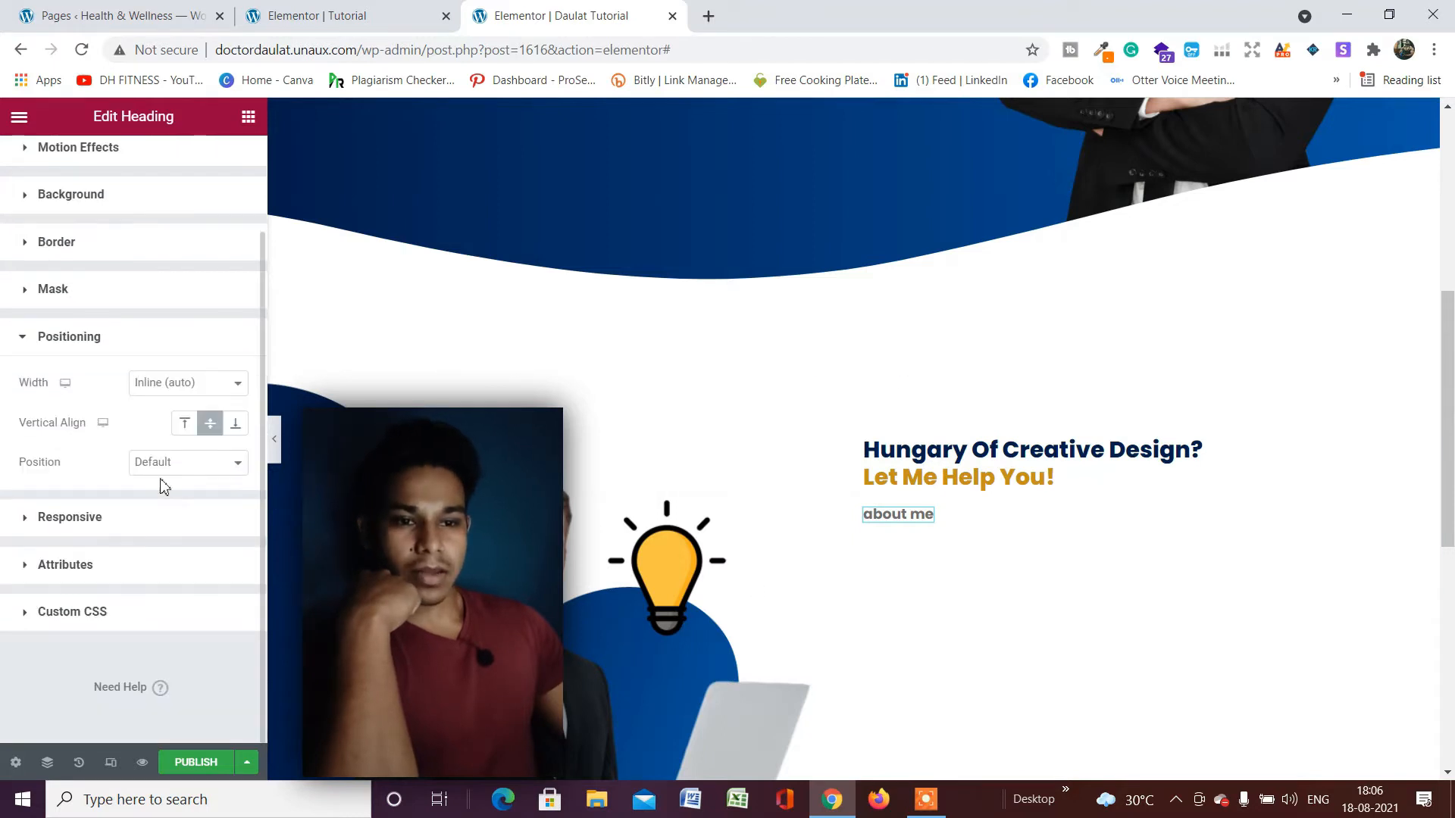
pyautogui.click(203, 474)
pyautogui.click(195, 493)
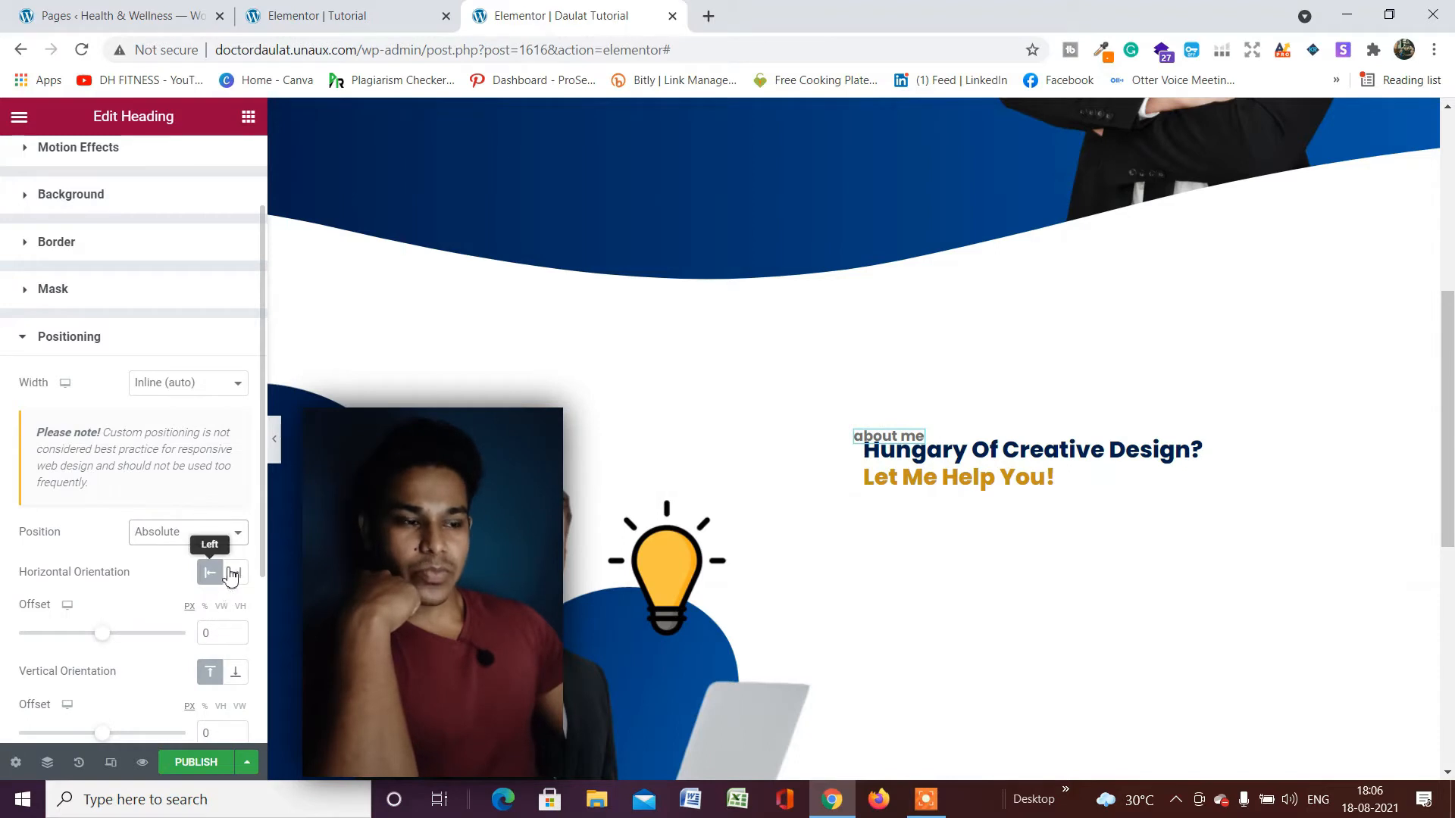
# Set the "about me" heading's horizontal offset to -42 px with left orientation.
pyautogui.scroll(-3, 232, 577)
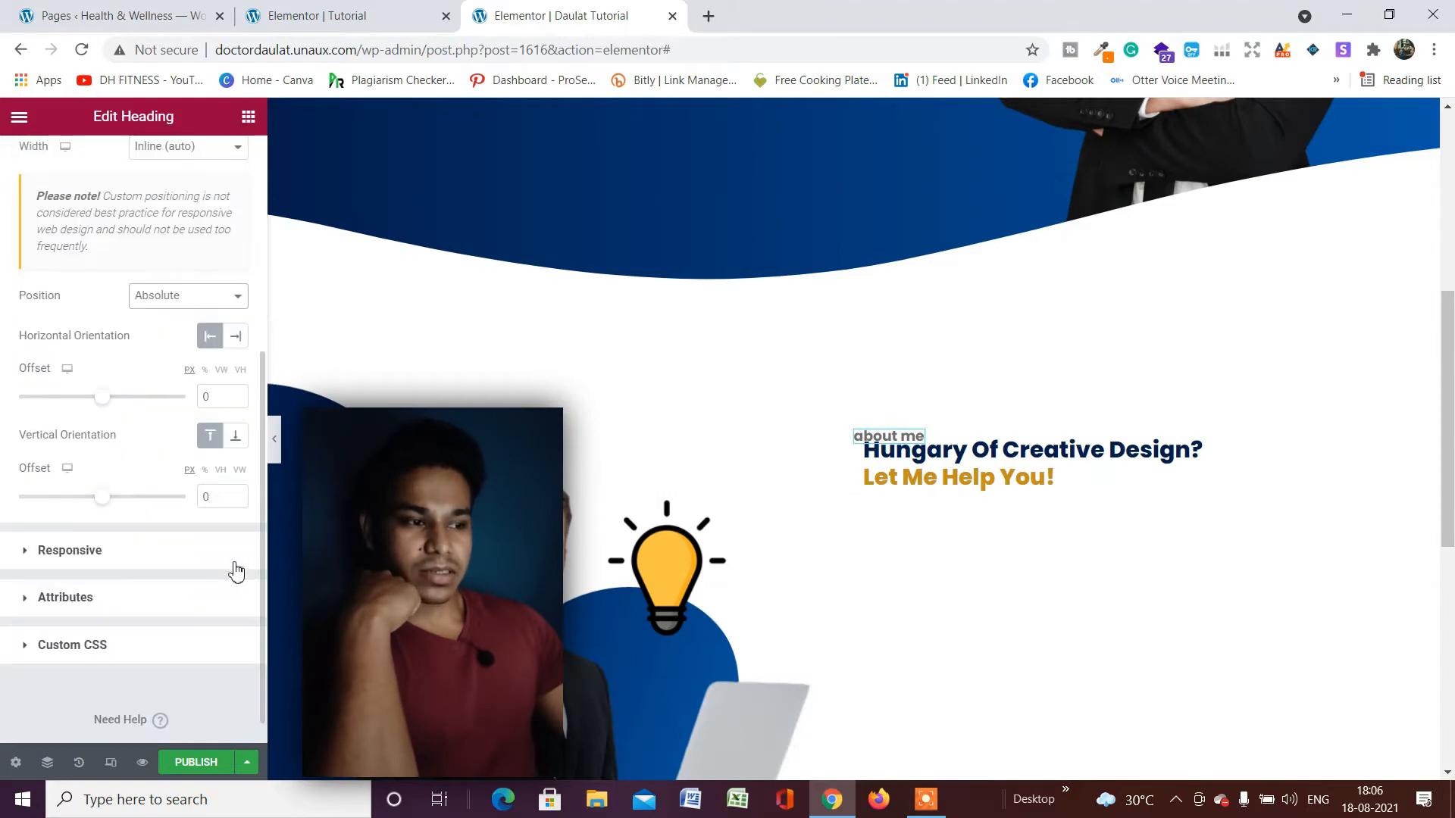
pyautogui.click(236, 402)
pyautogui.click(236, 402)
pyautogui.click(236, 401)
pyautogui.click(236, 402)
pyautogui.click(236, 402)
pyautogui.click(236, 402)
pyautogui.click(236, 401)
pyautogui.click(235, 402)
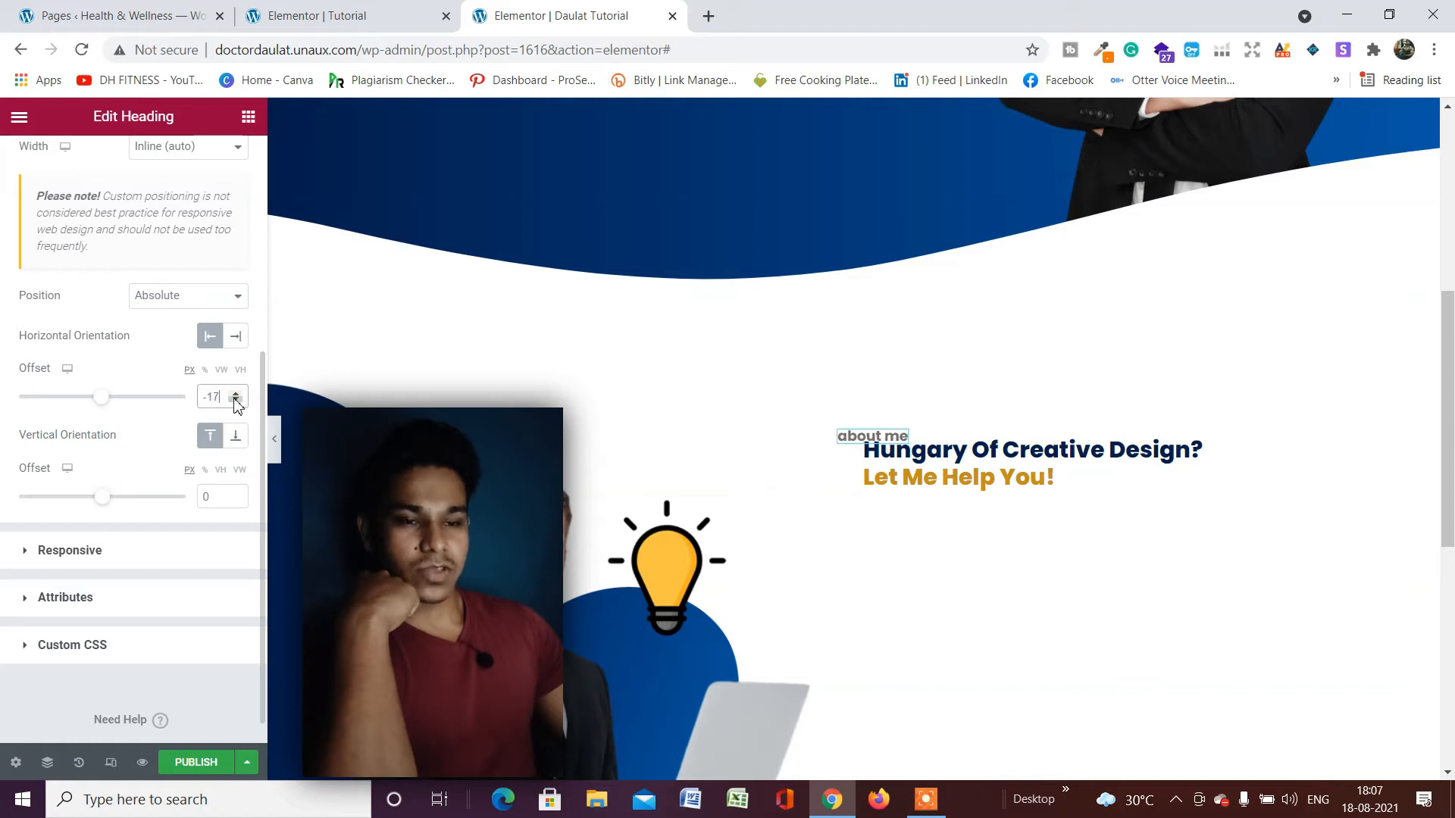
pyautogui.click(235, 402)
pyautogui.click(236, 402)
pyautogui.click(235, 401)
pyautogui.click(235, 402)
pyautogui.click(236, 402)
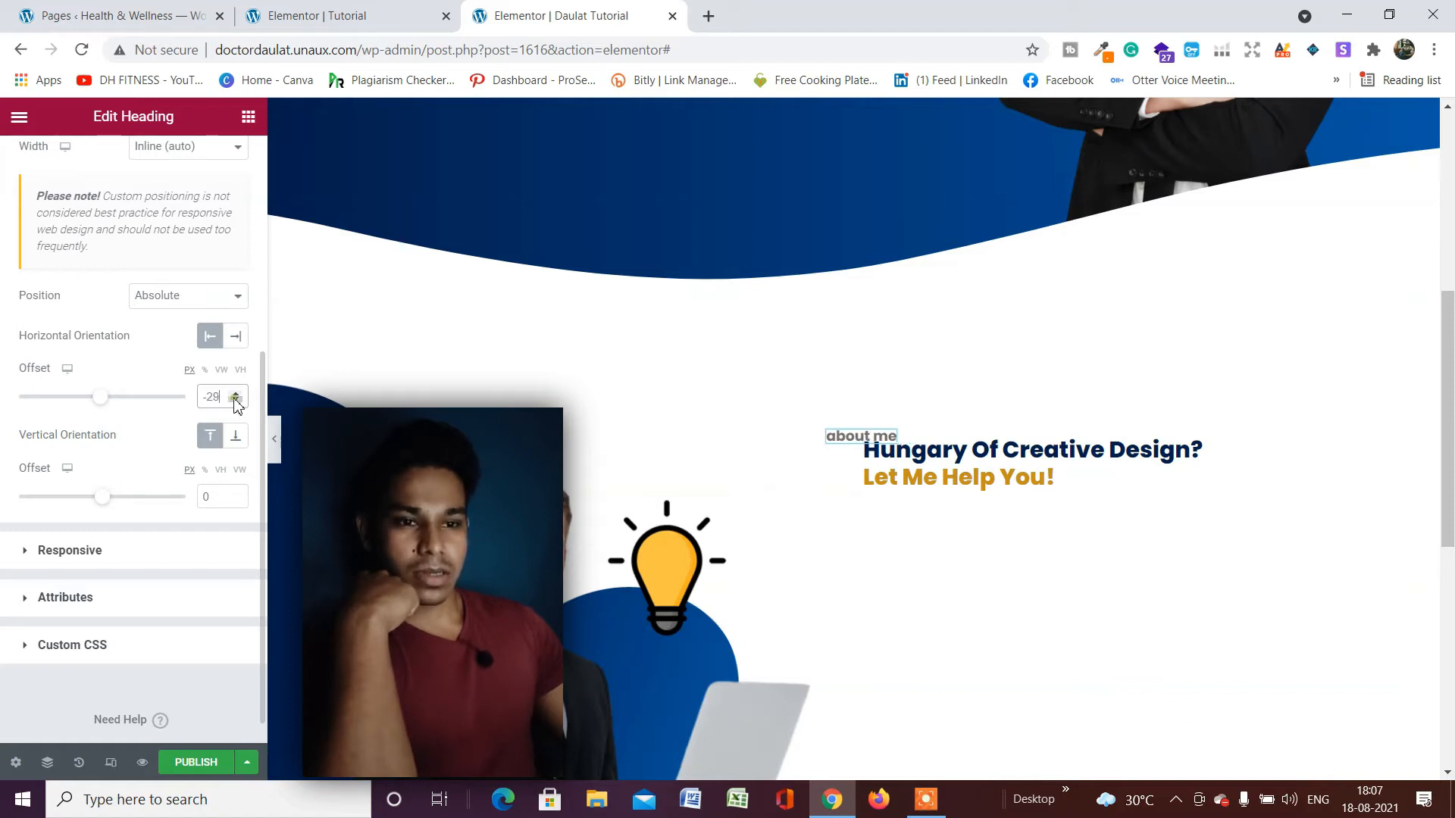
pyautogui.click(236, 402)
pyautogui.click(236, 401)
pyautogui.click(236, 402)
pyautogui.click(235, 401)
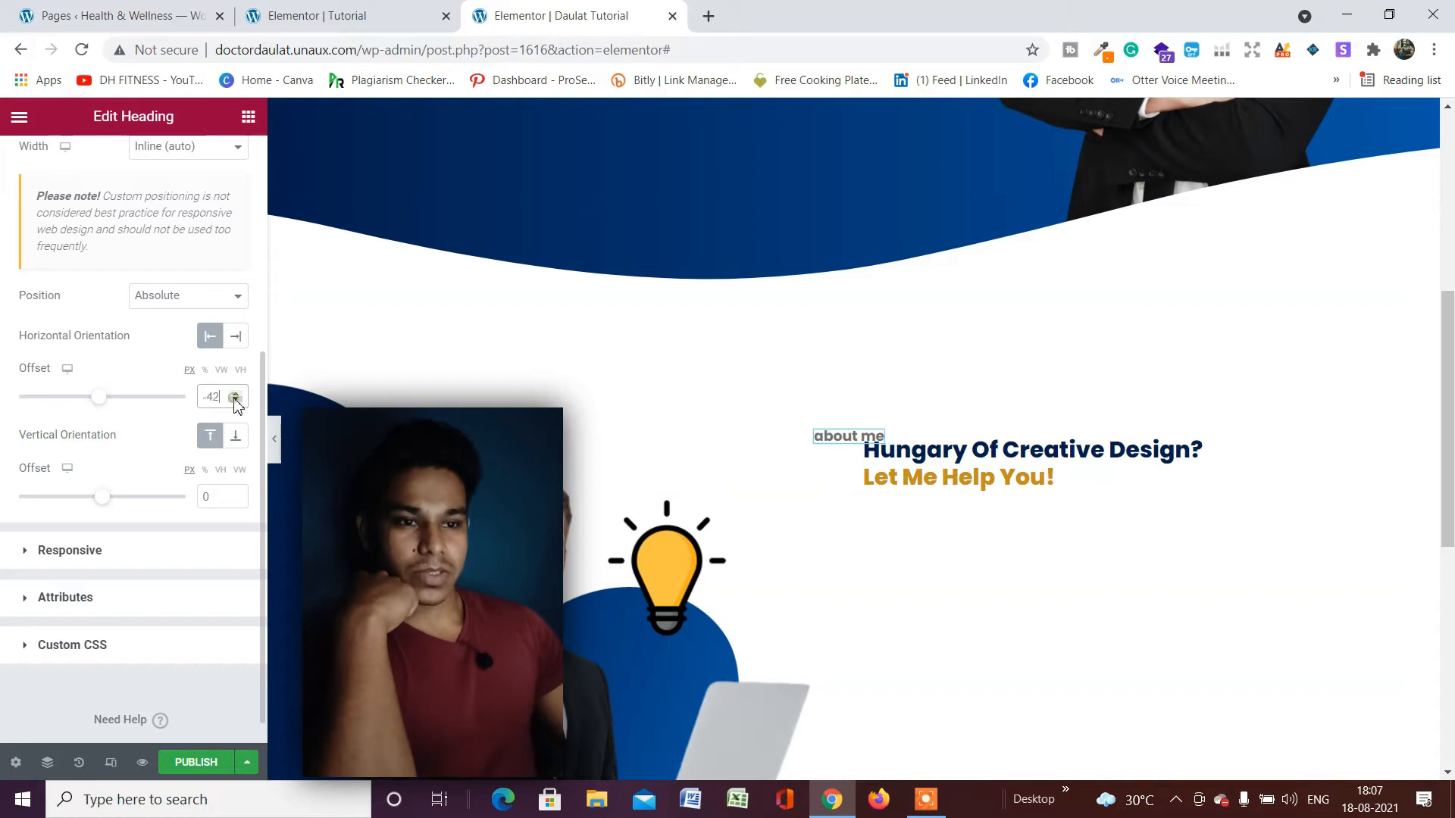
# Set the "about me" heading's vertical offset to 42 px with top orientation.
pyautogui.click(236, 496)
pyautogui.click(236, 496)
pyautogui.click(236, 496)
pyautogui.click(235, 496)
pyautogui.click(236, 496)
pyautogui.click(235, 496)
pyautogui.click(236, 495)
pyautogui.click(236, 496)
pyautogui.click(236, 496)
pyautogui.click(236, 495)
pyautogui.click(235, 495)
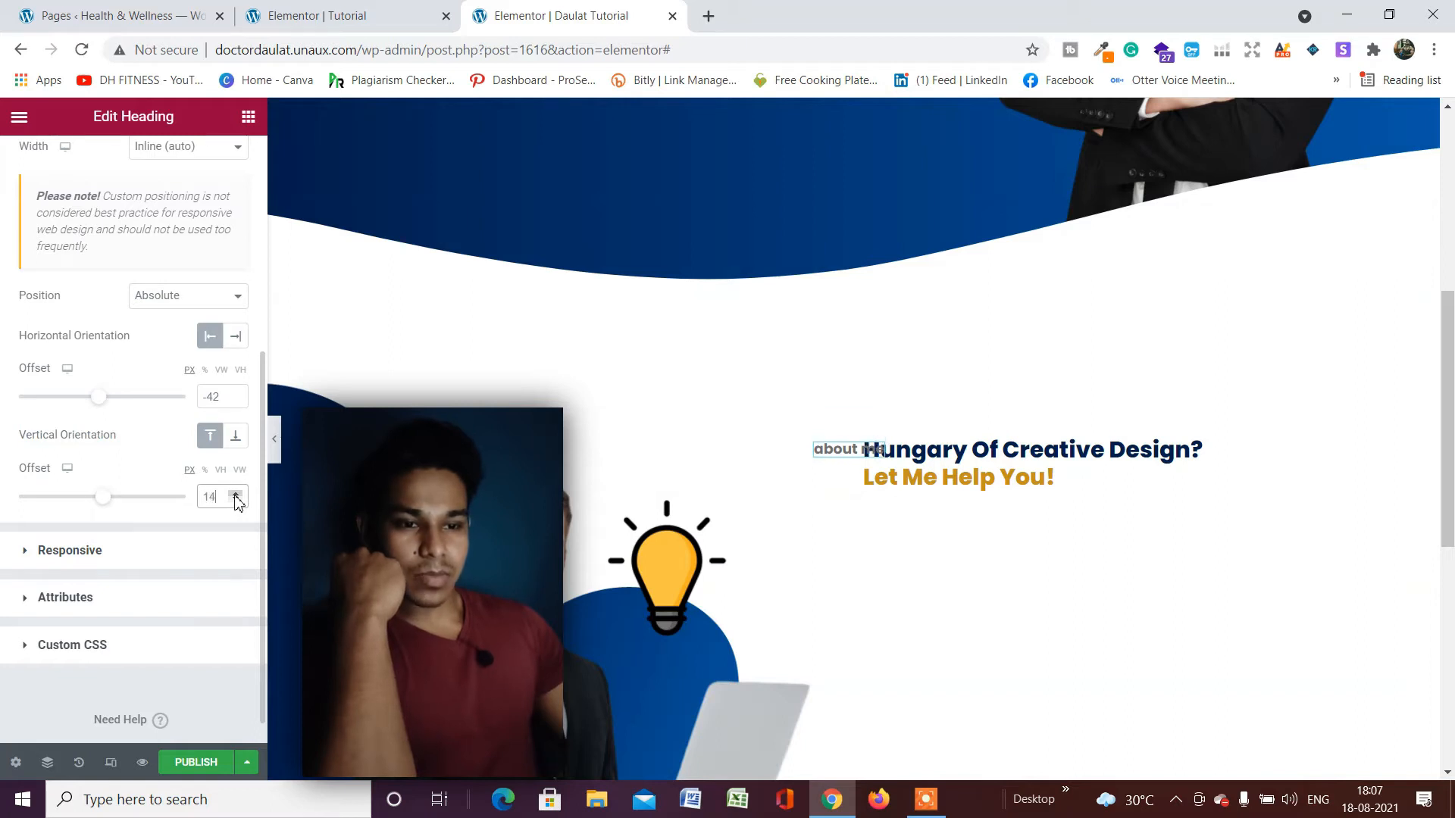
pyautogui.click(236, 495)
pyautogui.click(235, 496)
pyautogui.click(236, 496)
pyautogui.click(235, 495)
pyautogui.click(236, 496)
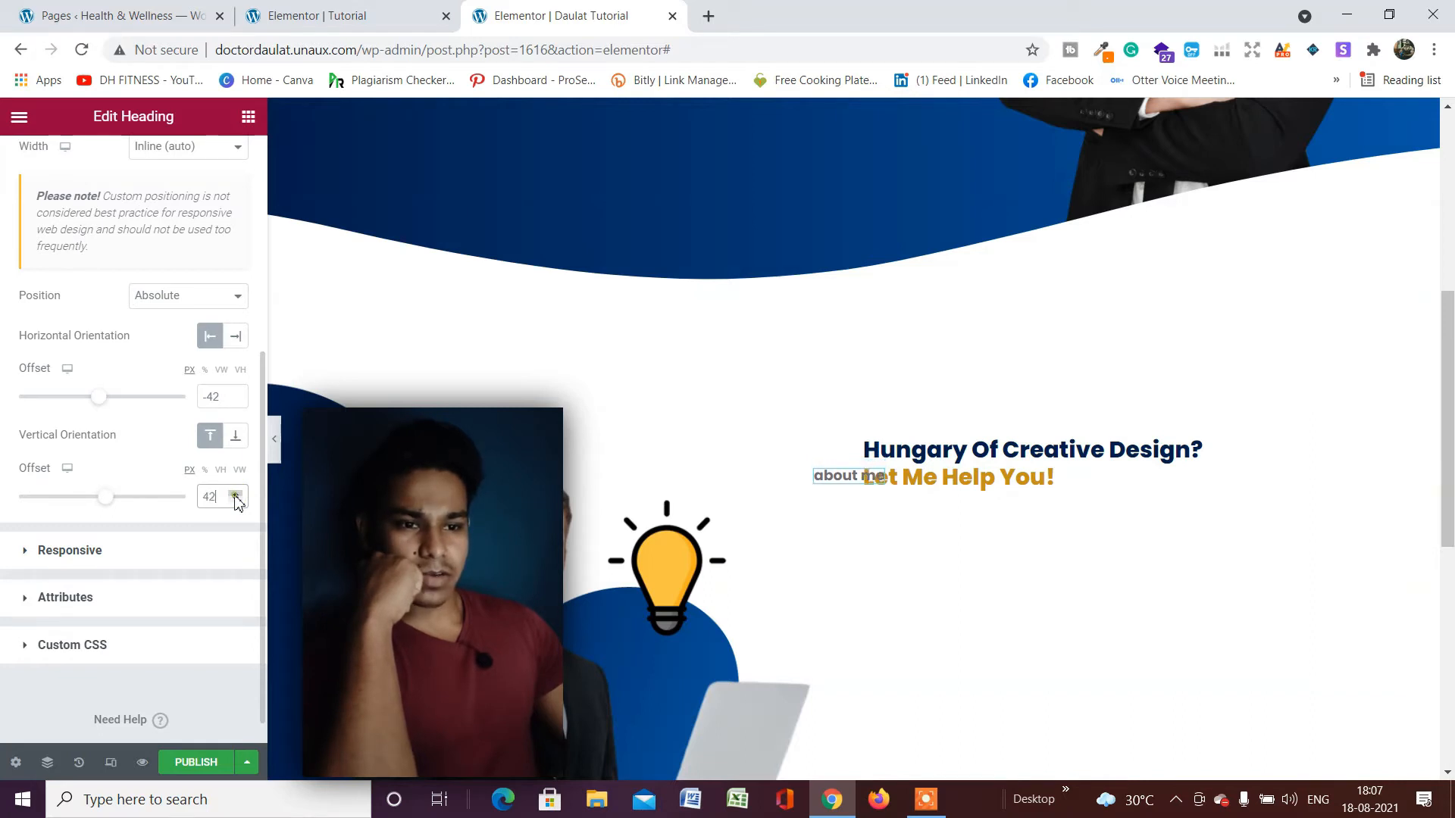
# Apply the Rotate Z transform effect to the "about me" heading with a value of 270.
pyautogui.scroll(5, 235, 496)
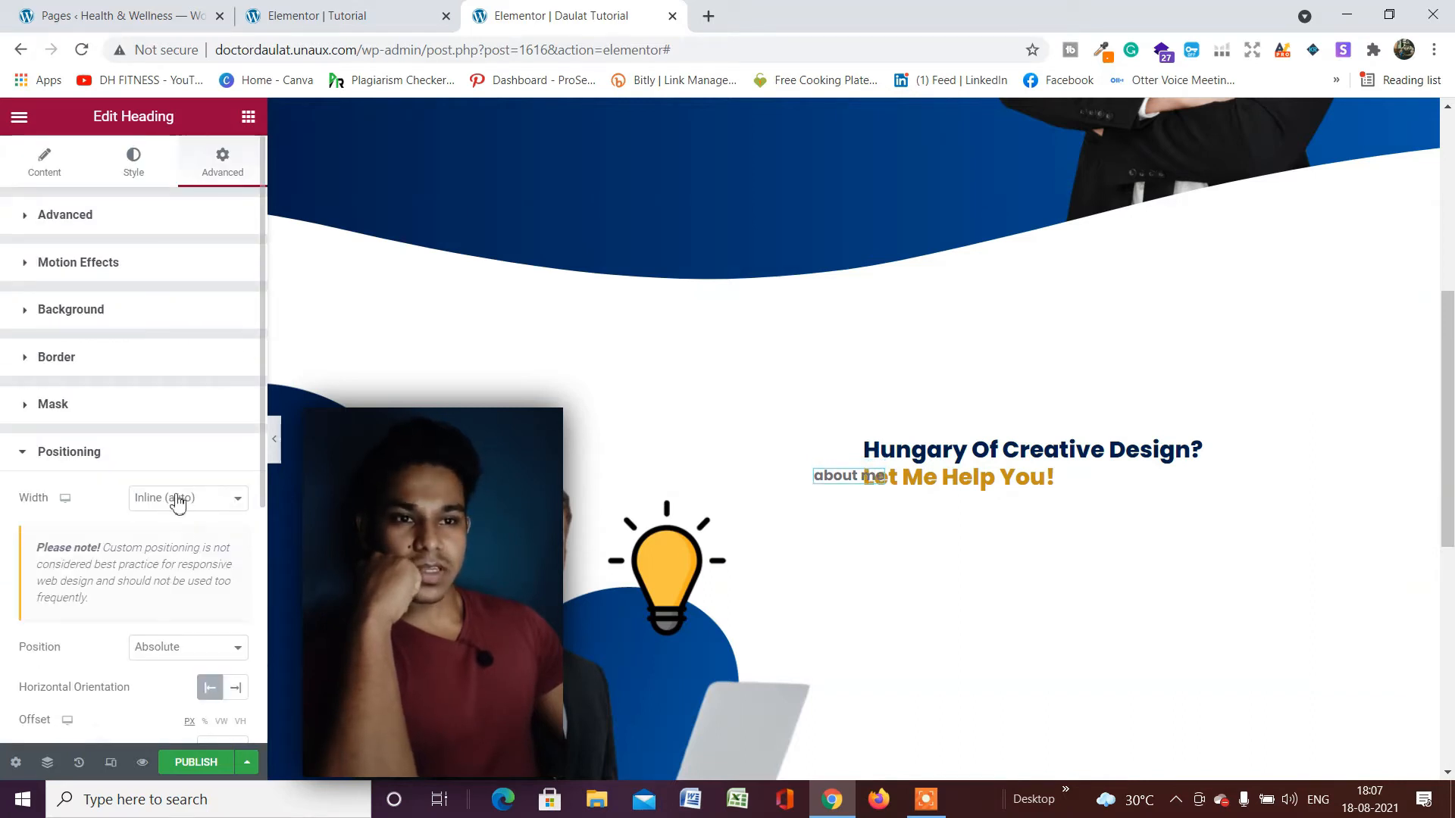
pyautogui.click(222, 171)
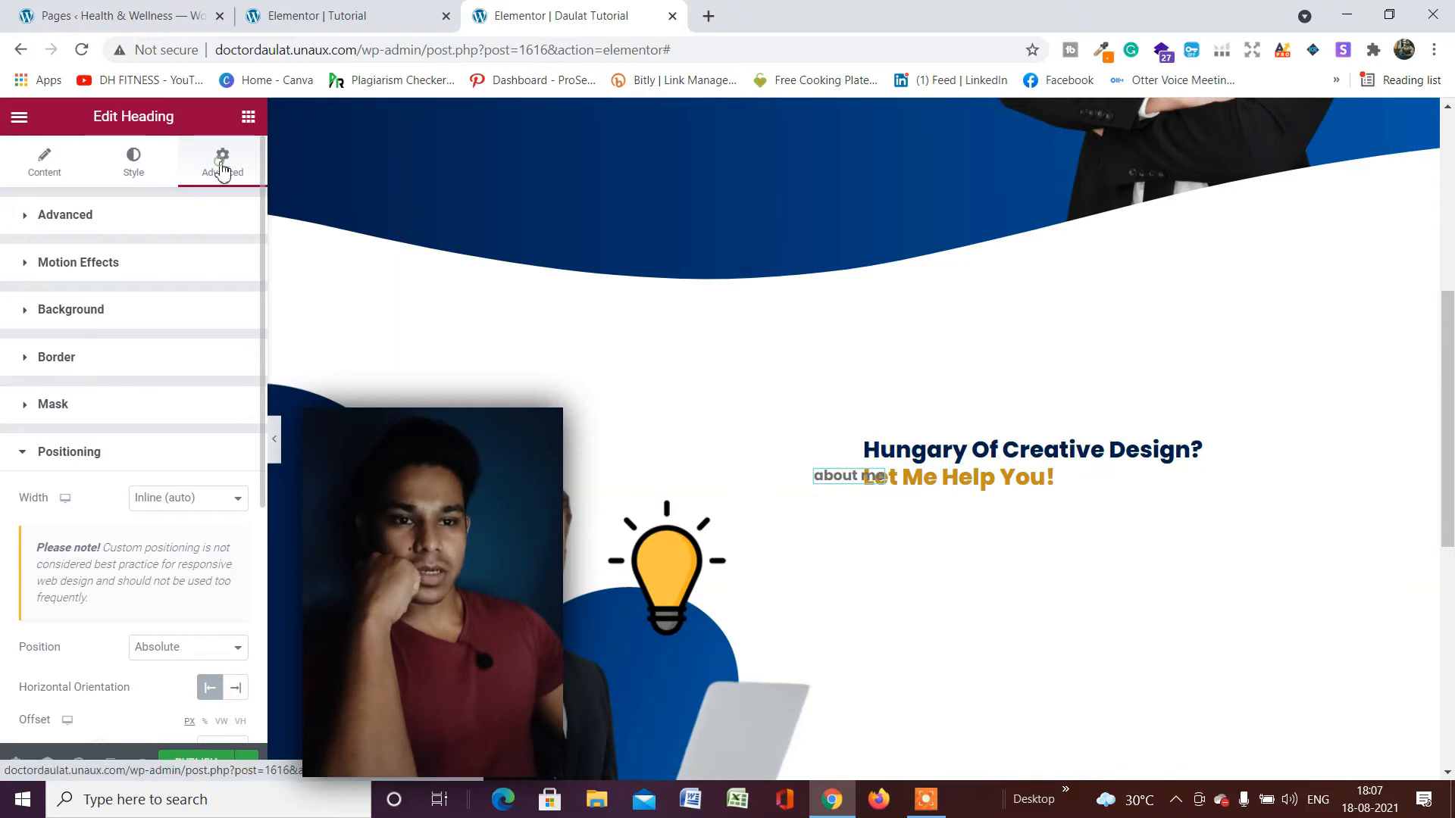
pyautogui.click(130, 217)
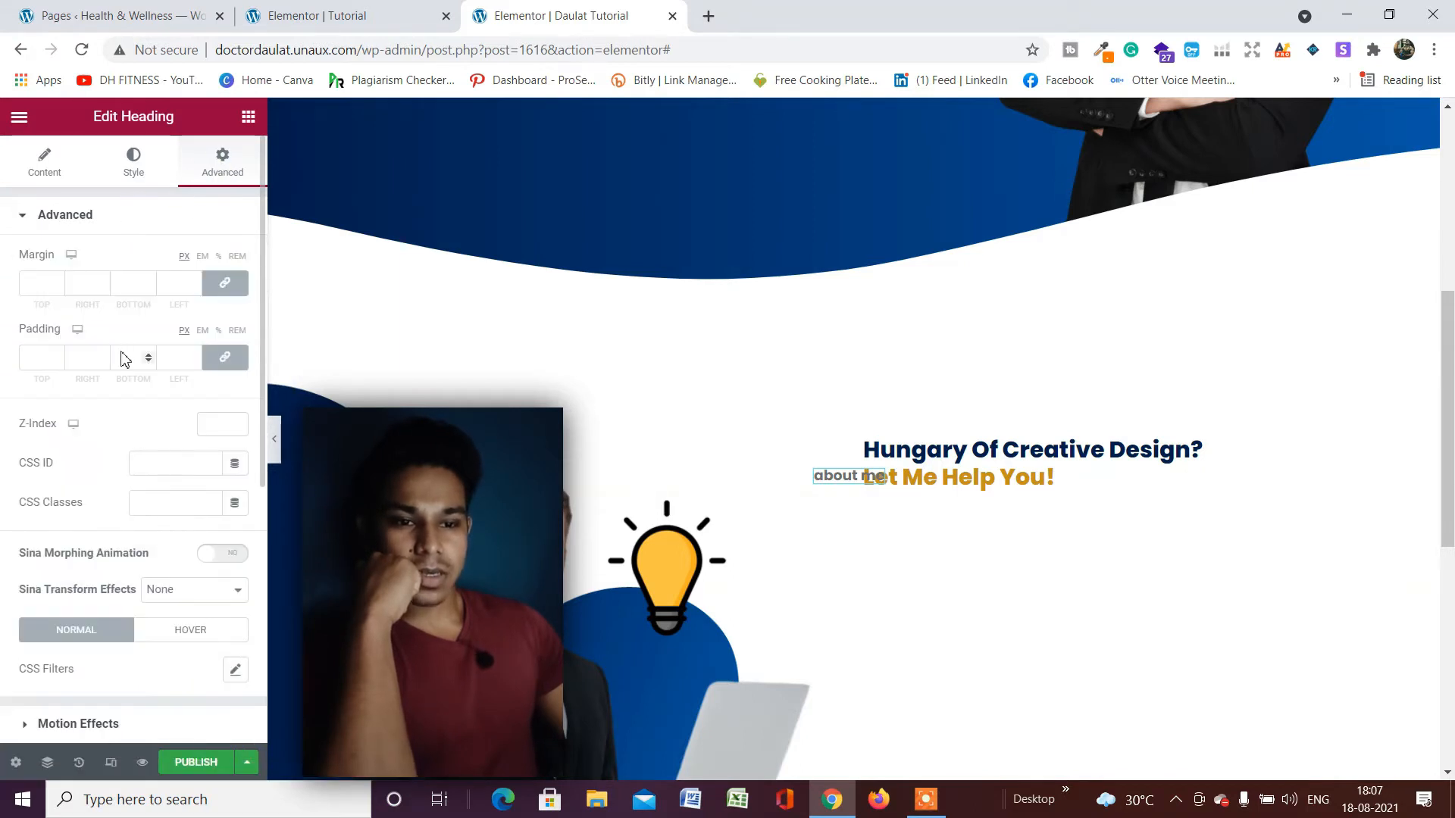
pyautogui.scroll(-3, 125, 360)
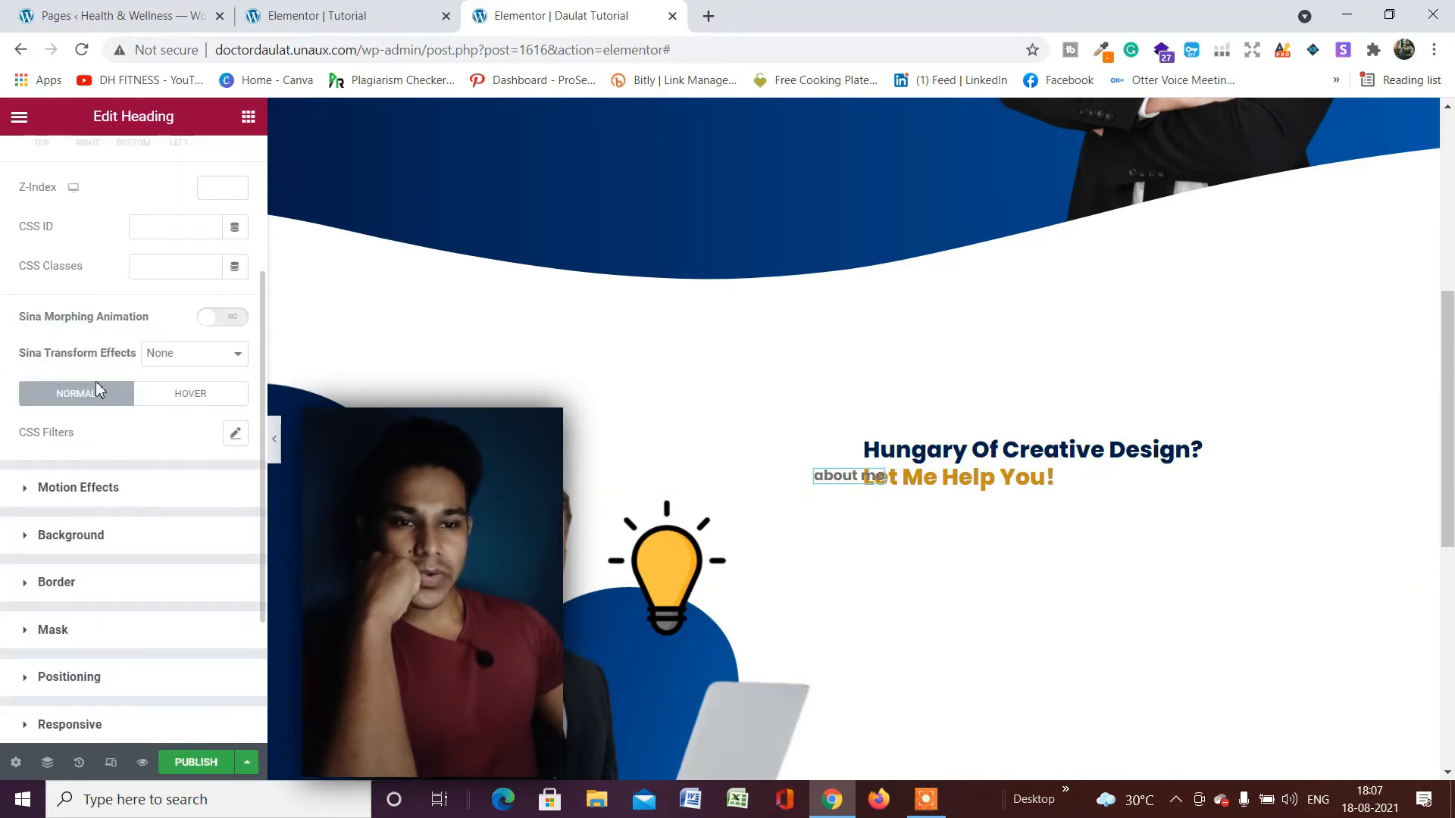
pyautogui.click(166, 356)
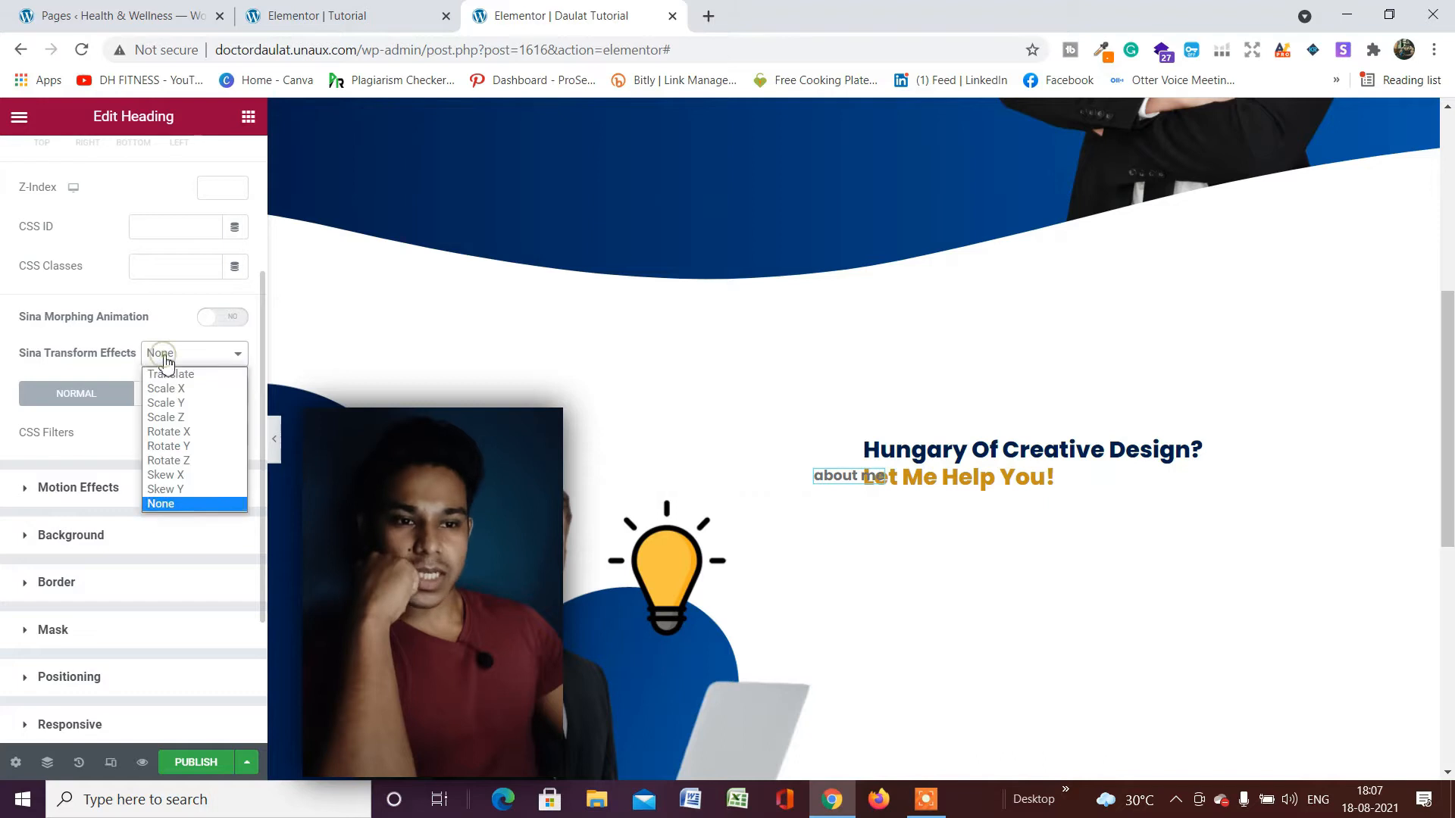
pyautogui.click(188, 464)
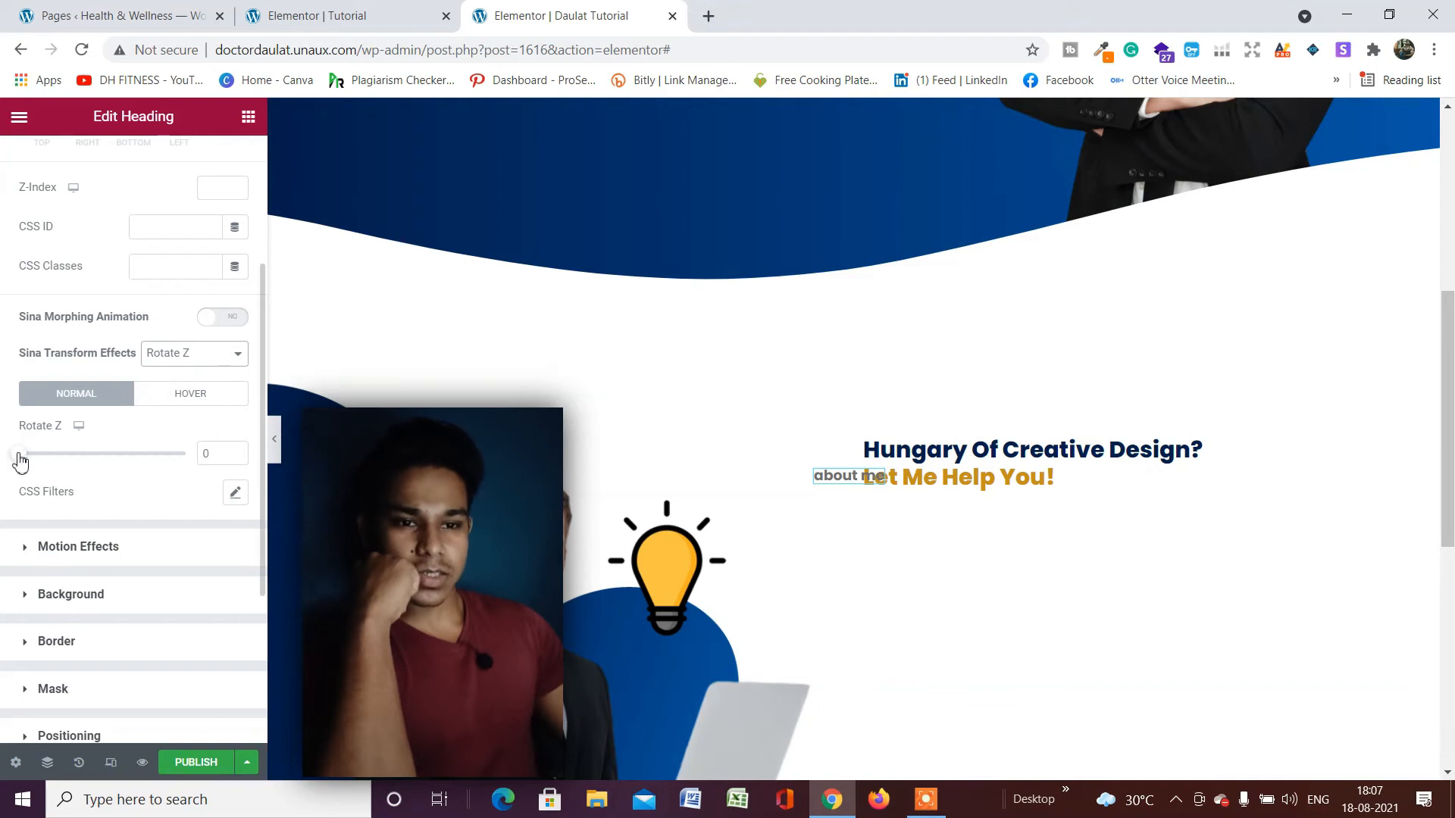
pyautogui.moveTo(23, 458); pyautogui.dragTo(152, 461)
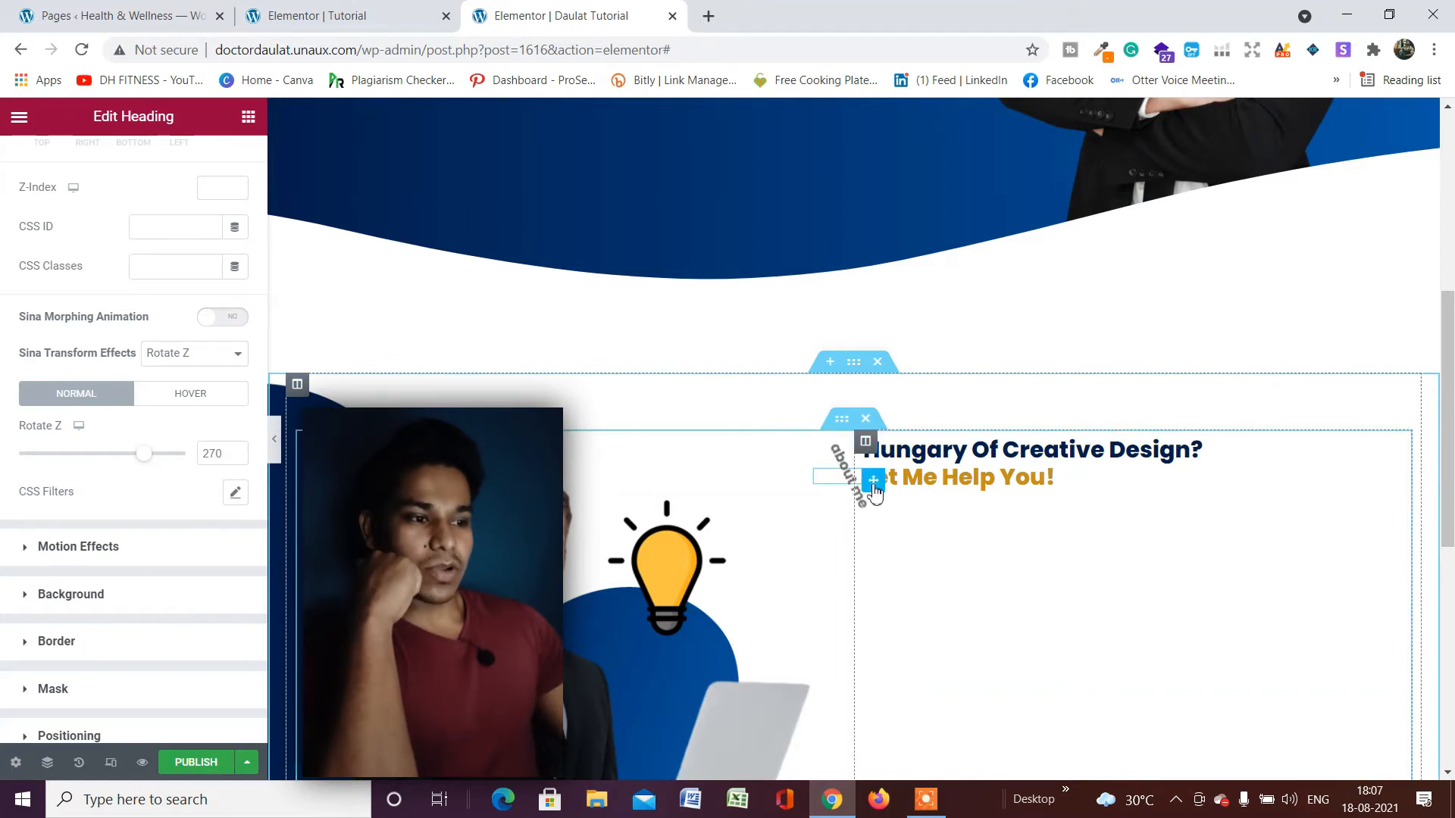
# Try a slightly larger vertical offset for the rotated "about me" heading, then restore it to 42 px.
pyautogui.scroll(-3, 867, 529)
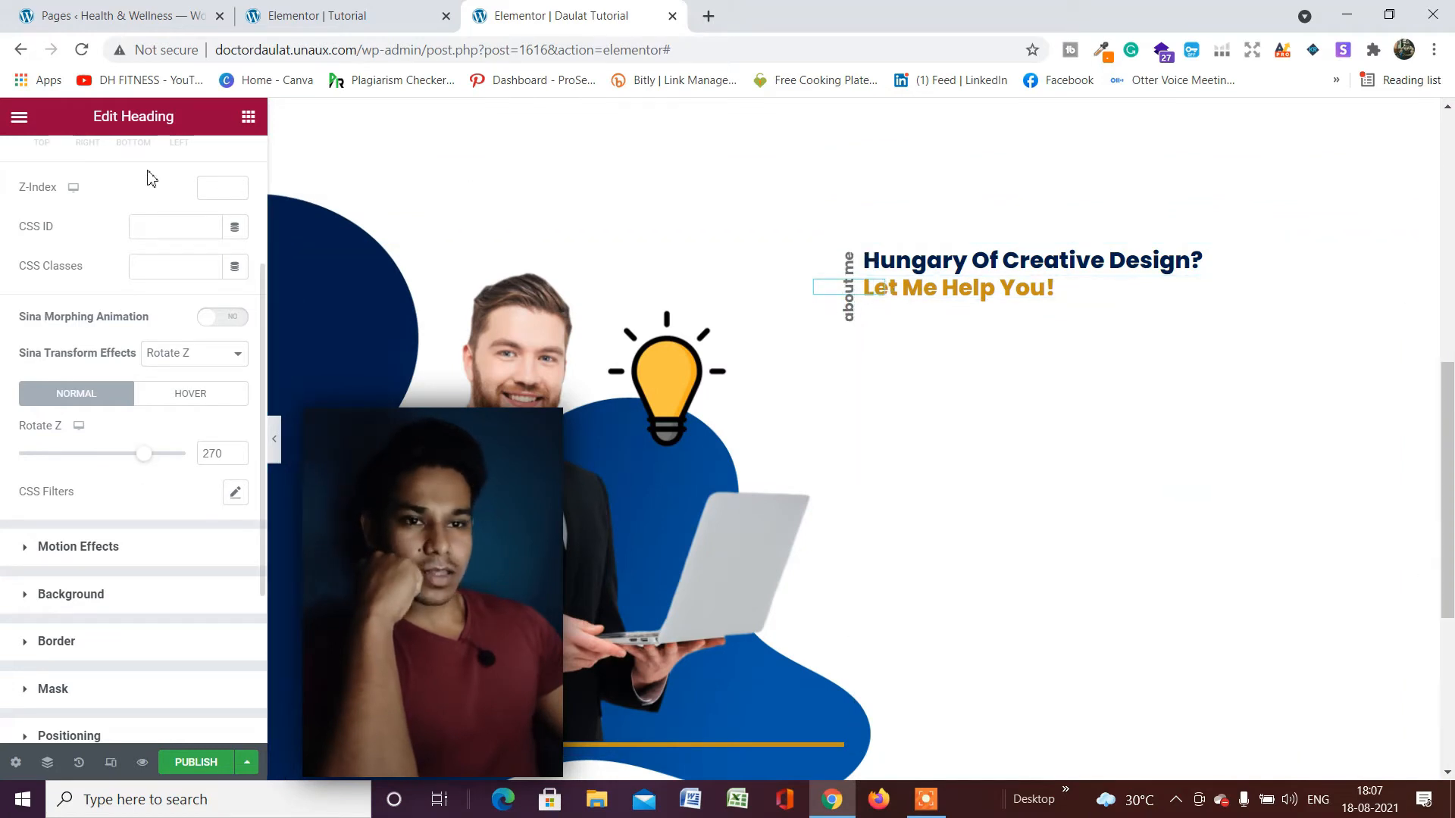
pyautogui.scroll(3, 144, 182)
pyautogui.scroll(-6, 130, 306)
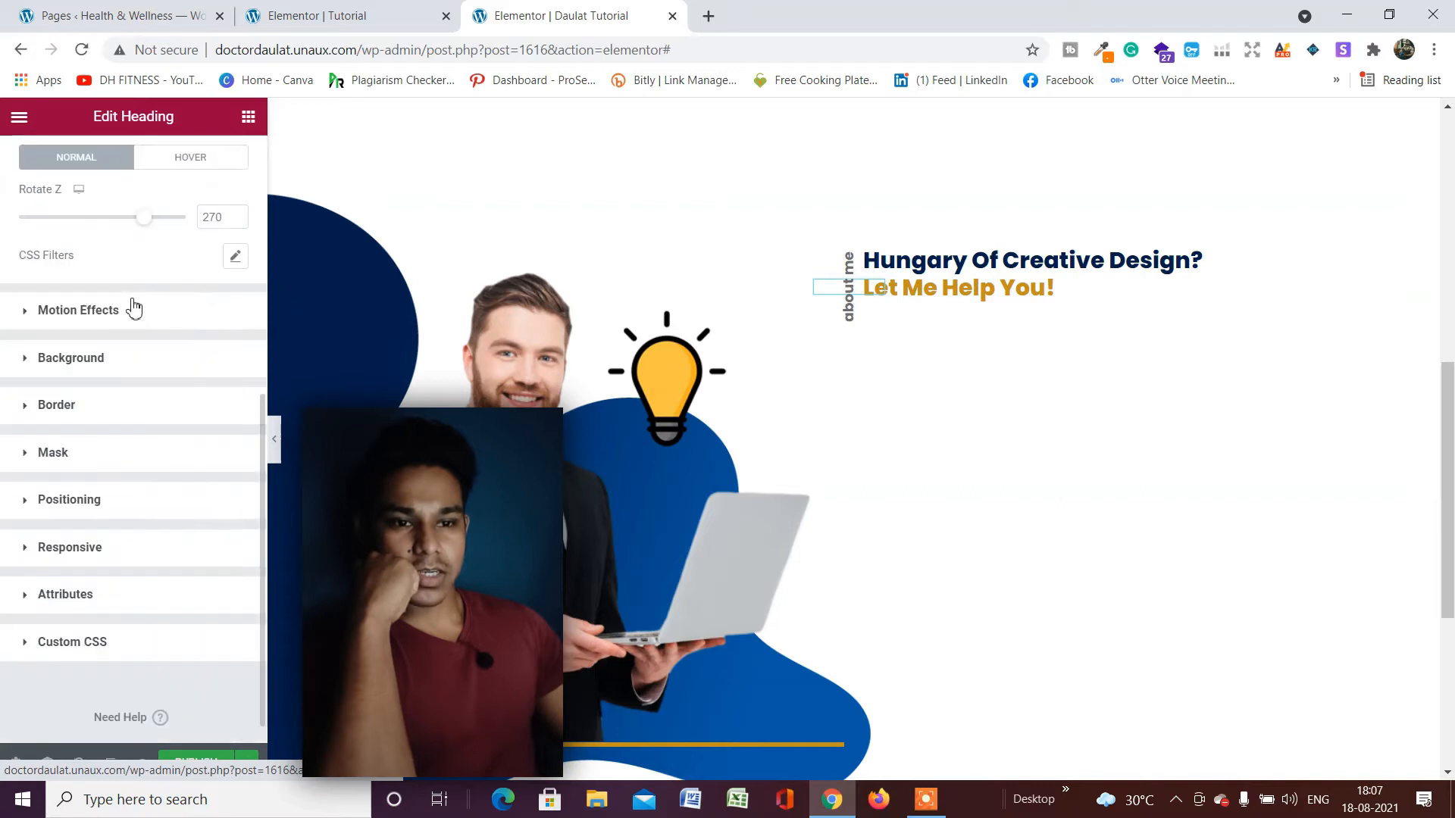
pyautogui.click(109, 469)
pyautogui.scroll(-4, 195, 493)
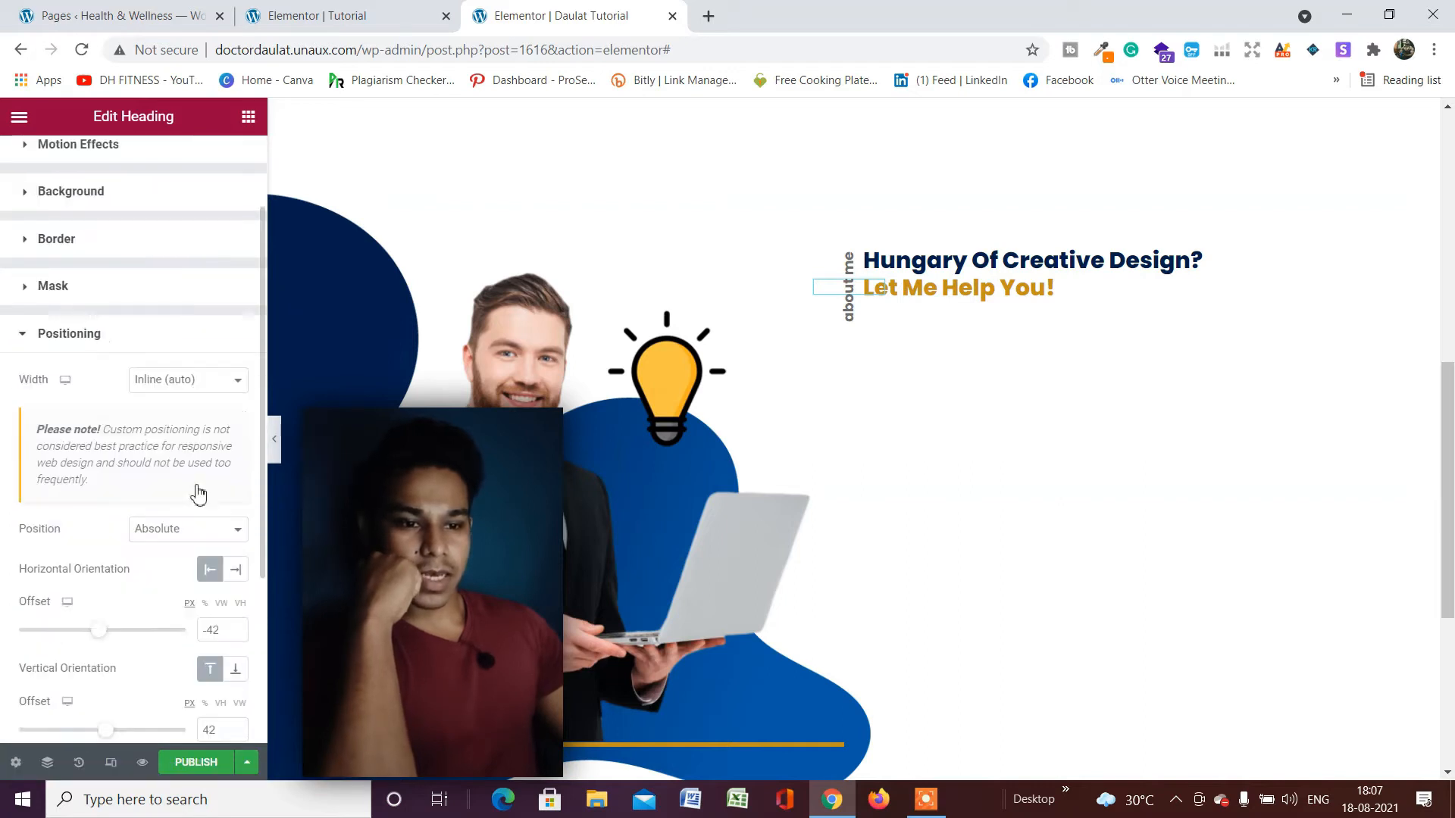
pyautogui.click(238, 463)
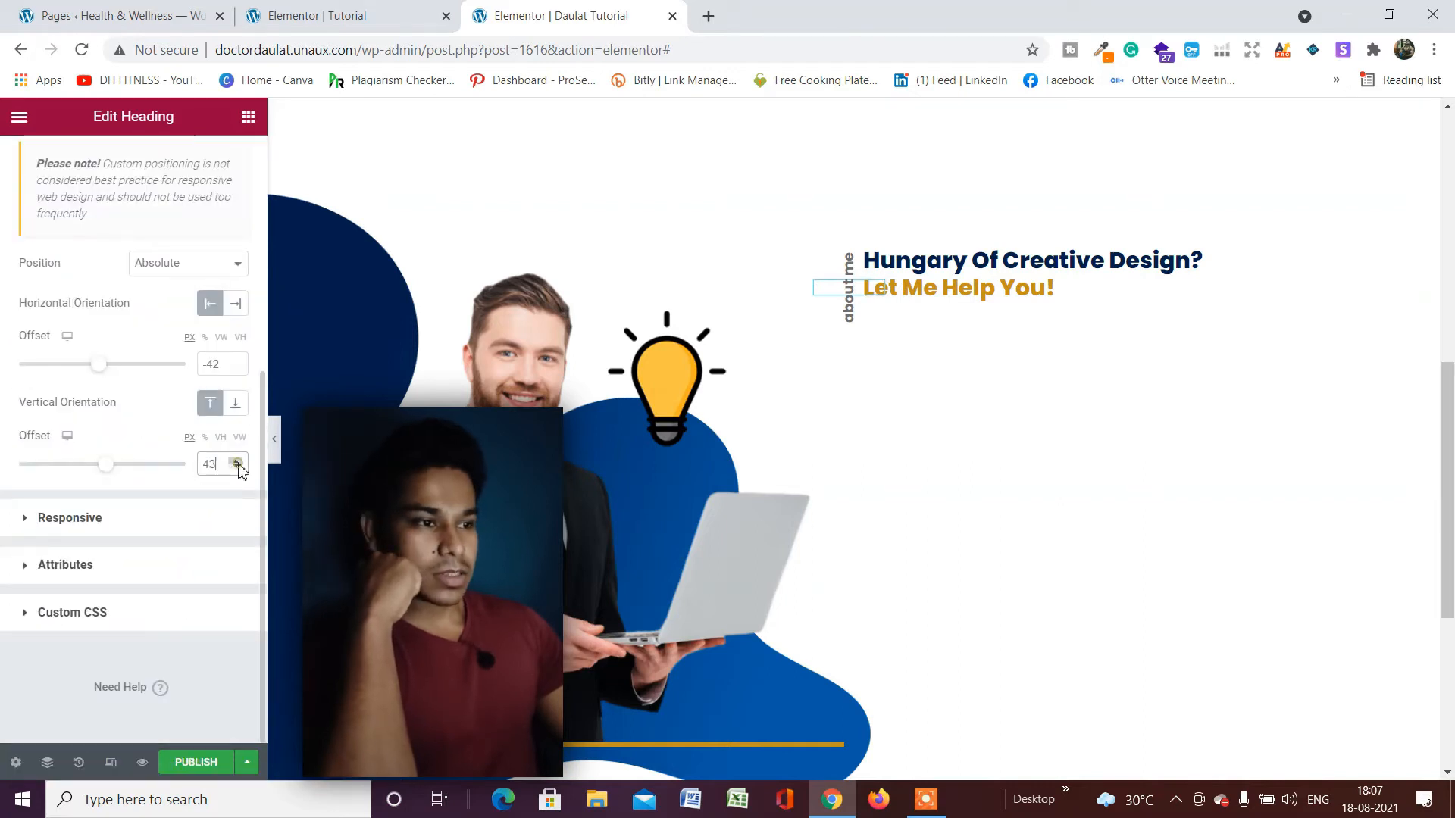
pyautogui.click(237, 463)
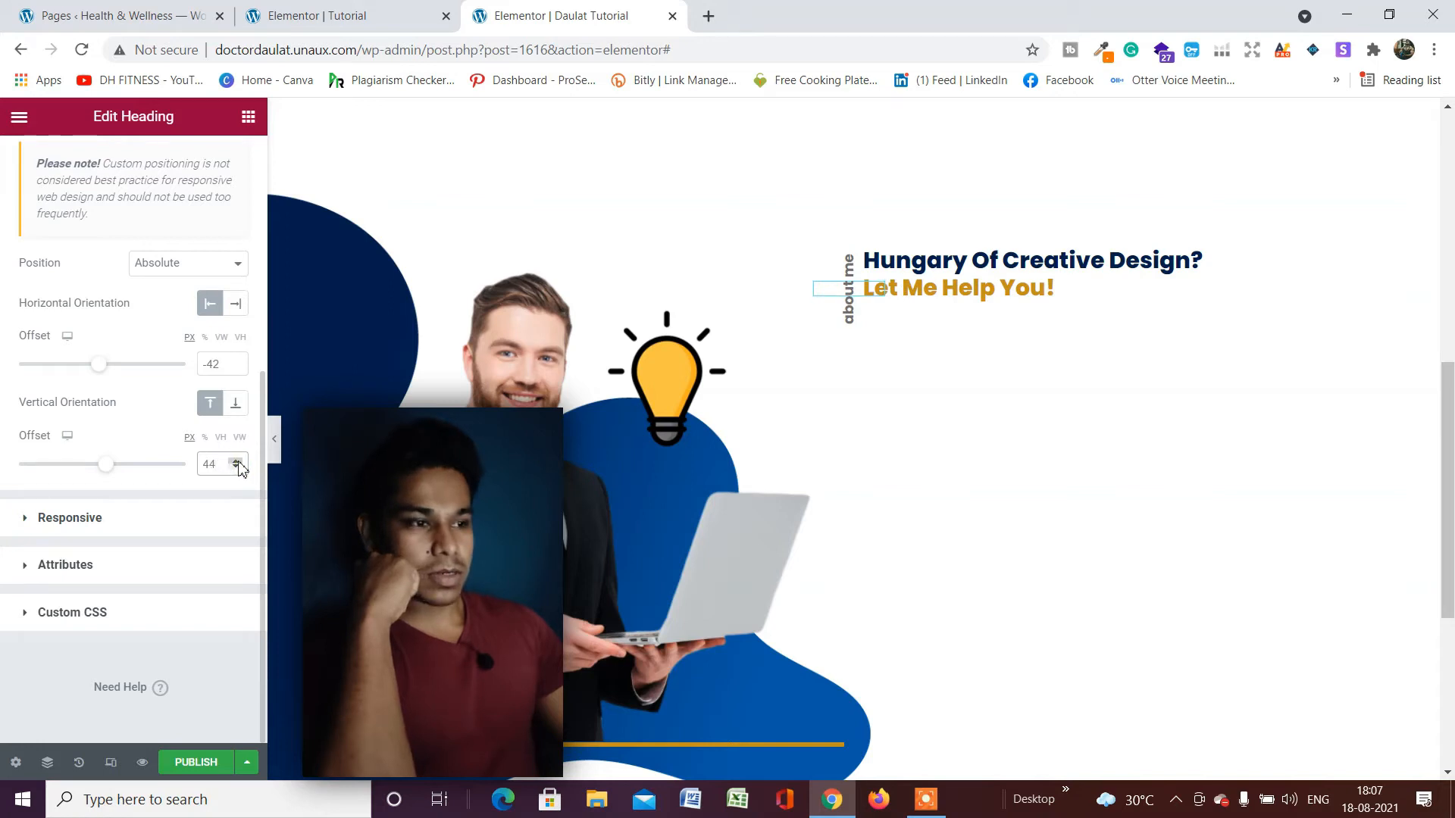
pyautogui.click(236, 462)
pyautogui.click(237, 468)
pyautogui.click(237, 469)
pyautogui.click(237, 468)
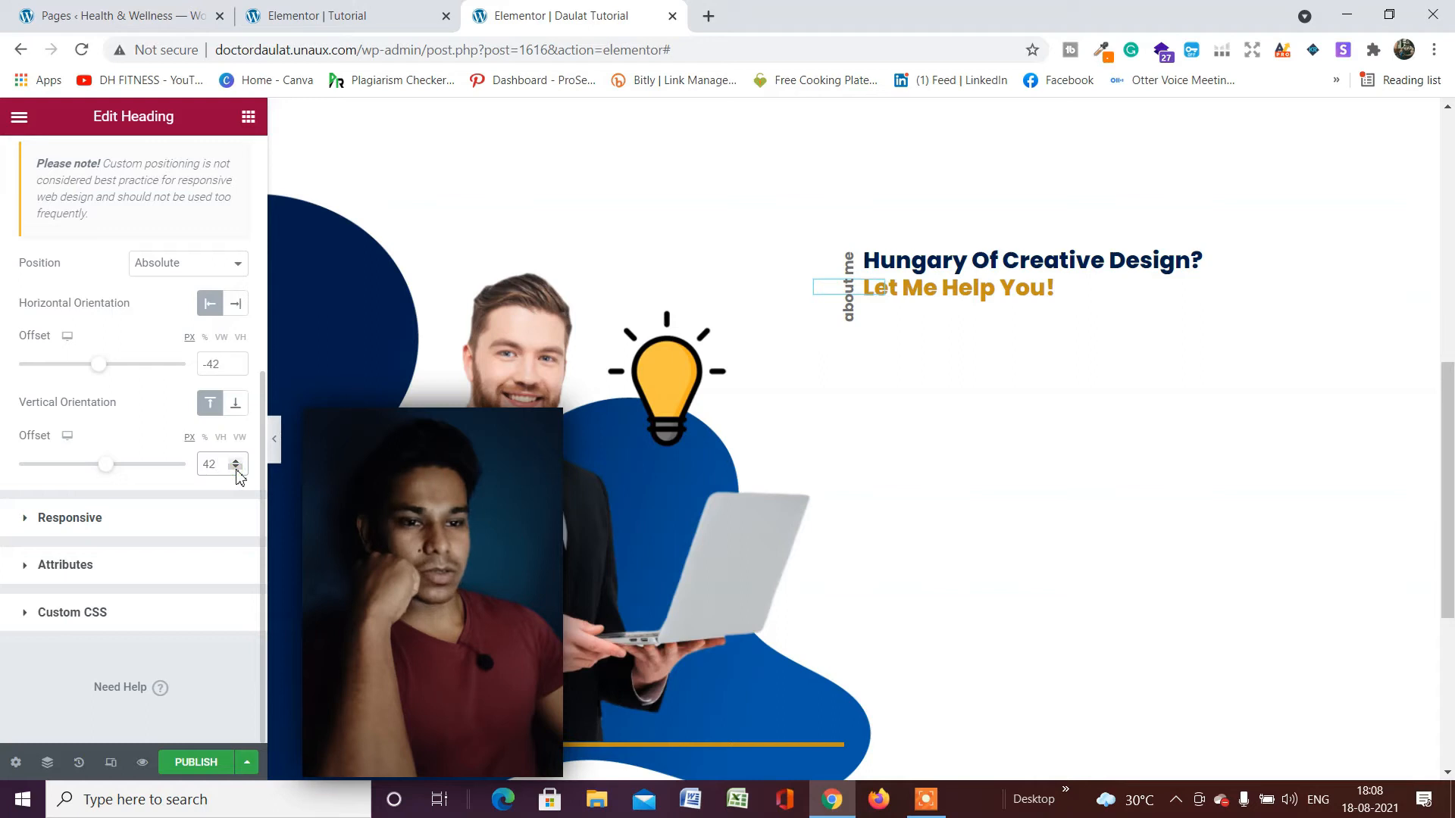
# Set the rotated "about me" heading's horizontal offset to -39 px.
pyautogui.click(235, 370)
pyautogui.click(237, 369)
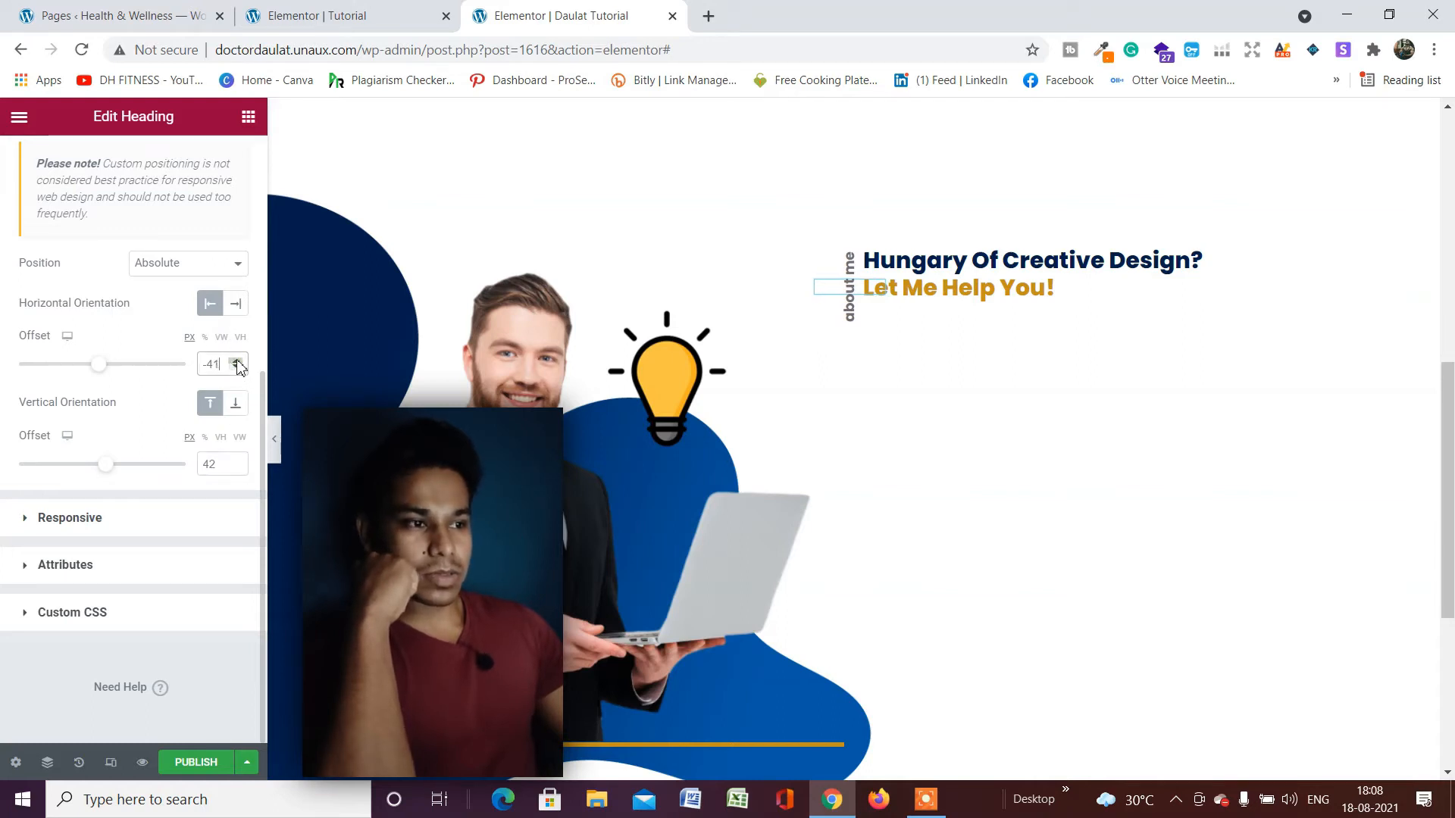
pyautogui.click(237, 362)
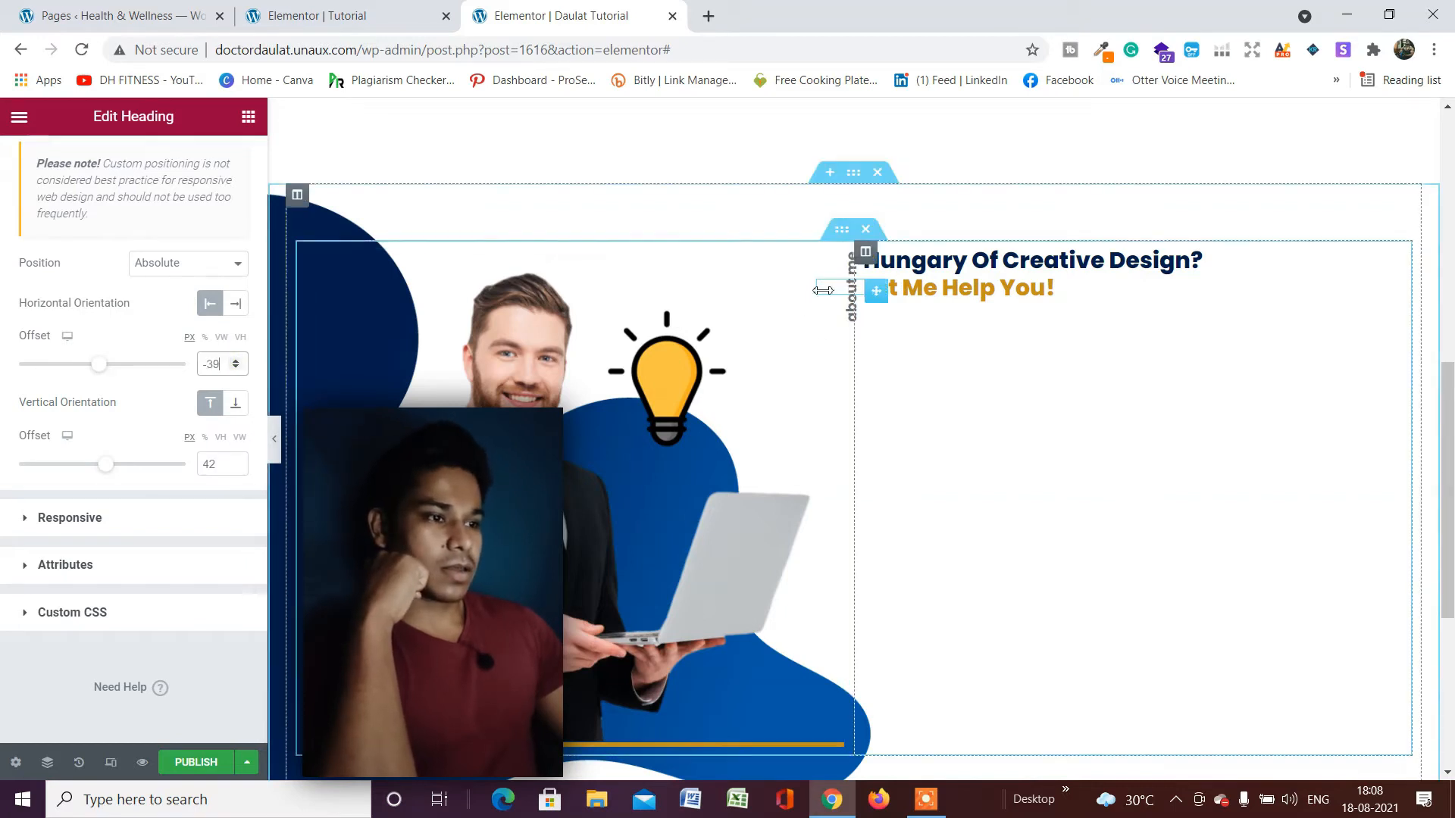
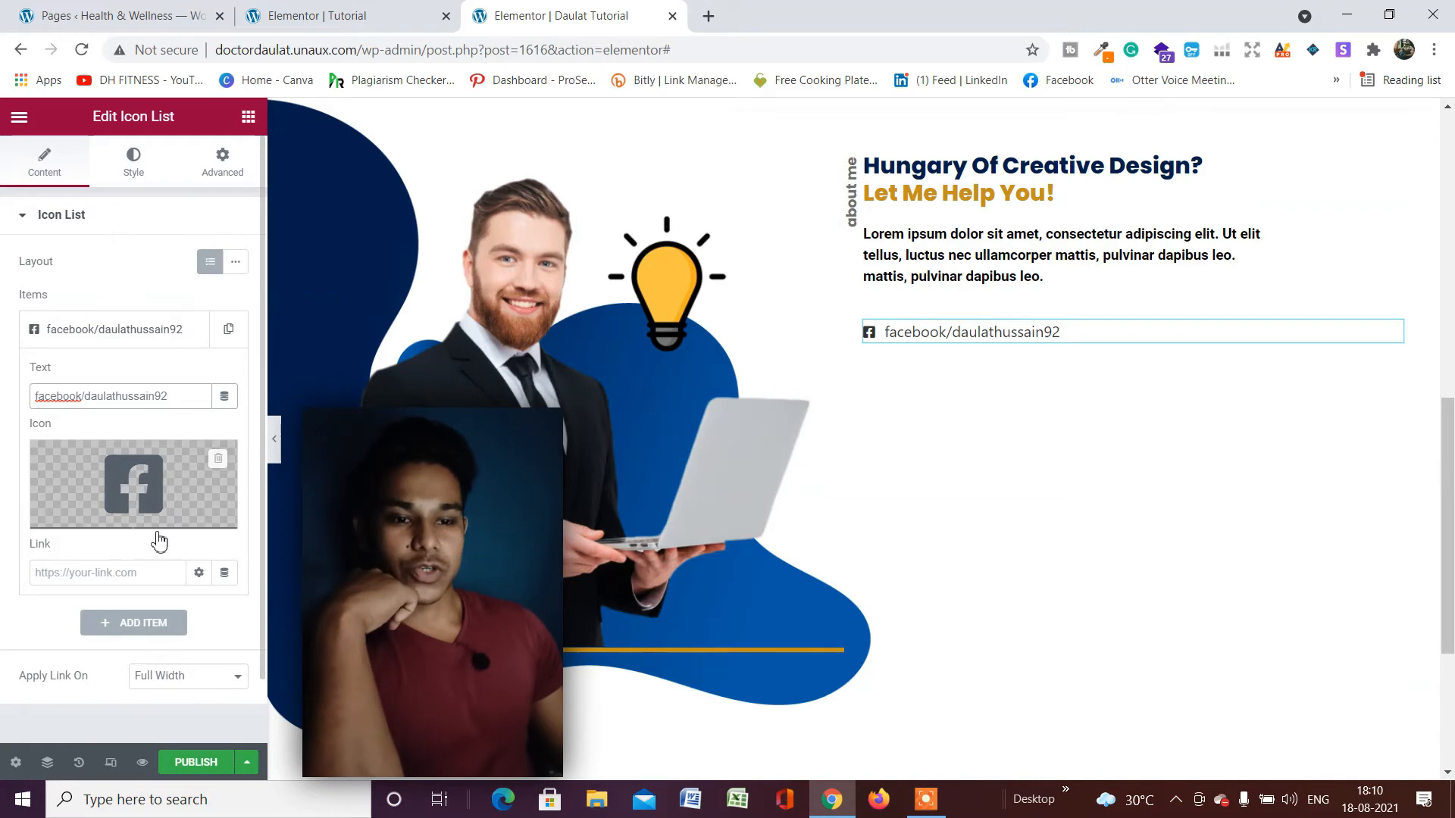
# Set the icon list's space between items to 0 and its text color to the global Secondary color.
pyautogui.click(134, 165)
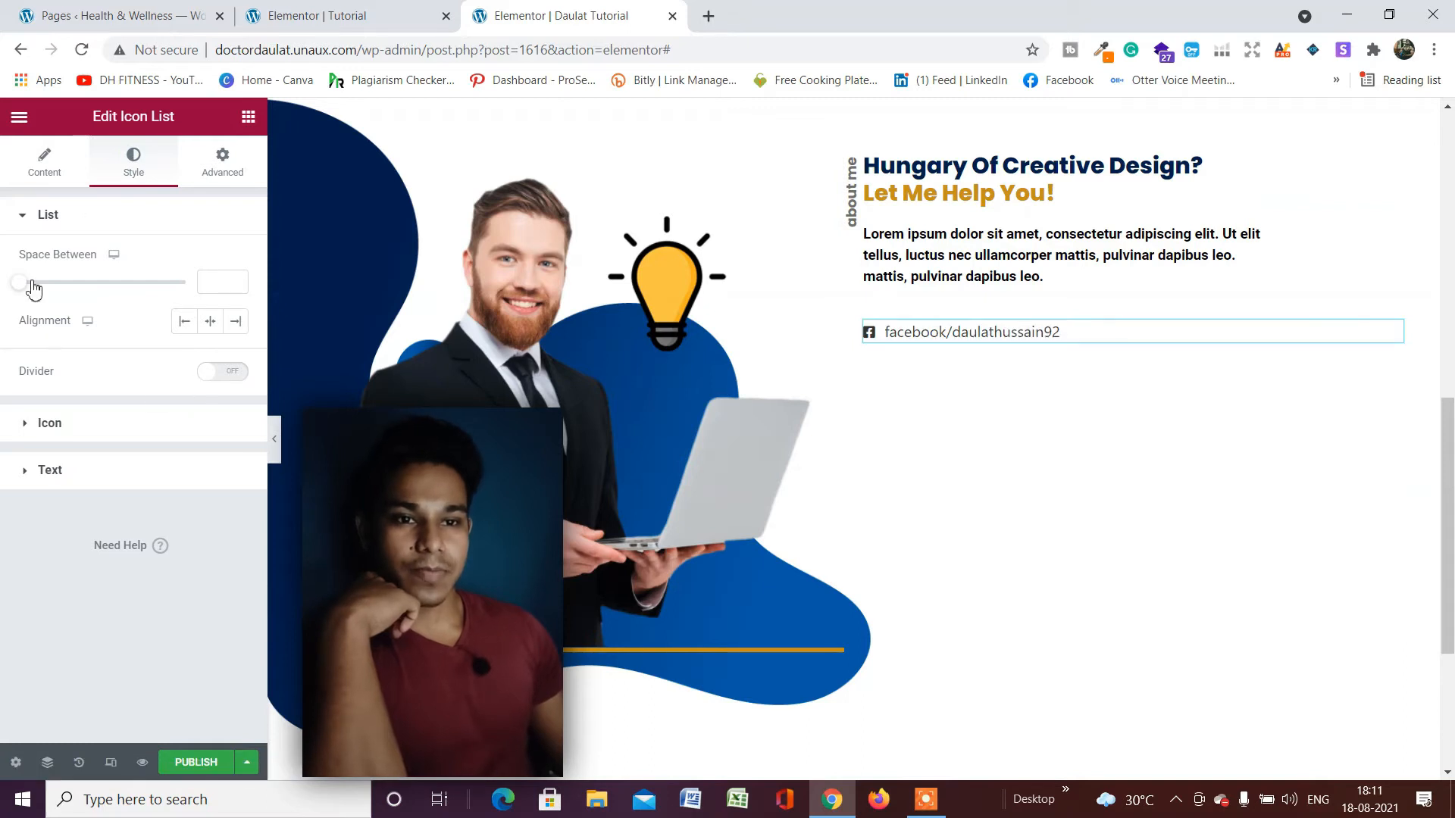
pyautogui.moveTo(27, 291); pyautogui.dragTo(72, 295)
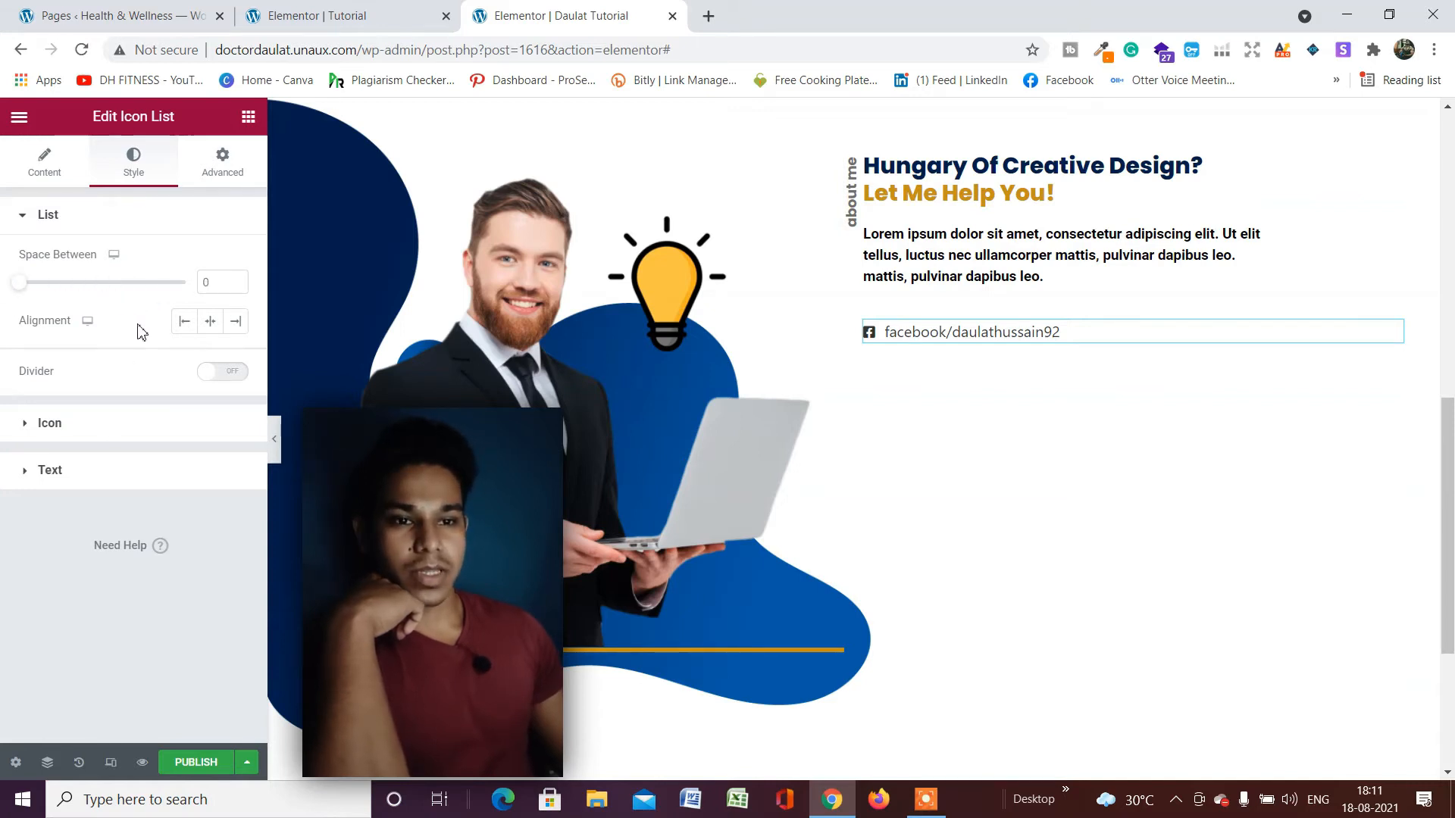
pyautogui.click(113, 471)
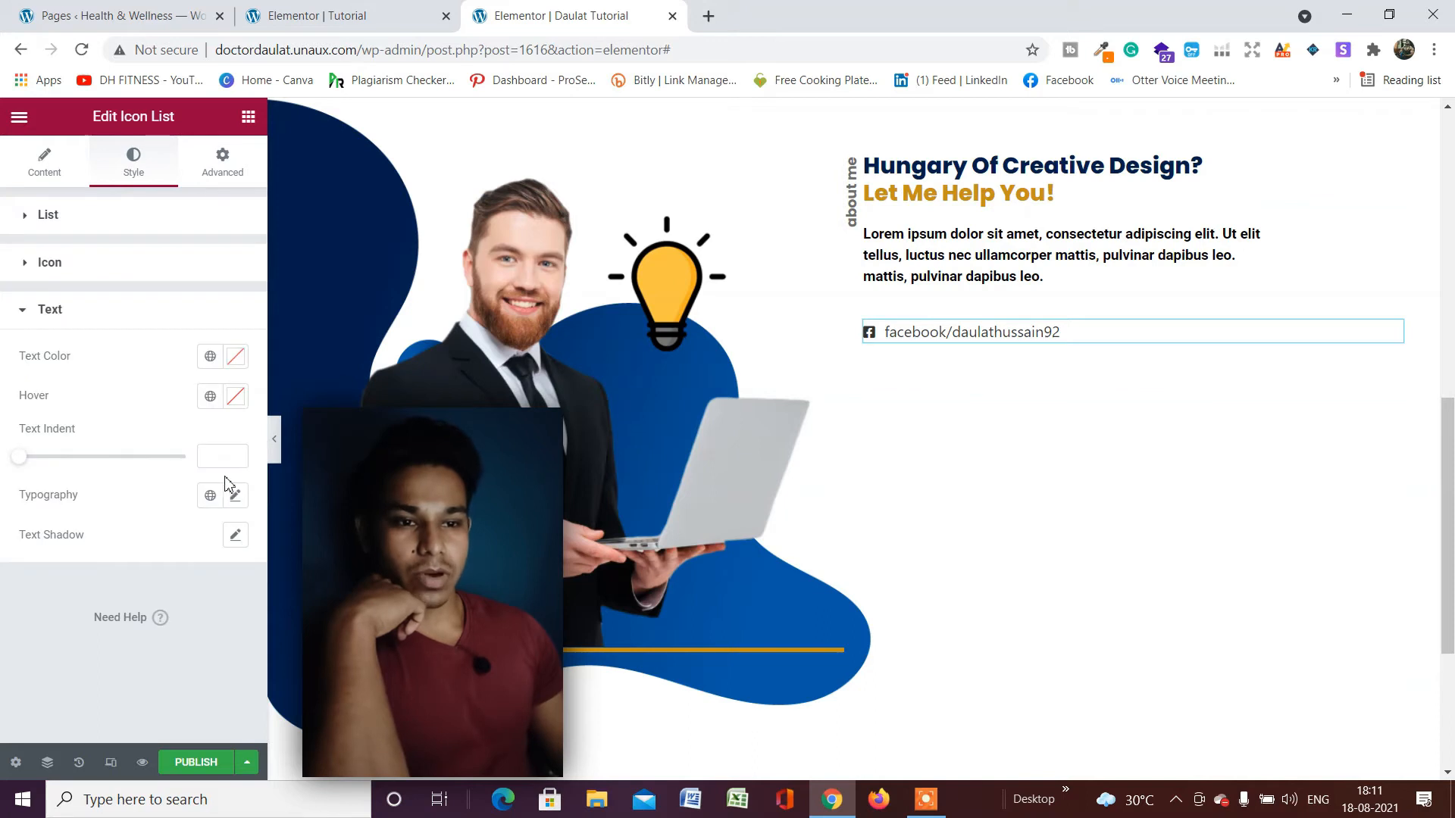
pyautogui.click(236, 361)
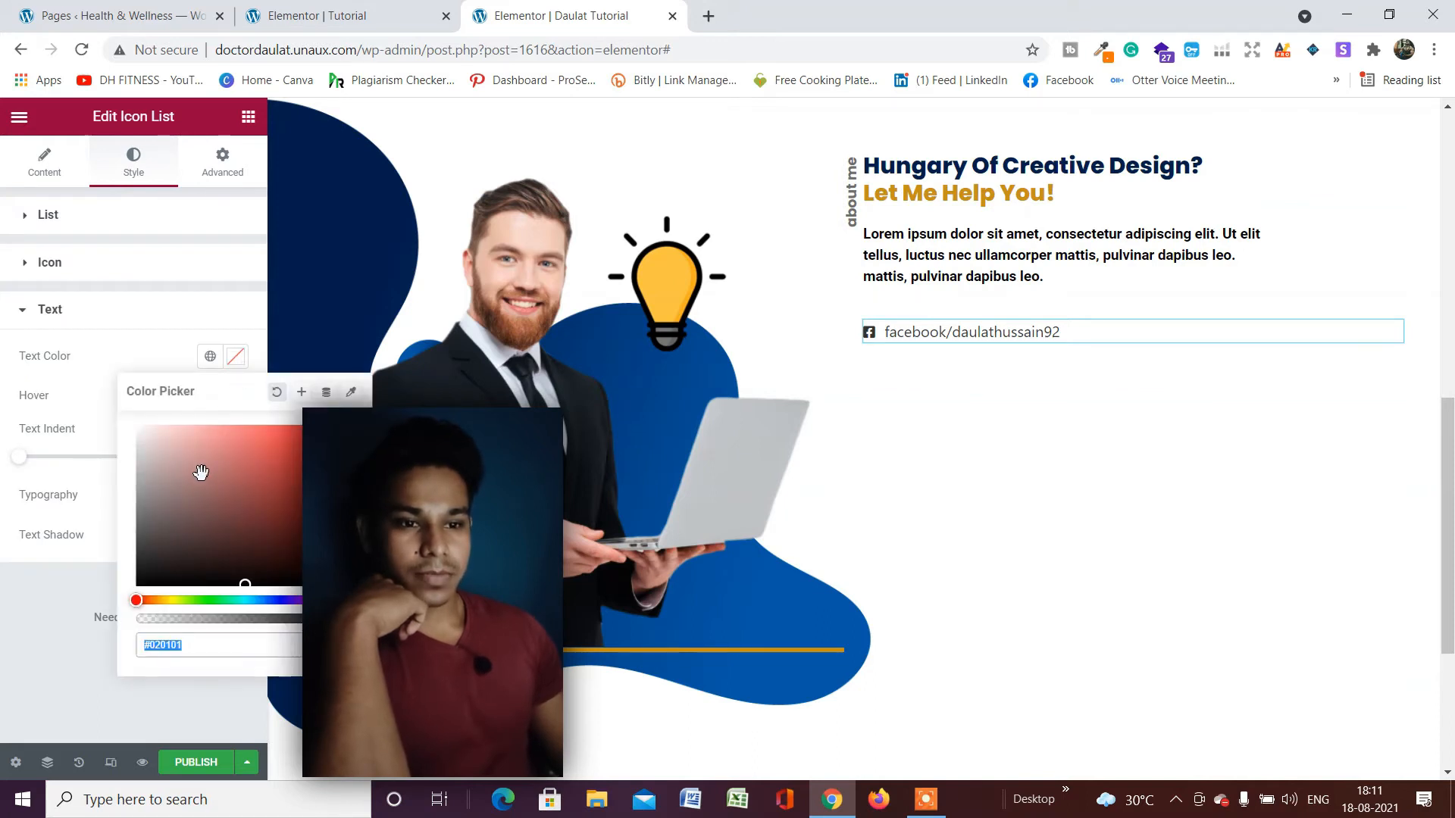
pyautogui.click(210, 357)
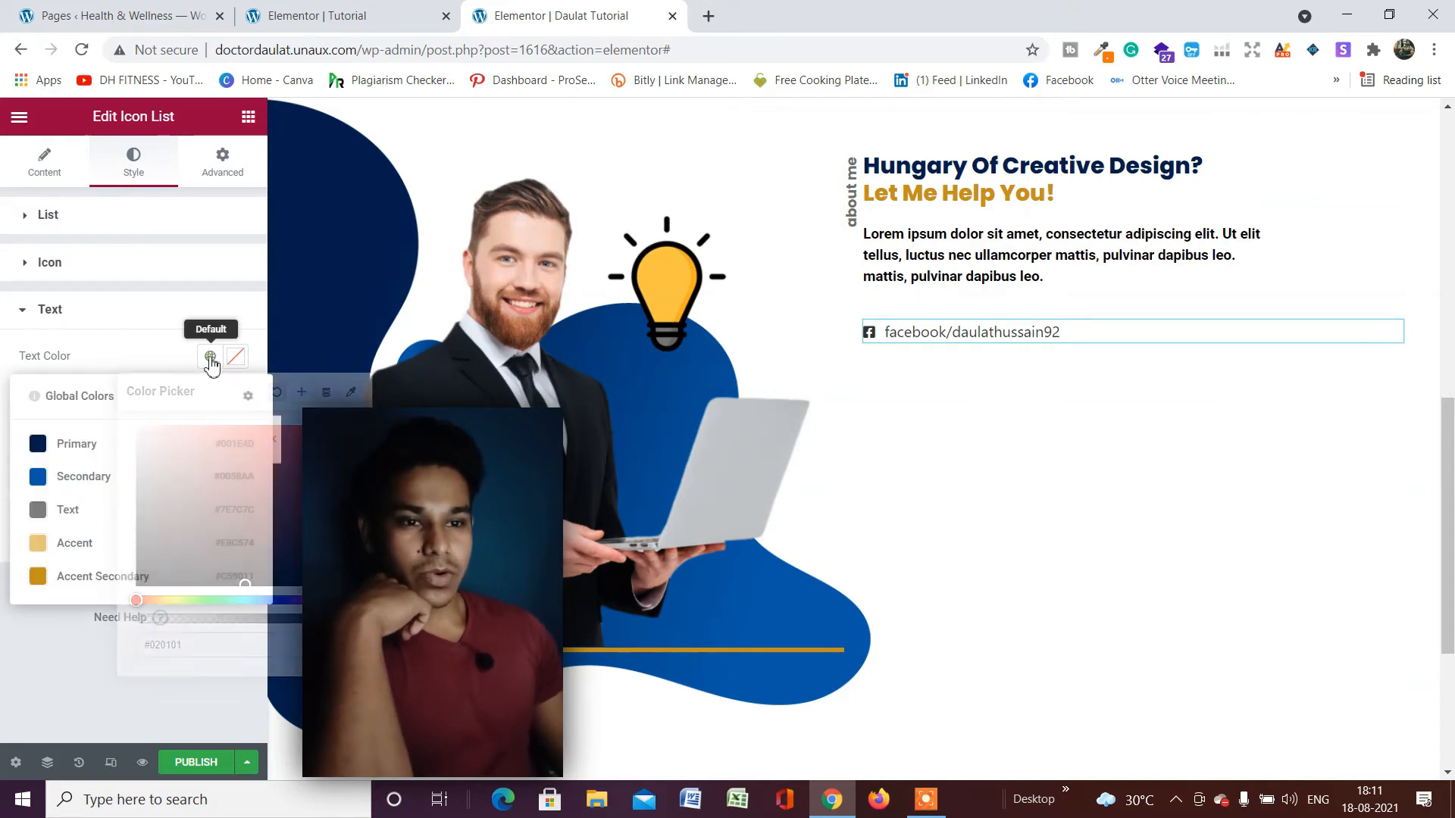
pyautogui.click(109, 477)
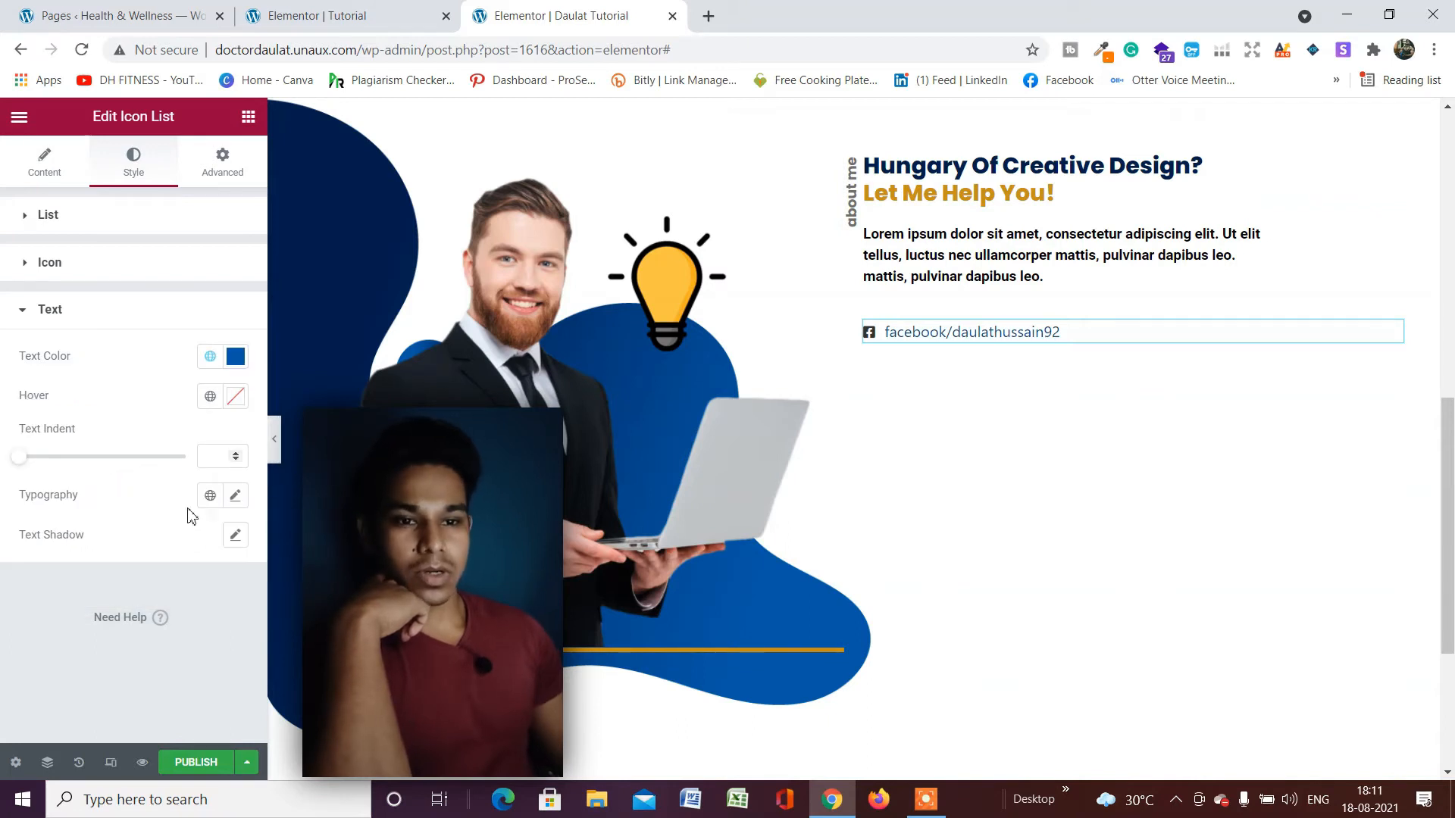
# Set the icon list text's font family to Poppins.
pyautogui.click(237, 500)
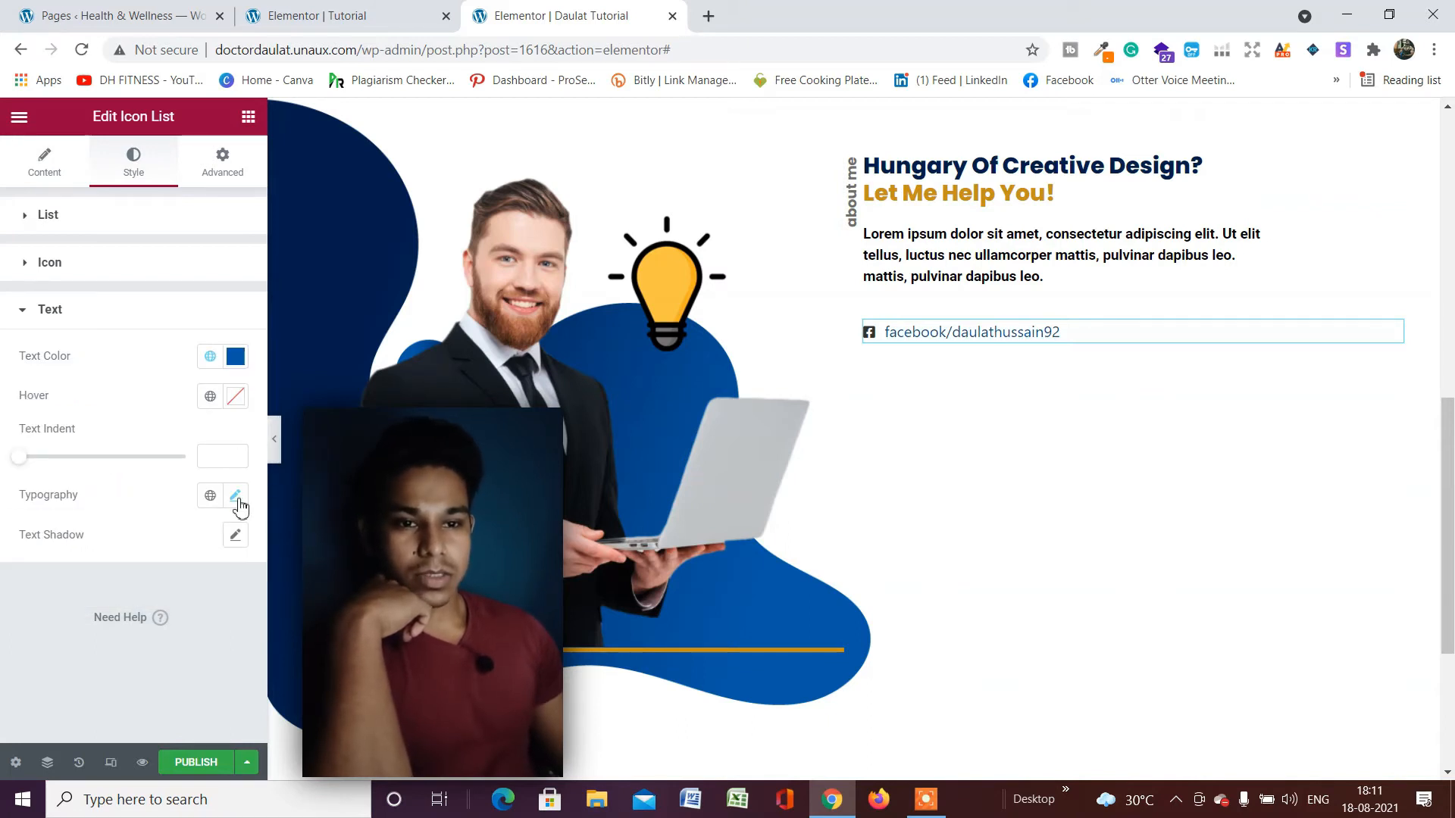
pyautogui.click(237, 498)
pyautogui.scroll(-3, 224, 519)
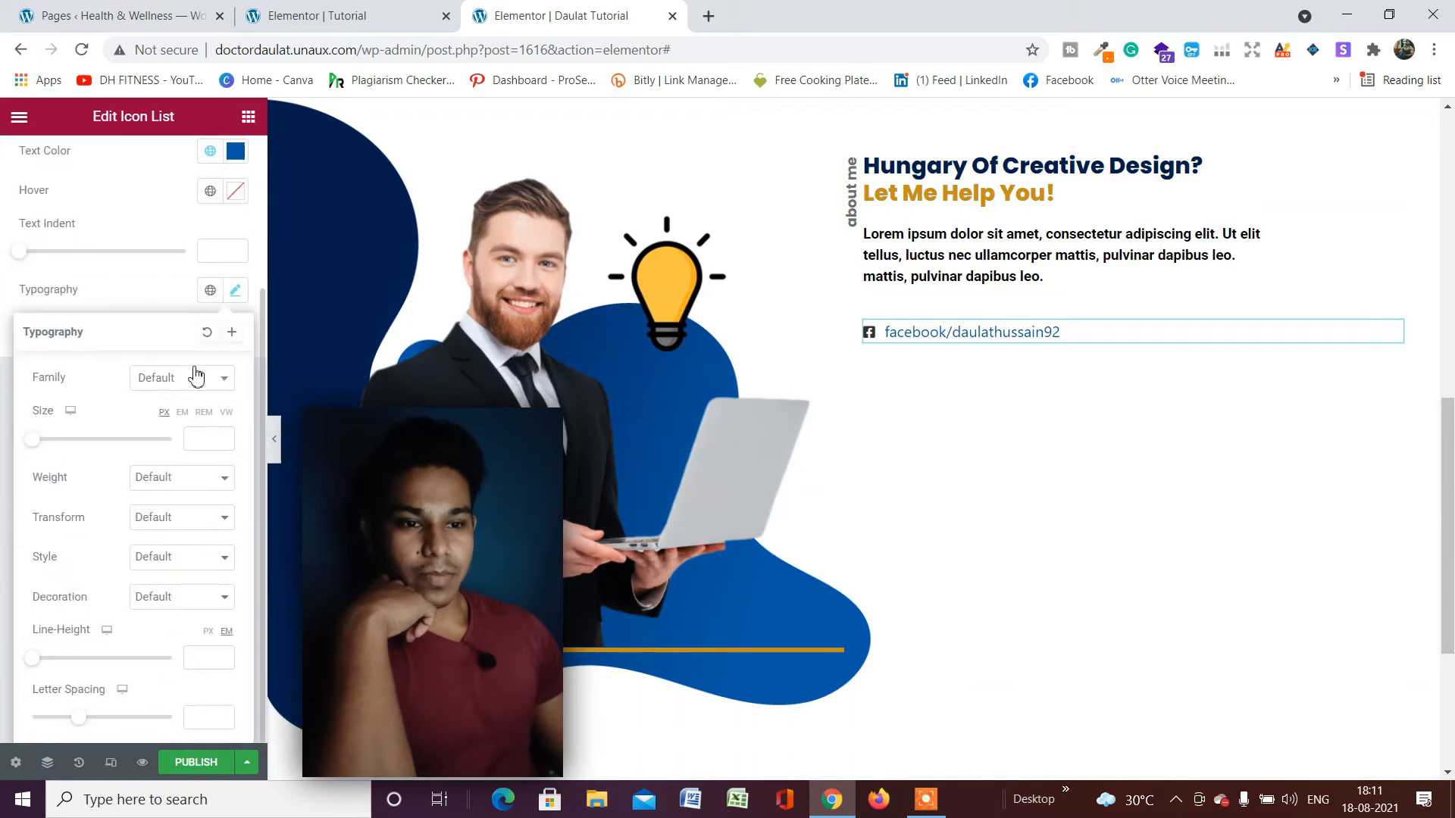
pyautogui.click(187, 379)
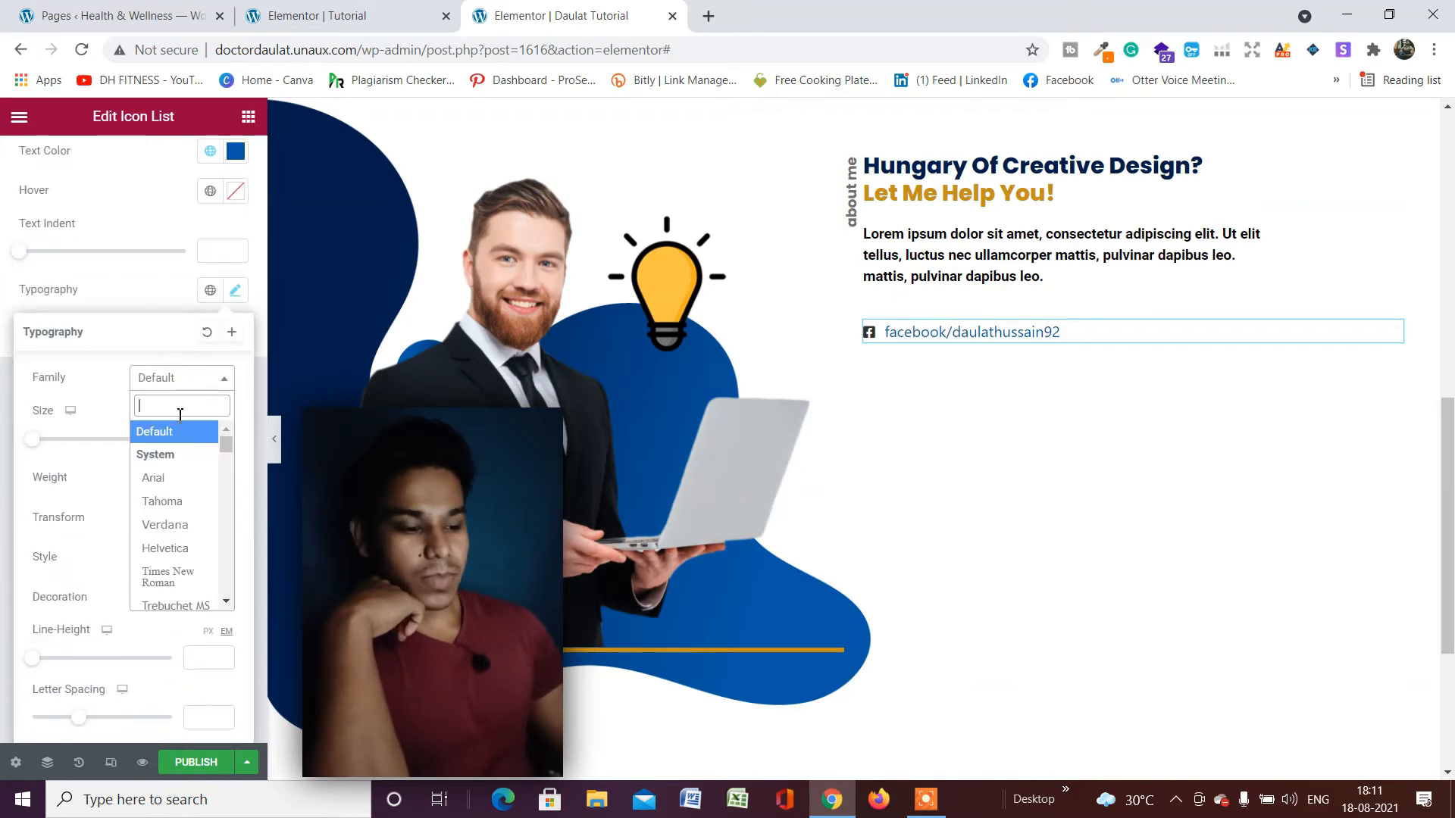
pyautogui.write('popp')
pyautogui.press('Return')
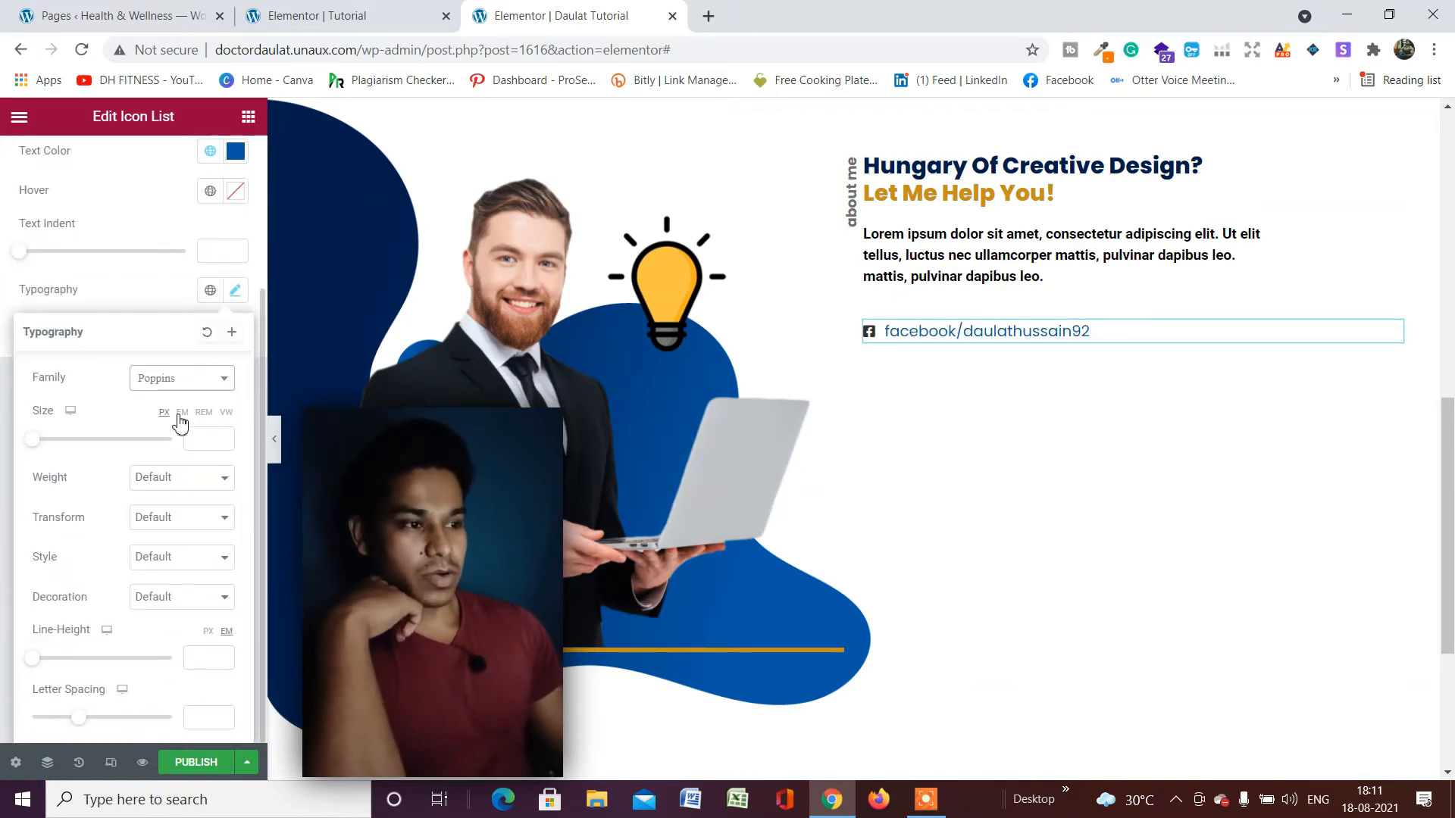
# Try font weights 500 and 700 on the icon list text, then set the weight to 600.
pyautogui.click(162, 485)
pyautogui.click(168, 487)
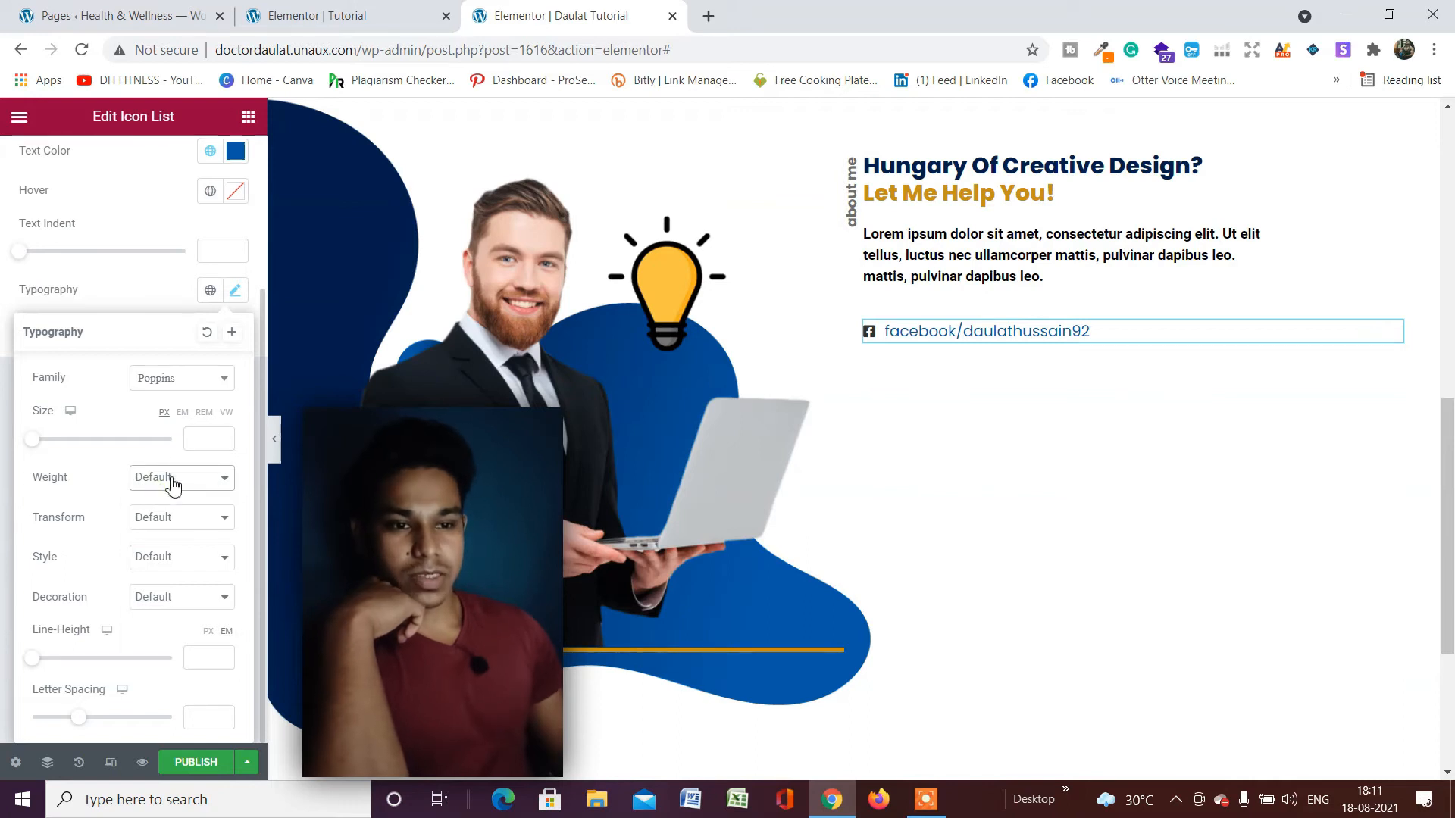
pyautogui.click(171, 479)
pyautogui.click(174, 556)
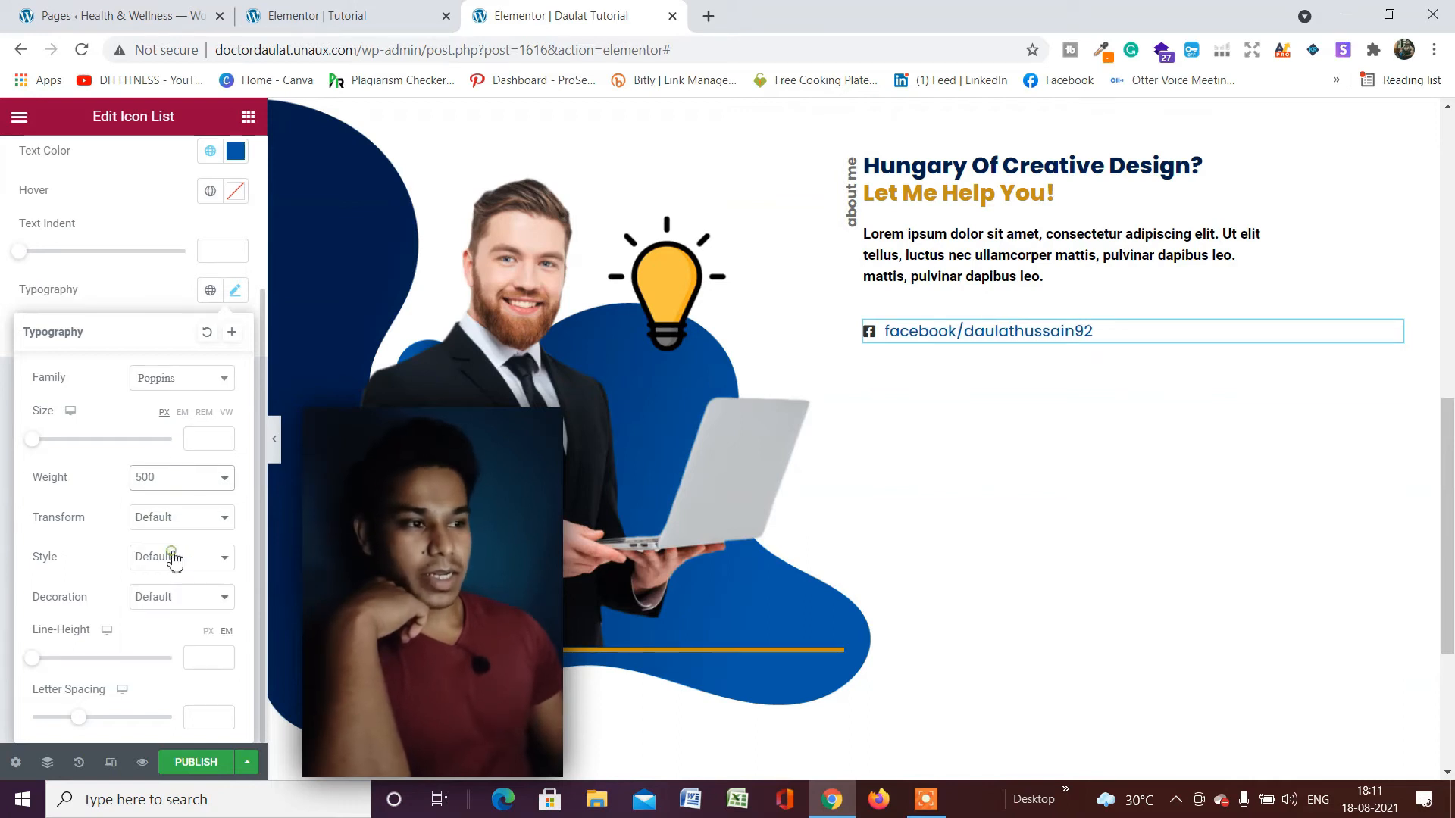
pyautogui.click(195, 484)
pyautogui.click(195, 583)
pyautogui.click(198, 596)
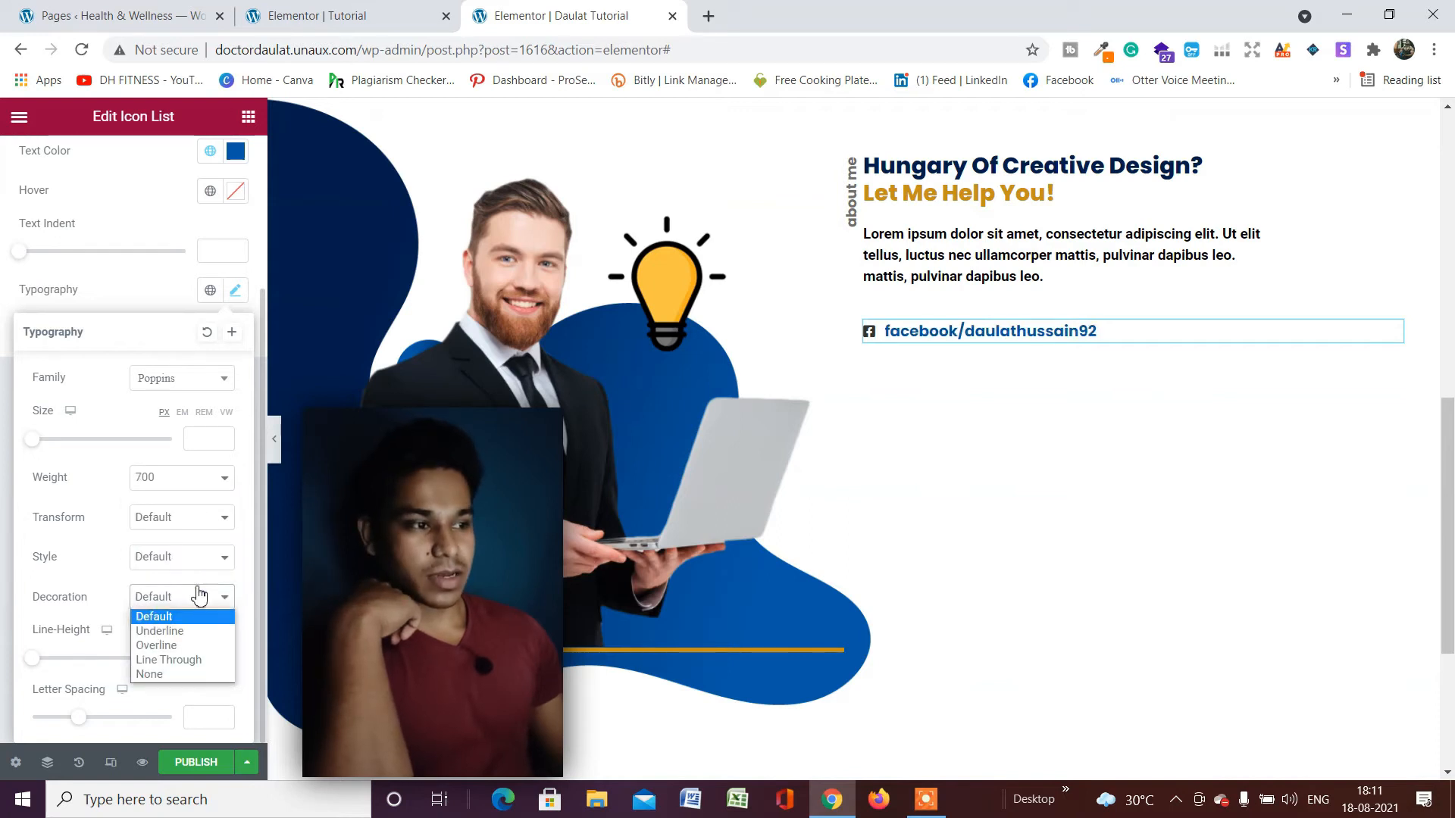
pyautogui.click(175, 482)
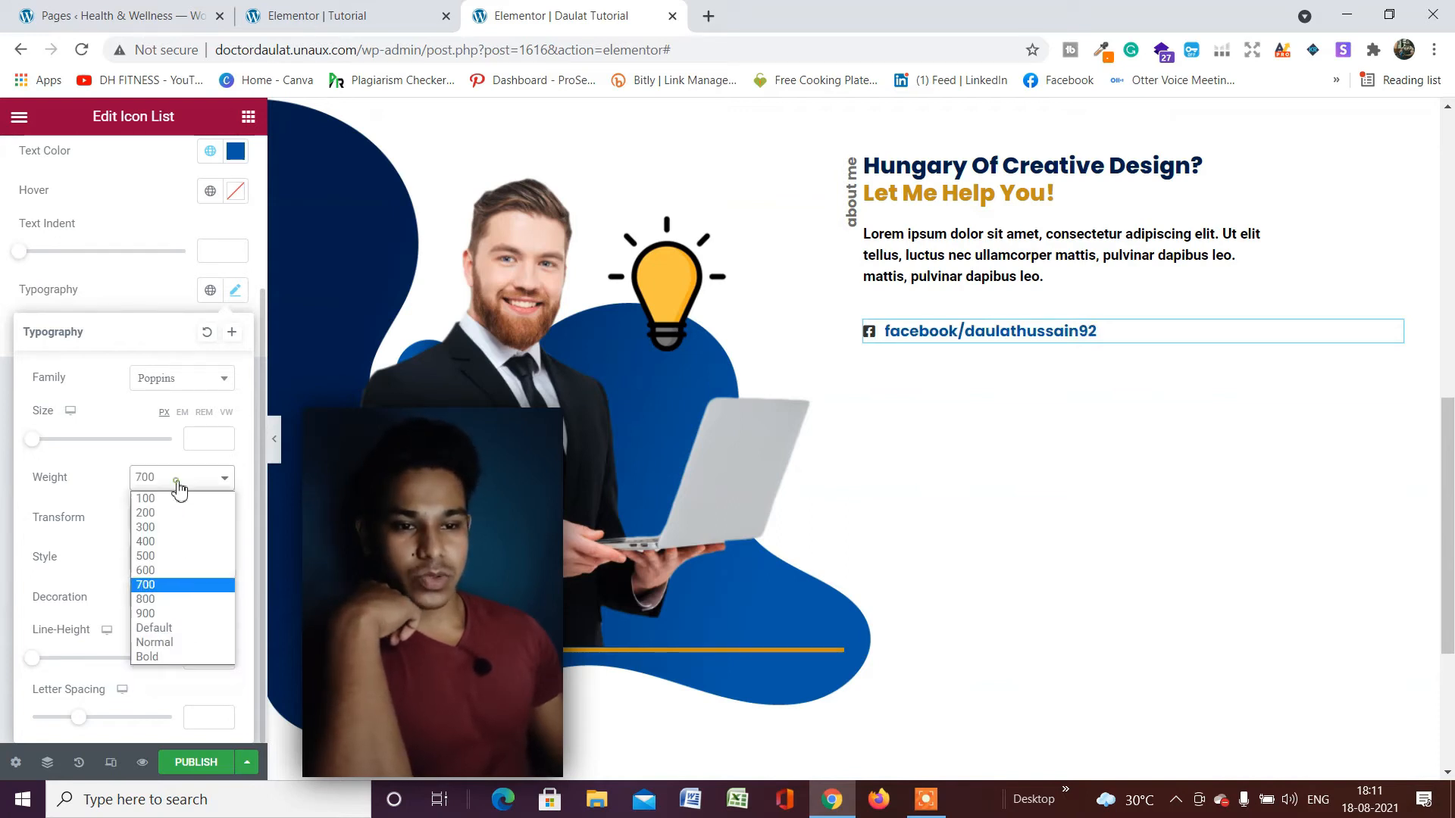
pyautogui.click(182, 572)
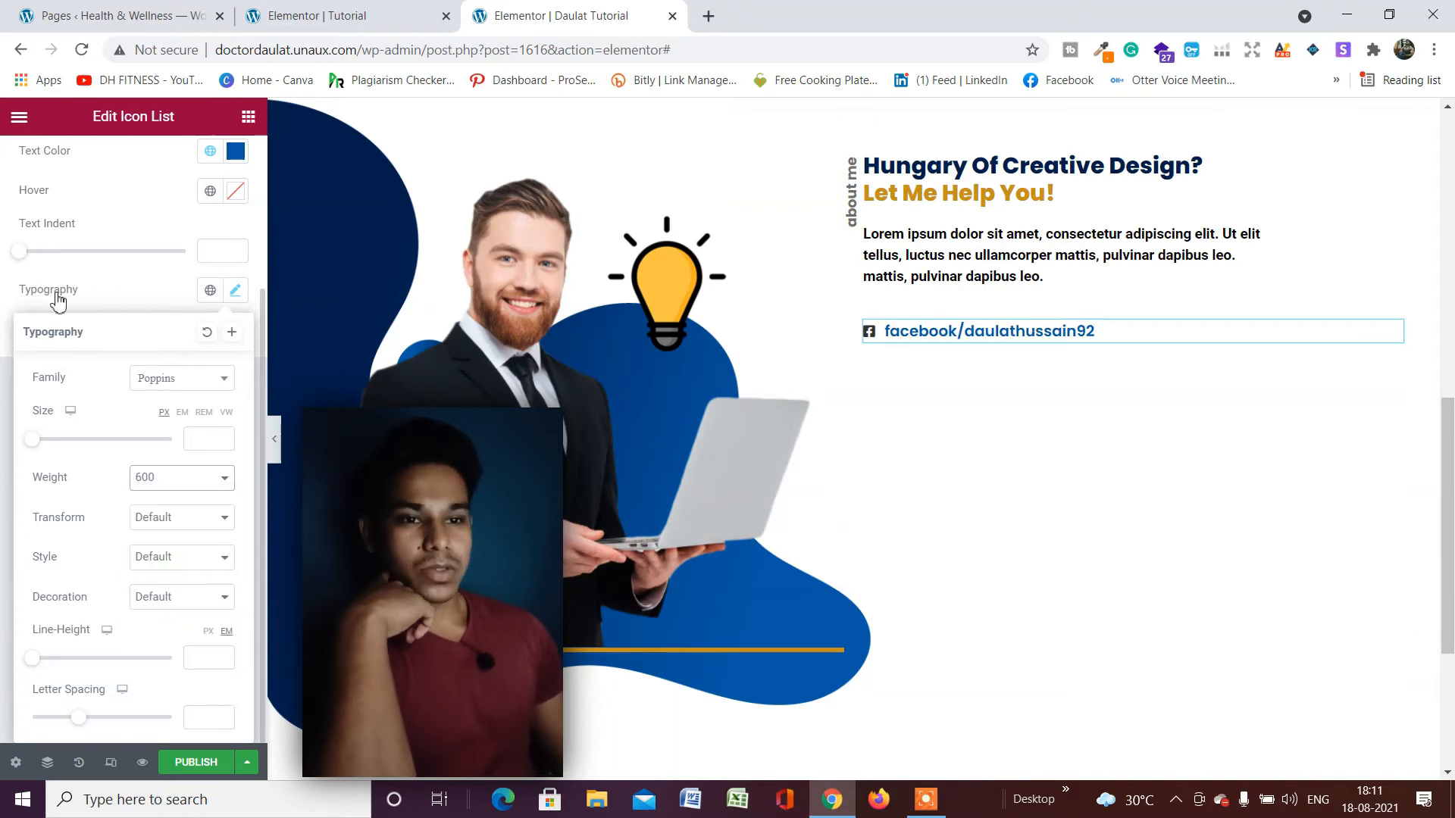
pyautogui.click(100, 277)
# Apply the global Secondary color to the Facebook icon in the list.
pyautogui.scroll(3, 129, 363)
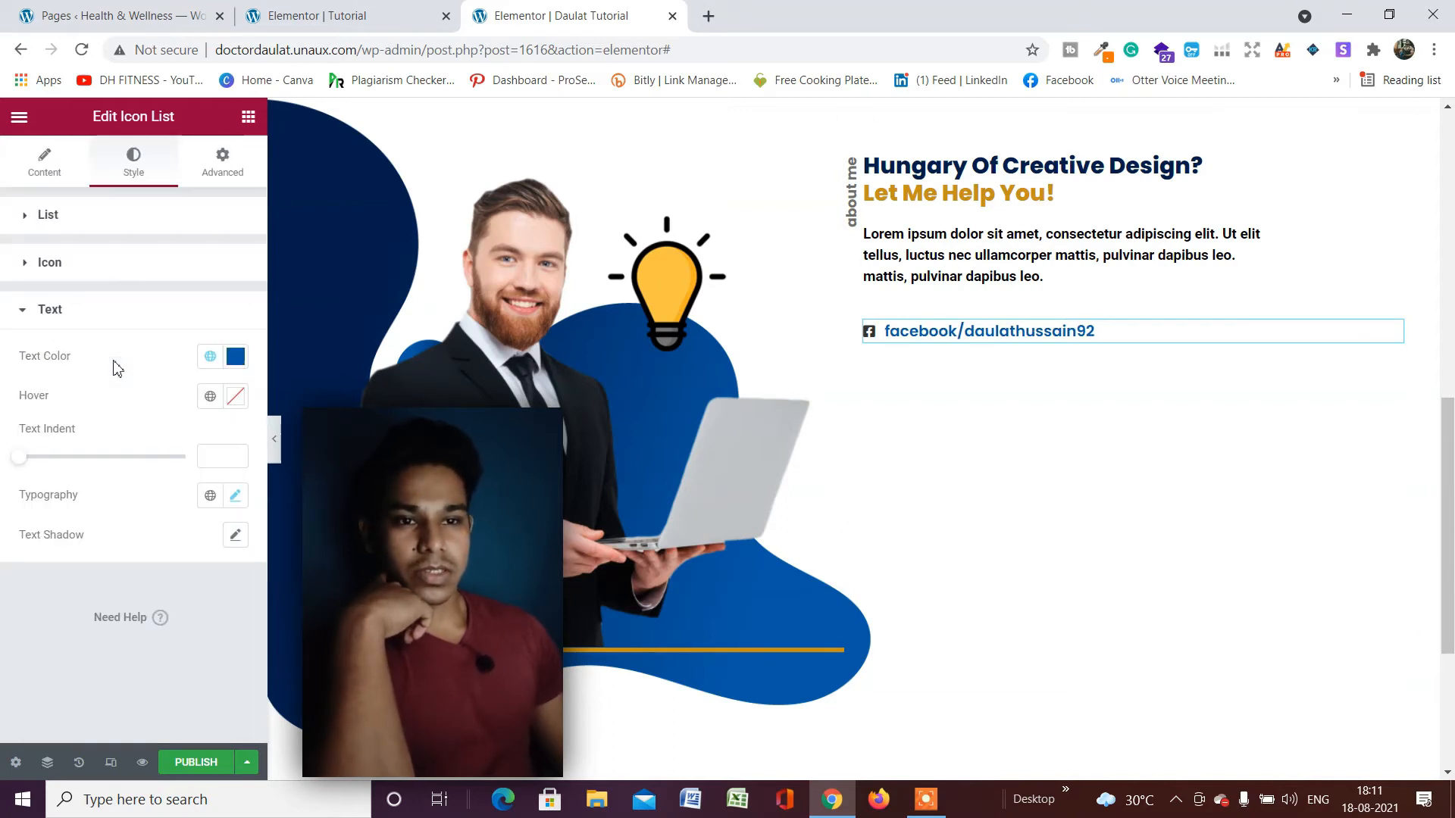
pyautogui.click(99, 273)
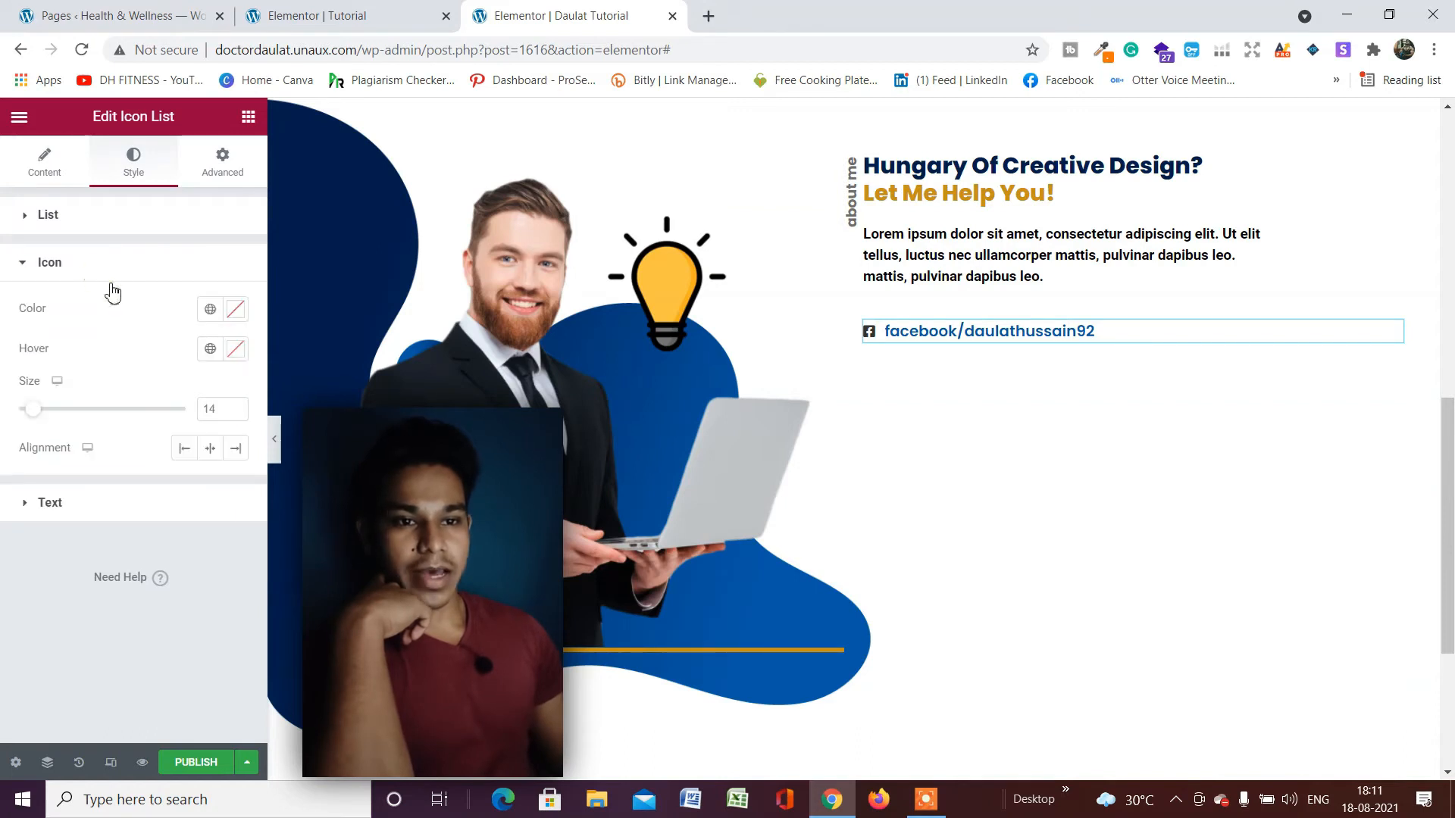
pyautogui.click(234, 319)
pyautogui.click(211, 309)
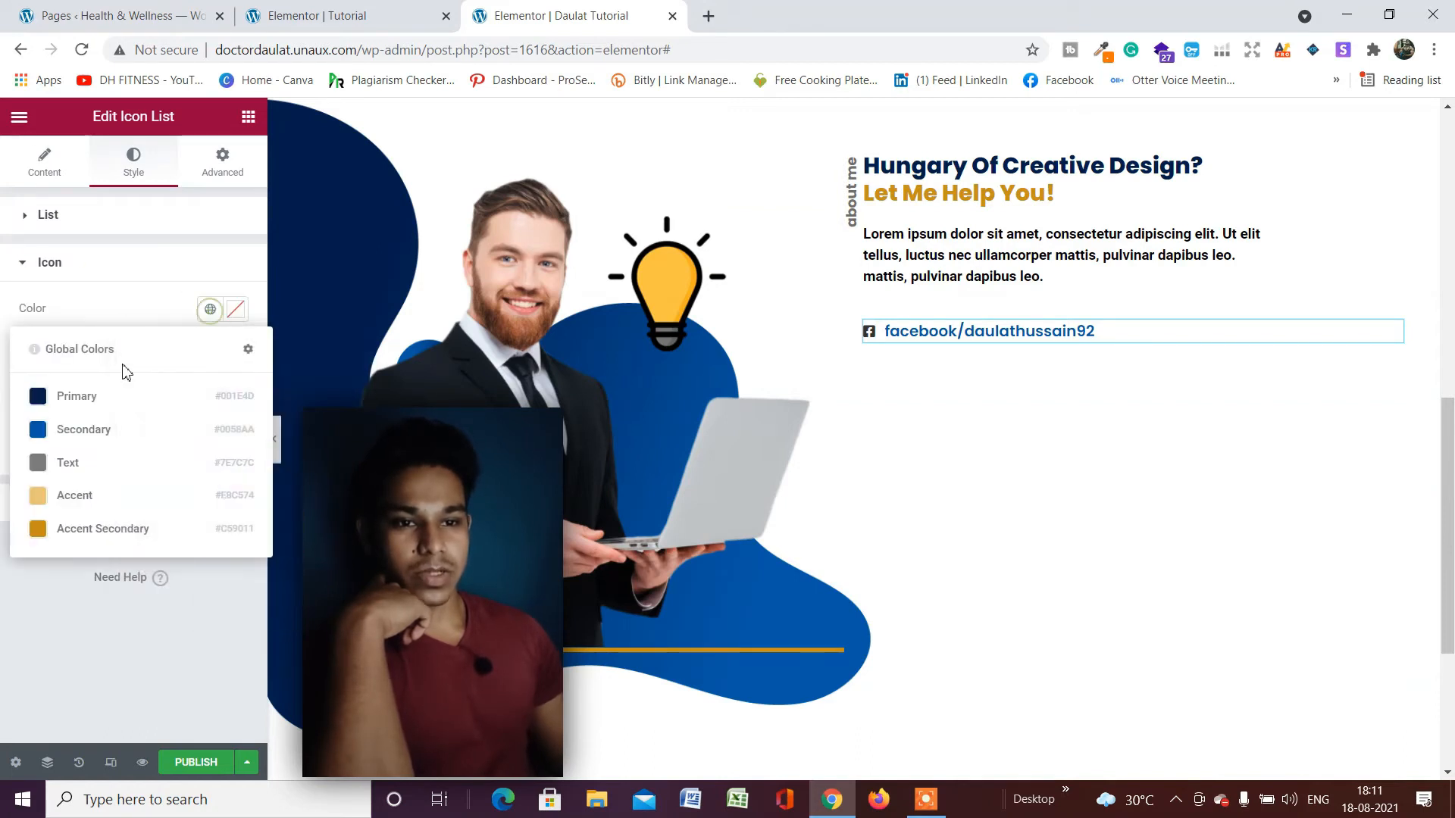
pyautogui.click(112, 438)
# Set the list icon size to 16.
pyautogui.doubleClick(224, 407)
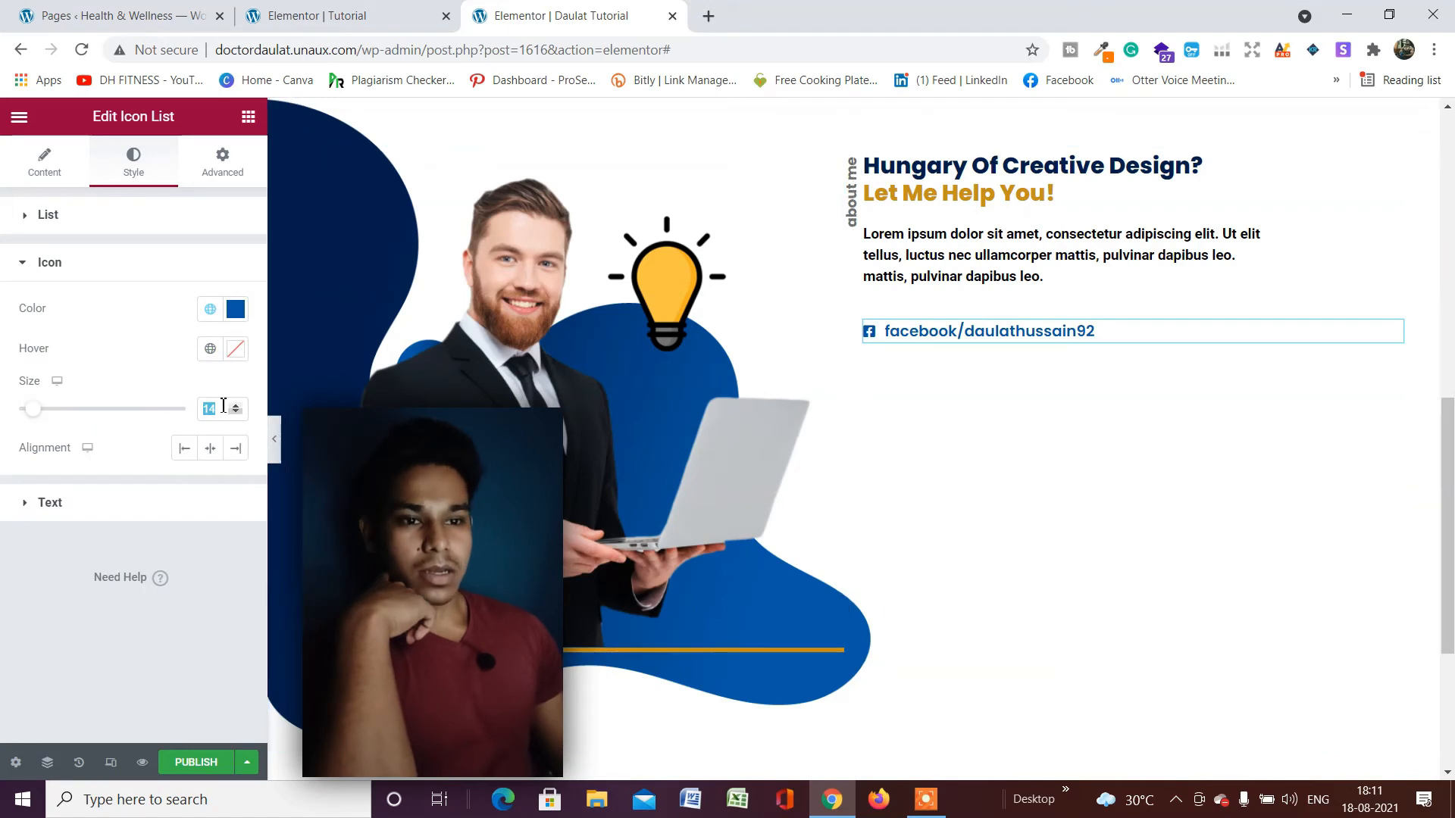
pyautogui.click(236, 408)
pyautogui.click(236, 408)
pyautogui.click(236, 408)
pyautogui.click(236, 408)
pyautogui.click(235, 408)
pyautogui.click(236, 413)
pyautogui.click(236, 413)
pyautogui.click(236, 413)
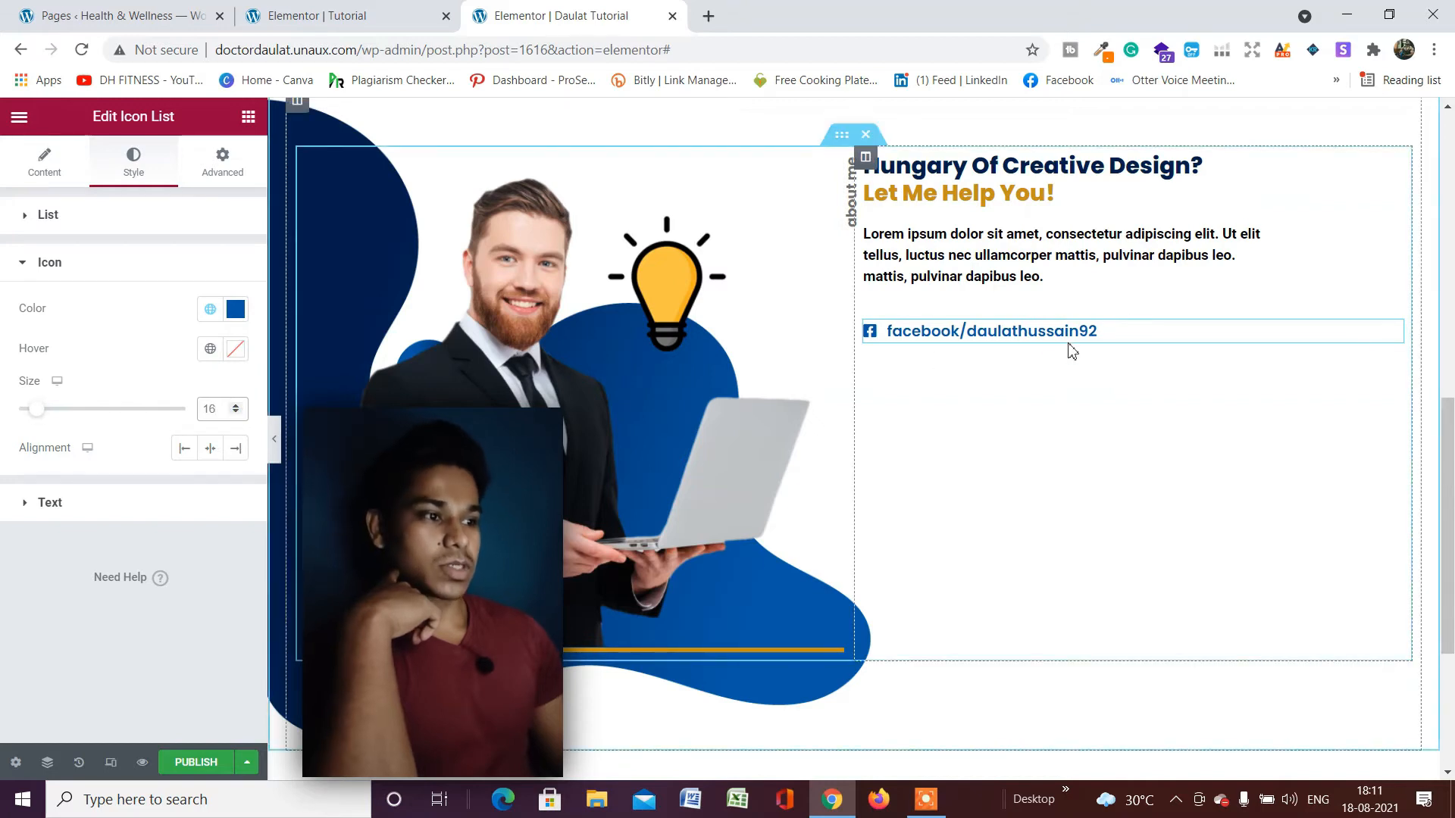
# Try center and right alignment for the list icon, then set its alignment to left.
pyautogui.click(209, 450)
pyautogui.click(236, 452)
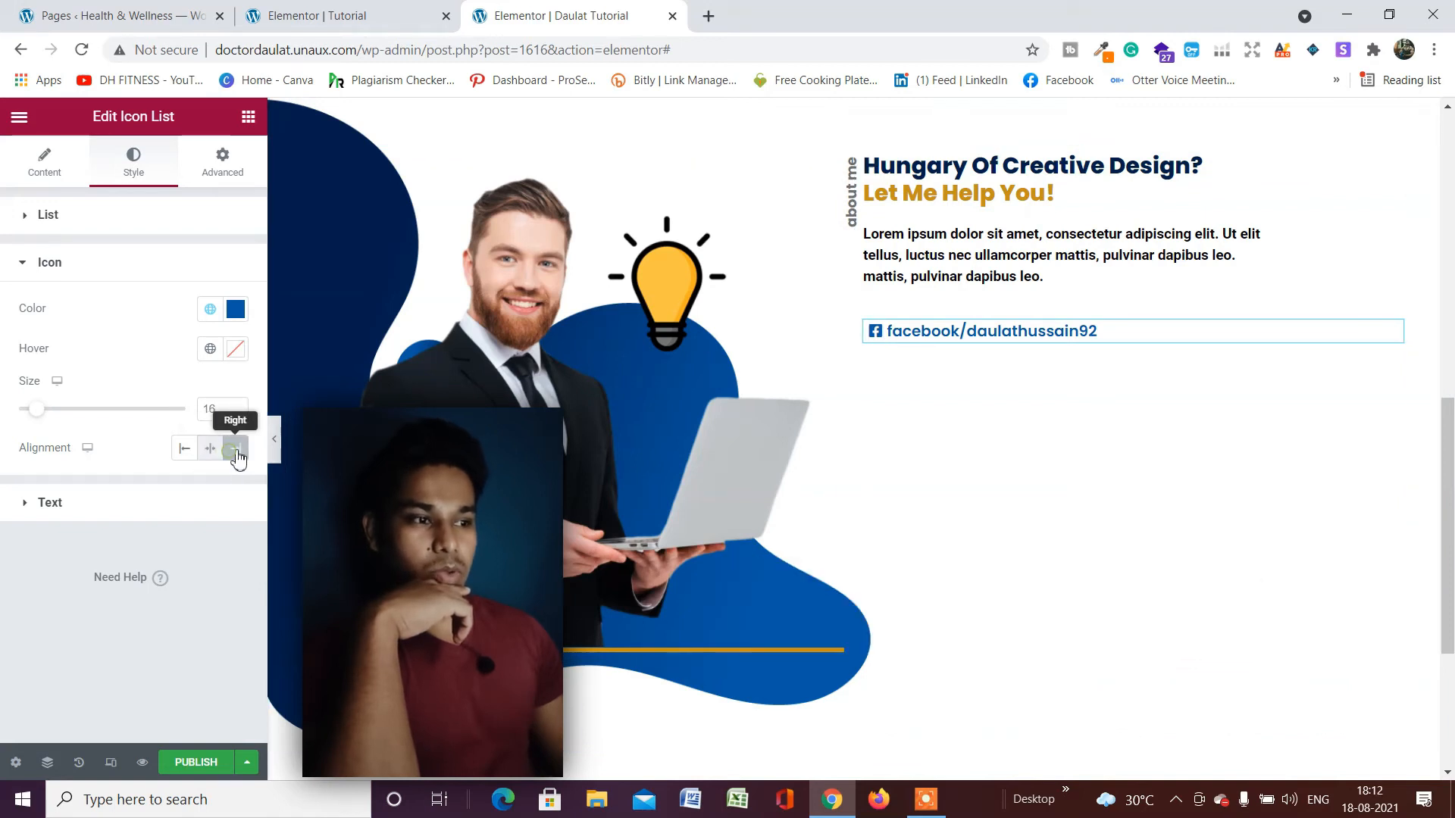
pyautogui.click(184, 448)
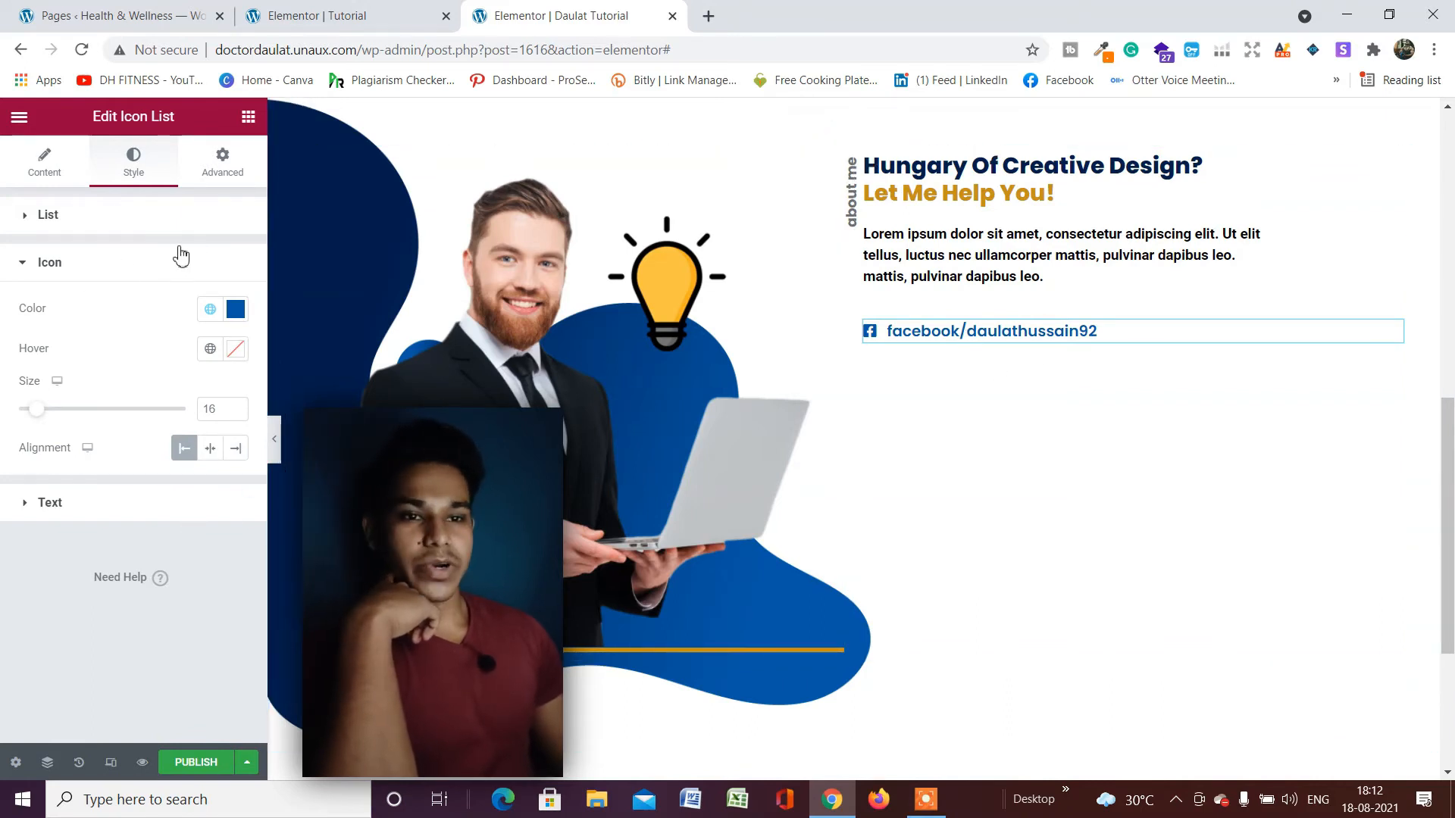
pyautogui.click(70, 216)
pyautogui.click(72, 223)
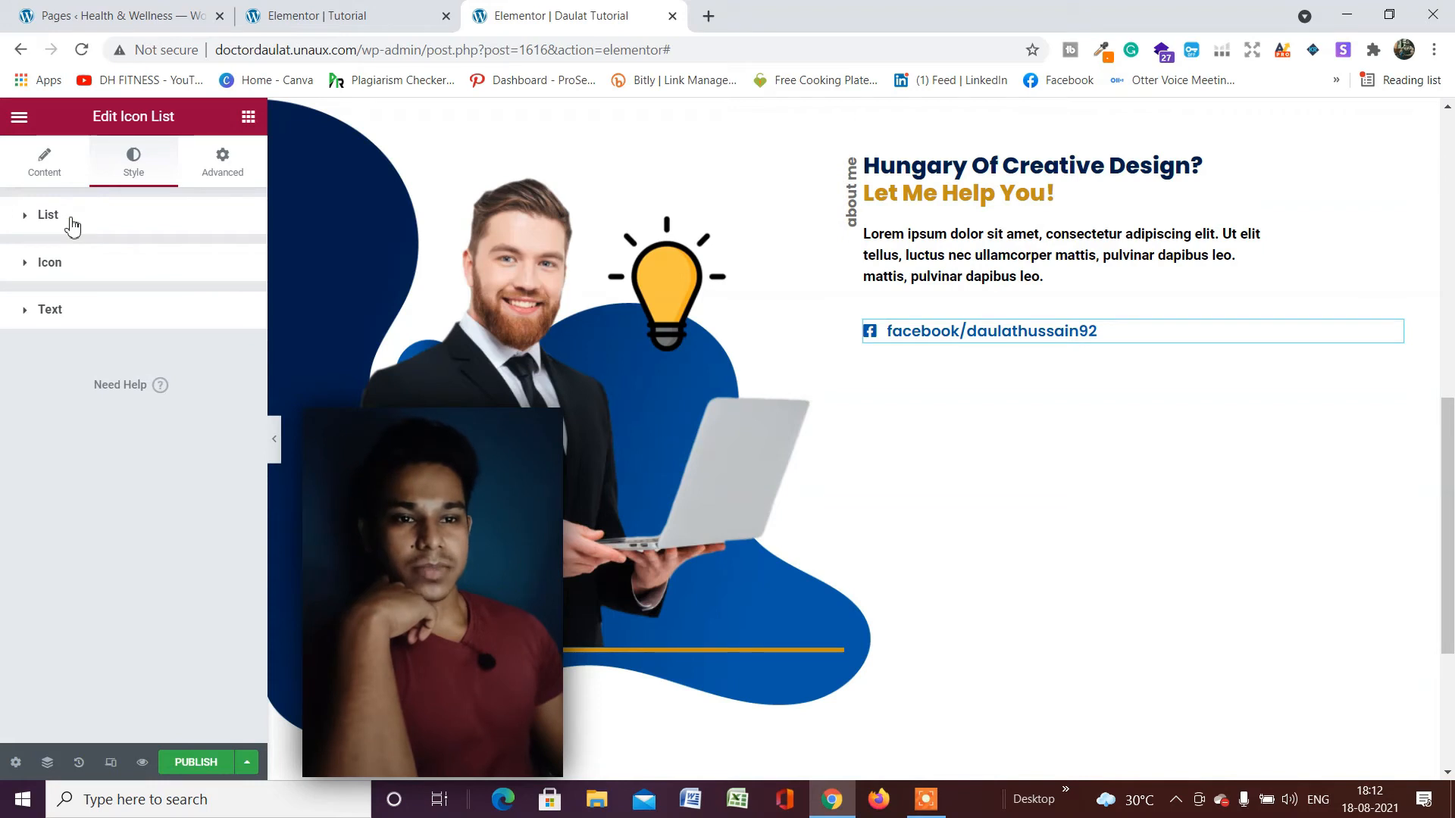
pyautogui.click(72, 223)
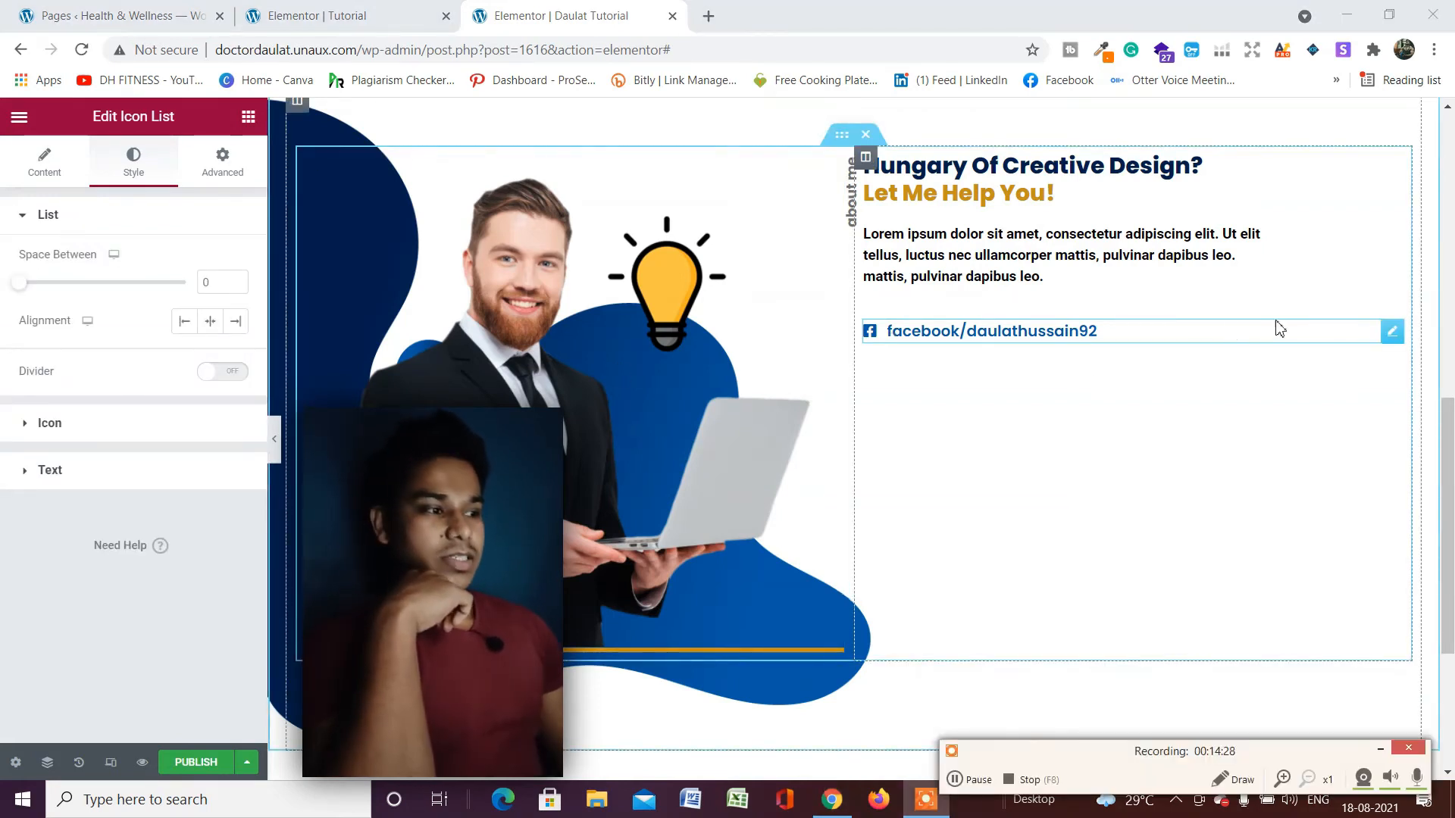
pyautogui.click(1386, 339)
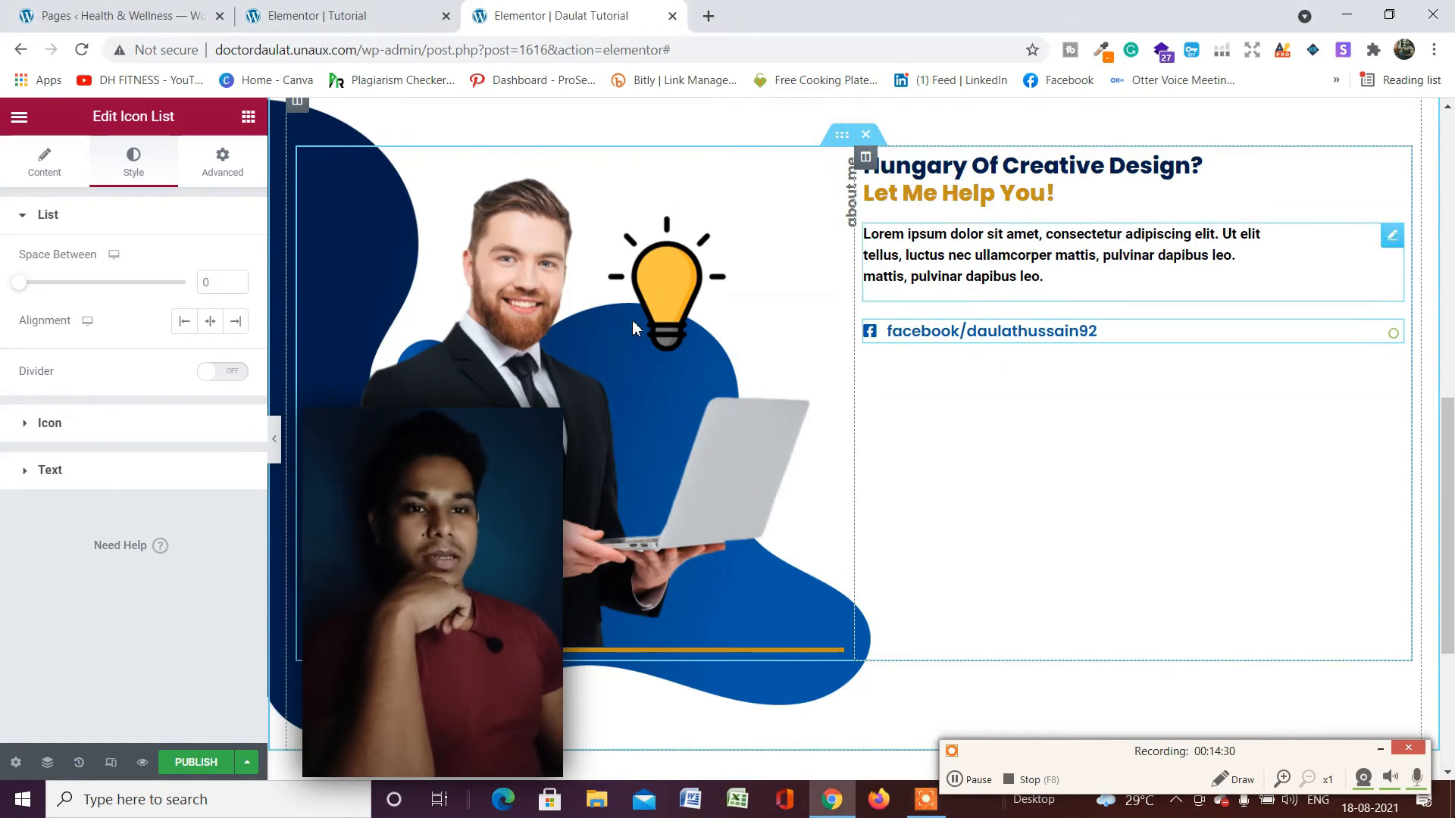
# Duplicate the Facebook item in the icon list twice to make three items.
pyautogui.click(42, 169)
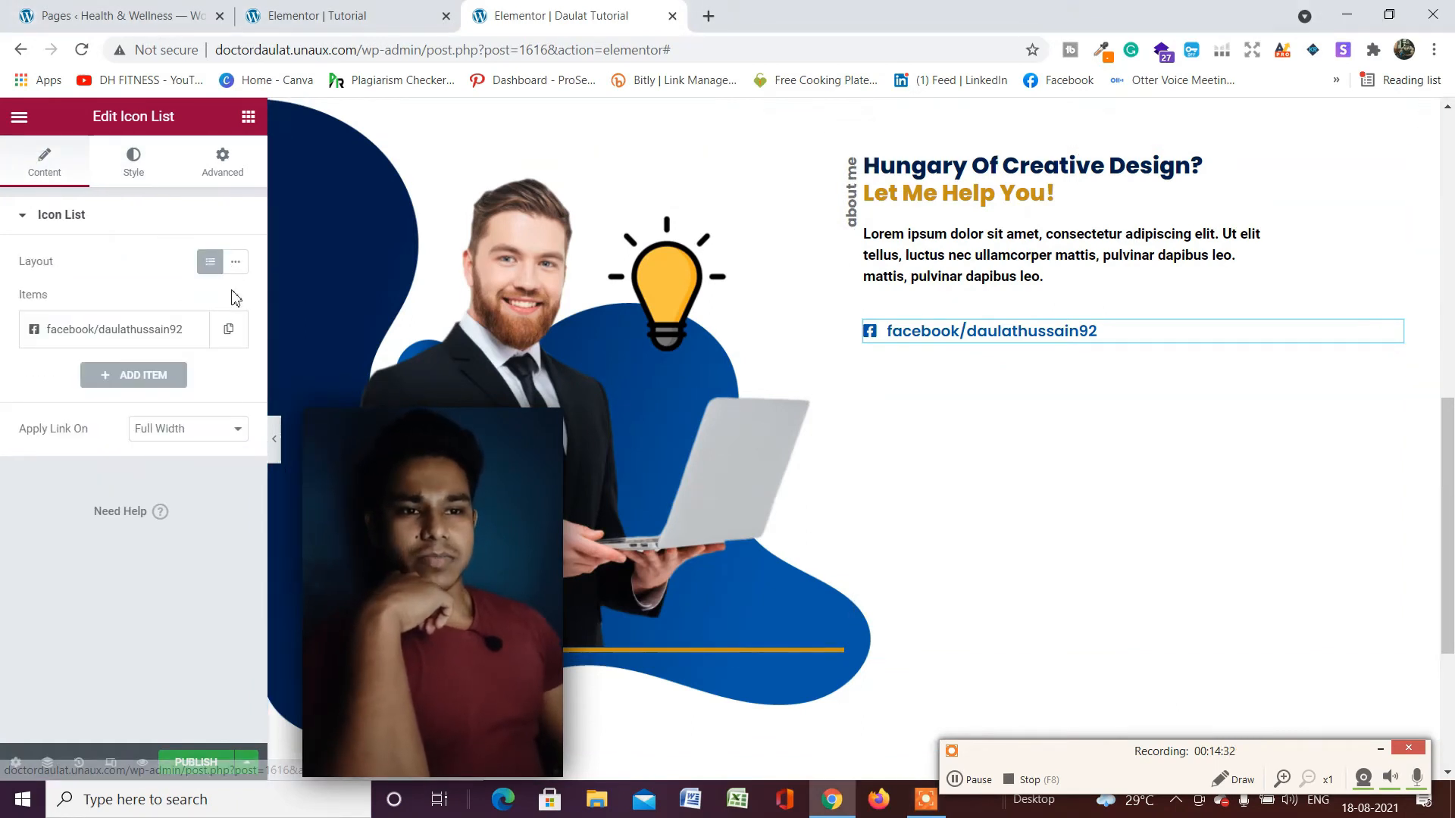
pyautogui.click(229, 328)
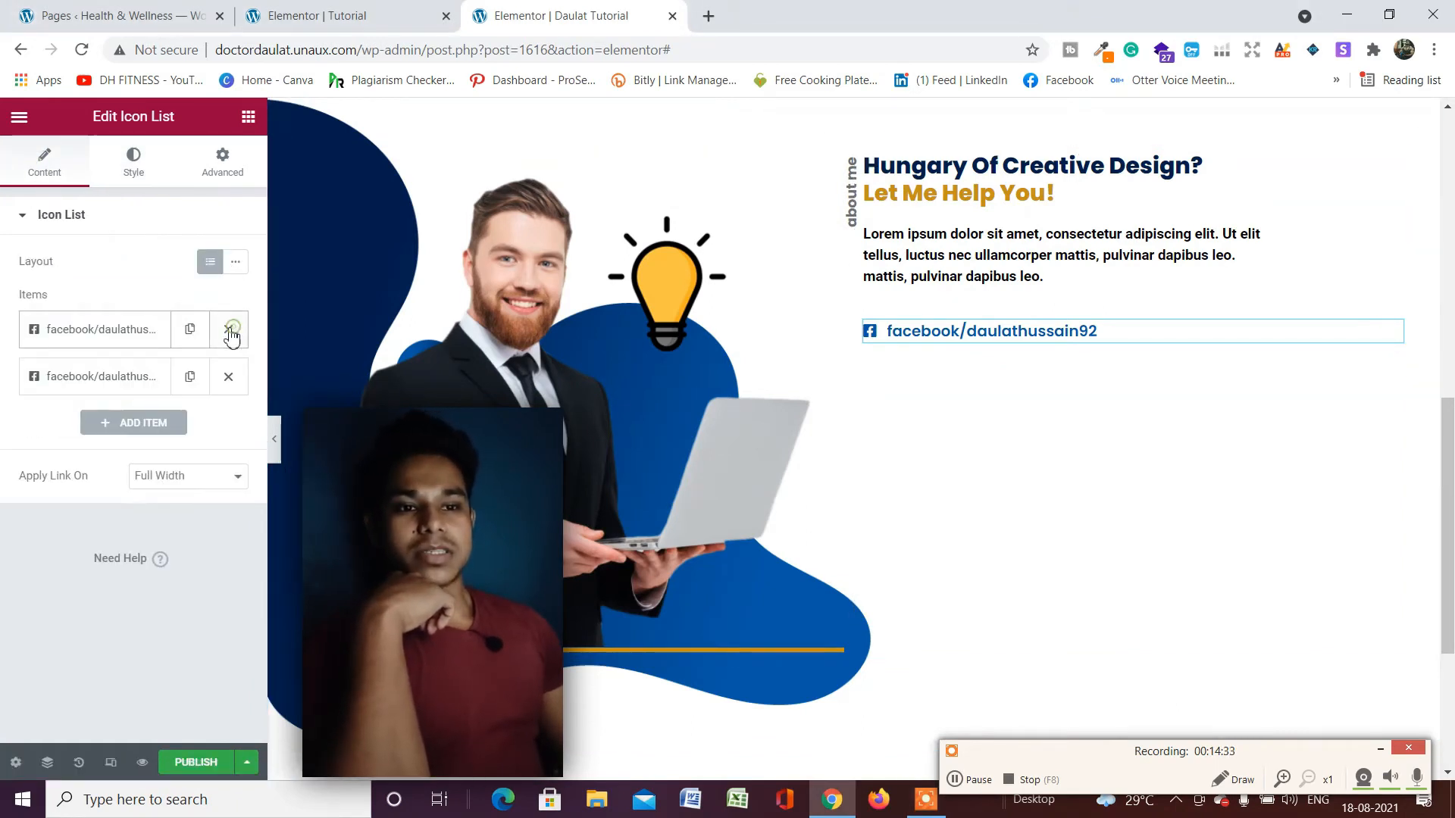
pyautogui.click(189, 376)
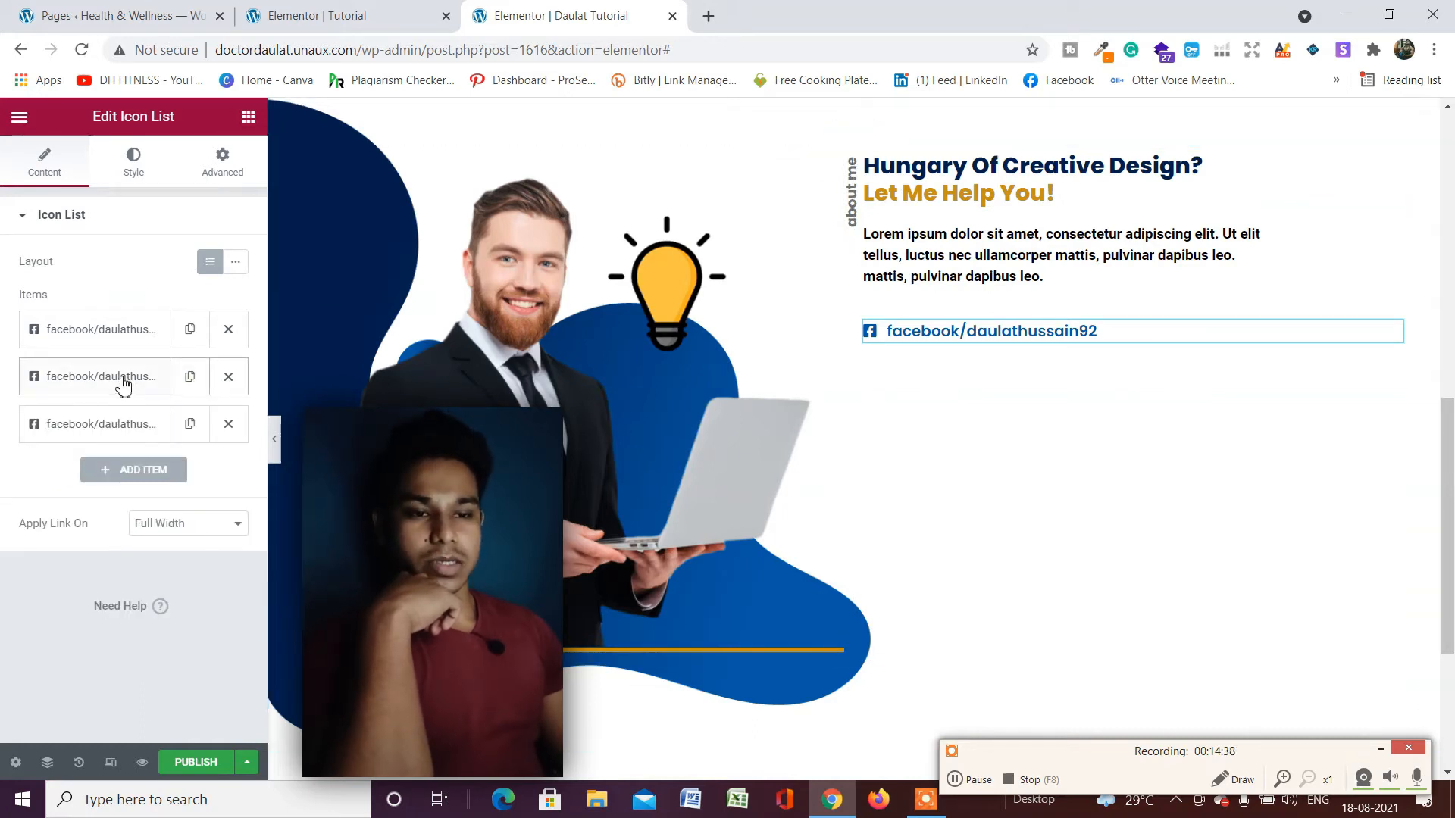
# Replace the second list item's icon with the Youtube icon from the icon library.
pyautogui.click(41, 385)
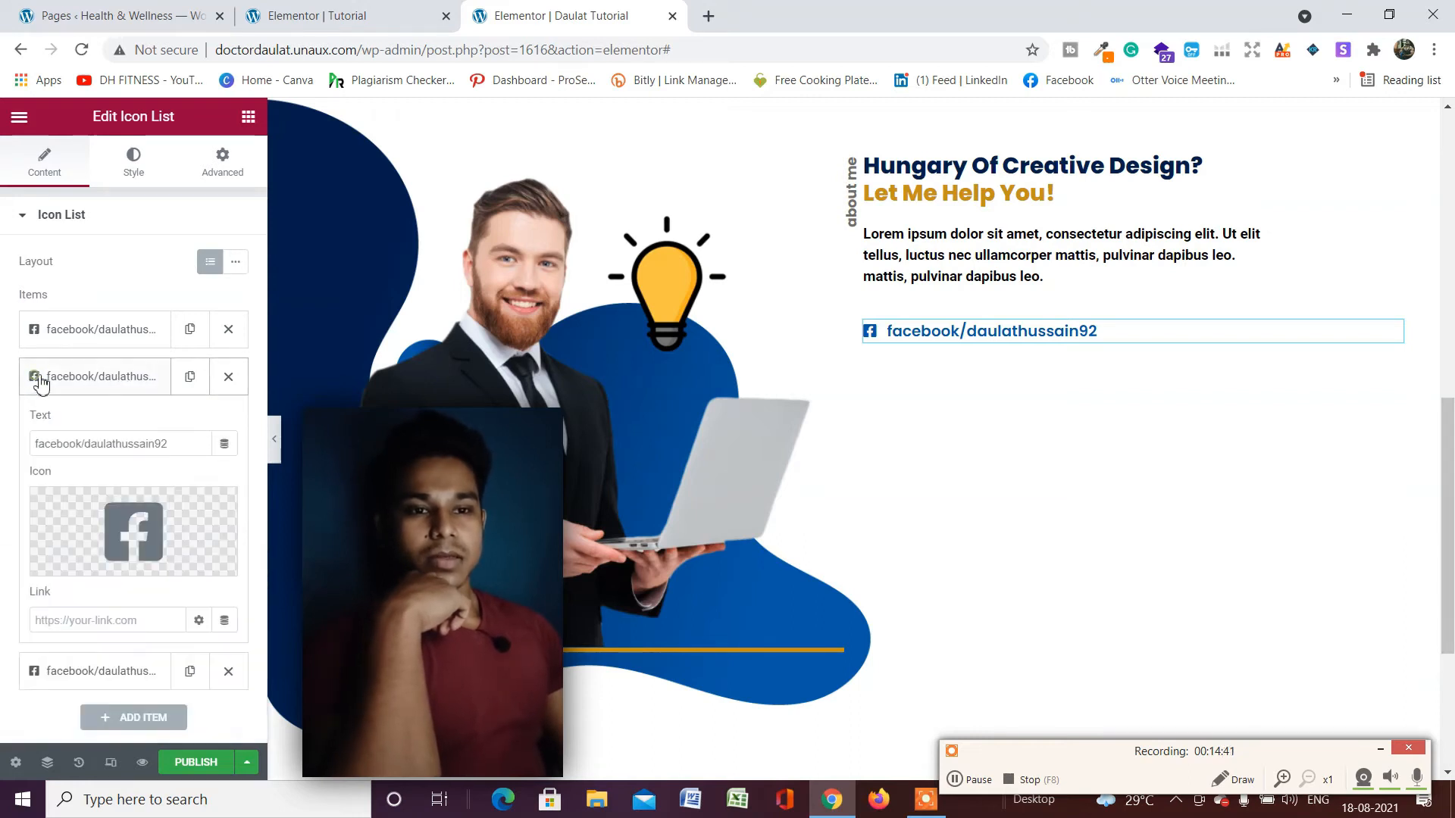
pyautogui.click(134, 530)
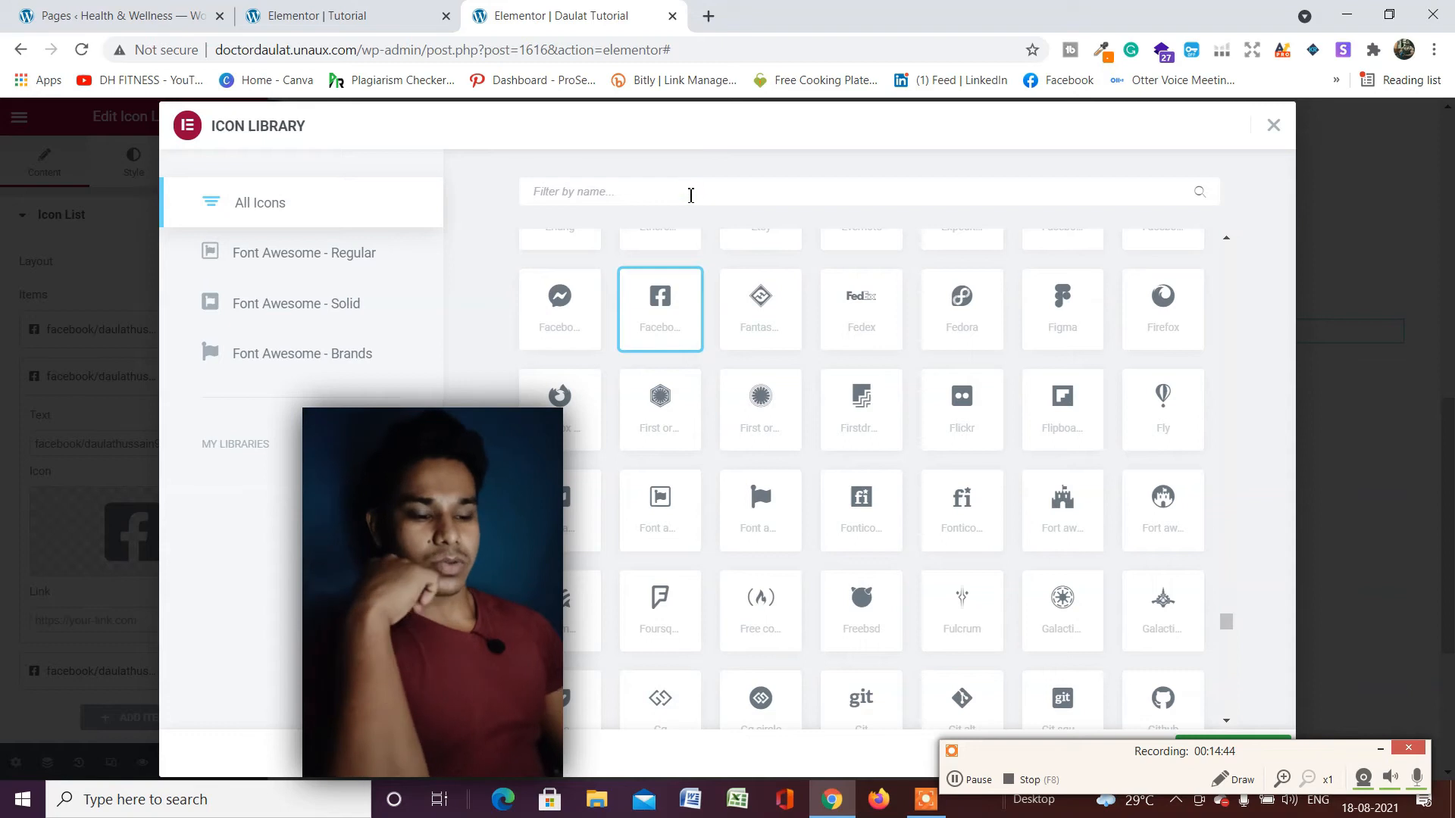
pyautogui.write('youtu')
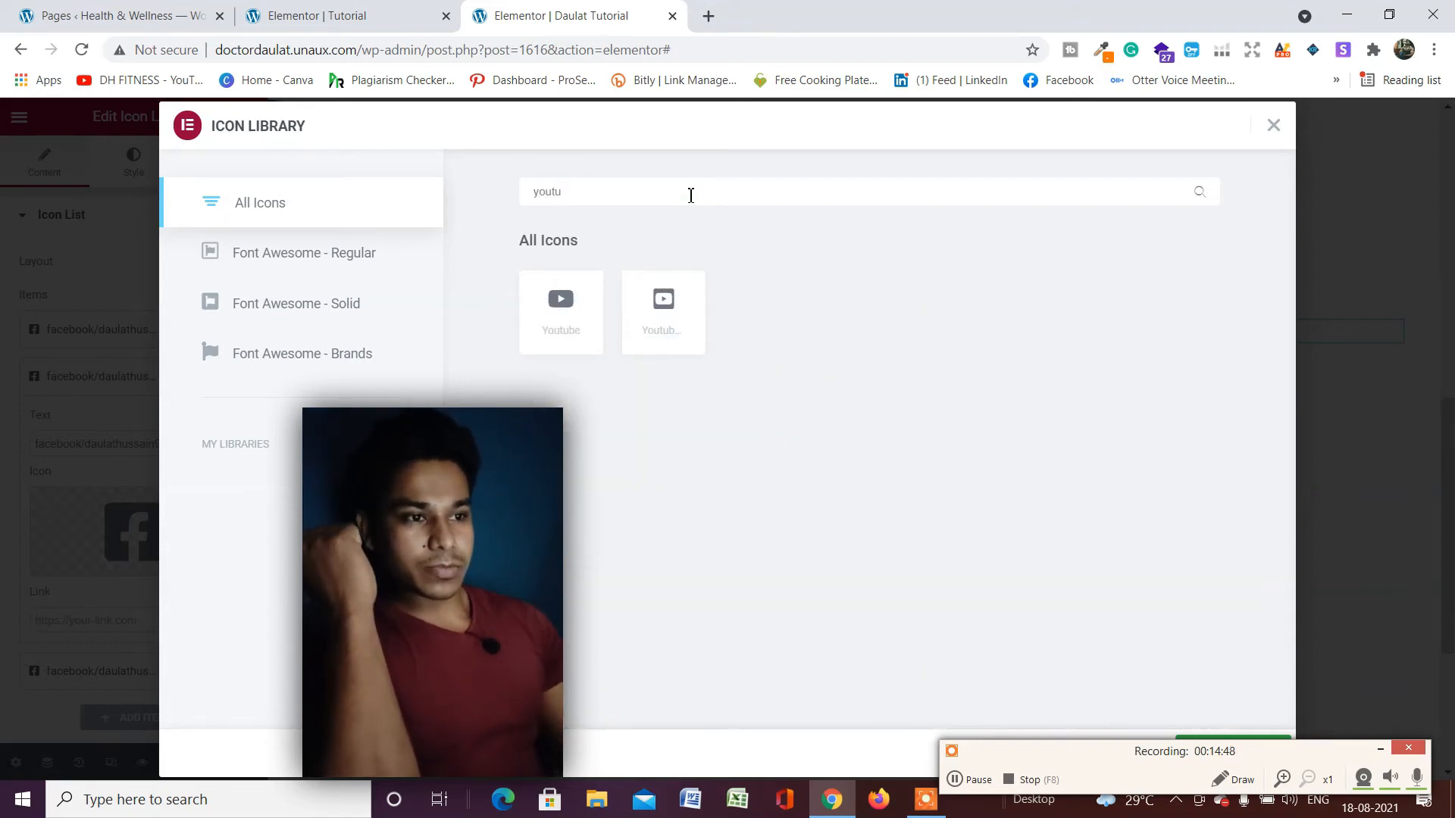
pyautogui.click(567, 310)
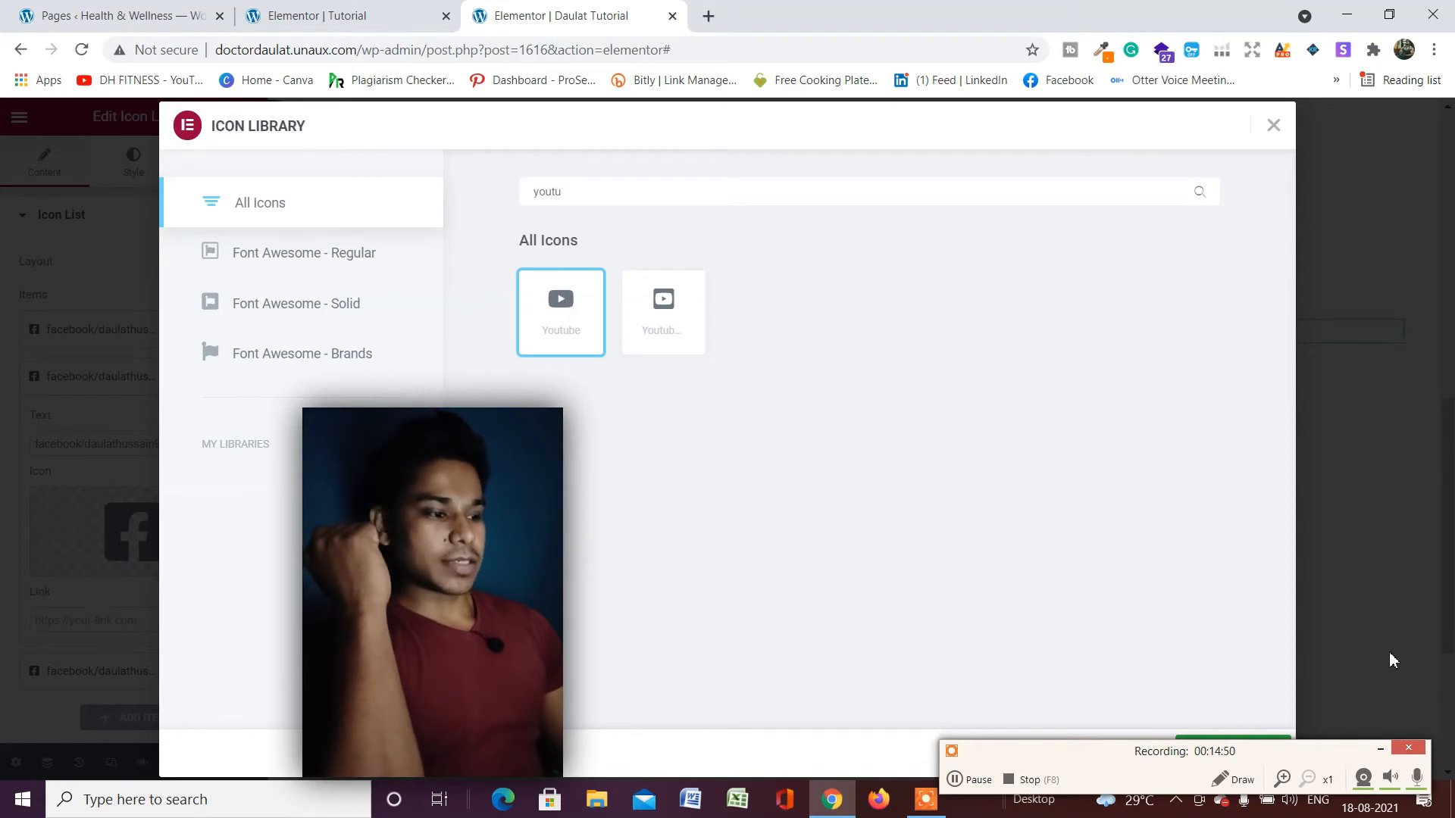
pyautogui.moveTo(1254, 761); pyautogui.dragTo(1284, 801)
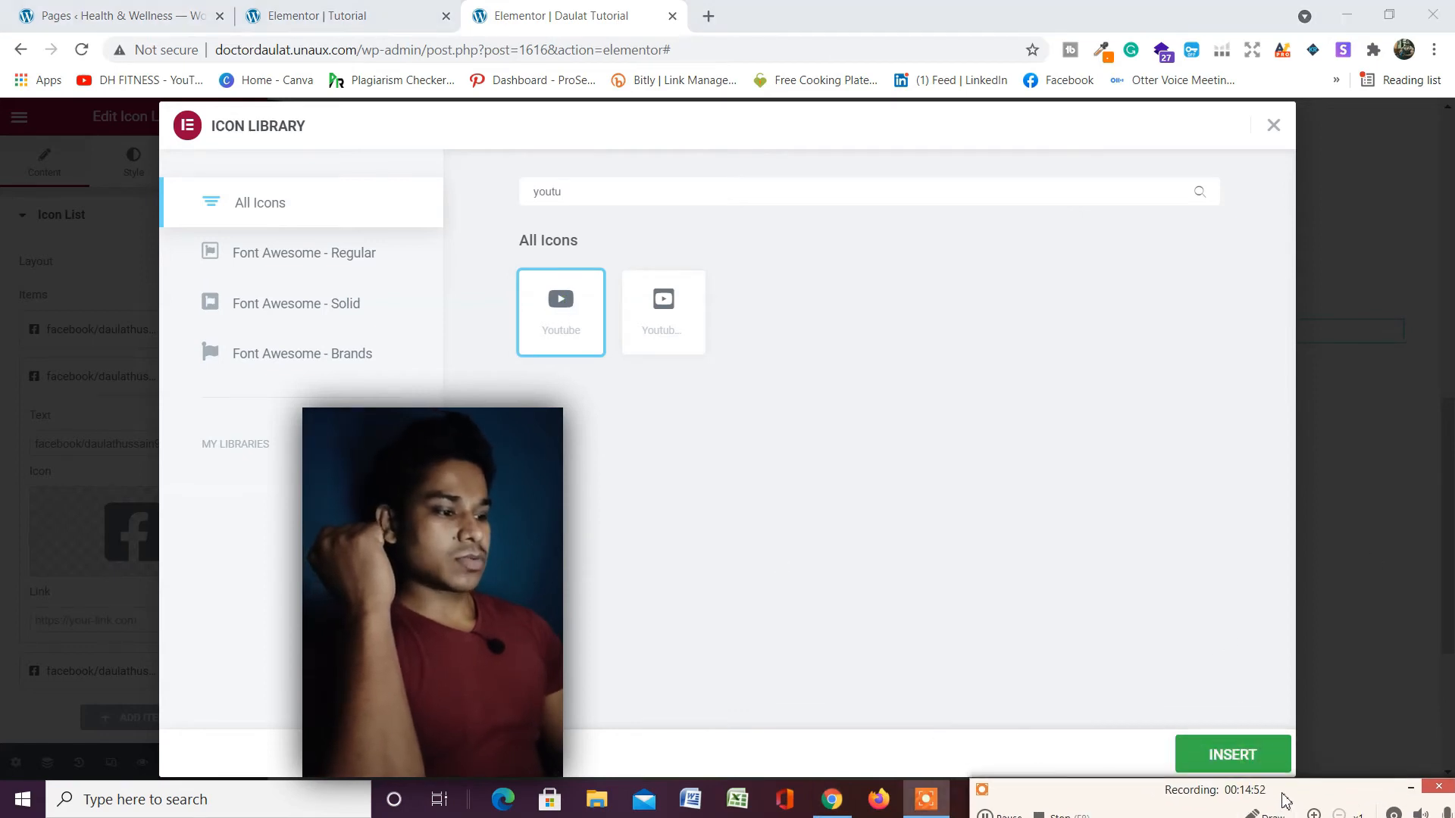
pyautogui.click(1215, 743)
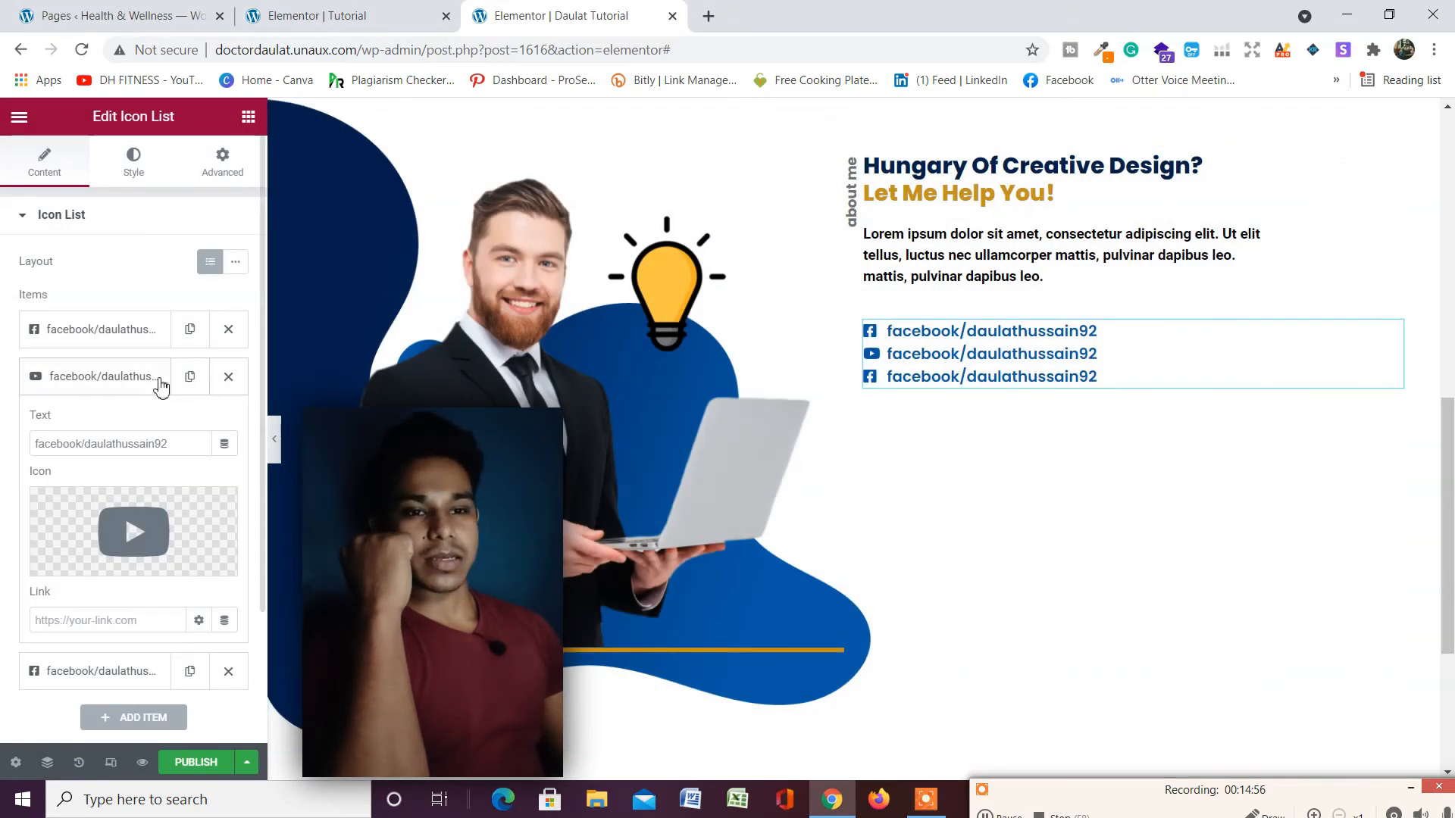
# Edit the second list item's text, replacing "facebook" with "youtube" and removing the trailing 92 from the profile handle.
pyautogui.click(184, 449)
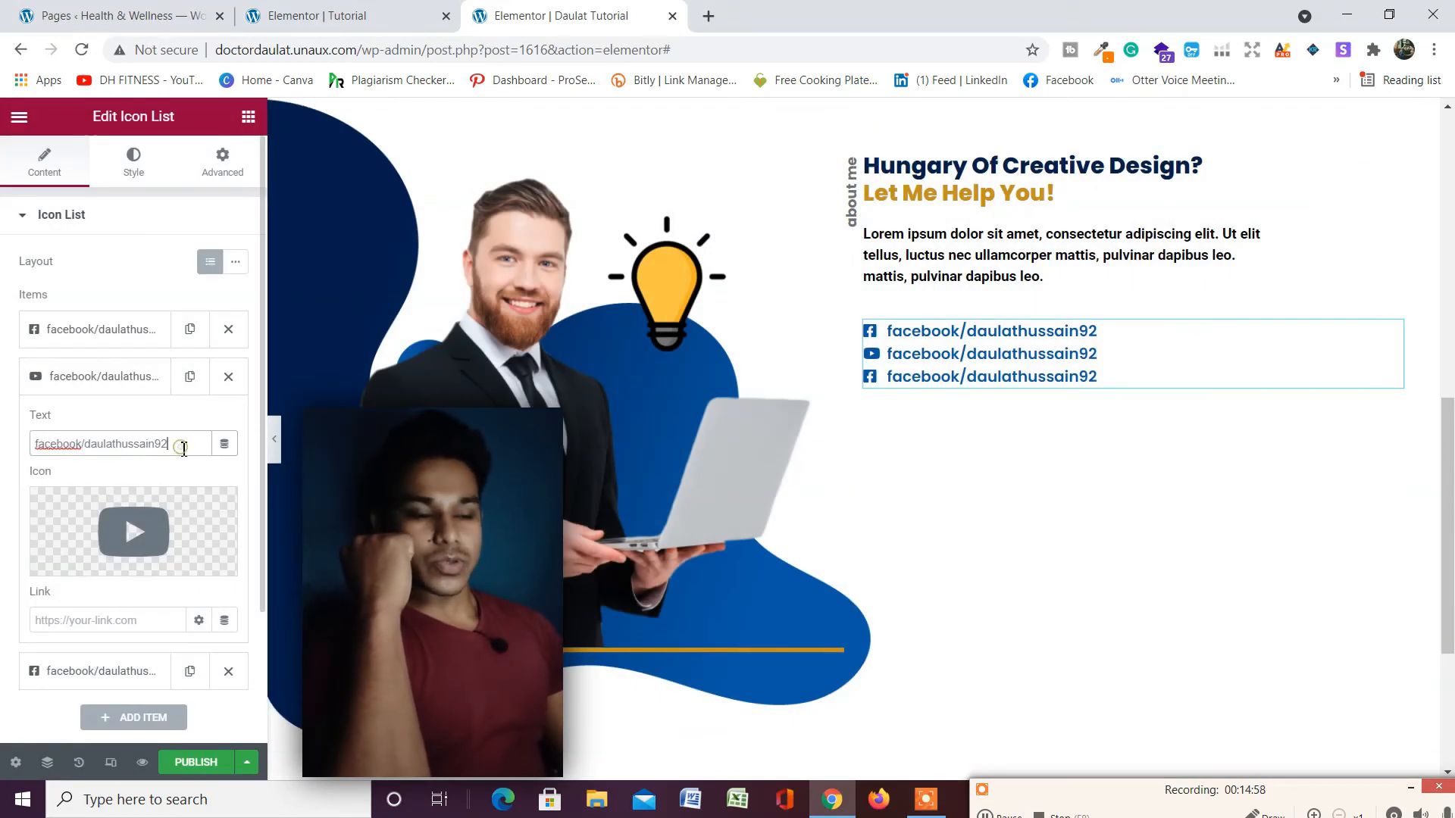
pyautogui.press('BackSpace')
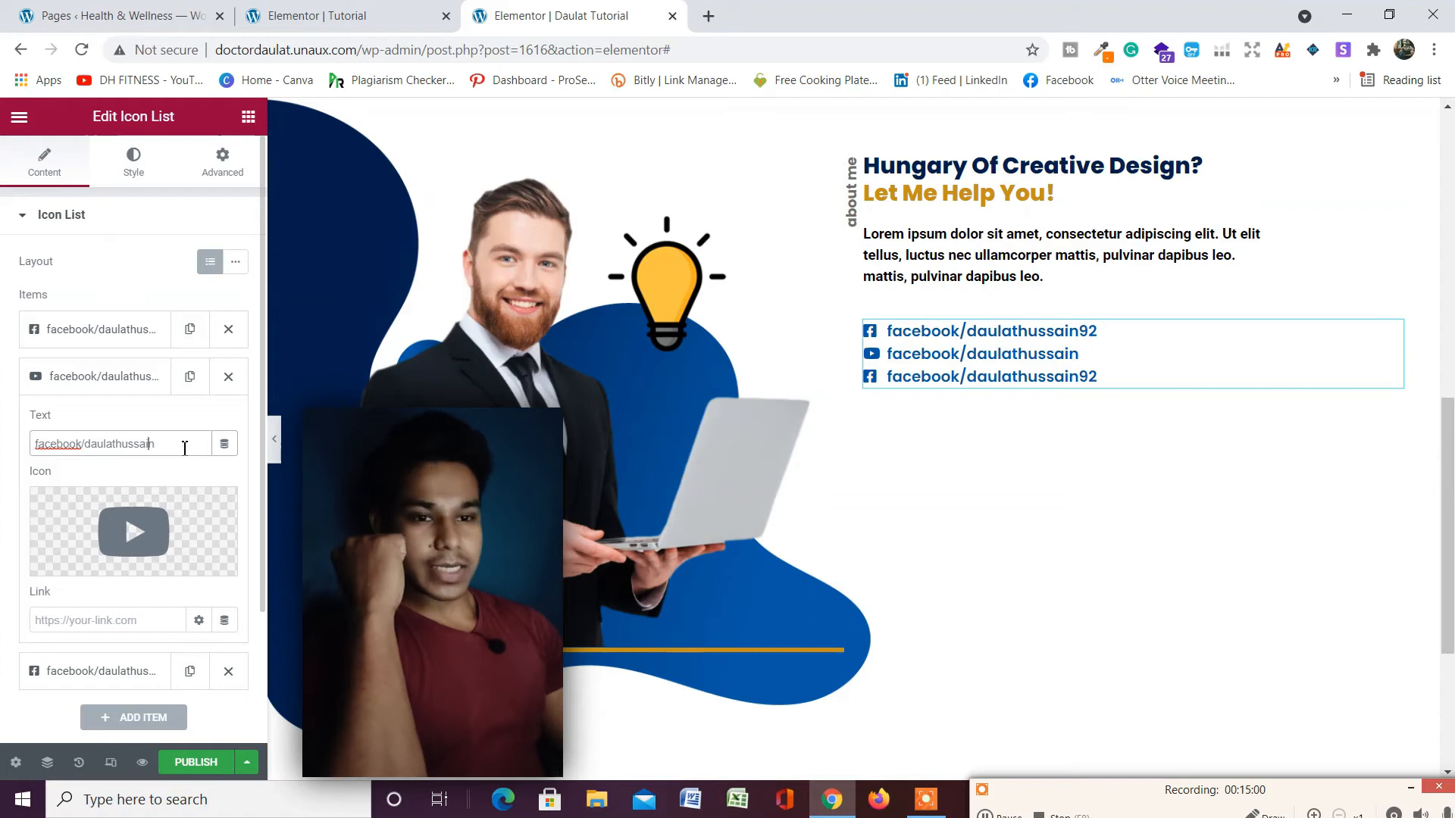
pyautogui.press('BackSpace')
pyautogui.press('BackSpace')
pyautogui.press('BackSpace')
pyautogui.press('BackSpace')
pyautogui.press('BackSpace')
pyautogui.press('BackSpace')
pyautogui.press('BackSpace')
pyautogui.press('BackSpace')
pyautogui.write('youtube')
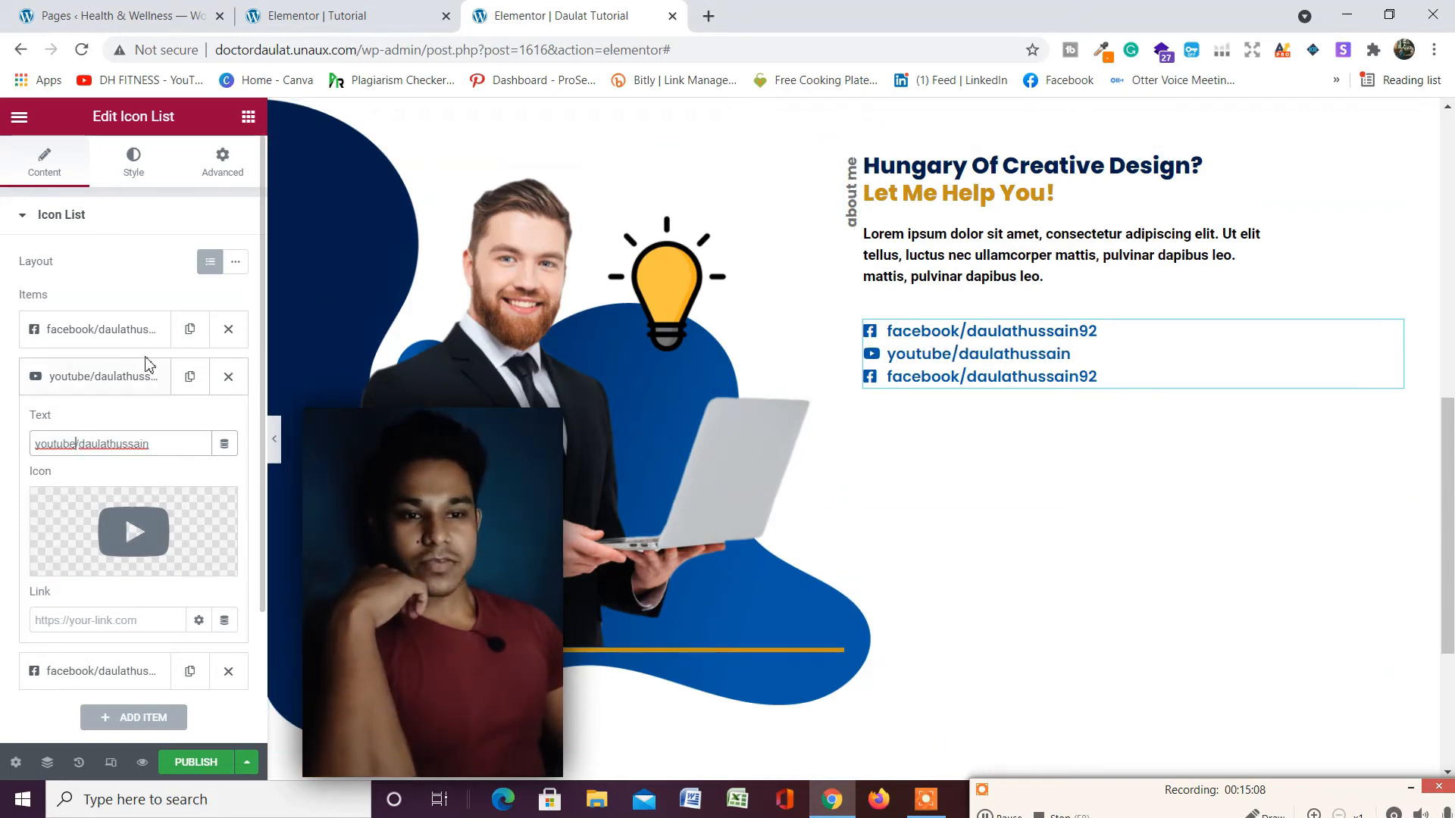
# Replace the third list item's icon with the Instagram icon from the icon library.
pyautogui.click(154, 377)
pyautogui.click(133, 425)
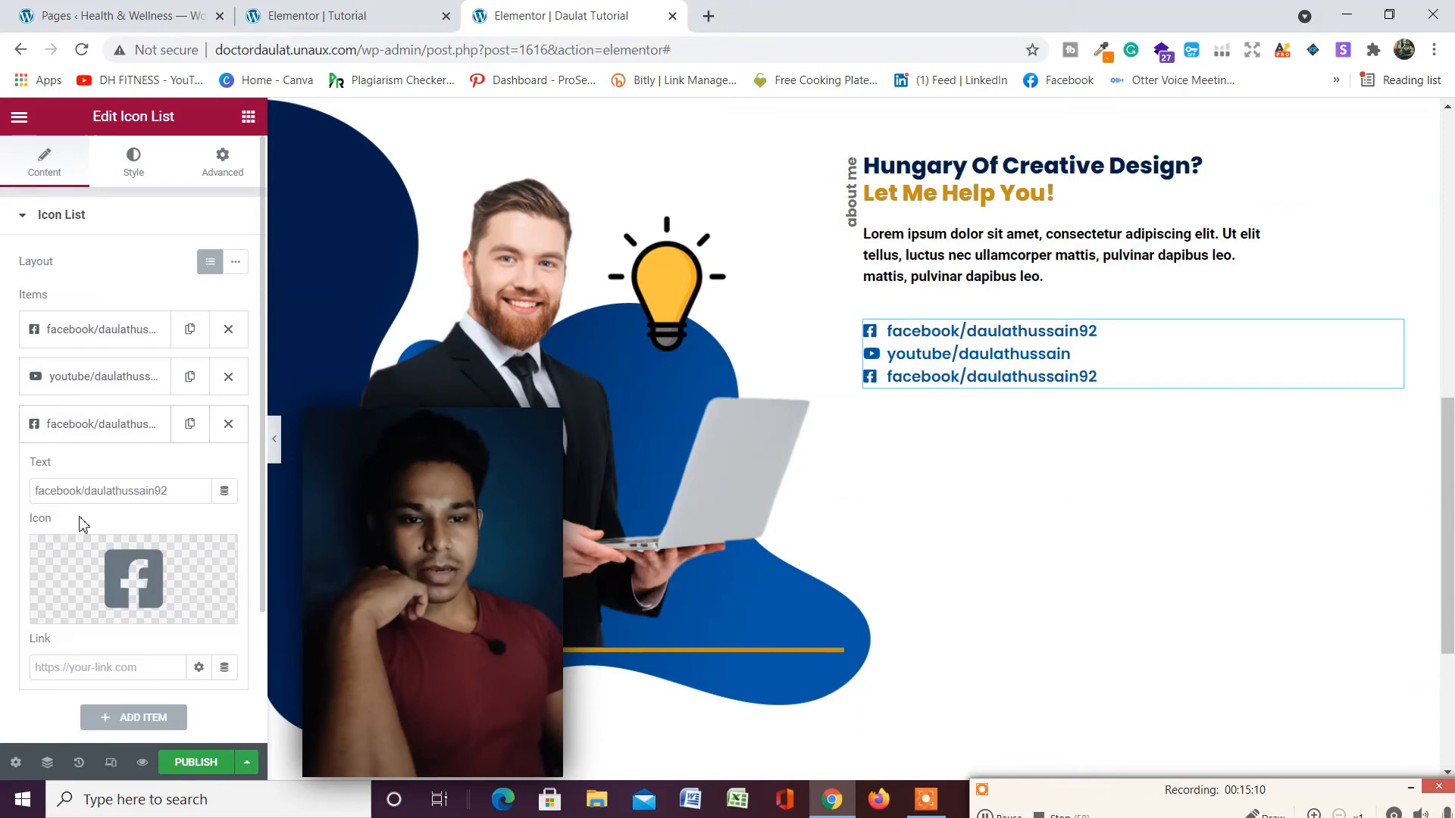
pyautogui.moveTo(114, 570)
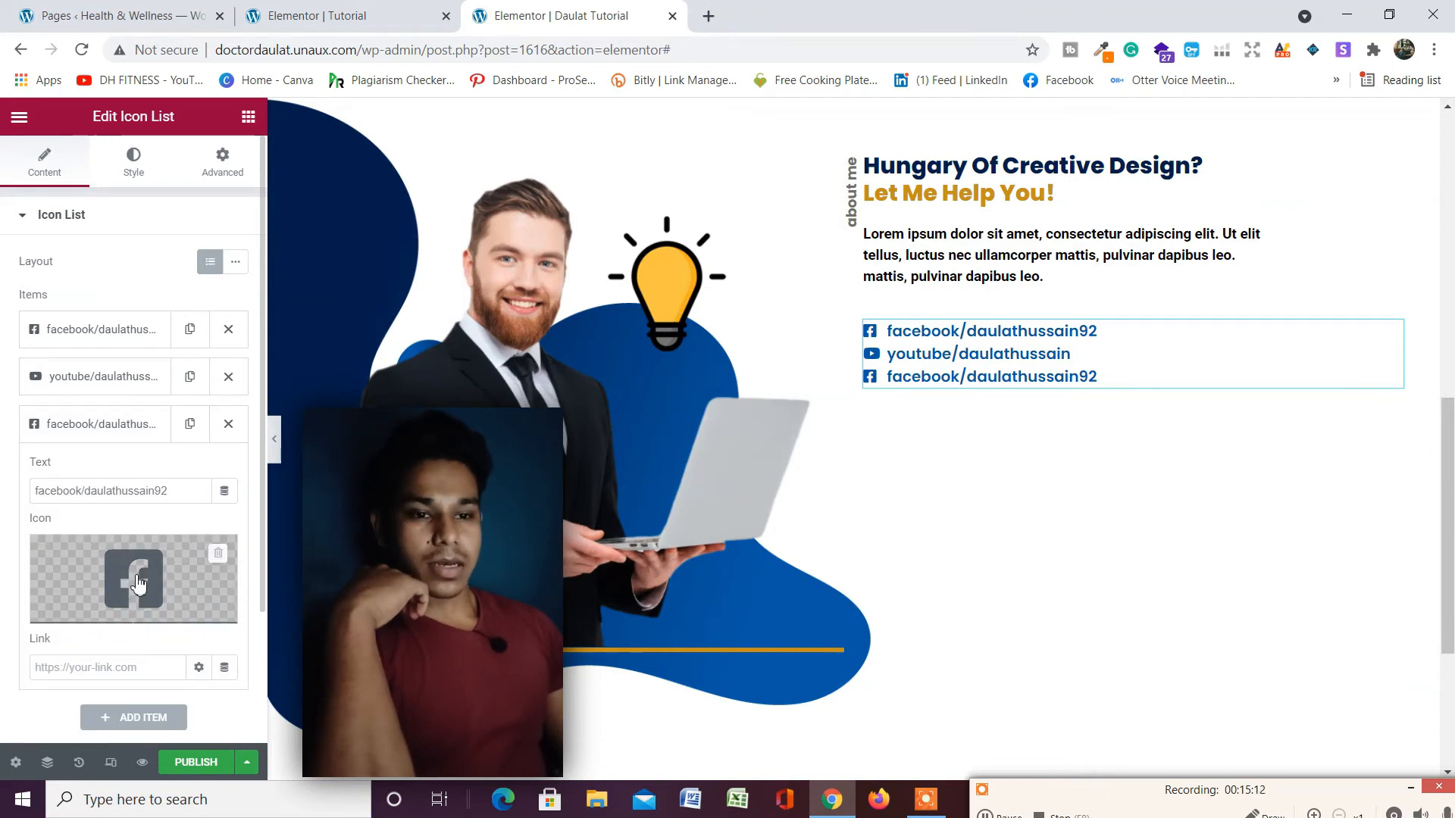
pyautogui.click(114, 574)
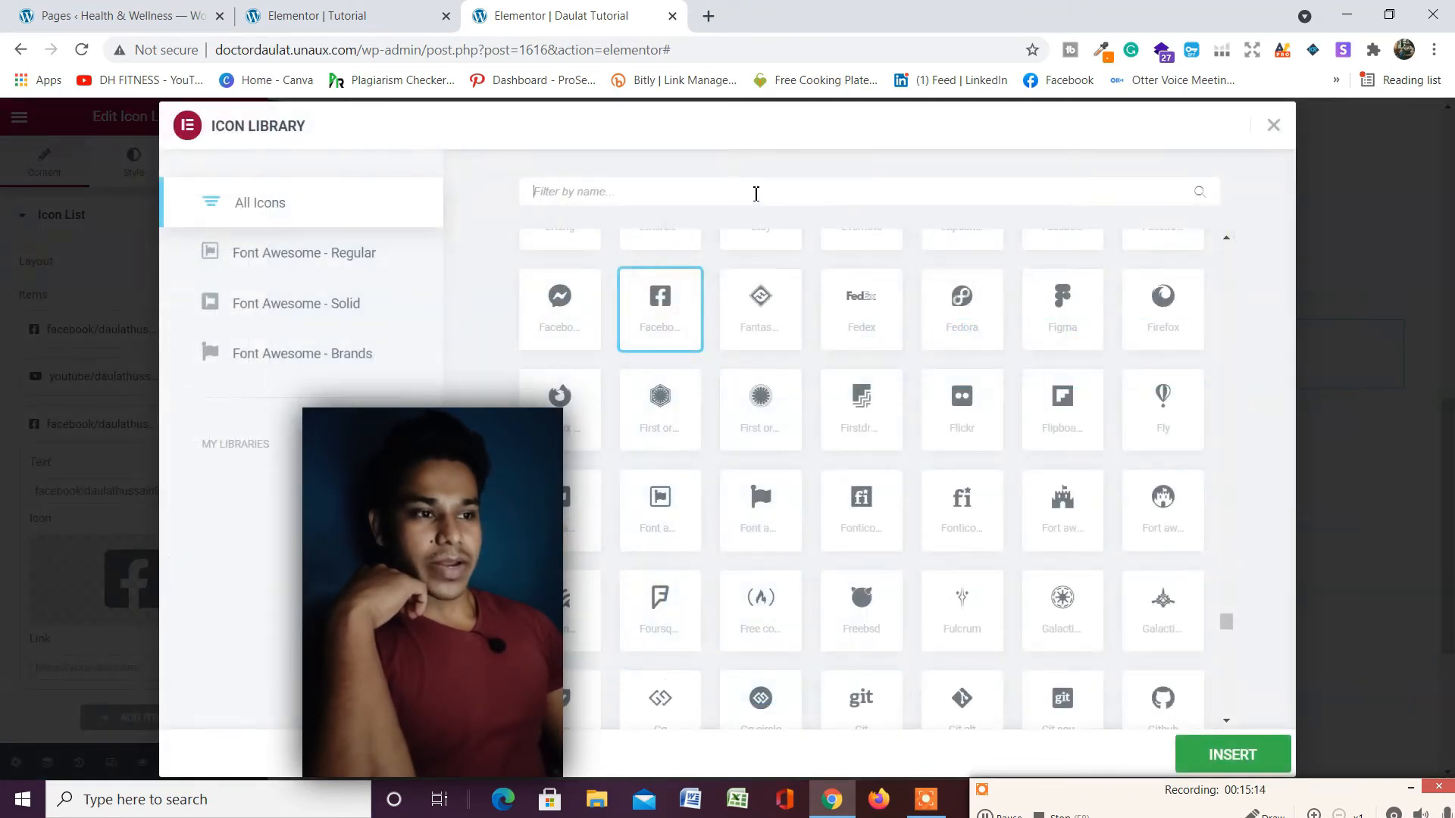
pyautogui.click(756, 194)
pyautogui.write('inst')
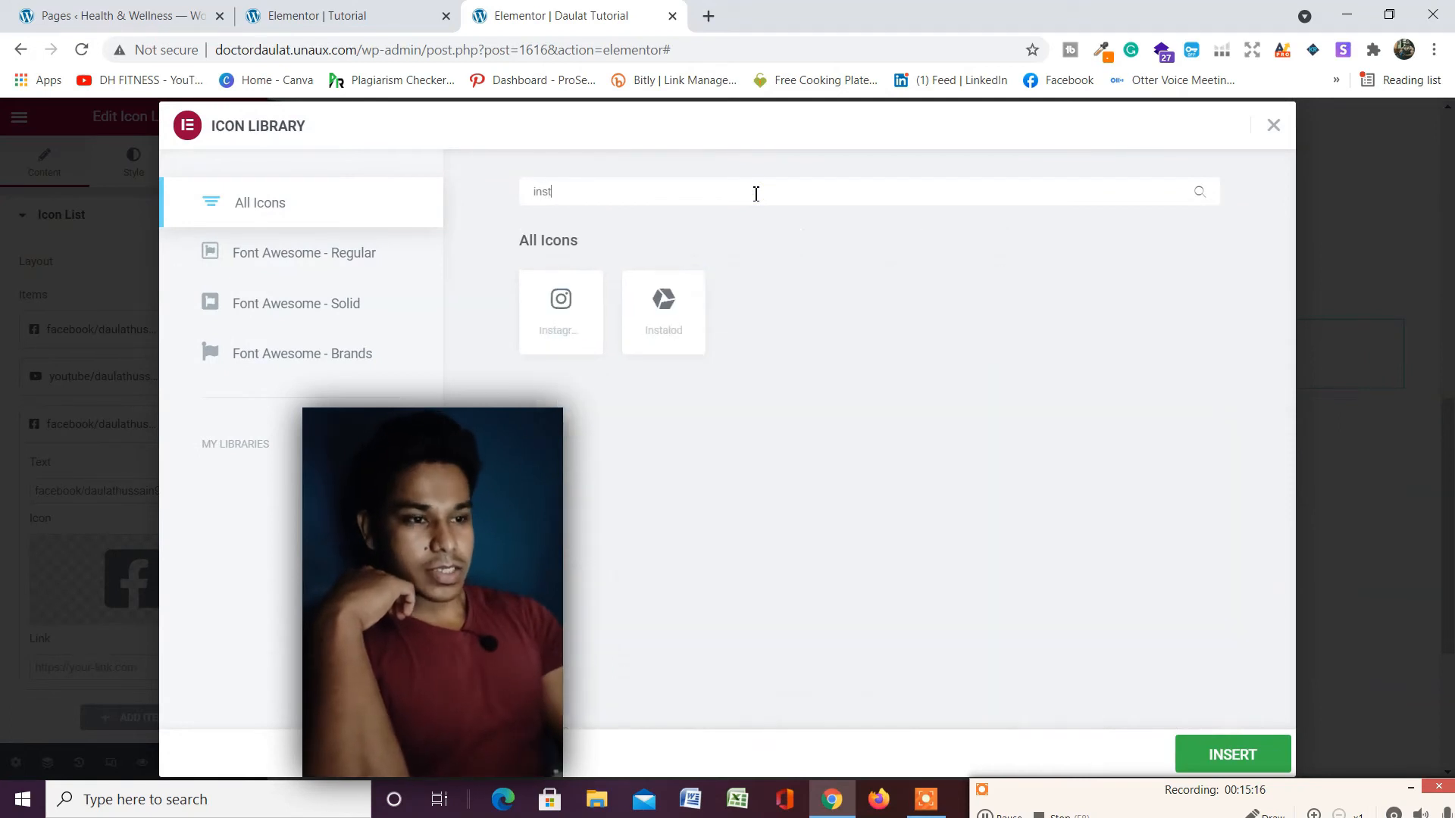
pyautogui.click(562, 316)
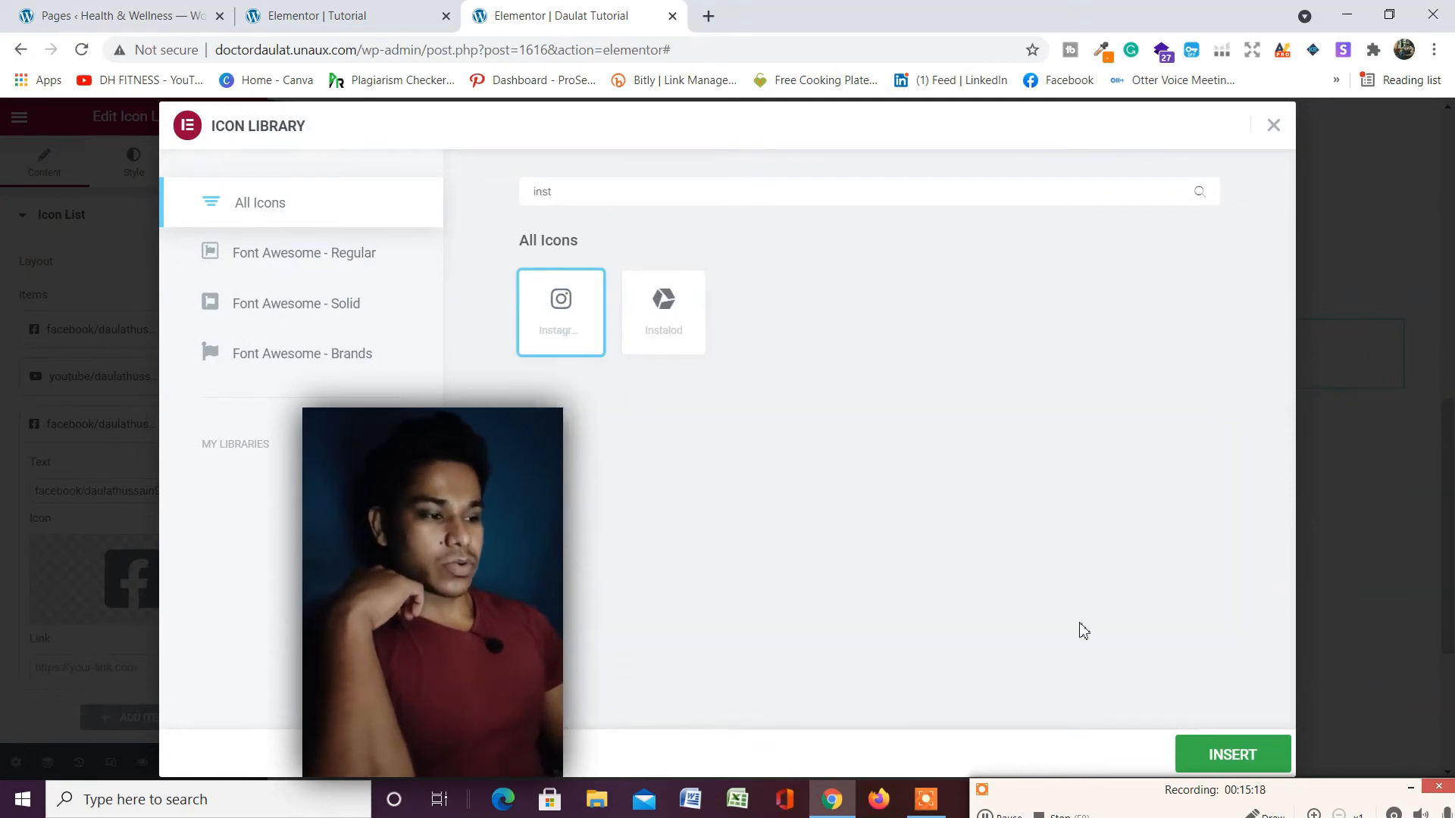
pyautogui.click(1213, 747)
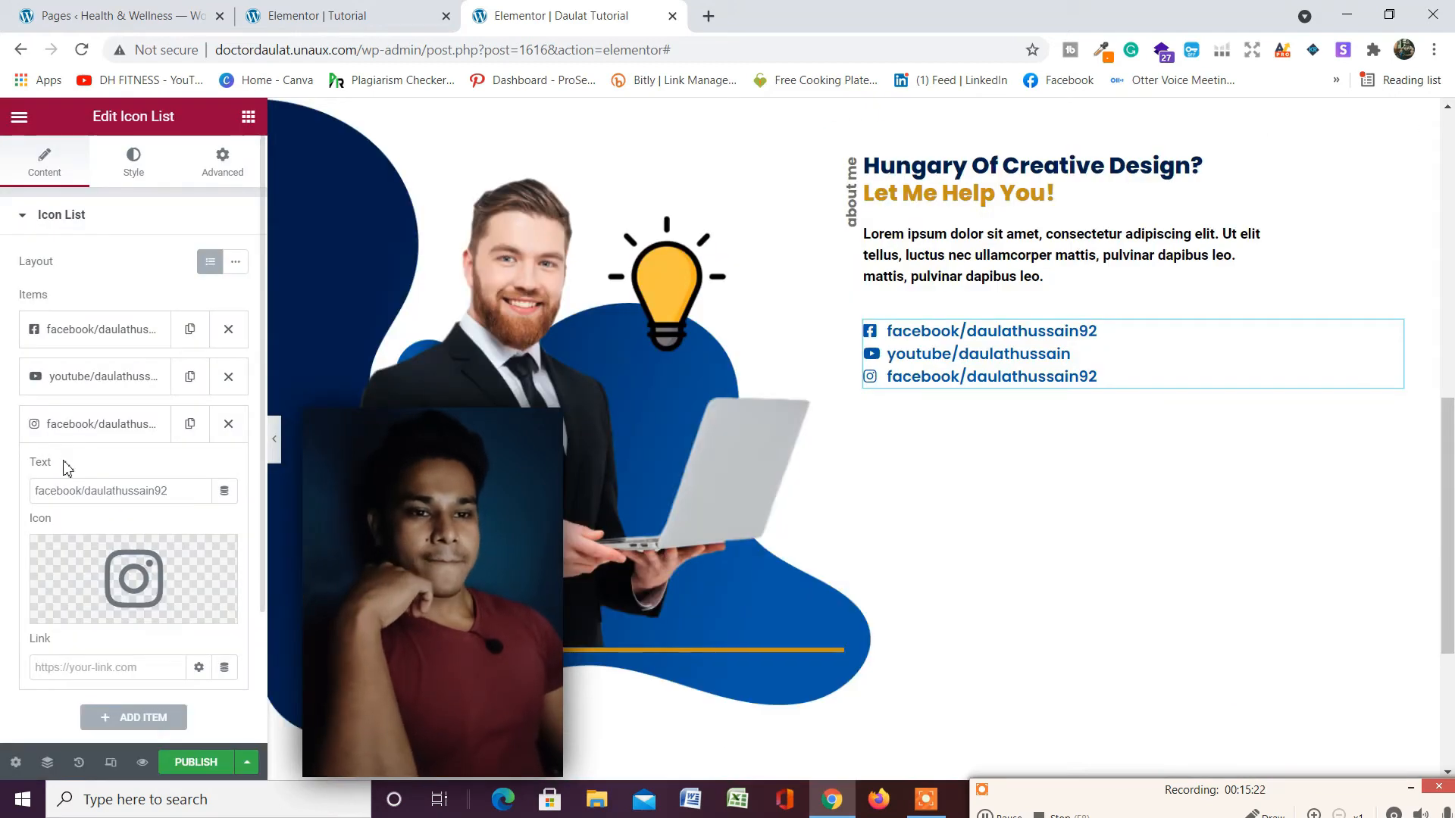
# Replace "facebook" with "Instagram" in the third list item's text, keeping the profile handle after the slash.
pyautogui.click(85, 496)
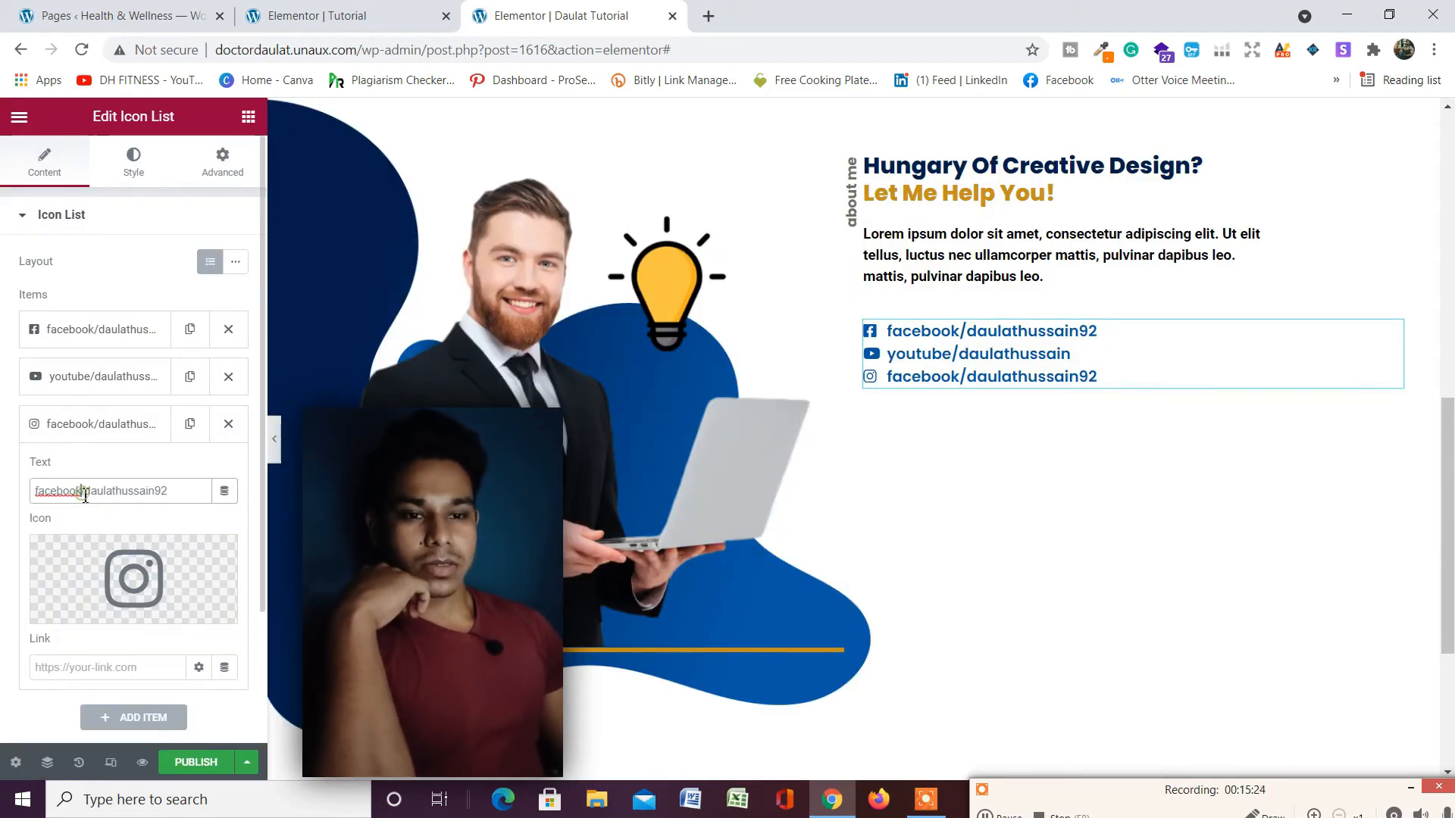
pyautogui.press('BackSpace')
pyautogui.press('BackSpace')
pyautogui.press('BackSpace')
pyautogui.press('BackSpace')
pyautogui.press('BackSpace')
pyautogui.press('BackSpace')
pyautogui.press('BackSpace')
pyautogui.press('BackSpace')
pyautogui.write('ins')
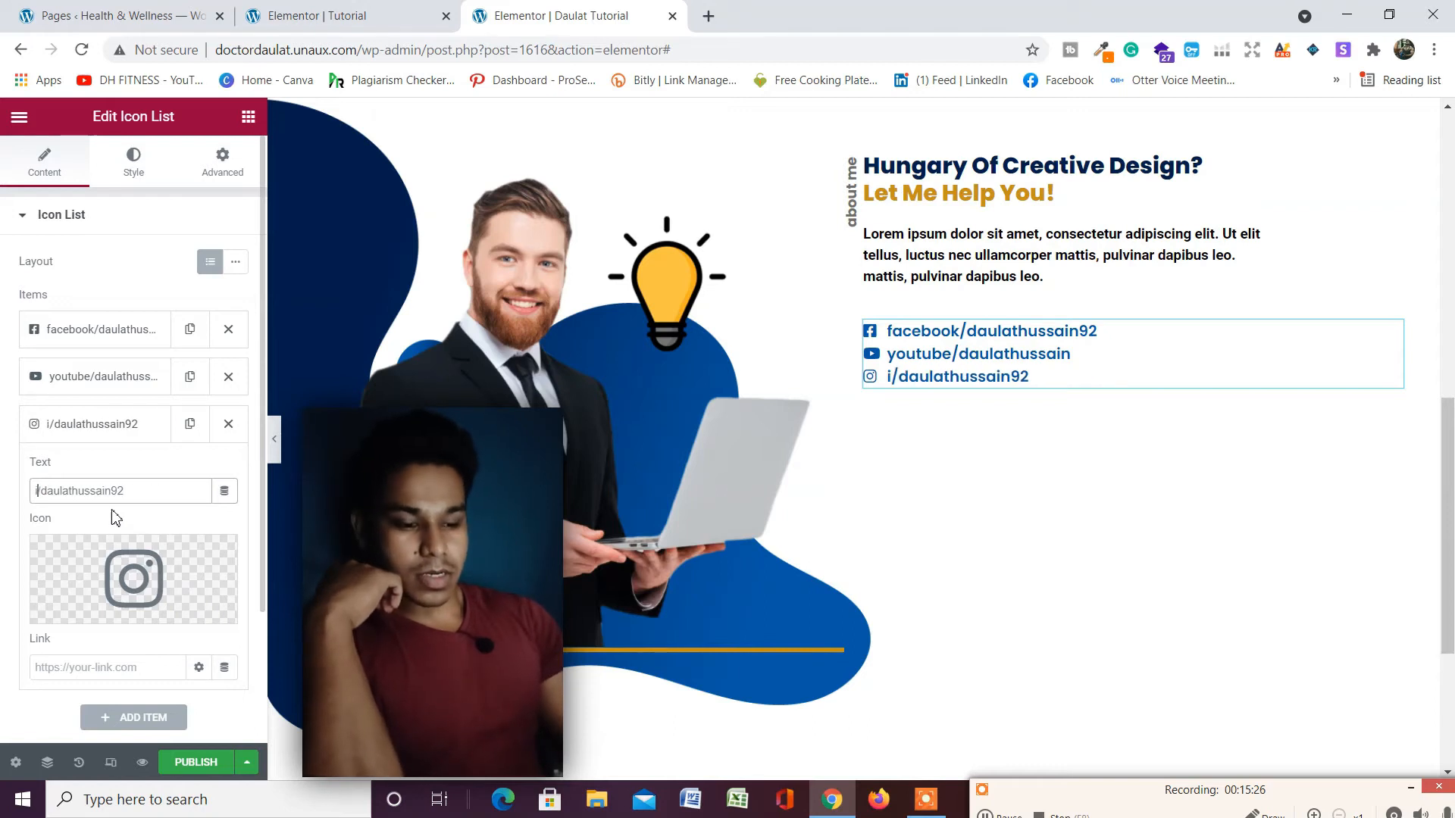
pyautogui.write('tagram')
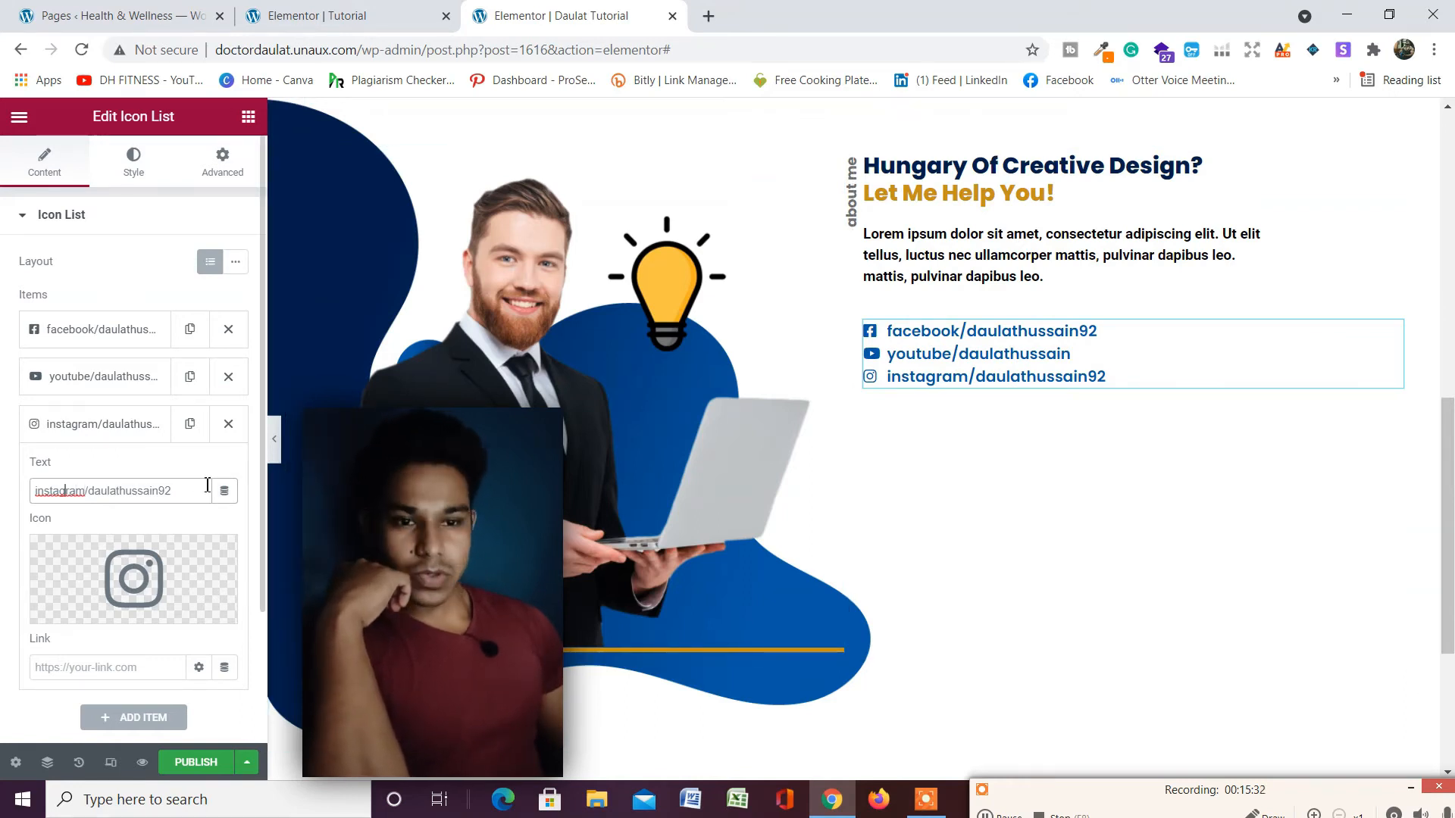
pyautogui.press('BackSpace')
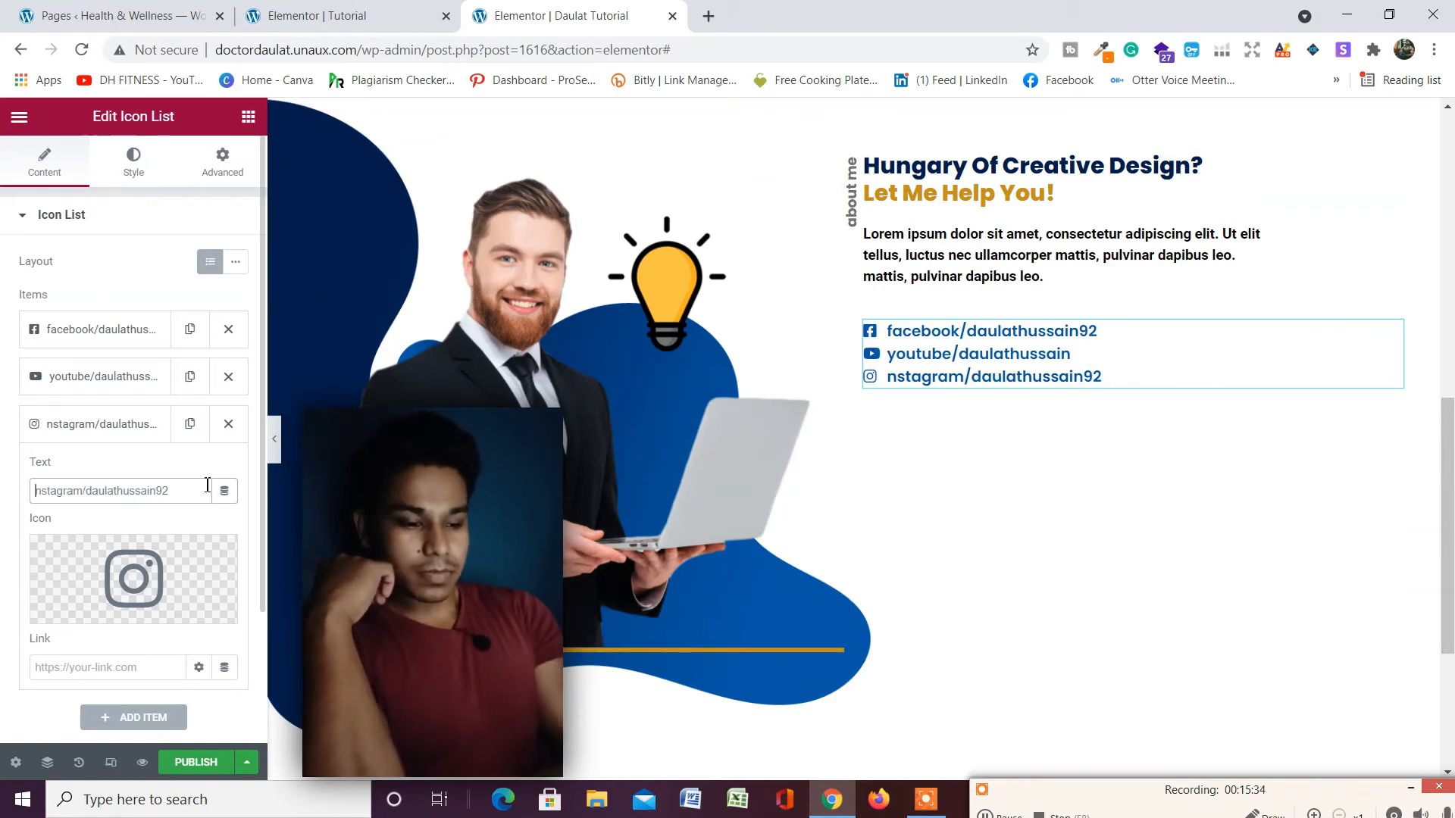
pyautogui.write('I')
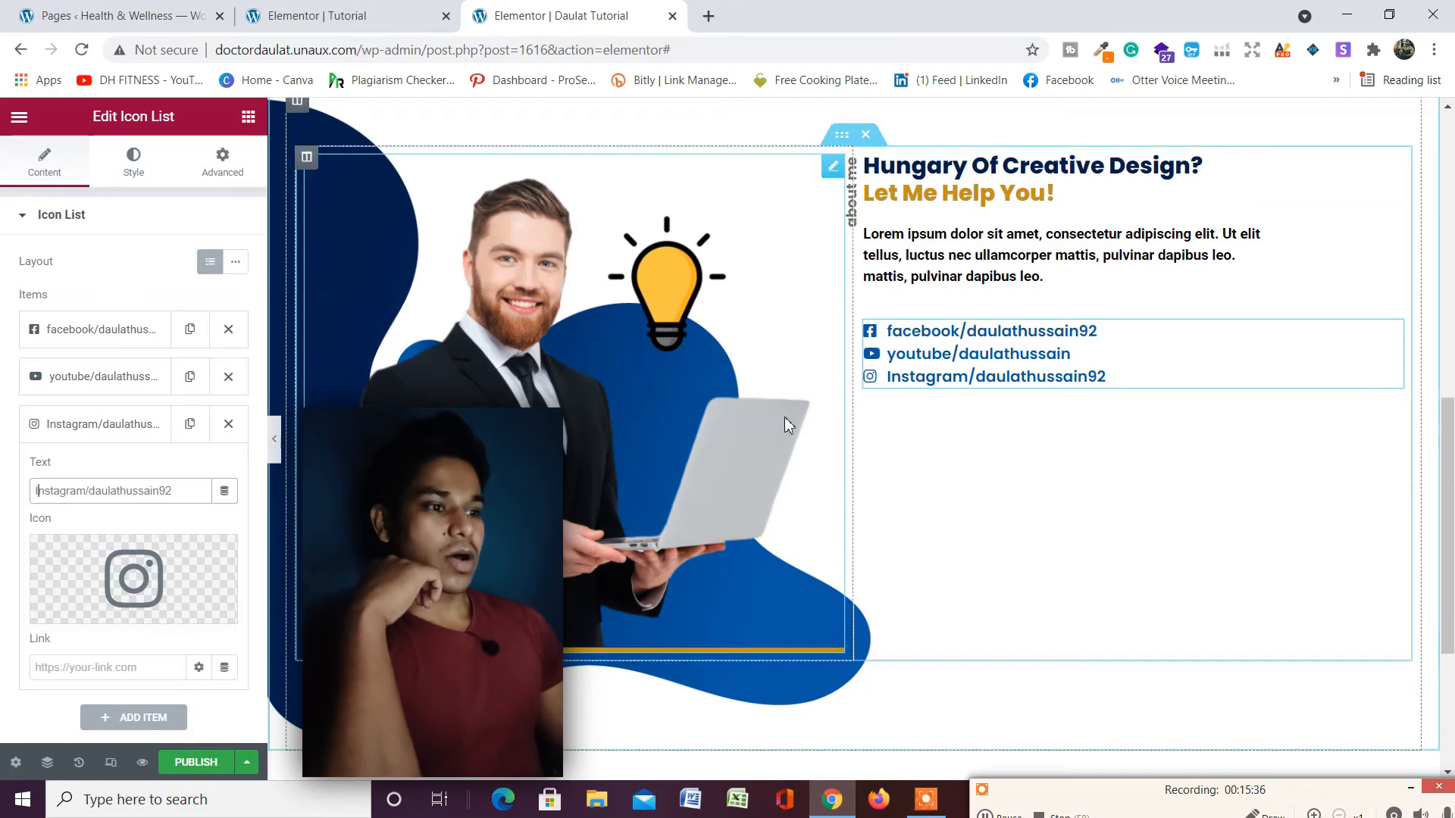
# Copy the "Let Me Help You!" heading and paste it between the lorem ipsum paragraph and the icon list.
pyautogui.scroll(-3, 1062, 428)
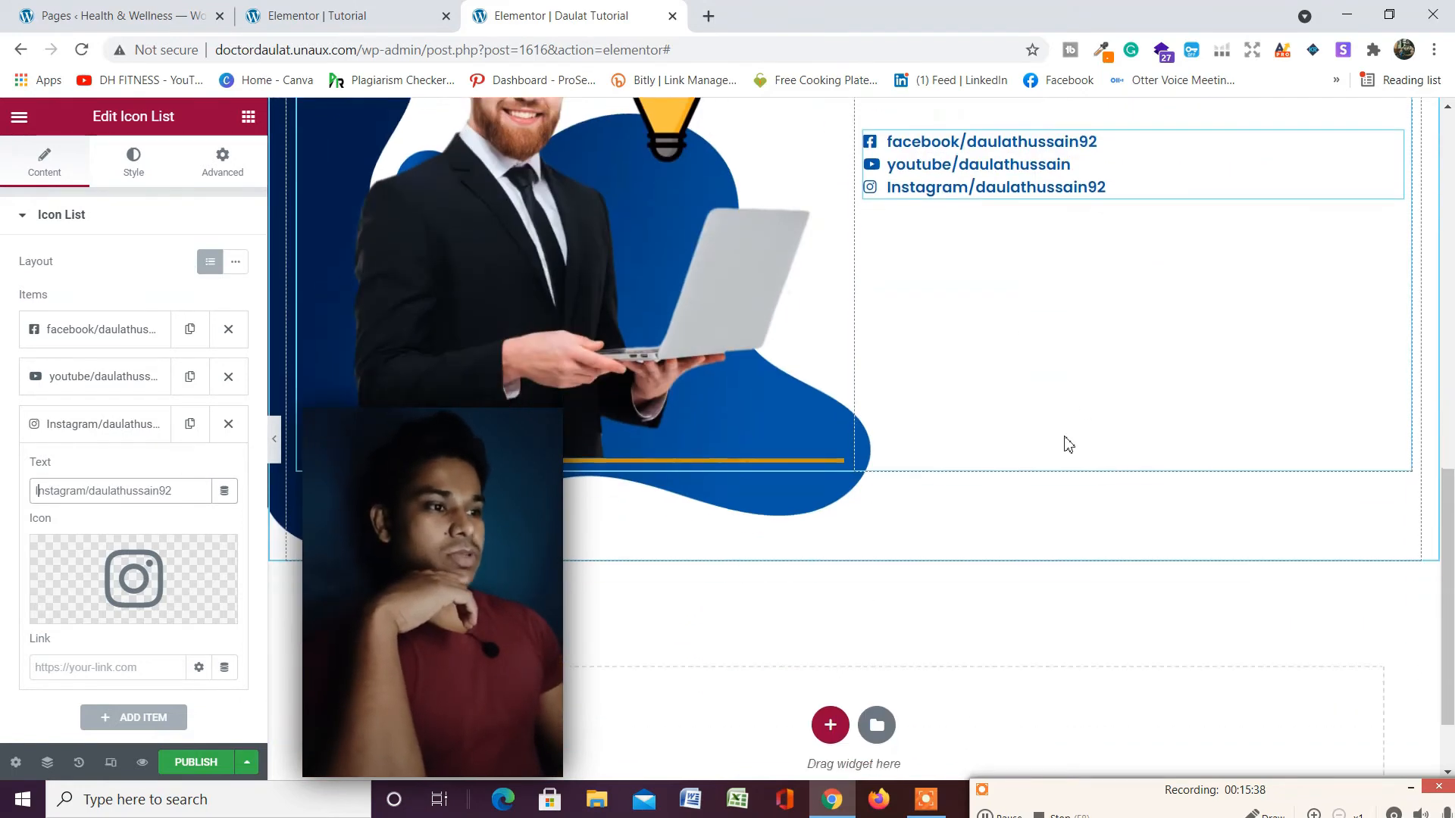
pyautogui.scroll(1, 1066, 445)
pyautogui.scroll(4, 1039, 432)
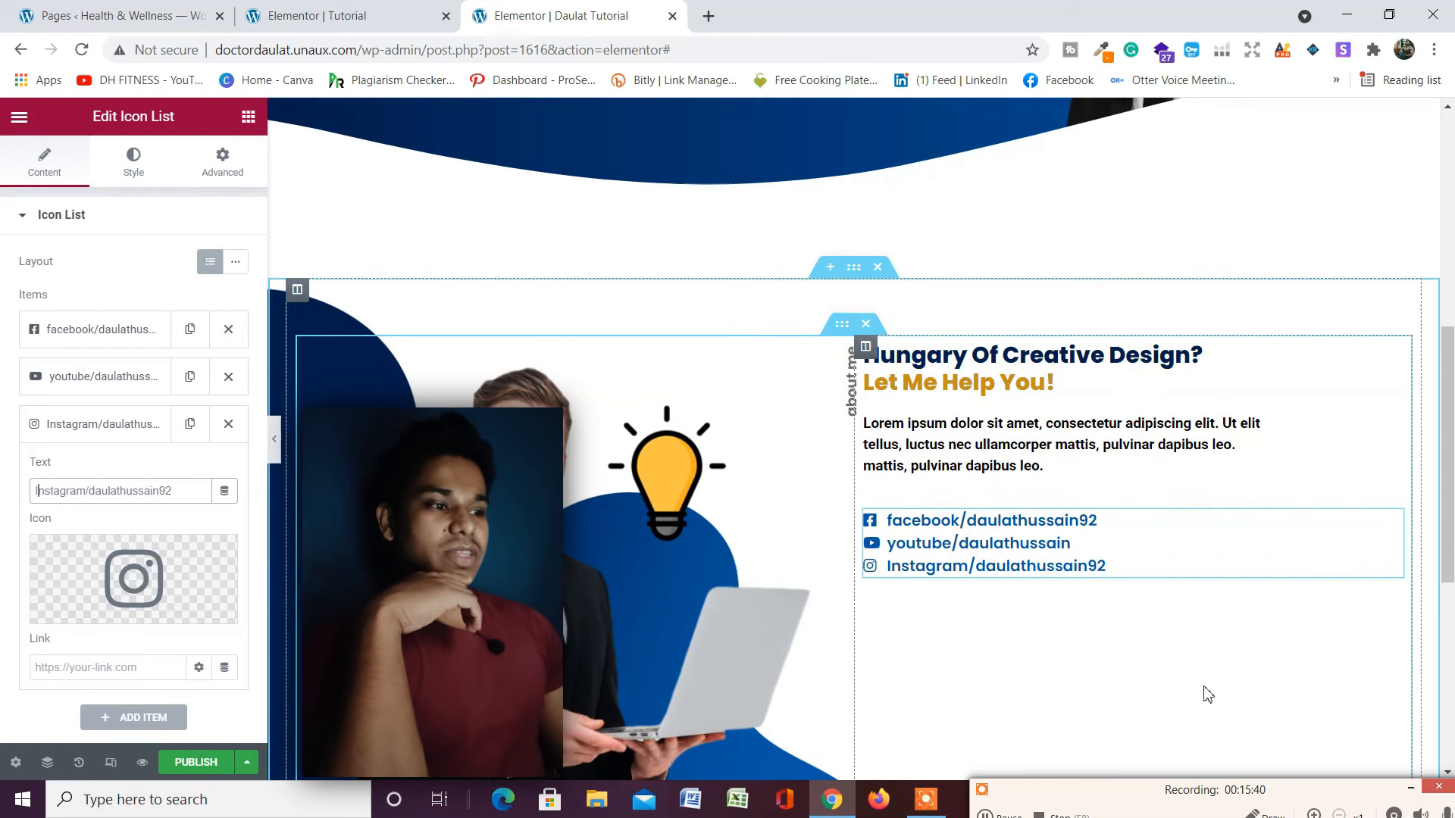
pyautogui.scroll(-3, 1198, 659)
pyautogui.scroll(3, 1010, 302)
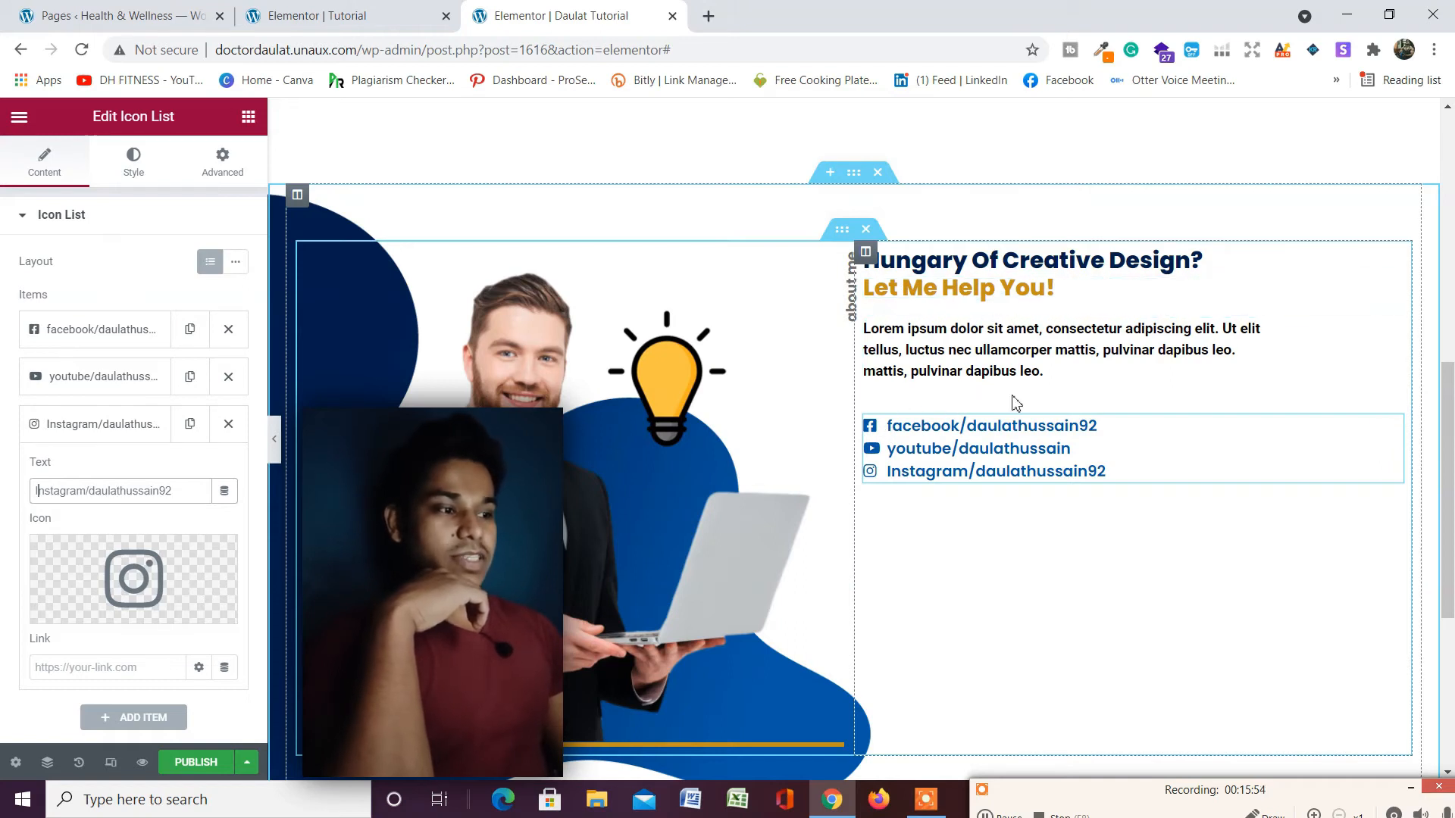
pyautogui.rightClick(1390, 297)
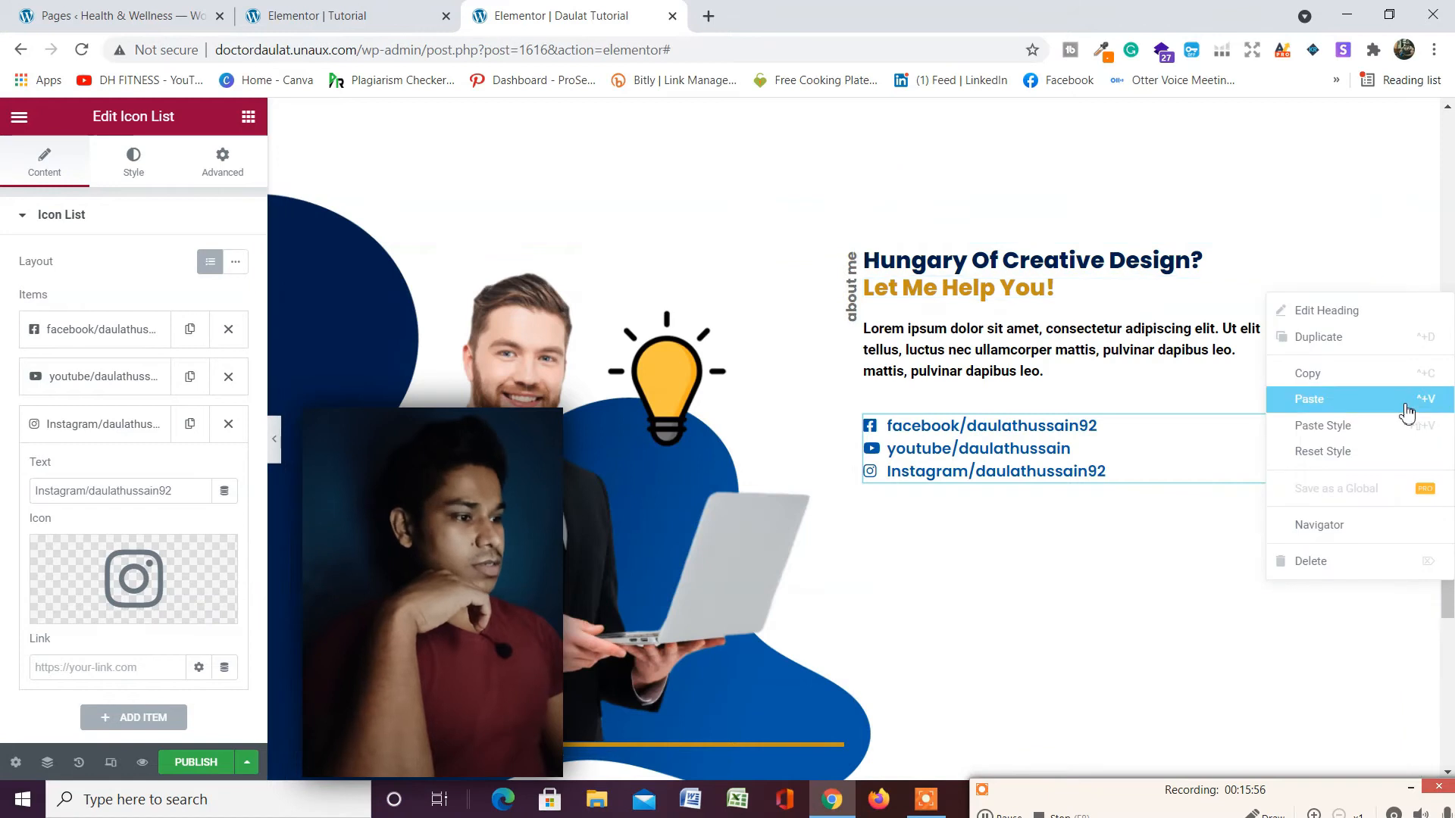
pyautogui.click(1322, 390)
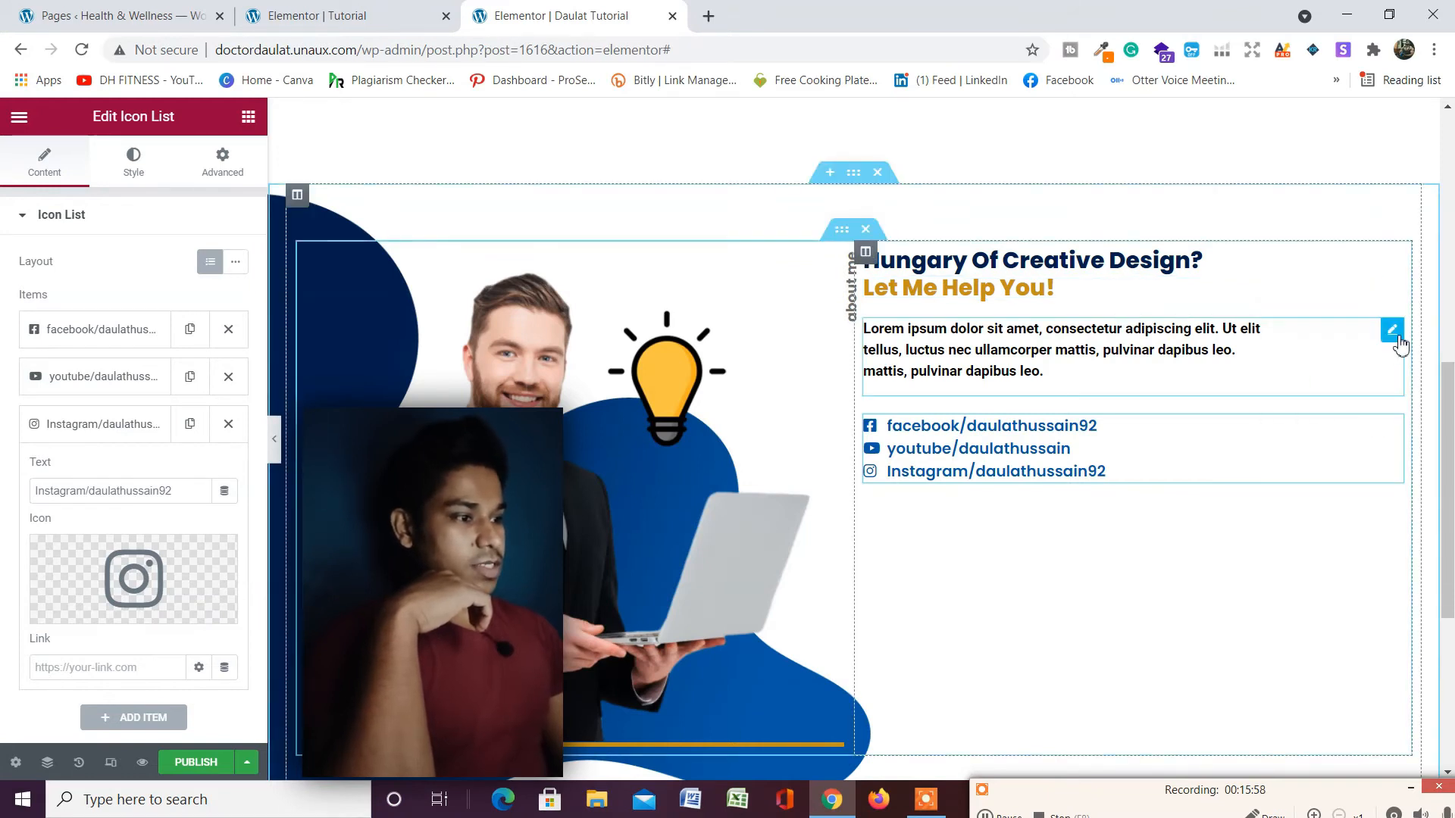
pyautogui.rightClick(1394, 339)
pyautogui.click(1370, 443)
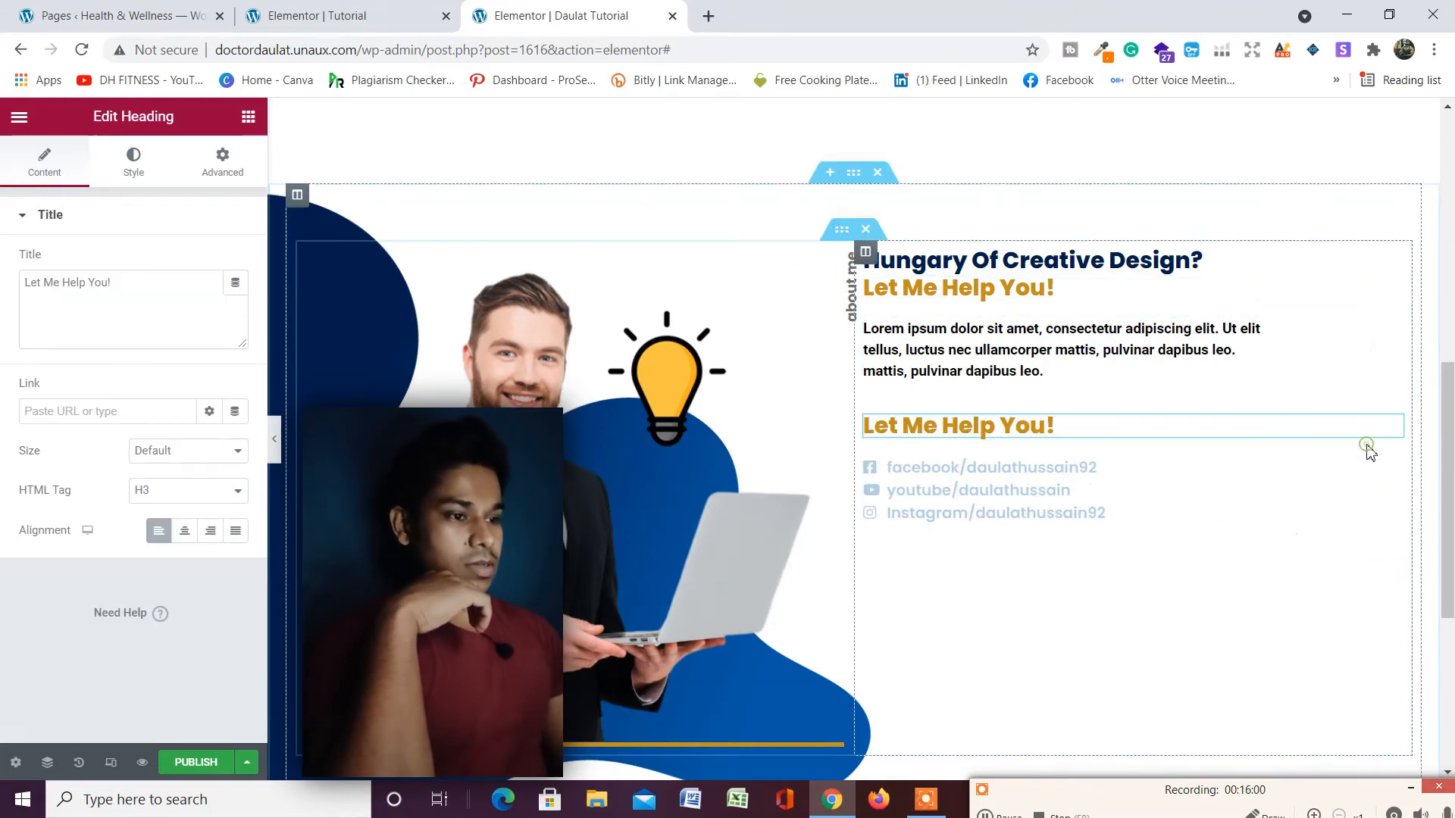
# Change the pasted heading's text to "Follow Me Here" and its HTML tag to H5.
pyautogui.click(1016, 432)
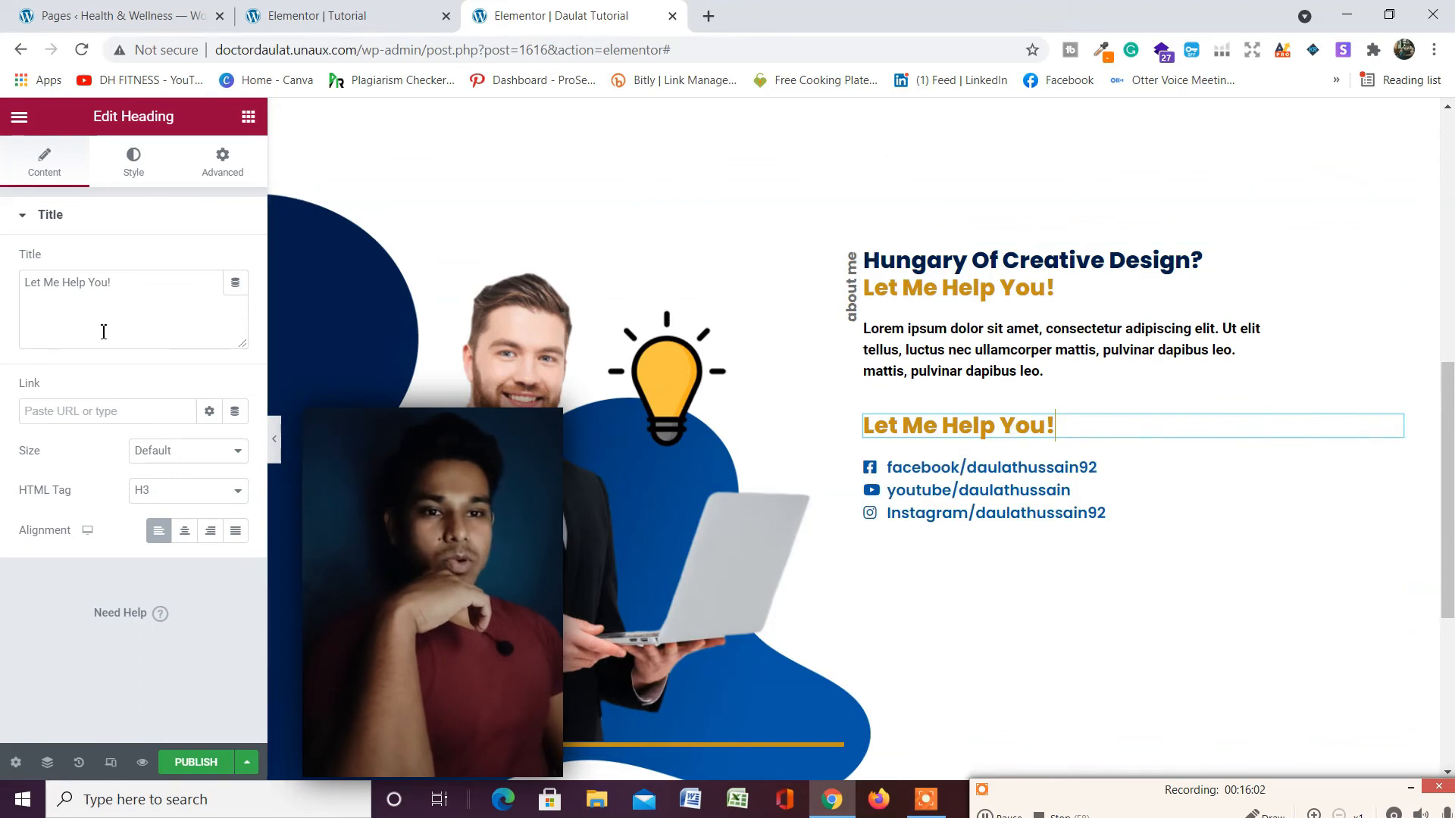
pyautogui.tripleClick(93, 293)
pyautogui.write('Fo')
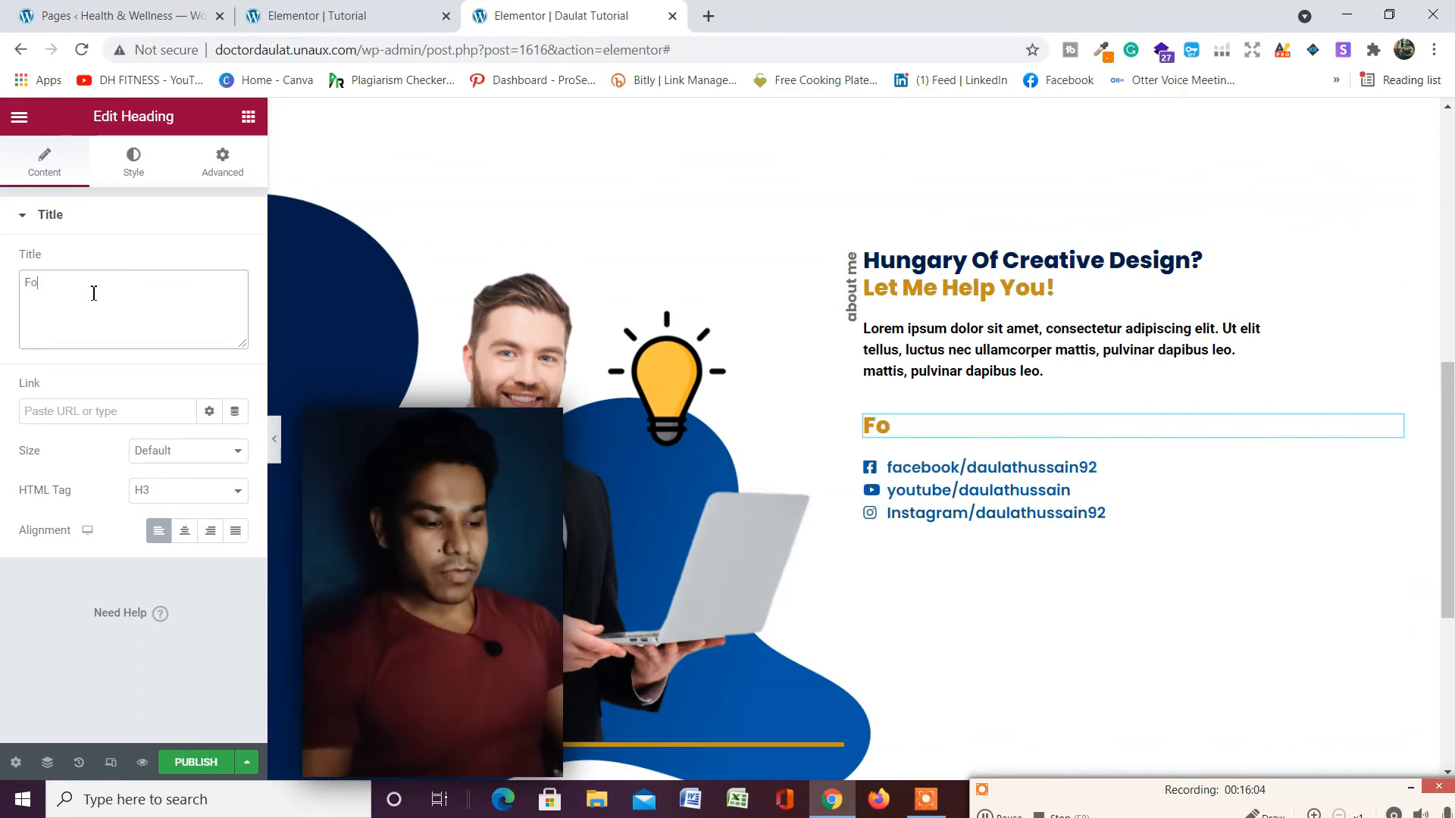
pyautogui.write('llow Me ')
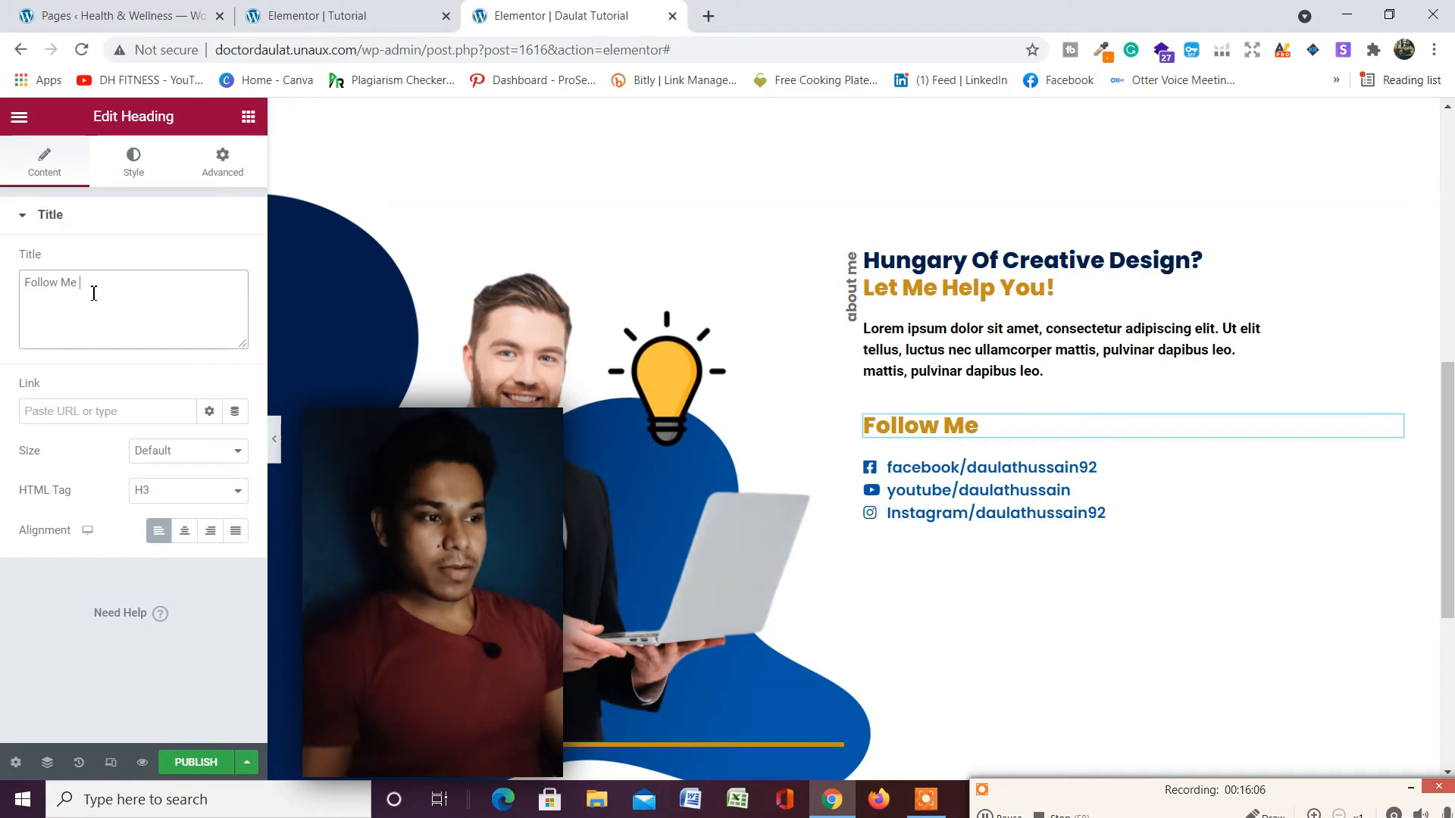
pyautogui.write('Hre')
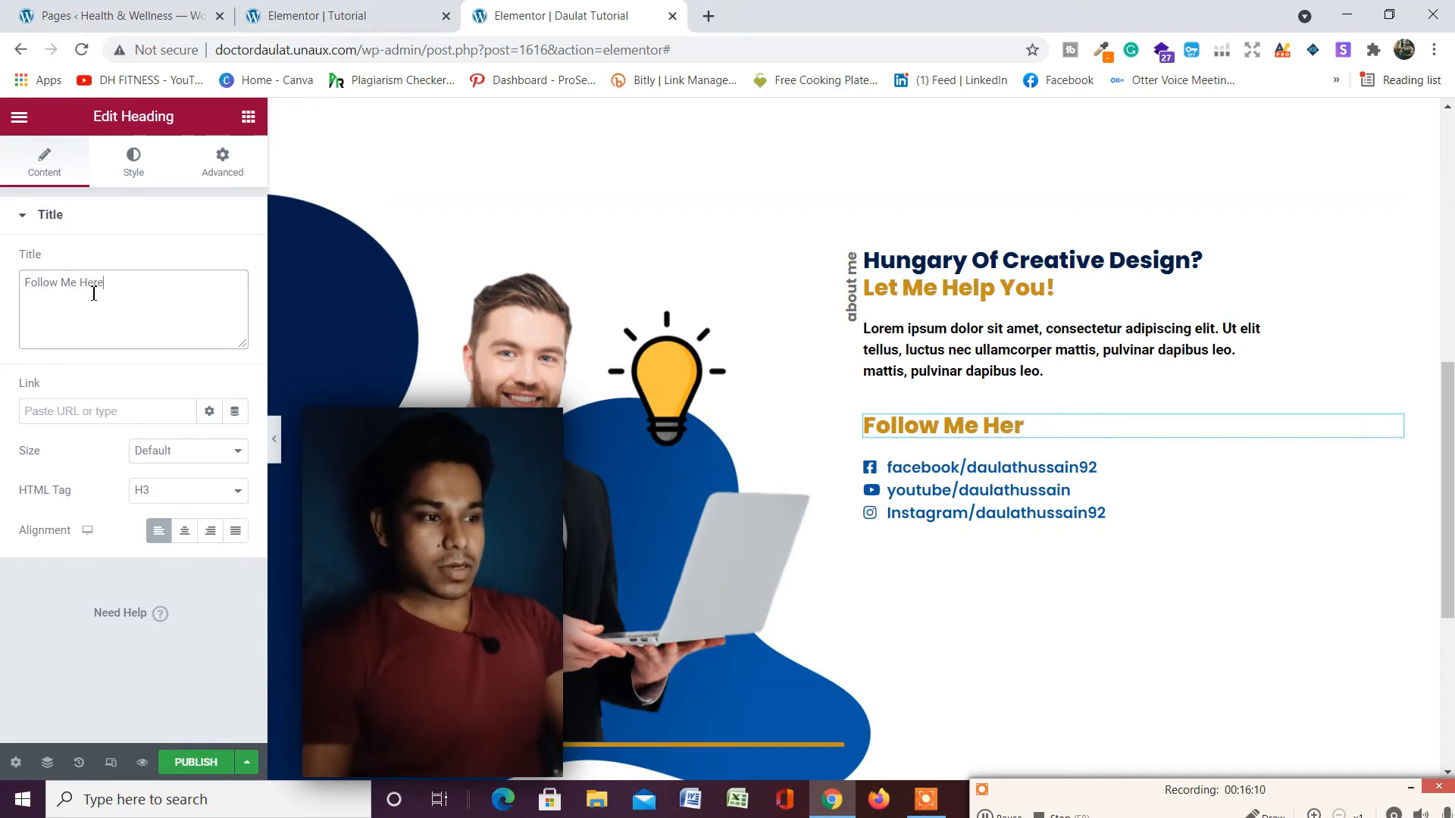
pyautogui.click(188, 497)
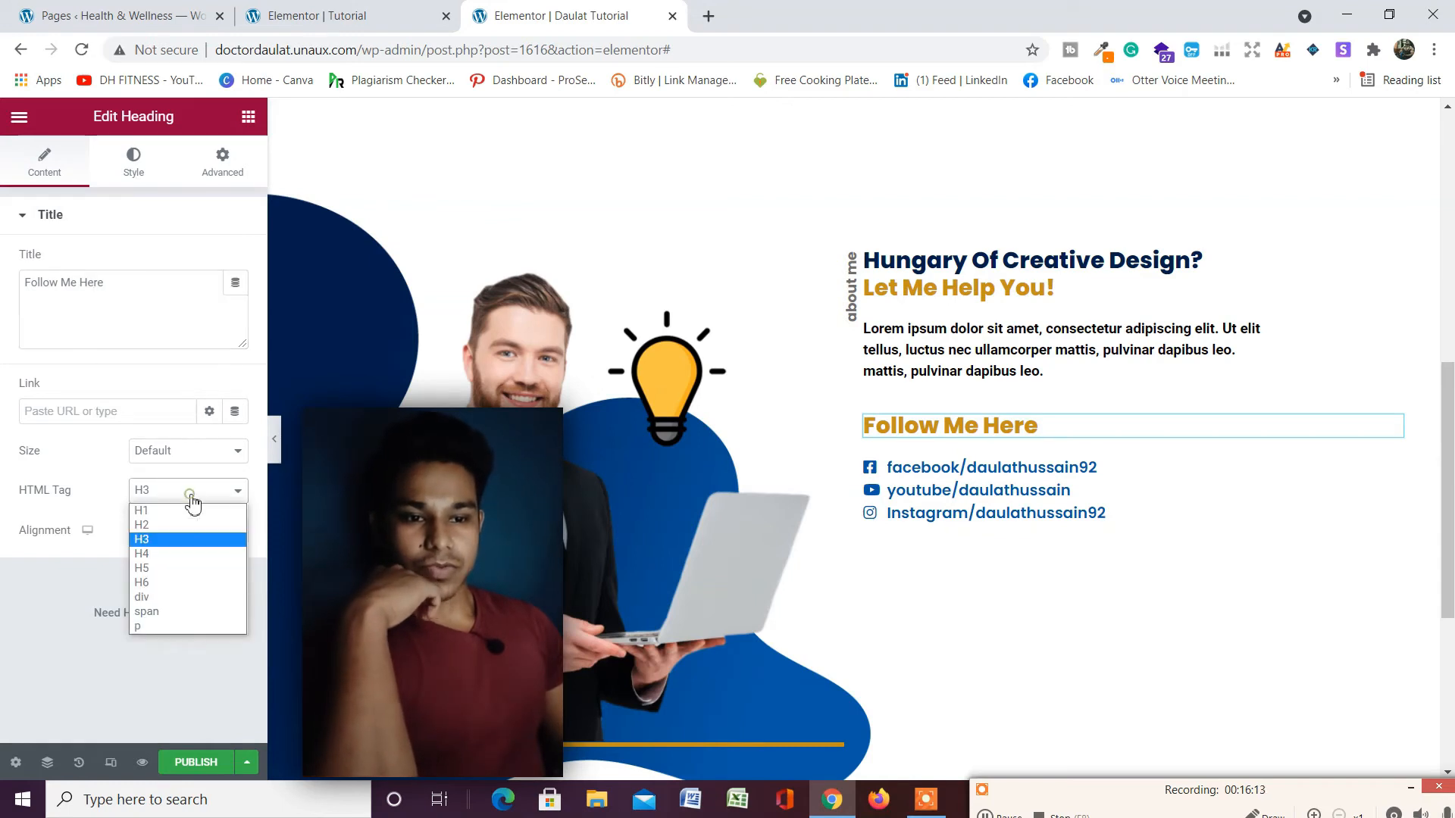
pyautogui.click(204, 569)
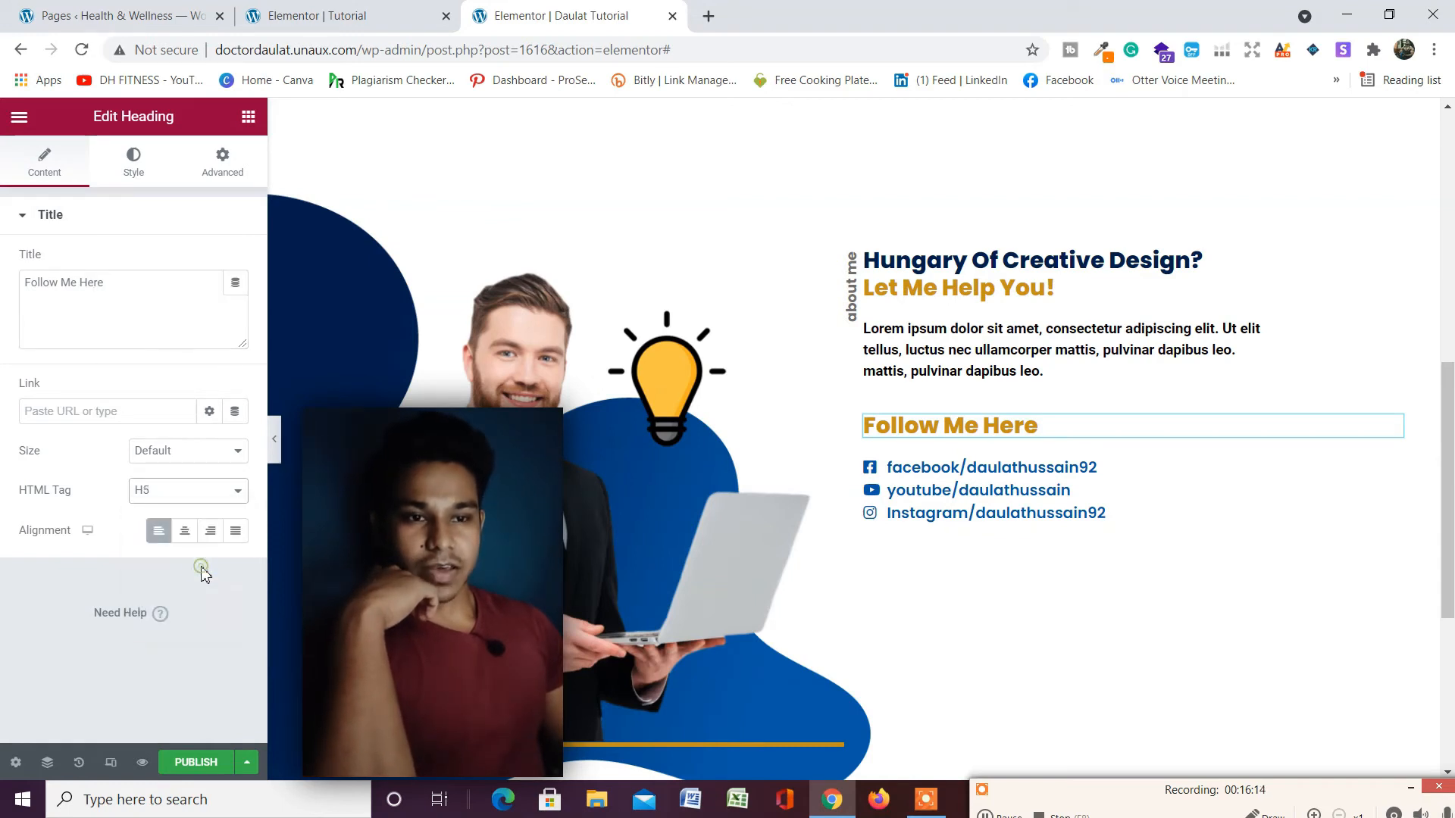
# Set the "Follow Me Here" heading's text color to the blue global color.
pyautogui.click(135, 173)
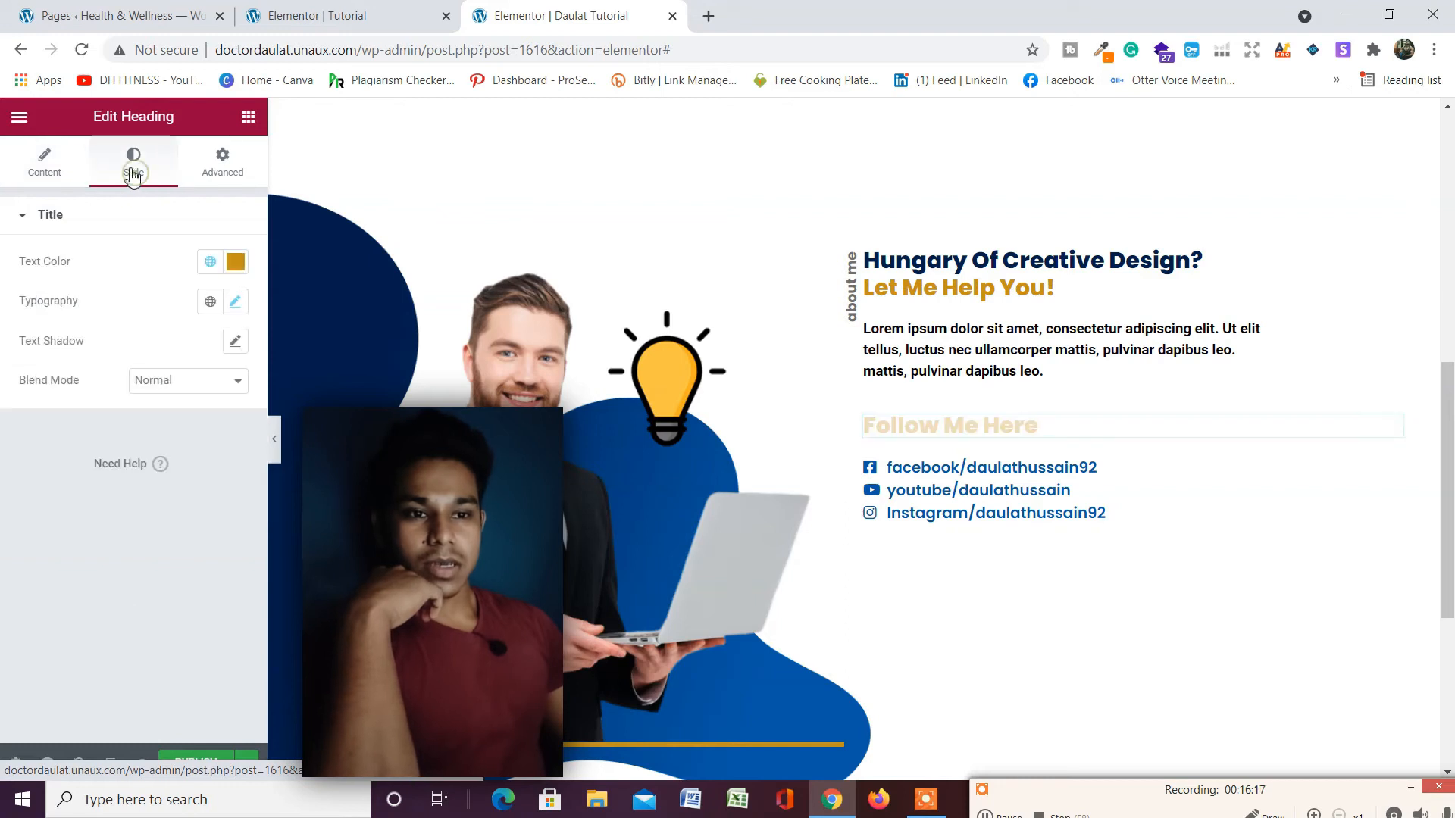
pyautogui.click(209, 264)
pyautogui.click(133, 381)
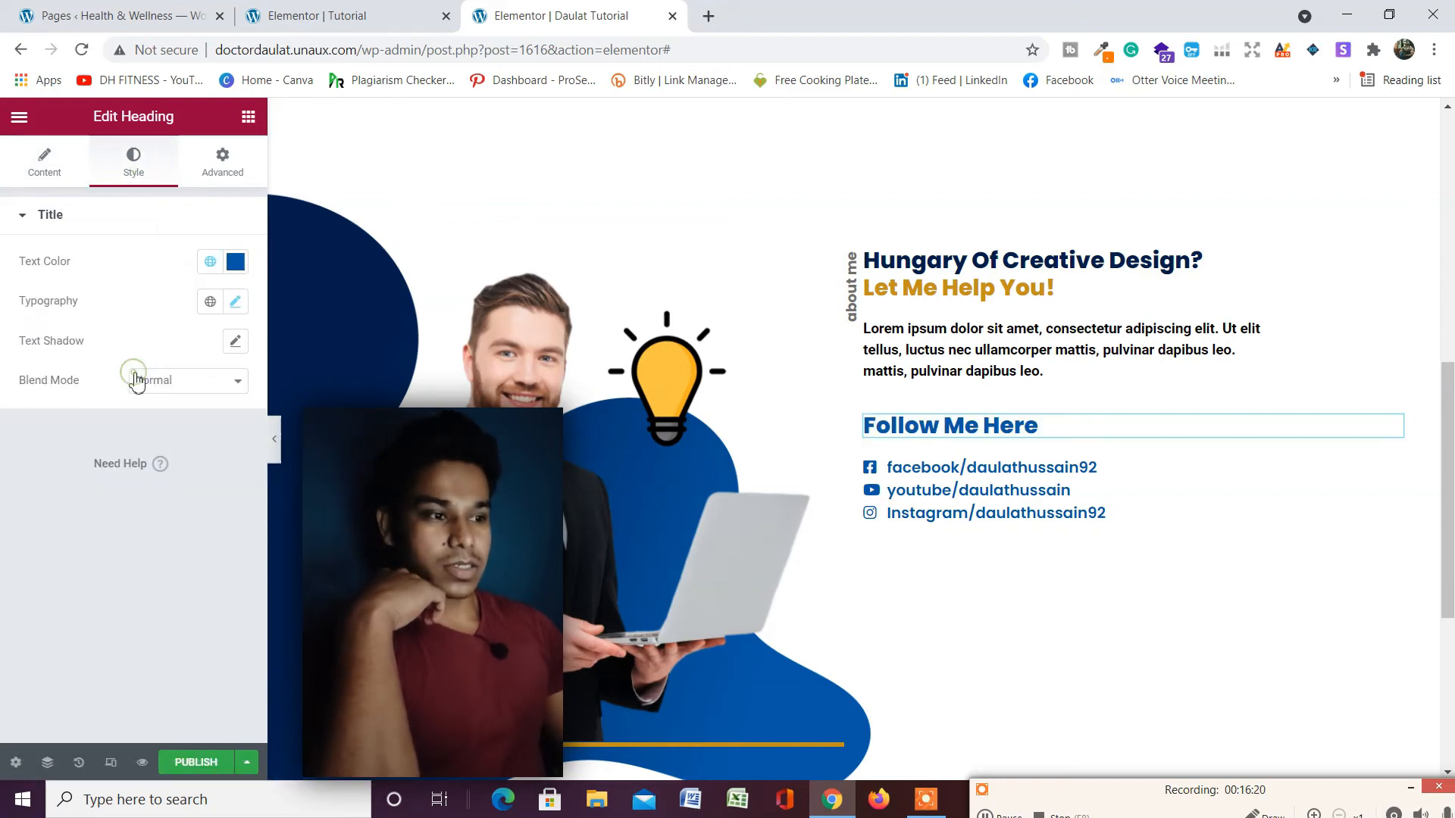
# Switch the "Follow Me Here" heading's font size unit to PX and set the size to 21.
pyautogui.click(233, 303)
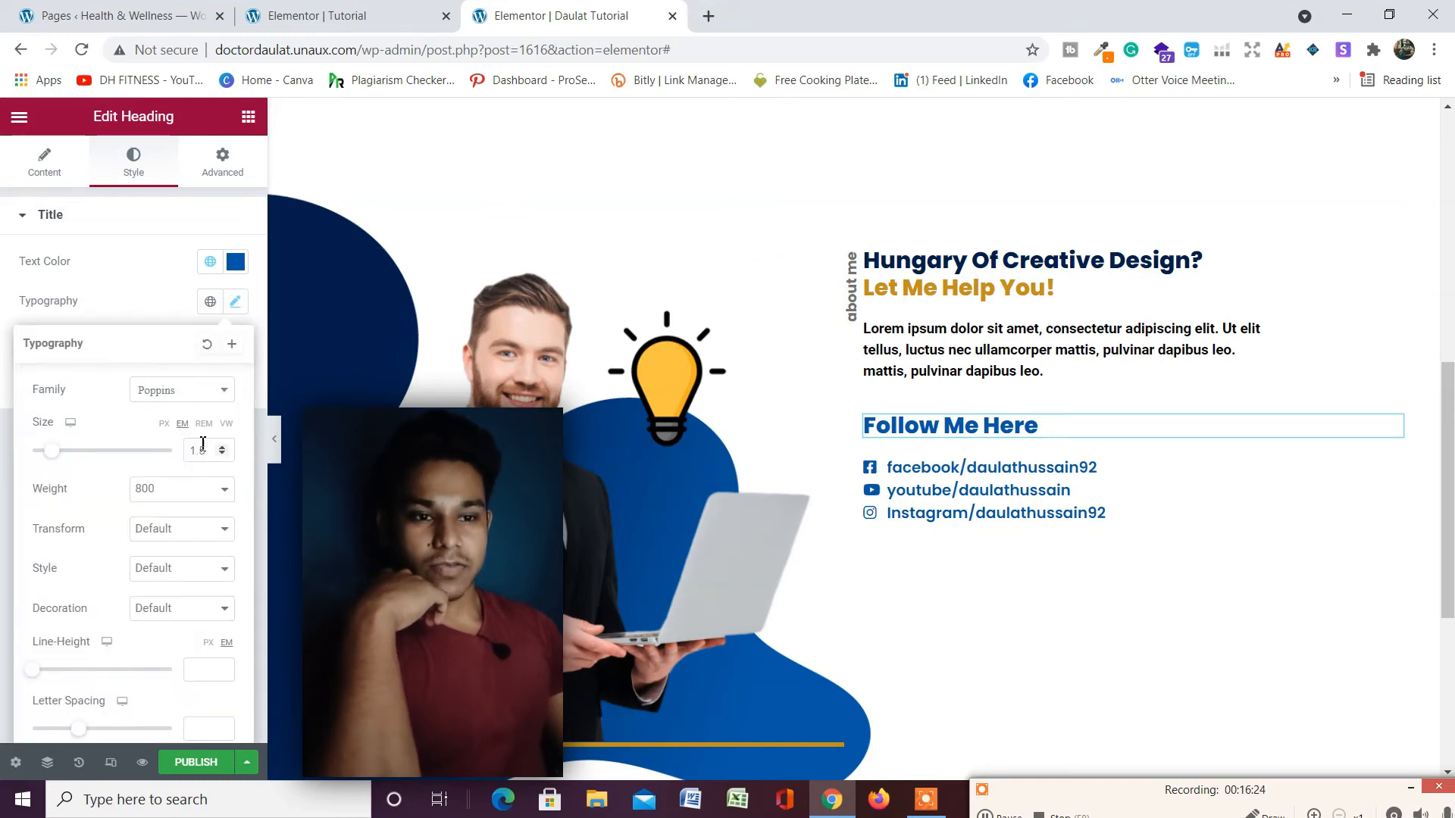
pyautogui.click(163, 424)
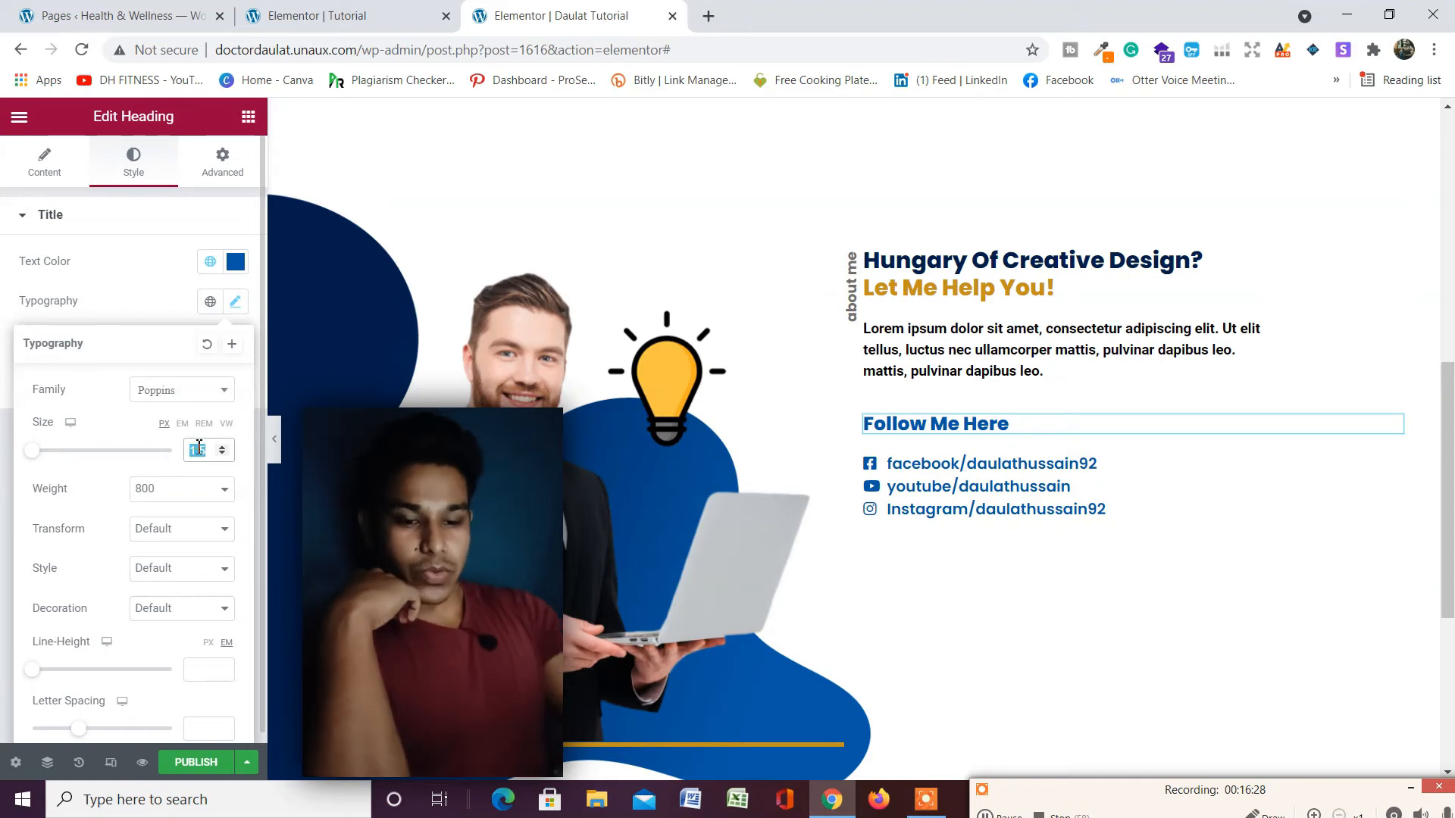
pyautogui.write('15')
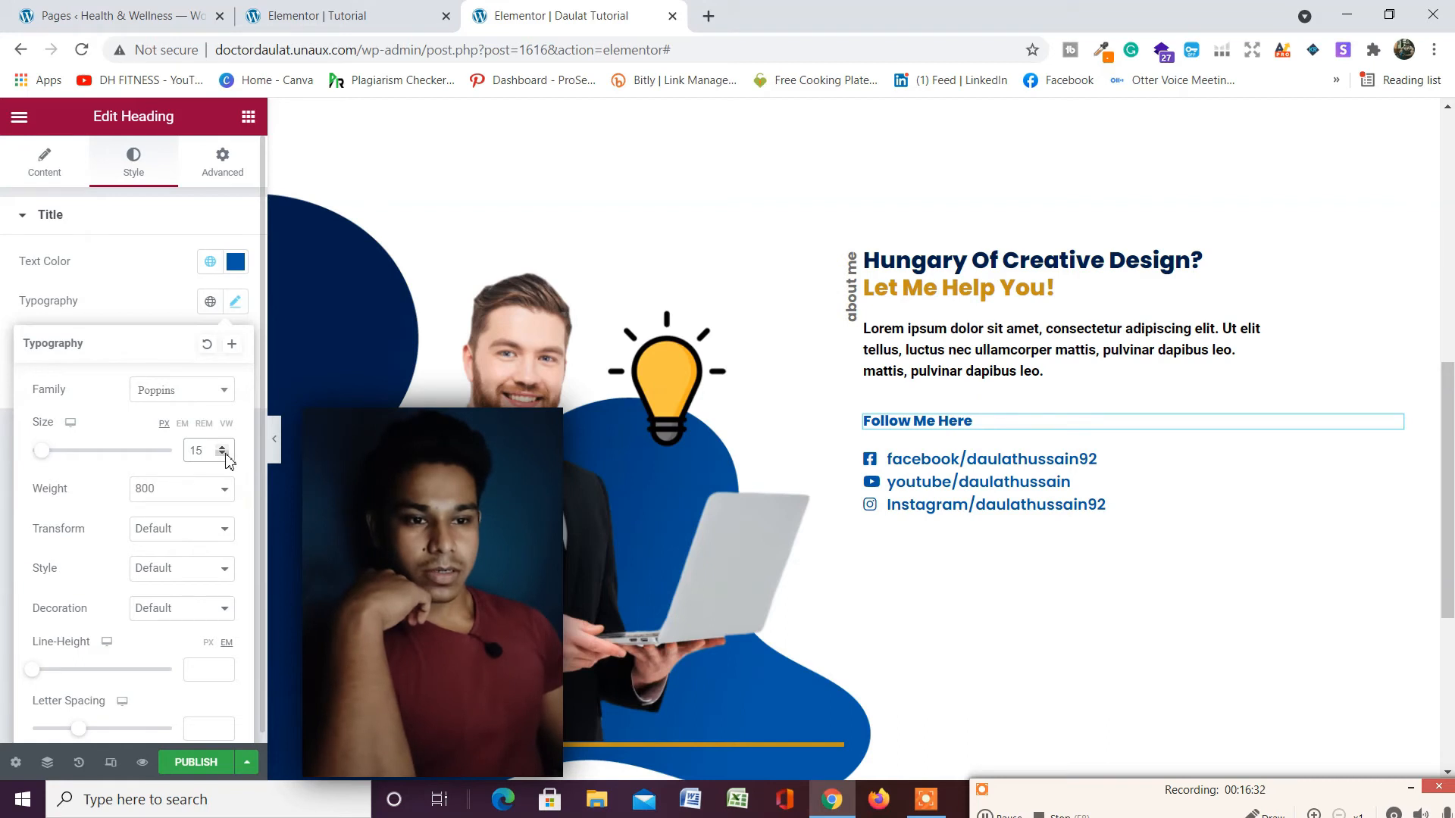
pyautogui.click(223, 448)
pyautogui.click(222, 448)
pyautogui.click(223, 448)
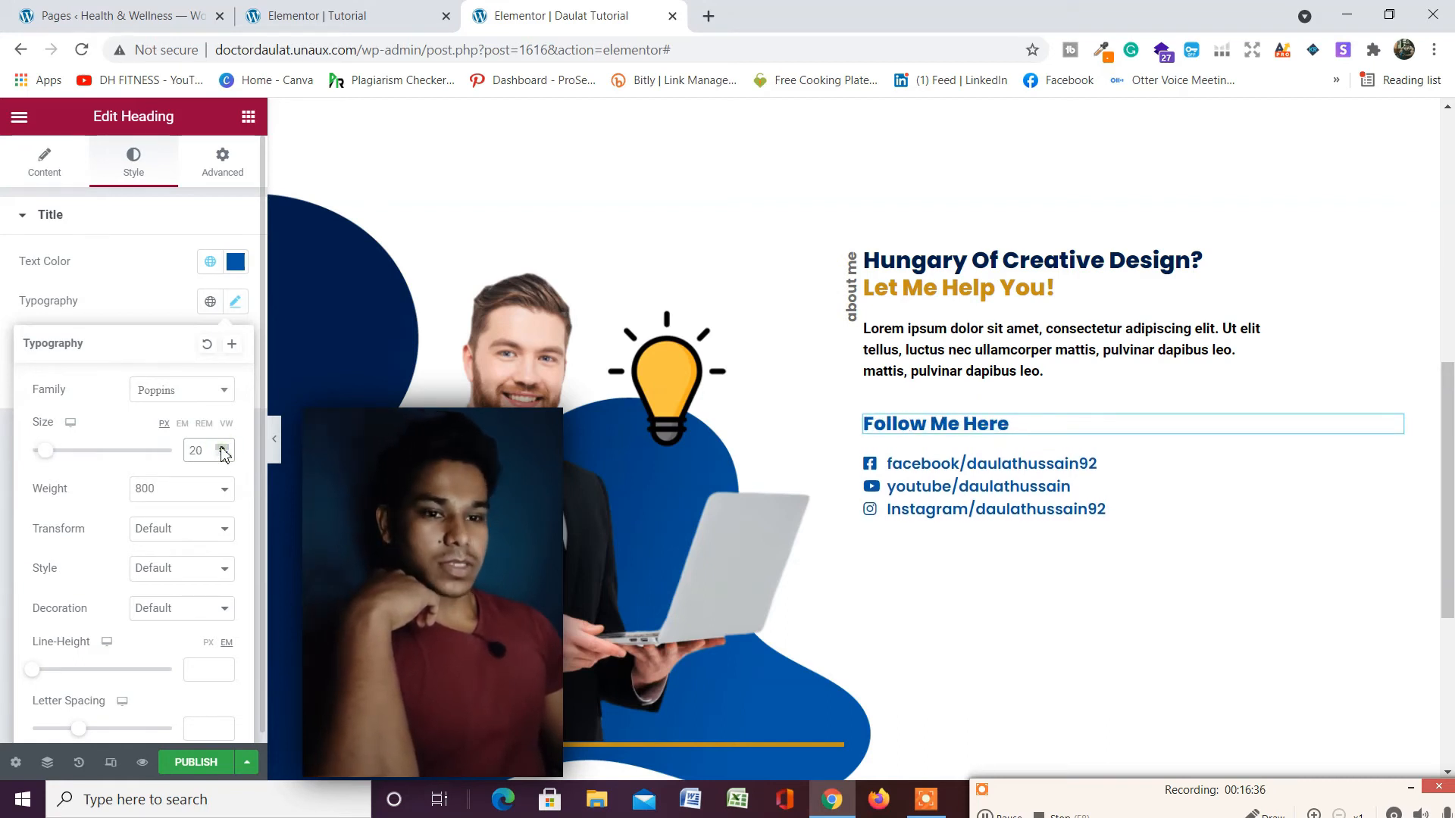
pyautogui.click(223, 448)
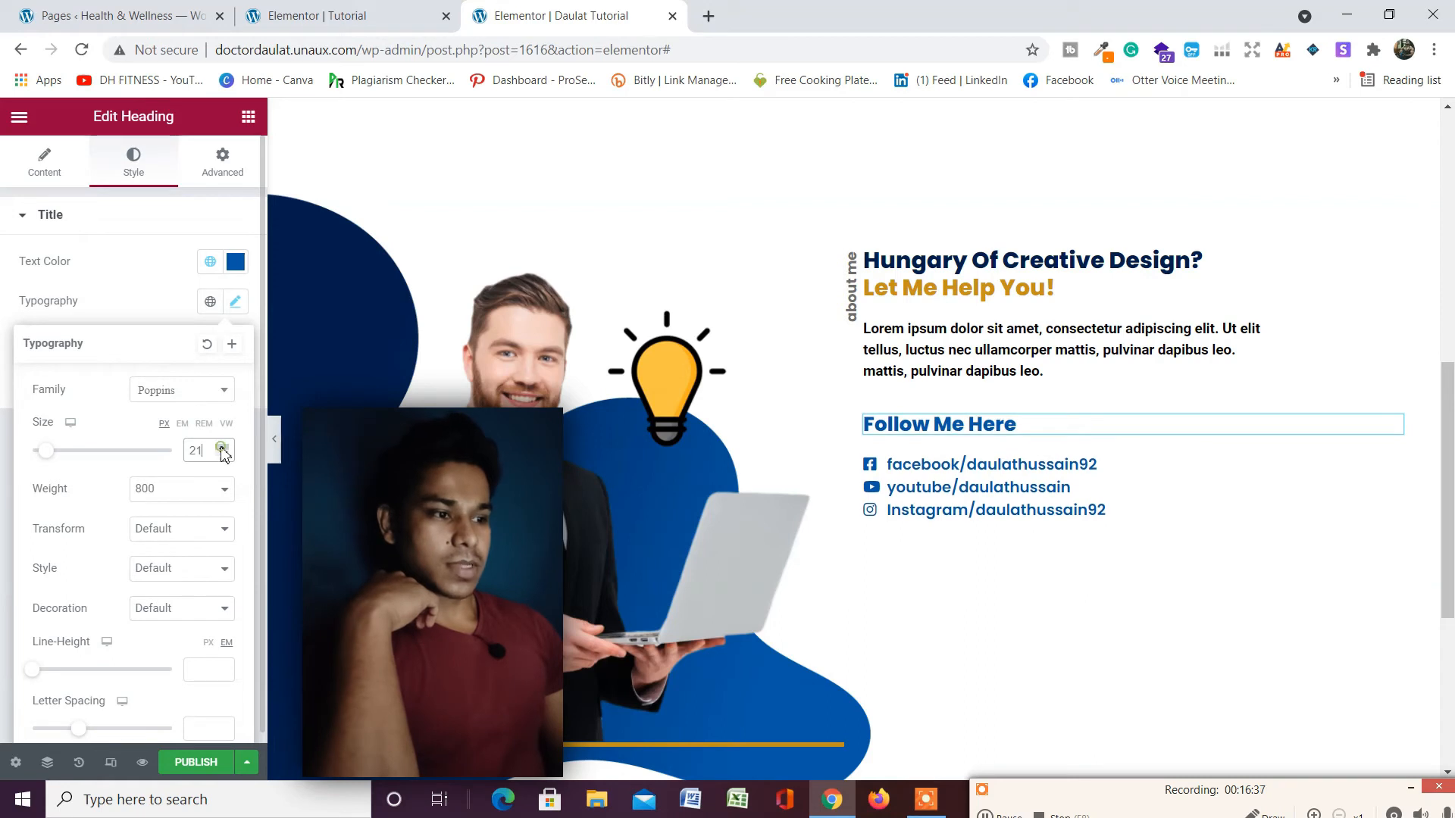
# Try font weight 500 on the "Follow Me Here" heading and settle on 700.
pyautogui.click(218, 491)
pyautogui.click(190, 567)
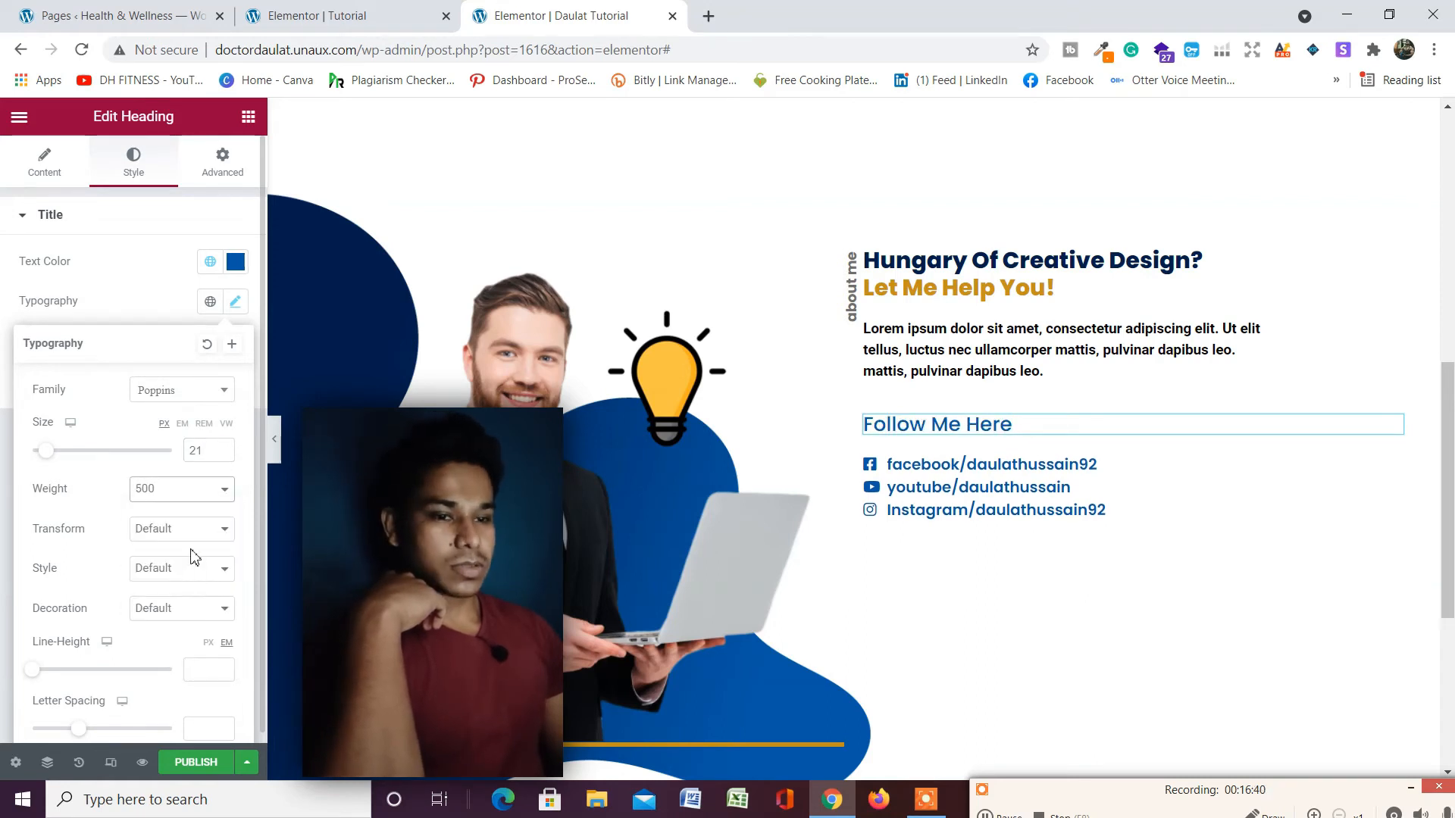
pyautogui.click(207, 490)
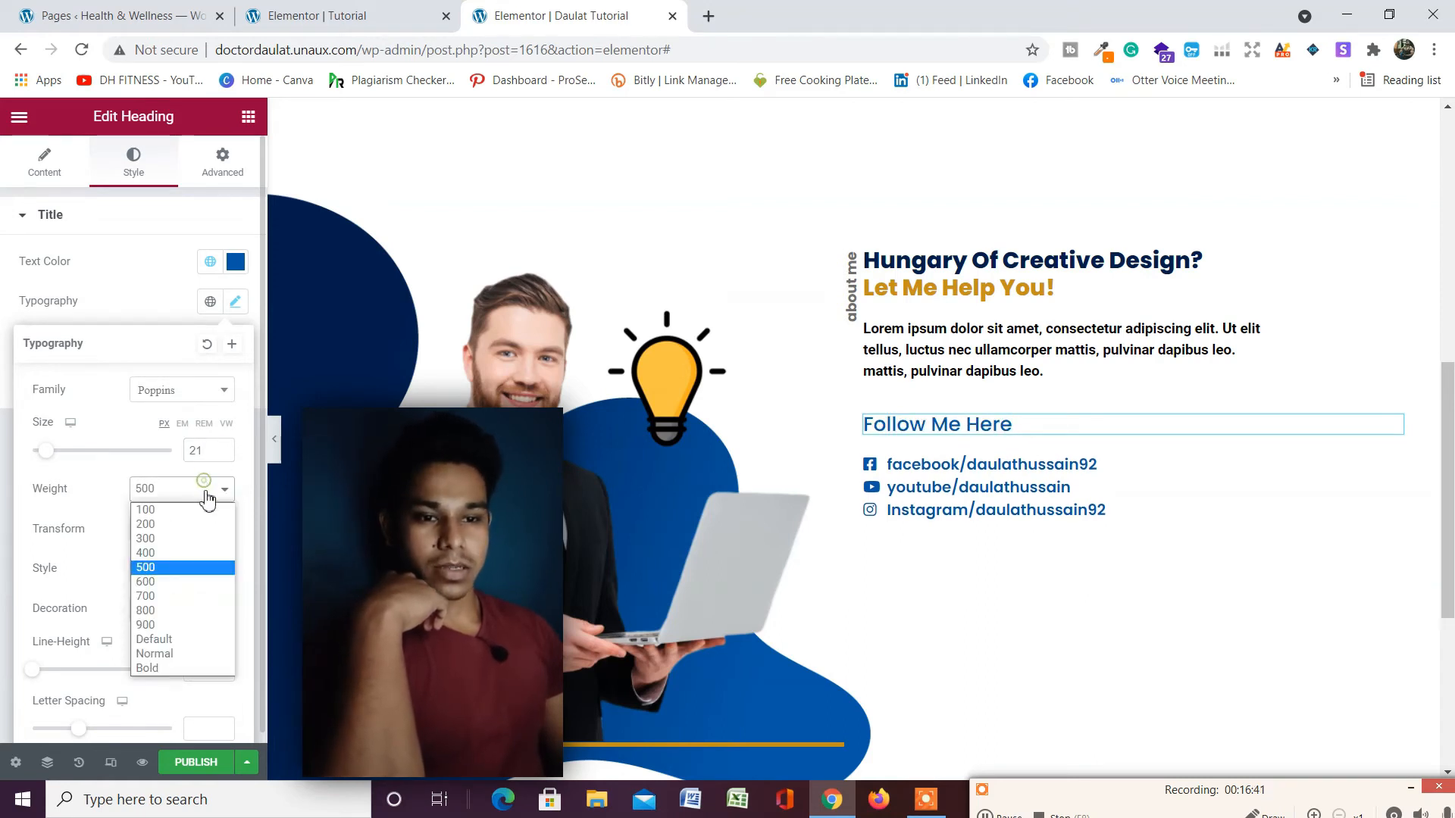
pyautogui.click(193, 597)
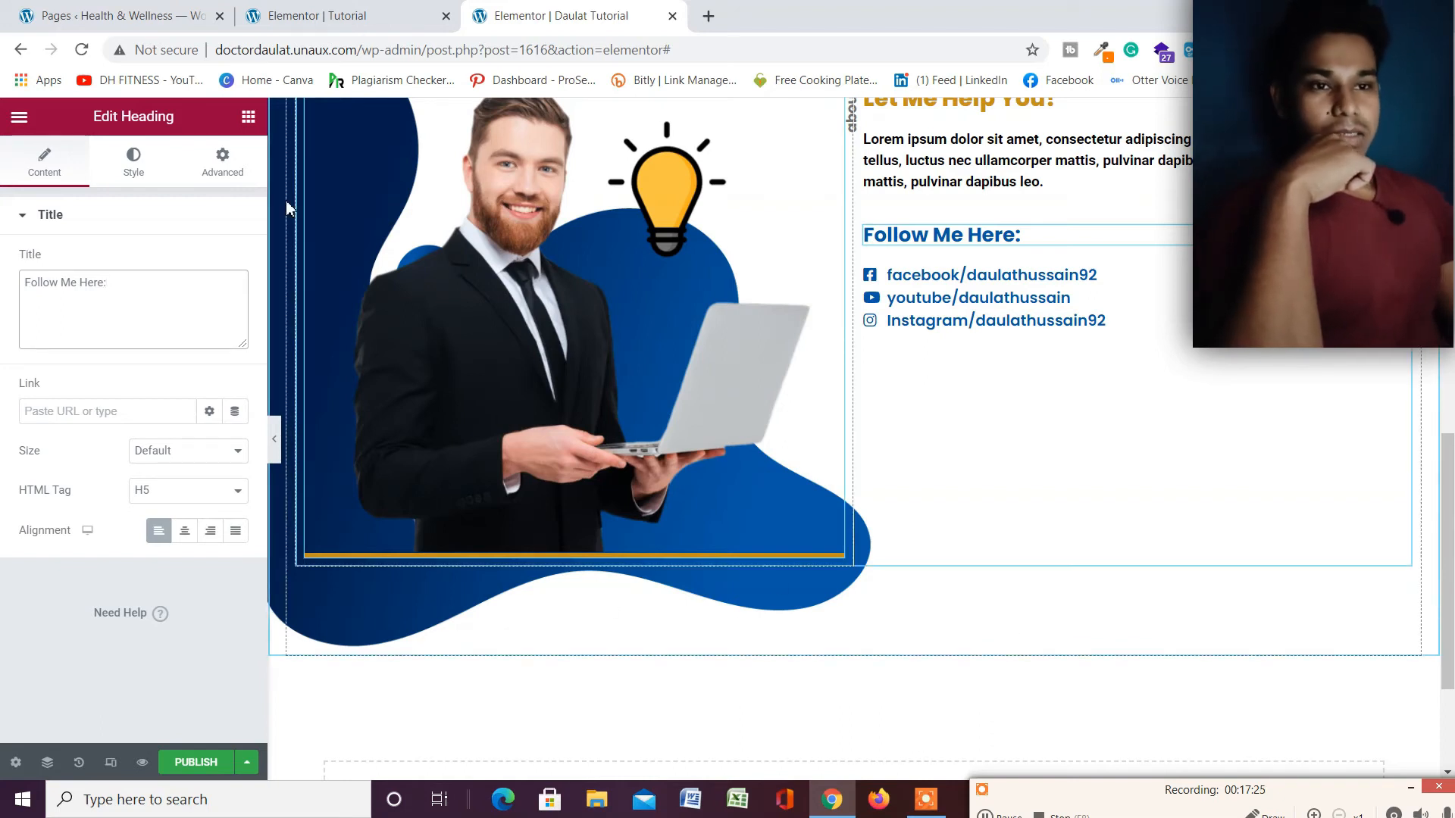
# Add an inner section beneath the image and text columns and duplicate one of its columns to make three.
pyautogui.click(248, 116)
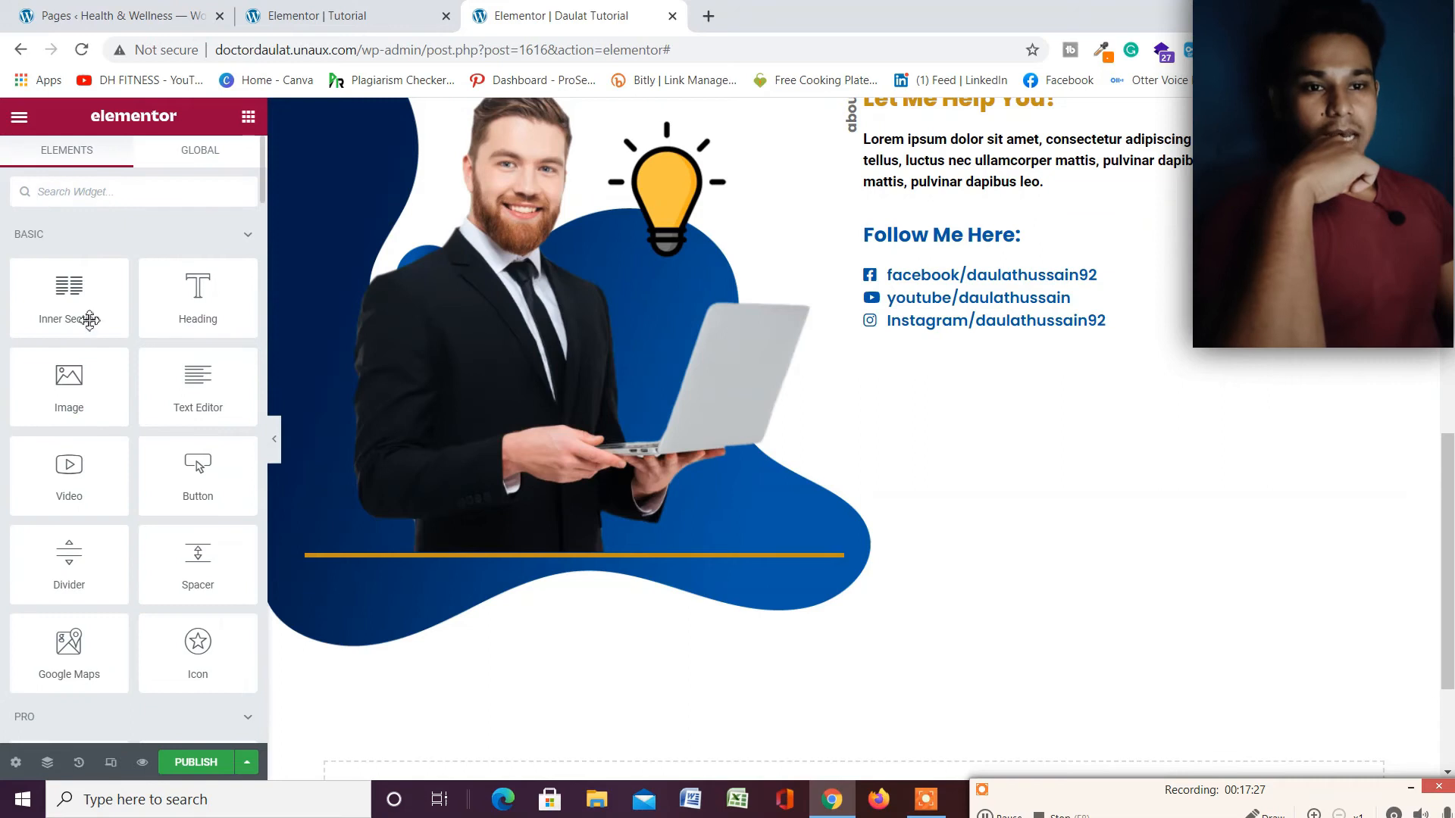
pyautogui.moveTo(90, 320); pyautogui.dragTo(764, 575)
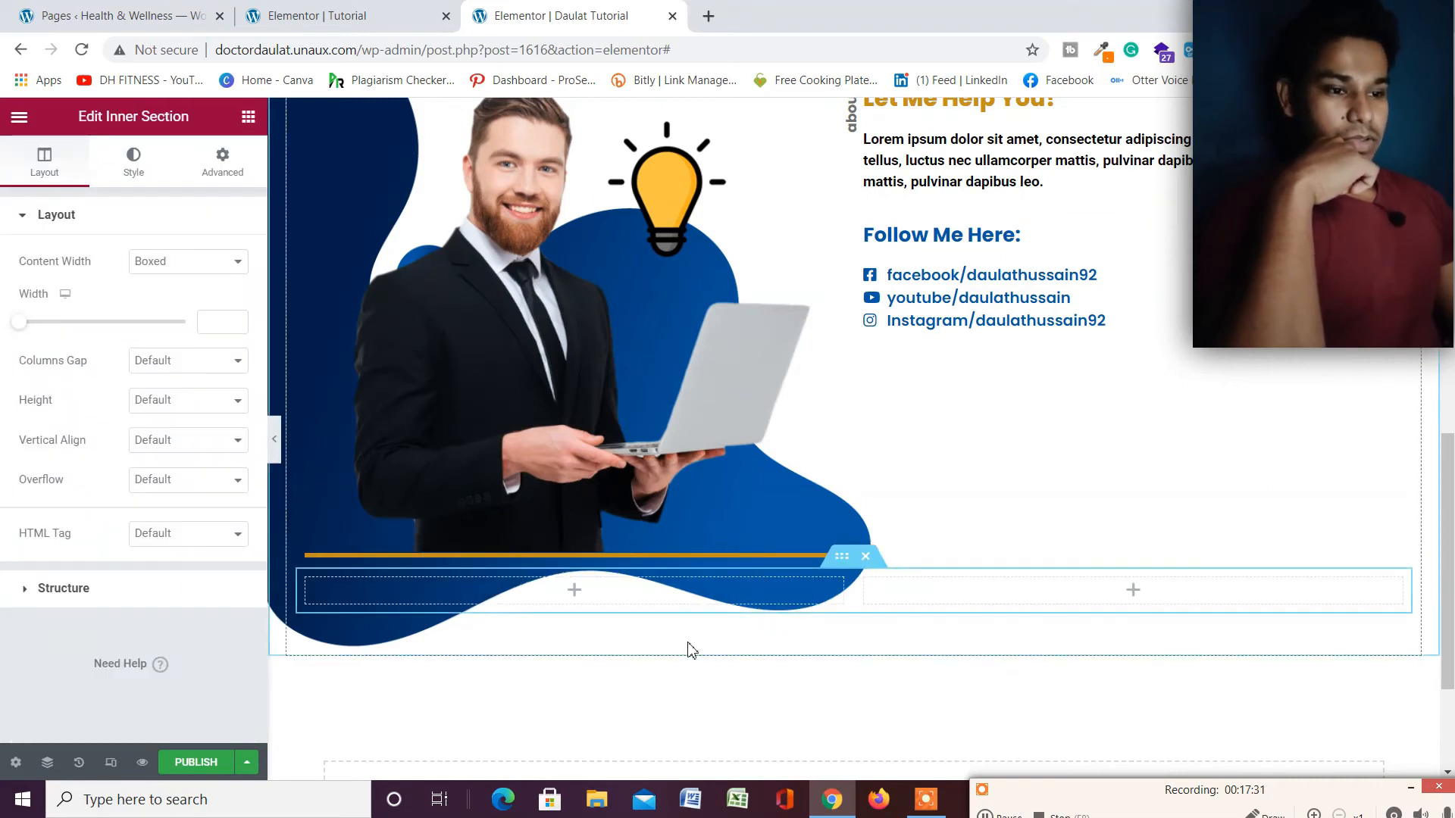
pyautogui.rightClick(311, 588)
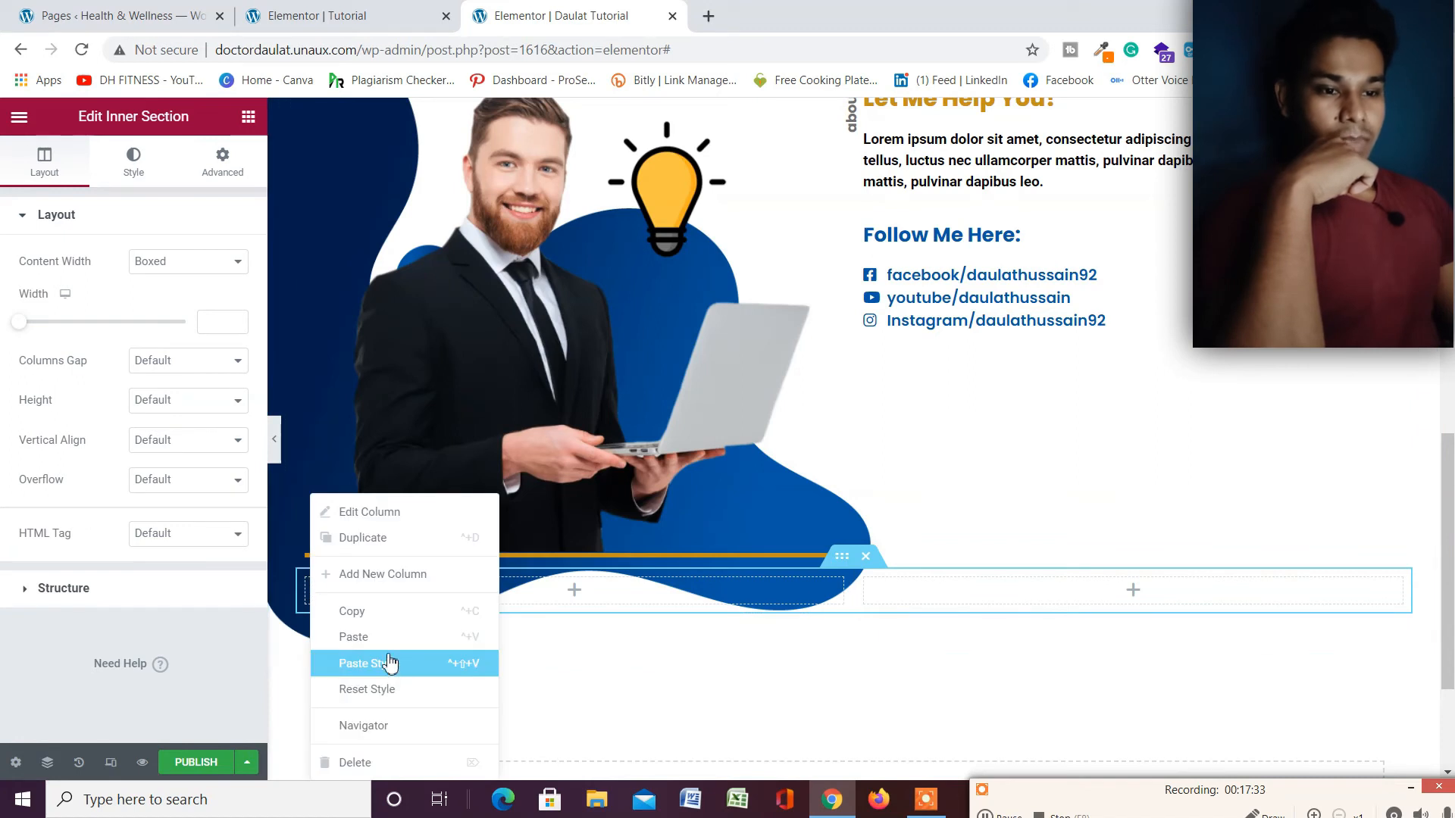
pyautogui.click(382, 538)
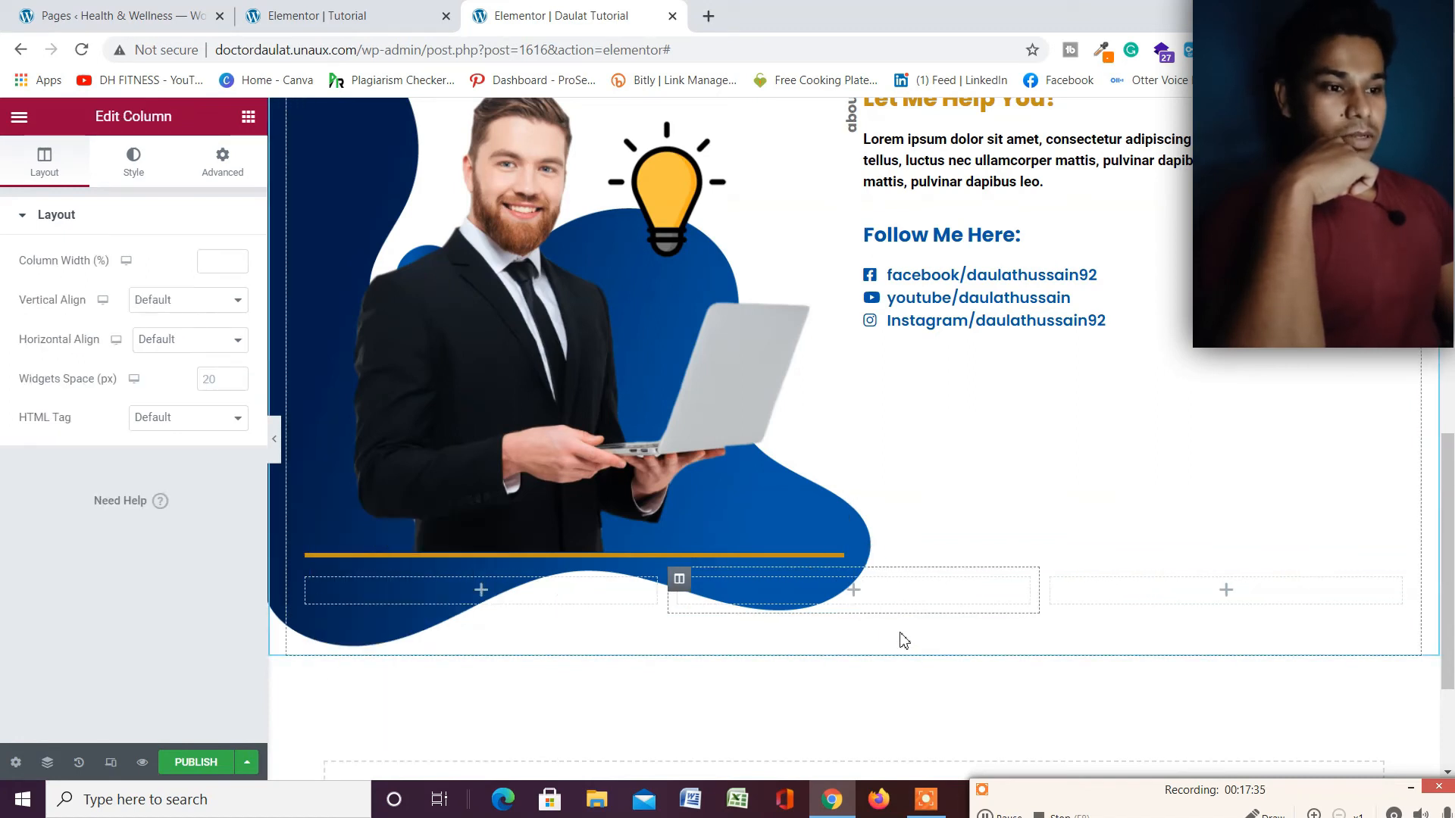
# Unlink the four margin values in the lorem ipsum text block's advanced settings.
pyautogui.scroll(1, 1119, 369)
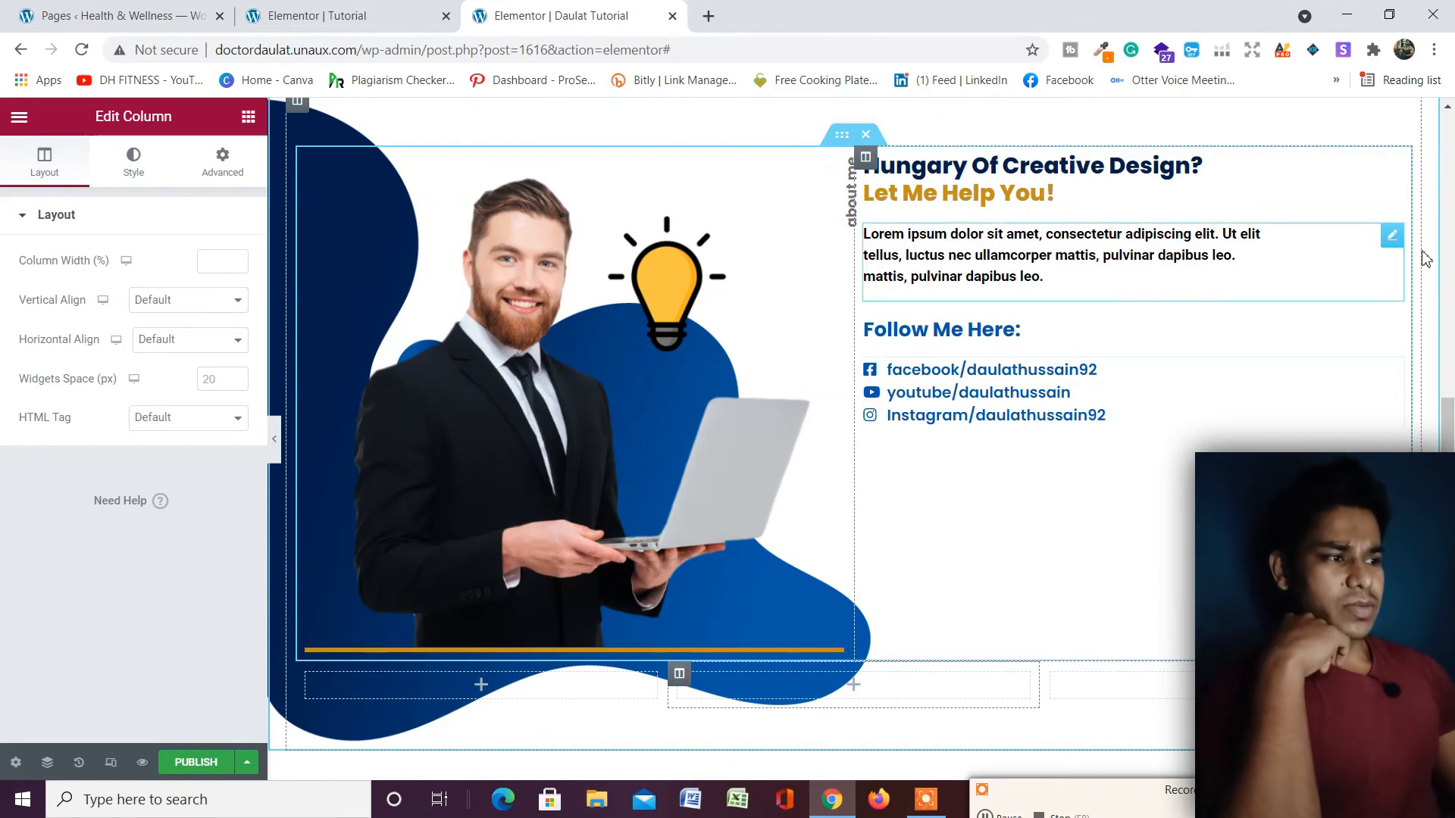
pyautogui.click(1392, 233)
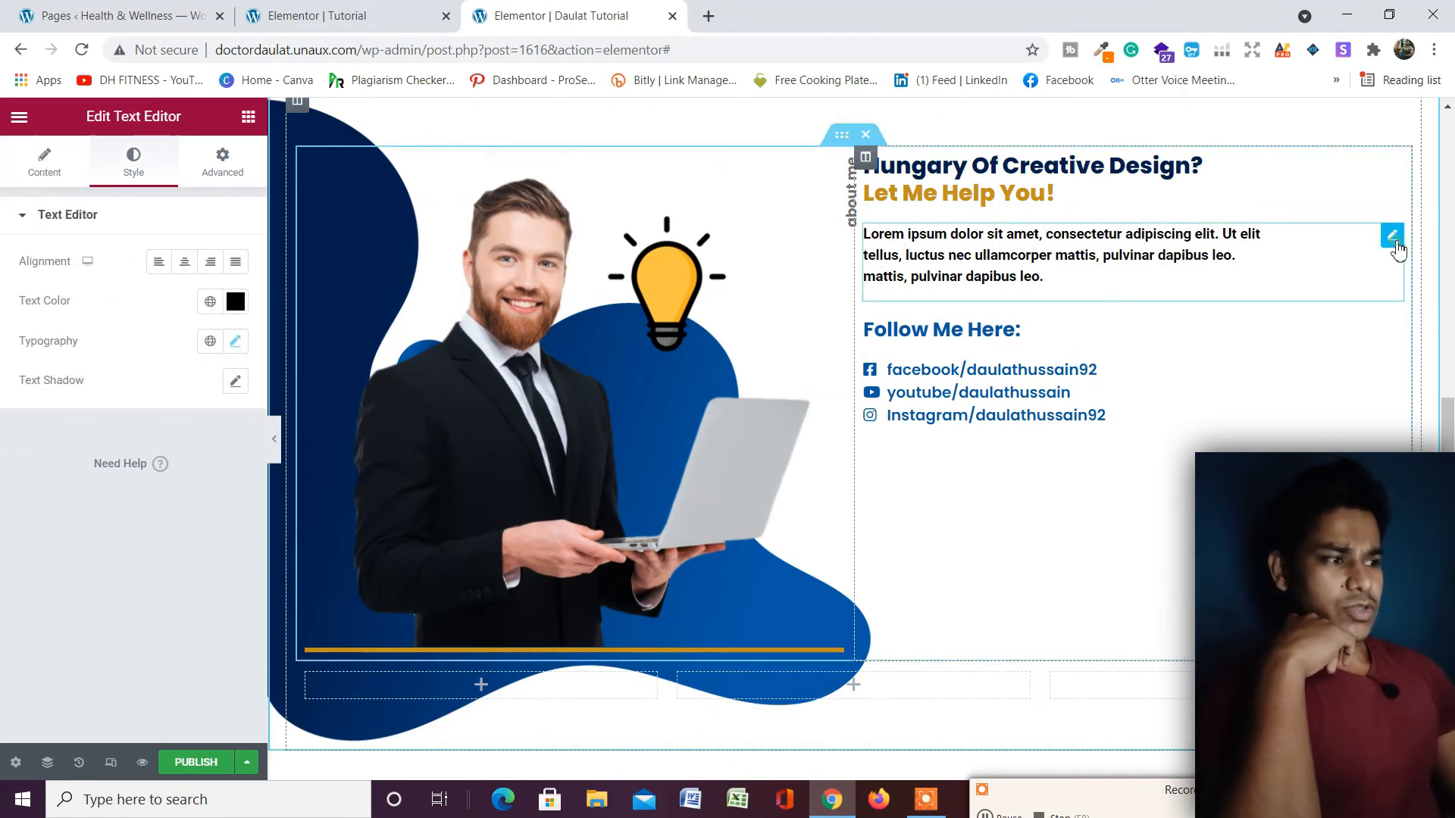
pyautogui.click(220, 165)
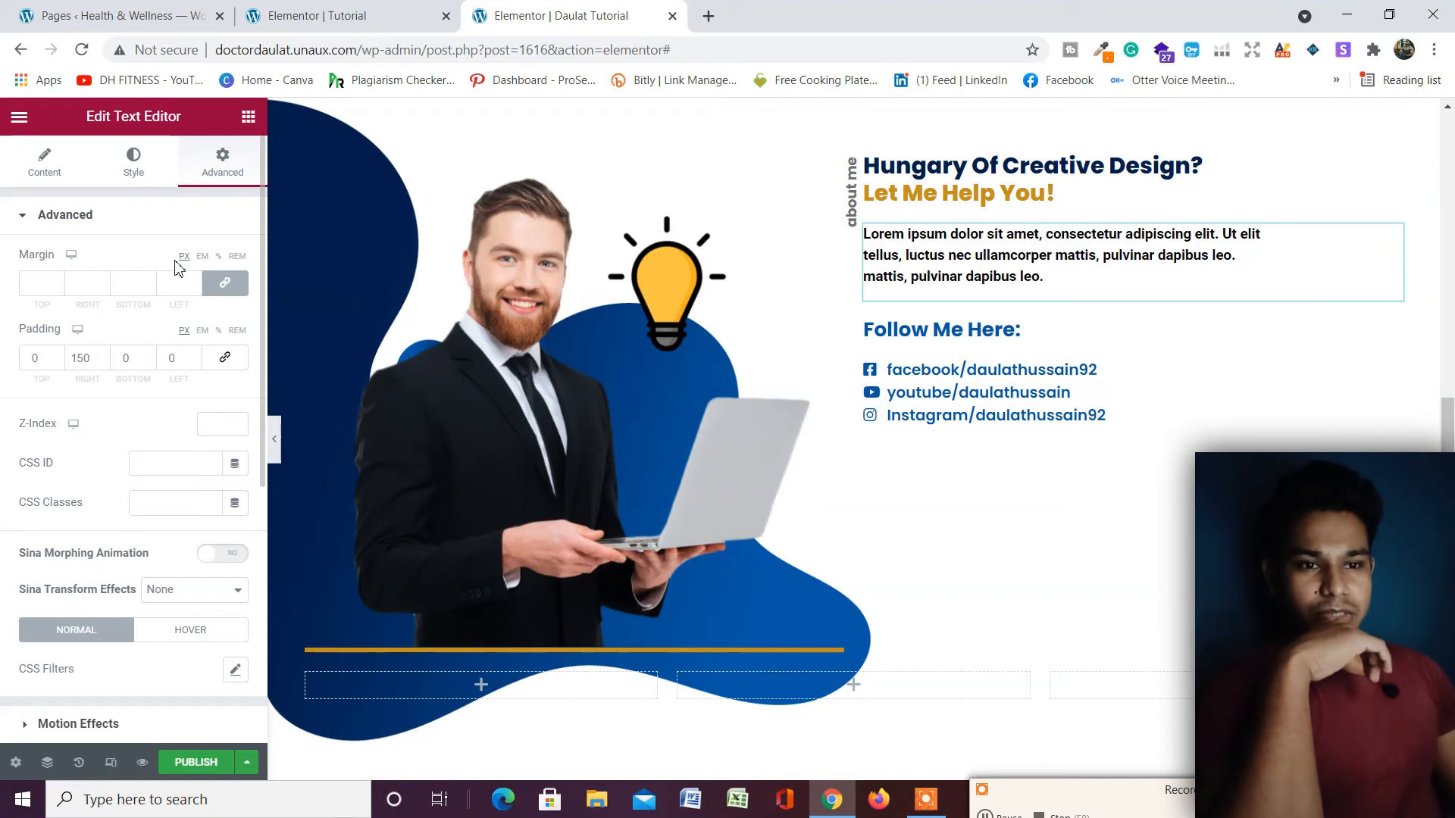
pyautogui.click(235, 291)
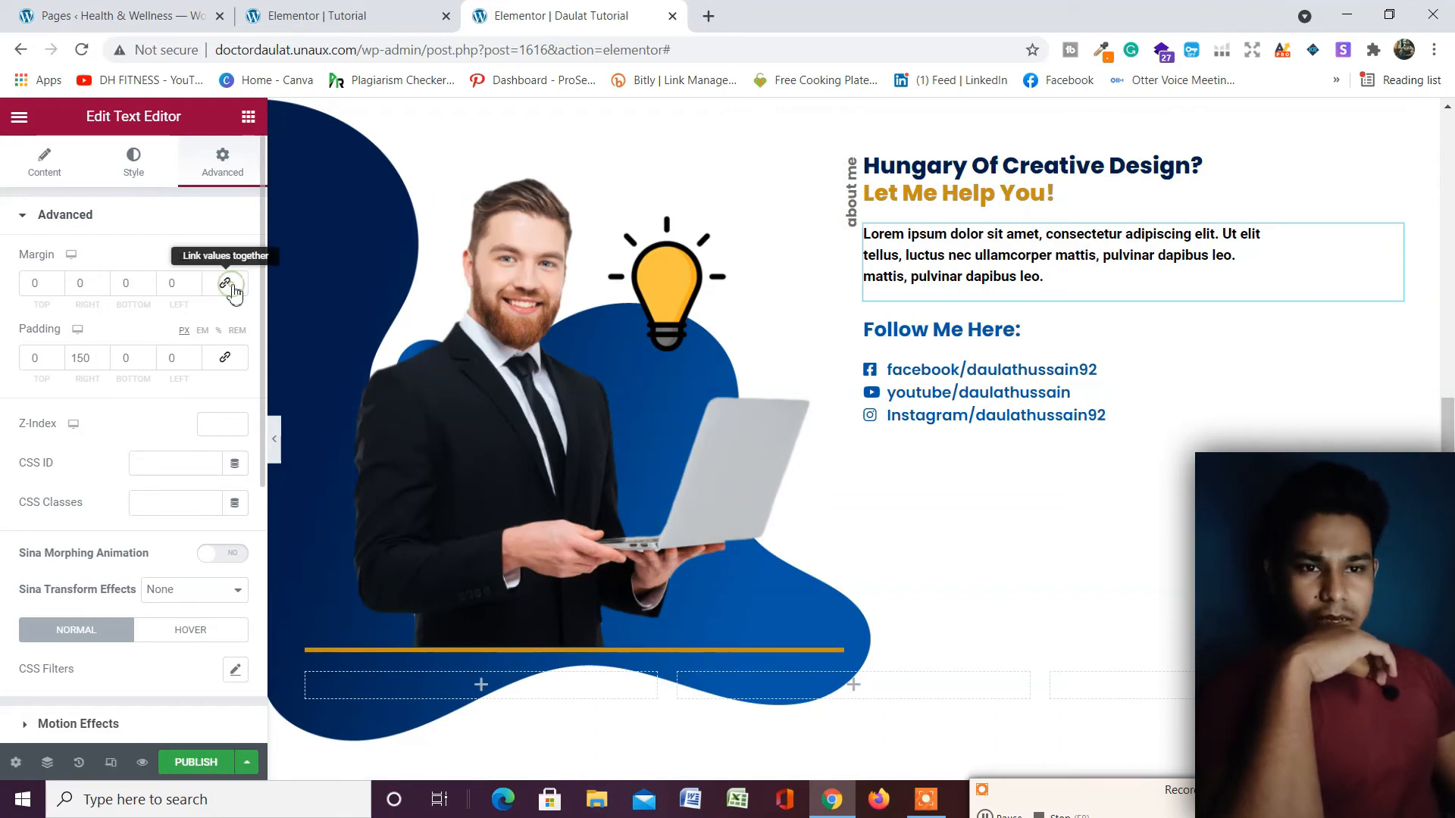
# Raise the lorem ipsum text block's bottom margin step by step to 51 px.
pyautogui.click(149, 287)
pyautogui.click(150, 285)
pyautogui.click(151, 285)
pyautogui.click(150, 279)
pyautogui.click(150, 280)
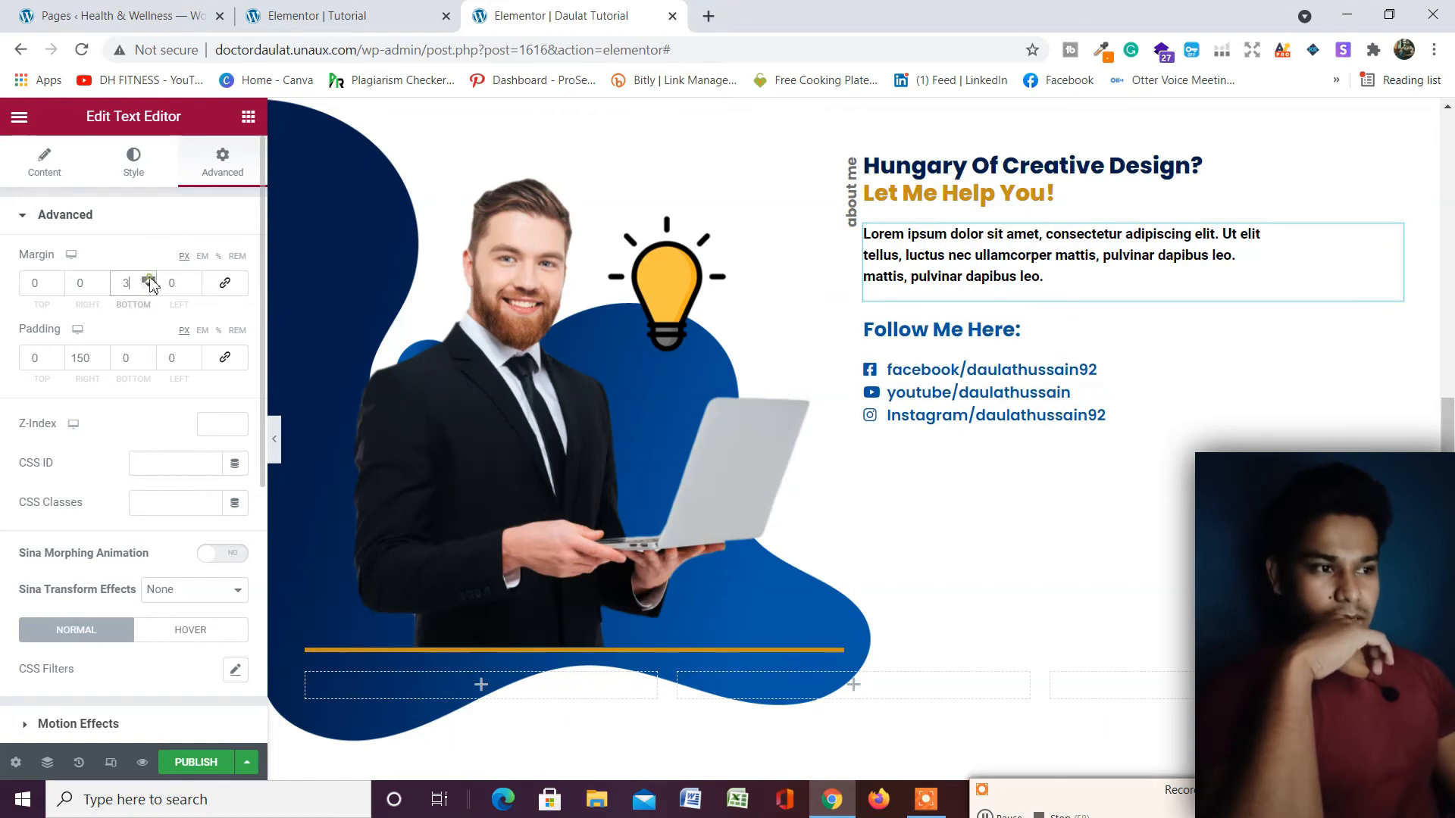
pyautogui.click(150, 280)
pyautogui.click(150, 280)
pyautogui.click(150, 279)
pyautogui.click(150, 280)
pyautogui.click(150, 279)
pyautogui.click(150, 279)
pyautogui.click(151, 279)
pyautogui.click(150, 280)
pyautogui.click(150, 279)
pyautogui.click(150, 279)
pyautogui.click(151, 280)
pyautogui.click(150, 280)
pyautogui.click(150, 280)
pyautogui.click(150, 280)
pyautogui.click(150, 279)
pyautogui.click(151, 279)
pyautogui.click(150, 279)
pyautogui.click(150, 279)
pyautogui.click(150, 279)
pyautogui.click(150, 279)
pyautogui.click(150, 280)
pyautogui.click(150, 279)
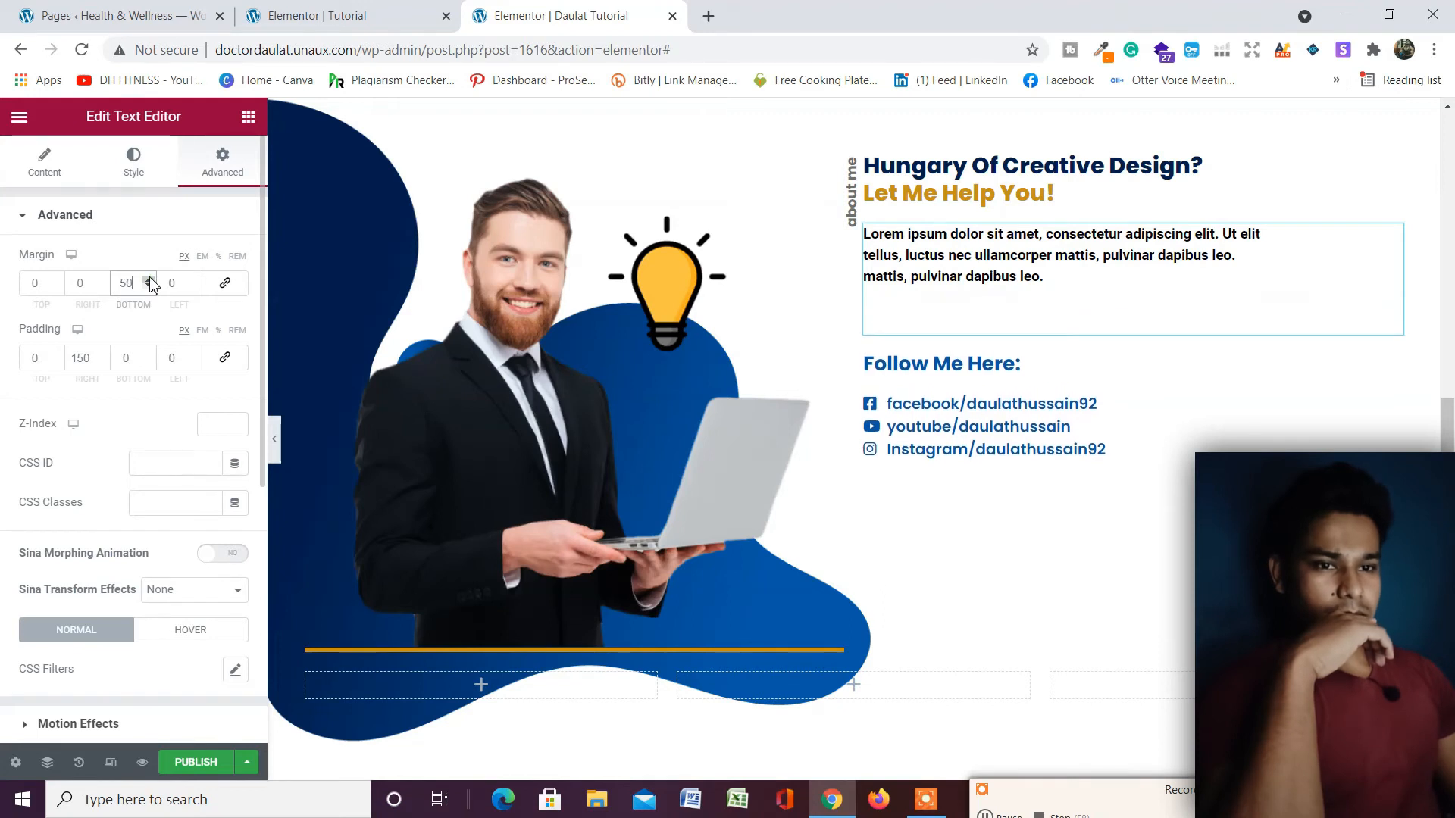
pyautogui.click(150, 279)
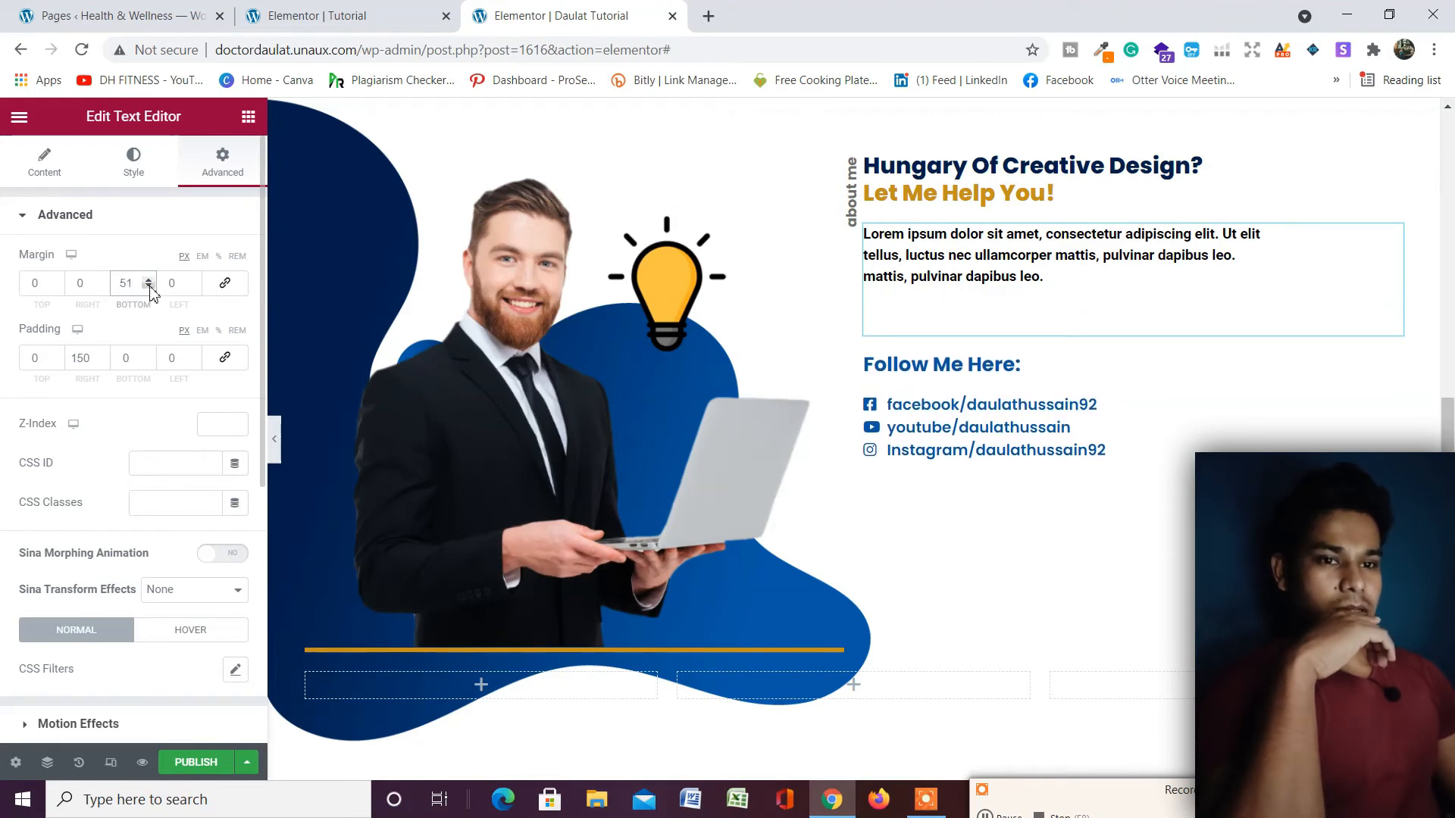
# Set the lorem ipsum text block's bottom margin to 60 px.
pyautogui.press('BackSpace')
pyautogui.press('BackSpace')
pyautogui.write('6')
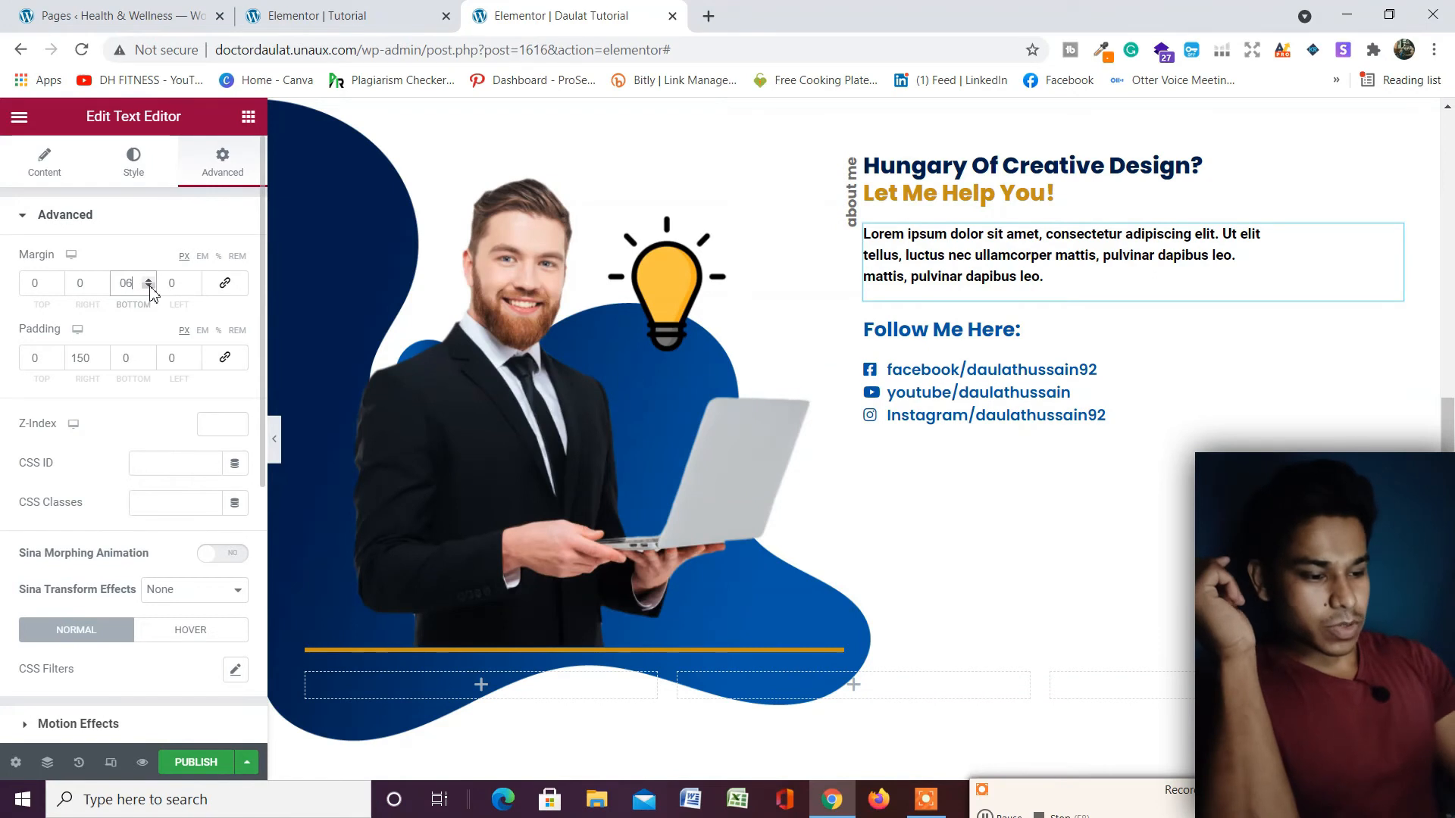
pyautogui.write('0')
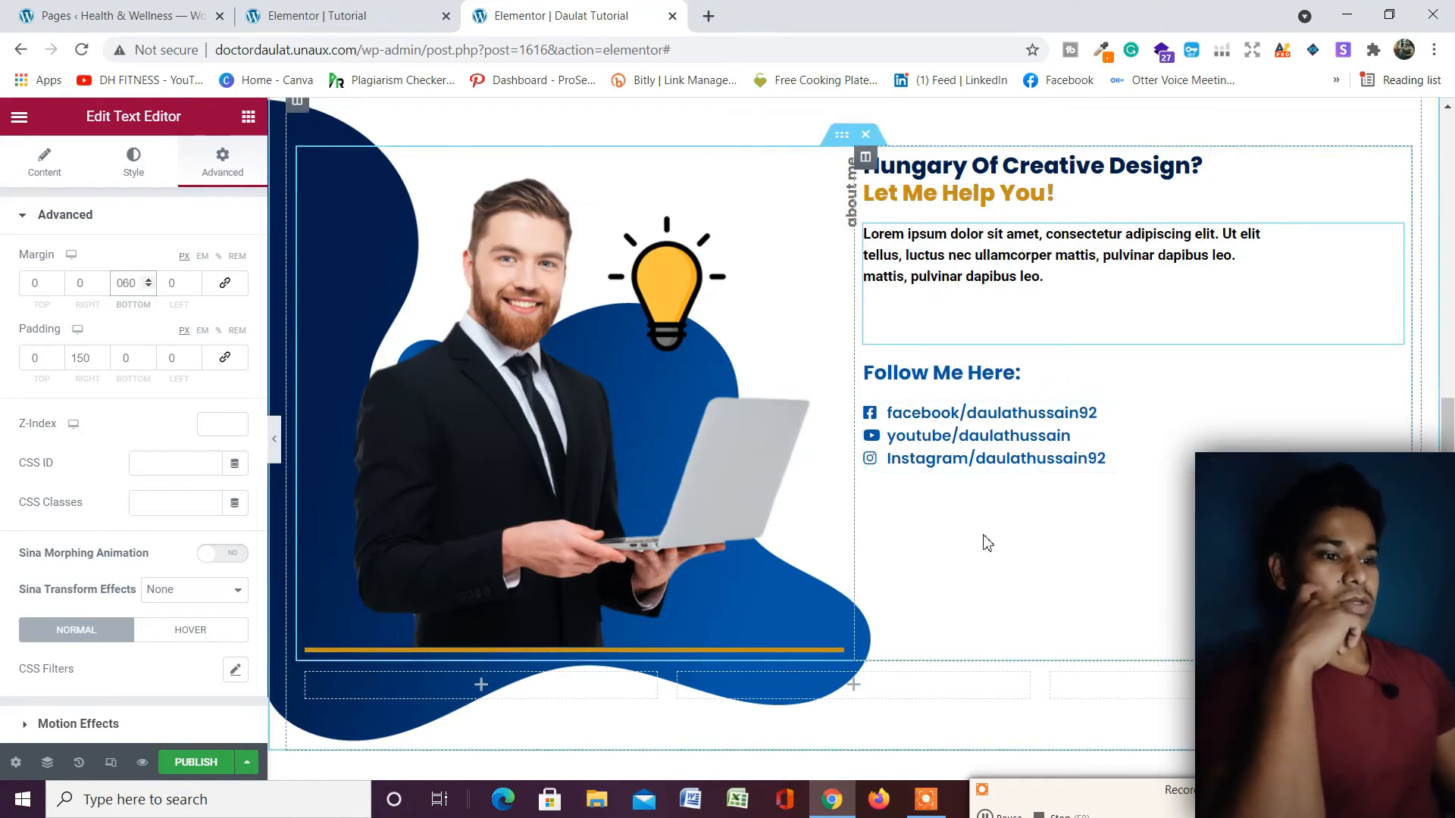
# Add an Icon Box widget to the first column of the new inner section and title it "Web Design".
pyautogui.scroll(-4, 987, 543)
pyautogui.click(858, 489)
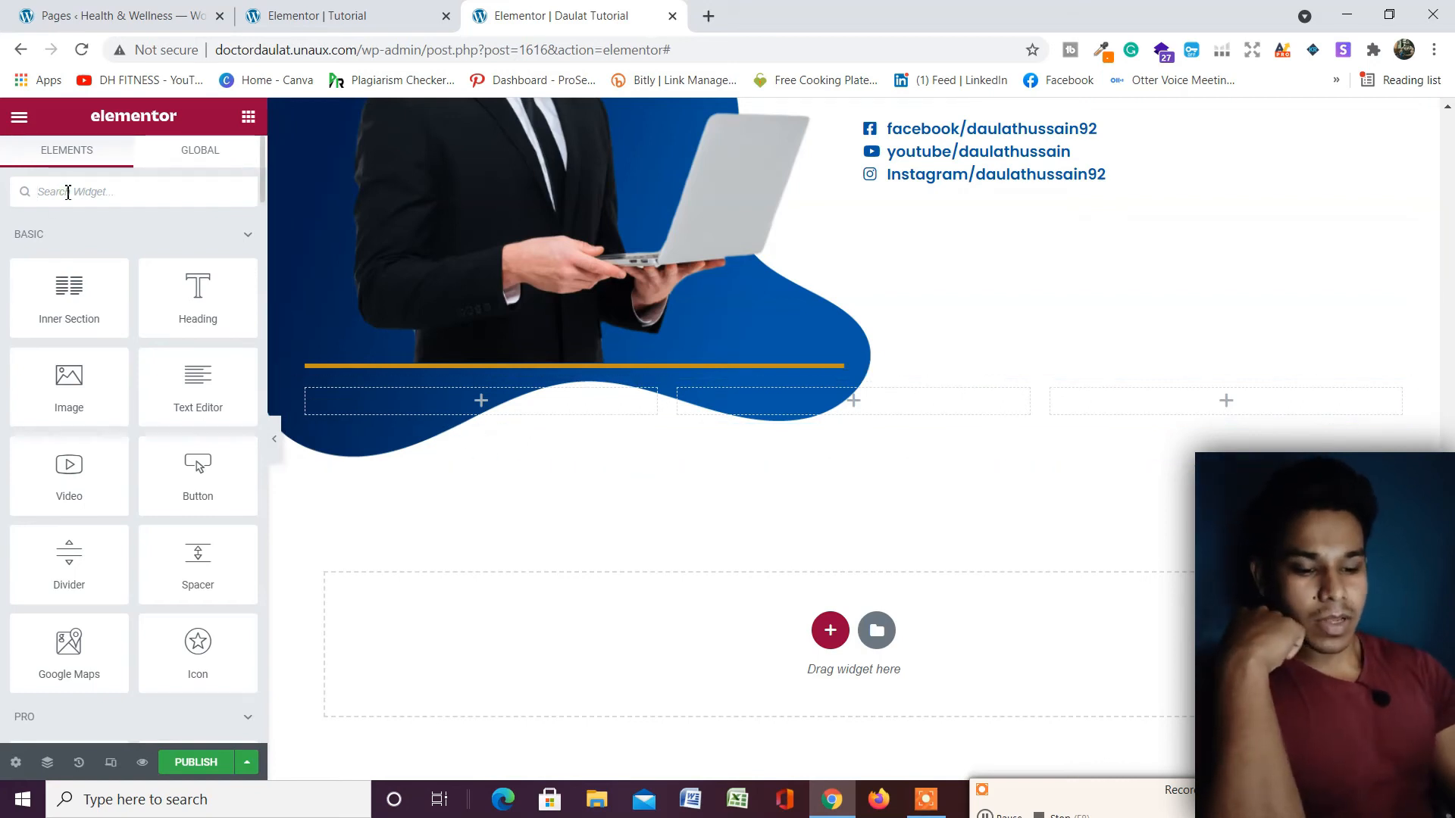
pyautogui.write('ico')
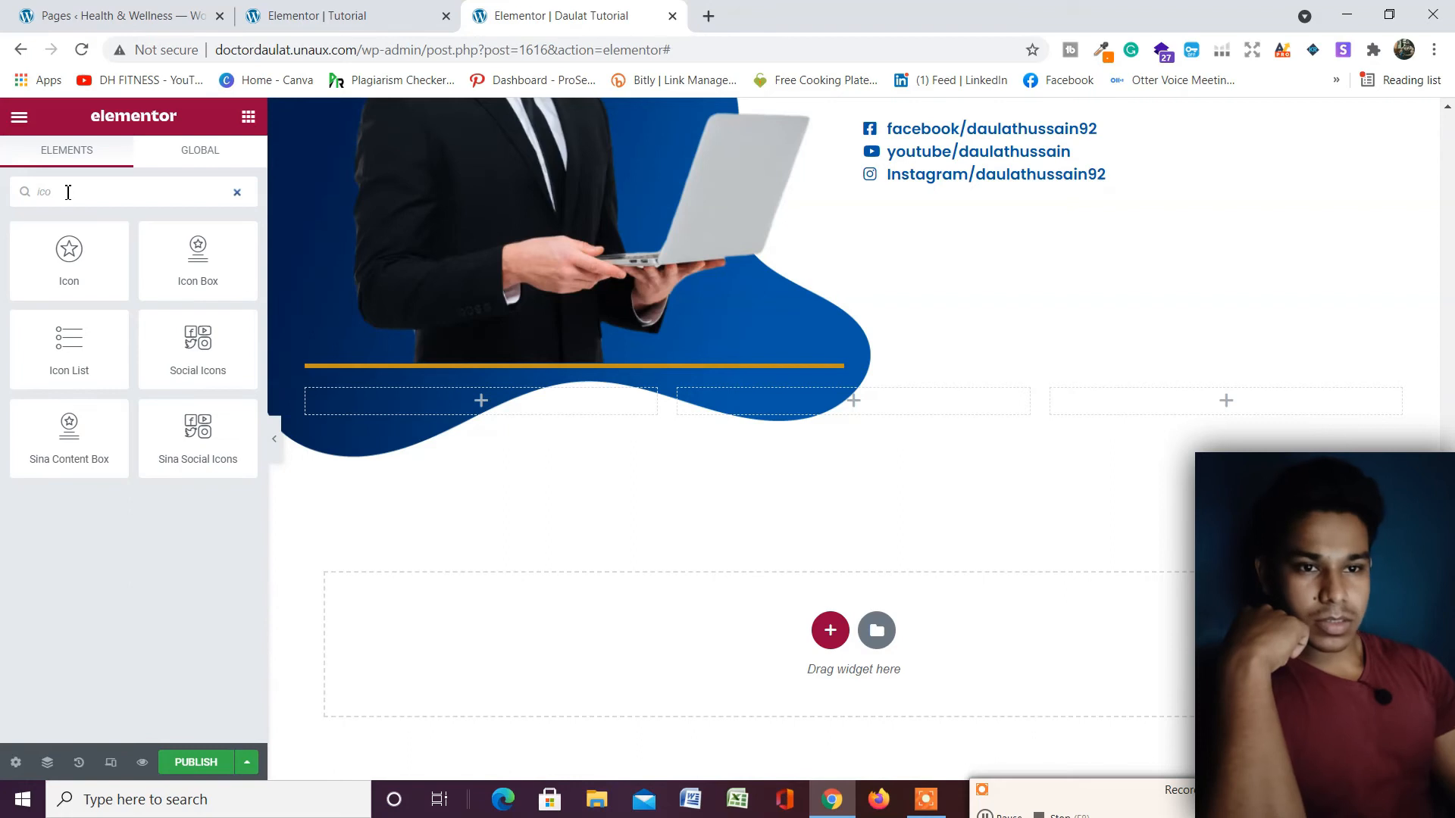
pyautogui.moveTo(207, 259); pyautogui.dragTo(492, 397)
pyautogui.click(86, 462)
pyautogui.hotkey('ctrl', 'a')
pyautogui.write('We')
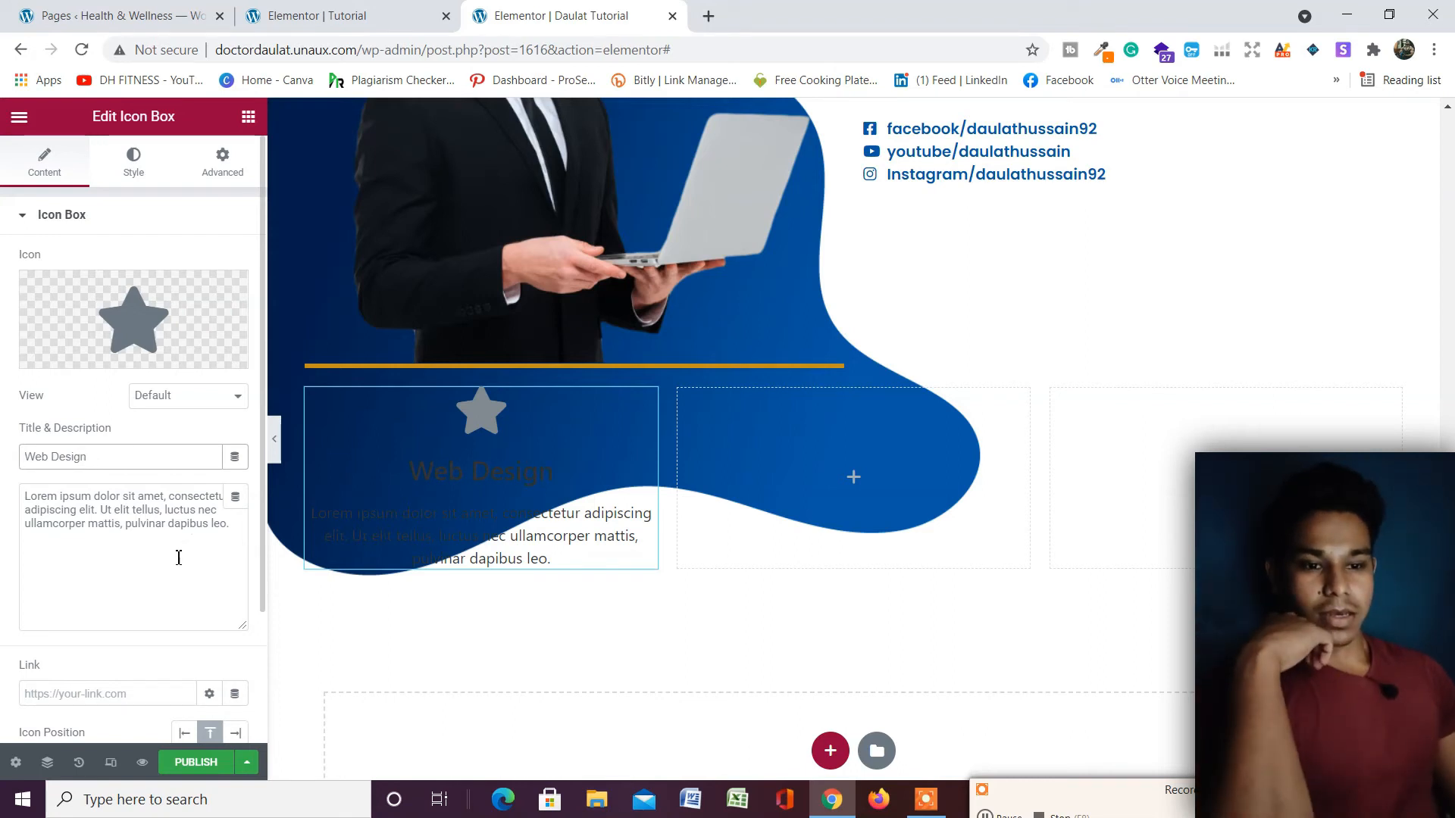
# Place the "Web Design" icon box's icon to the left of its text and set the title HTML tag to H5.
pyautogui.scroll(-2, 178, 553)
pyautogui.click(185, 615)
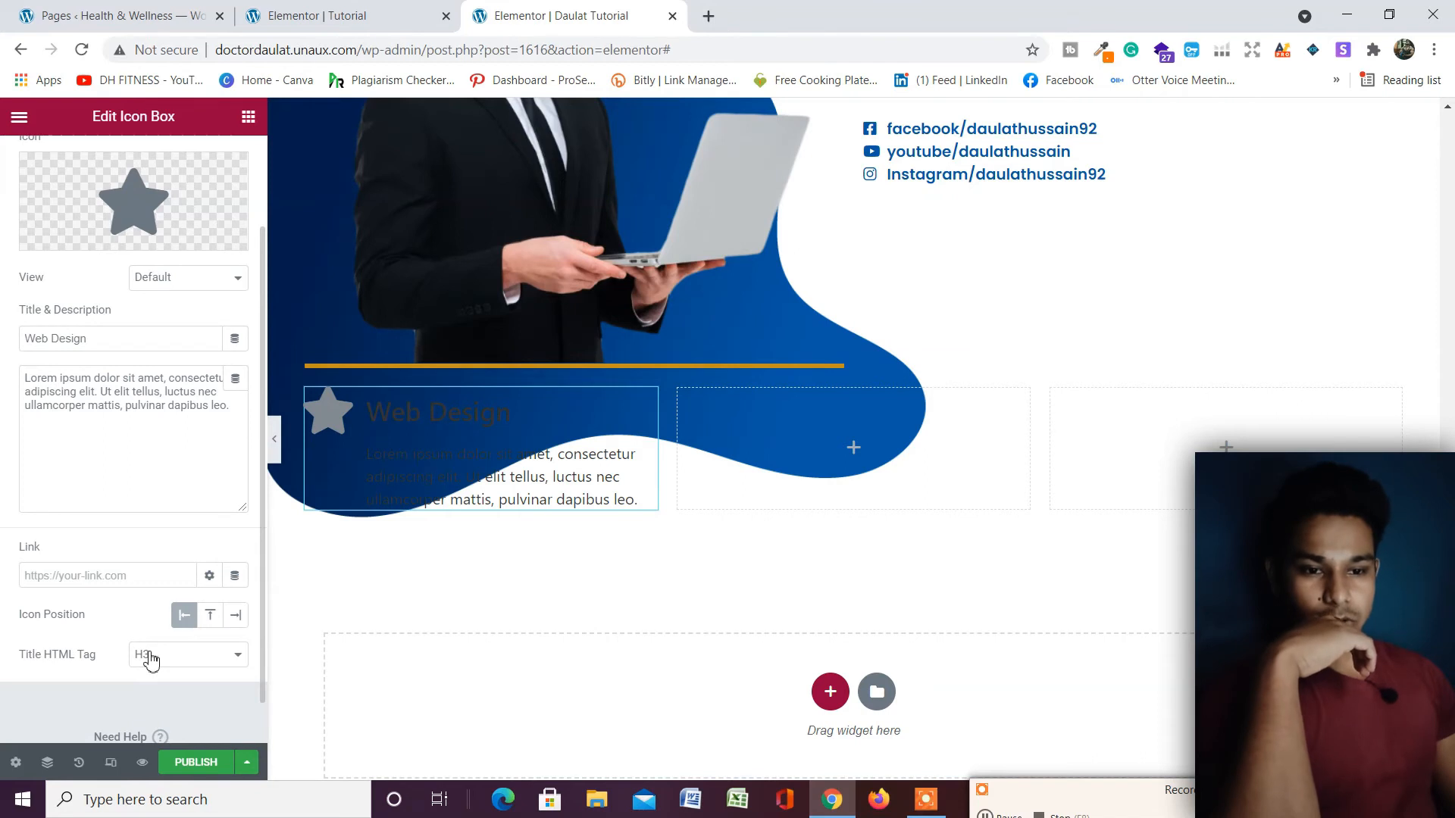
pyautogui.scroll(-1, 150, 661)
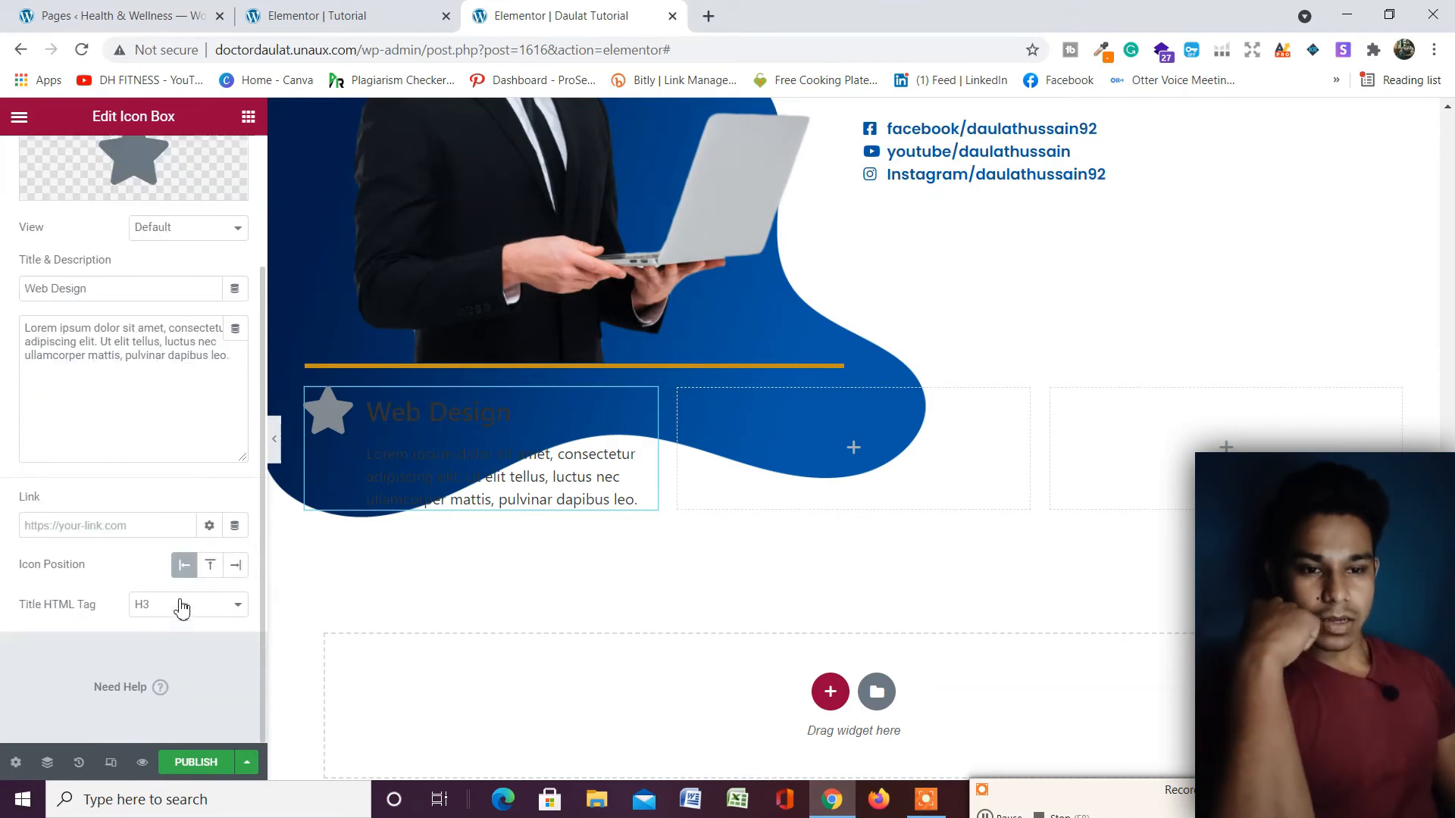
pyautogui.click(179, 605)
pyautogui.click(176, 691)
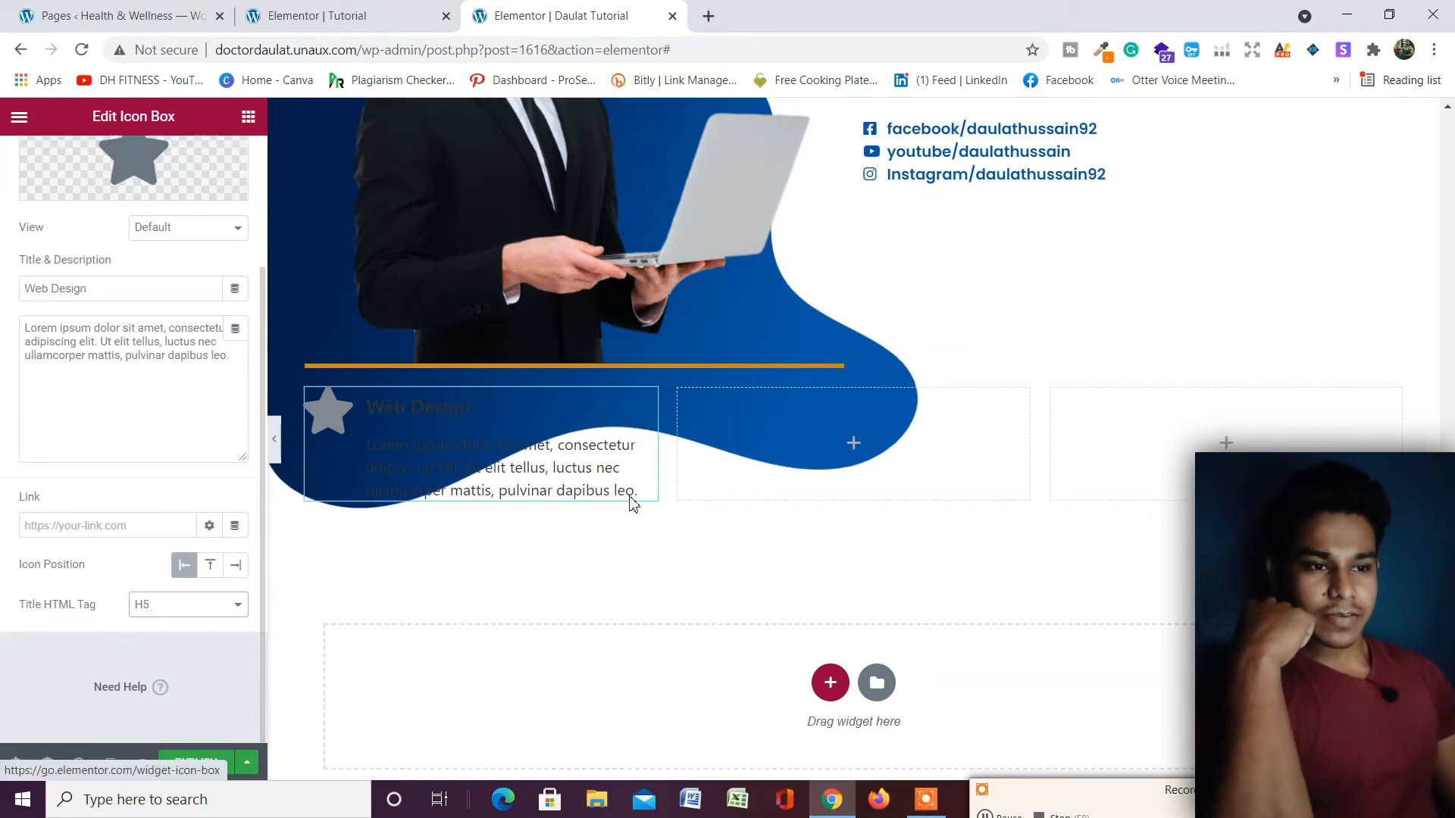
# Replace the icon box's star with the solid check circle from the icon library, filtering by "ci".
pyautogui.scroll(3, 106, 383)
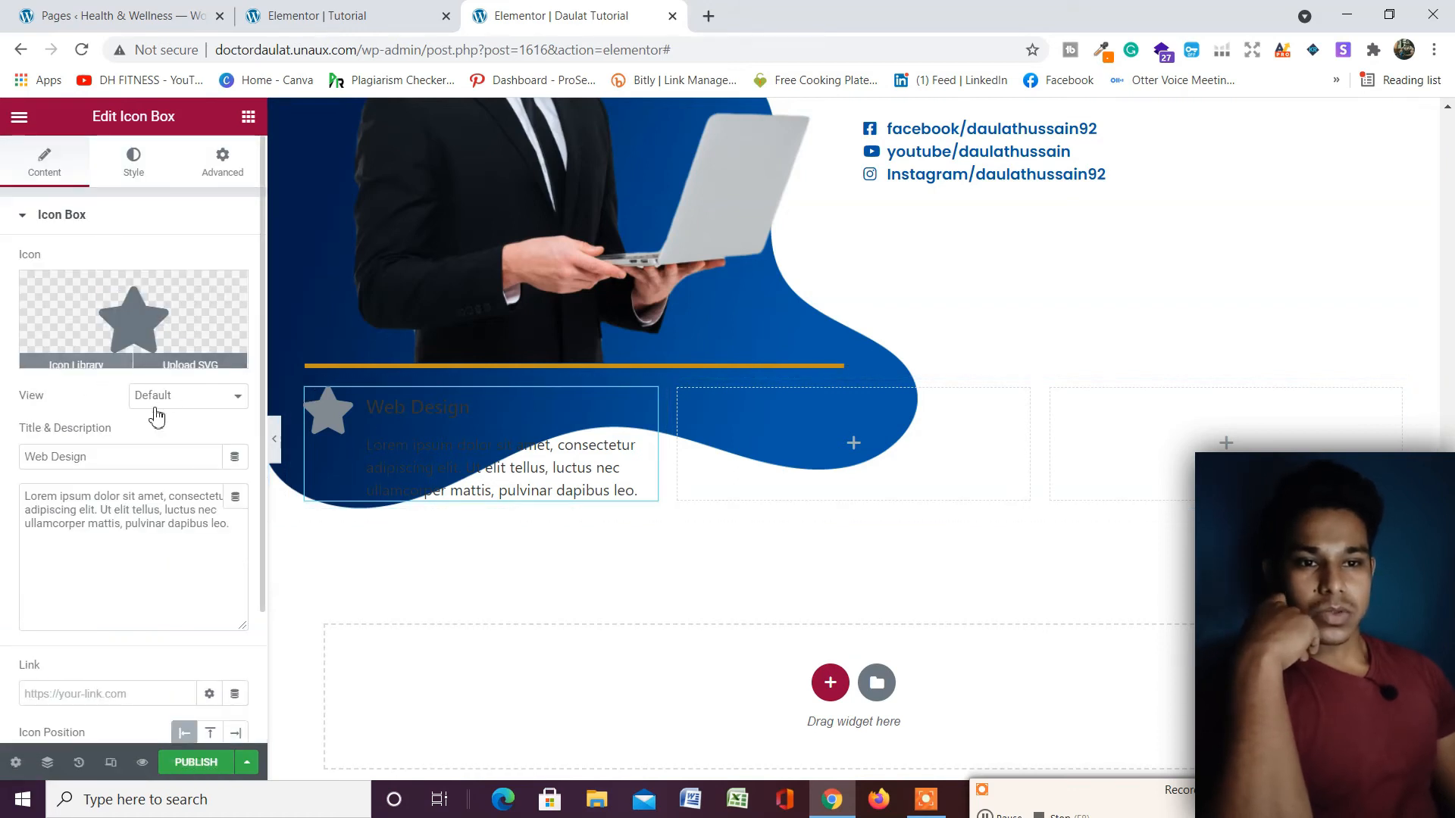
pyautogui.click(187, 332)
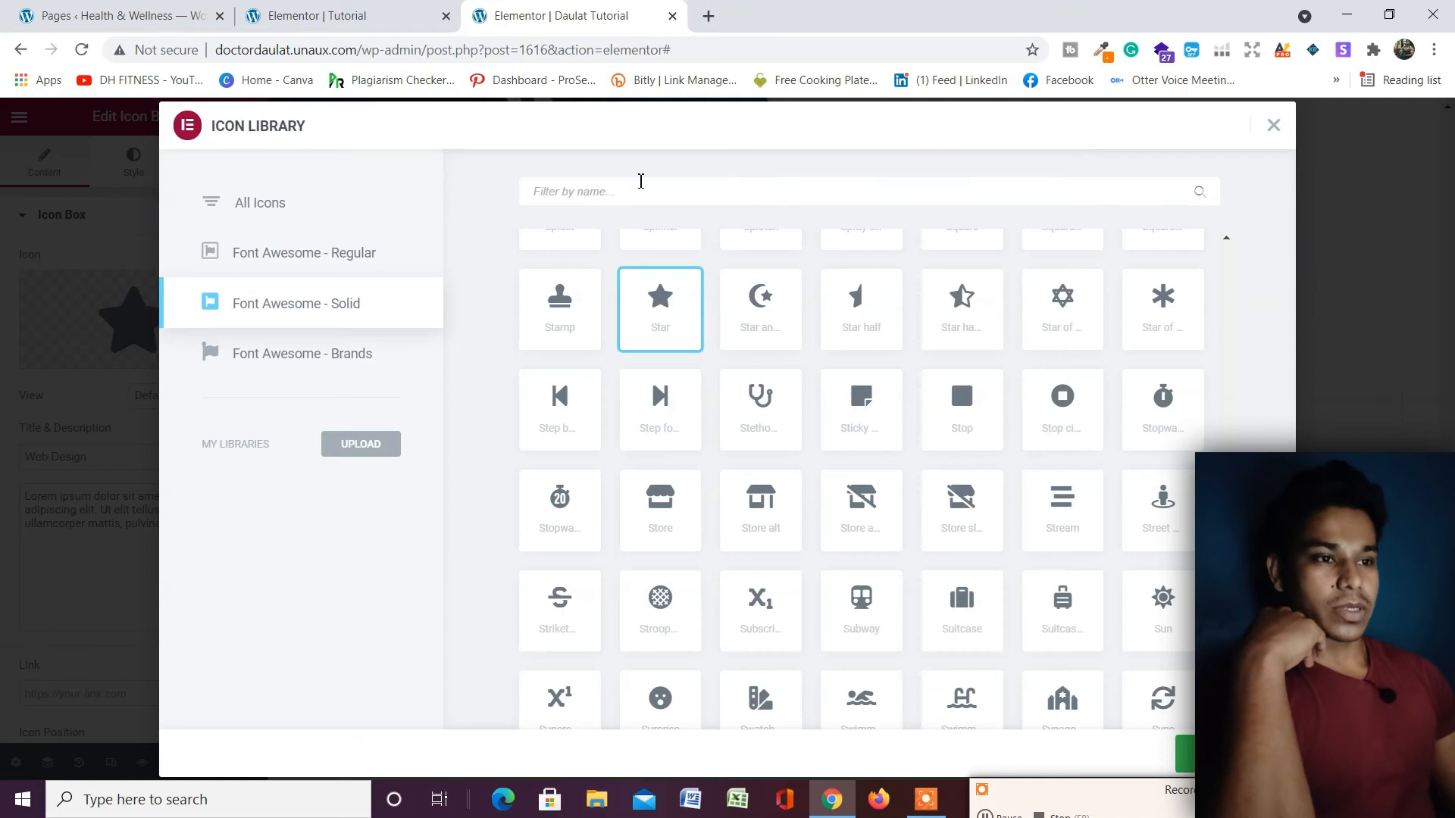
pyautogui.write('ci')
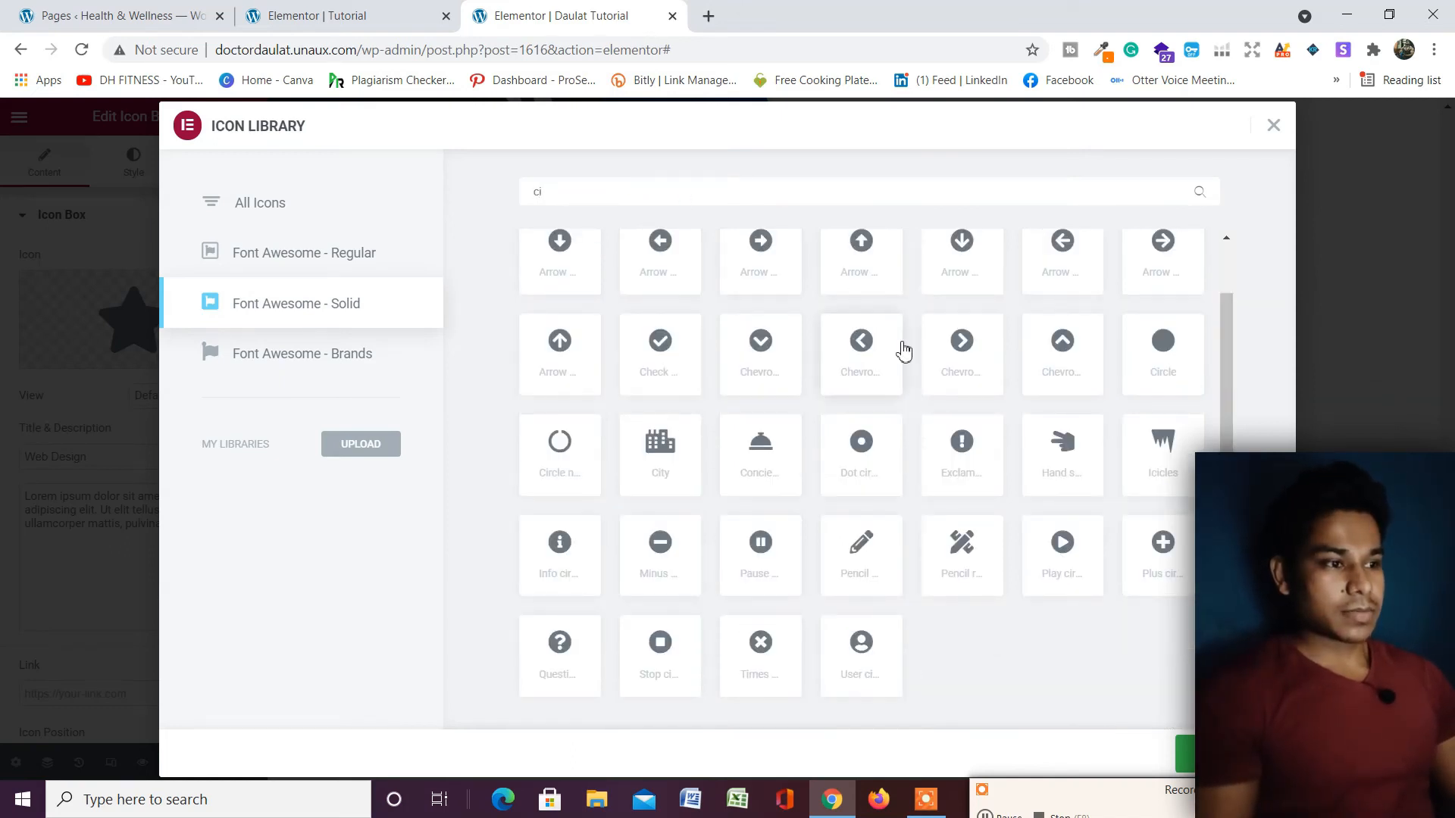
pyautogui.scroll(1, 904, 351)
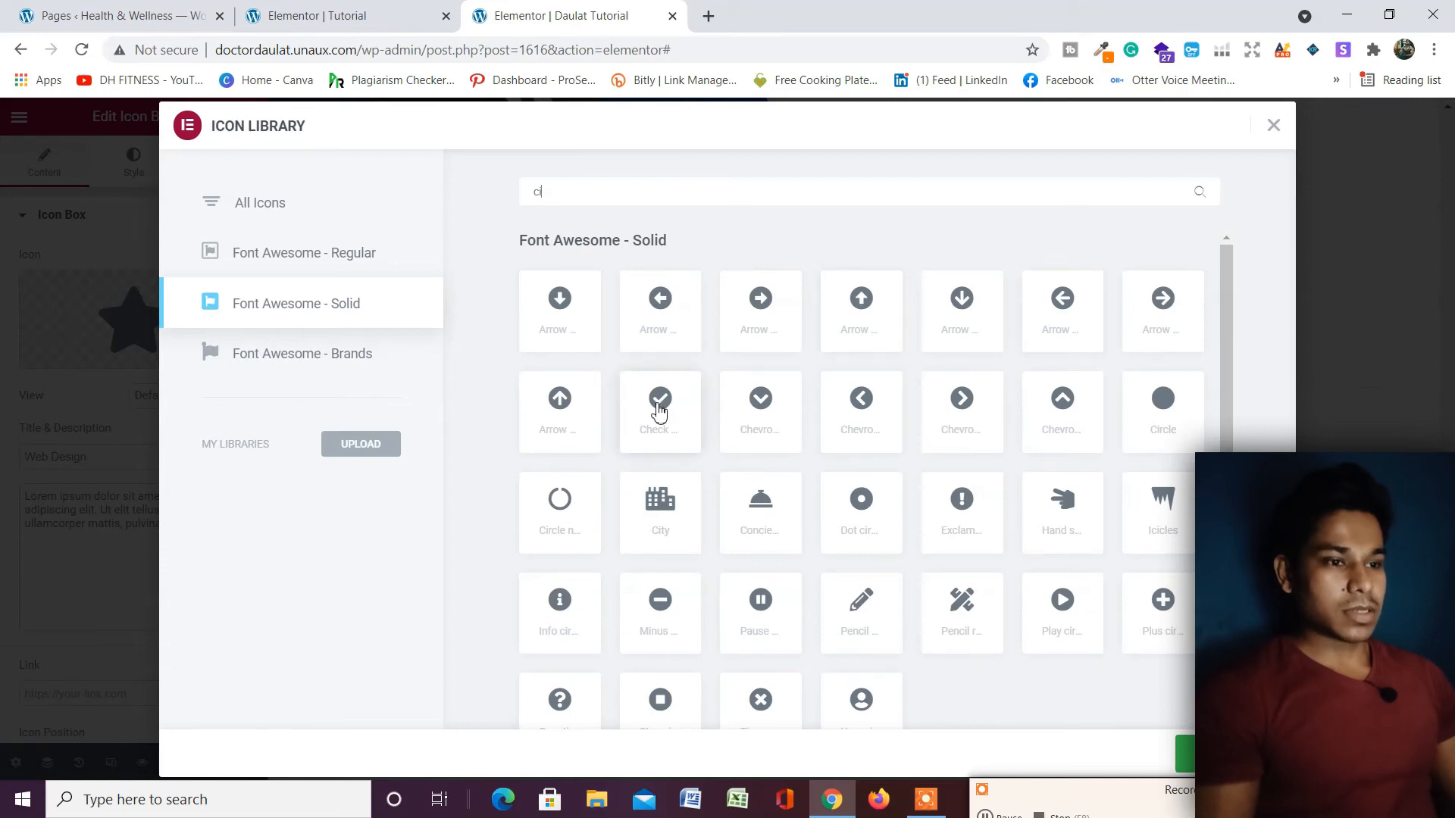
pyautogui.click(658, 410)
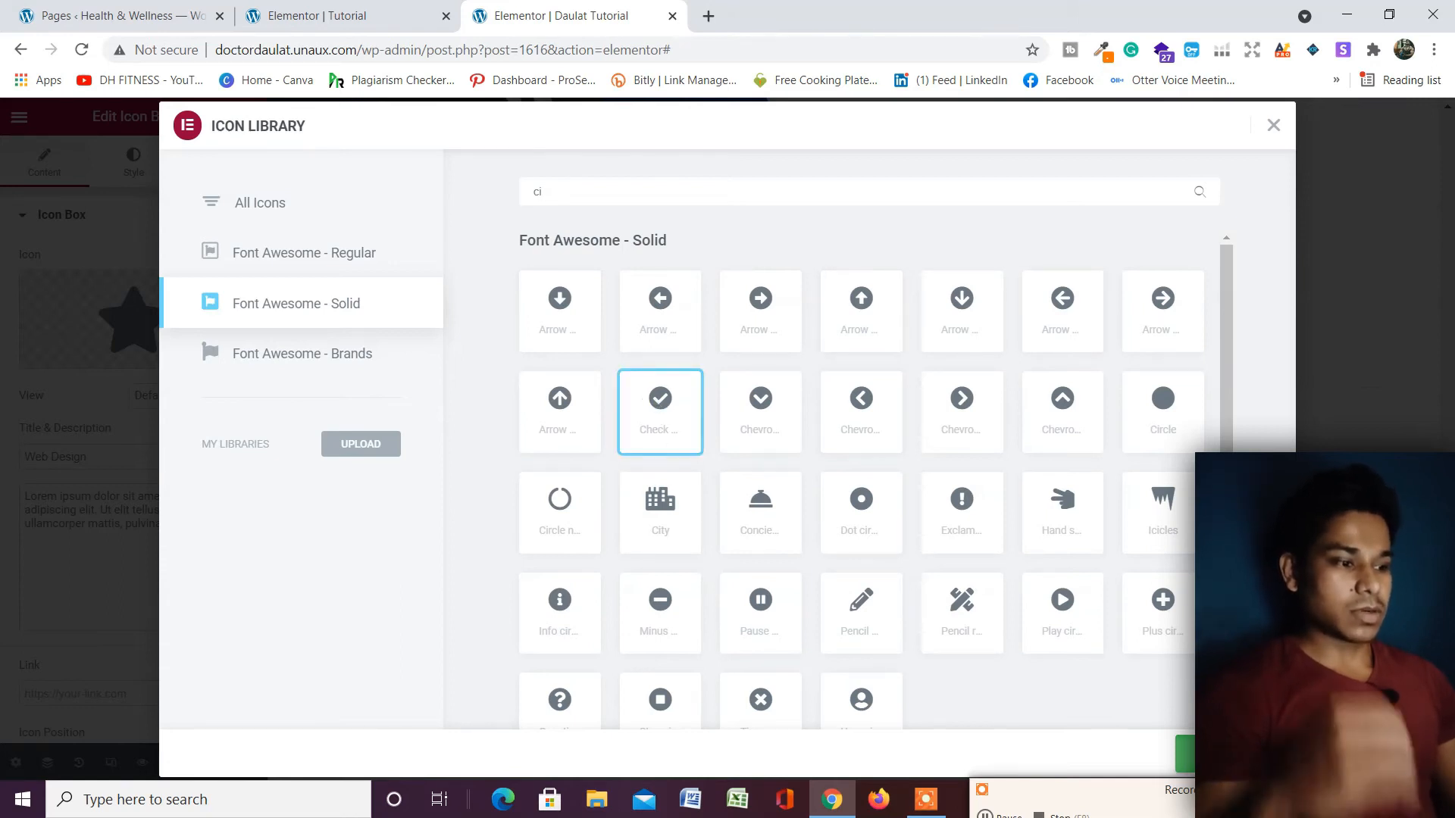
pyautogui.click(1227, 755)
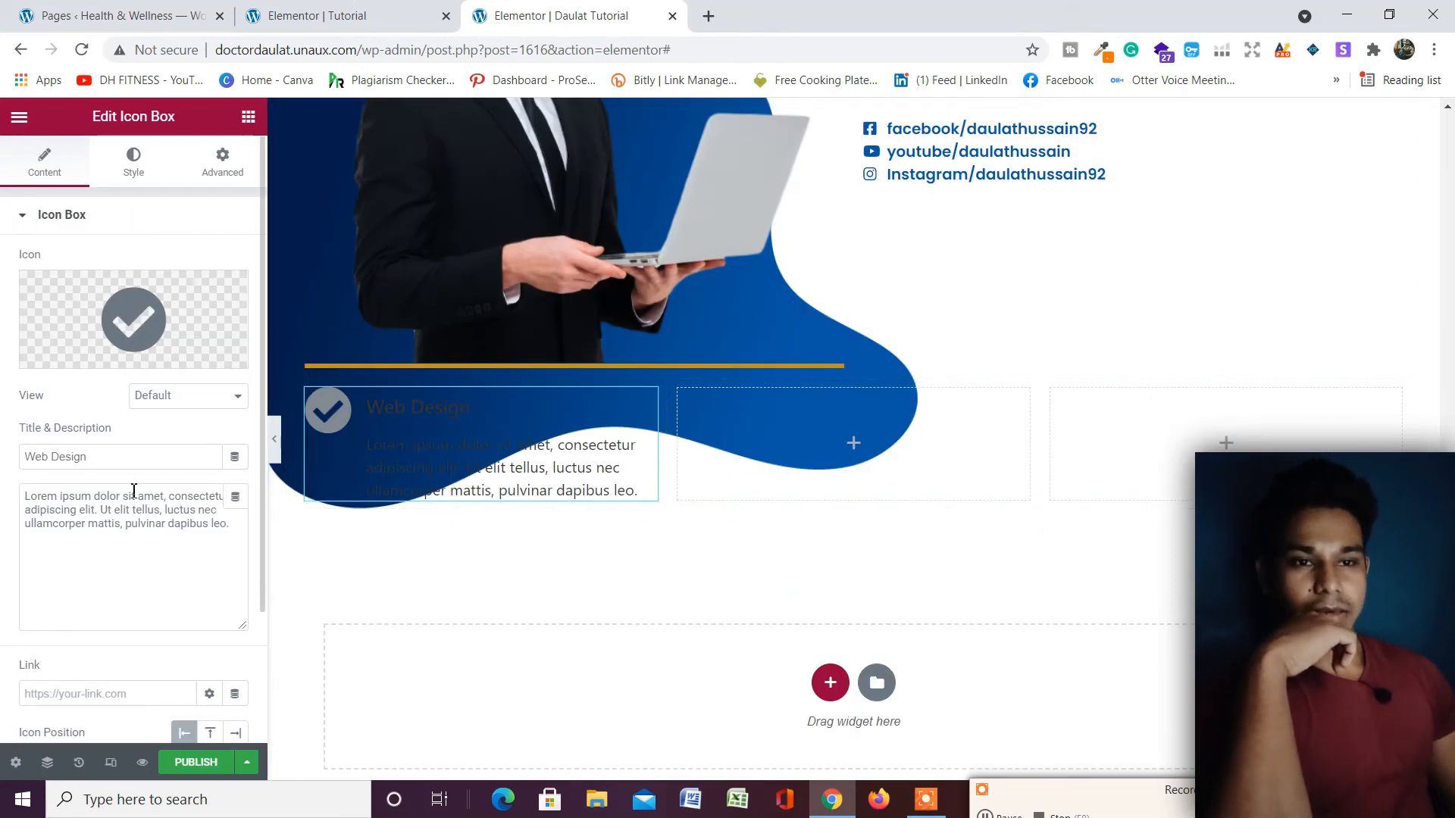
# Set the "Web Design" icon's spacing to 16 and its size to 20.
pyautogui.scroll(-3, 135, 447)
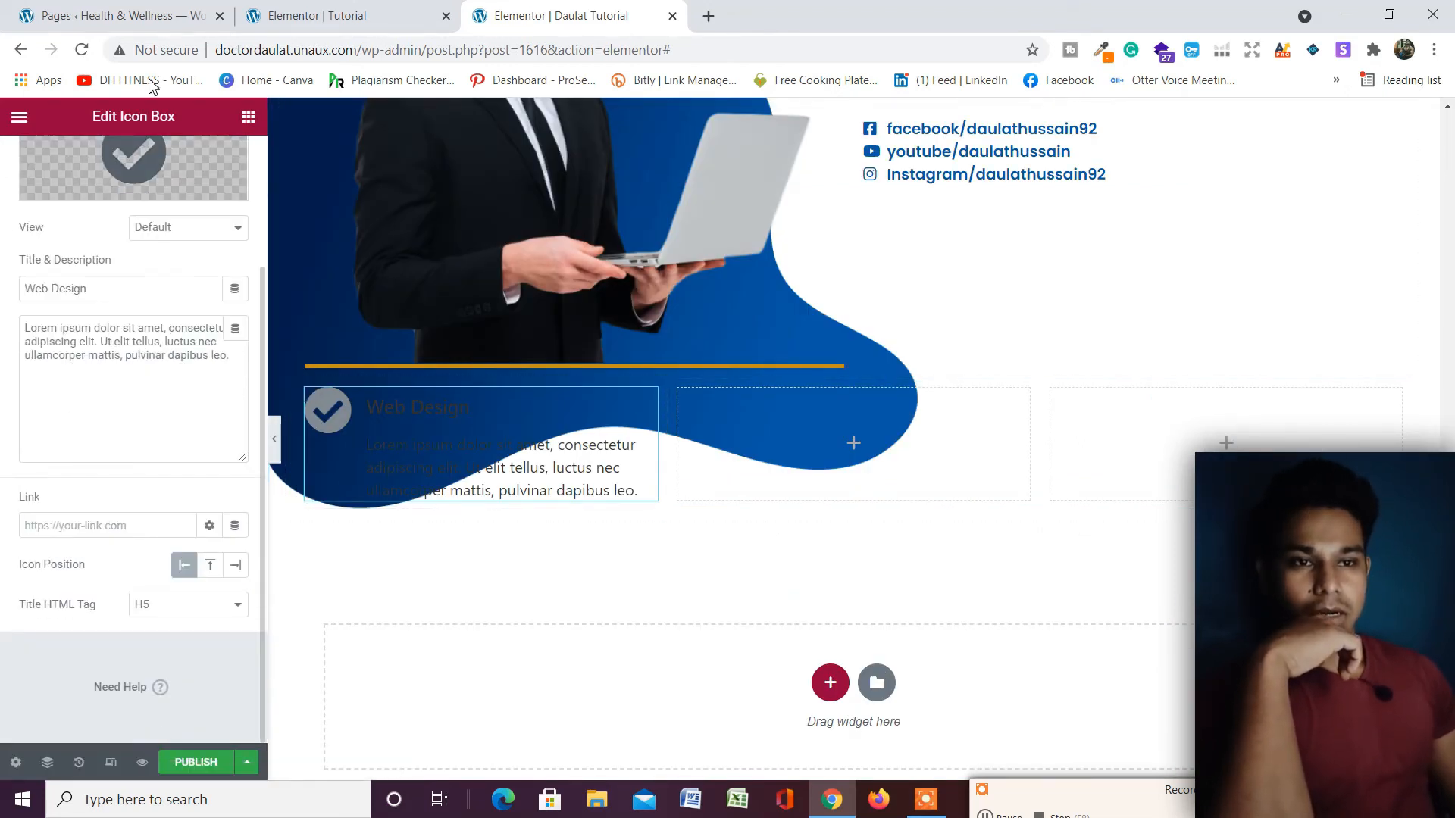
pyautogui.scroll(3, 149, 83)
pyautogui.click(133, 162)
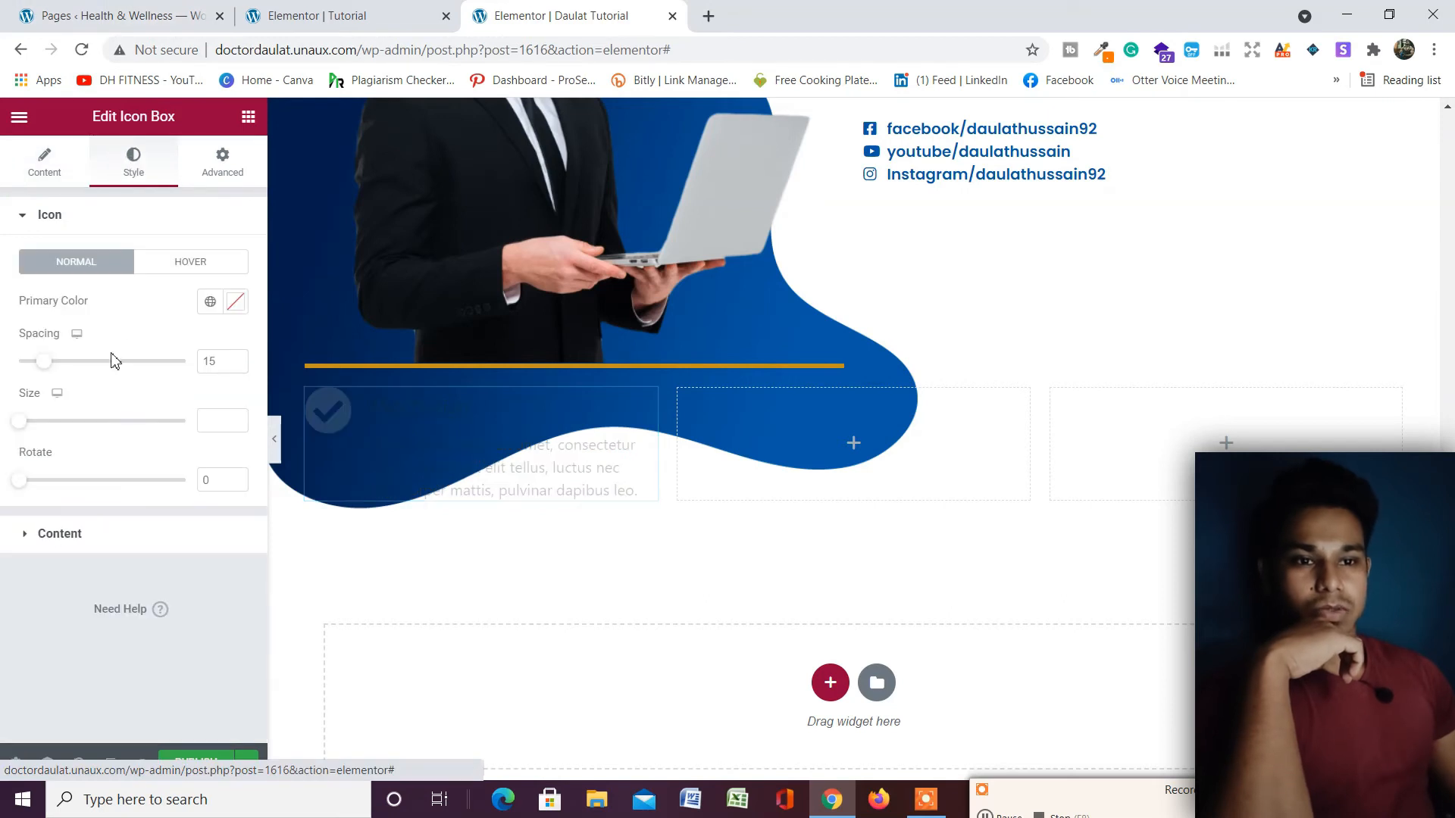
pyautogui.moveTo(51, 369)
pyautogui.mouseDown()
pyautogui.moveTo(78, 368)
pyautogui.moveTo(55, 374)
pyautogui.mouseUp()
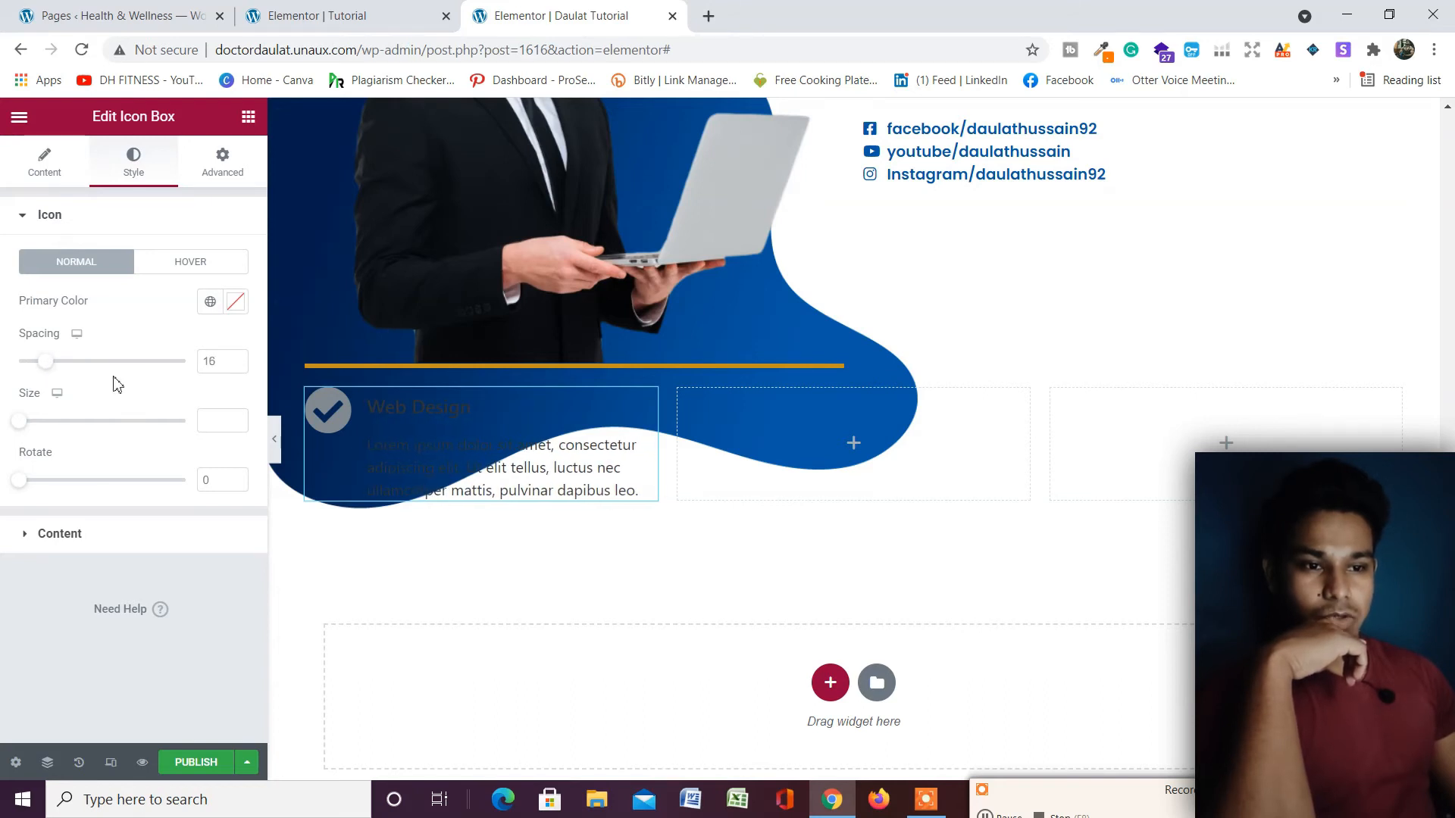
pyautogui.moveTo(25, 426)
pyautogui.mouseDown()
pyautogui.moveTo(97, 422)
pyautogui.moveTo(28, 426)
pyautogui.mouseUp()
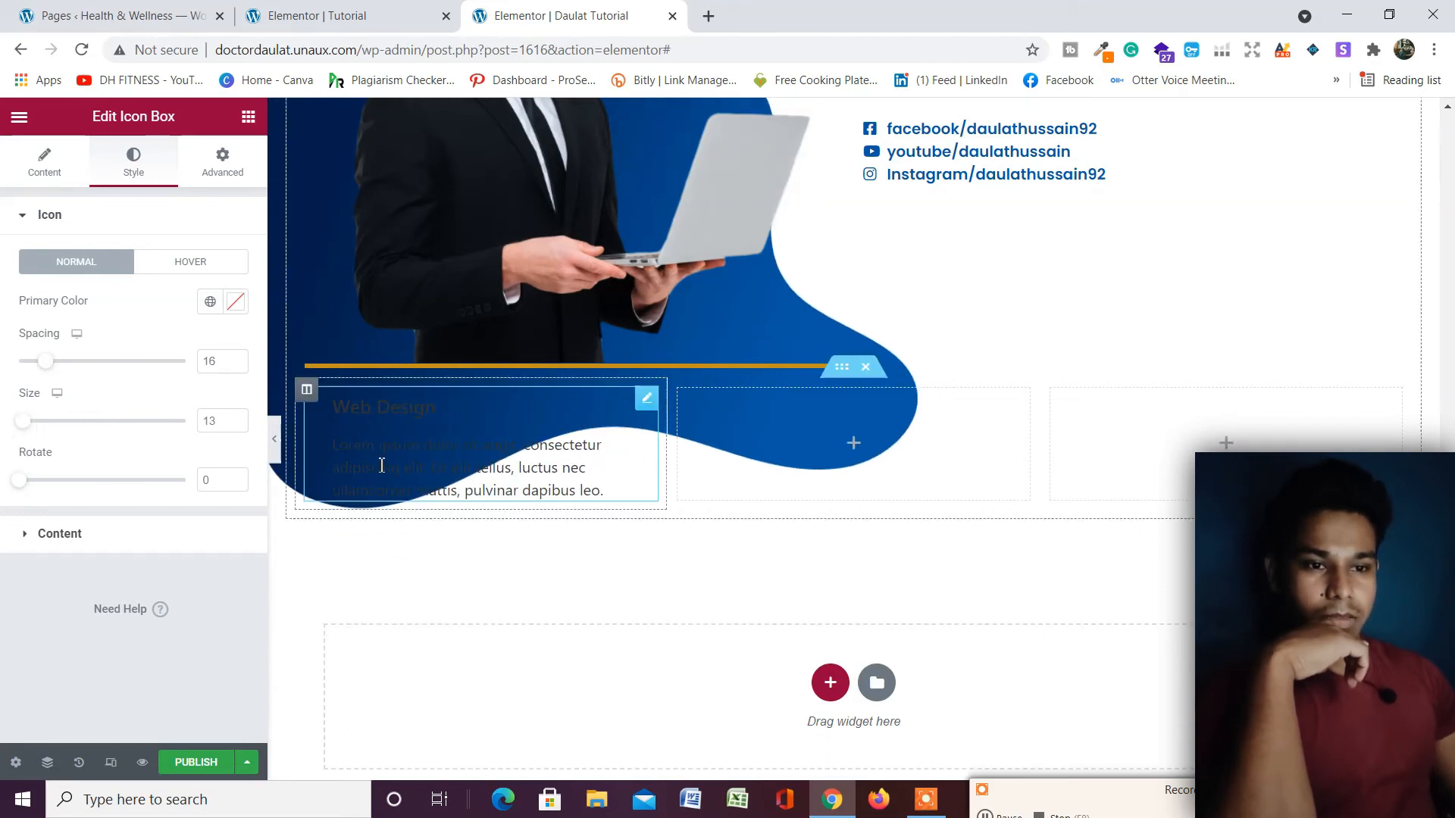
pyautogui.doubleClick(215, 417)
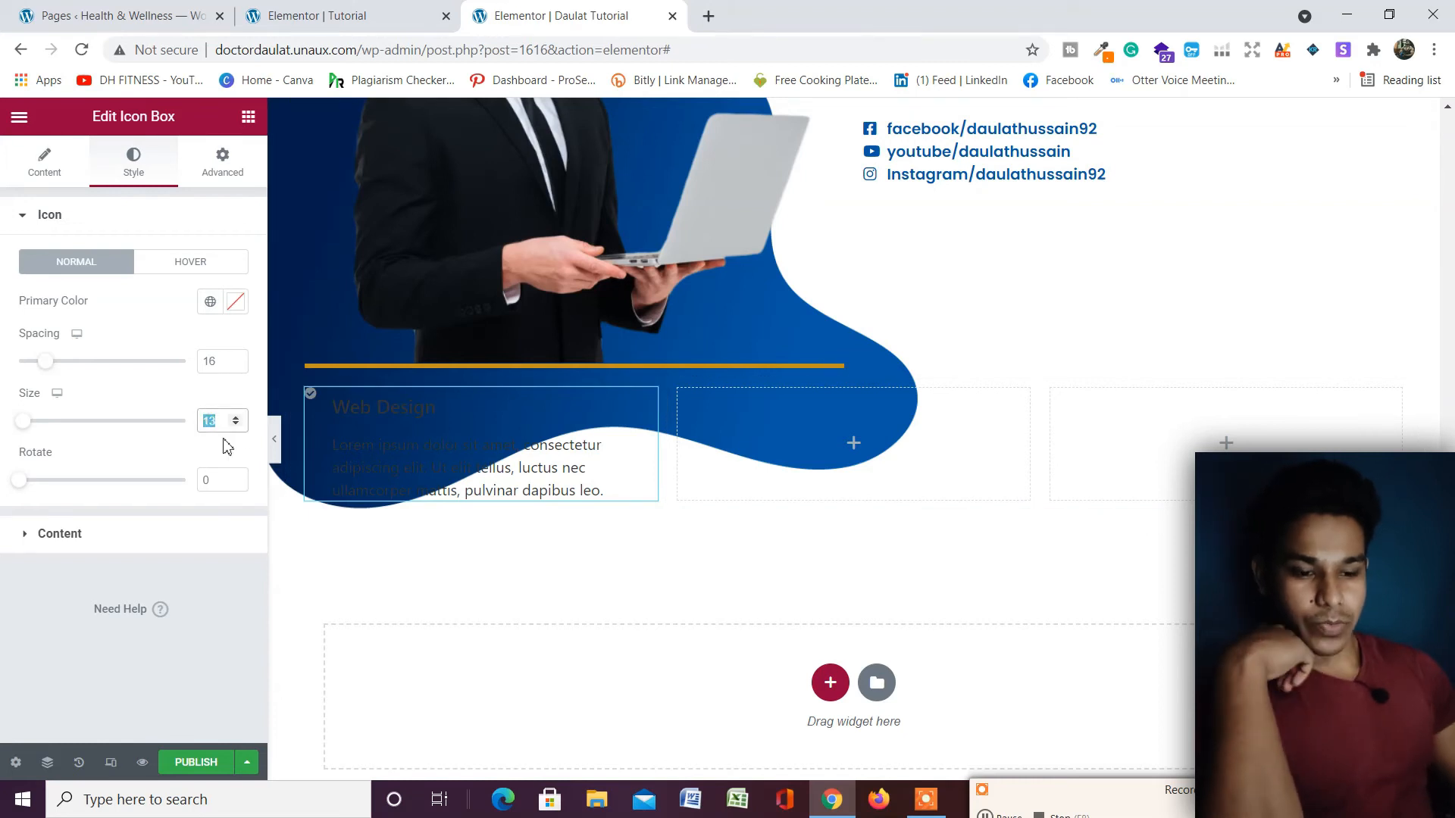
pyautogui.write('20')
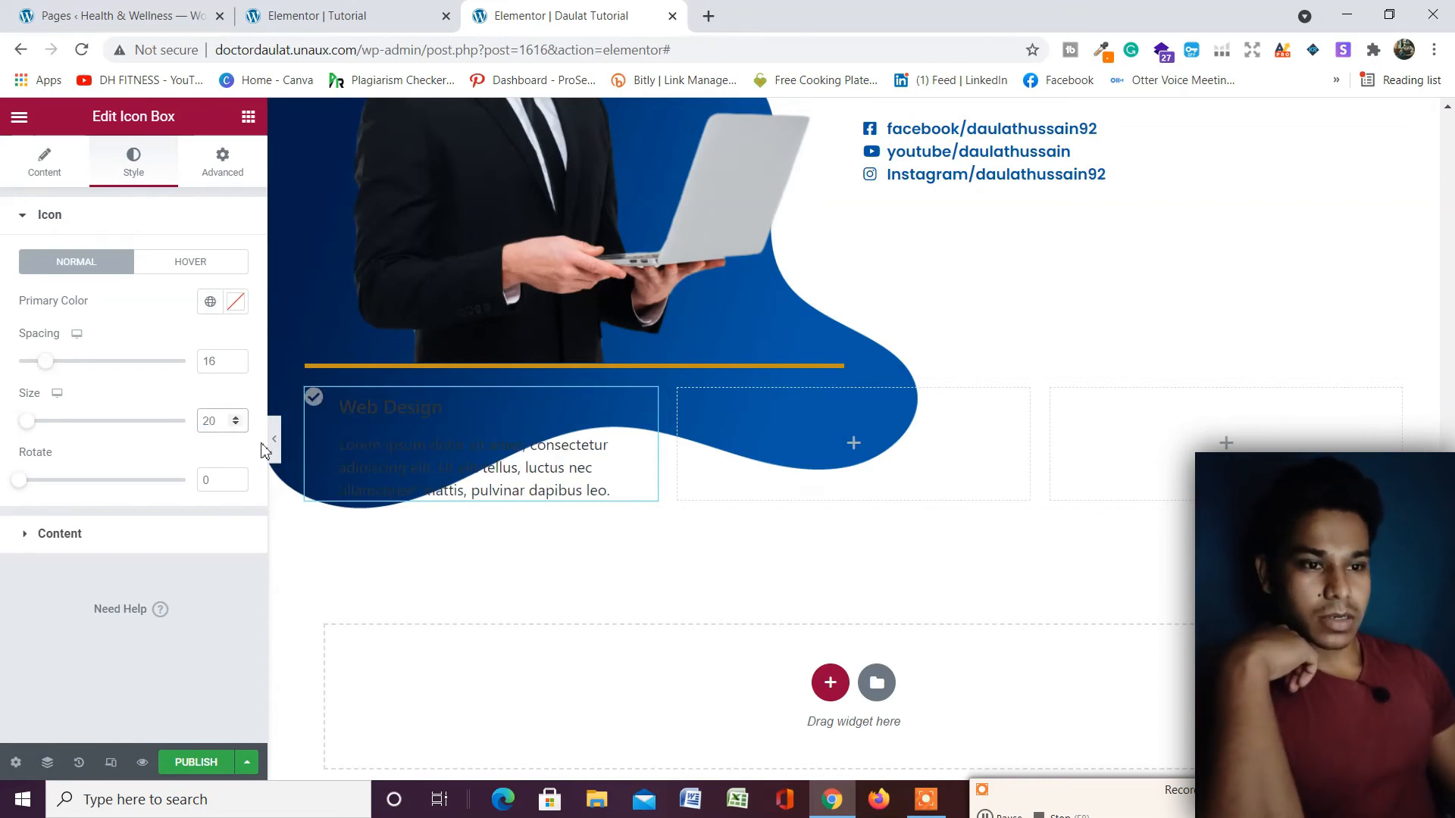
# Set the "Web Design" icon box's title color to the Primary global color.
pyautogui.click(134, 534)
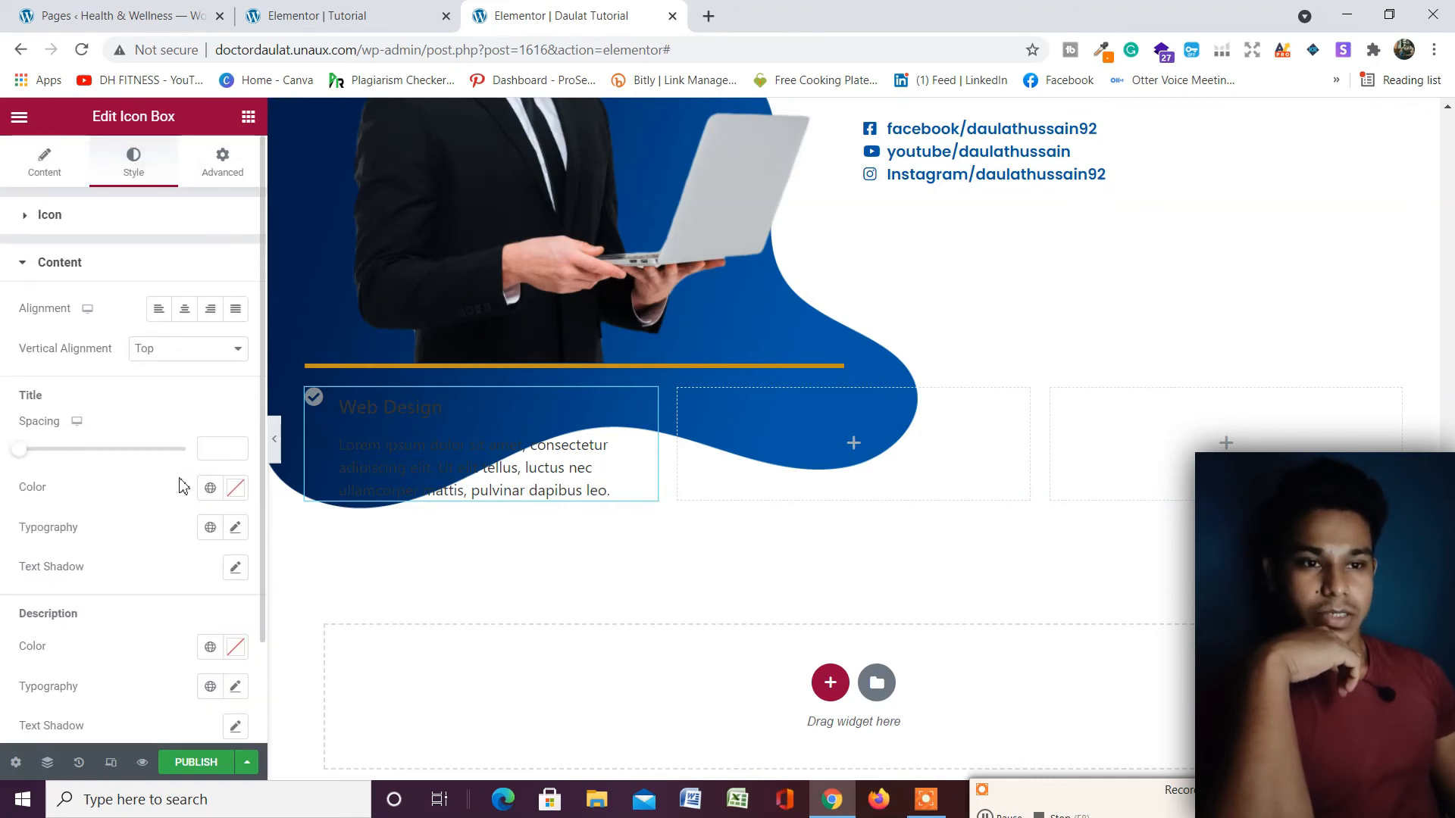
pyautogui.scroll(-2, 105, 404)
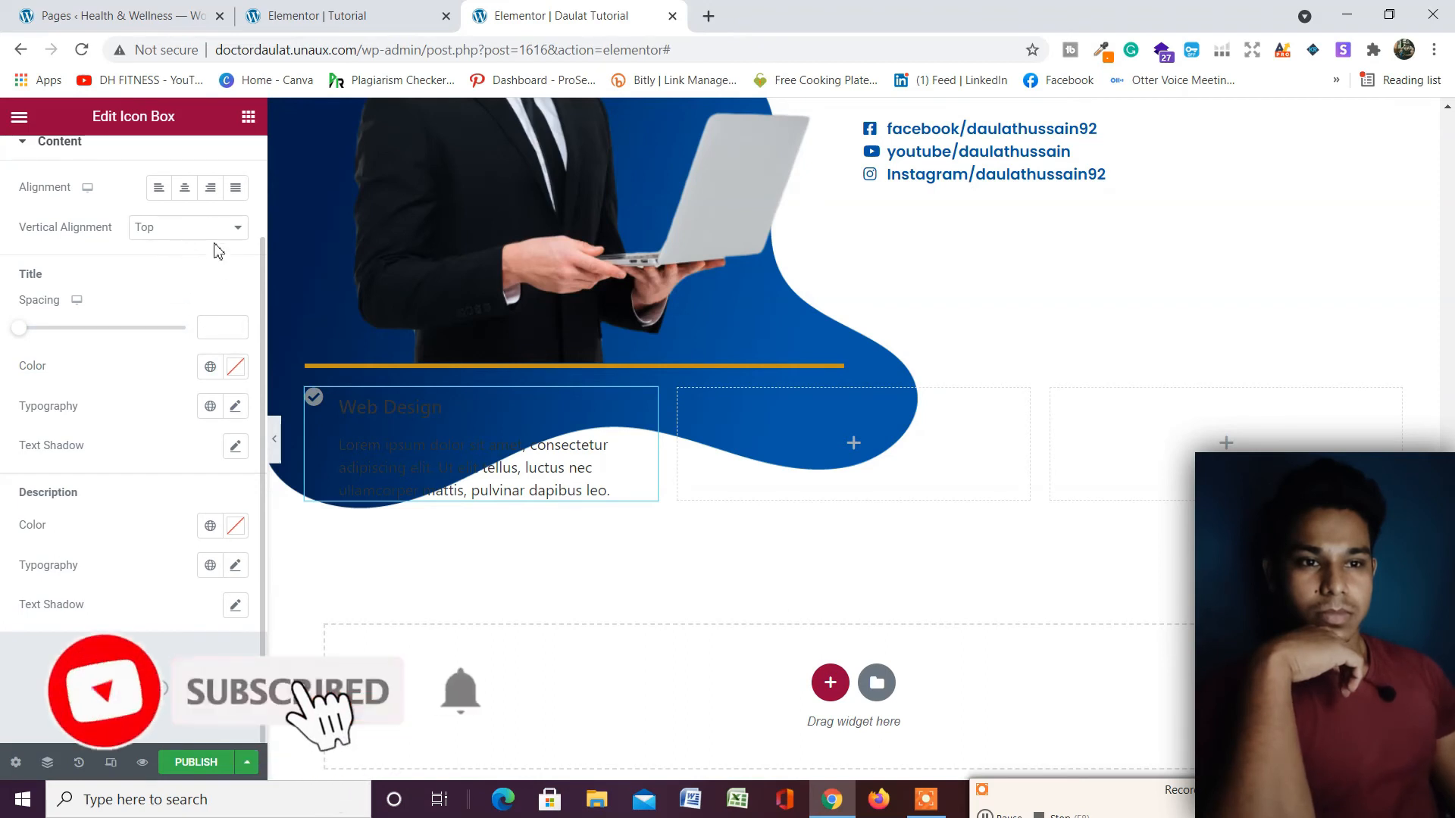
pyautogui.click(235, 367)
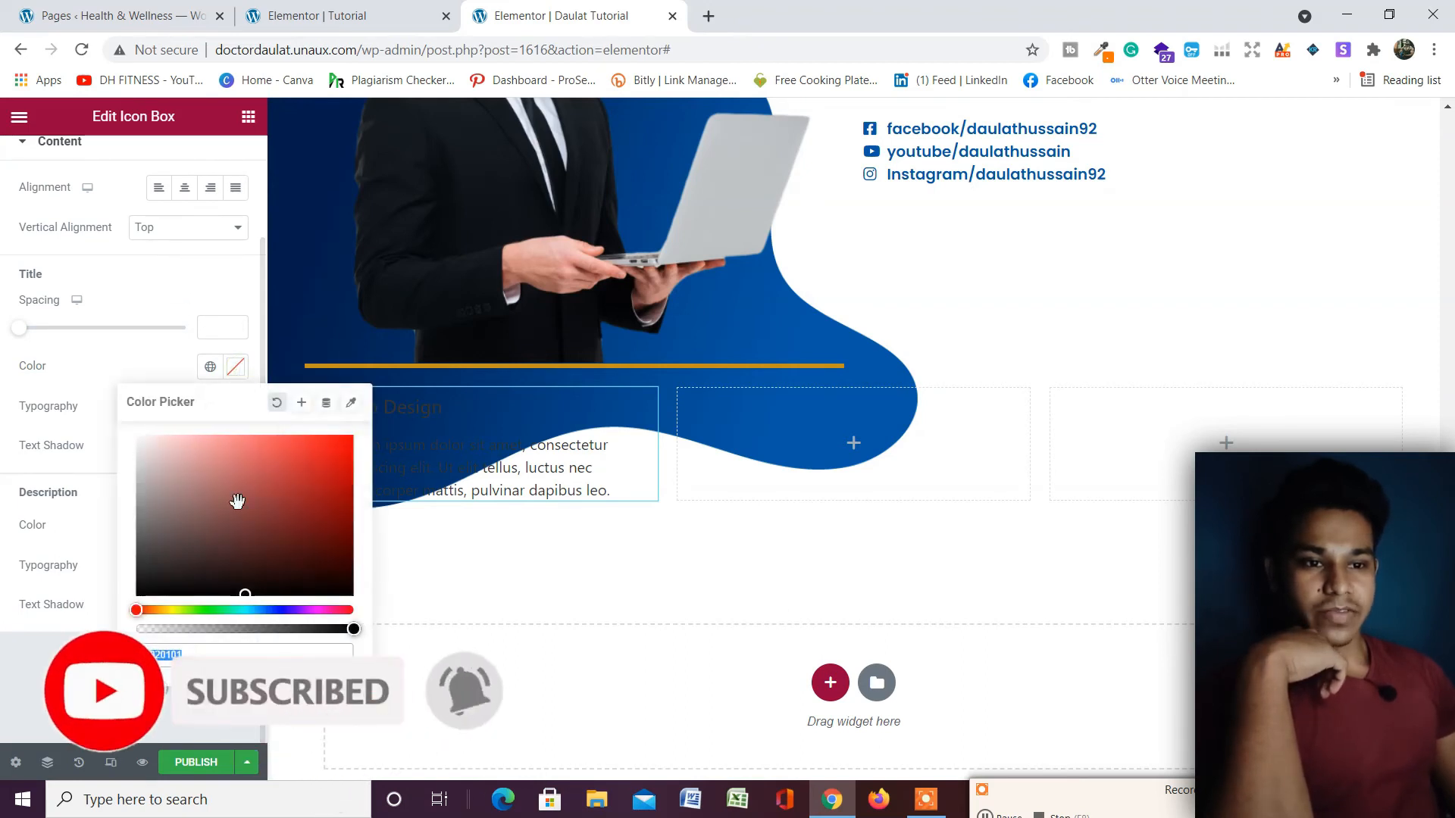
pyautogui.click(209, 366)
pyautogui.click(68, 454)
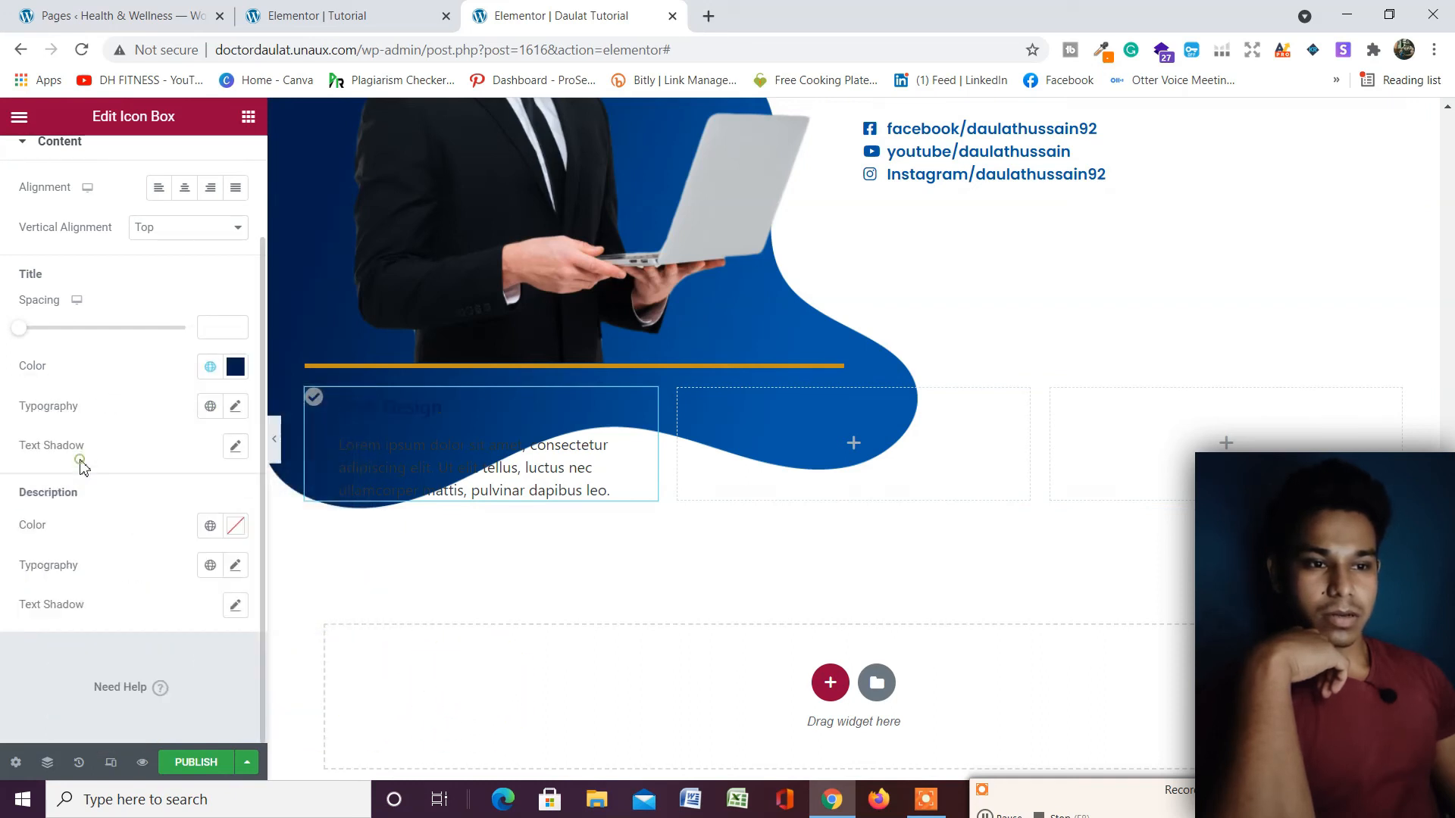
# Set the icon box title's typography to the Poppins font family with a size of 15 px.
pyautogui.click(236, 409)
pyautogui.click(174, 497)
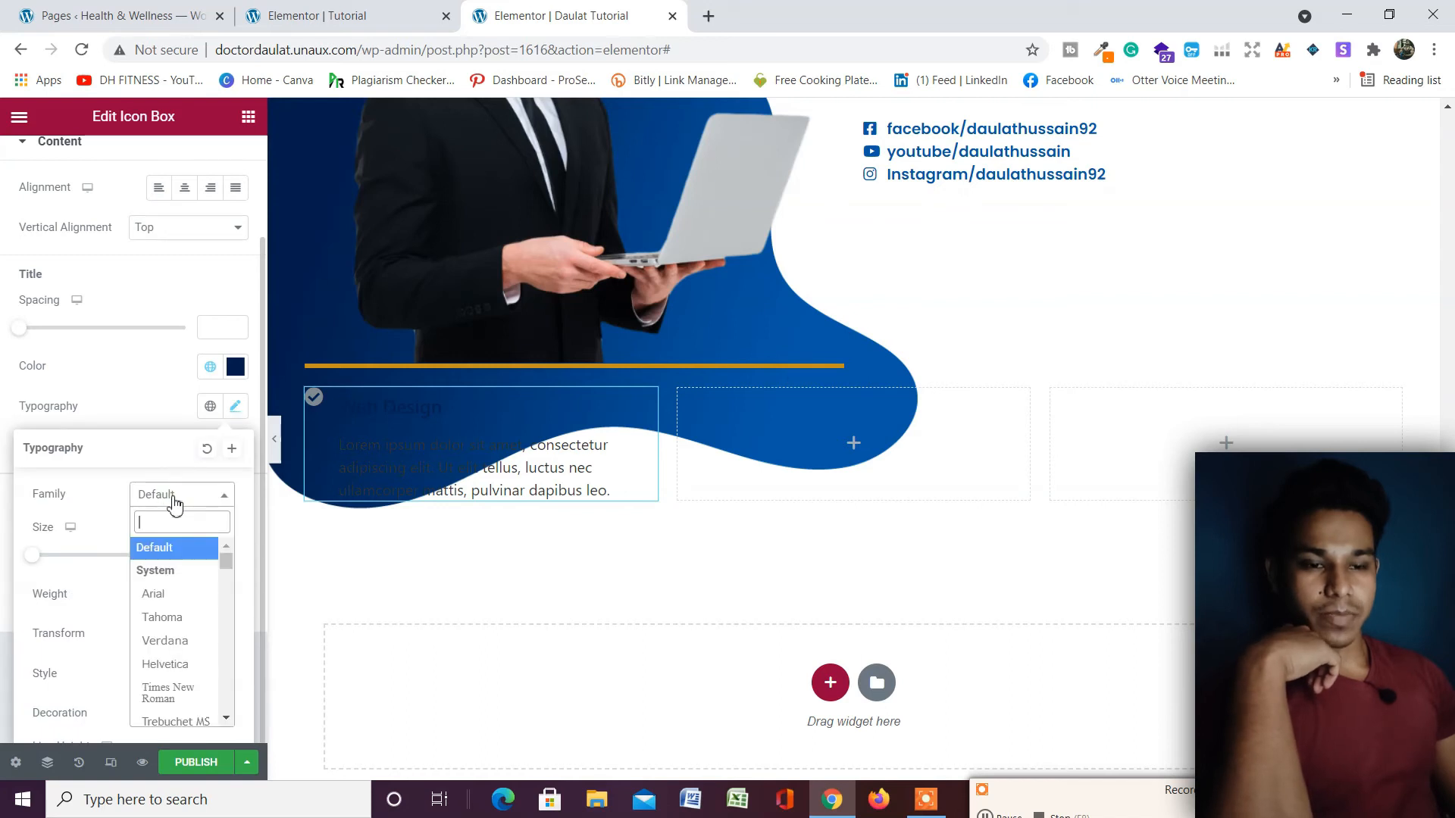
pyautogui.write('popp')
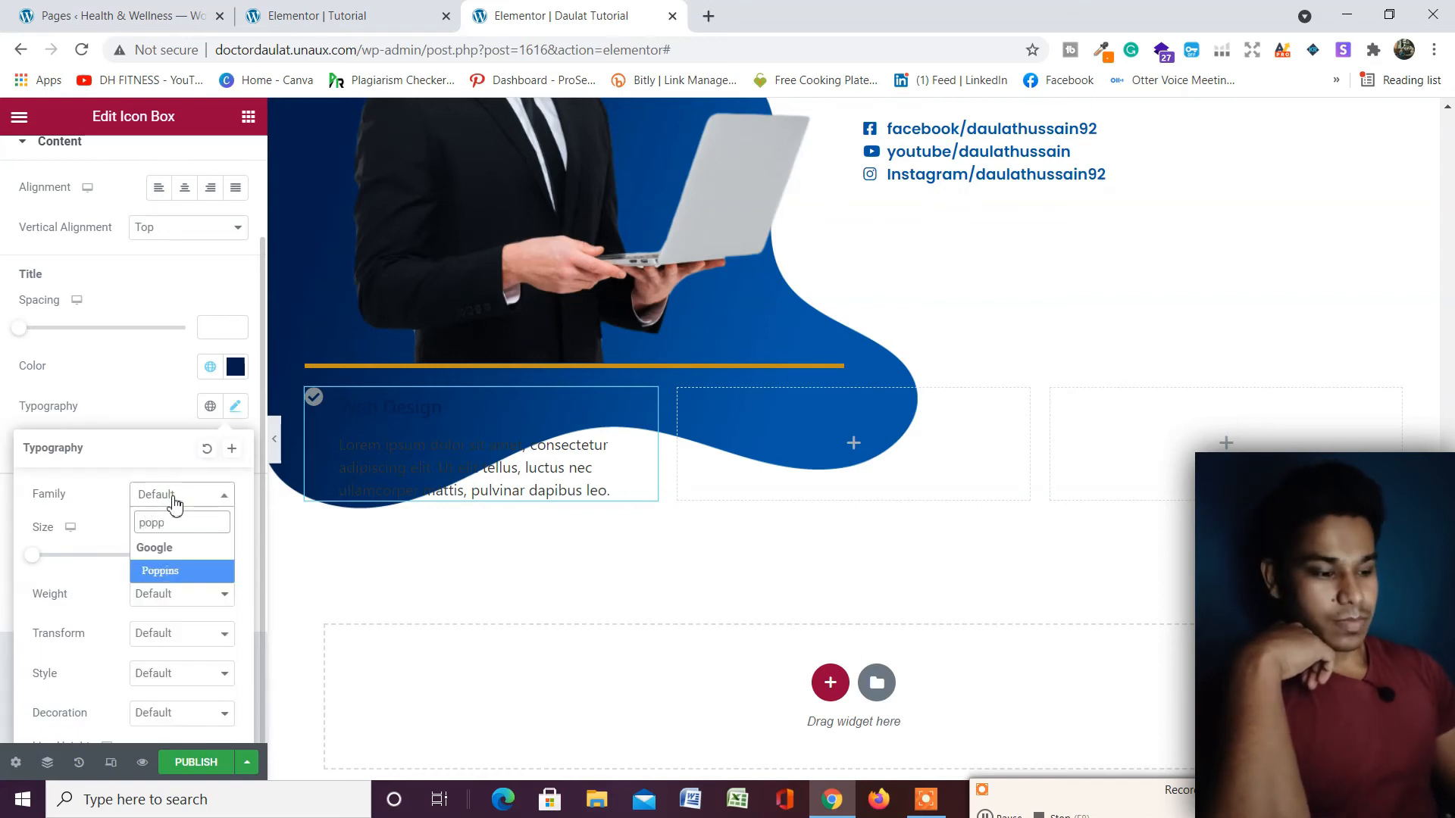
pyautogui.press('Return')
pyautogui.click(196, 552)
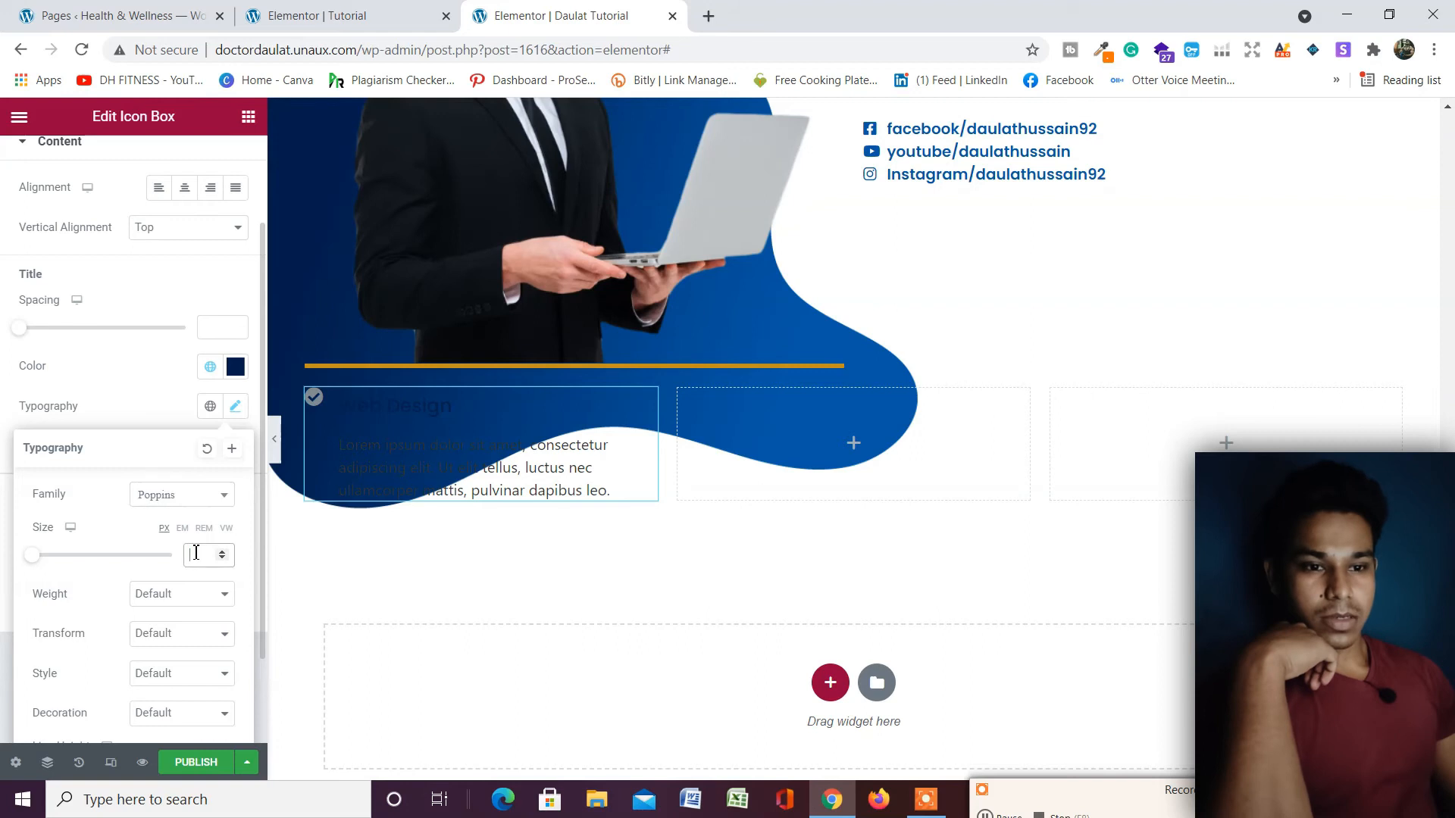
pyautogui.write('16')
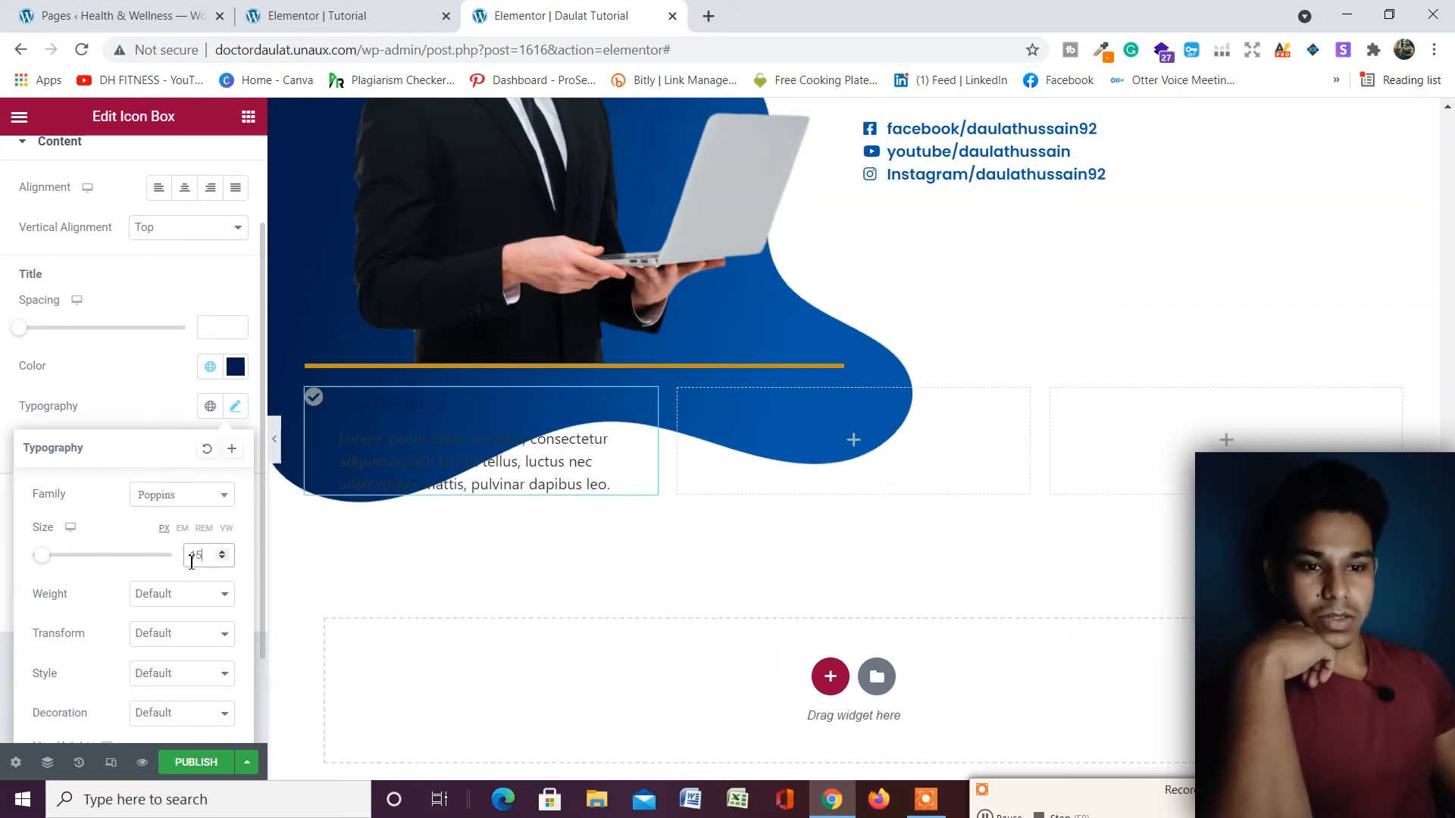
# Set the icon box title's font weight to 600 and its spacing to 0.
pyautogui.click(166, 596)
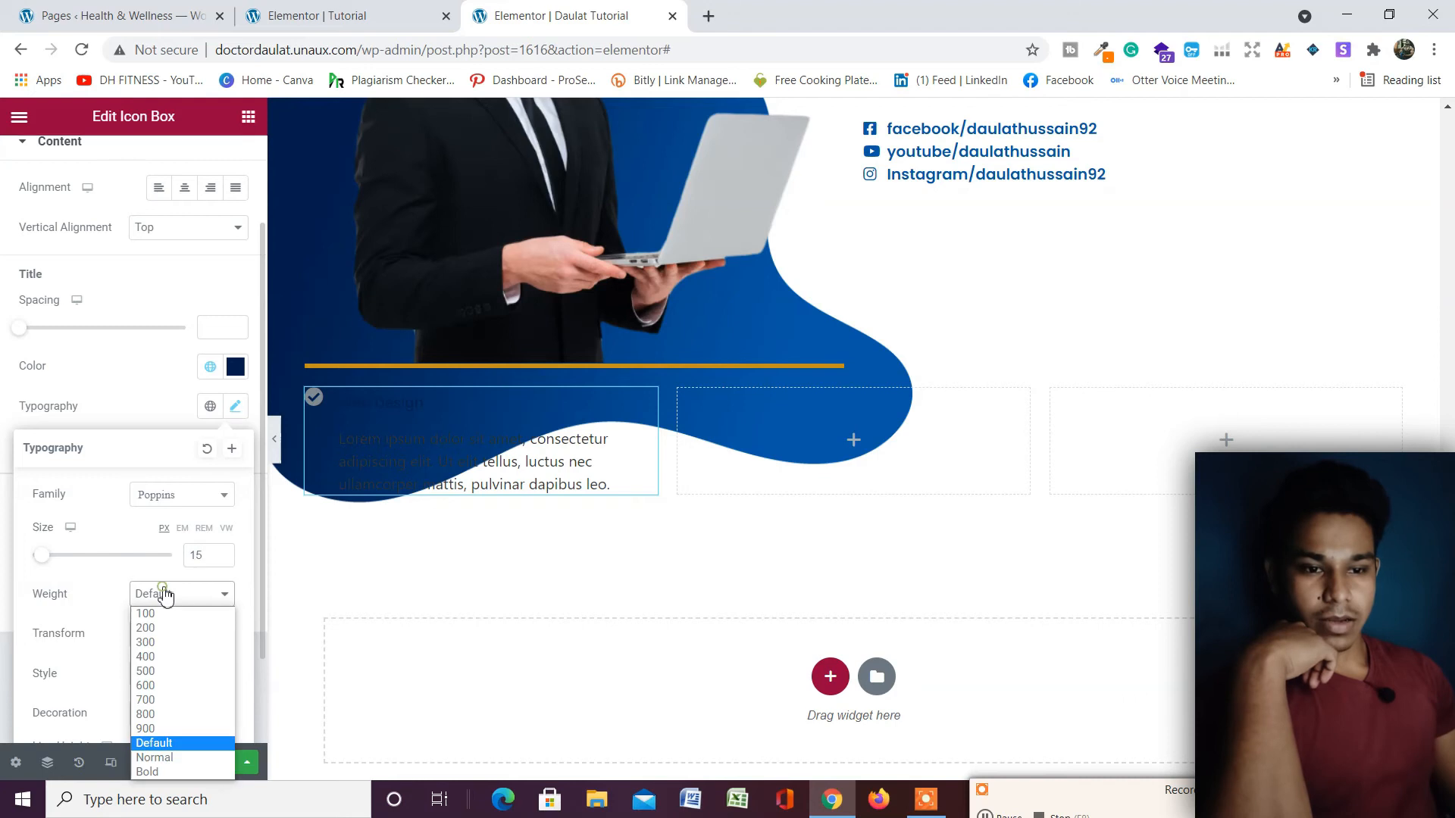
pyautogui.click(166, 679)
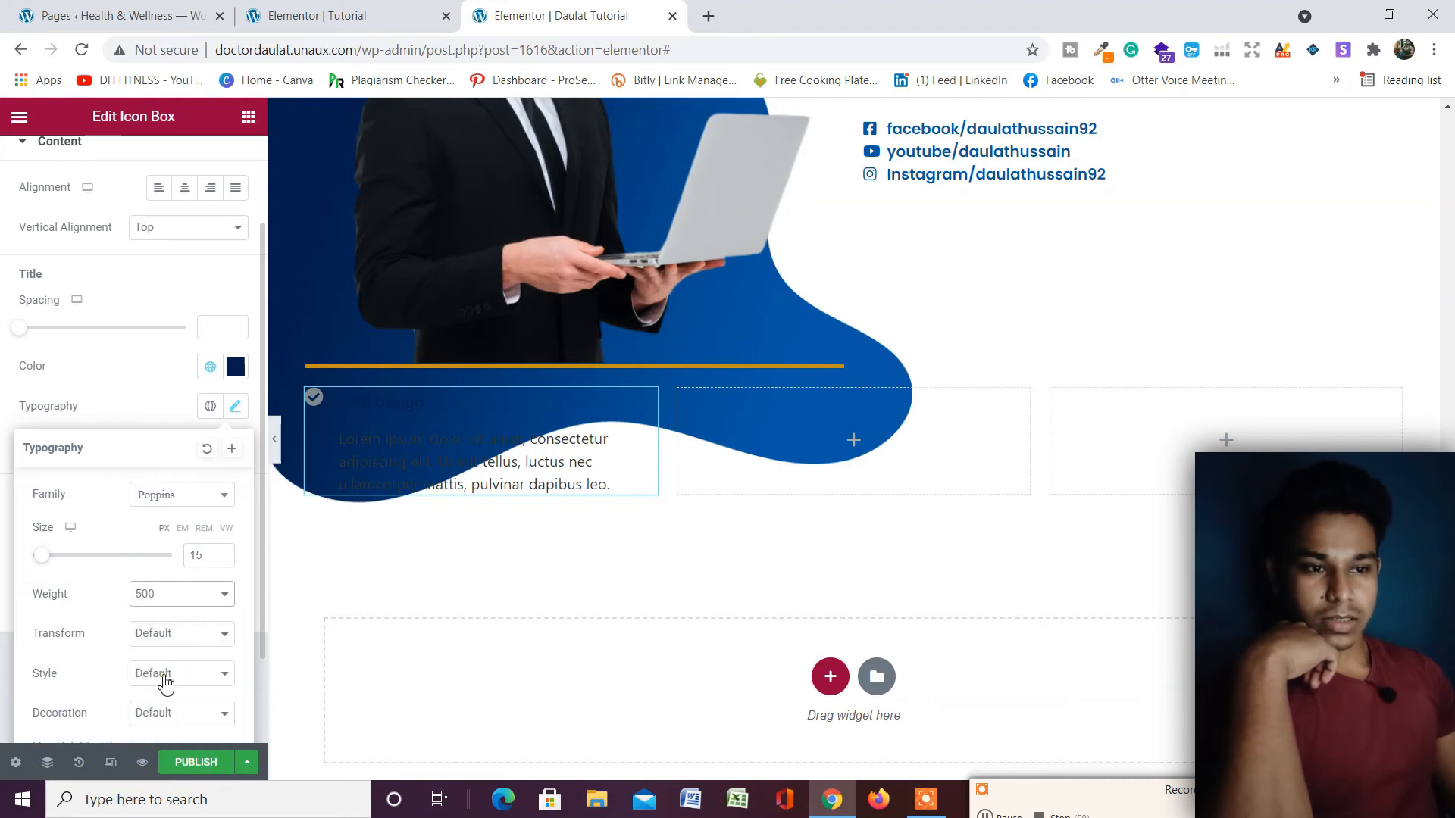
pyautogui.click(182, 599)
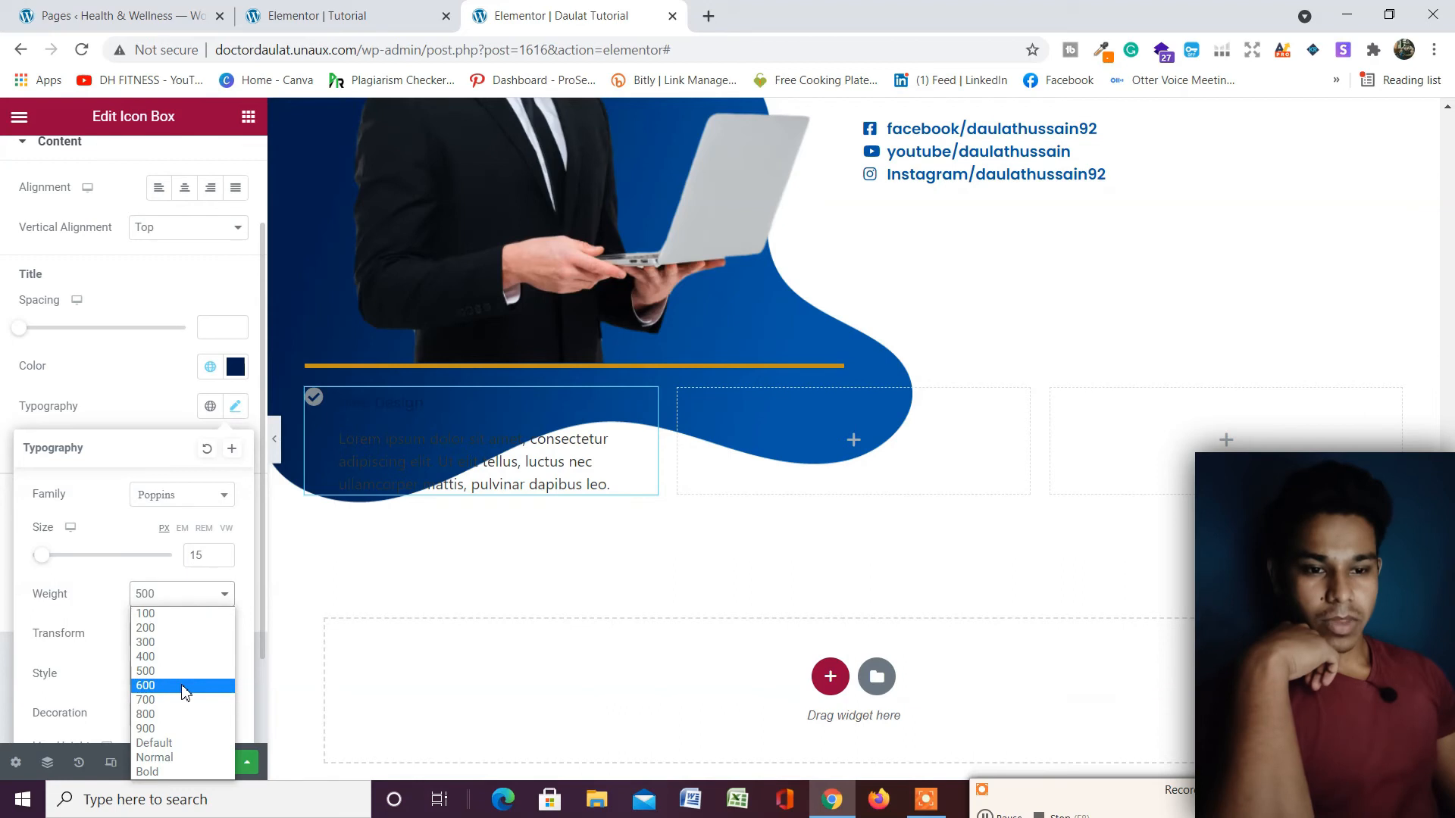
pyautogui.click(184, 690)
pyautogui.click(86, 371)
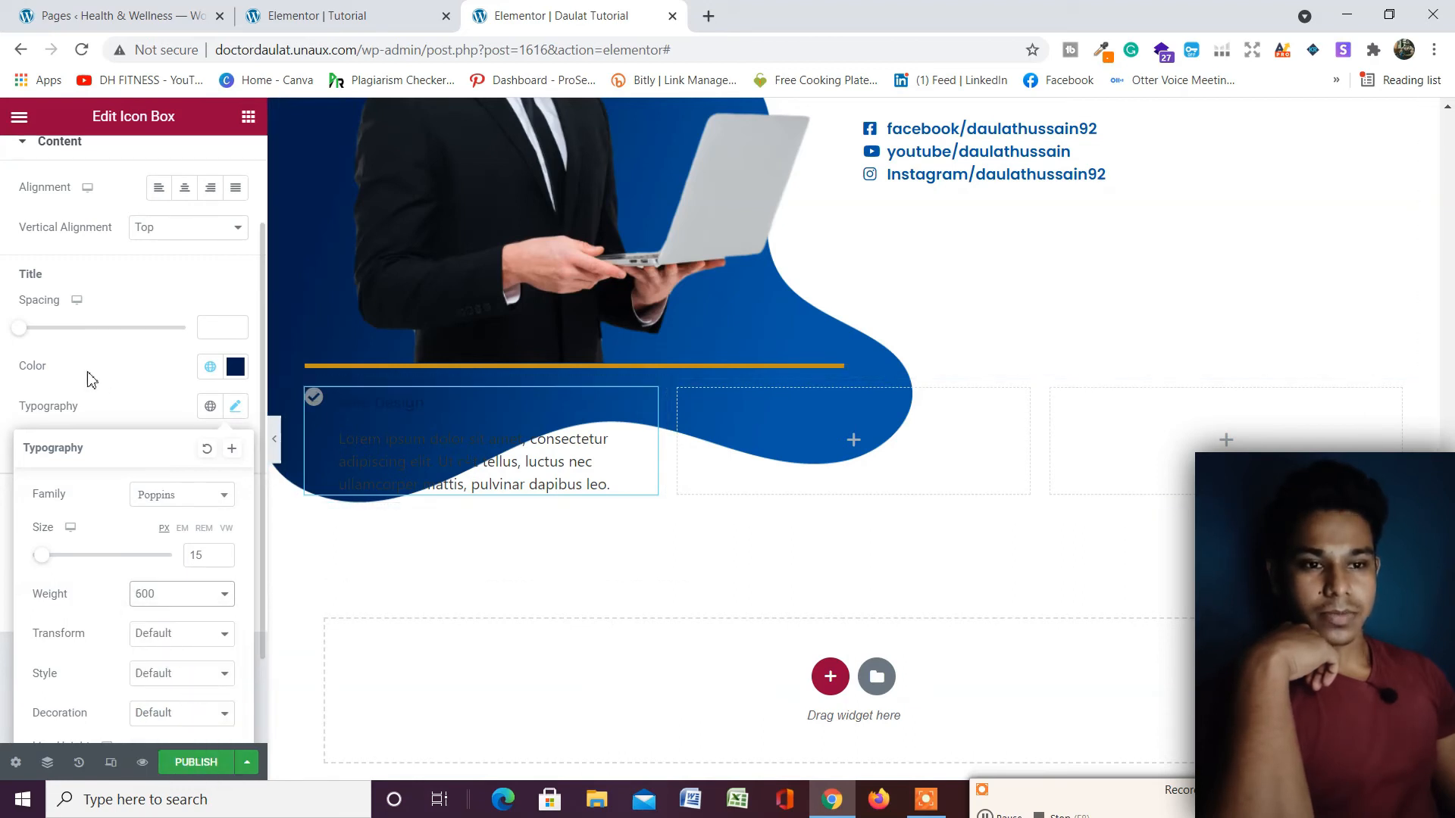
pyautogui.moveTo(20, 332)
pyautogui.mouseDown()
pyautogui.moveTo(59, 334)
pyautogui.moveTo(17, 334)
pyautogui.mouseUp()
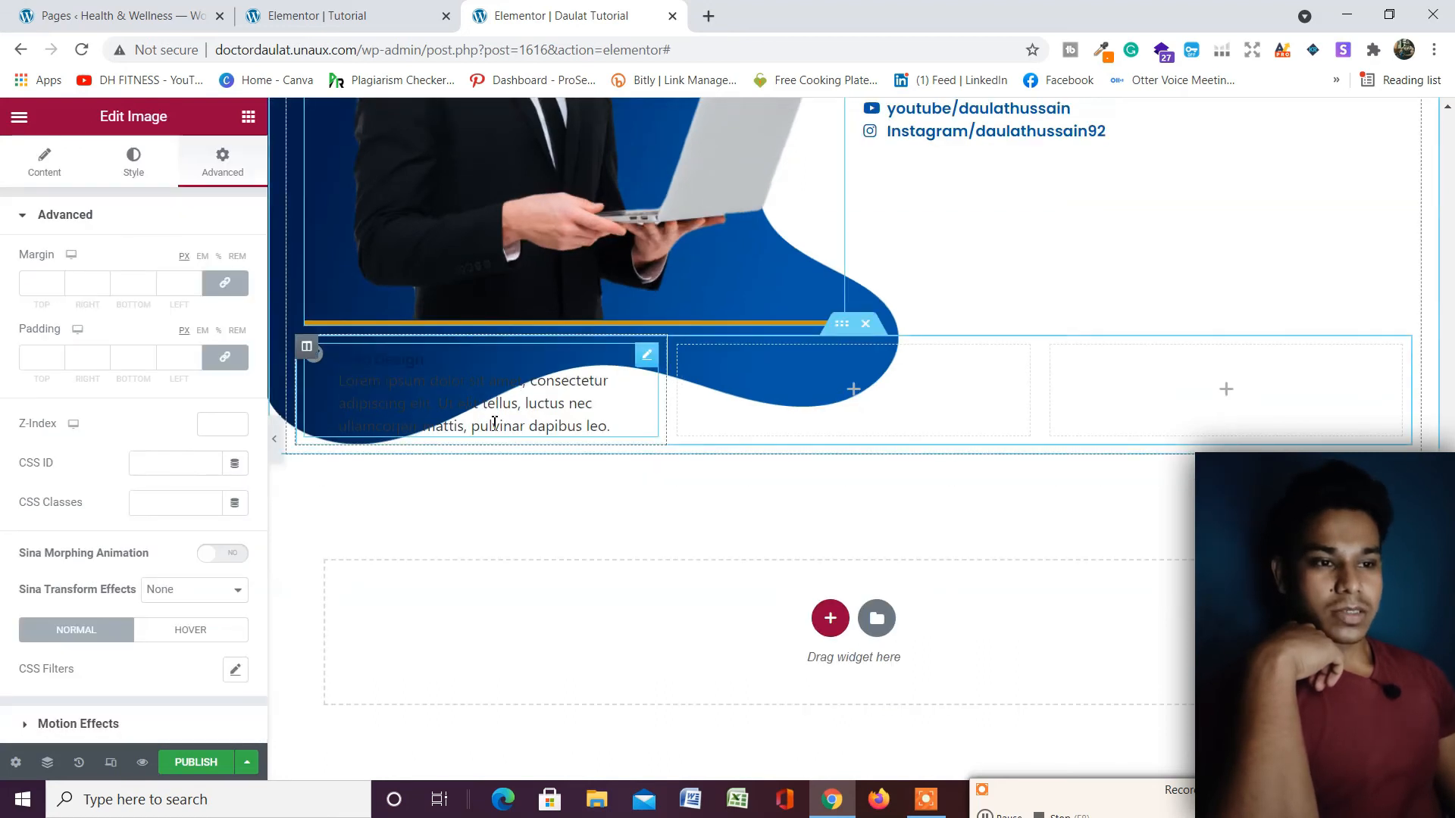
# Replace the "Web Design" icon box's placeholder description with "Modern Website Design".
pyautogui.click(646, 354)
pyautogui.click(45, 171)
pyautogui.scroll(-2, 124, 483)
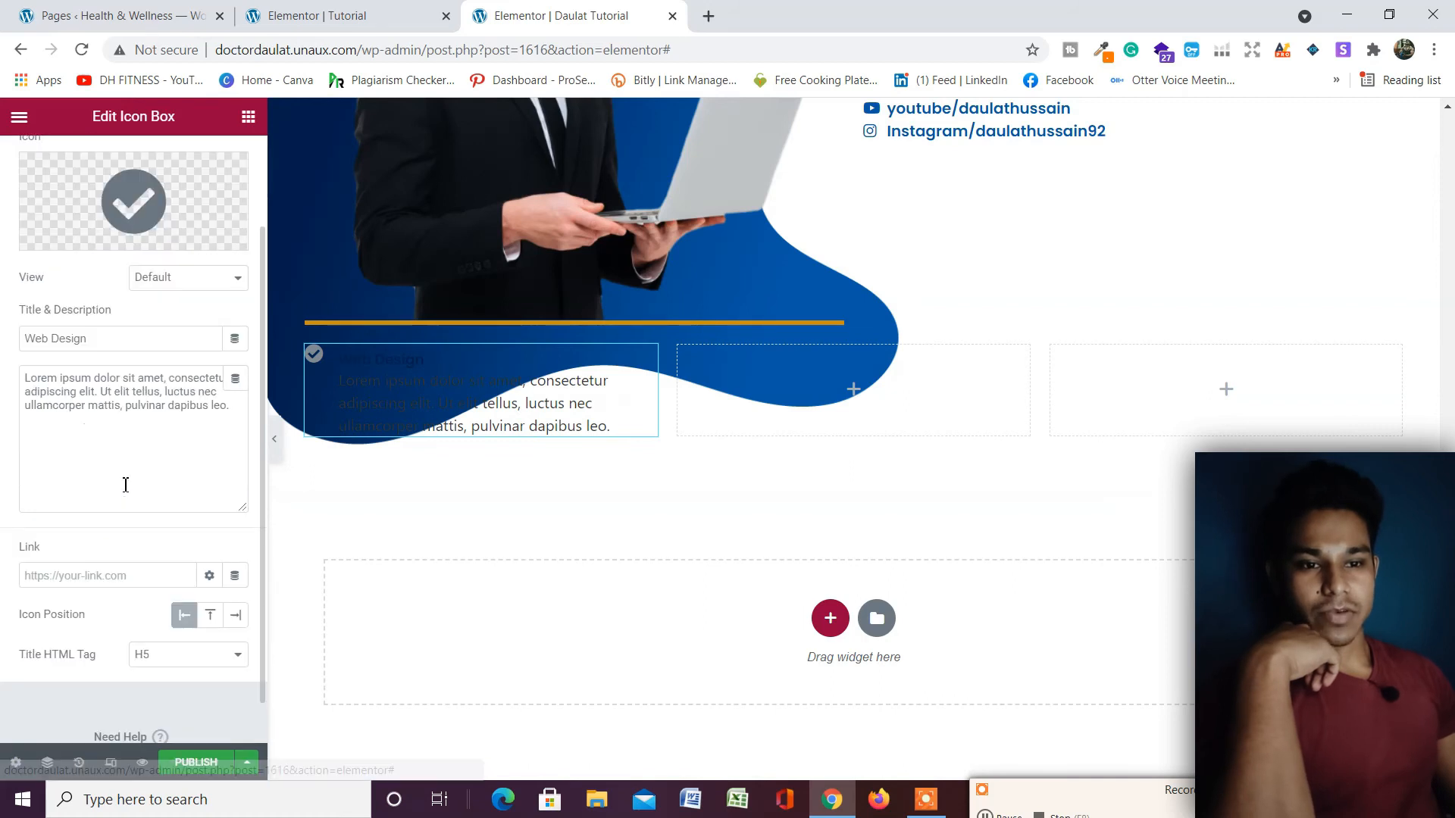
pyautogui.doubleClick(121, 391)
pyautogui.hotkey('ctrl', 'a')
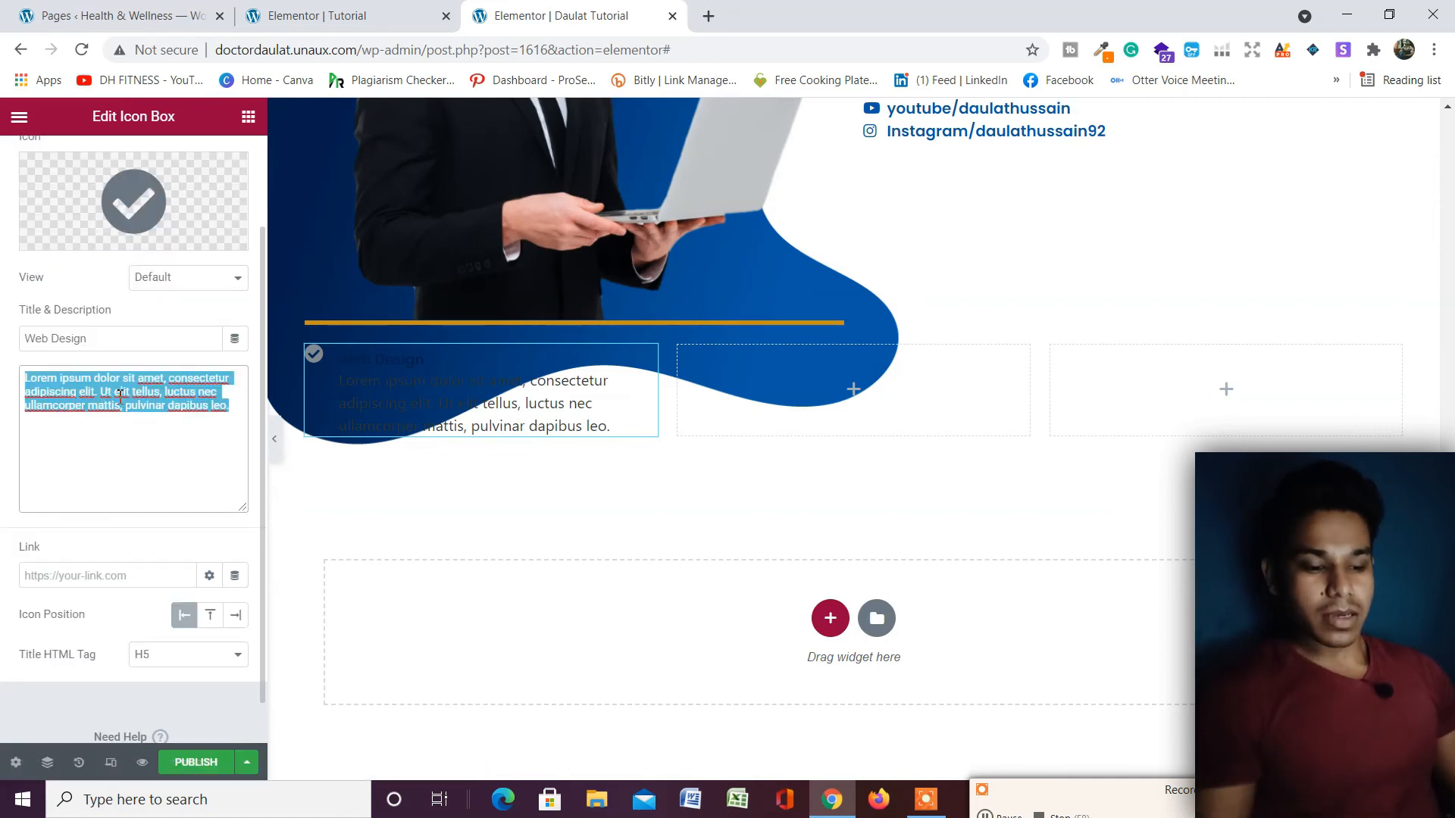
pyautogui.write('Modern Website De')
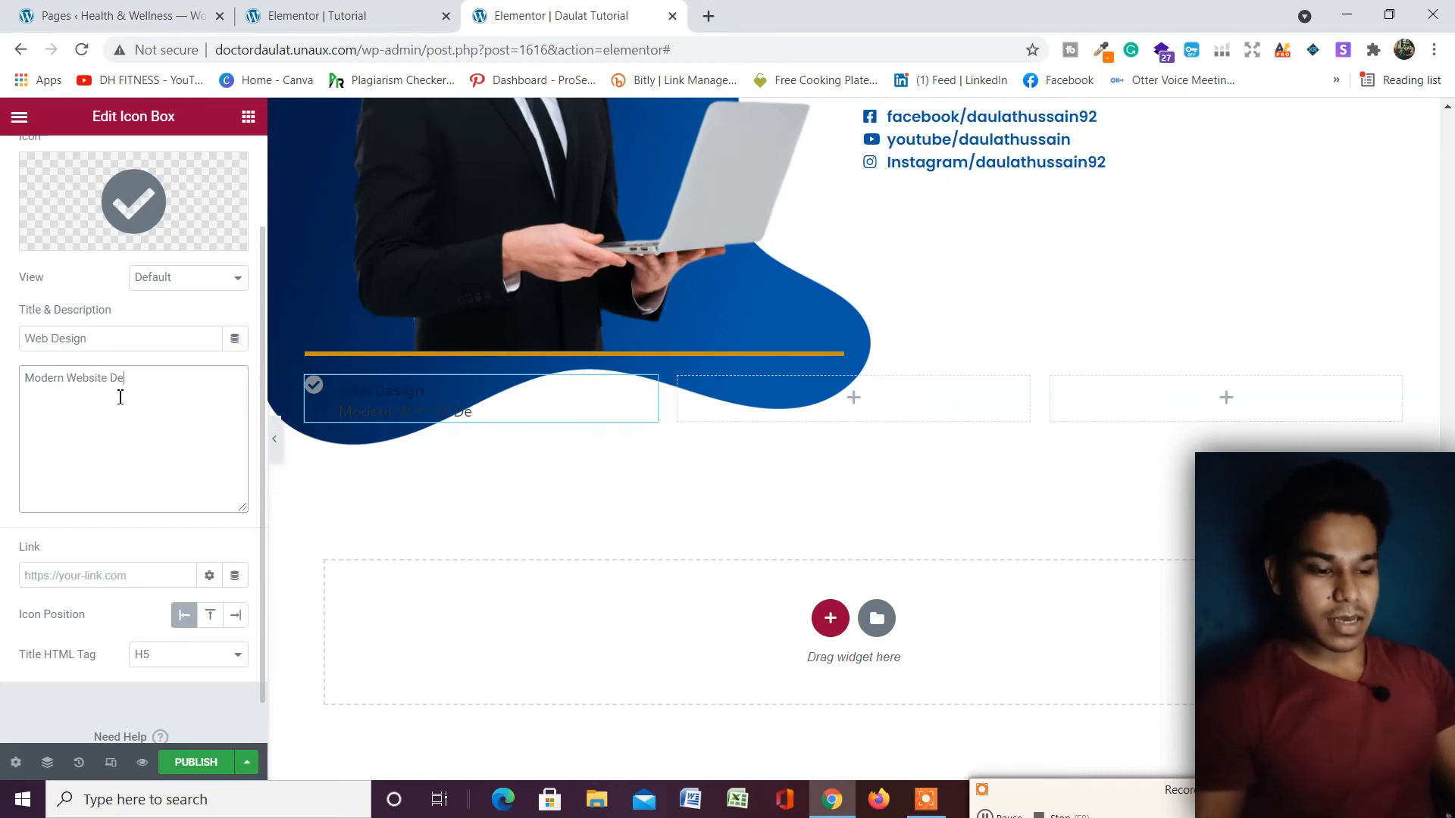
pyautogui.write('sign')
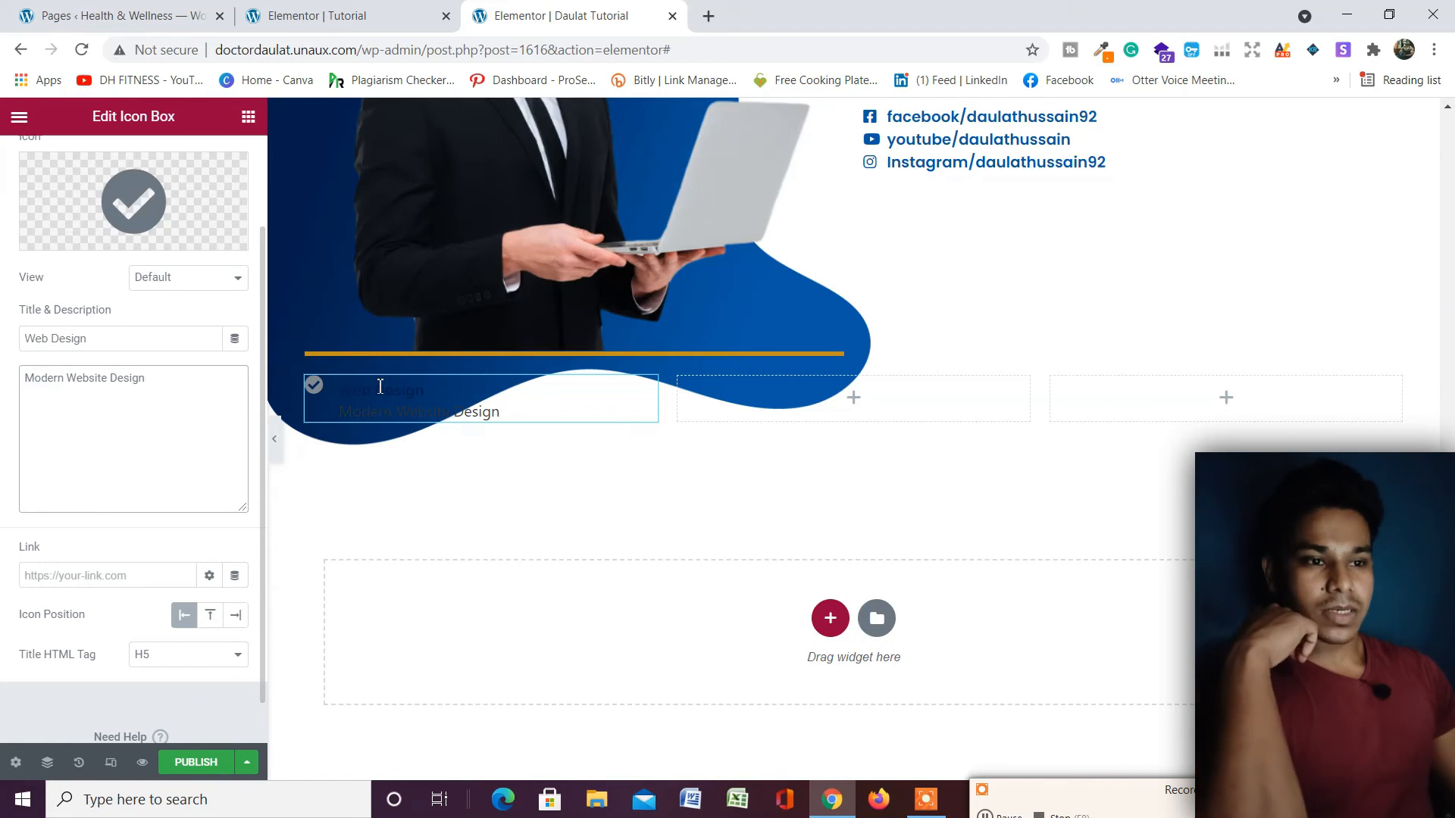
# Try placing the icon above the "Web Design" text and return it to the left.
pyautogui.click(211, 616)
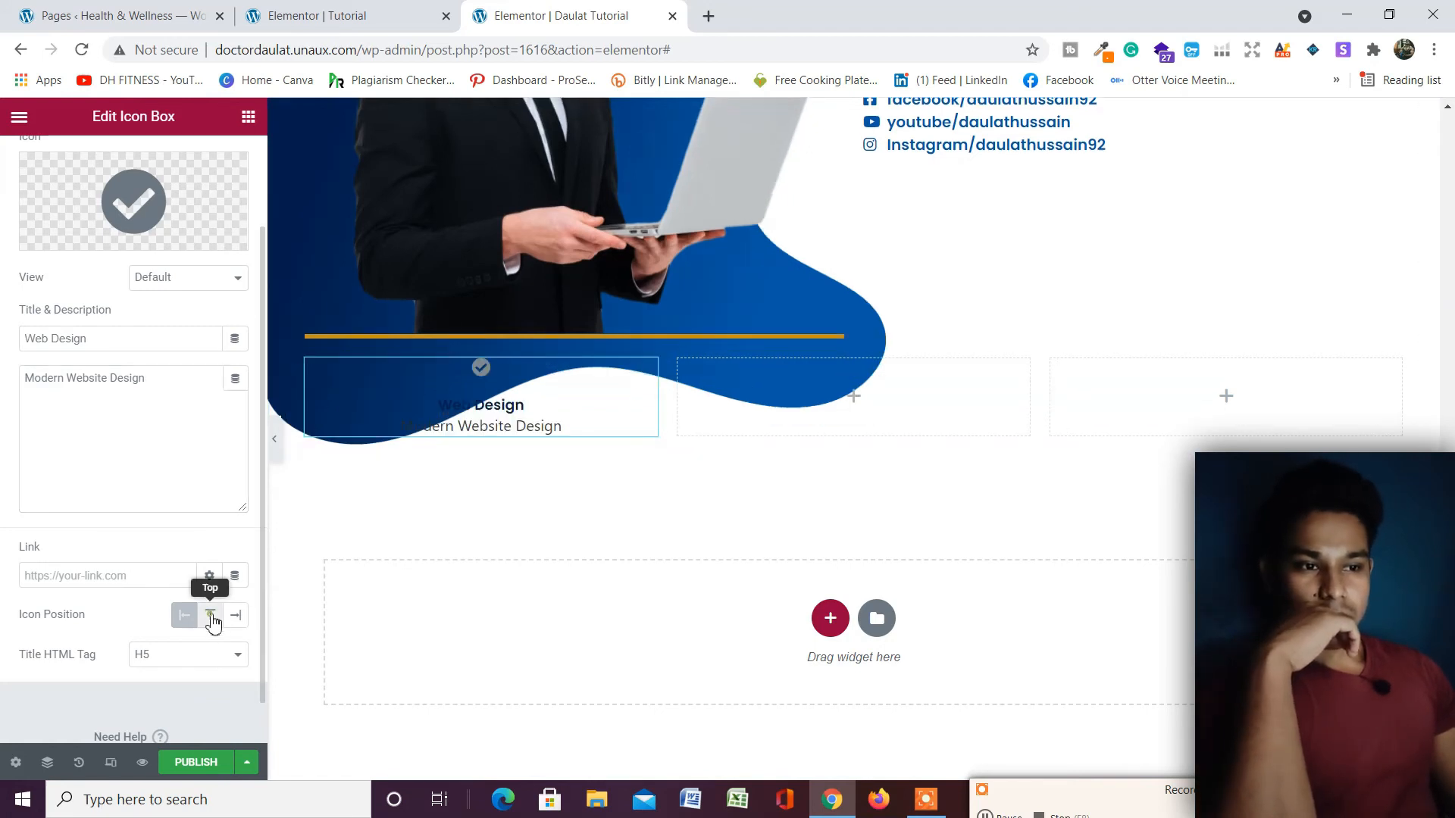
pyautogui.click(185, 617)
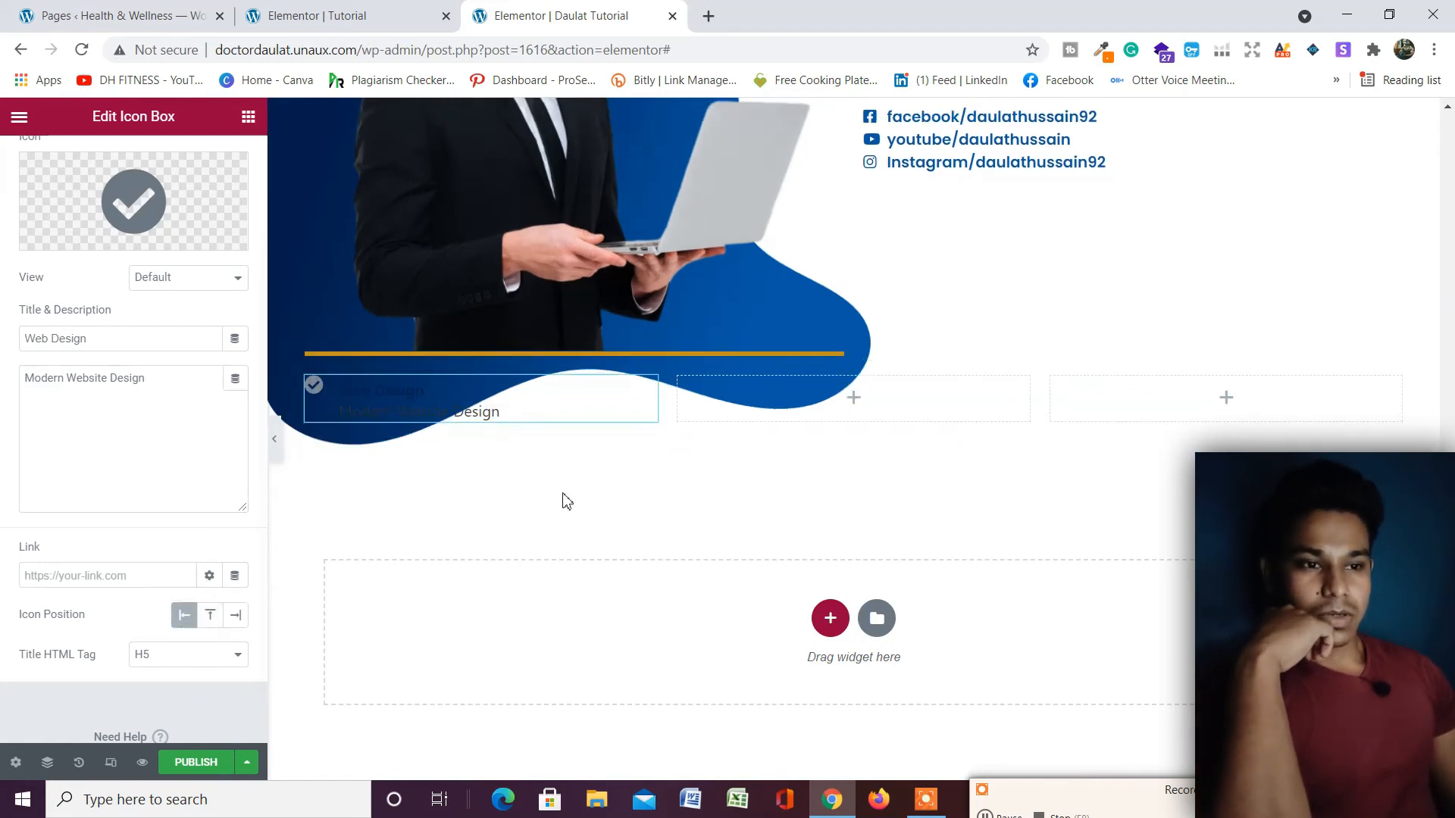
# Set the icon box's description color to the Primary global color.
pyautogui.scroll(4, 562, 497)
pyautogui.scroll(3, 179, 270)
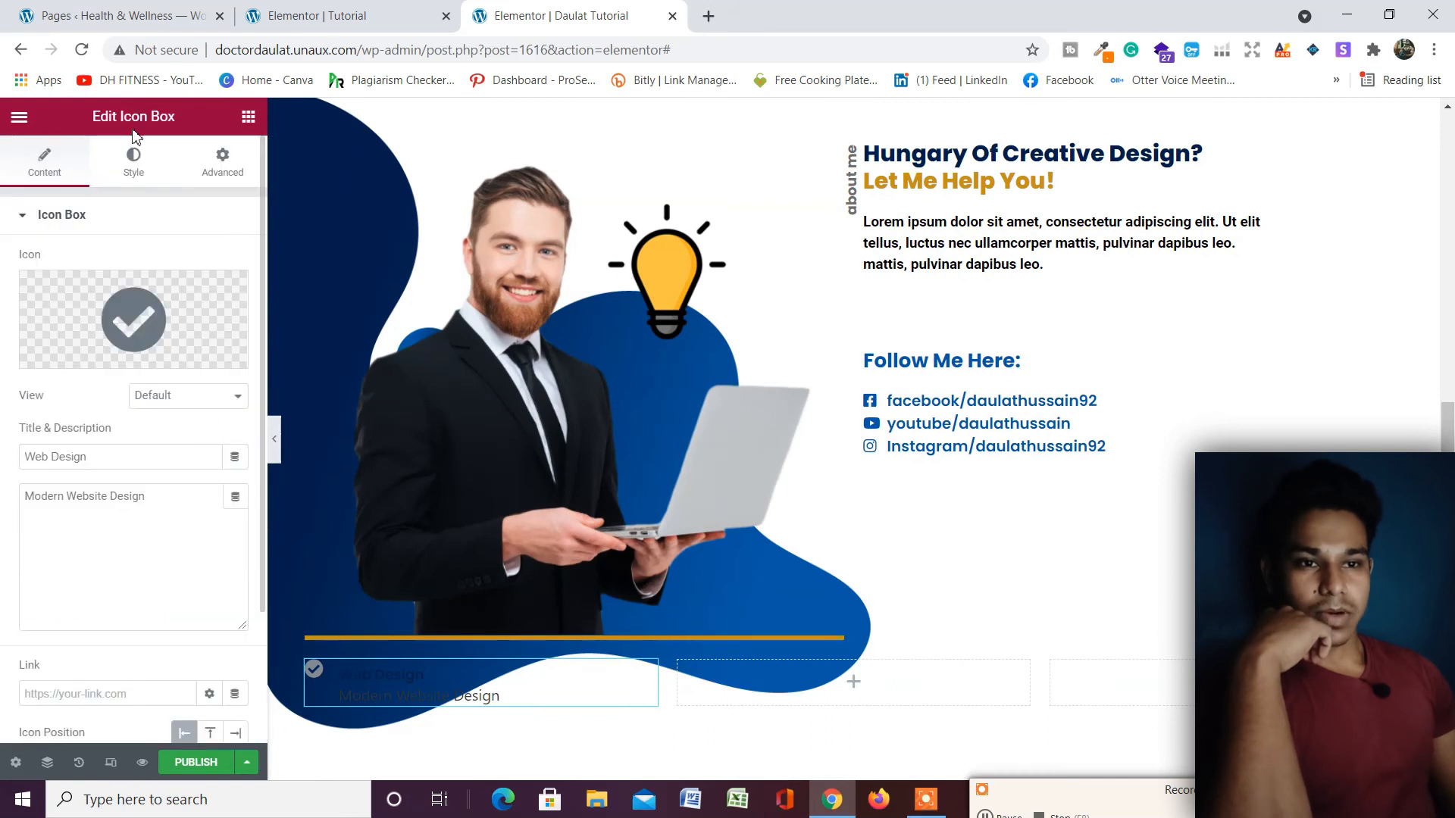
pyautogui.click(134, 156)
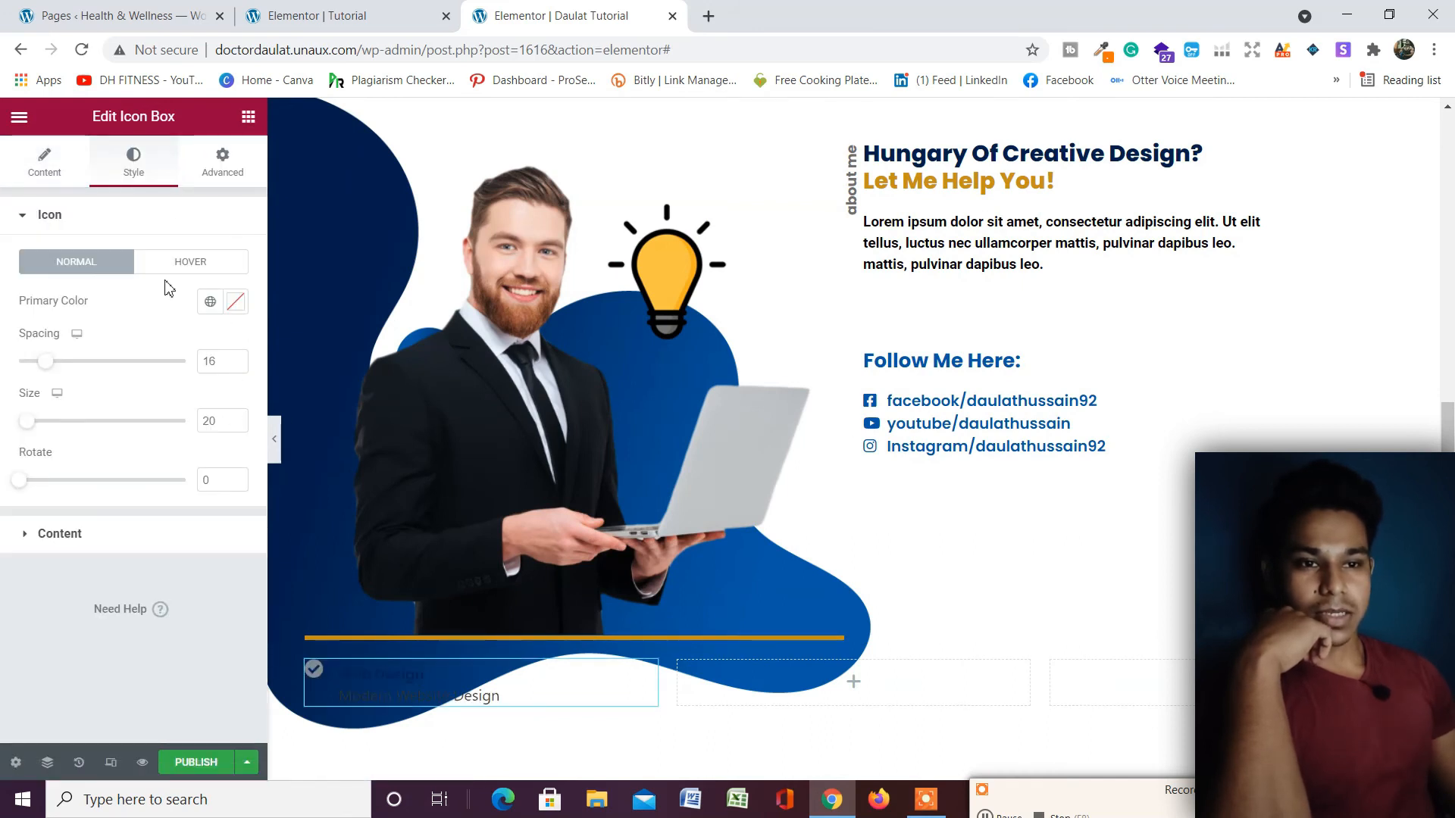
pyautogui.click(165, 534)
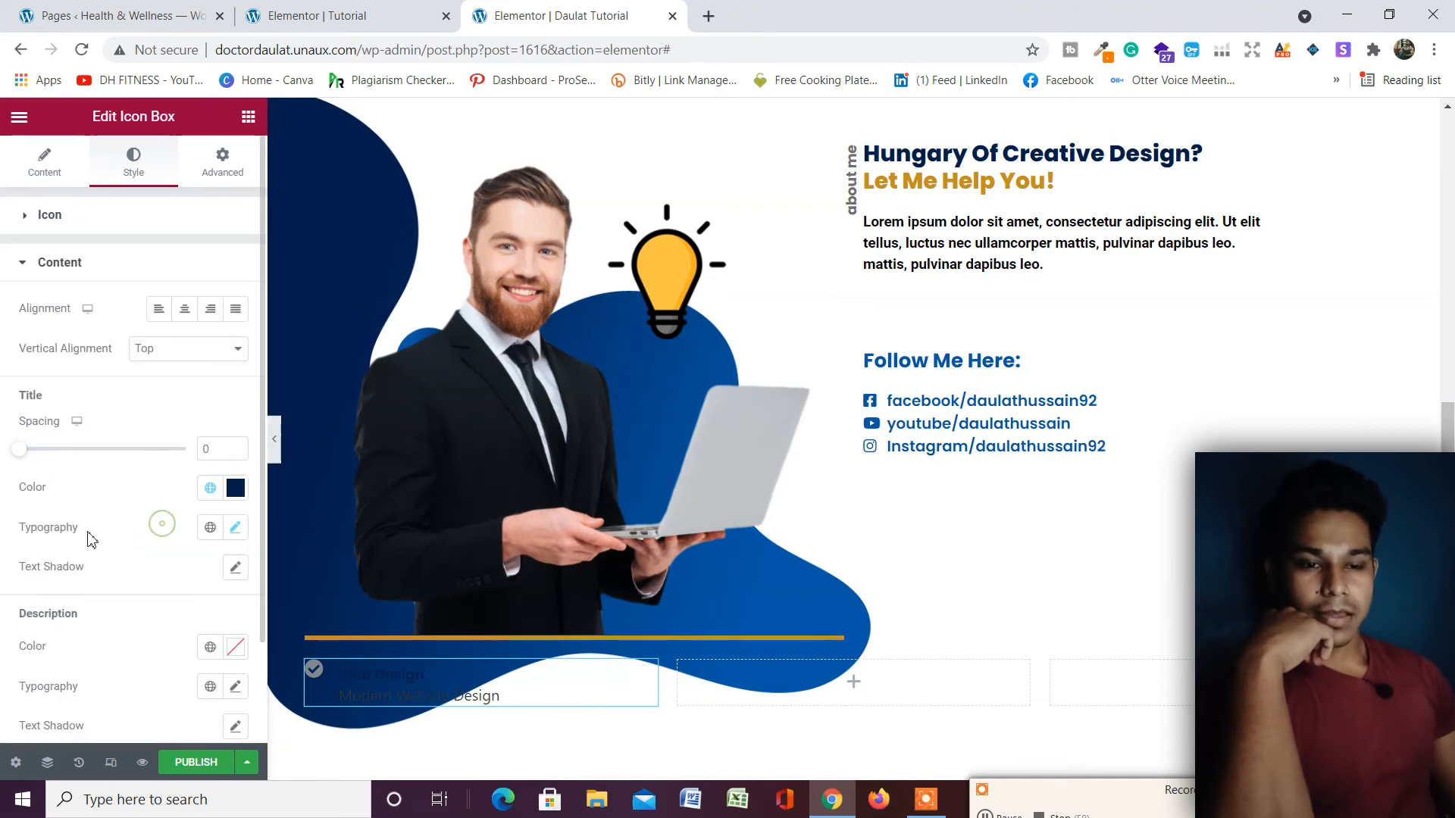
pyautogui.scroll(-2, 166, 533)
pyautogui.click(232, 536)
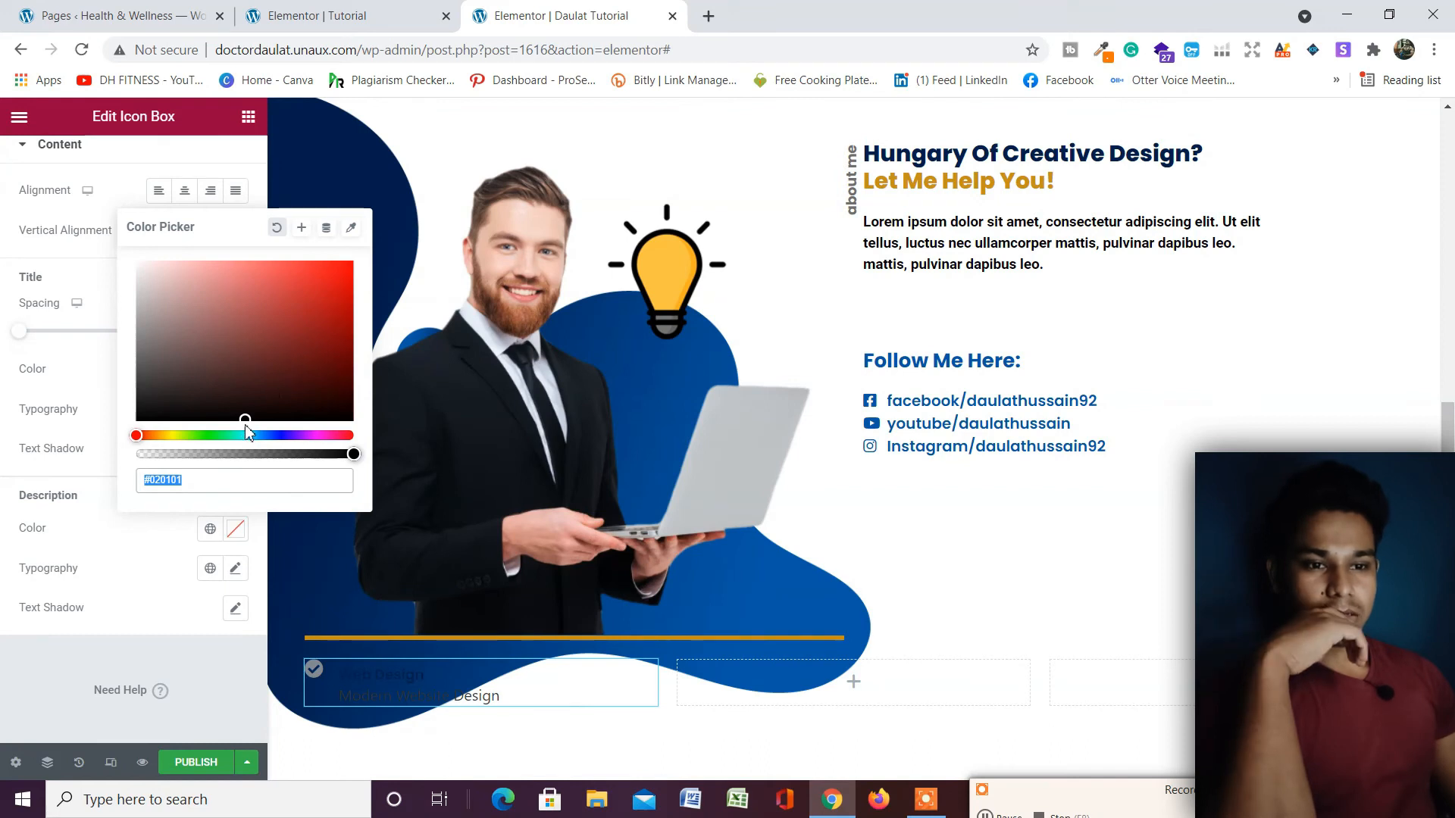
pyautogui.click(71, 266)
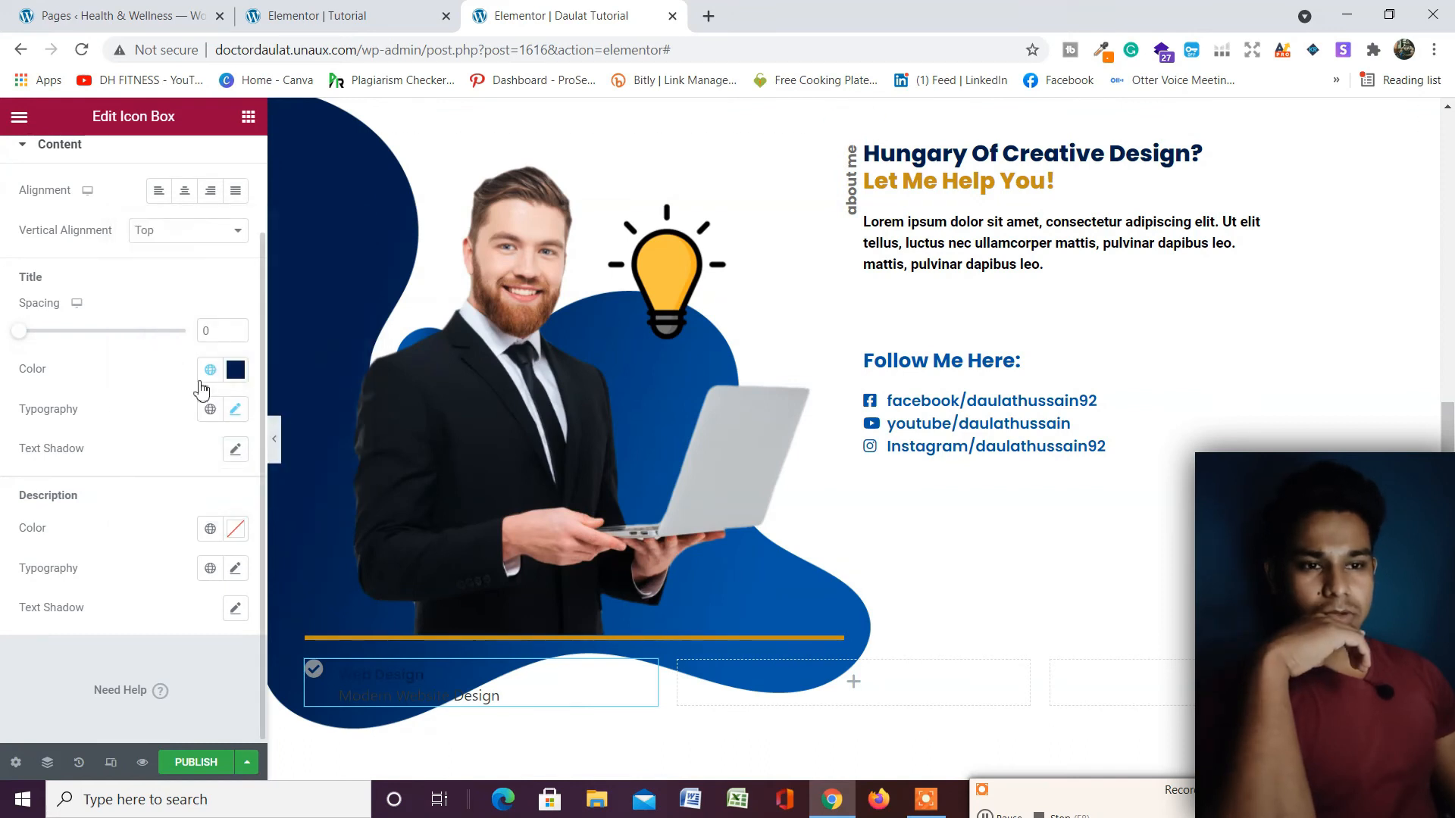
pyautogui.click(213, 528)
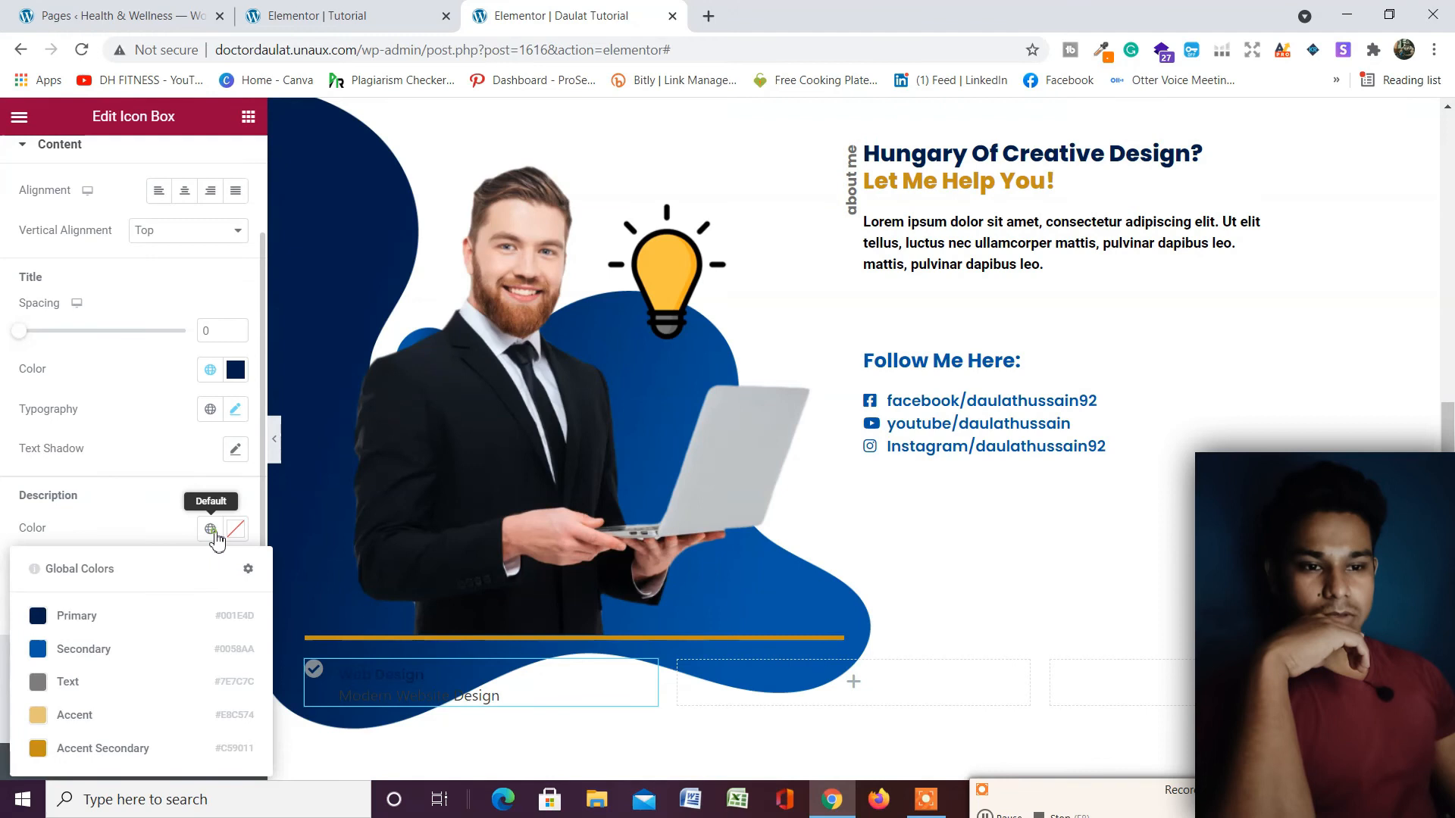
pyautogui.click(100, 618)
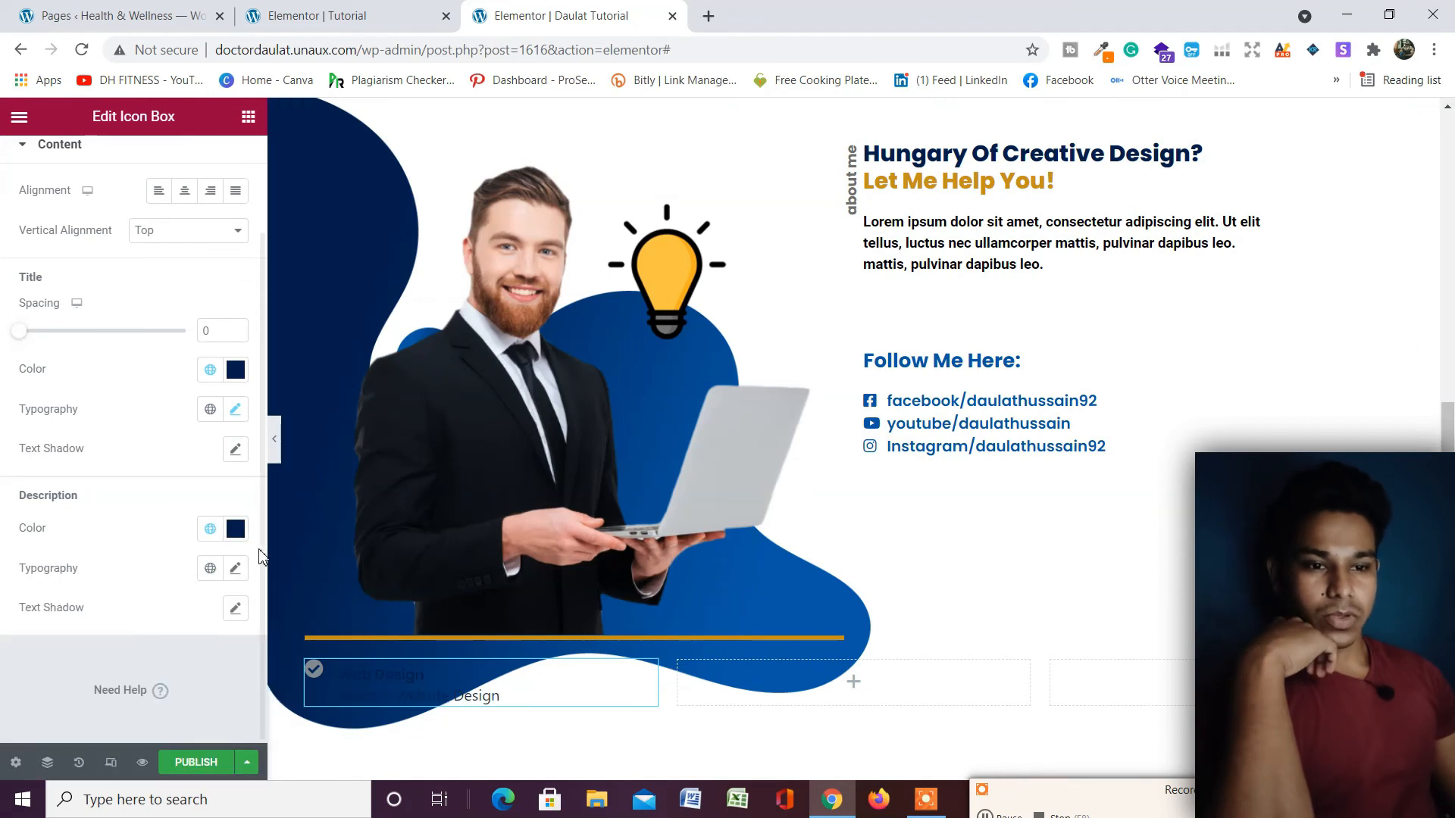
# Set the vertical alignment of the "Web Design" icon box's content to Middle.
pyautogui.scroll(-1, 145, 602)
pyautogui.scroll(-2, 448, 581)
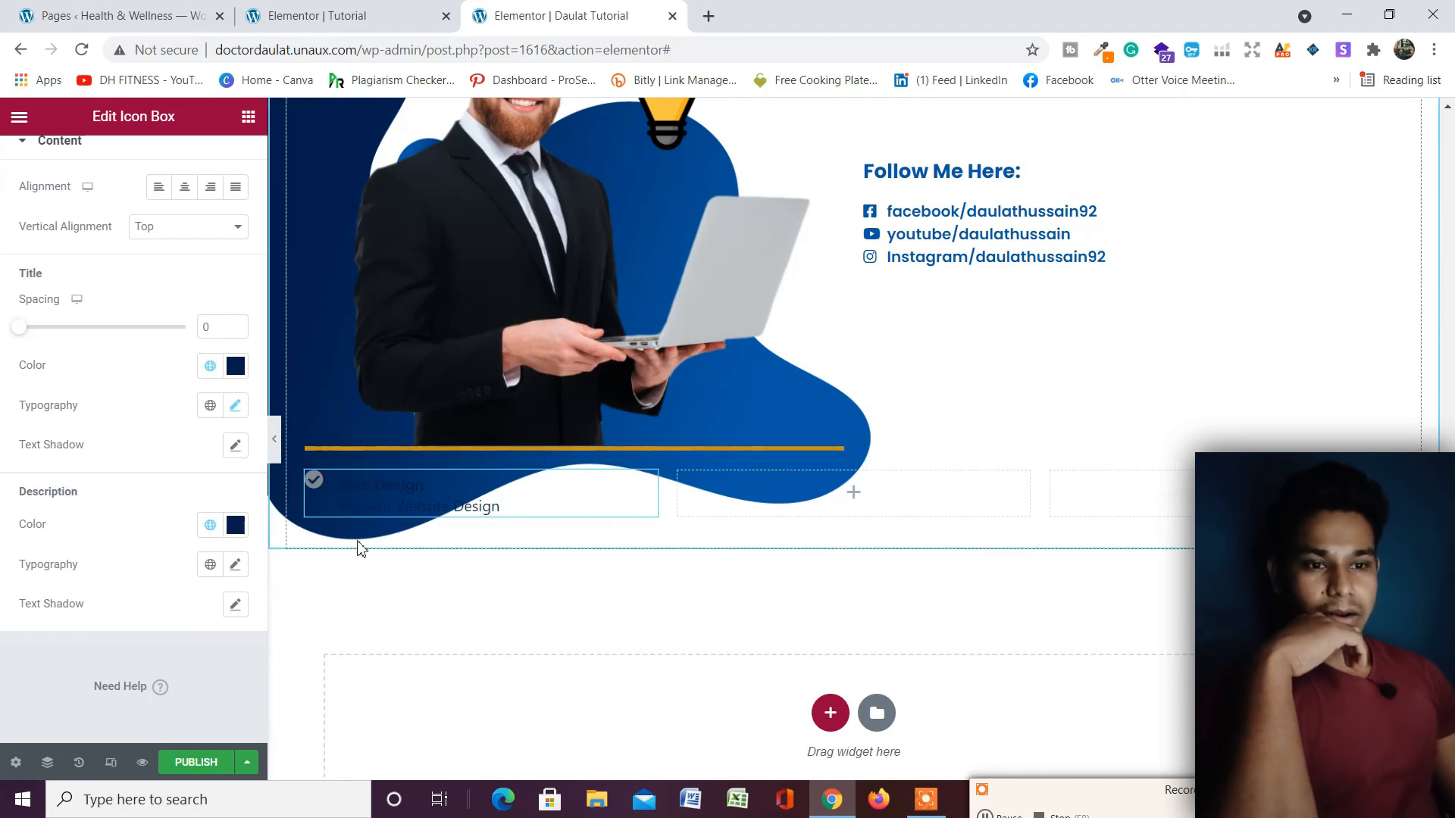
pyautogui.scroll(2, 182, 379)
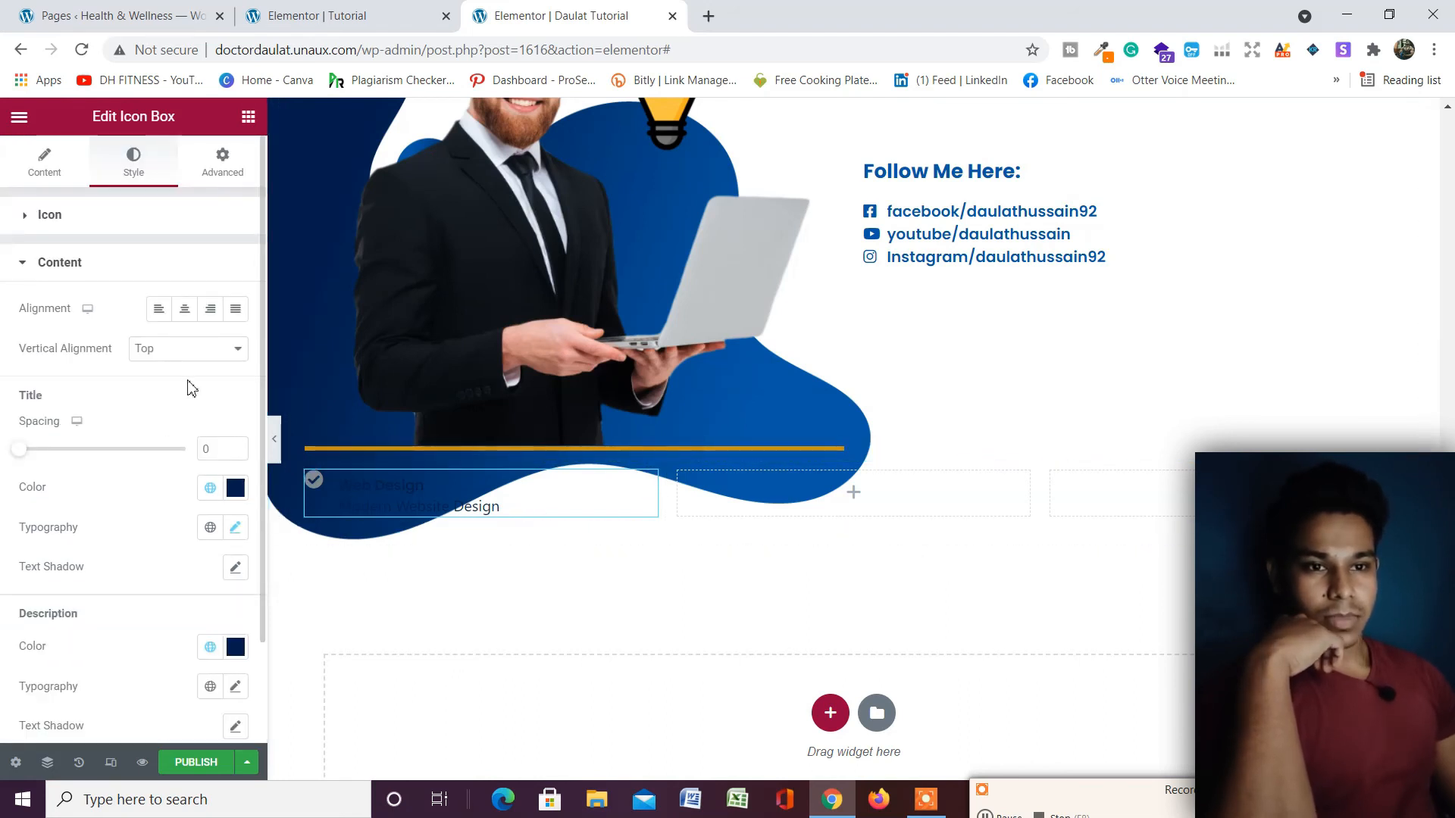
pyautogui.click(189, 350)
pyautogui.click(188, 386)
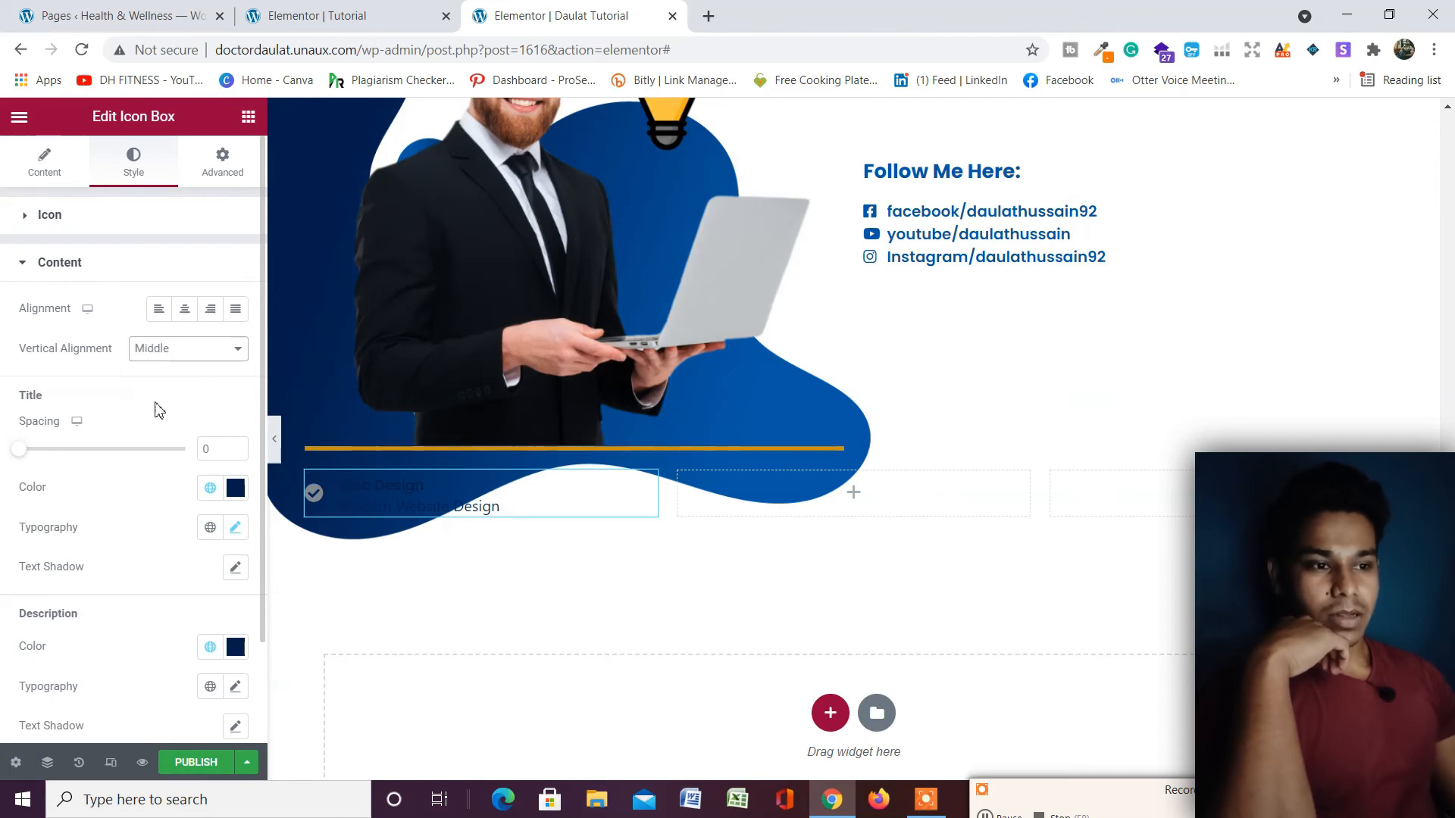
pyautogui.scroll(-1, 599, 439)
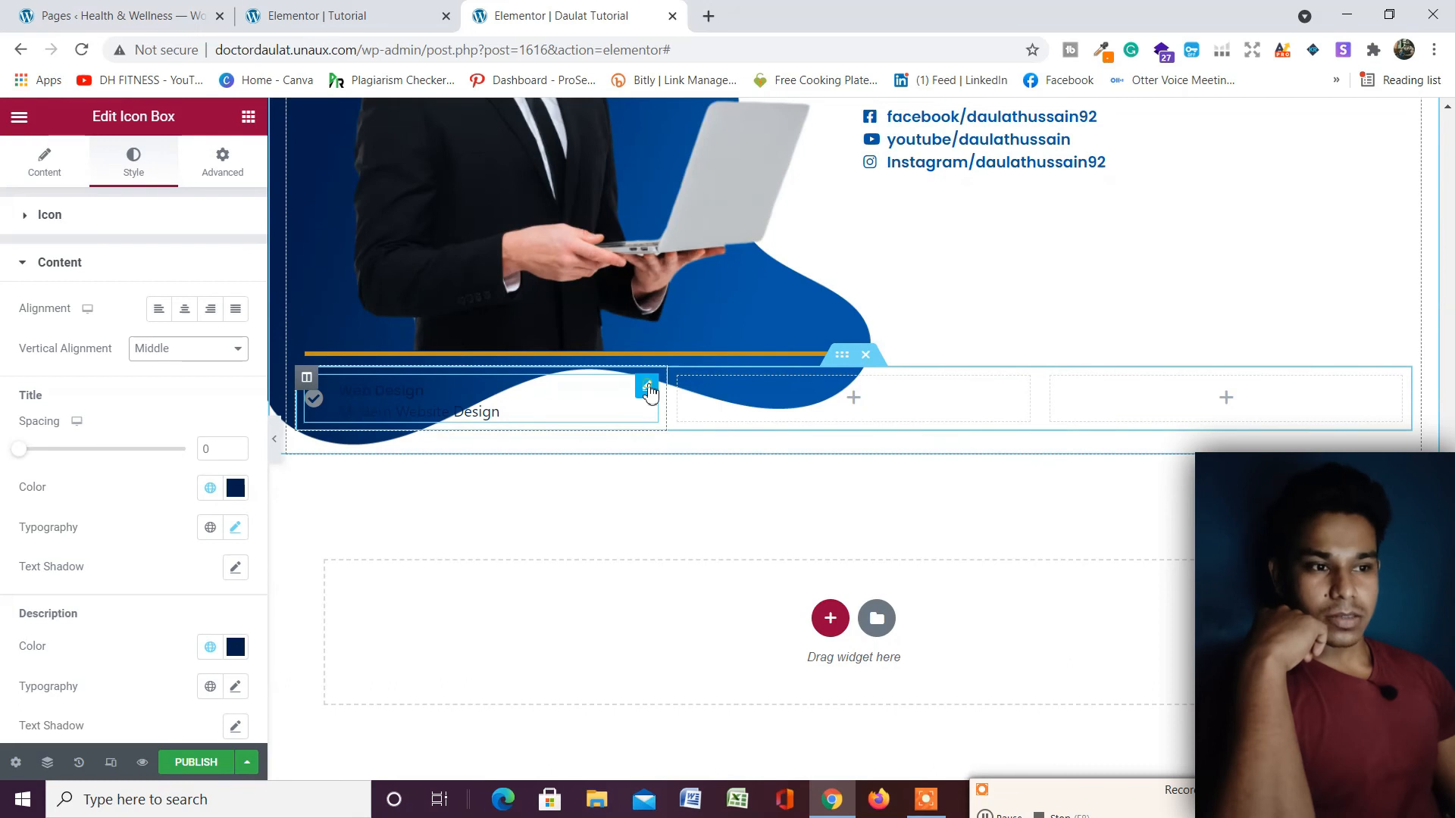
# Set the "Web Design" icon box's positioning width to Inline (auto).
pyautogui.click(222, 162)
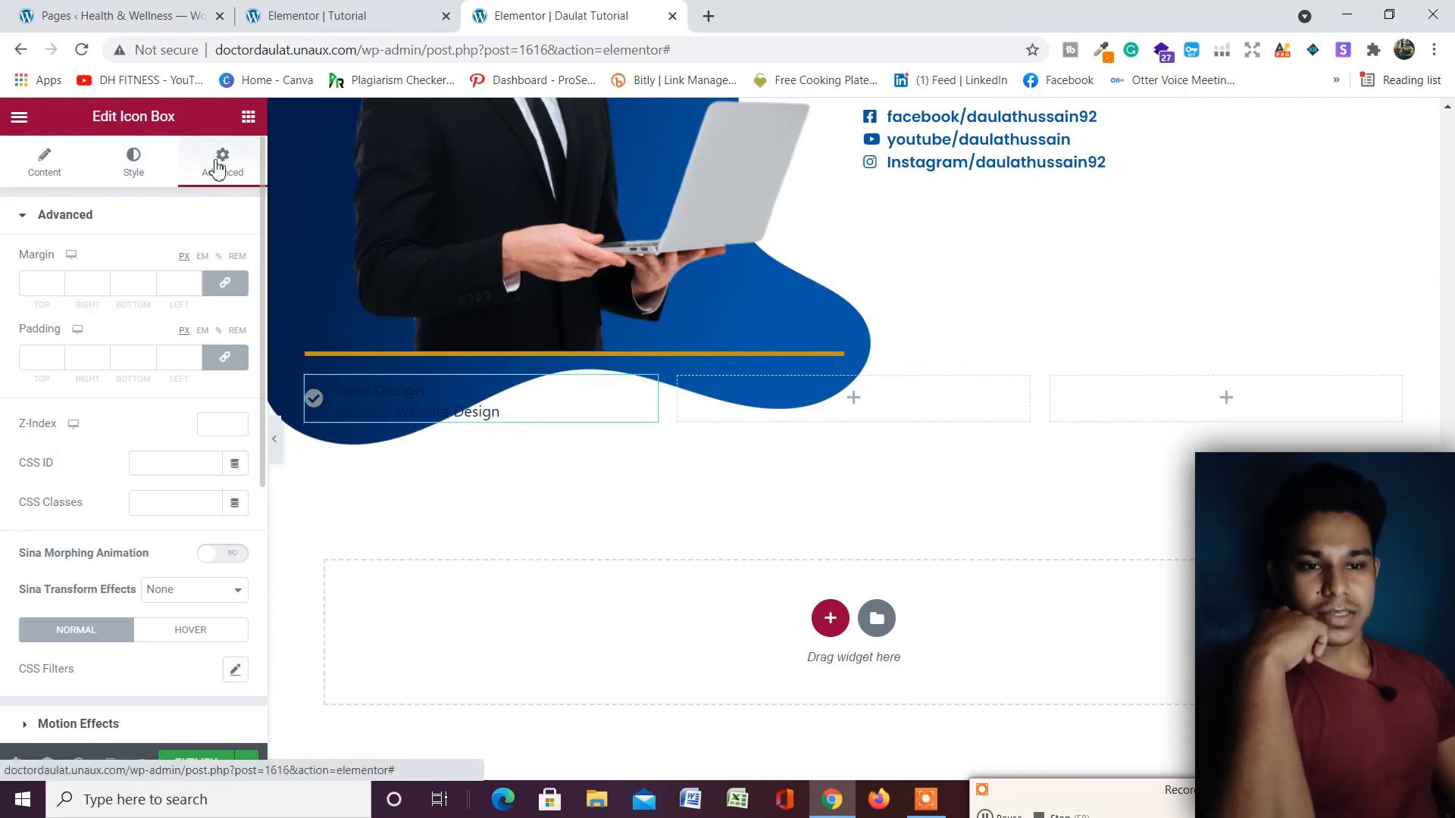
pyautogui.scroll(-5, 174, 331)
pyautogui.click(140, 472)
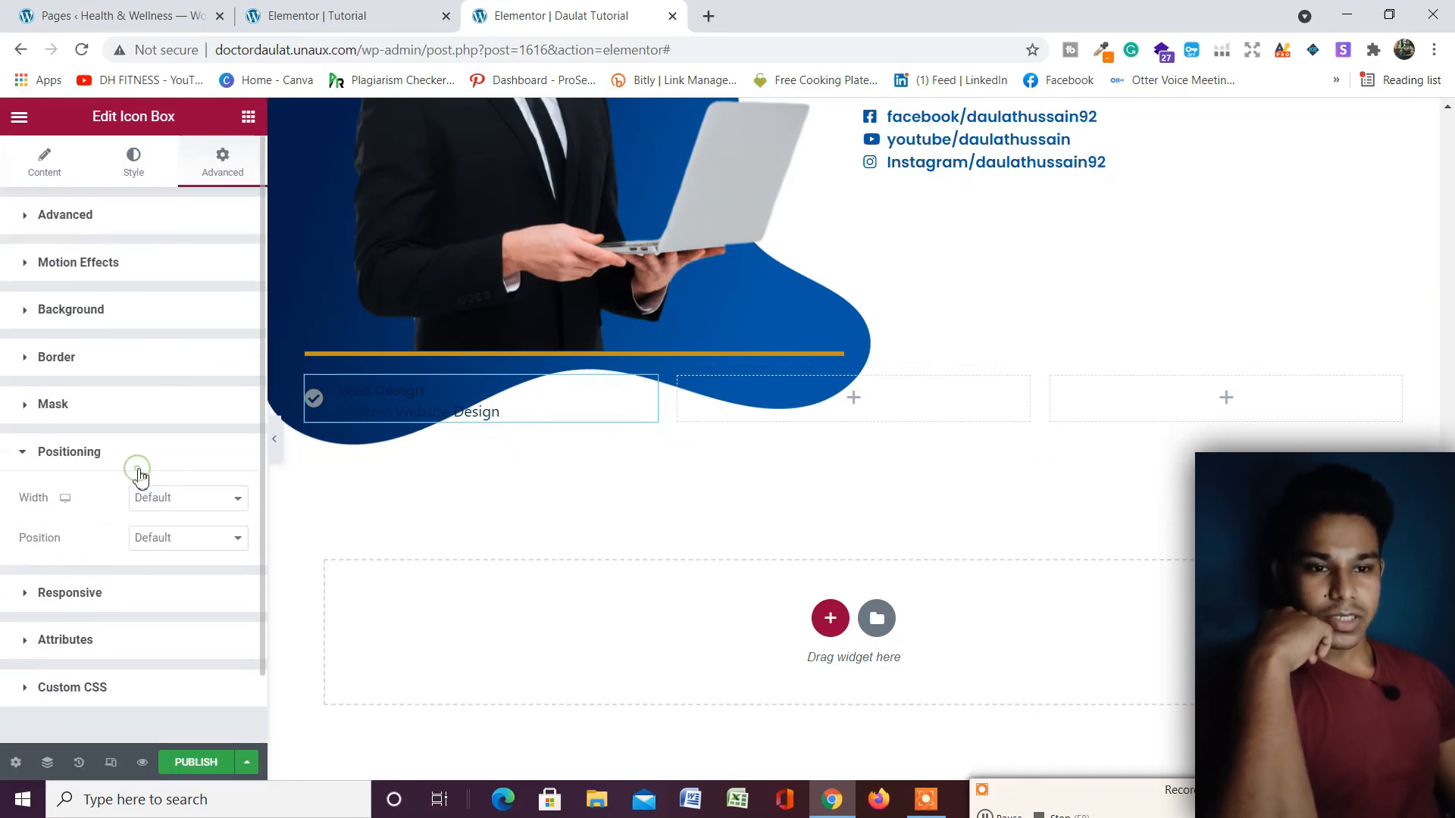
pyautogui.click(174, 501)
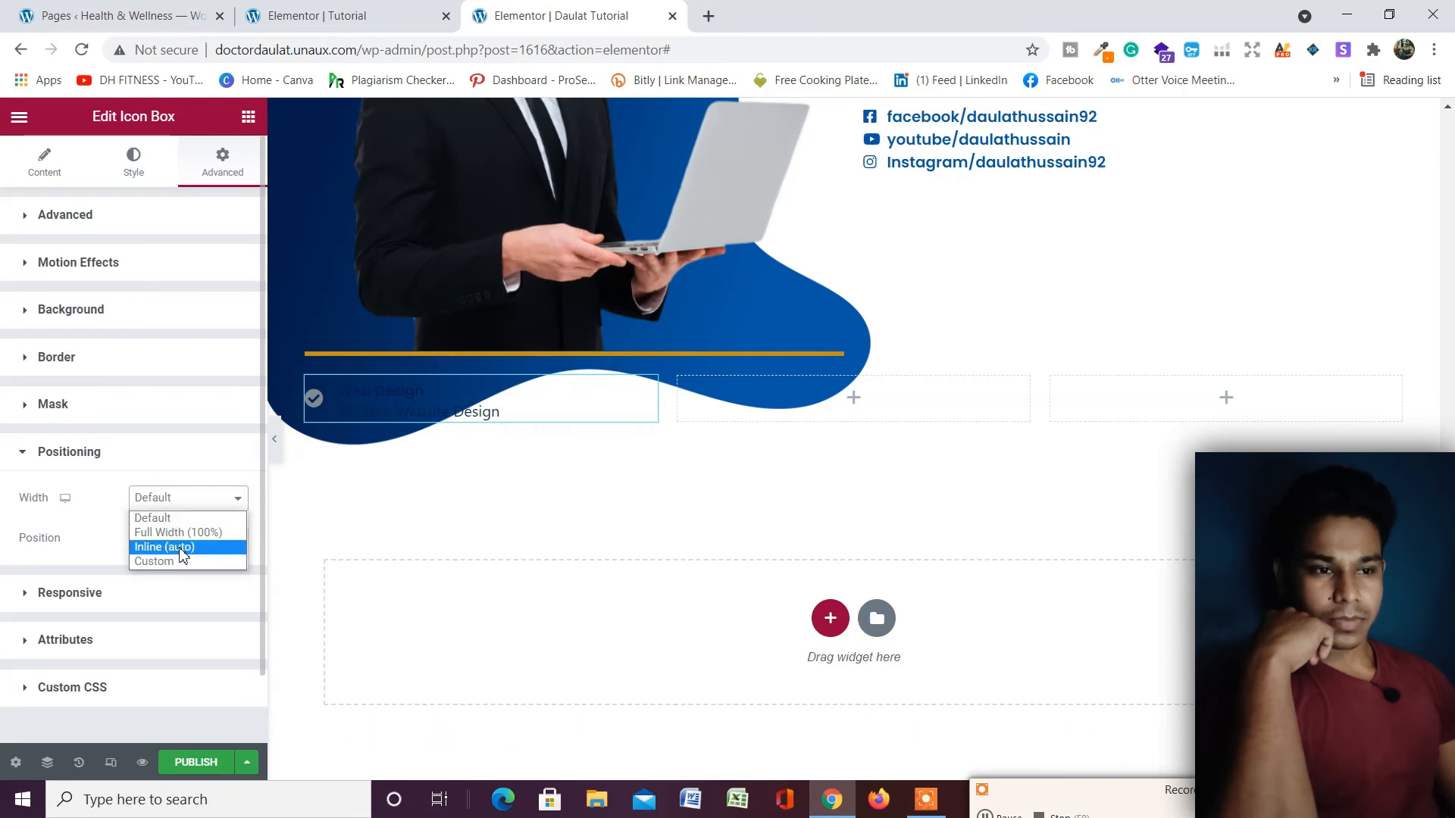
pyautogui.click(162, 545)
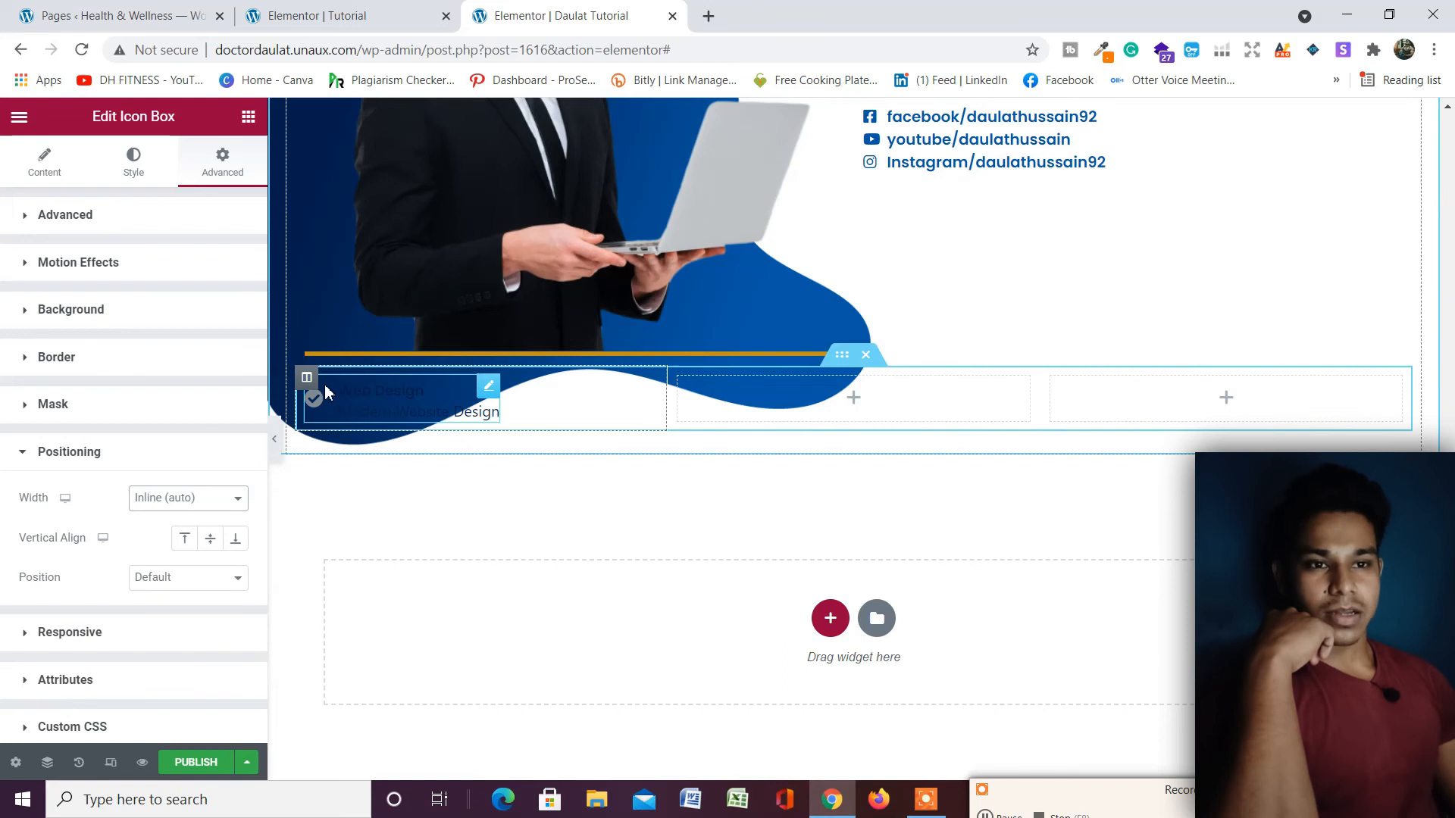
pyautogui.scroll(3, 327, 392)
pyautogui.scroll(-3, 429, 487)
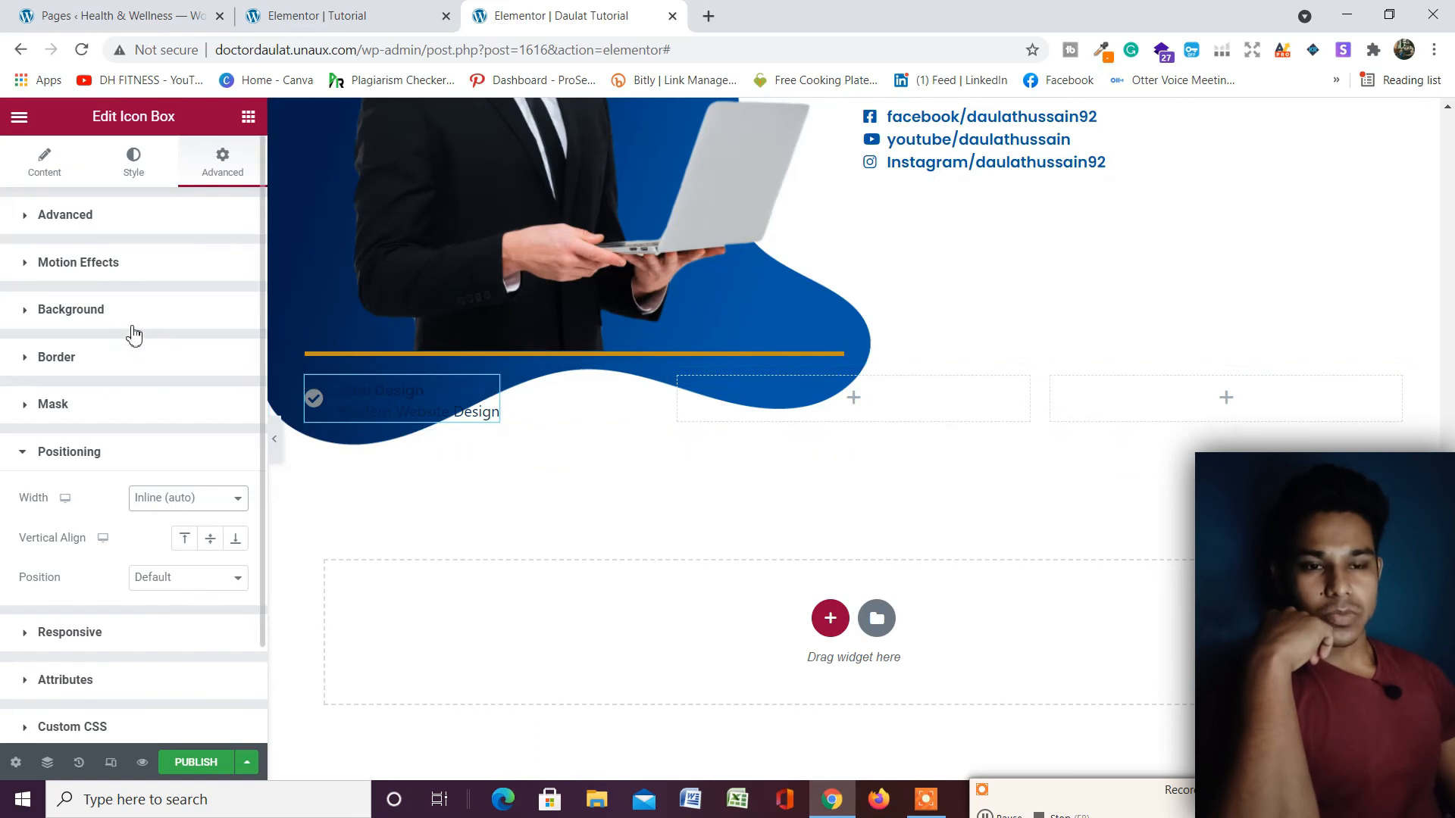
# Give the "Web Design" icon box a gradient background from the Accent to the Accent Secondary global color.
pyautogui.click(78, 307)
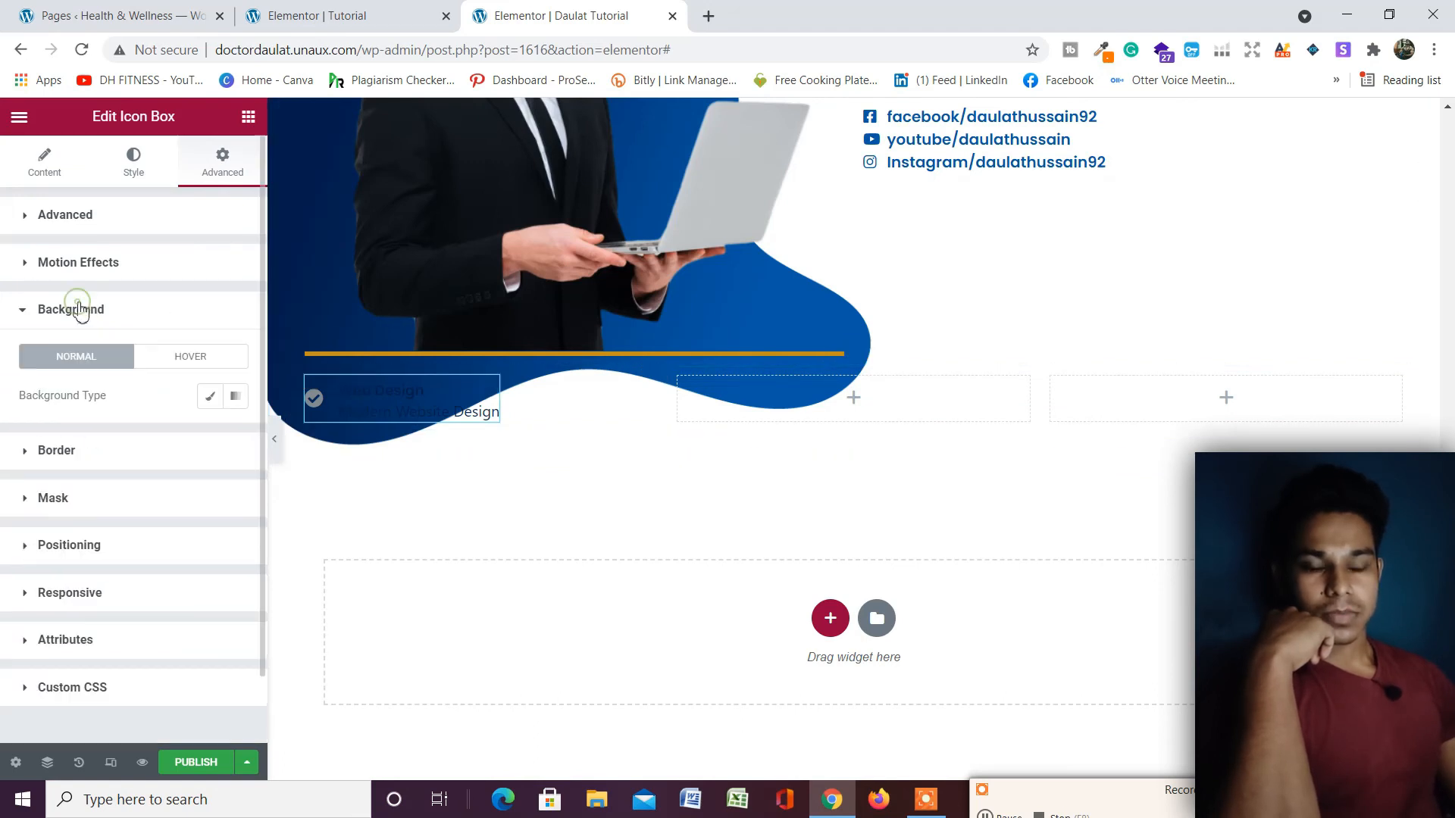
pyautogui.click(237, 398)
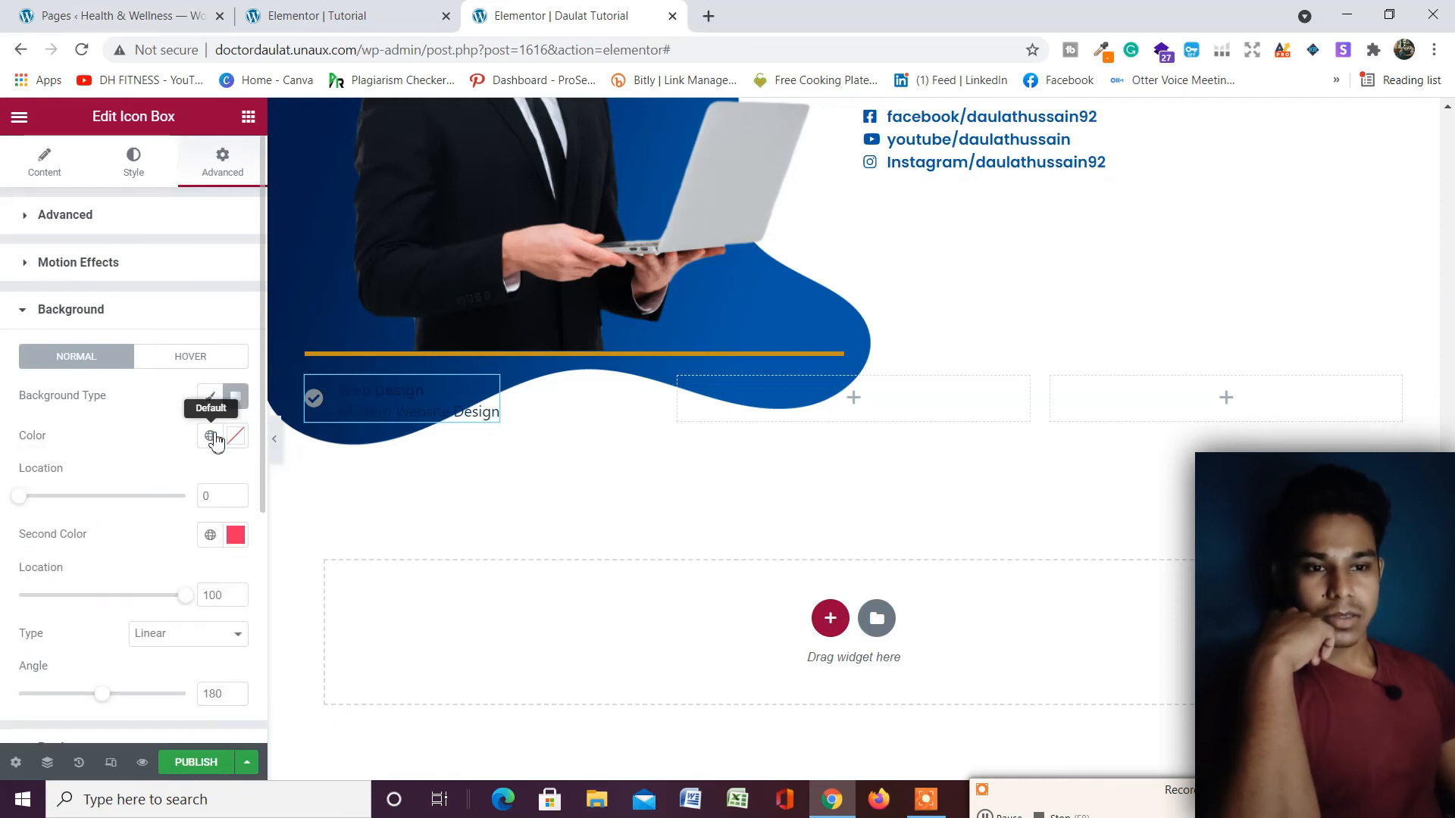
pyautogui.click(211, 437)
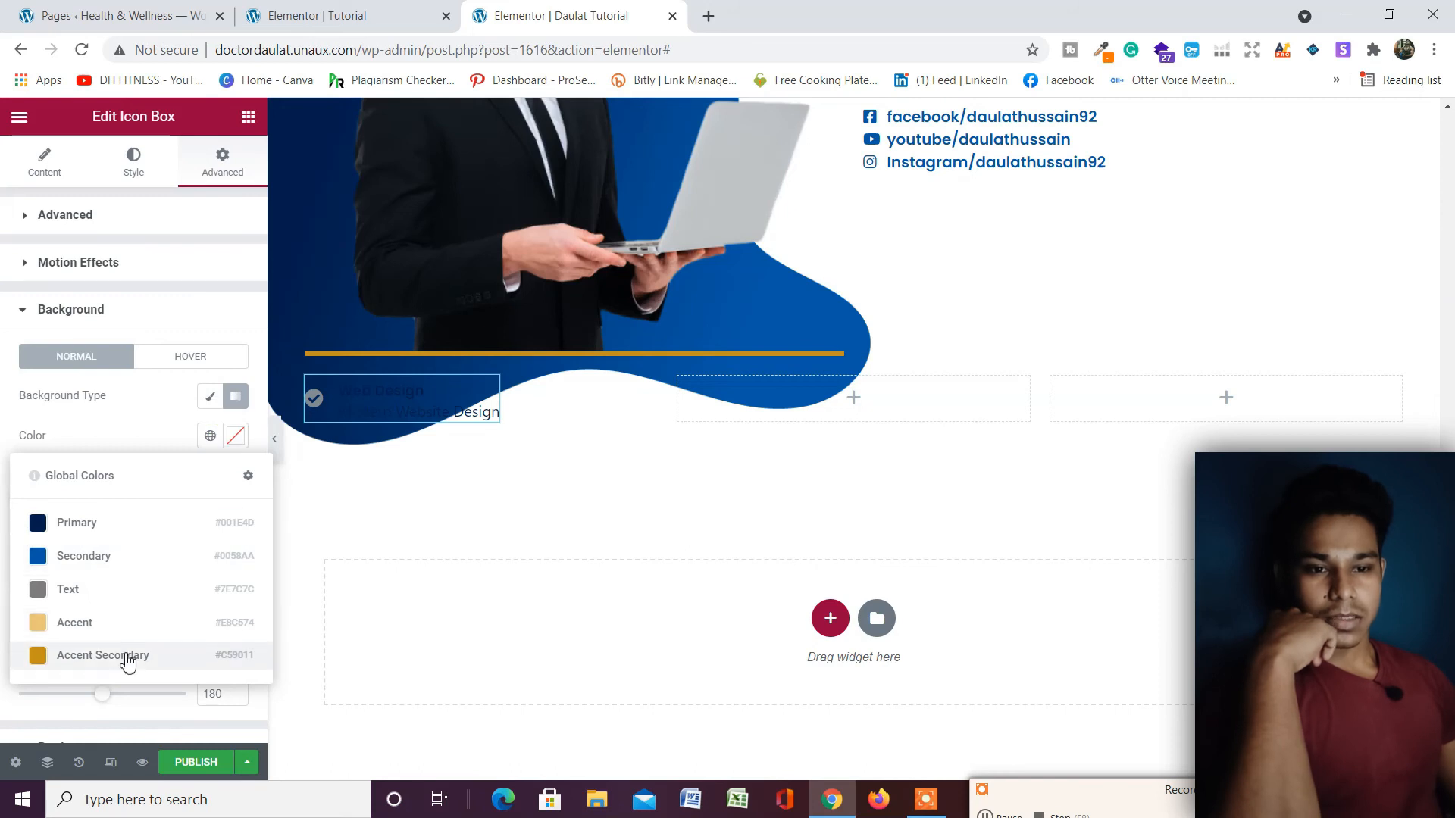
pyautogui.click(152, 631)
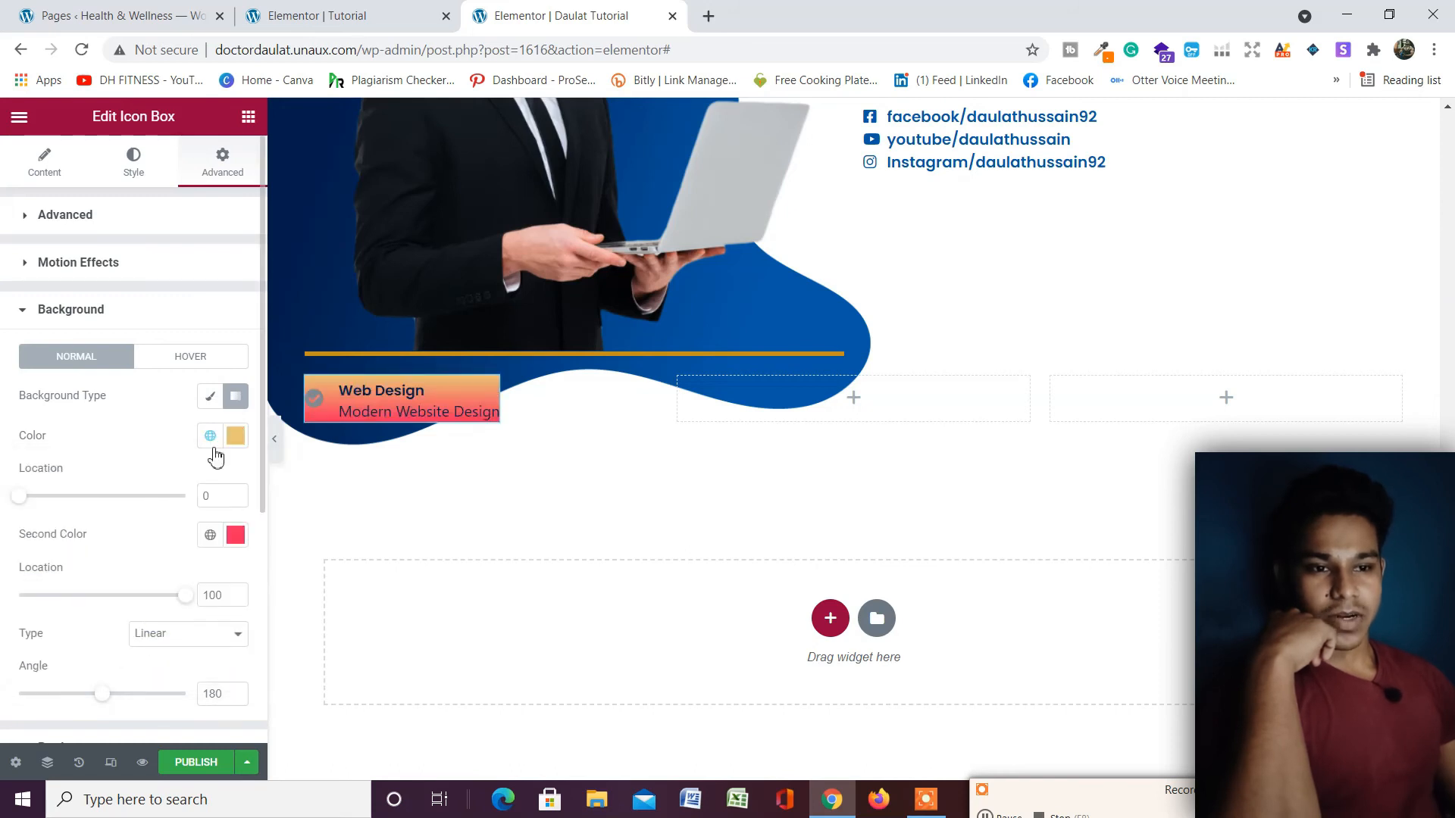
pyautogui.click(210, 535)
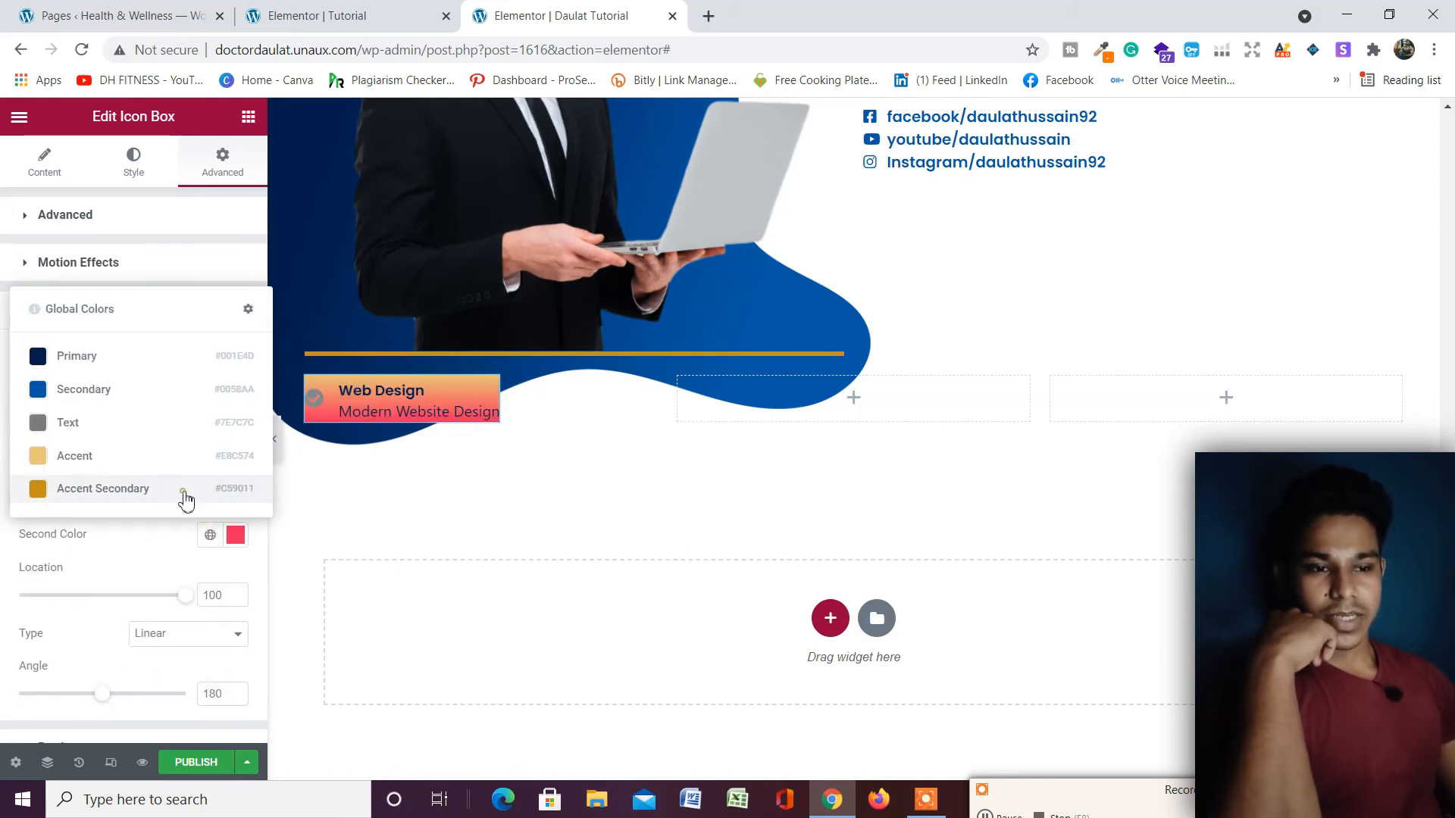
pyautogui.click(183, 491)
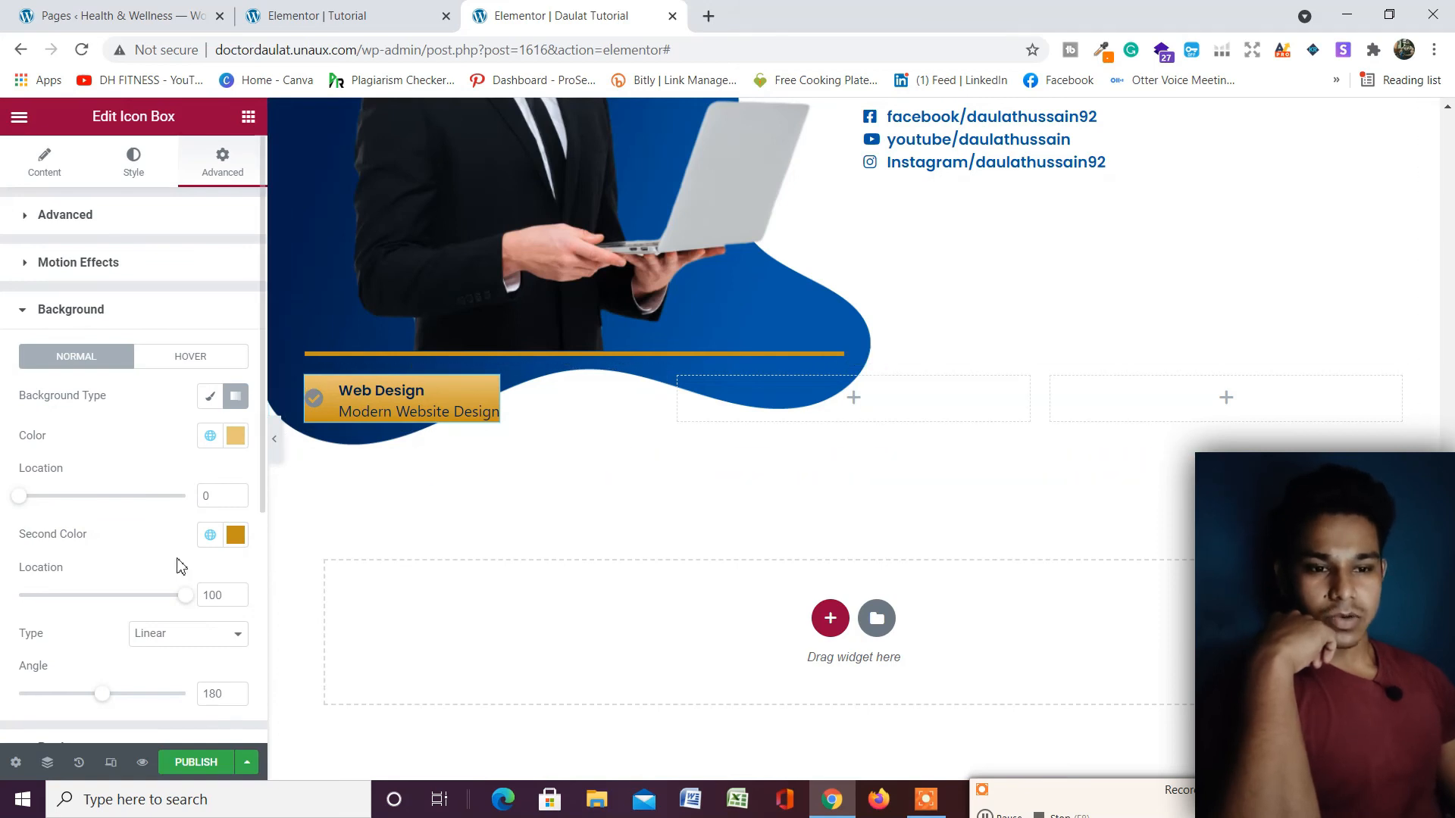
pyautogui.scroll(-3, 186, 560)
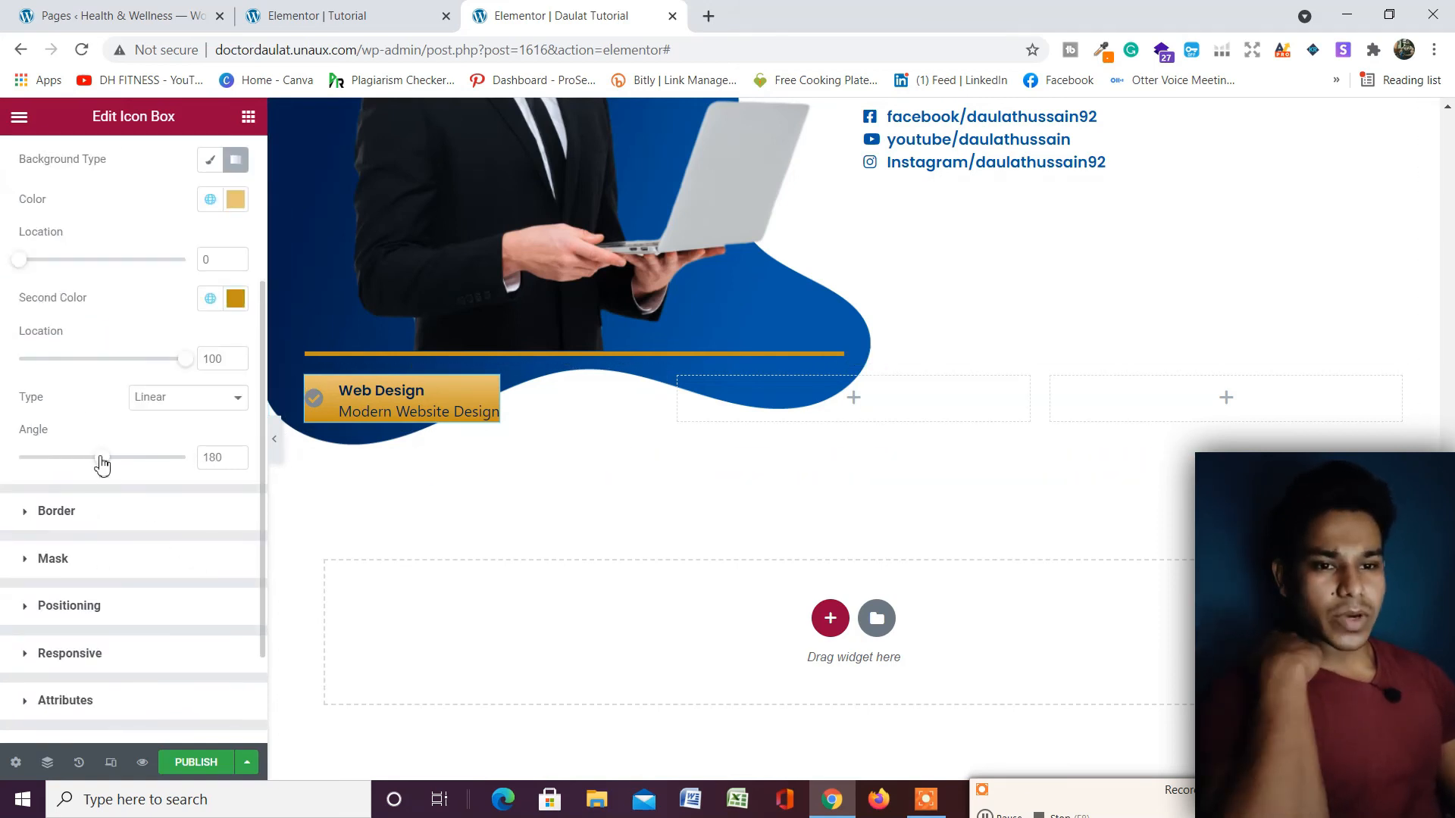
pyautogui.moveTo(103, 465)
pyautogui.mouseDown()
pyautogui.moveTo(119, 465)
pyautogui.moveTo(103, 474)
pyautogui.mouseUp()
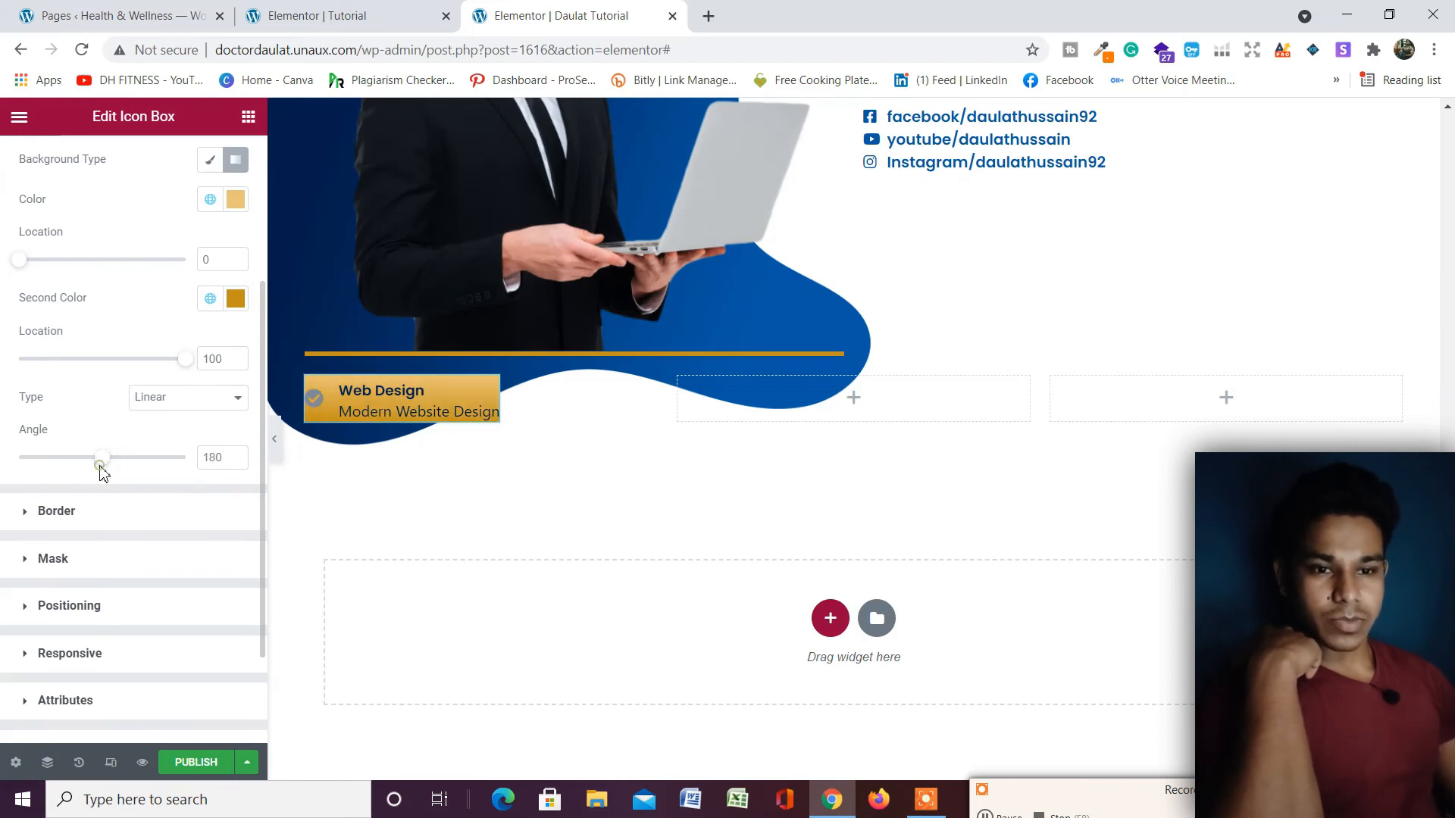
# Set the "Web Design" icon box's border radius to 10 px on all corners.
pyautogui.click(167, 522)
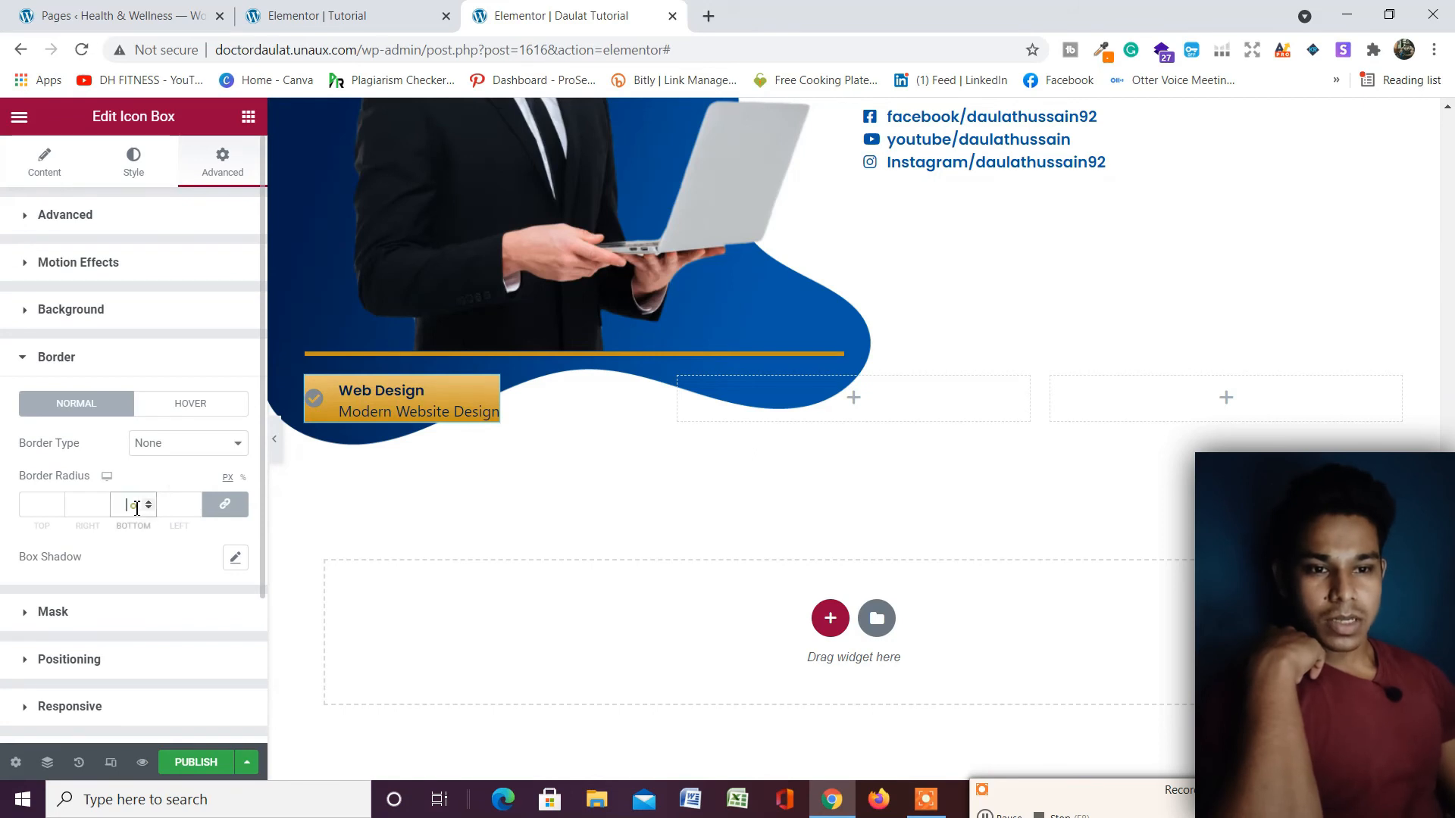
pyautogui.write('10')
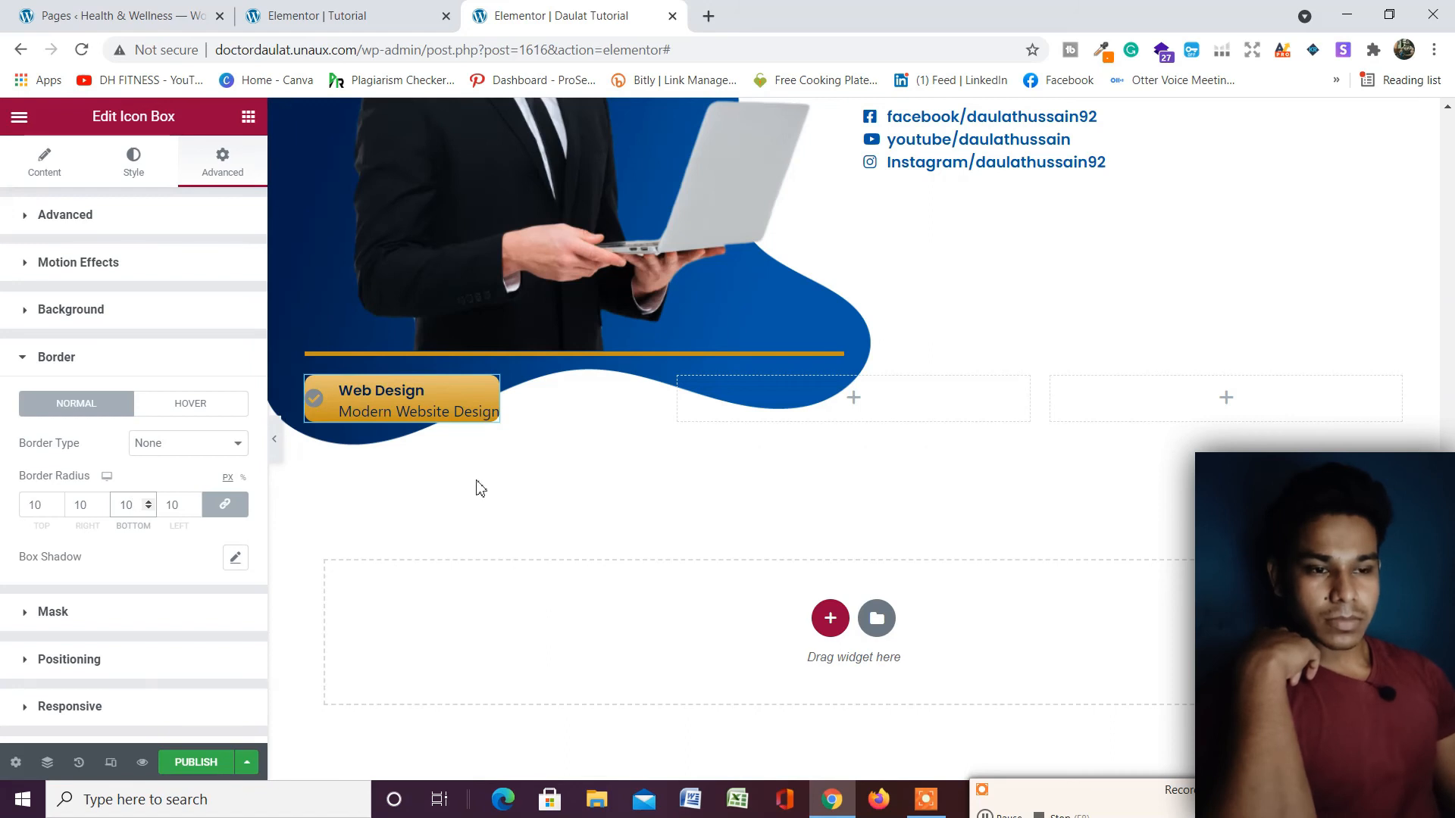
pyautogui.scroll(4, 422, 478)
pyautogui.scroll(-4, 446, 387)
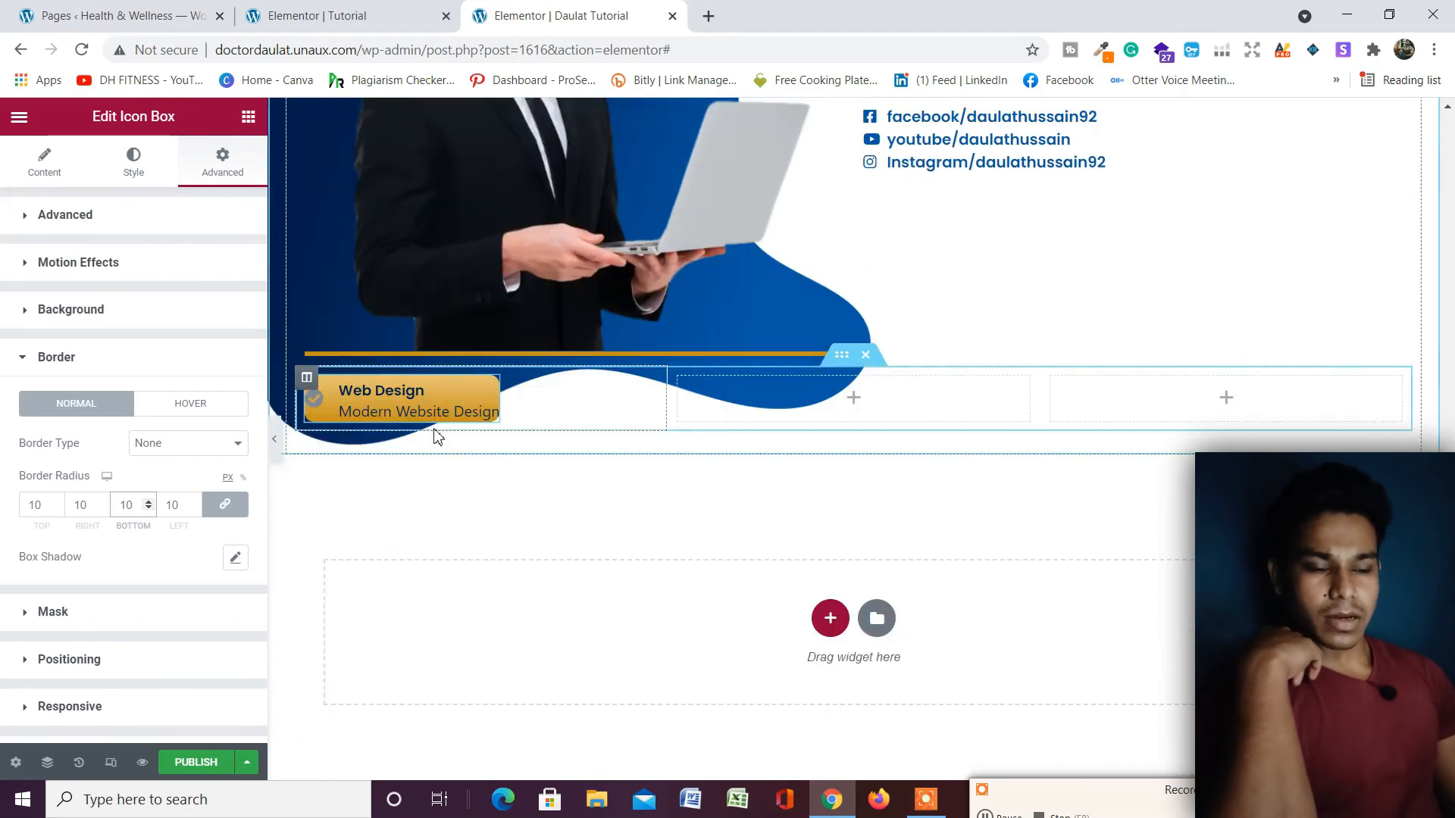
pyautogui.scroll(3, 438, 436)
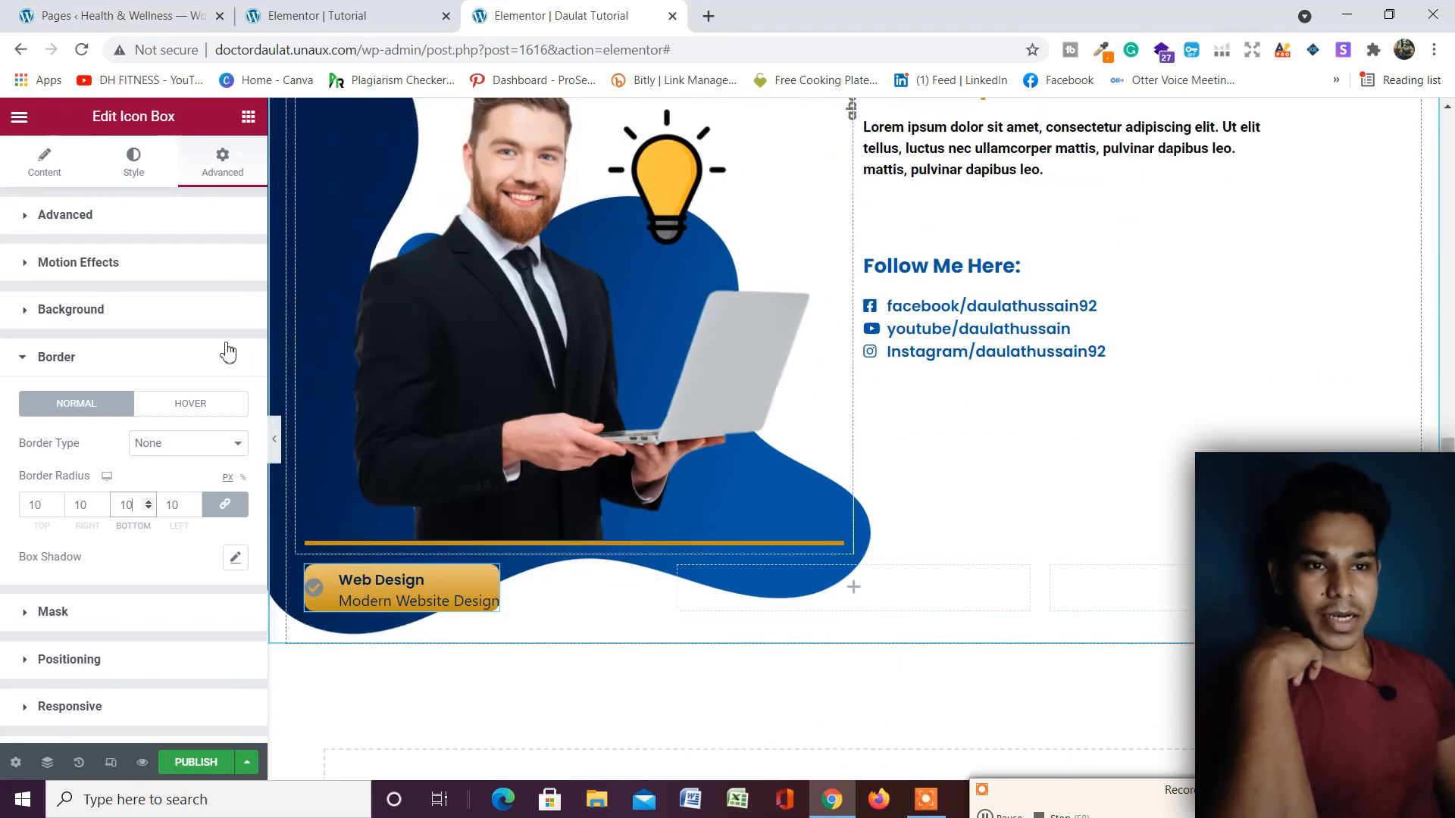
# Set the "Web Design" icon box's padding to 10 px on all sides.
pyautogui.click(179, 219)
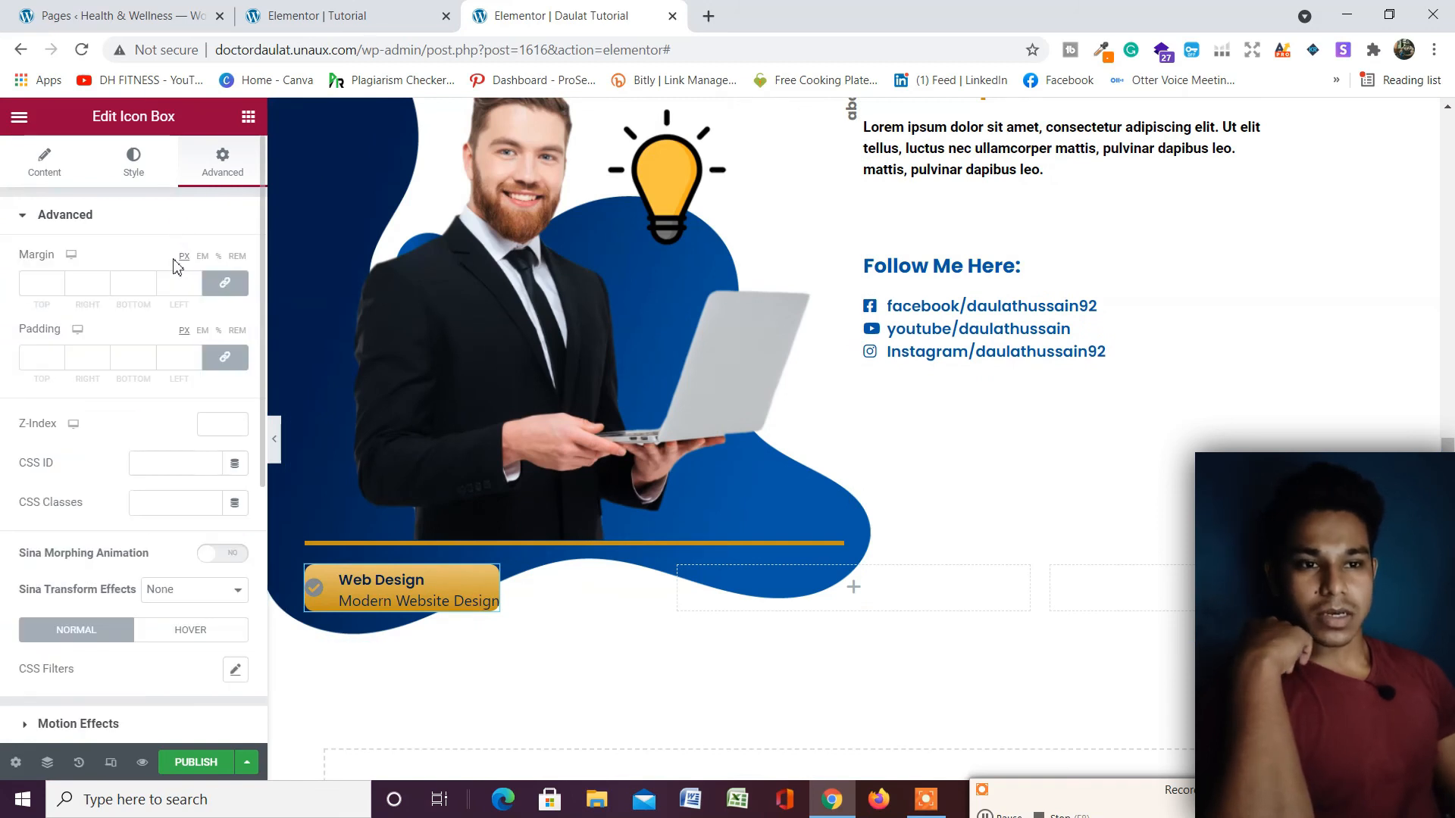
pyautogui.click(223, 360)
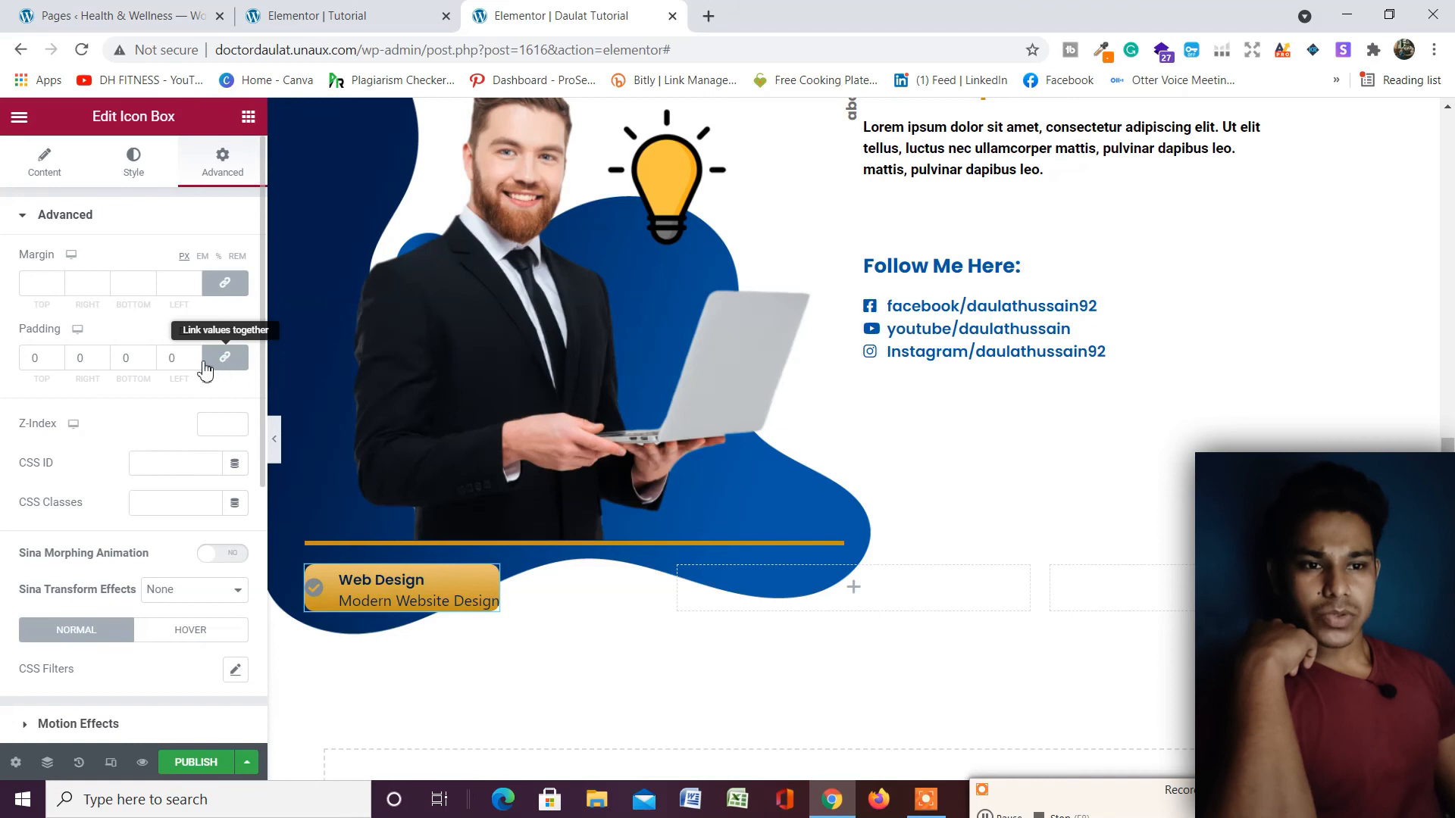
pyautogui.doubleClick(168, 359)
pyautogui.write('10')
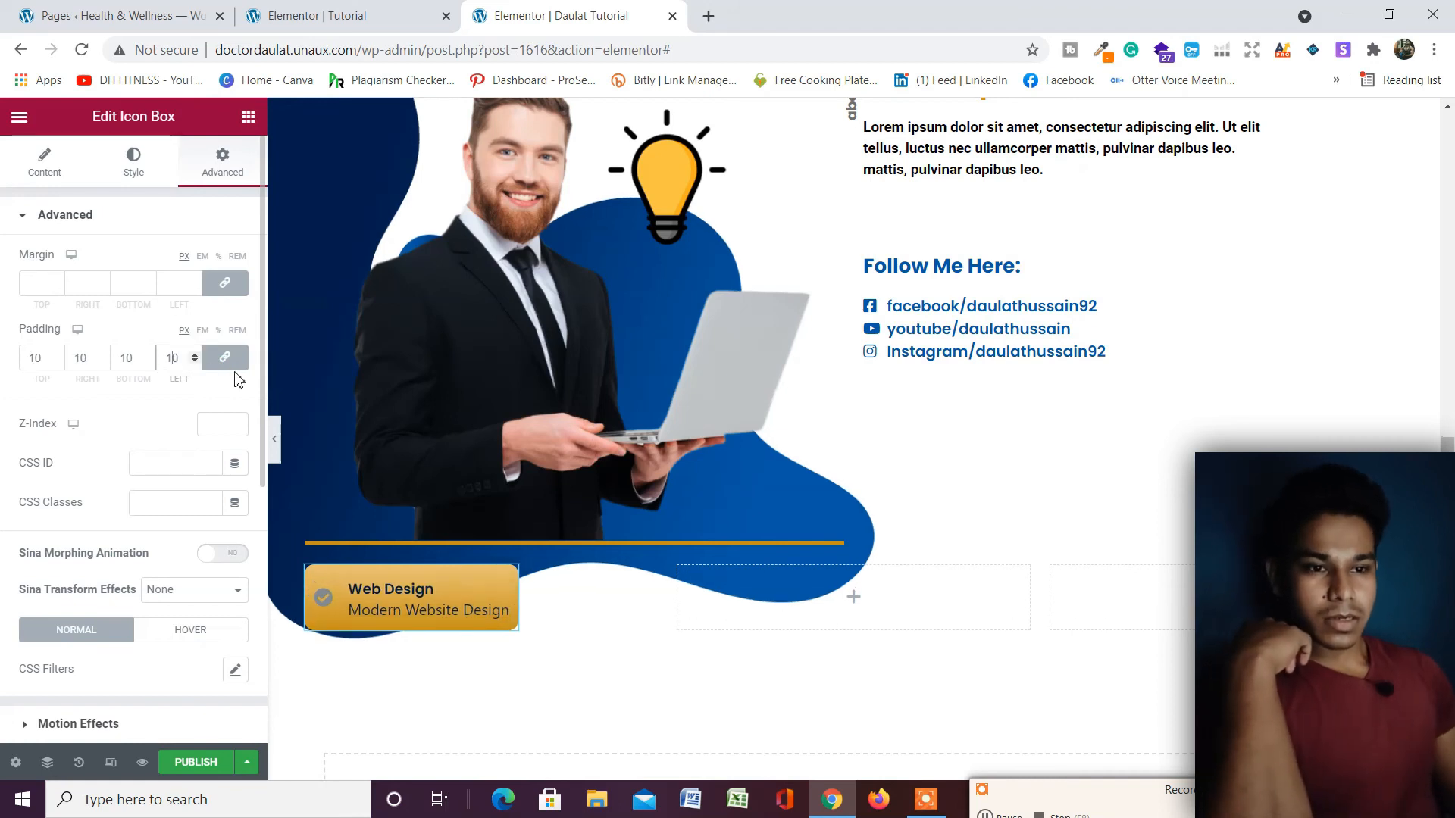
# Unlink the icon box's padding values and set the right and left padding to 15 px.
pyautogui.click(230, 362)
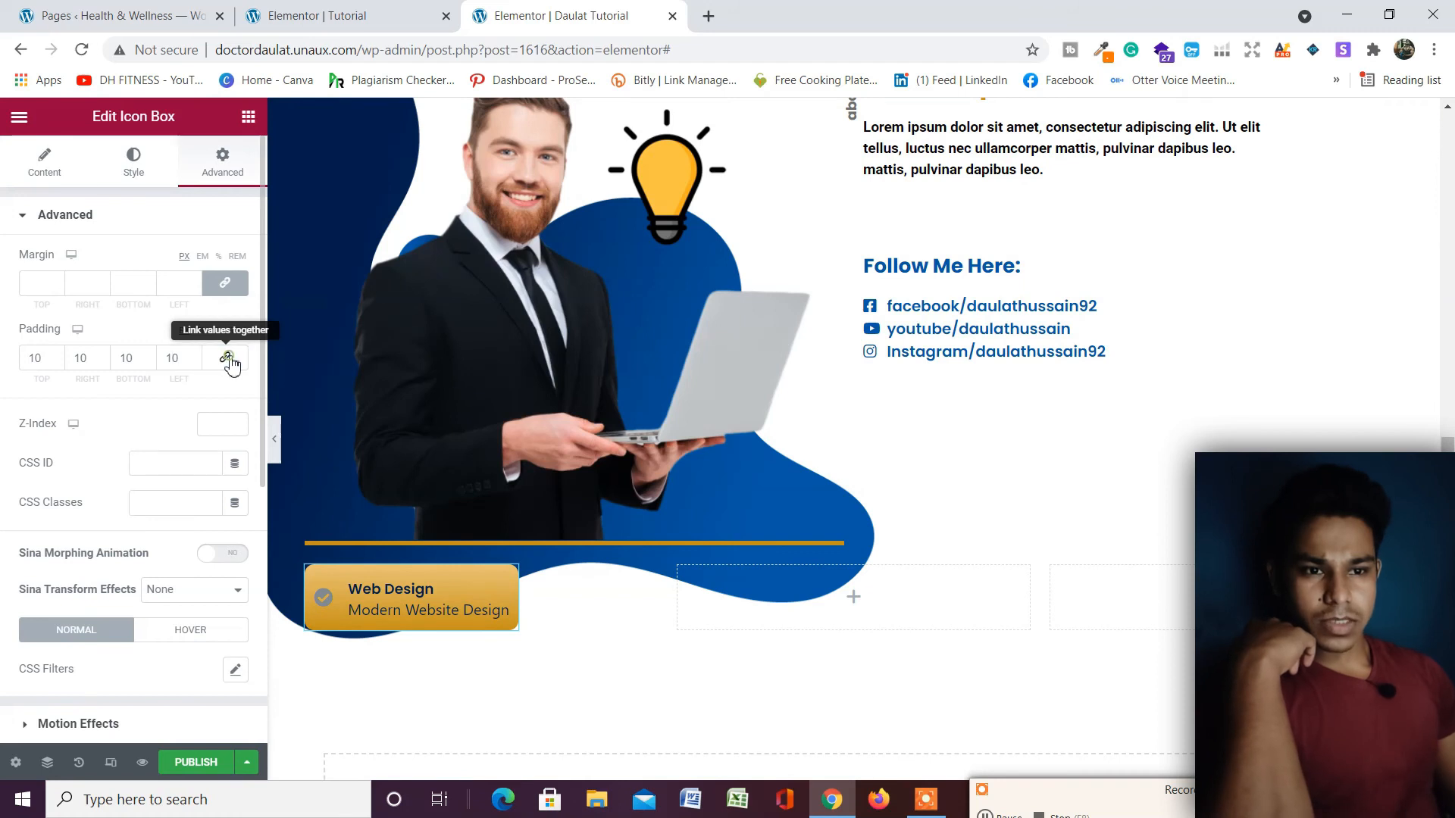
pyautogui.click(102, 354)
pyautogui.click(102, 354)
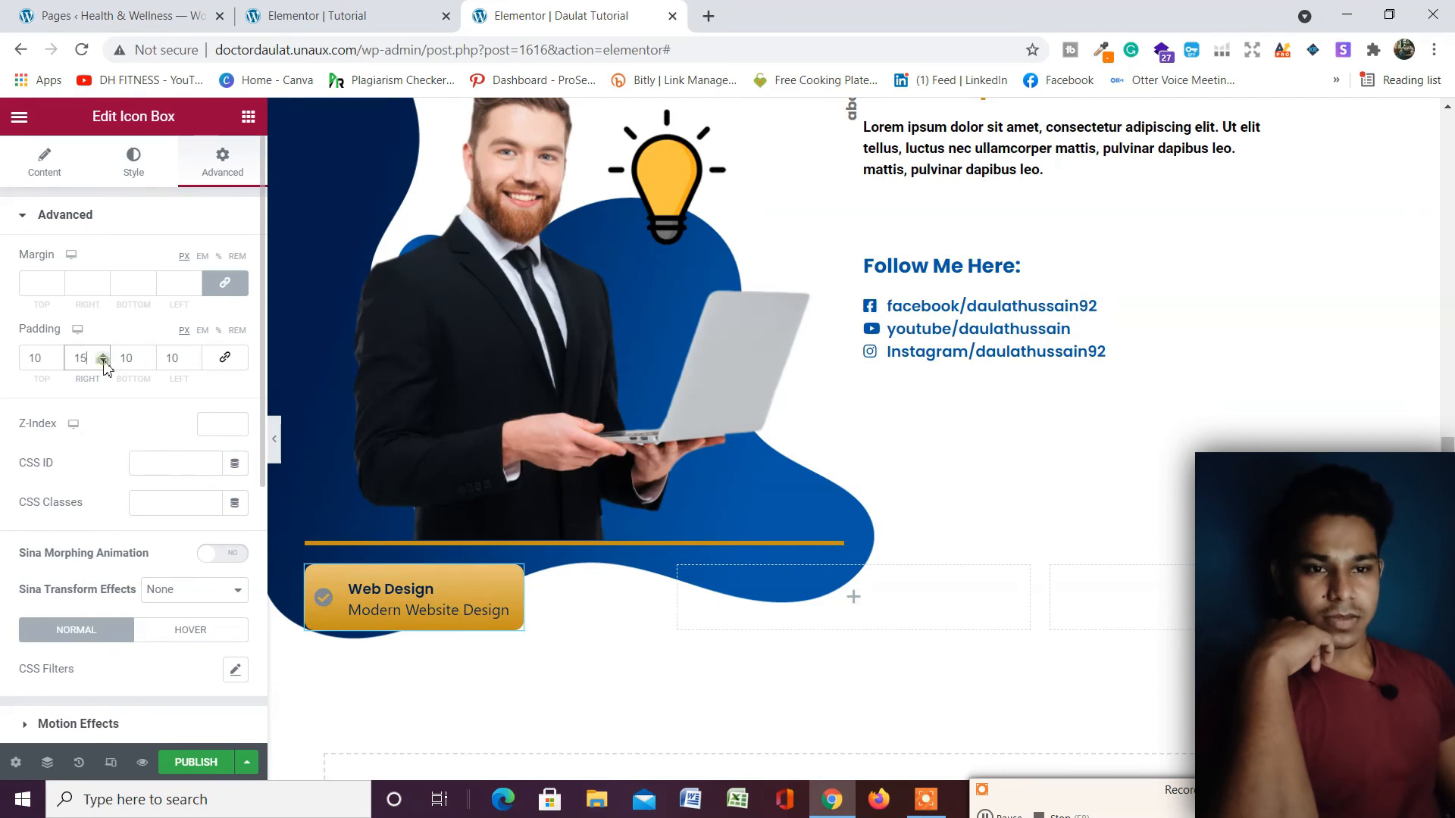
pyautogui.click(195, 356)
pyautogui.click(195, 356)
pyautogui.click(195, 356)
pyautogui.click(195, 357)
pyautogui.click(195, 356)
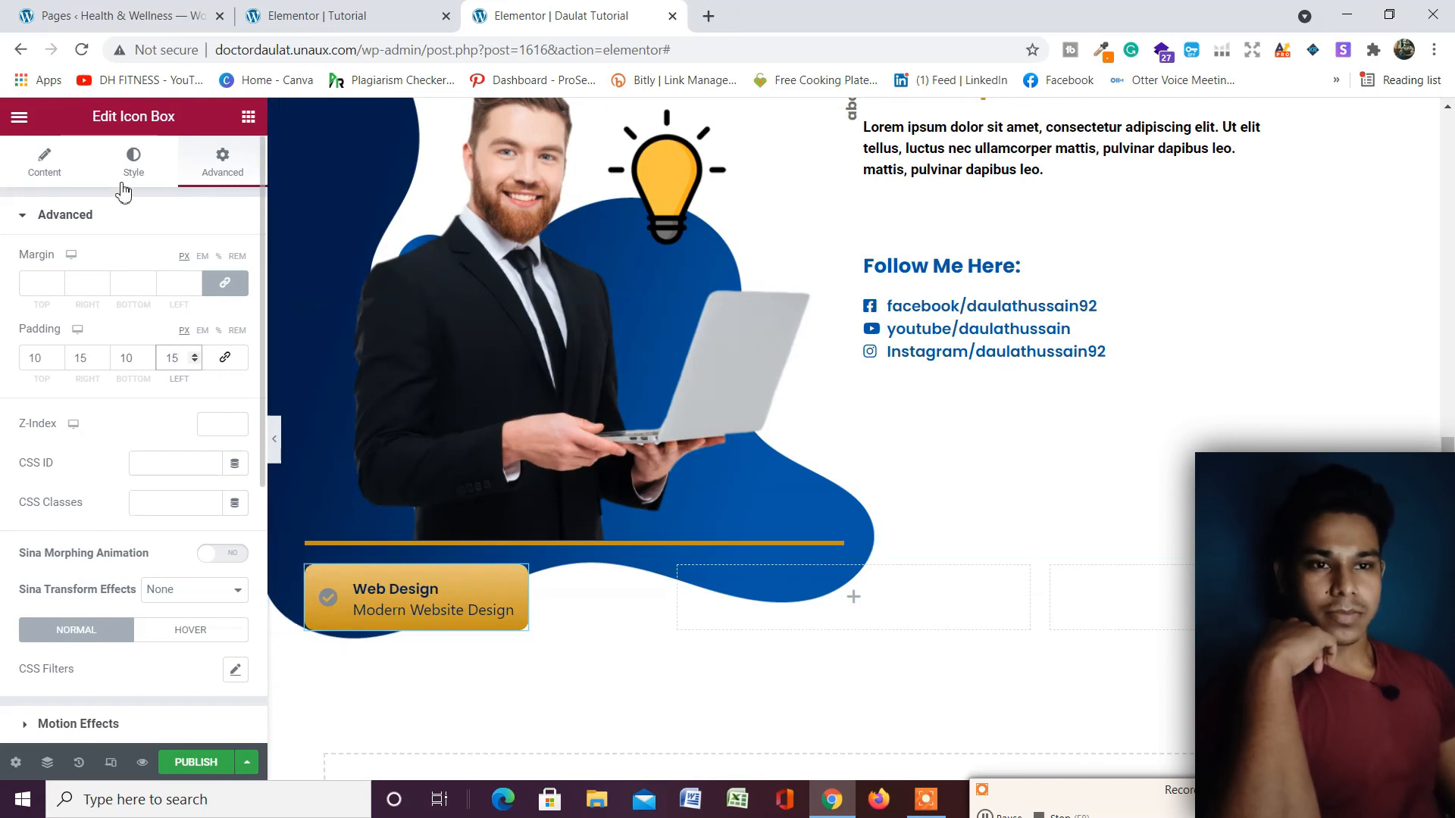
# Set the primary color of the "Web Design" box's icon to the Primary global color.
pyautogui.scroll(-1, 341, 606)
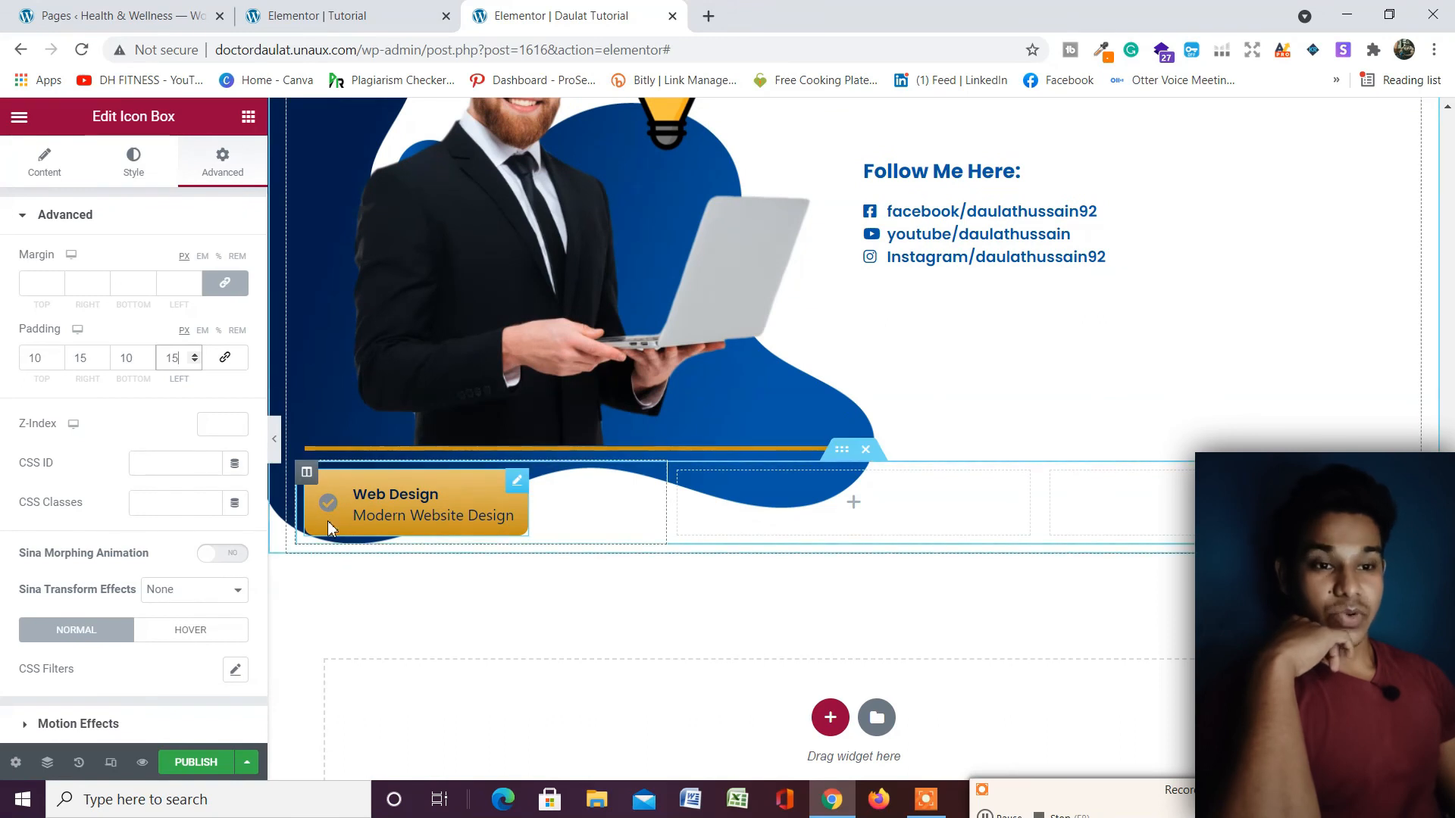
pyautogui.scroll(1, 340, 498)
pyautogui.scroll(-2, 341, 494)
pyautogui.scroll(-5, 144, 492)
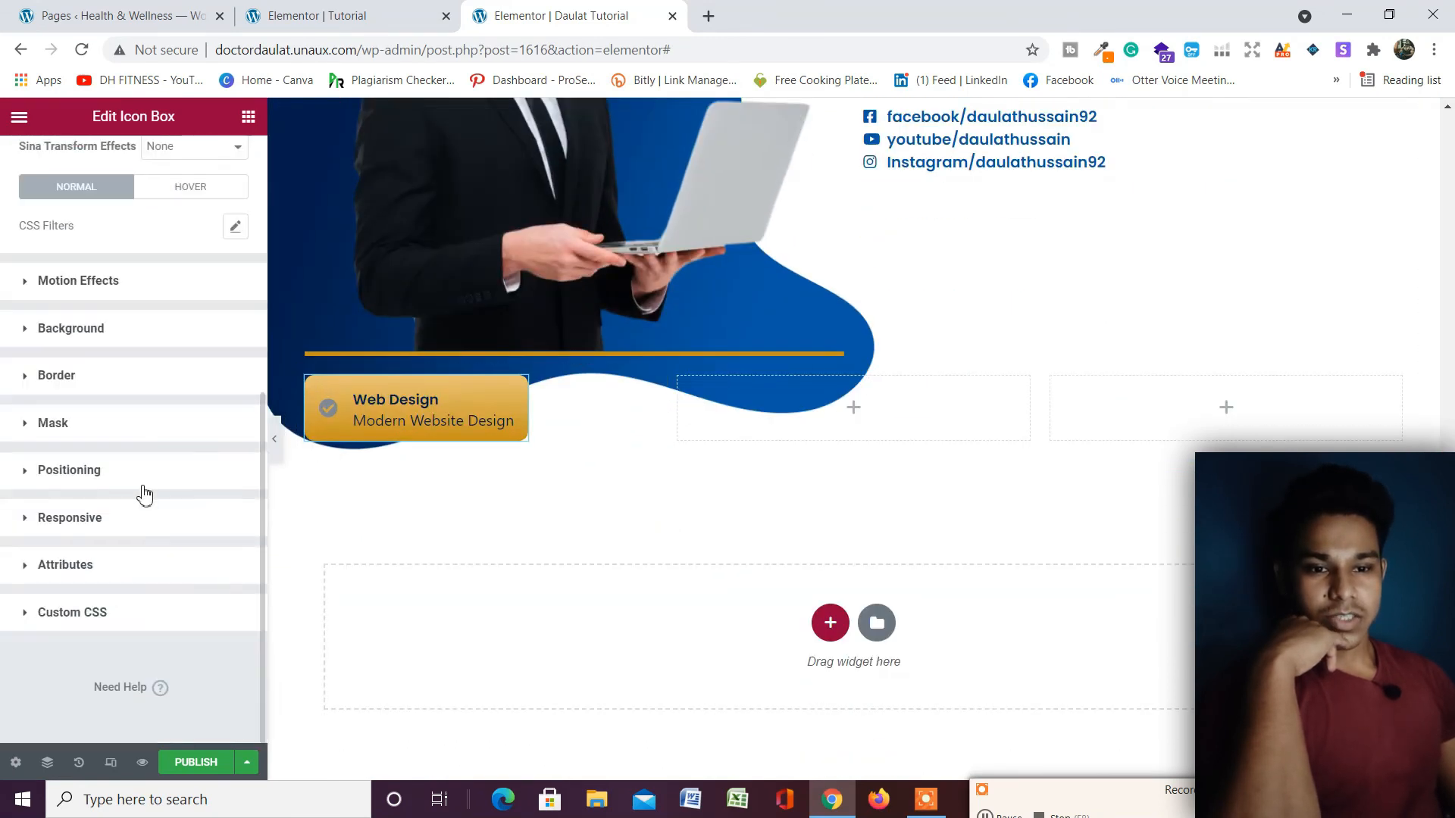
pyautogui.scroll(5, 144, 363)
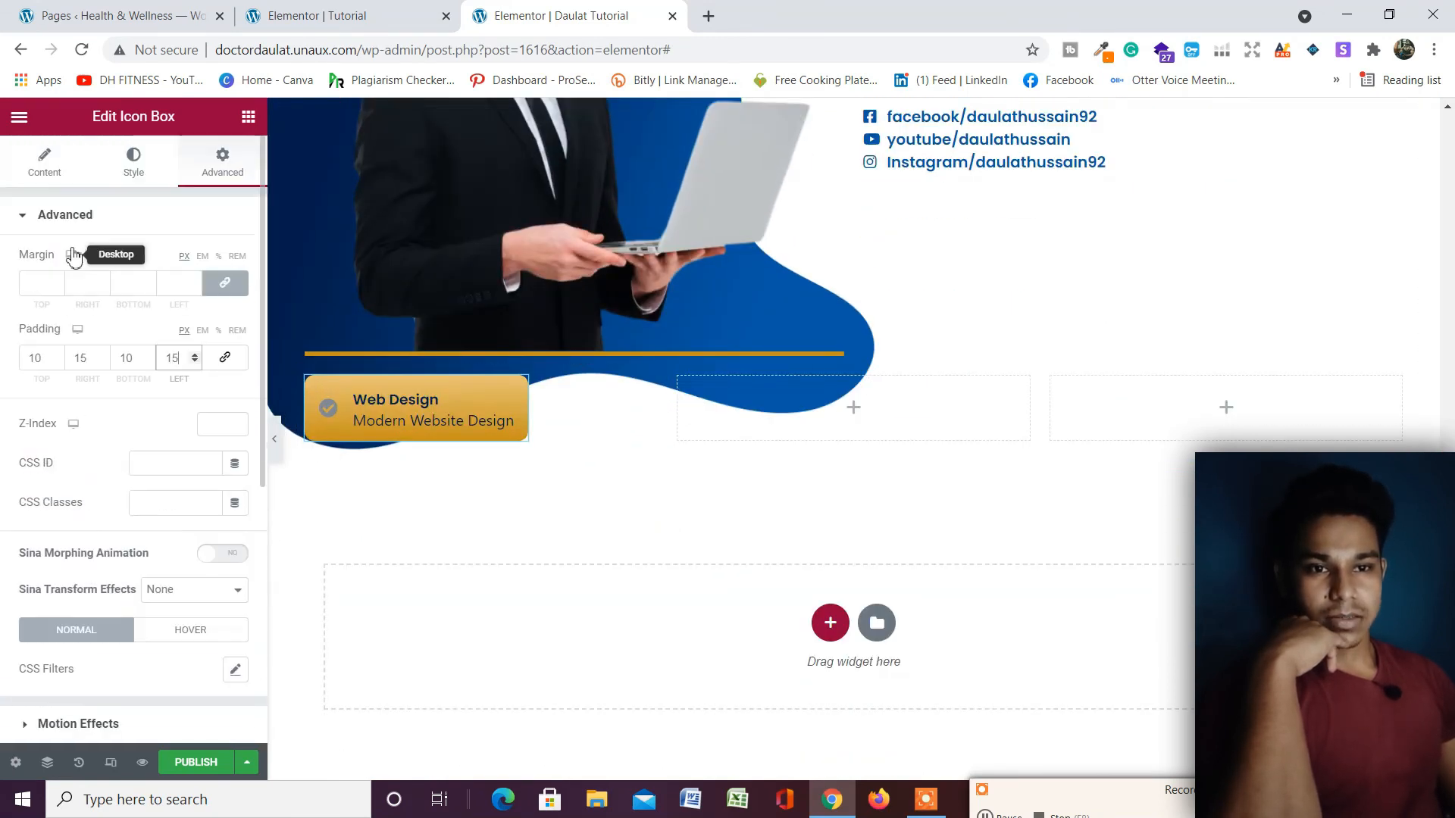
pyautogui.click(40, 170)
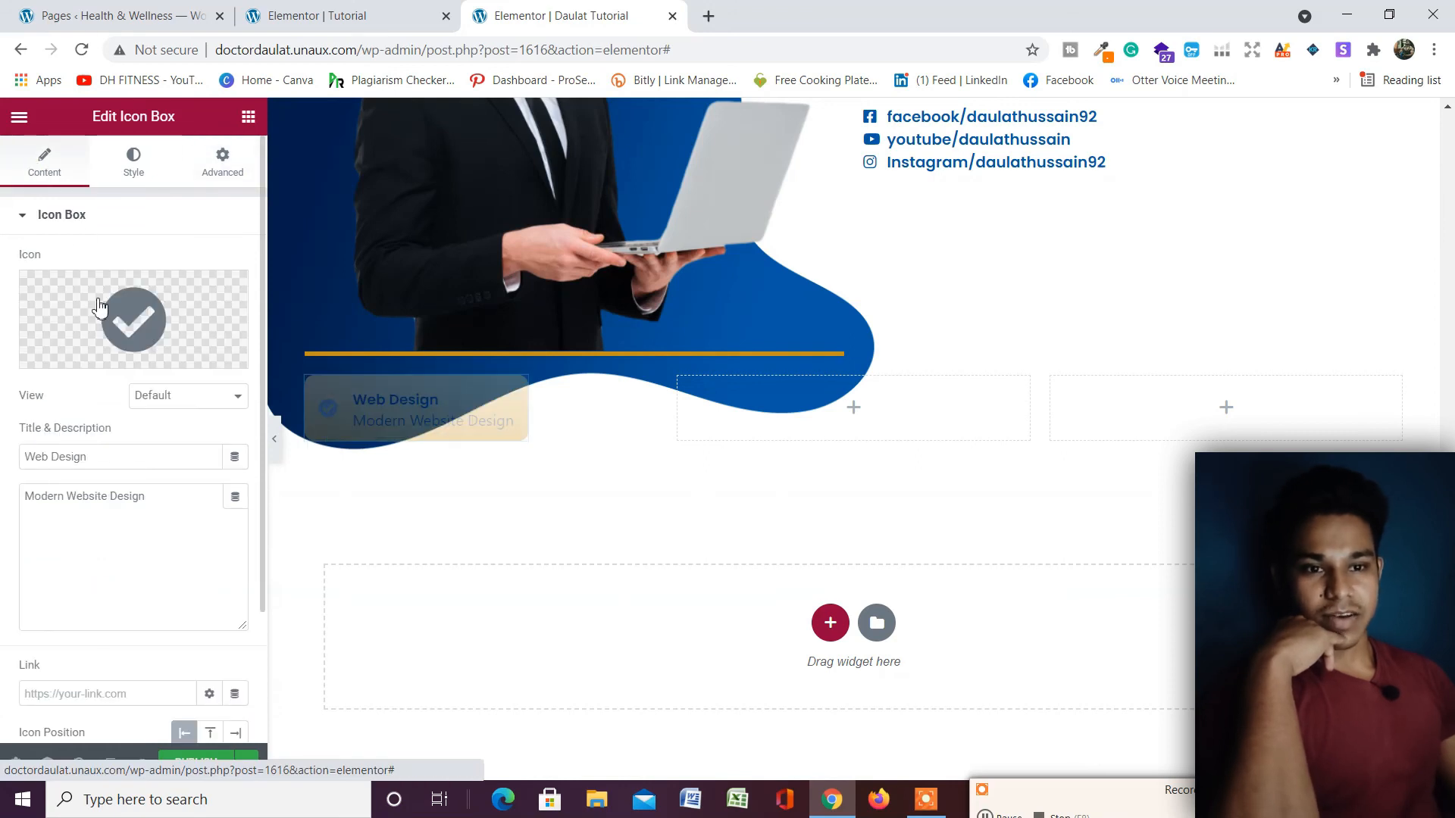
pyautogui.click(133, 161)
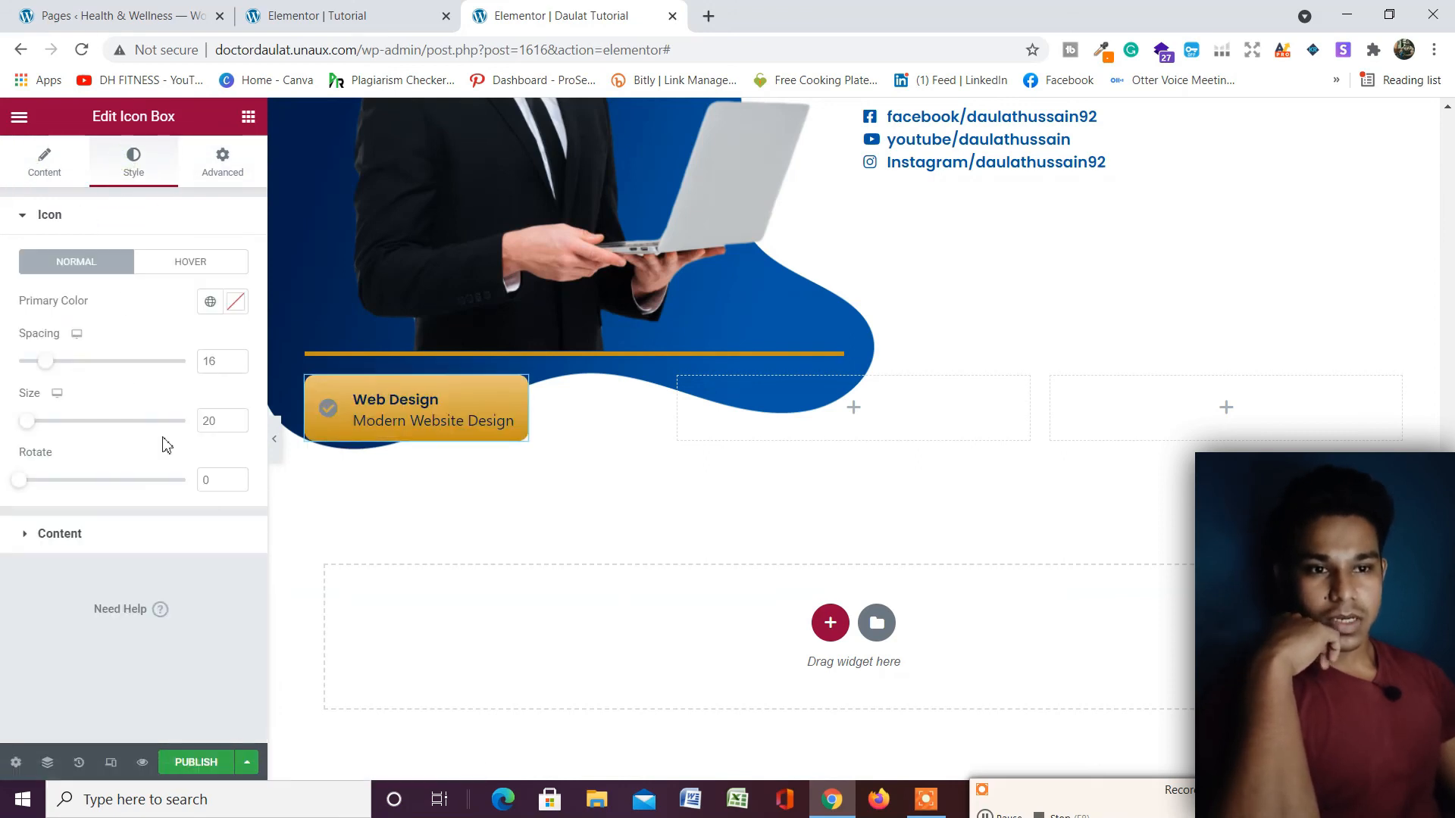
pyautogui.click(241, 307)
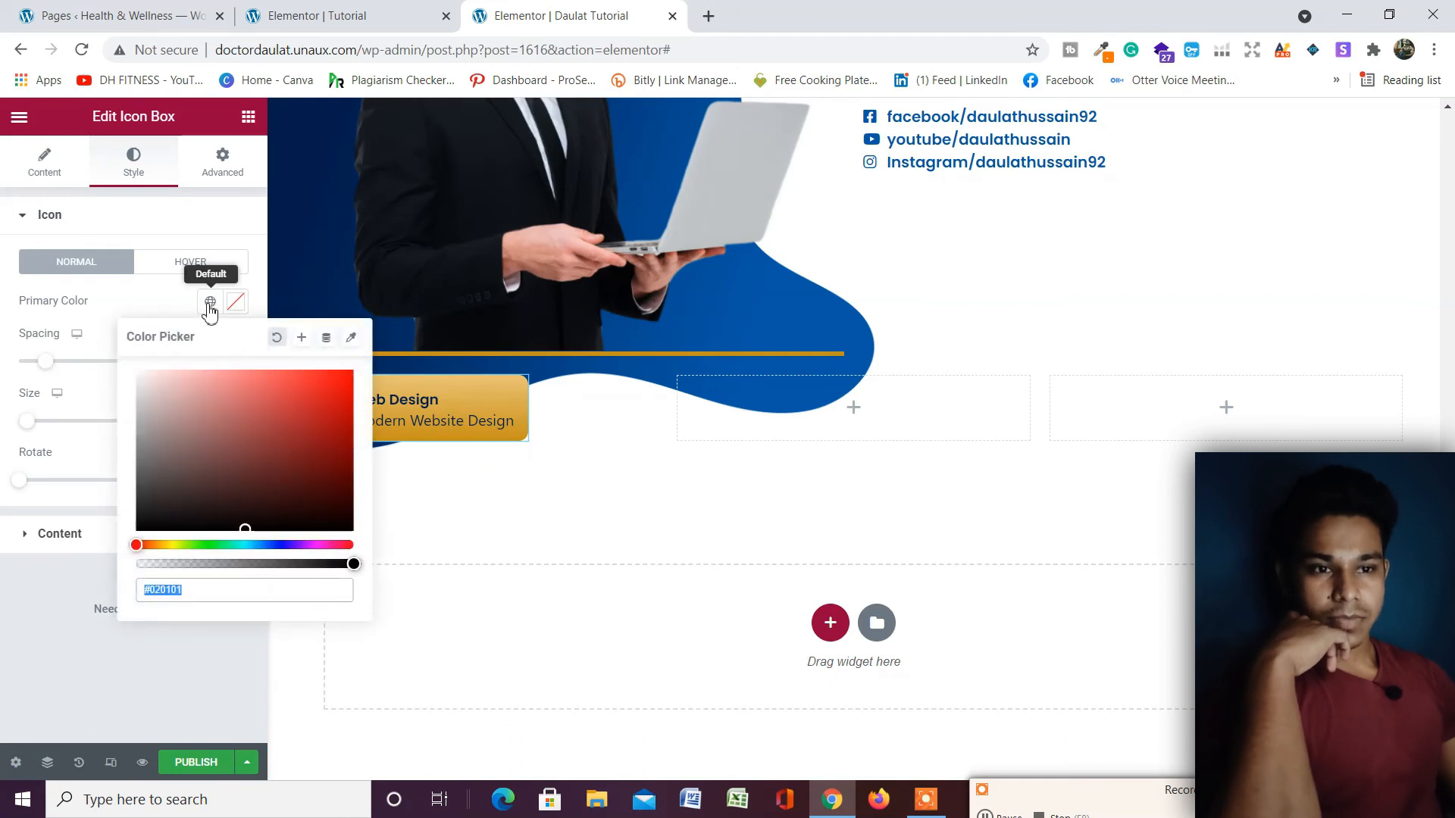
pyautogui.click(210, 303)
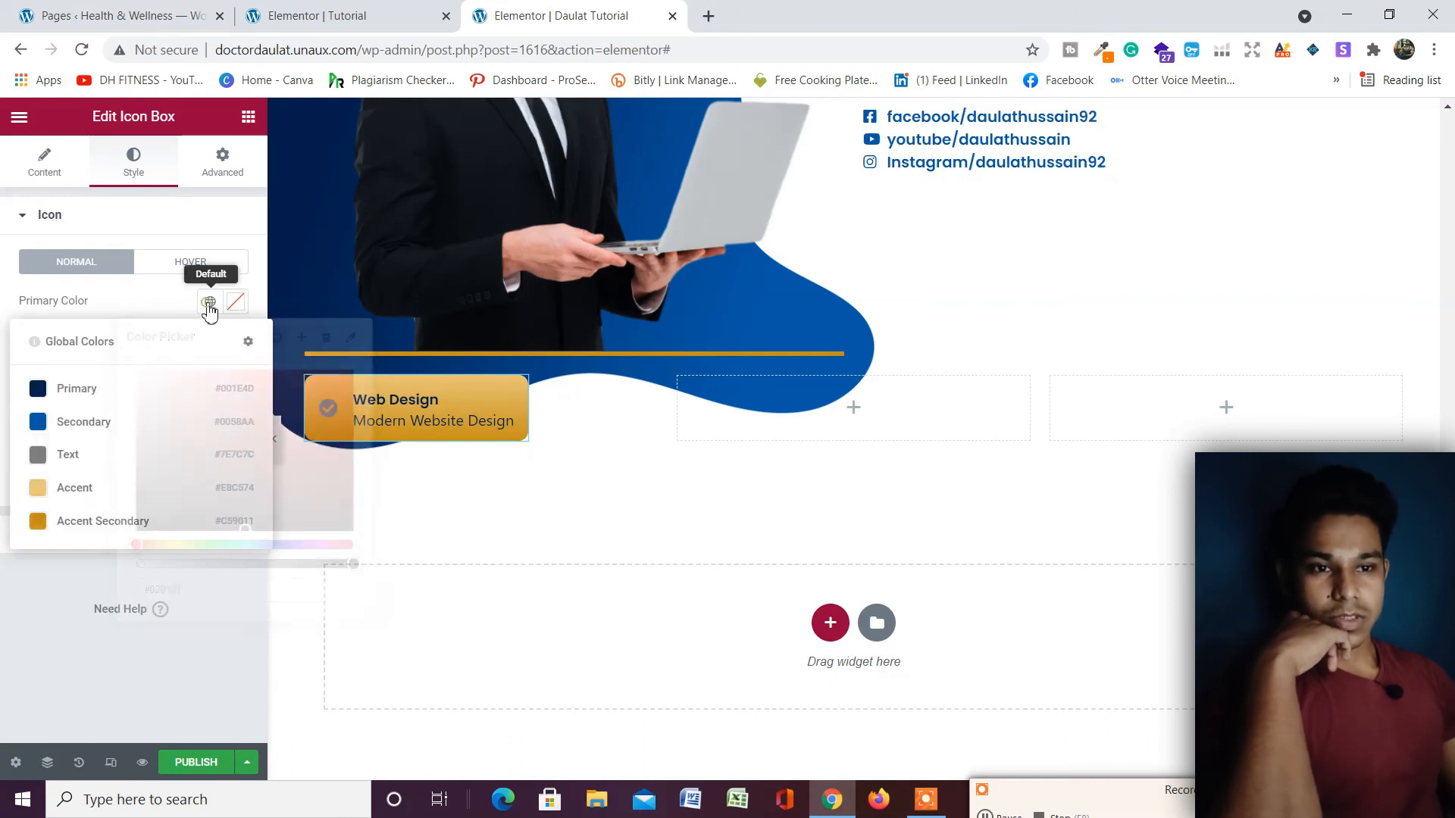
pyautogui.click(57, 393)
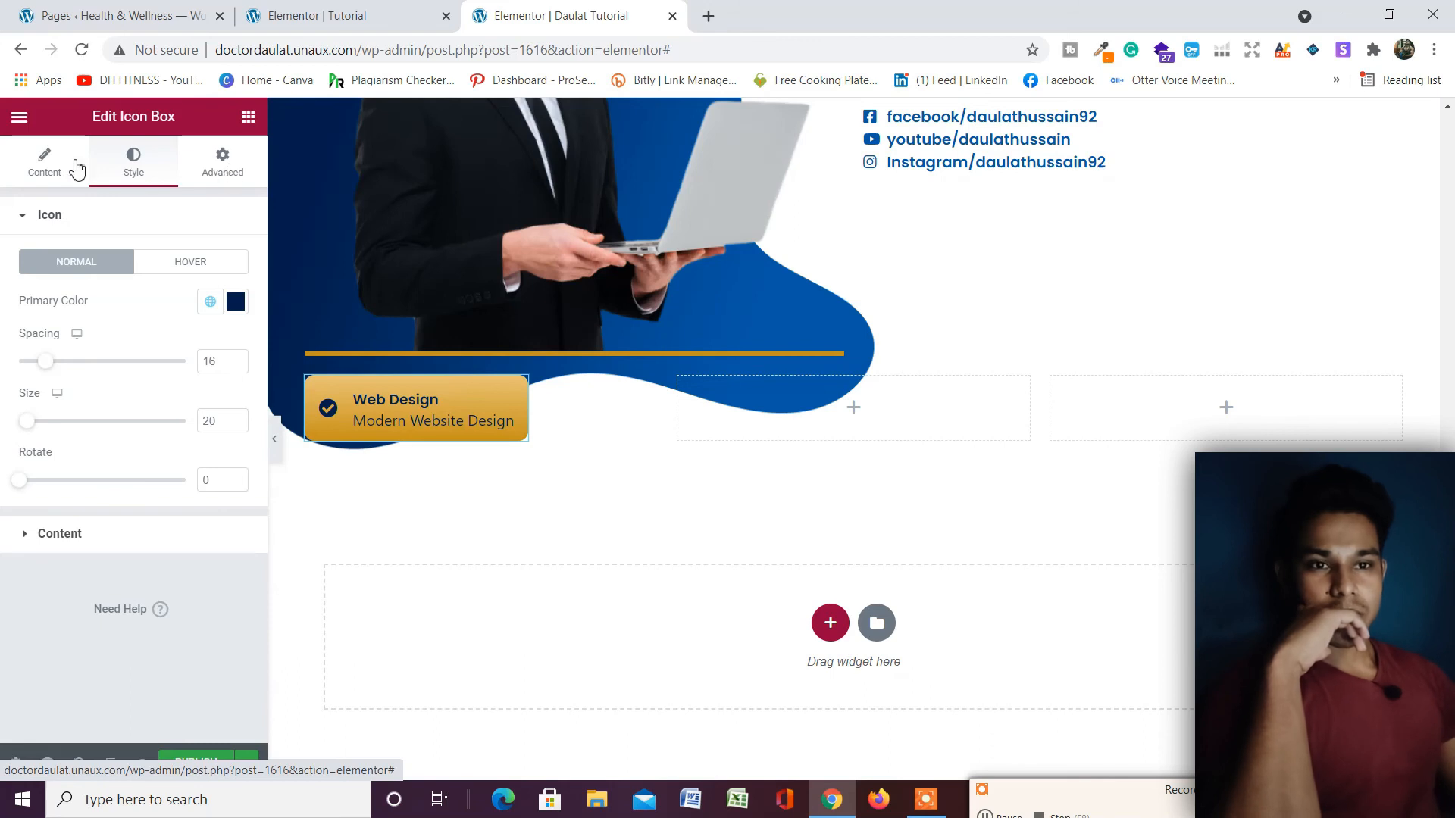
# Set the horizontal alignment of the column containing the "Web Design" icon box to End.
pyautogui.click(43, 169)
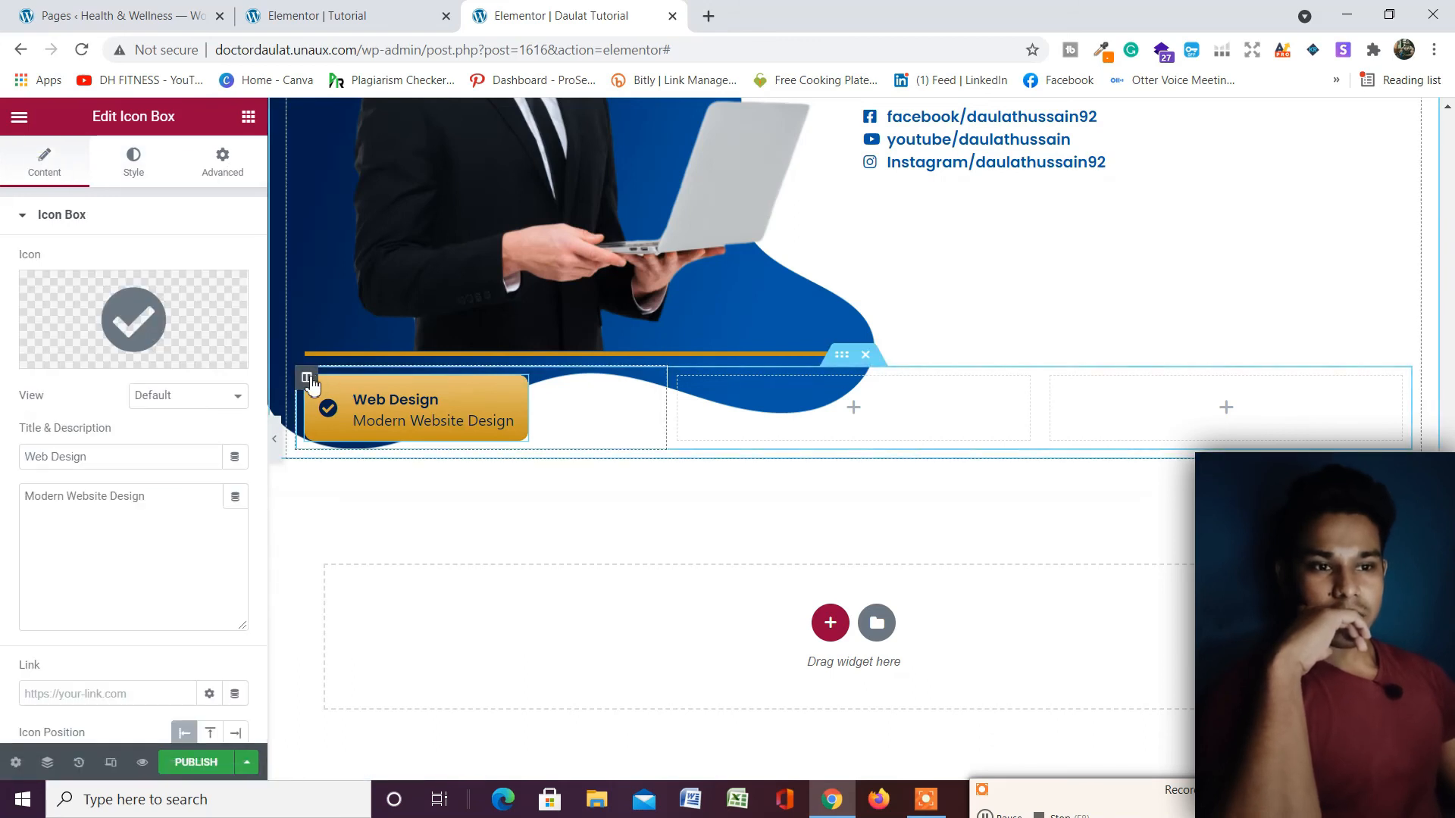
pyautogui.click(307, 378)
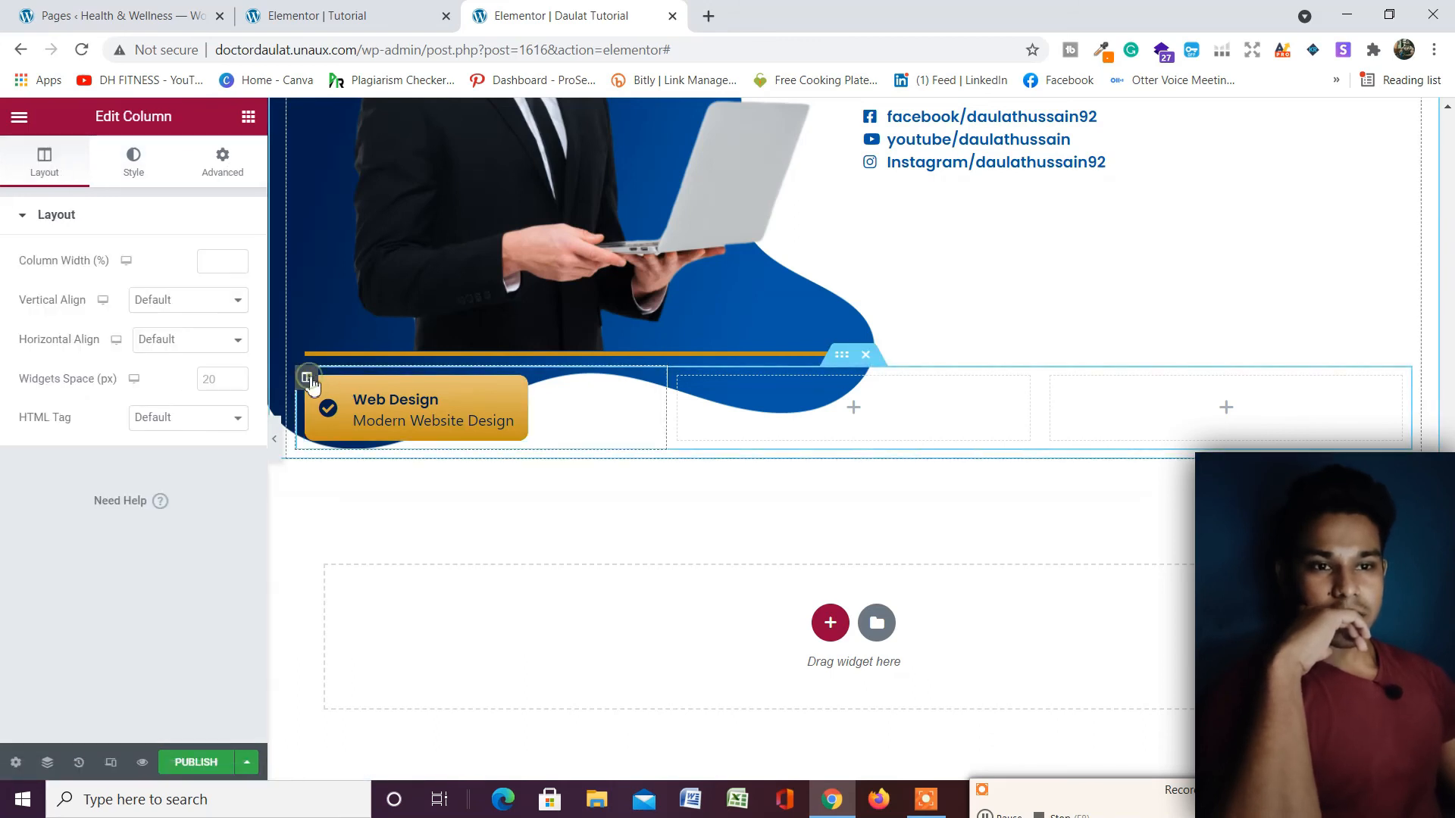
pyautogui.click(218, 305)
pyautogui.click(216, 295)
pyautogui.click(162, 348)
pyautogui.click(162, 348)
pyautogui.click(162, 349)
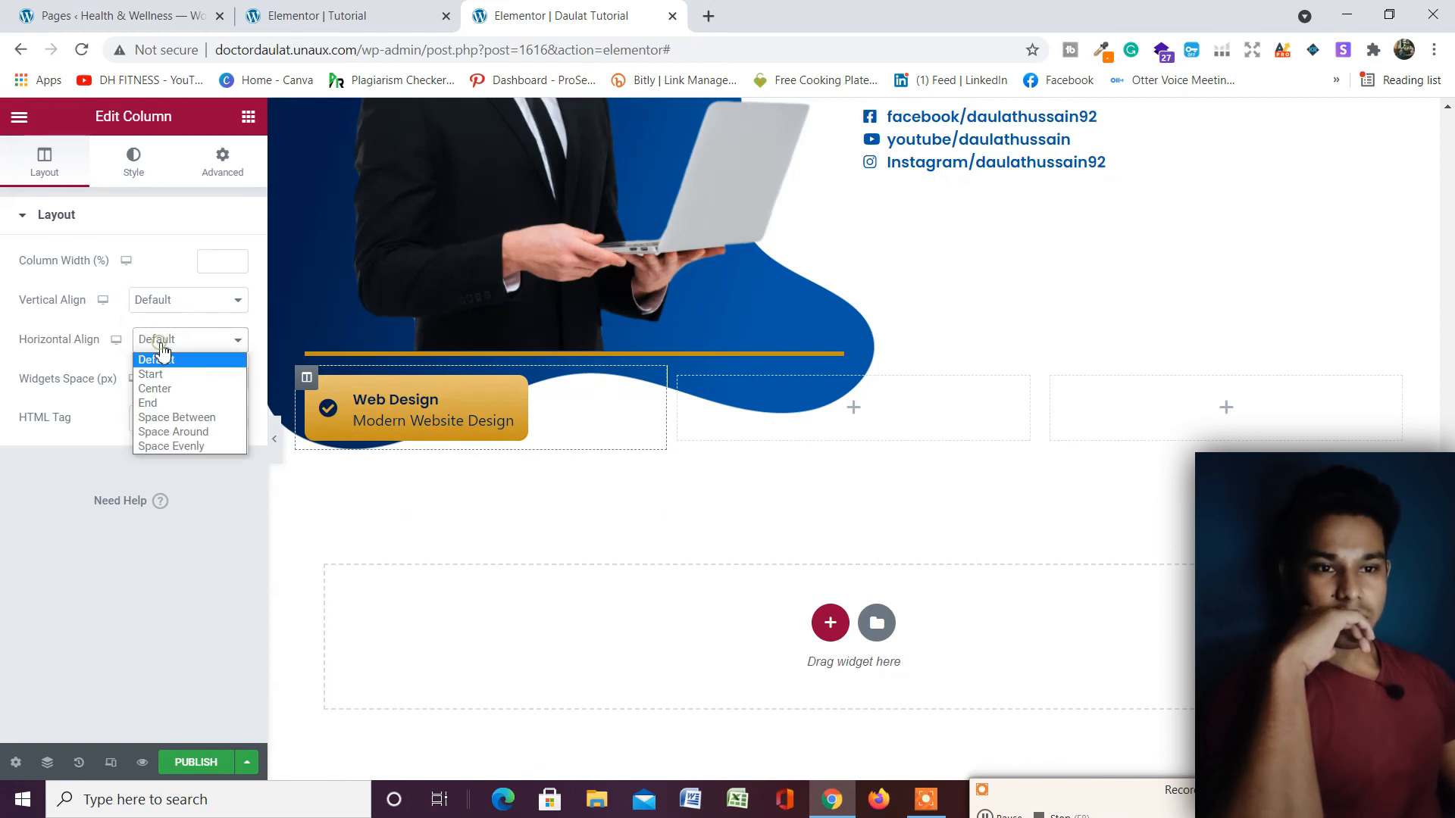
pyautogui.click(162, 396)
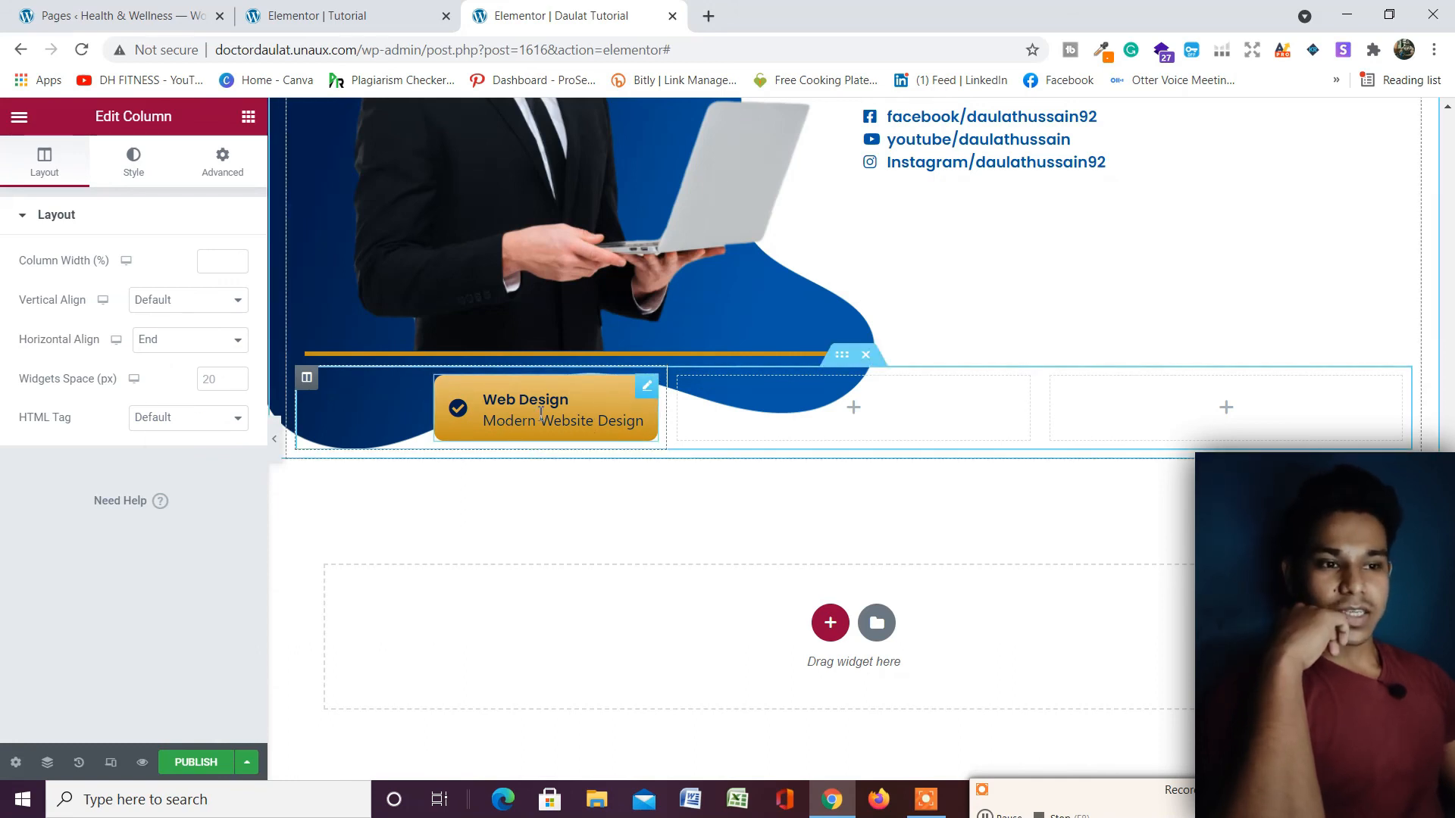
# Copy the "Web Design" icon box and paste it into the row's two empty columns.
pyautogui.rightClick(643, 392)
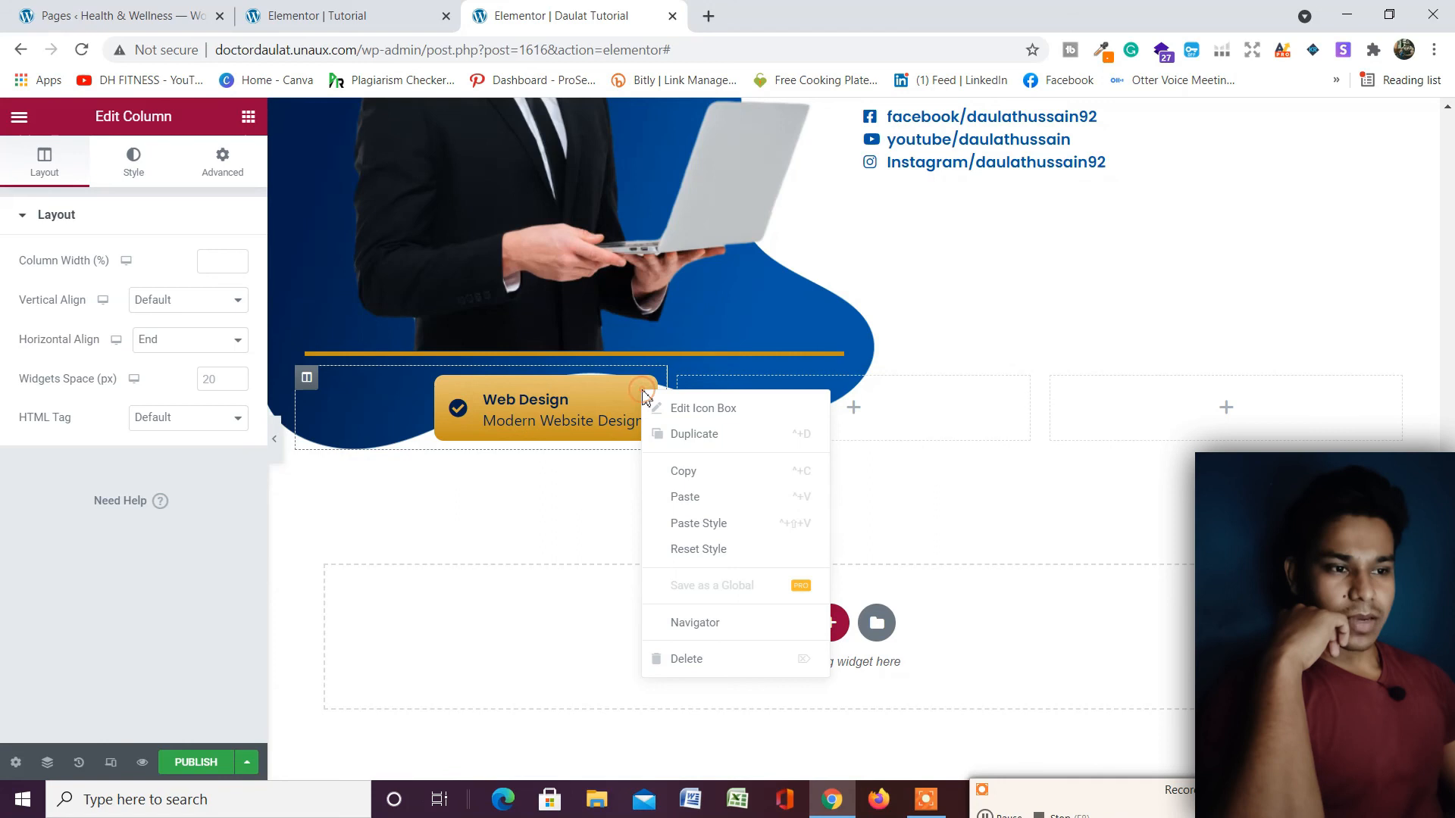
pyautogui.click(680, 476)
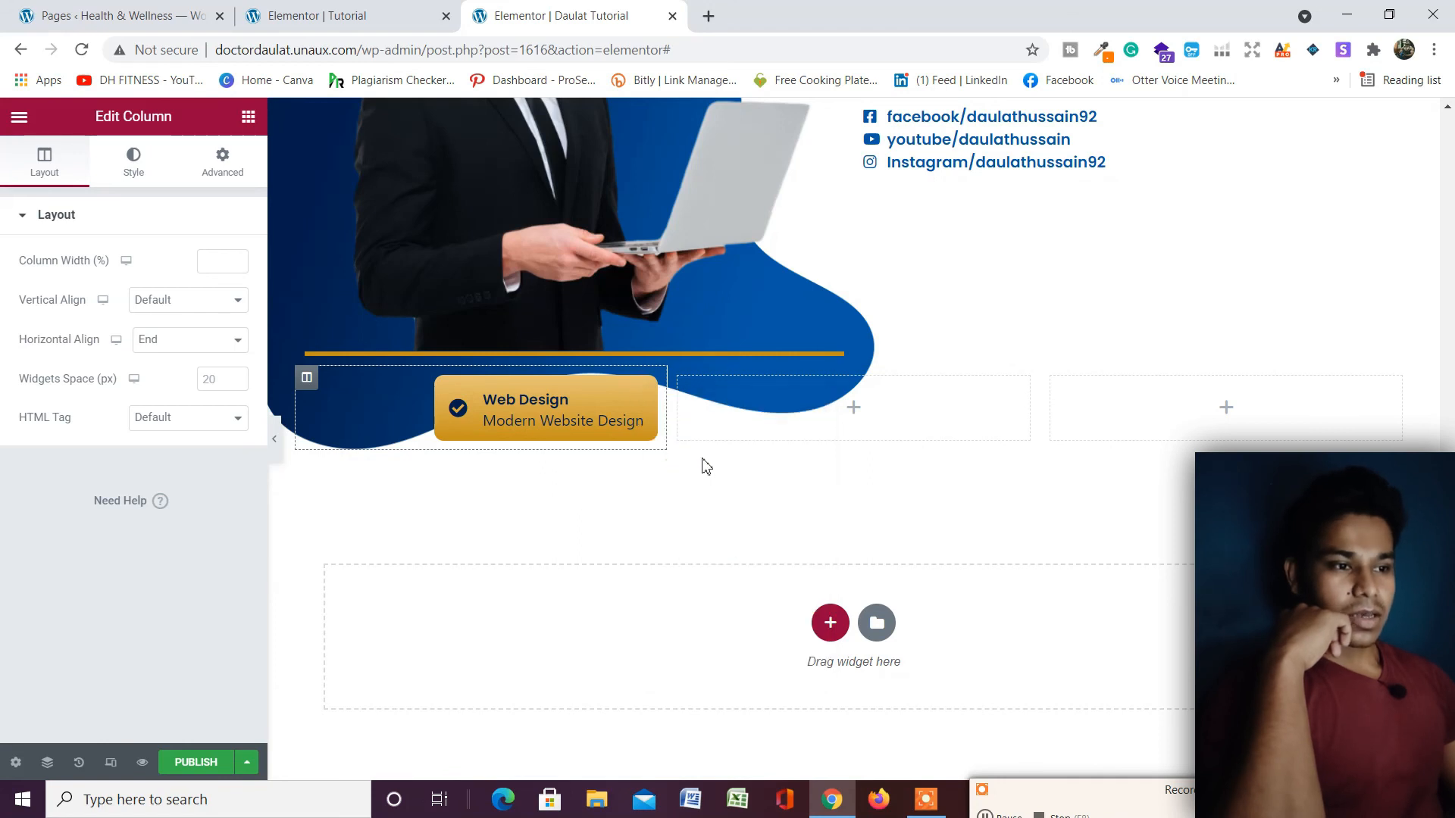
pyautogui.rightClick(922, 408)
pyautogui.click(992, 547)
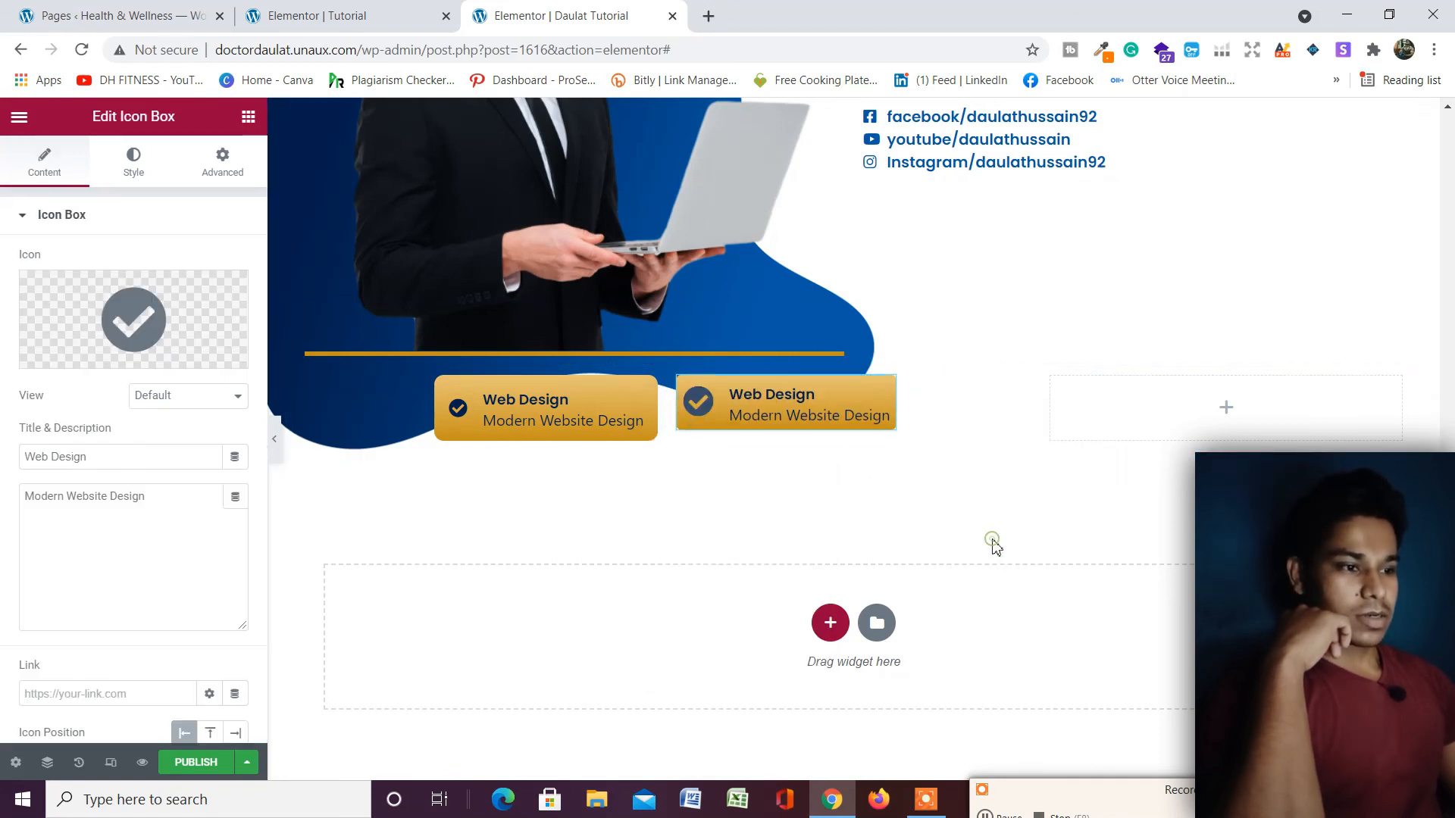
pyautogui.rightClick(1108, 402)
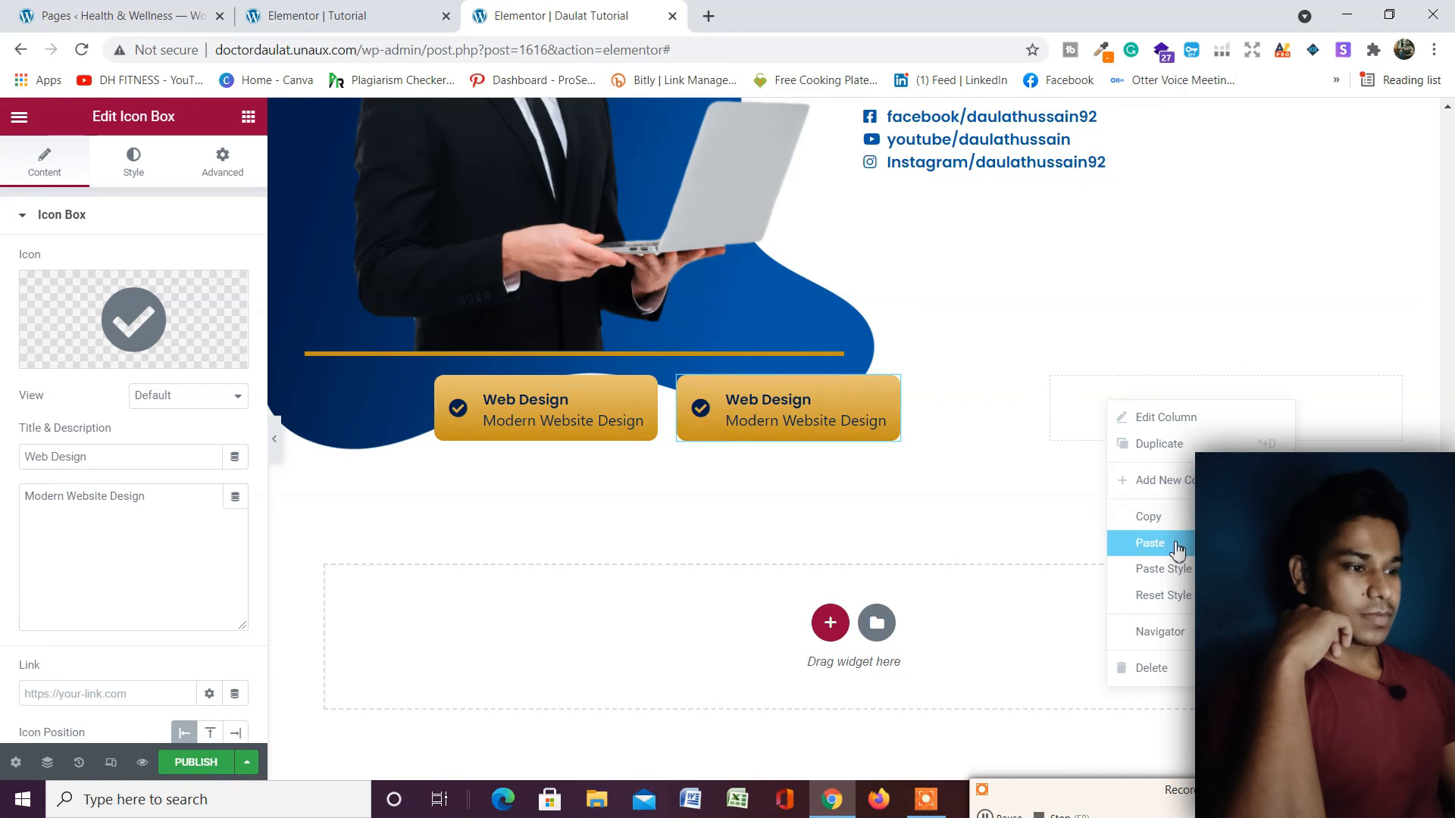
pyautogui.click(1150, 542)
# Set the horizontal alignment of the row's second and third icon box columns to End.
pyautogui.click(679, 377)
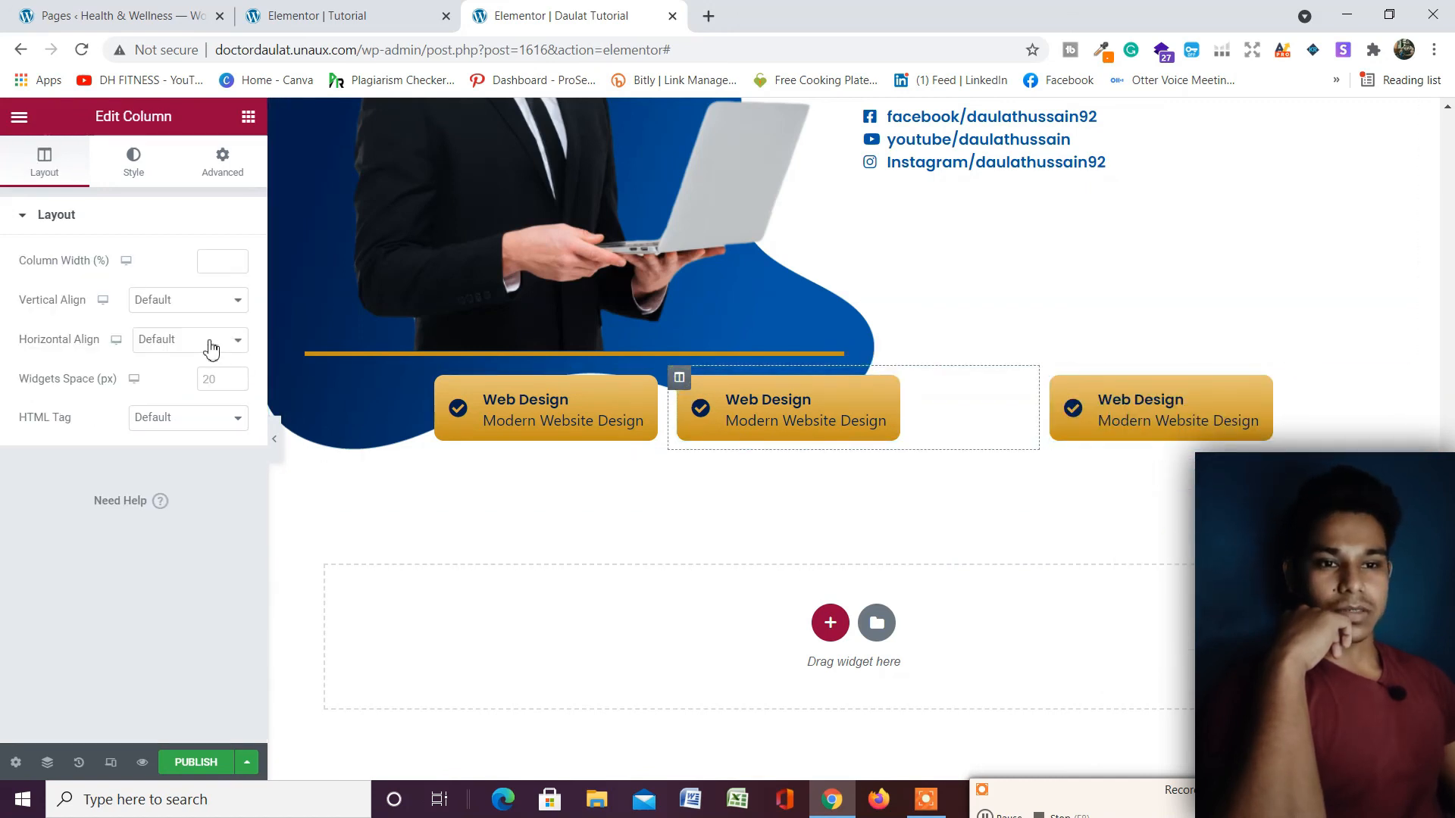
pyautogui.click(211, 344)
pyautogui.click(189, 394)
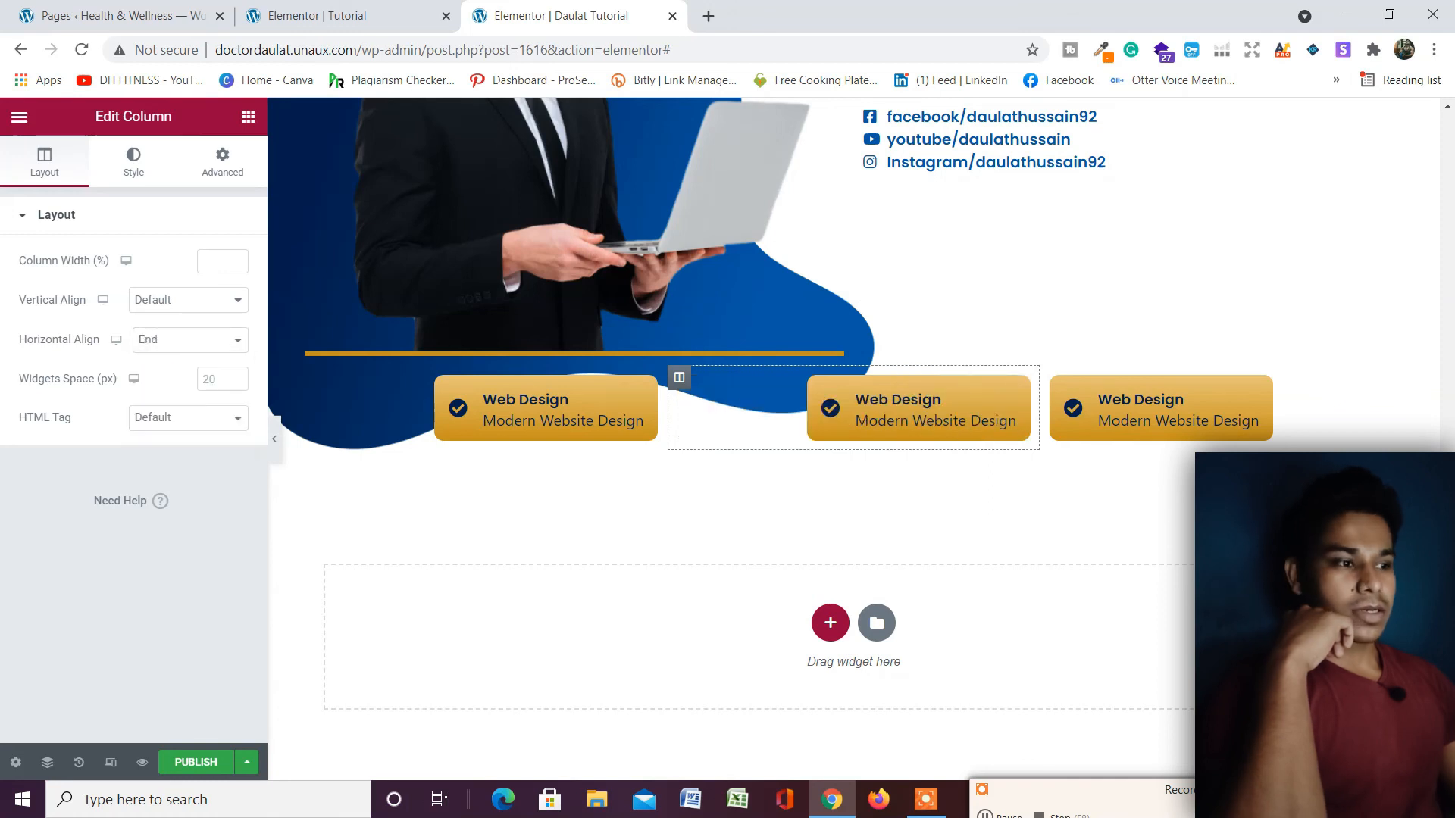
pyautogui.click(1053, 377)
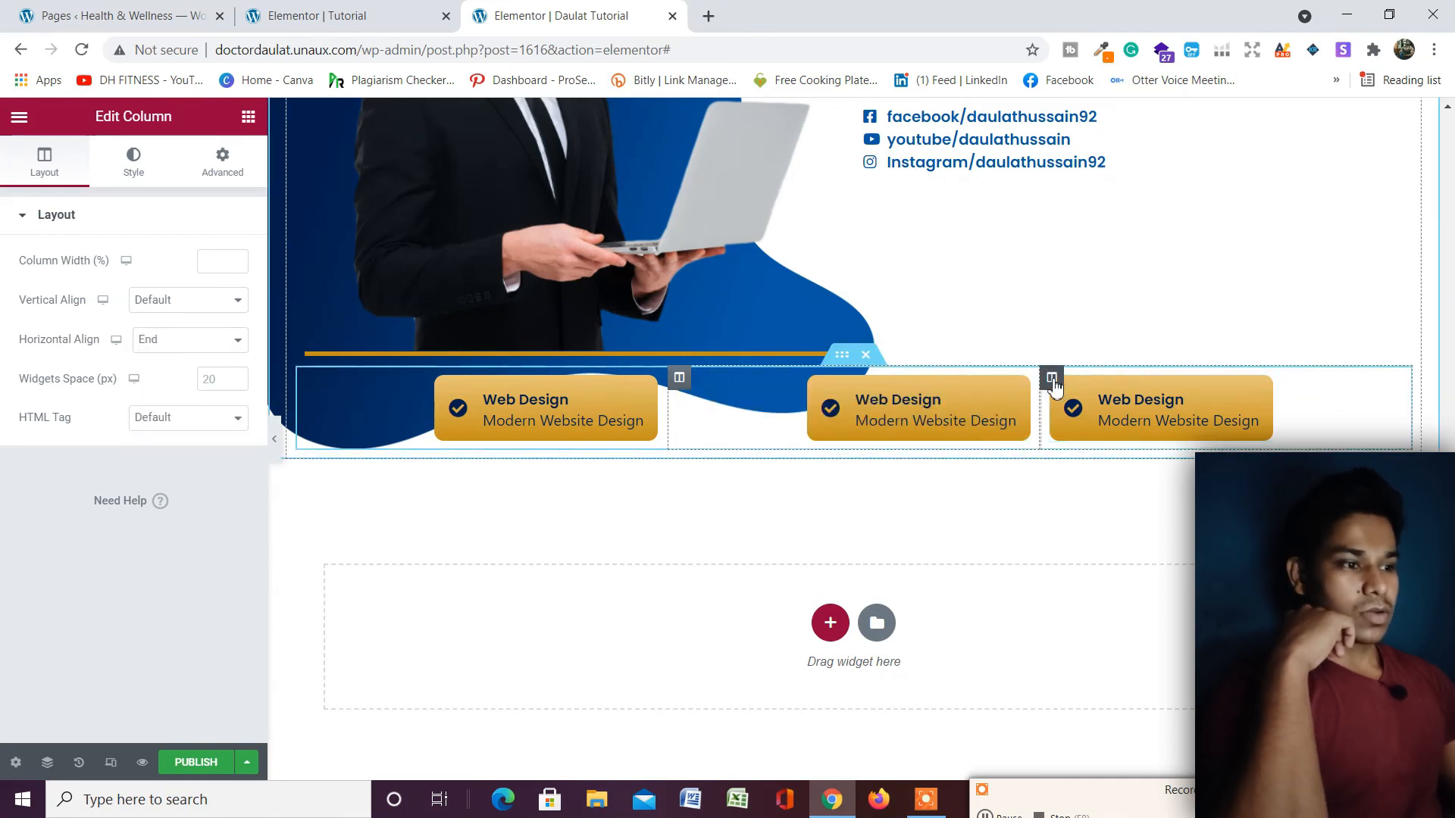
pyautogui.click(235, 340)
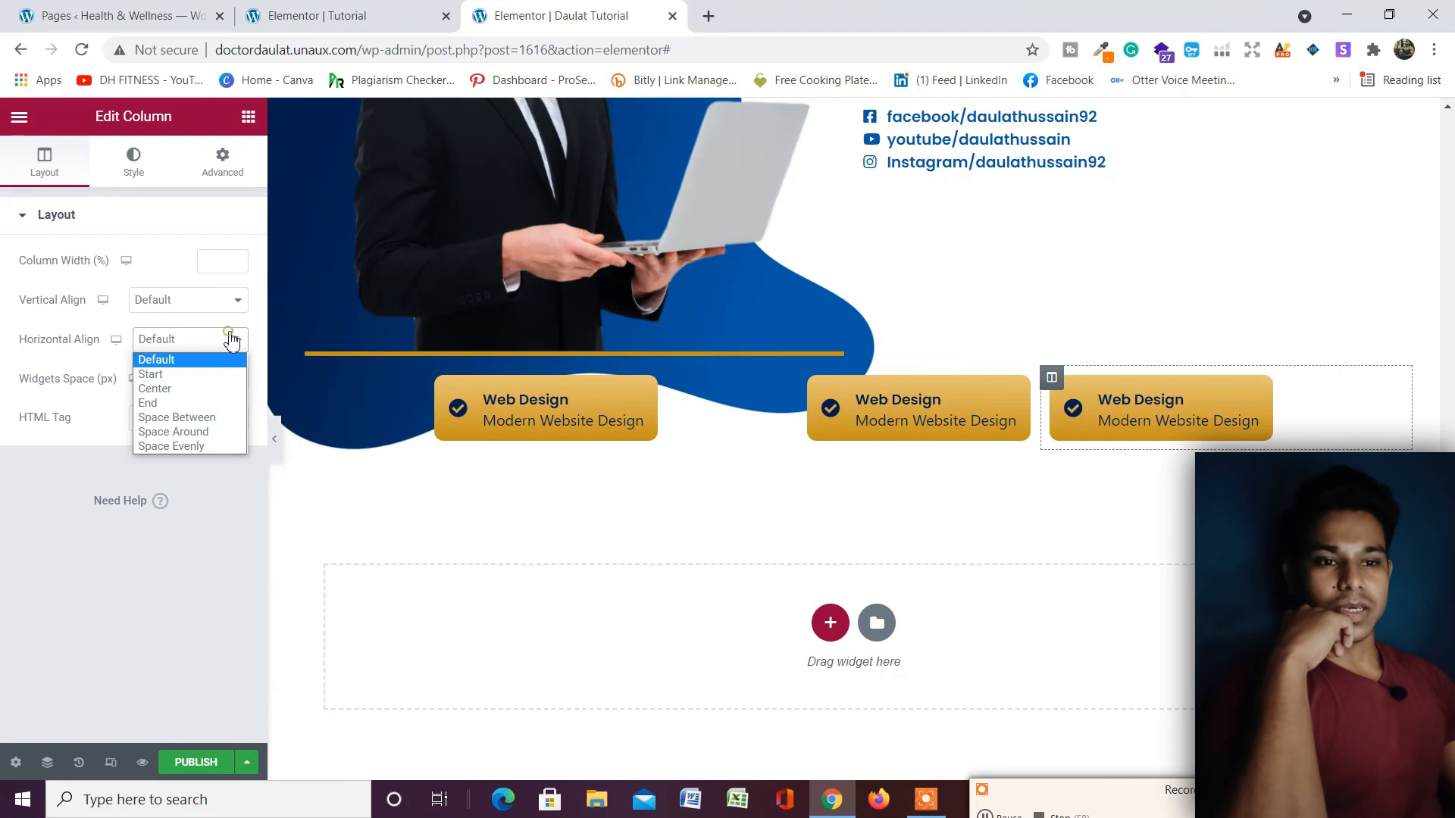
pyautogui.click(184, 394)
pyautogui.click(210, 346)
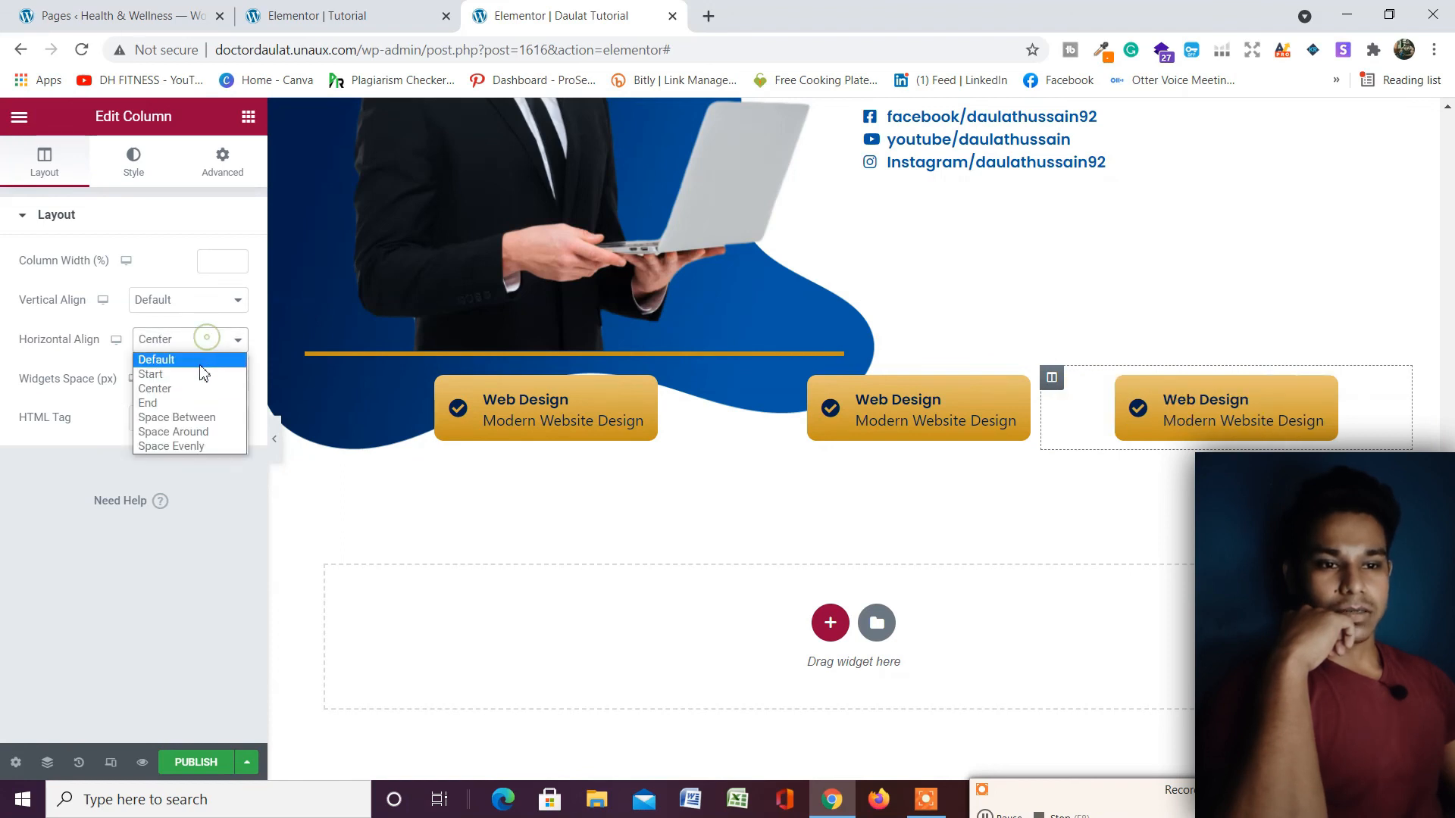
pyautogui.click(194, 395)
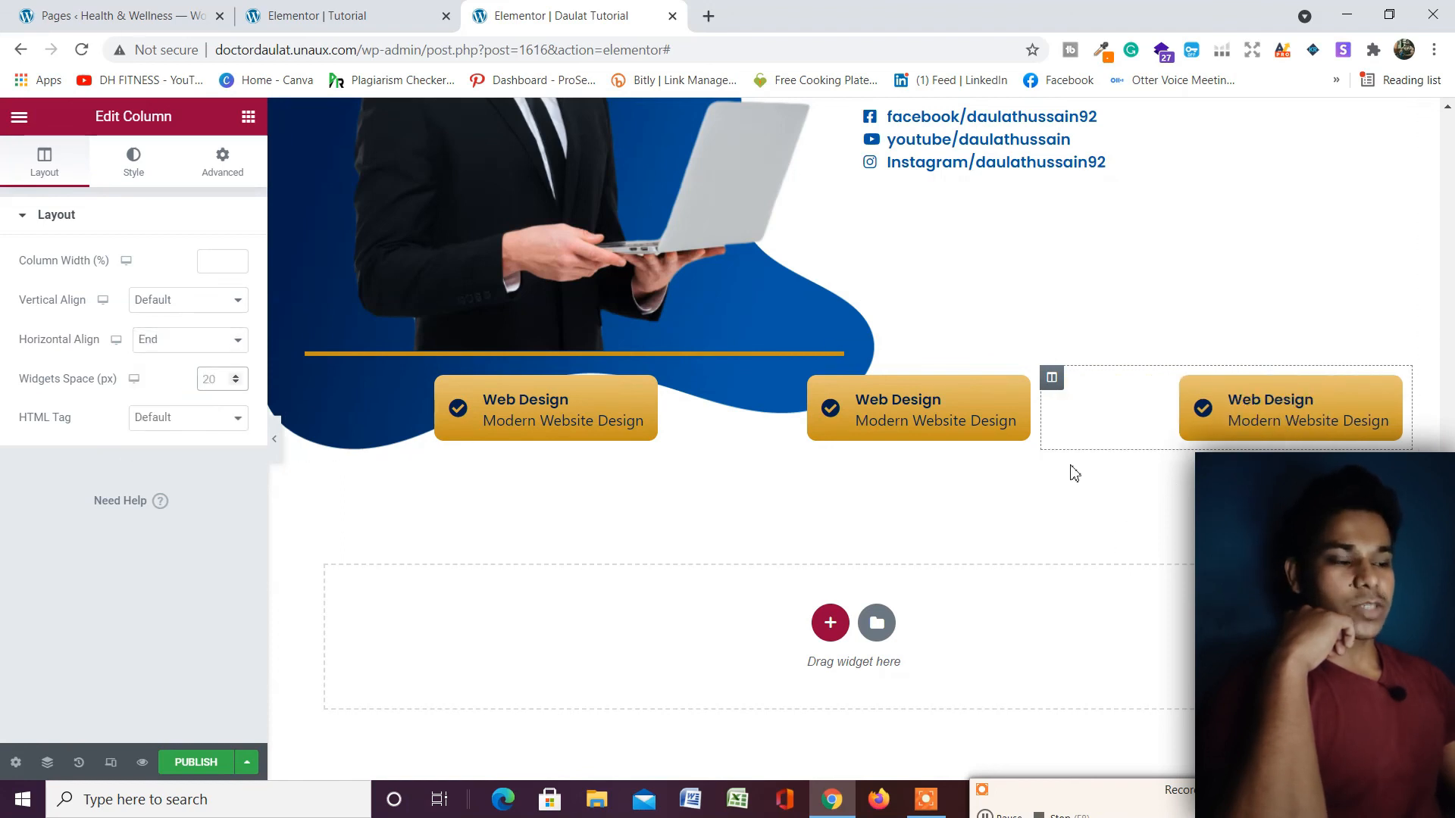
# Change the second icon box's title to "Mobile App" and its description to "Beautiful App Design".
pyautogui.scroll(4, 951, 412)
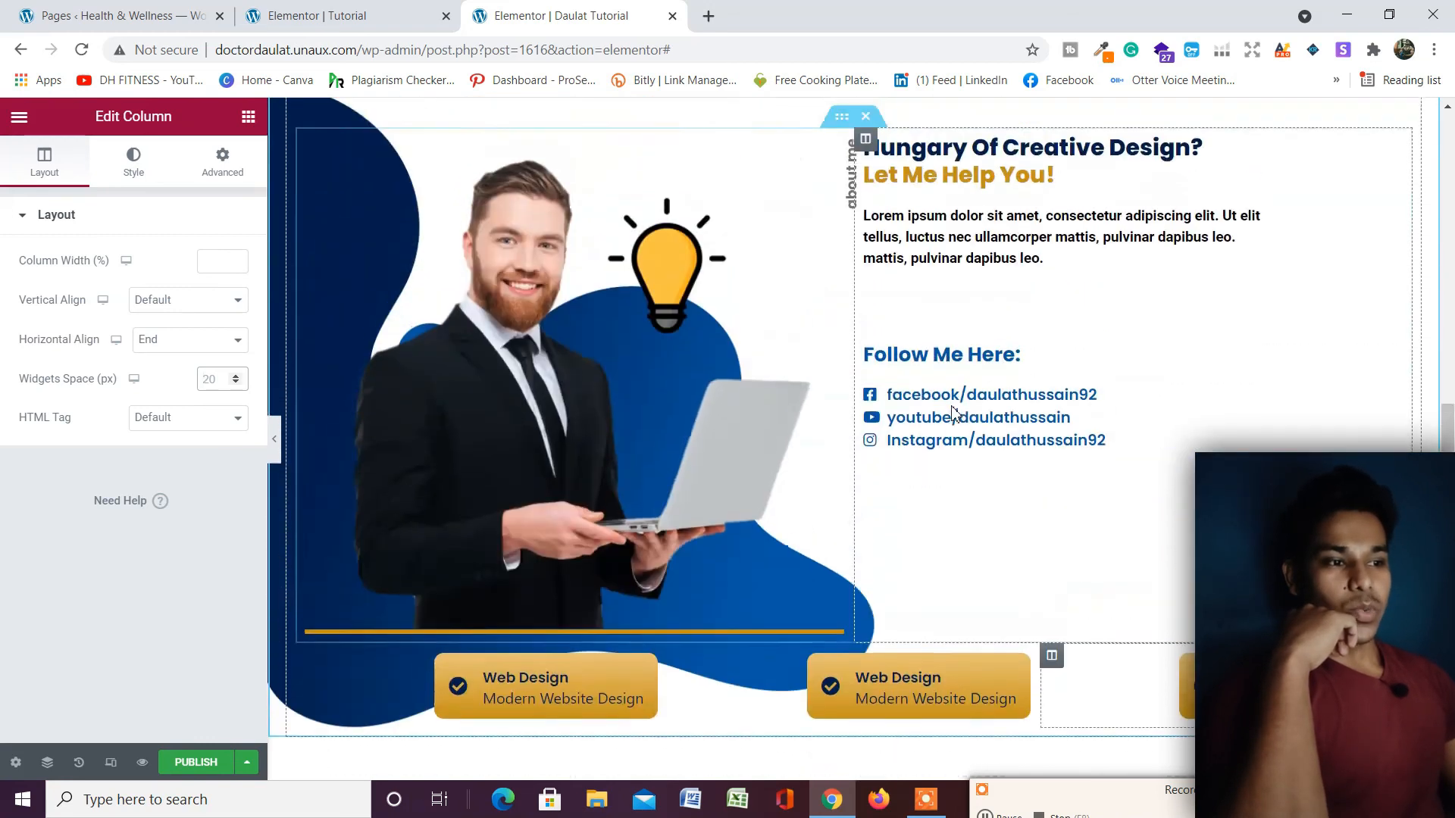
pyautogui.scroll(-4, 951, 414)
pyautogui.scroll(4, 951, 413)
pyautogui.scroll(-3, 970, 394)
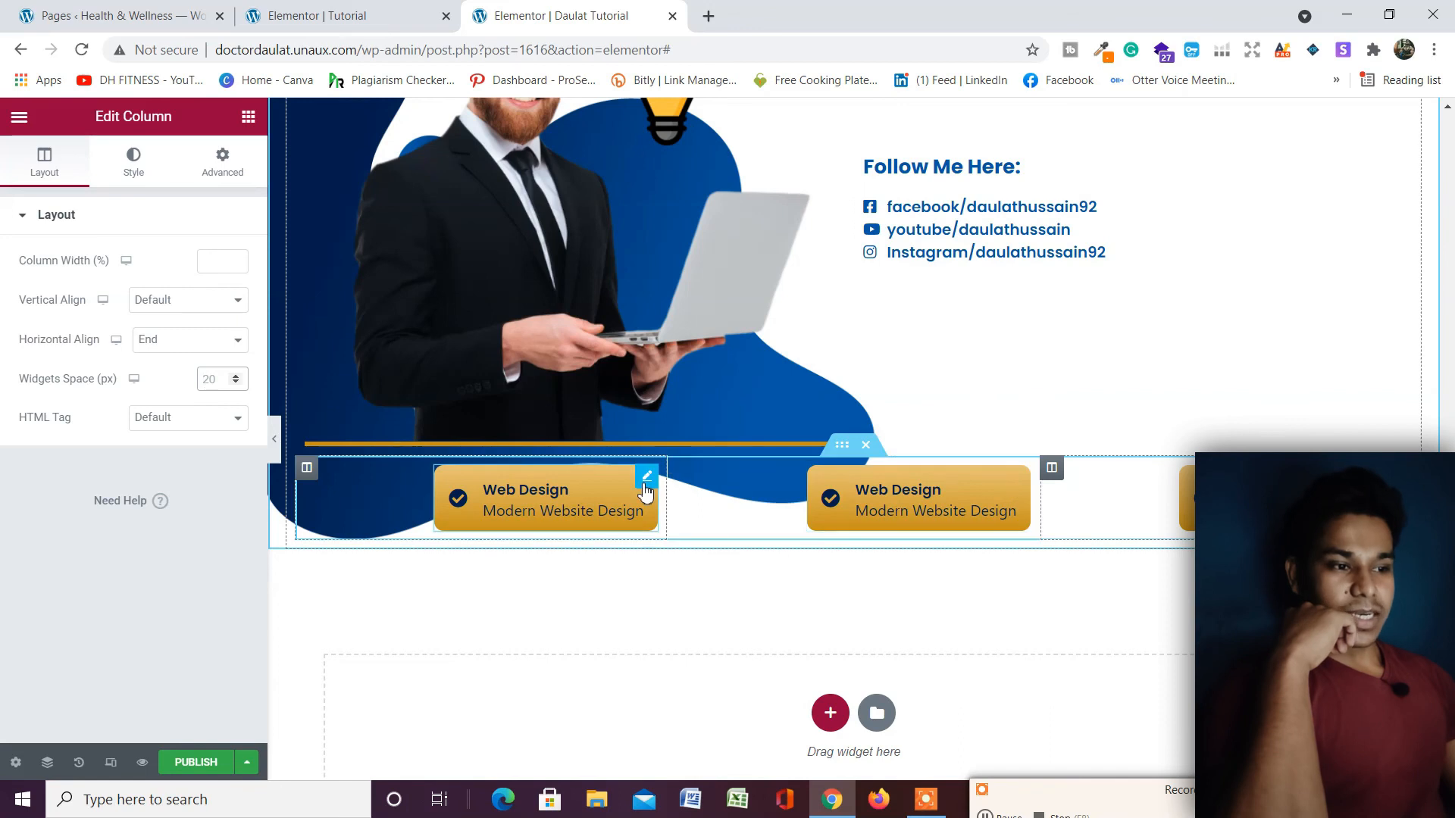
pyautogui.click(1020, 477)
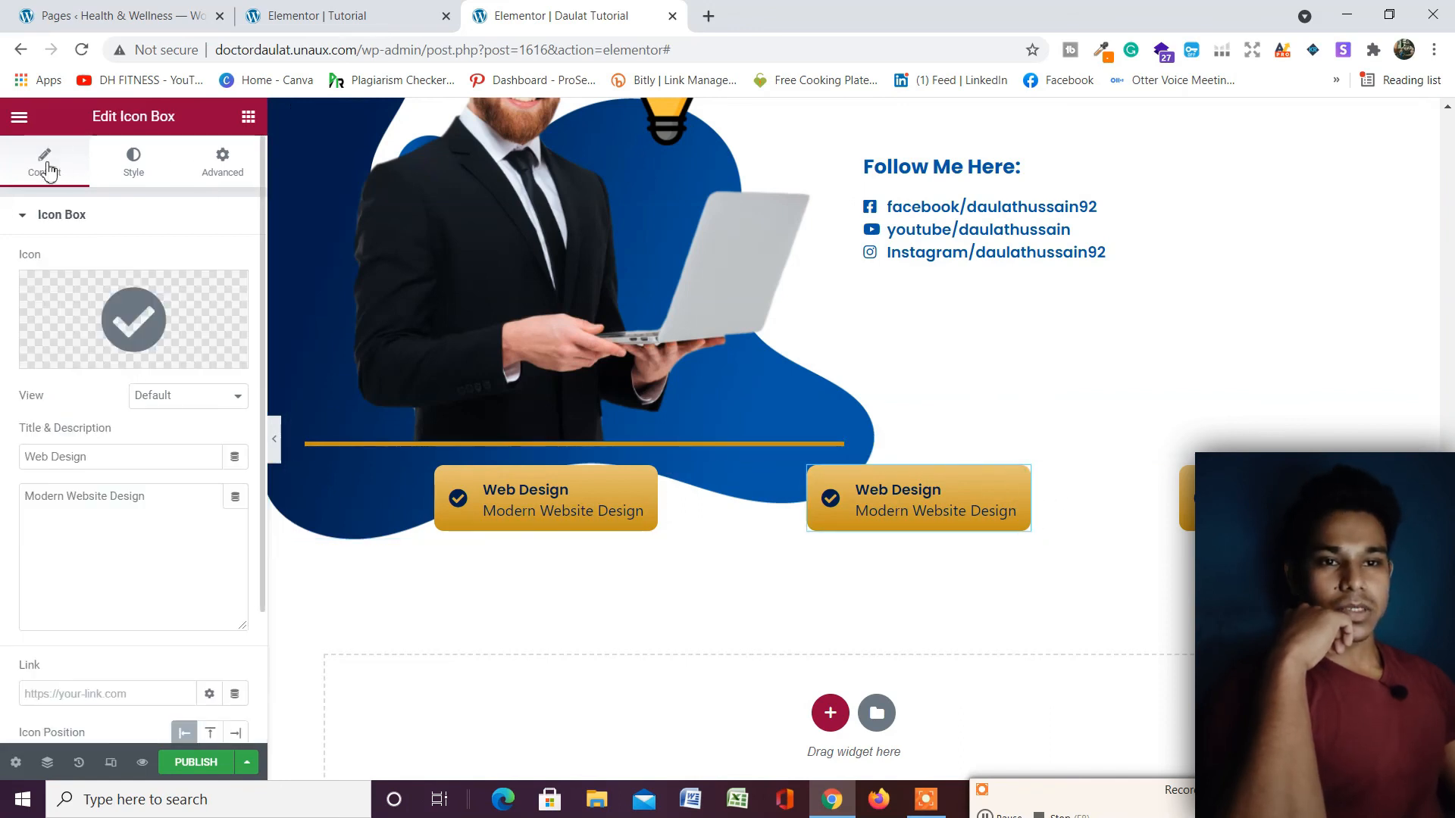
pyautogui.tripleClick(175, 454)
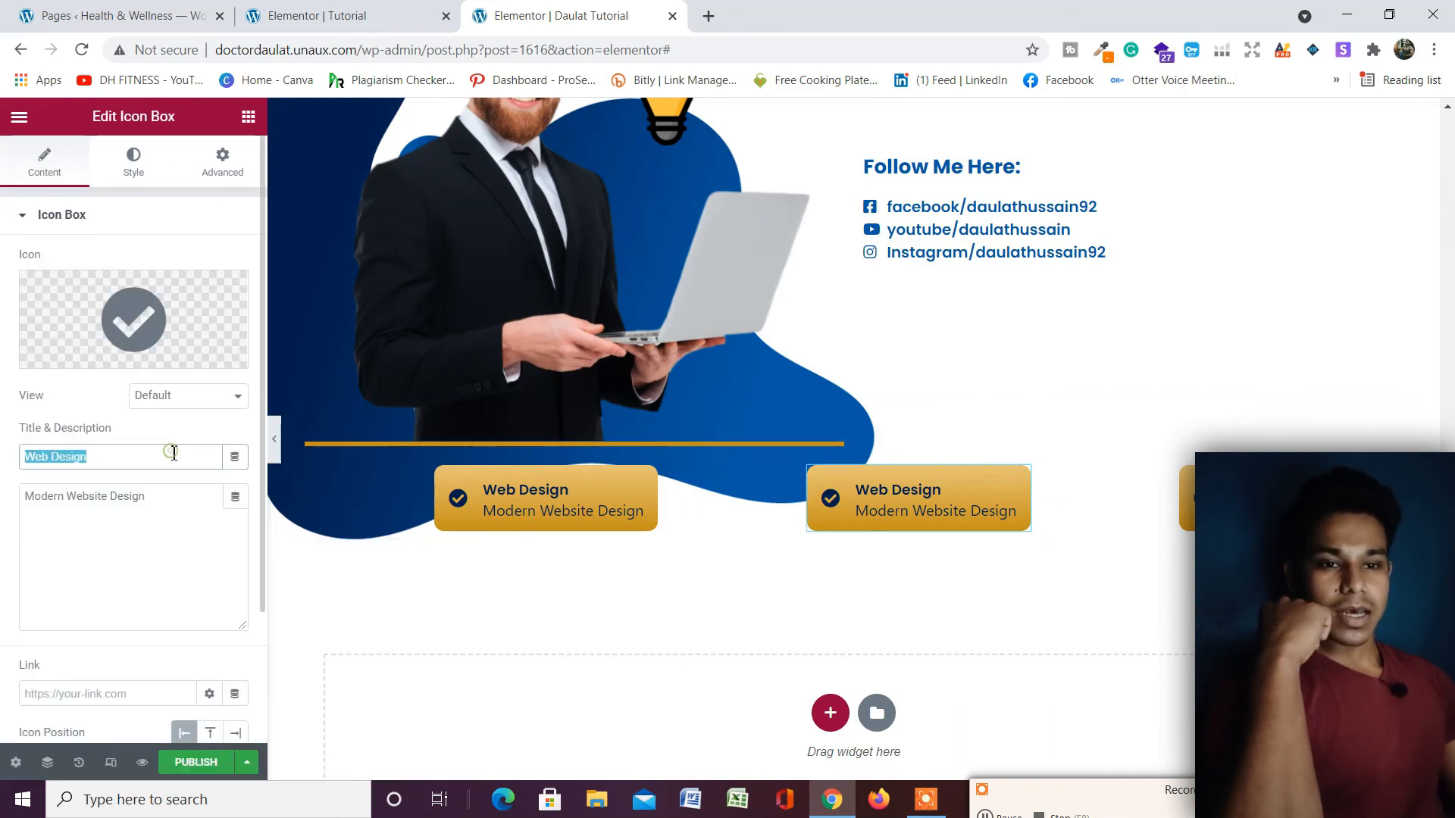
pyautogui.write('Mobile App')
pyautogui.tripleClick(139, 498)
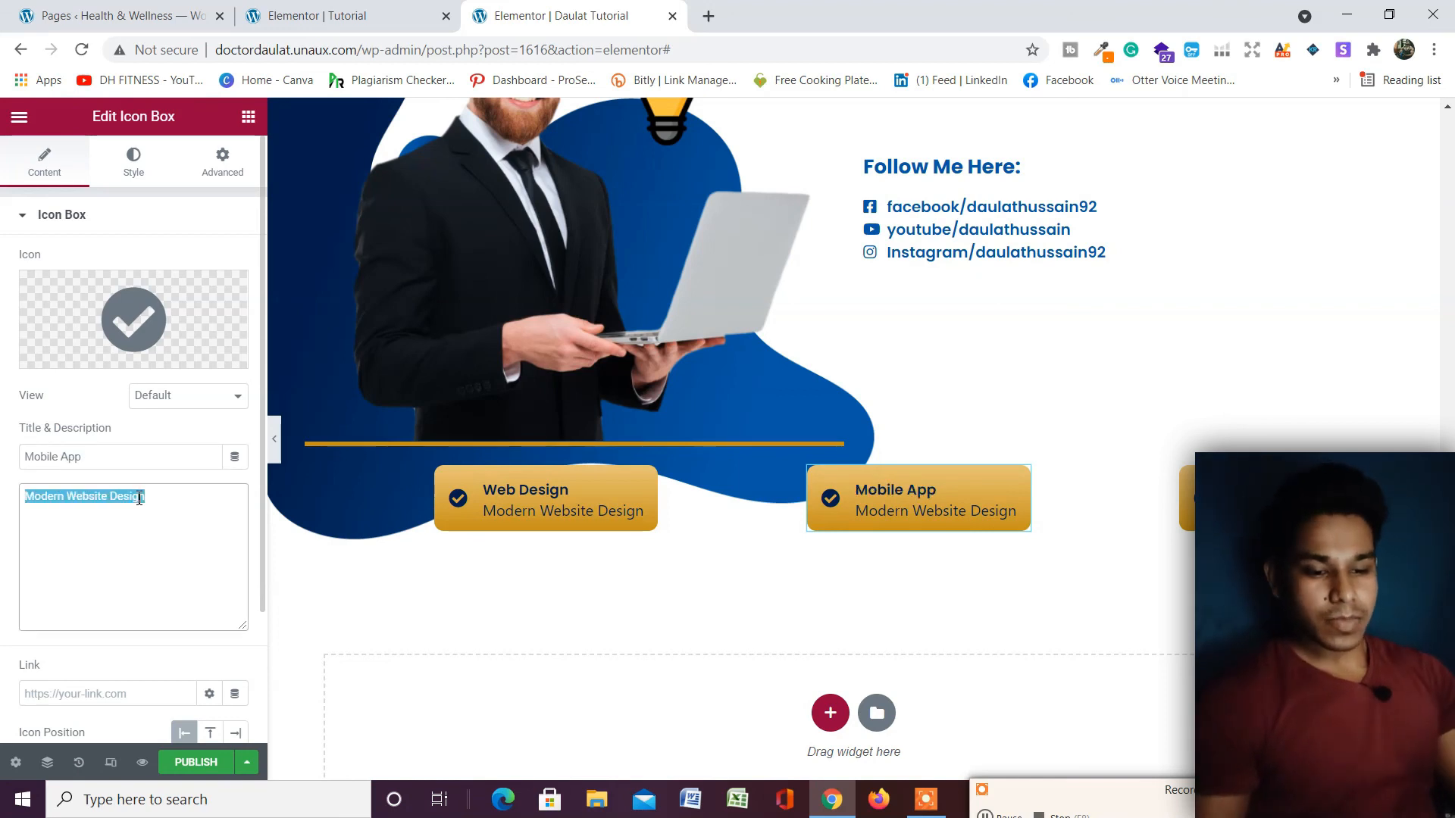
pyautogui.write('Beauti')
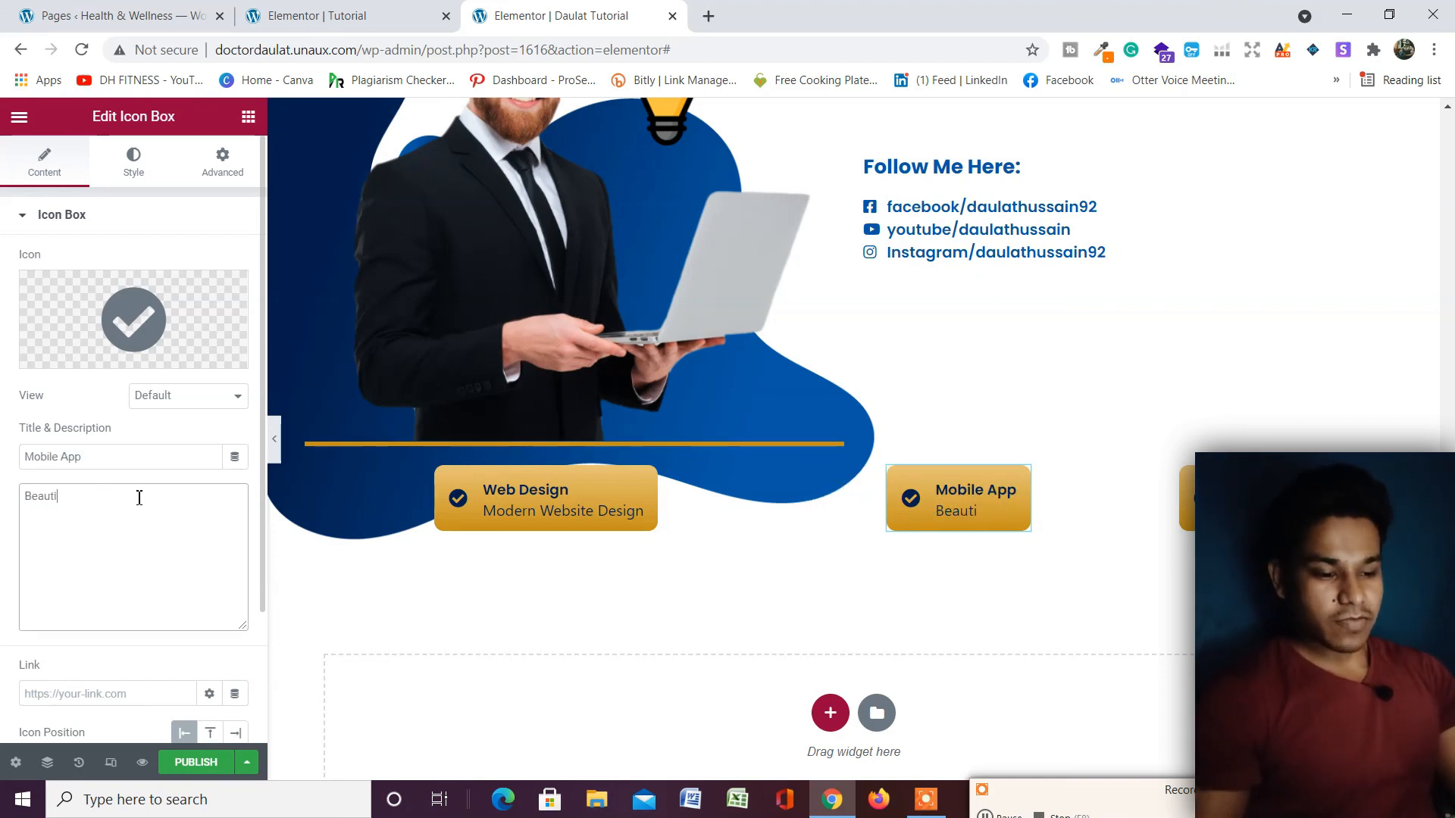
pyautogui.write('full Ap')
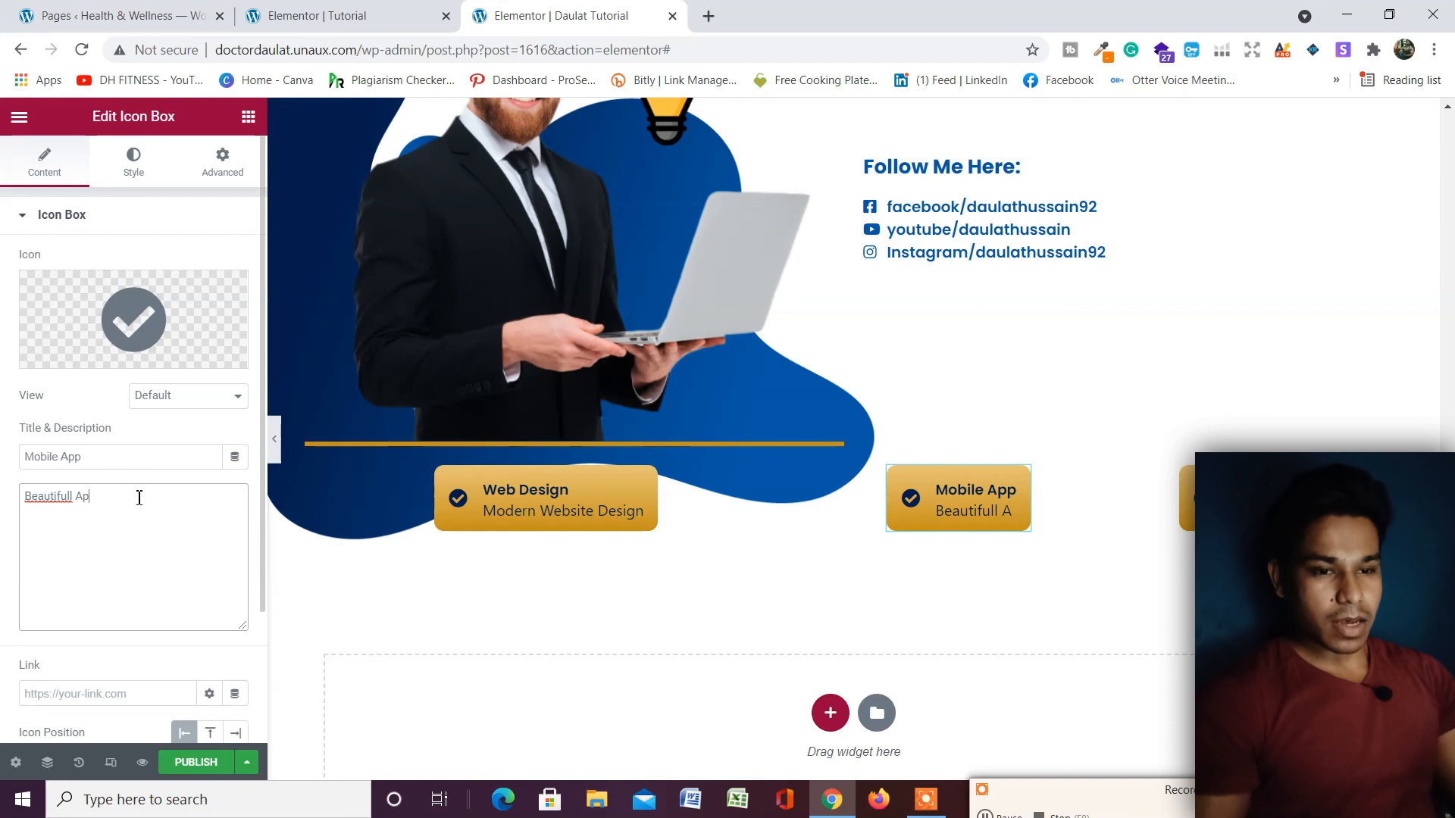
pyautogui.write('p Design')
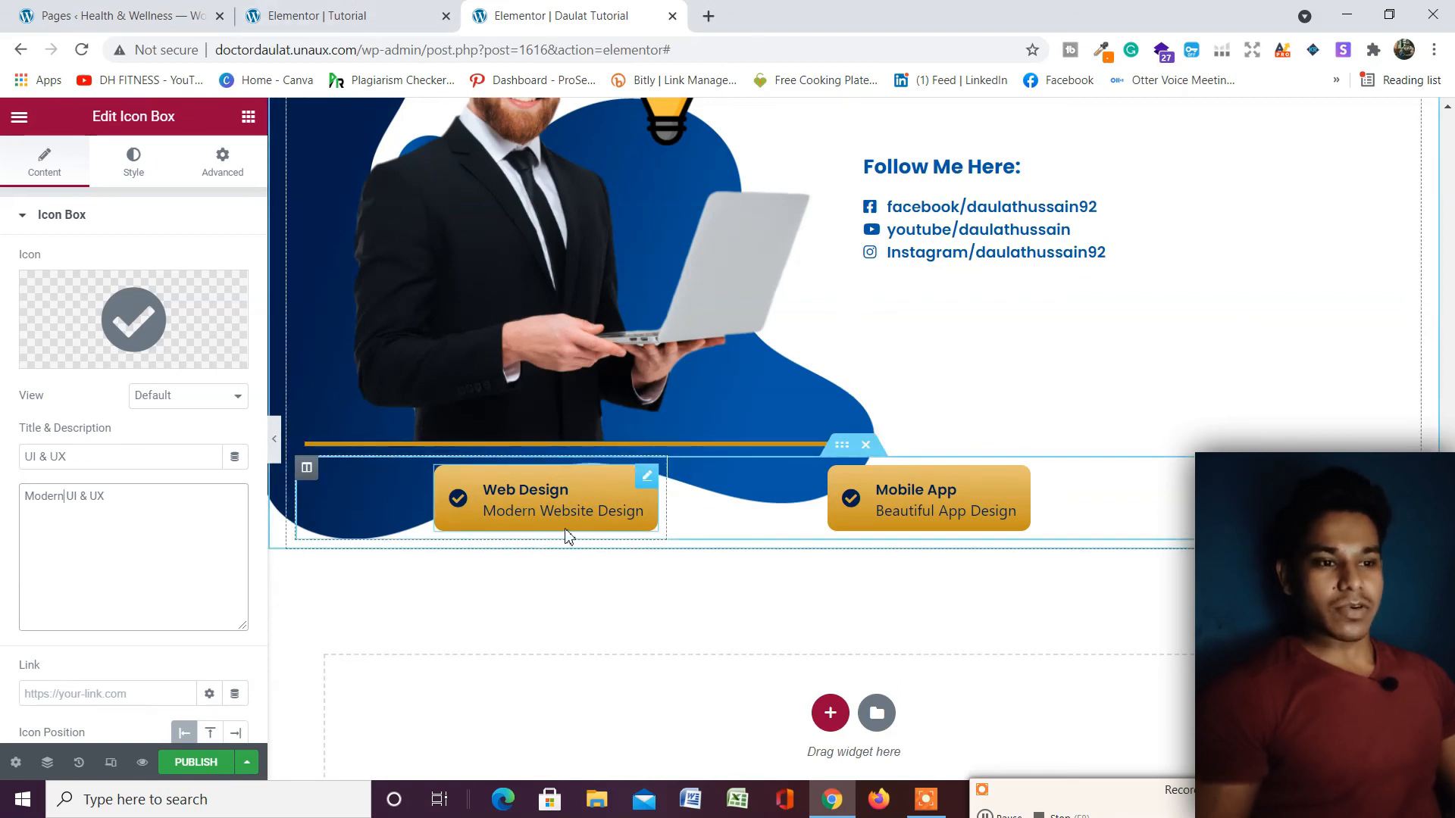
# Switch to the Tutorial page and inspect the title typography settings of its "Web Design" icon box.
pyautogui.click(341, 16)
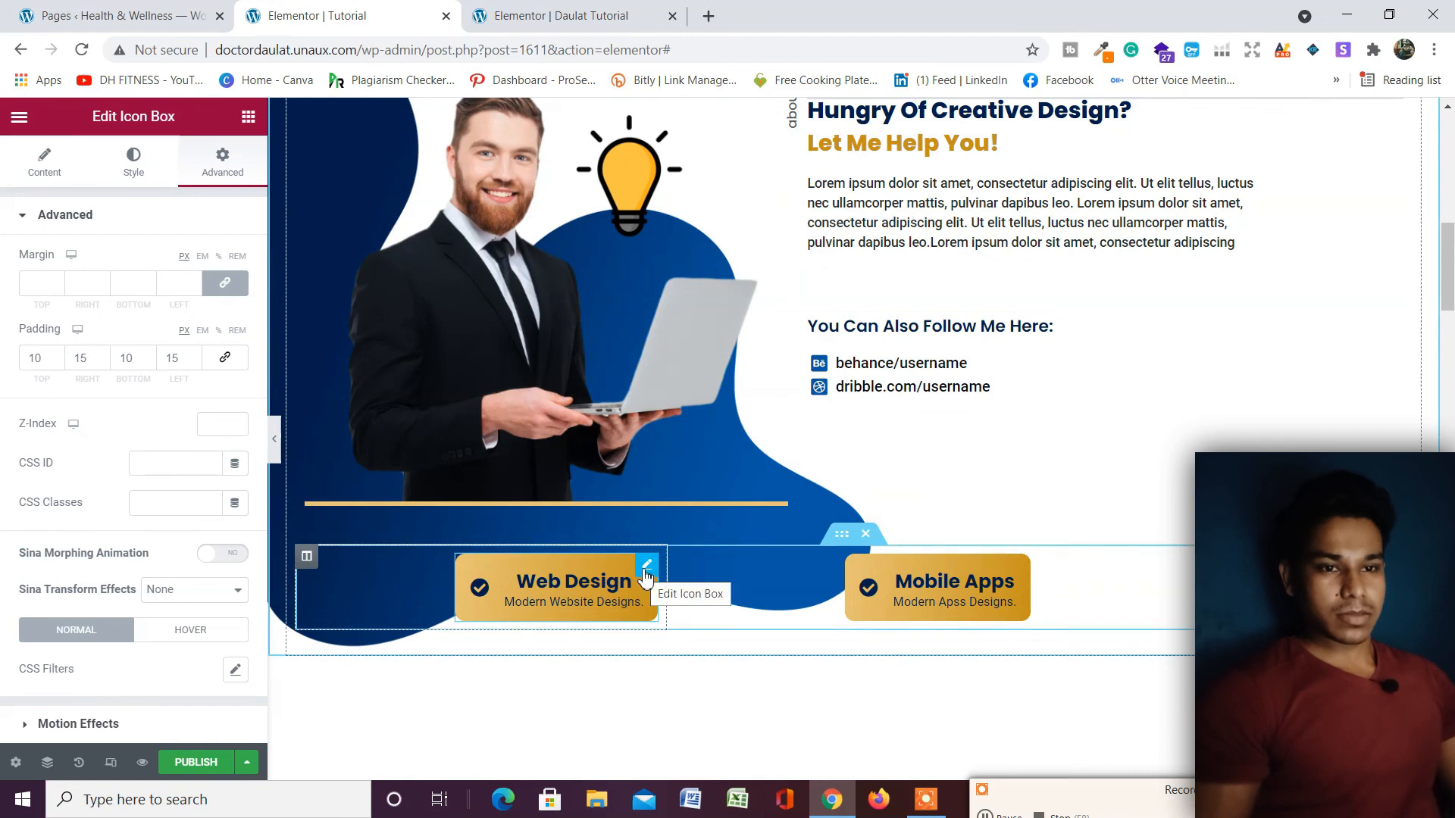
pyautogui.click(645, 573)
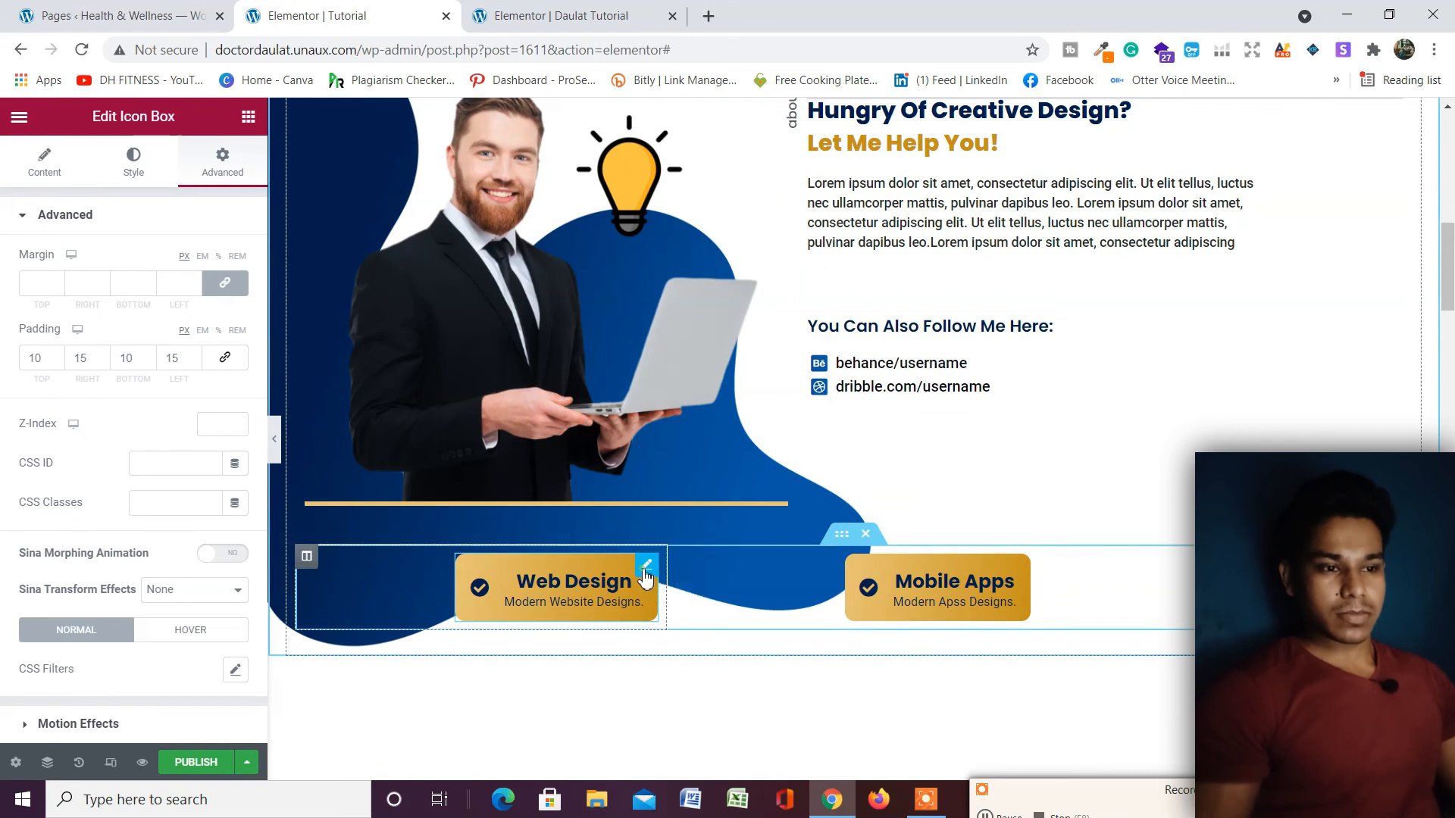
pyautogui.click(137, 170)
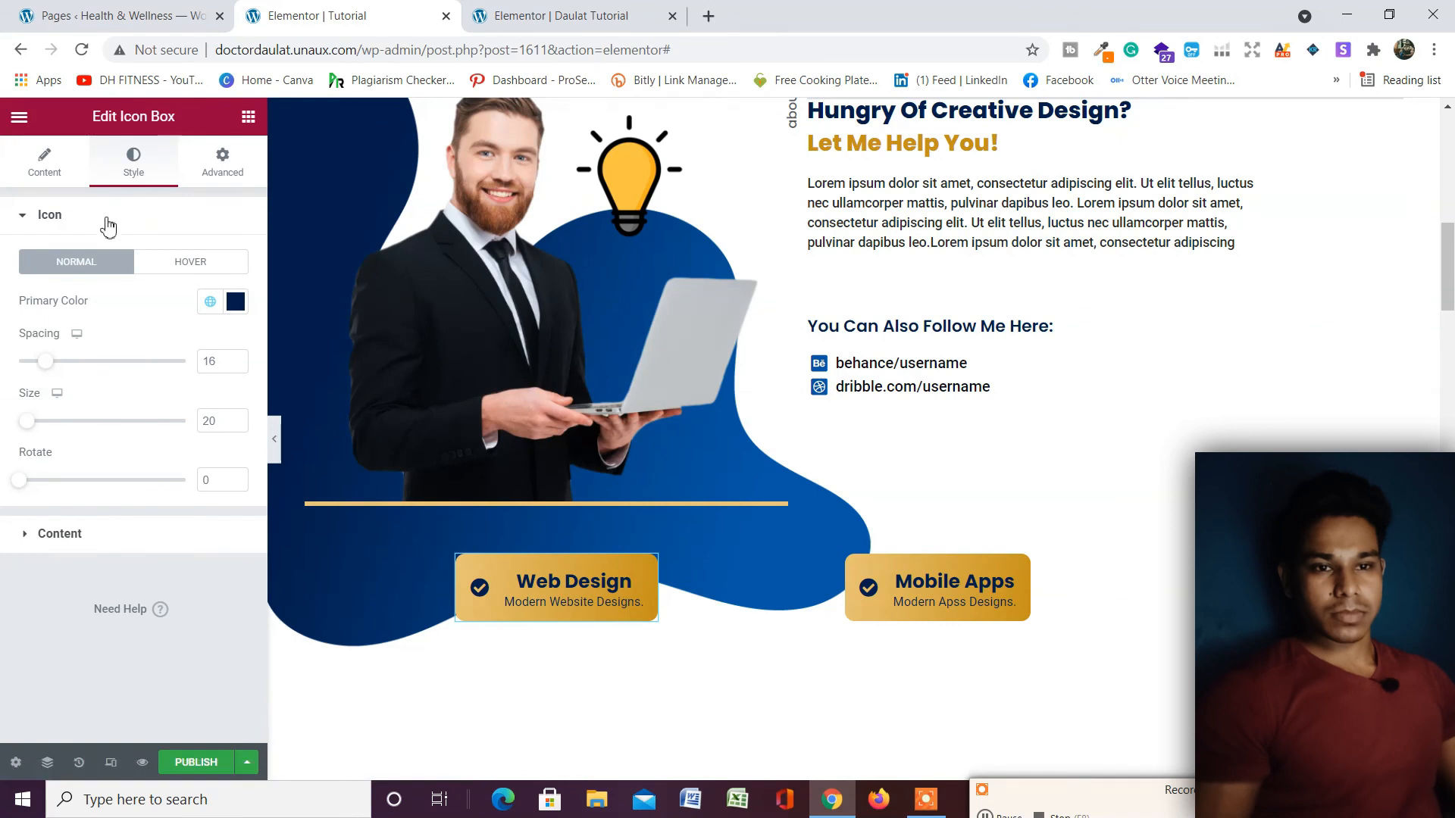
pyautogui.click(192, 537)
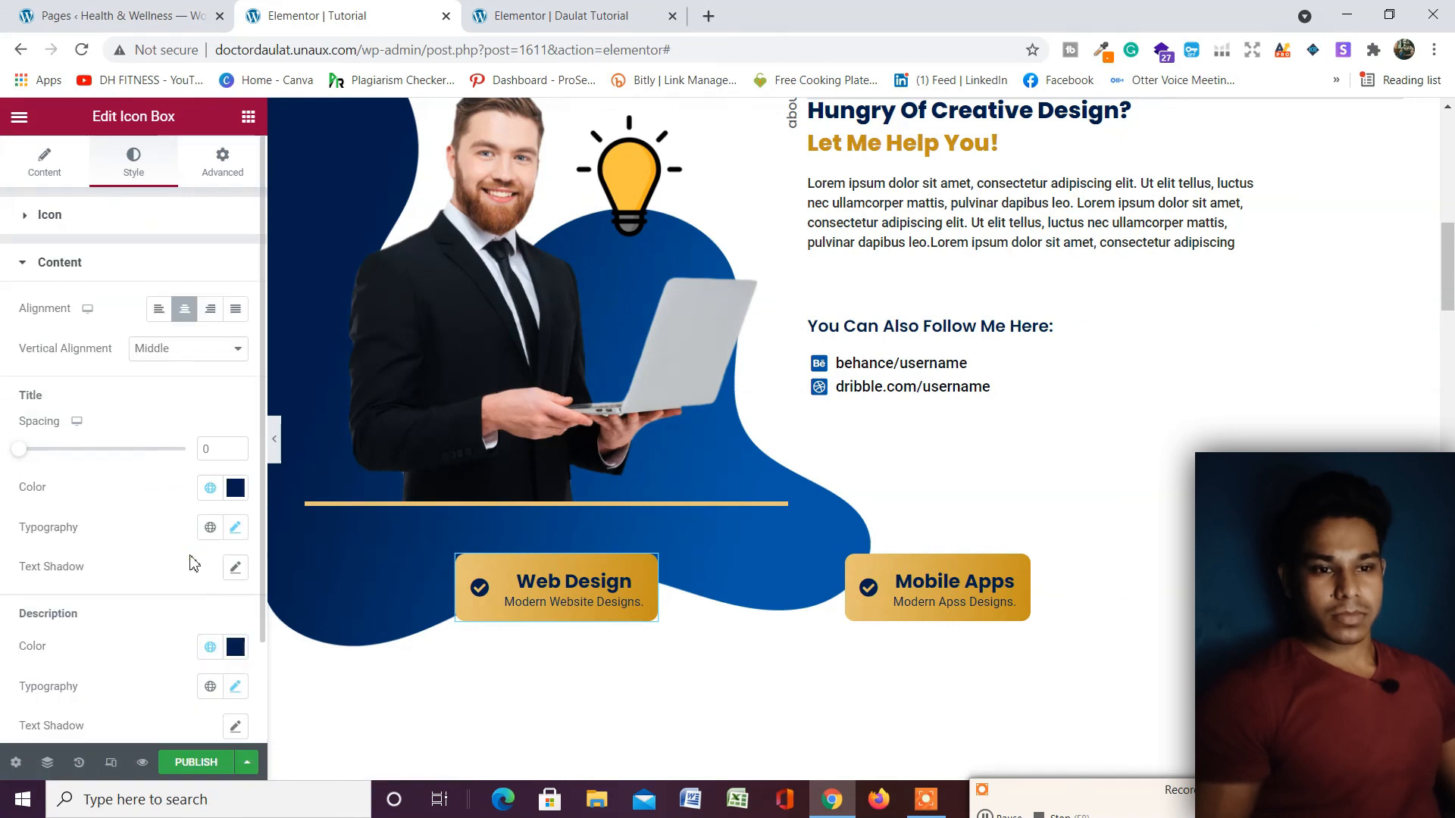
pyautogui.click(237, 528)
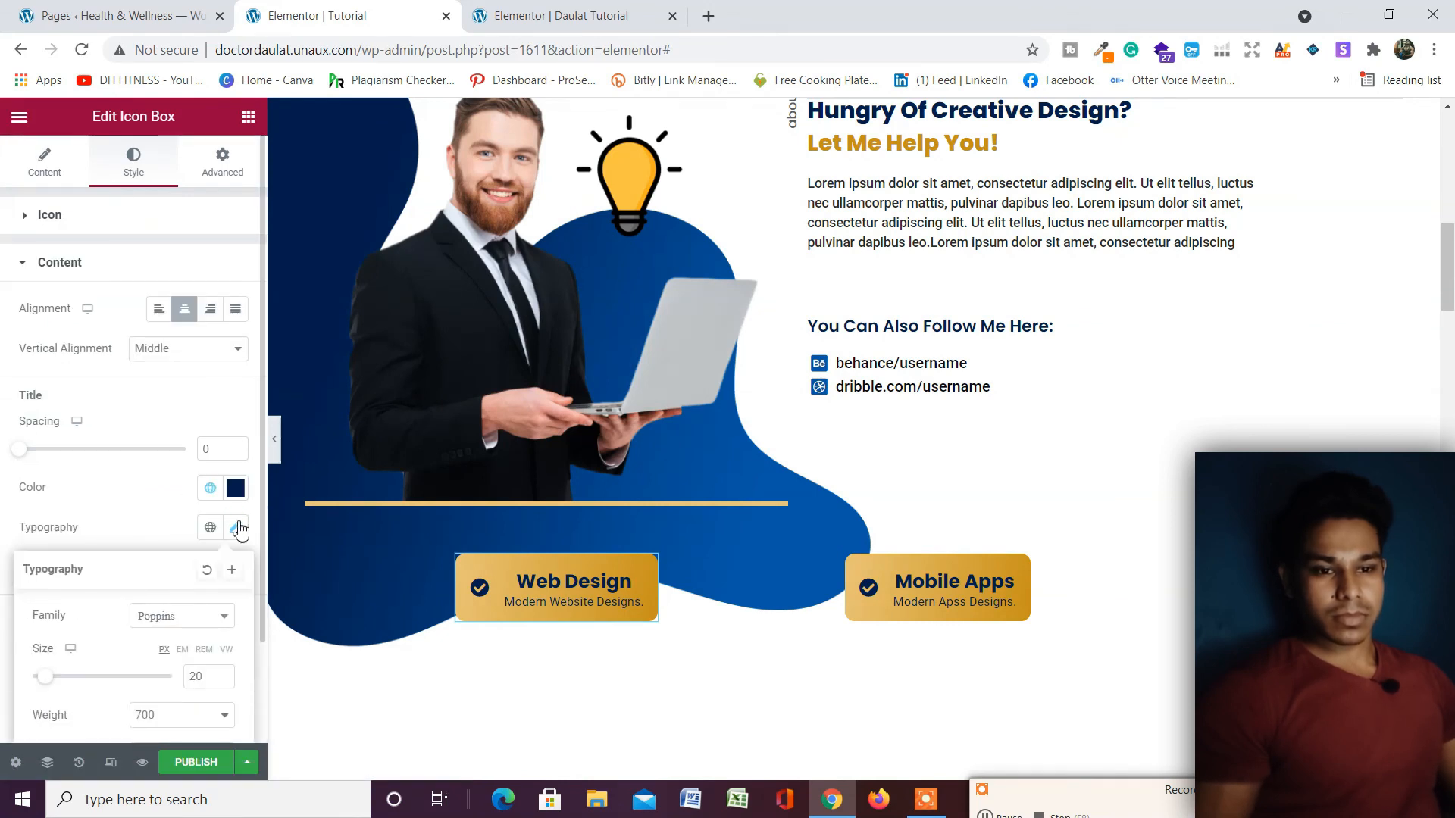
# Back on the Daulat Tutorial page, set the "Web Design" icon box's title typography to size 20 px and weight 800.
pyautogui.click(576, 19)
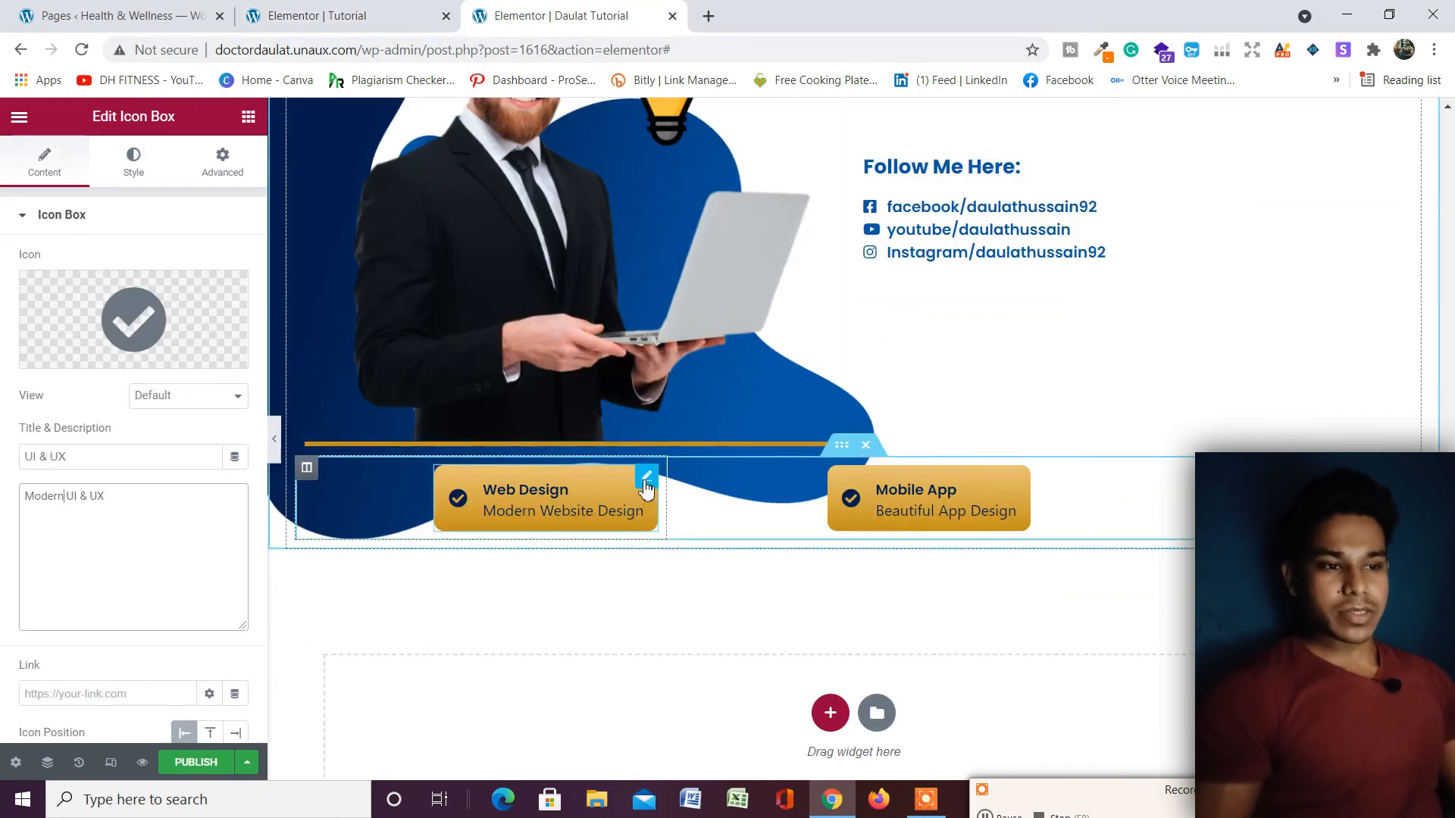
pyautogui.click(646, 485)
pyautogui.click(134, 171)
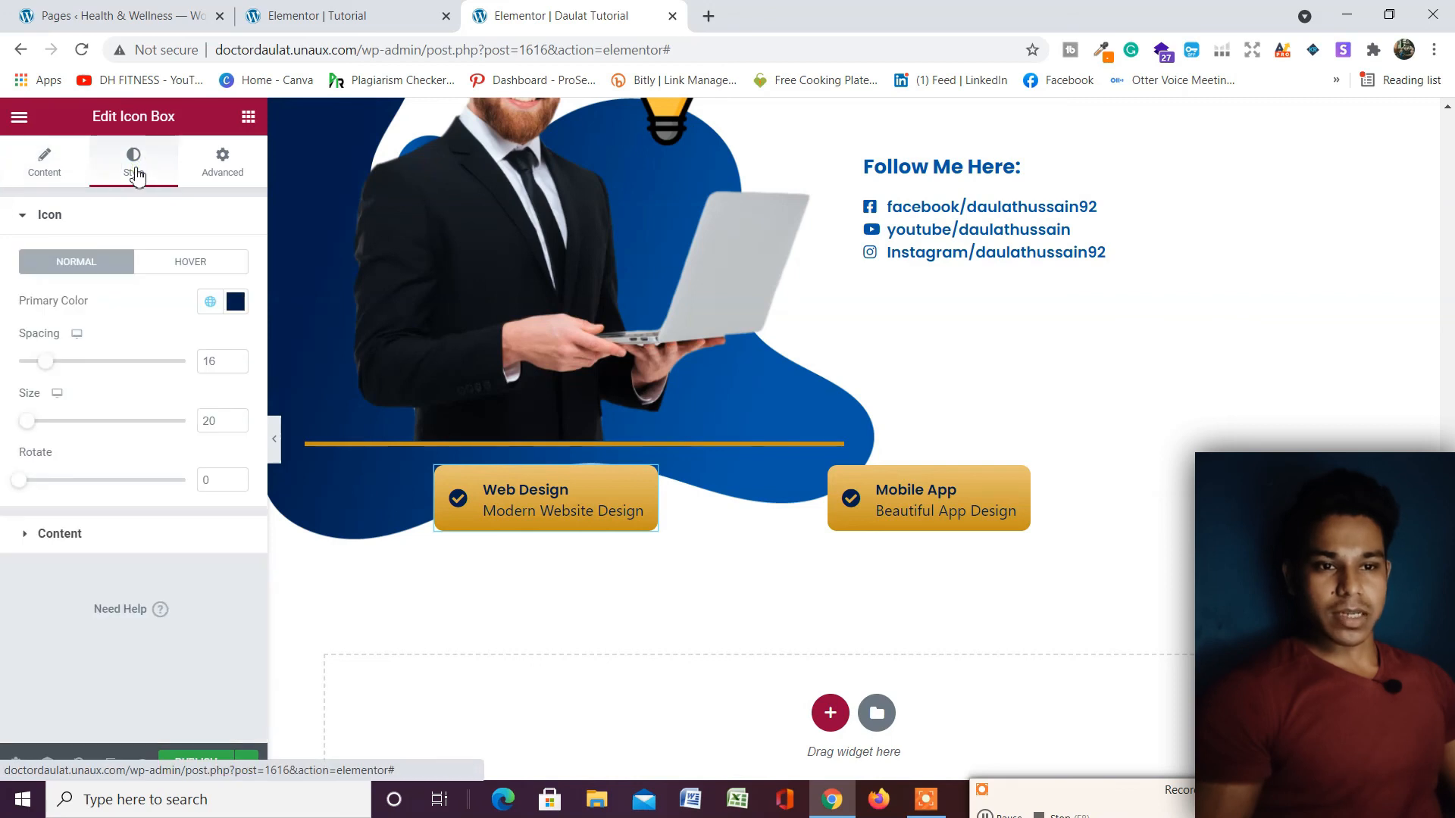
pyautogui.click(130, 533)
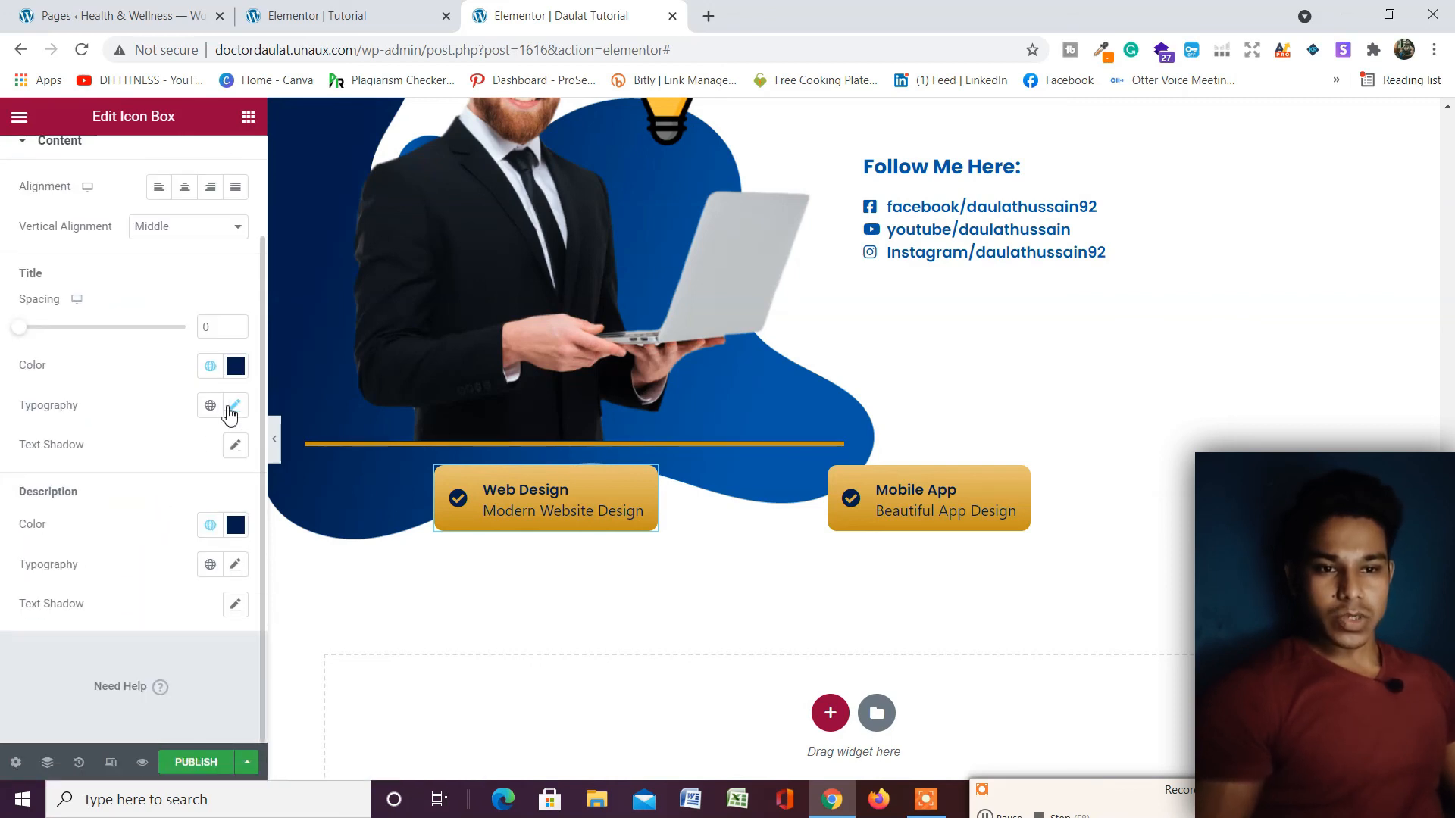
pyautogui.click(236, 408)
pyautogui.click(222, 553)
pyautogui.click(222, 554)
pyautogui.click(222, 553)
pyautogui.click(222, 554)
pyautogui.click(222, 553)
pyautogui.click(212, 594)
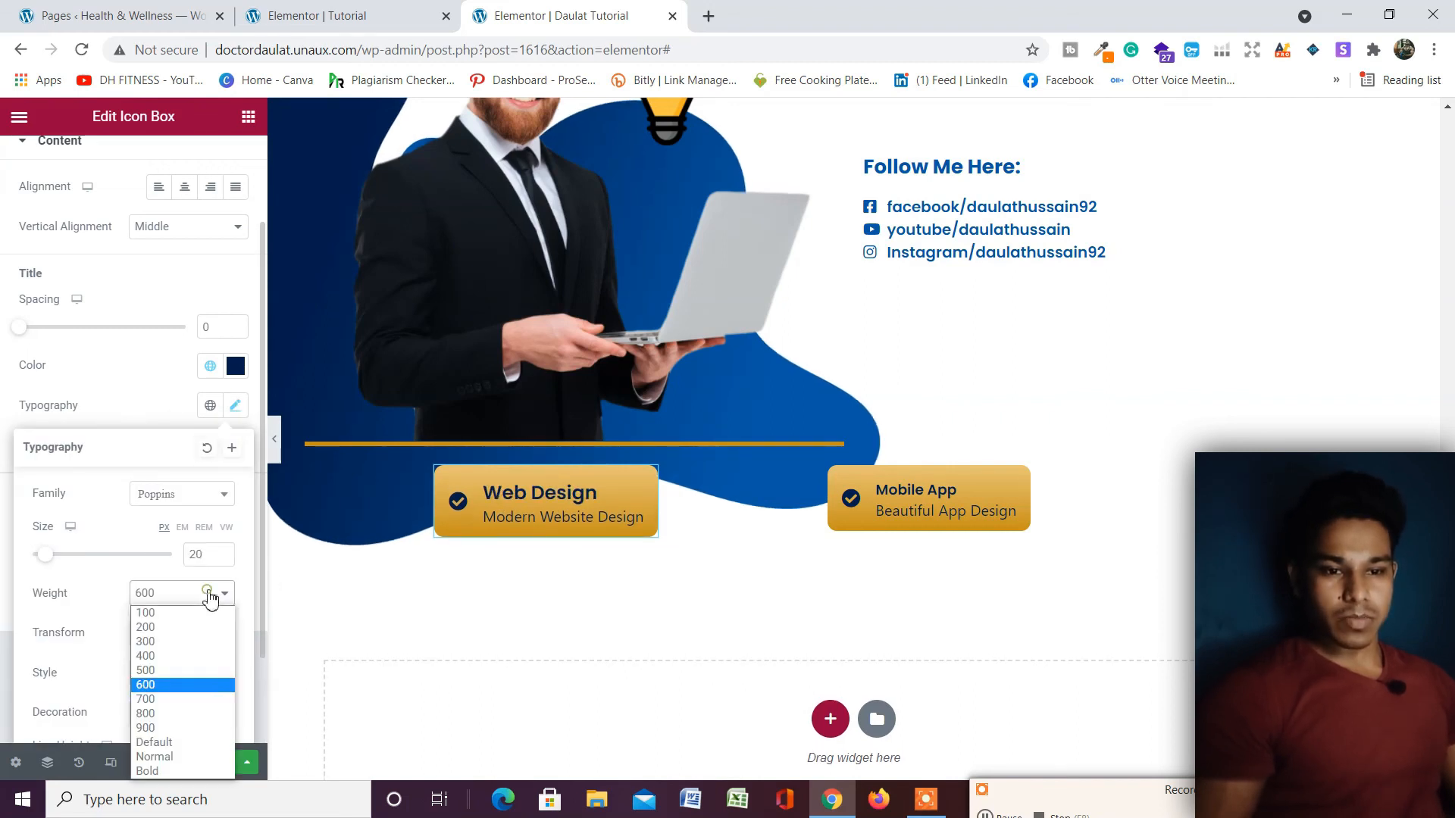
pyautogui.click(184, 713)
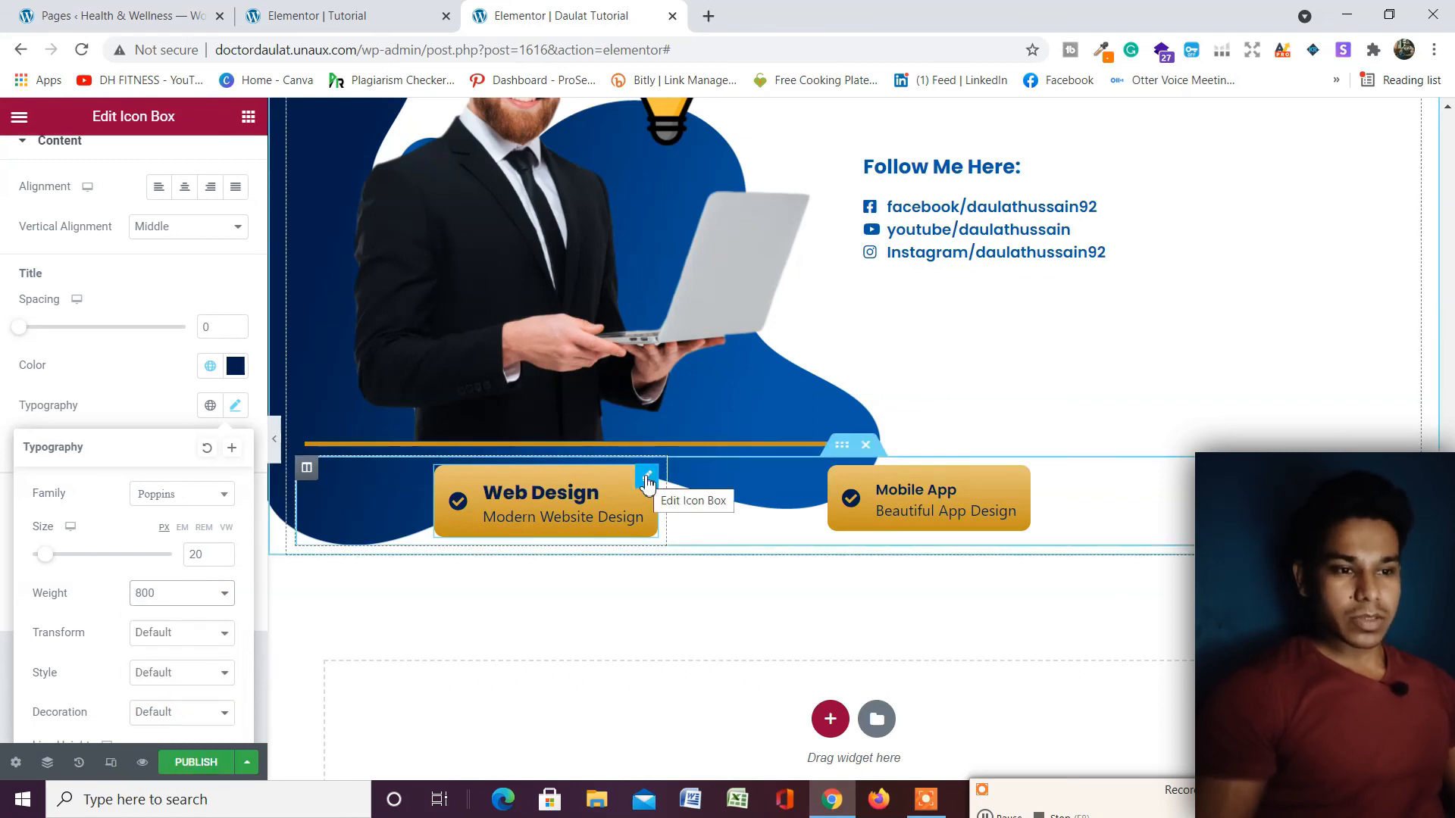
# Copy the "Web Design" icon box and paste its style onto the "Mobile App" icon box.
pyautogui.rightClick(651, 489)
pyautogui.click(689, 561)
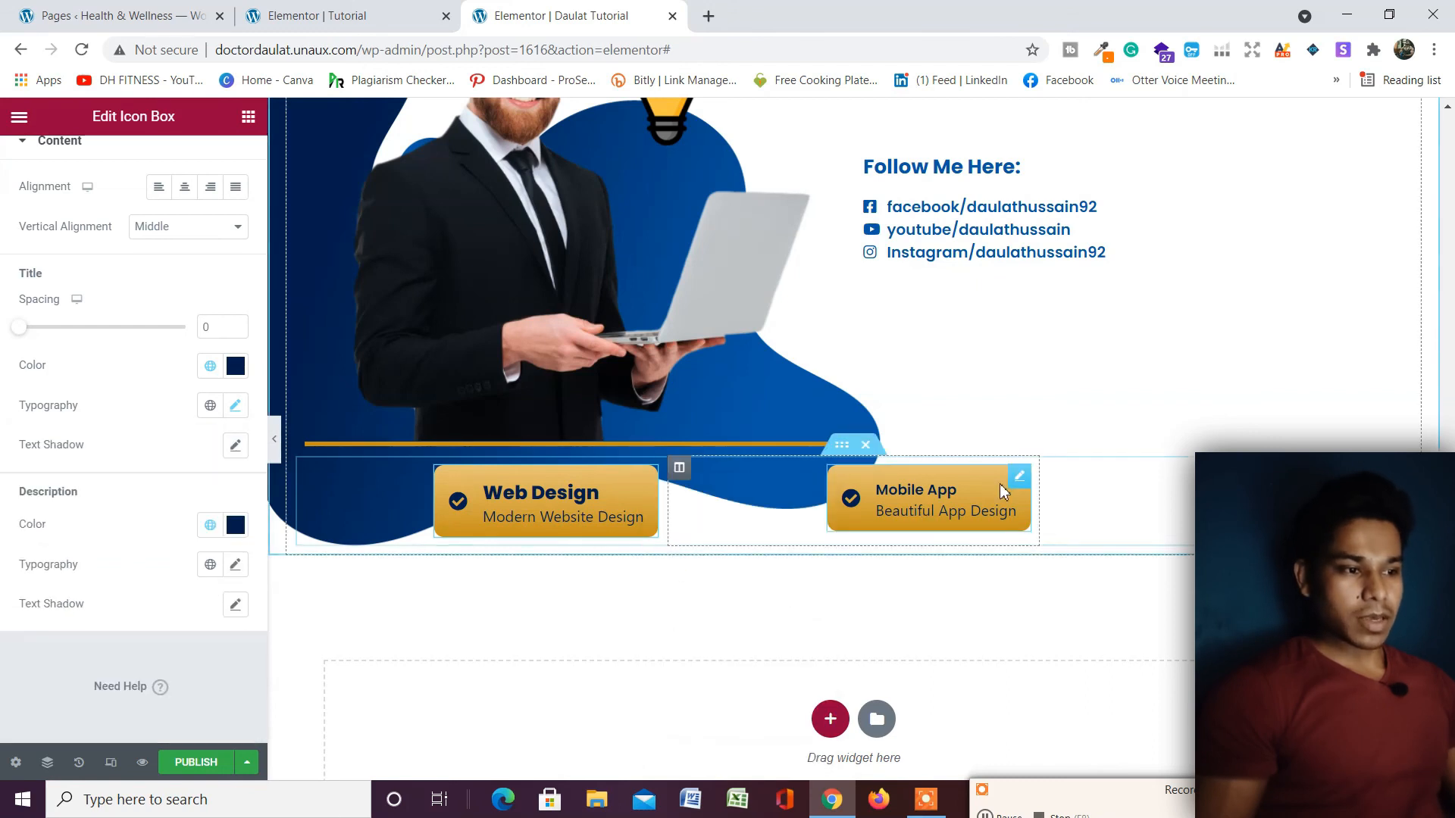
pyautogui.rightClick(1024, 483)
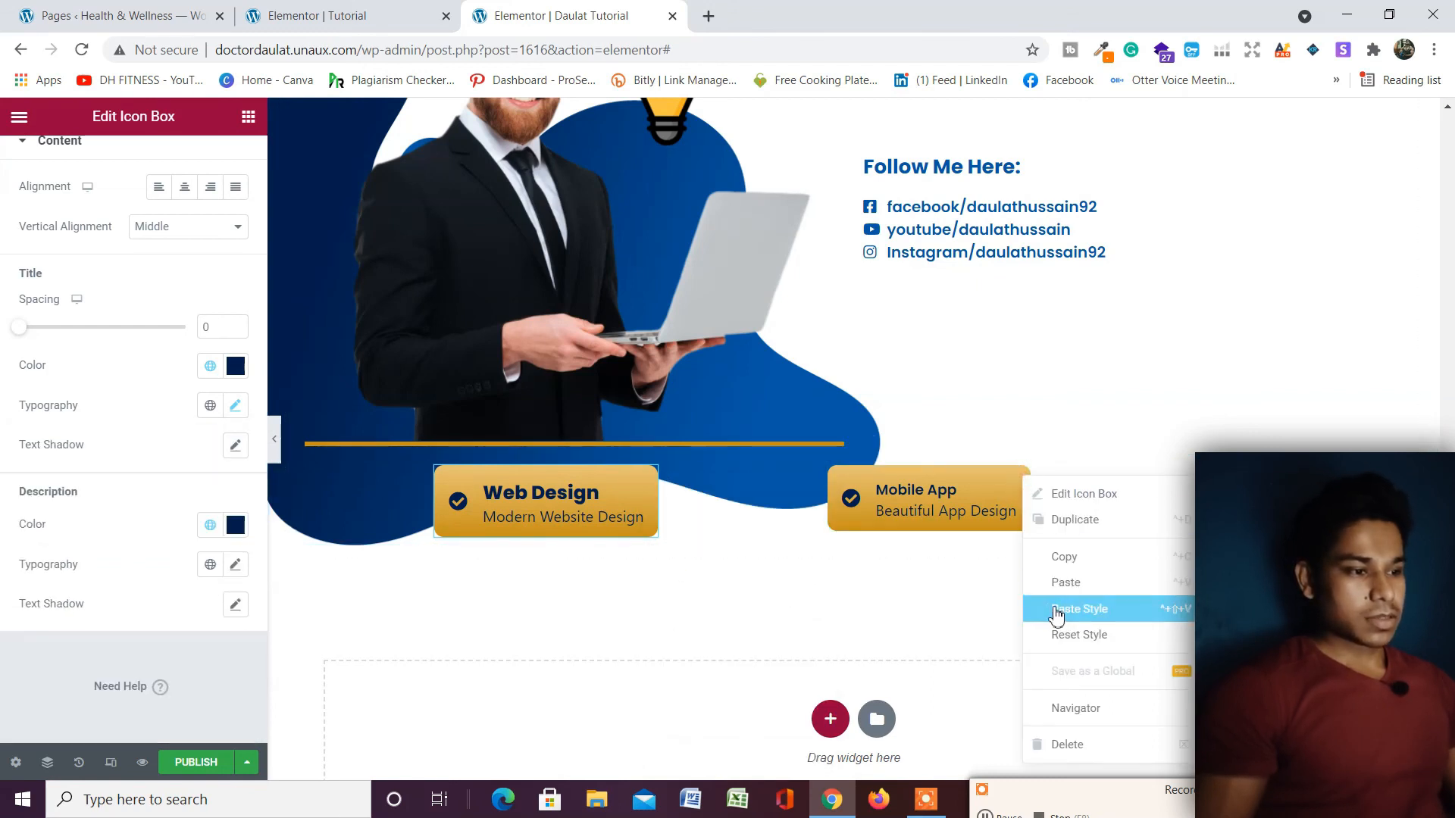
pyautogui.click(1059, 611)
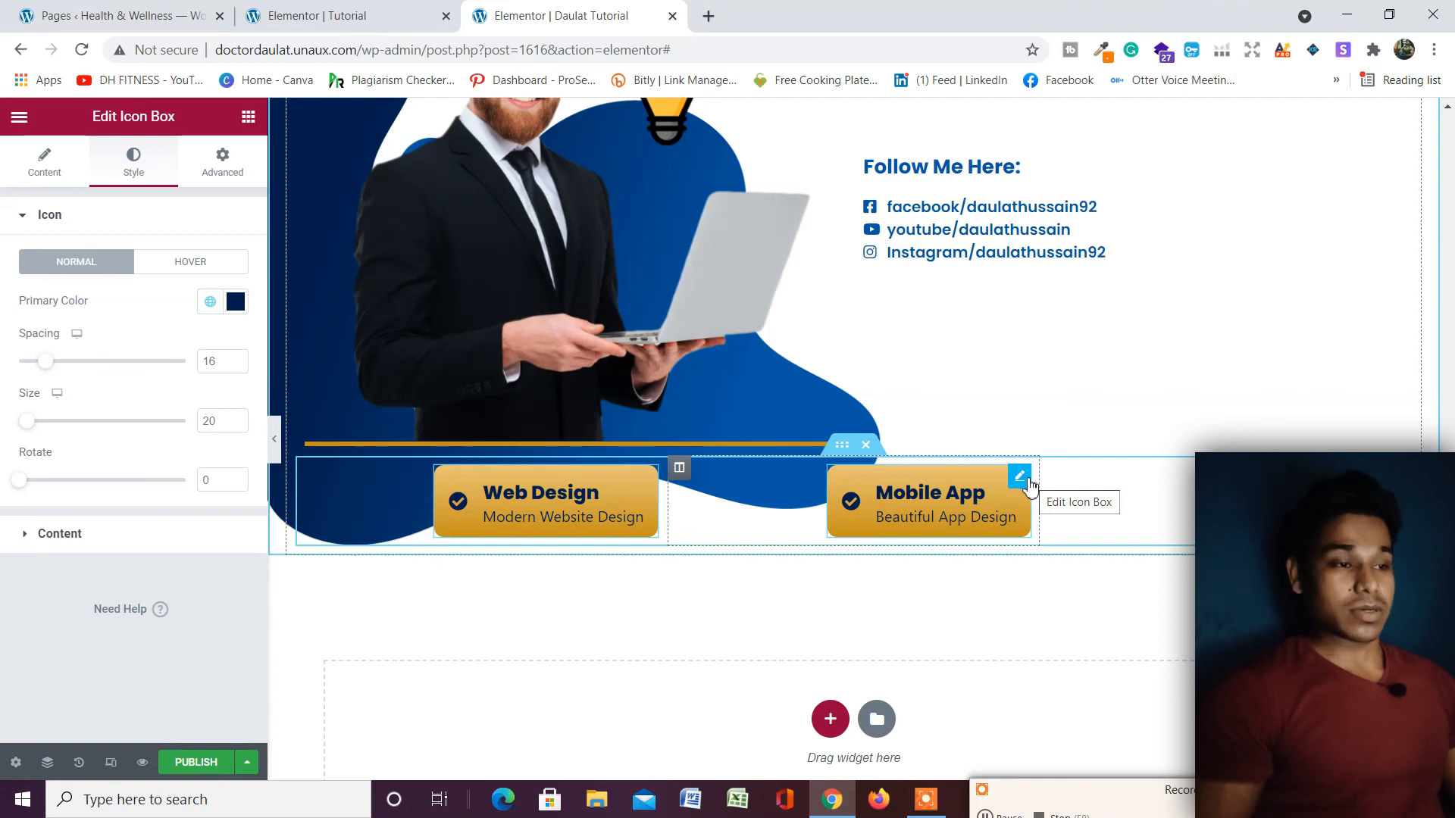
# Hide the editor panel and review the page from the hero section down to the service icon boxes.
pyautogui.scroll(2, 833, 288)
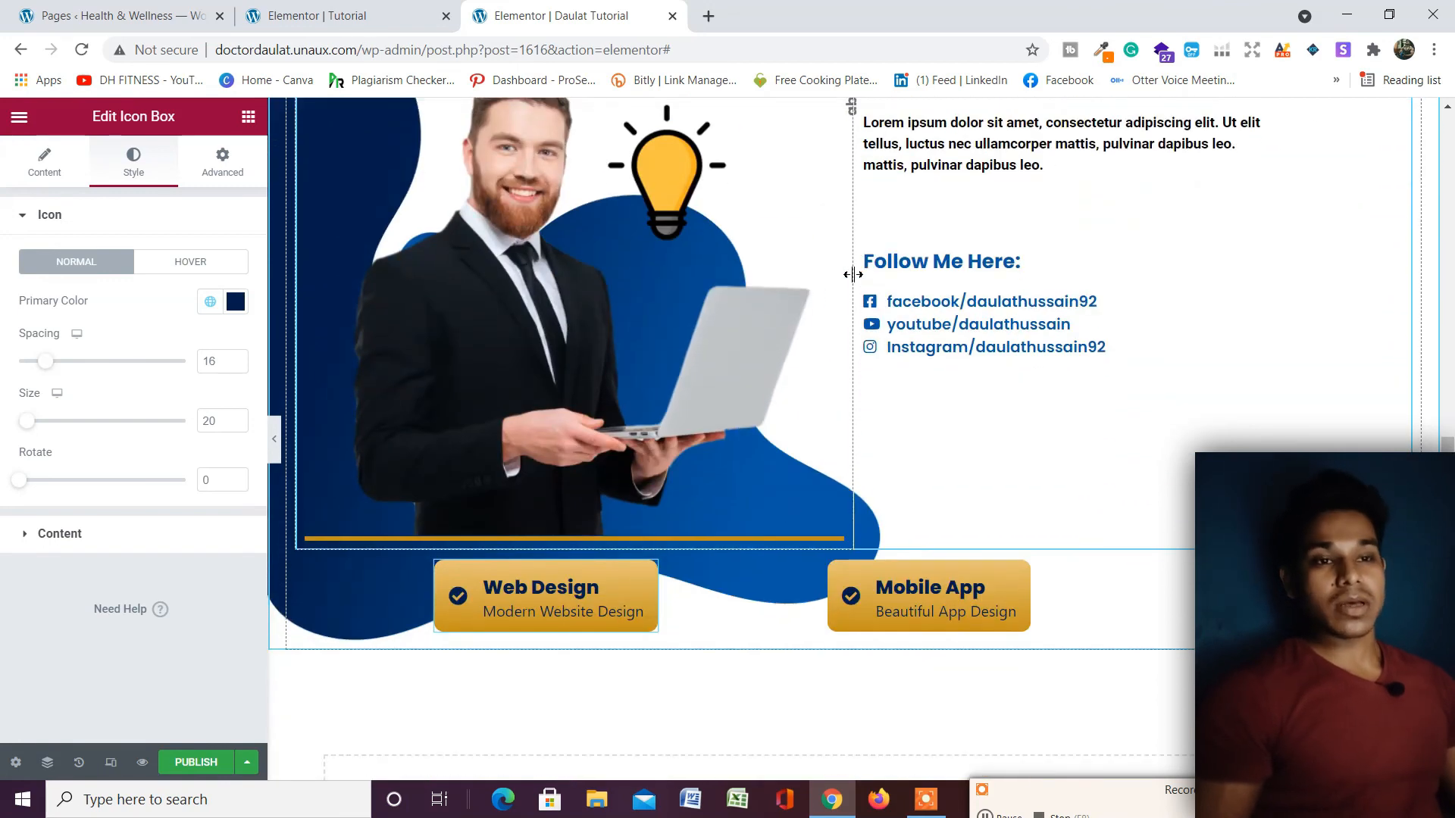
pyautogui.scroll(3, 852, 274)
pyautogui.scroll(-3, 852, 285)
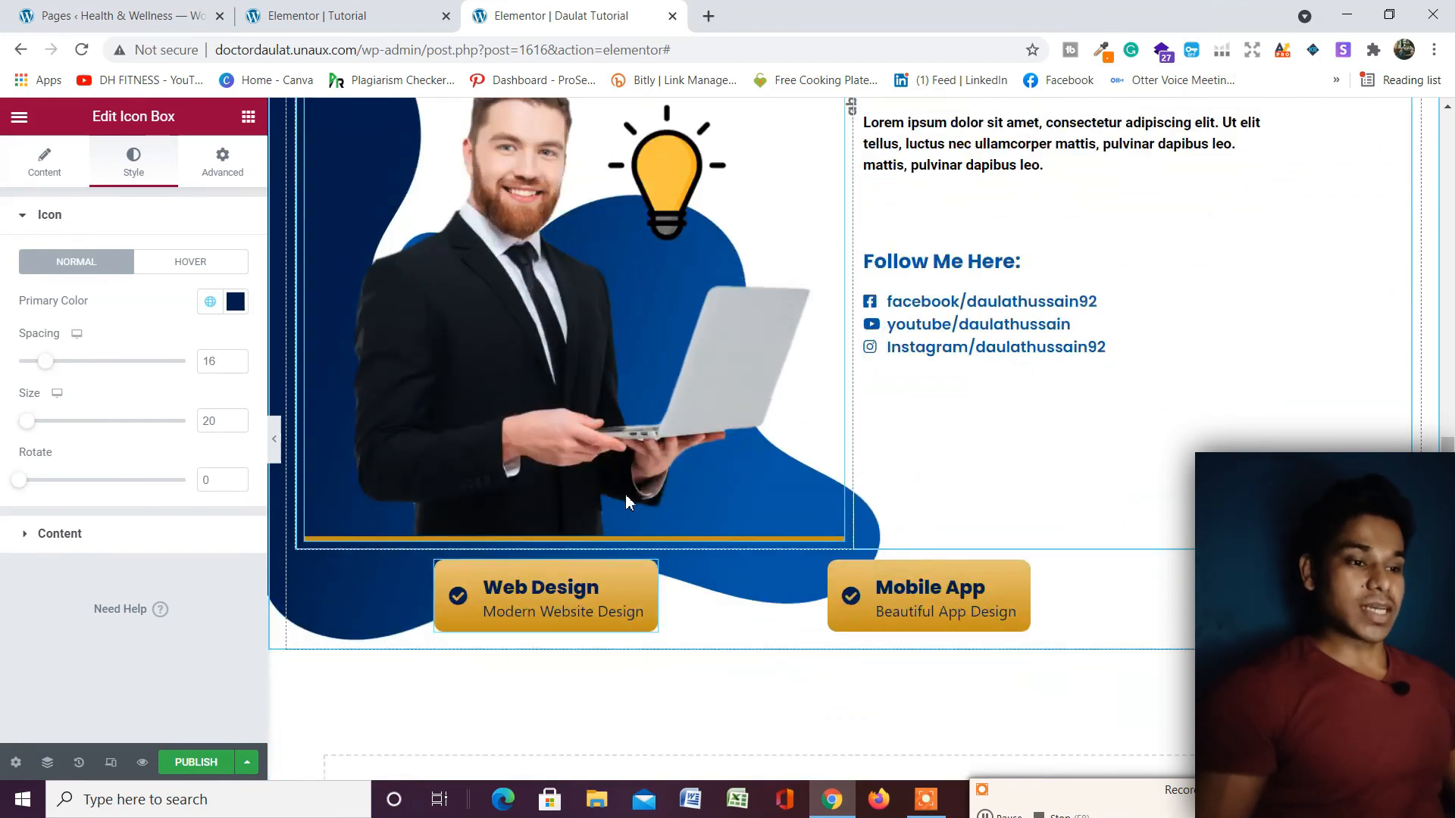
pyautogui.scroll(3, 853, 401)
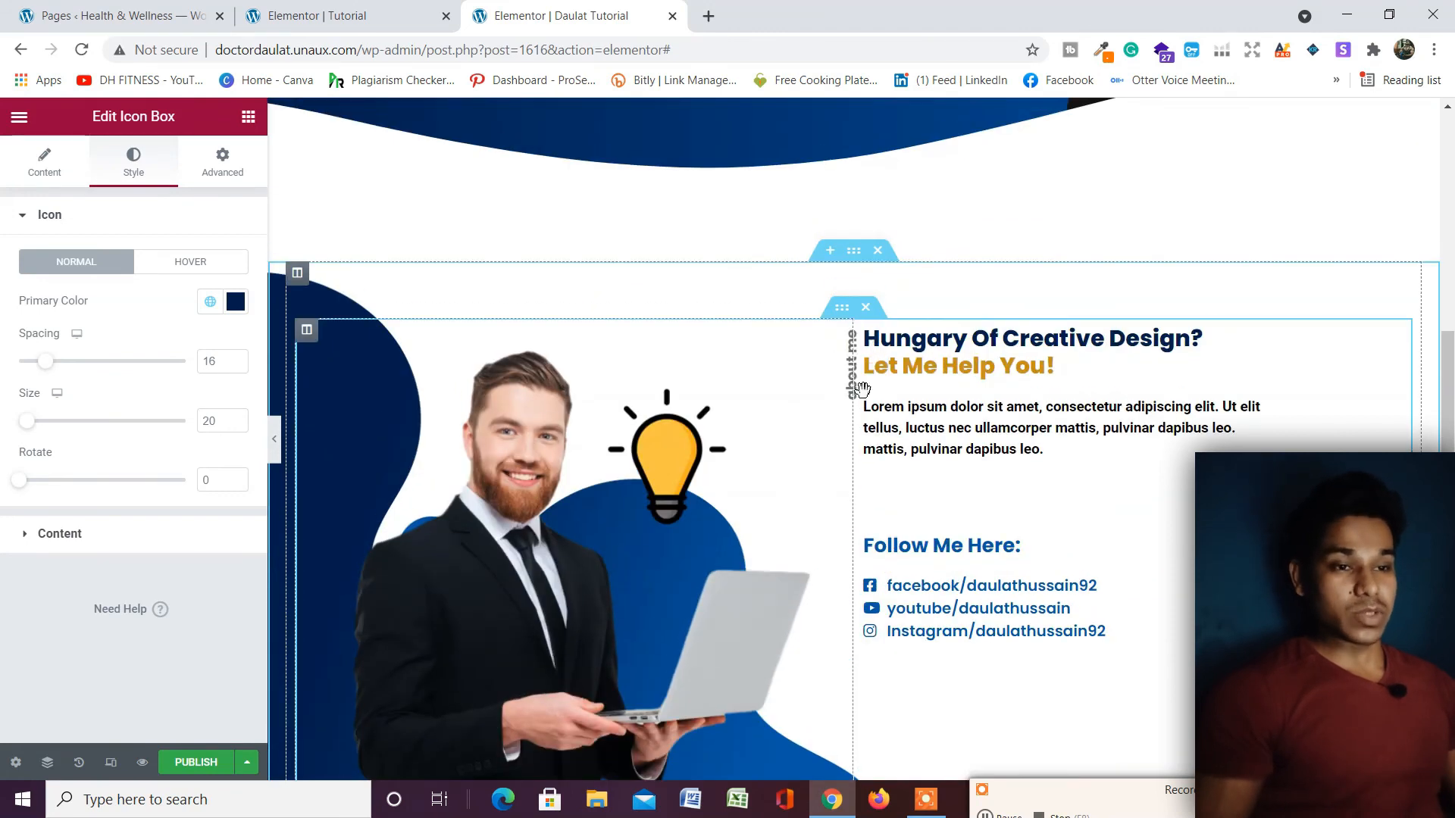
pyautogui.scroll(-3, 699, 485)
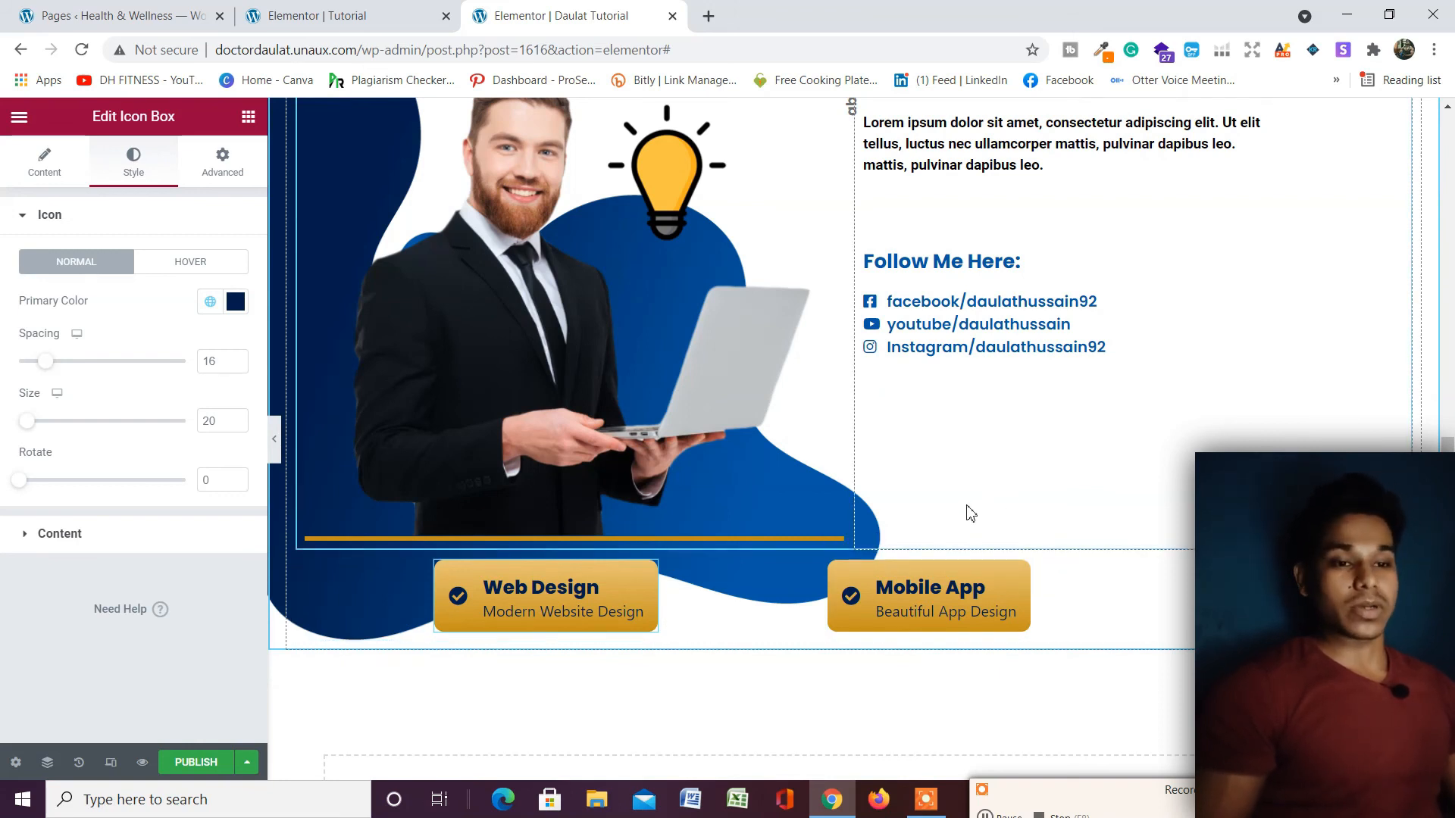
pyautogui.scroll(3, 984, 454)
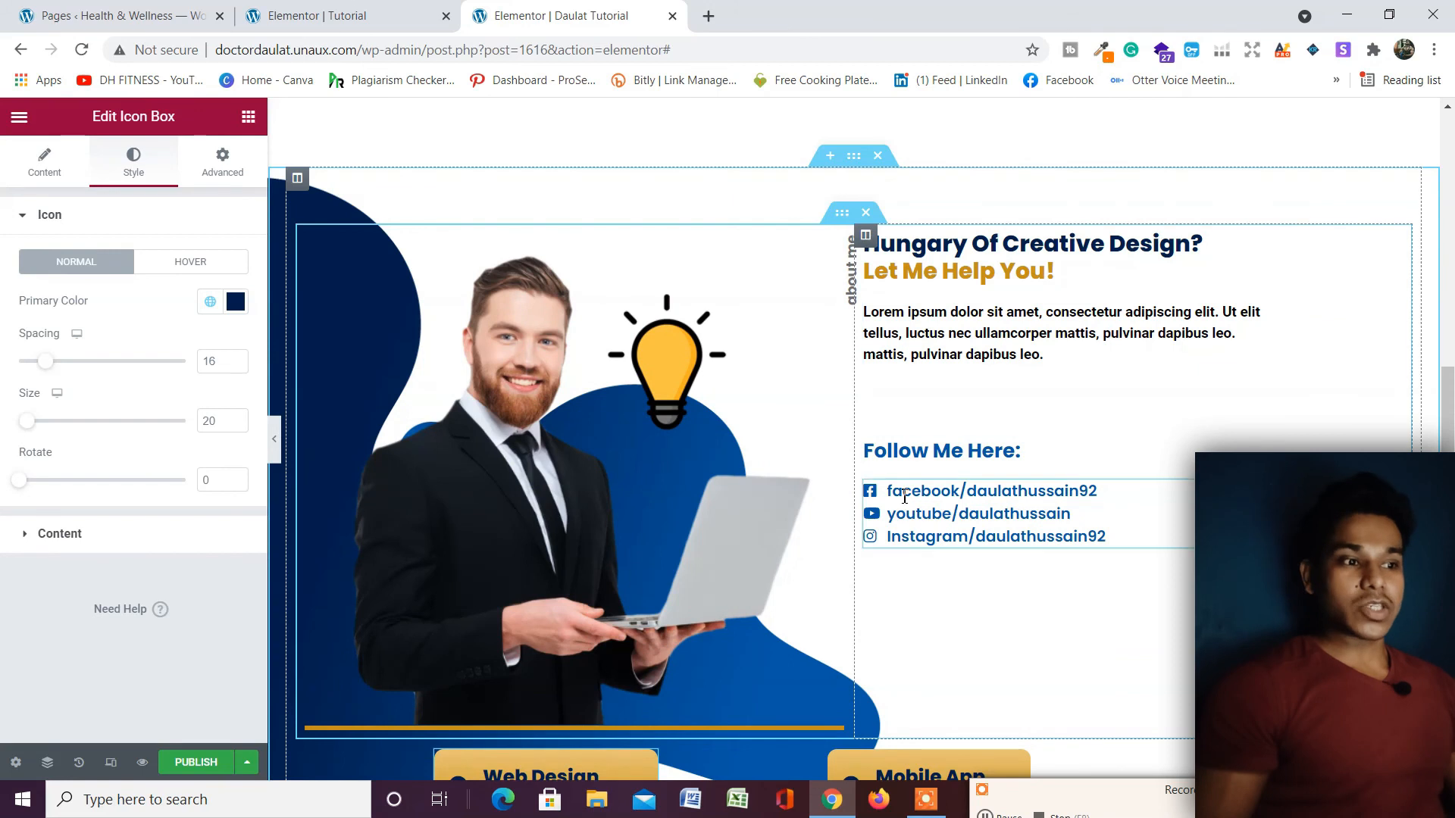
pyautogui.click(274, 441)
pyautogui.scroll(5, 852, 316)
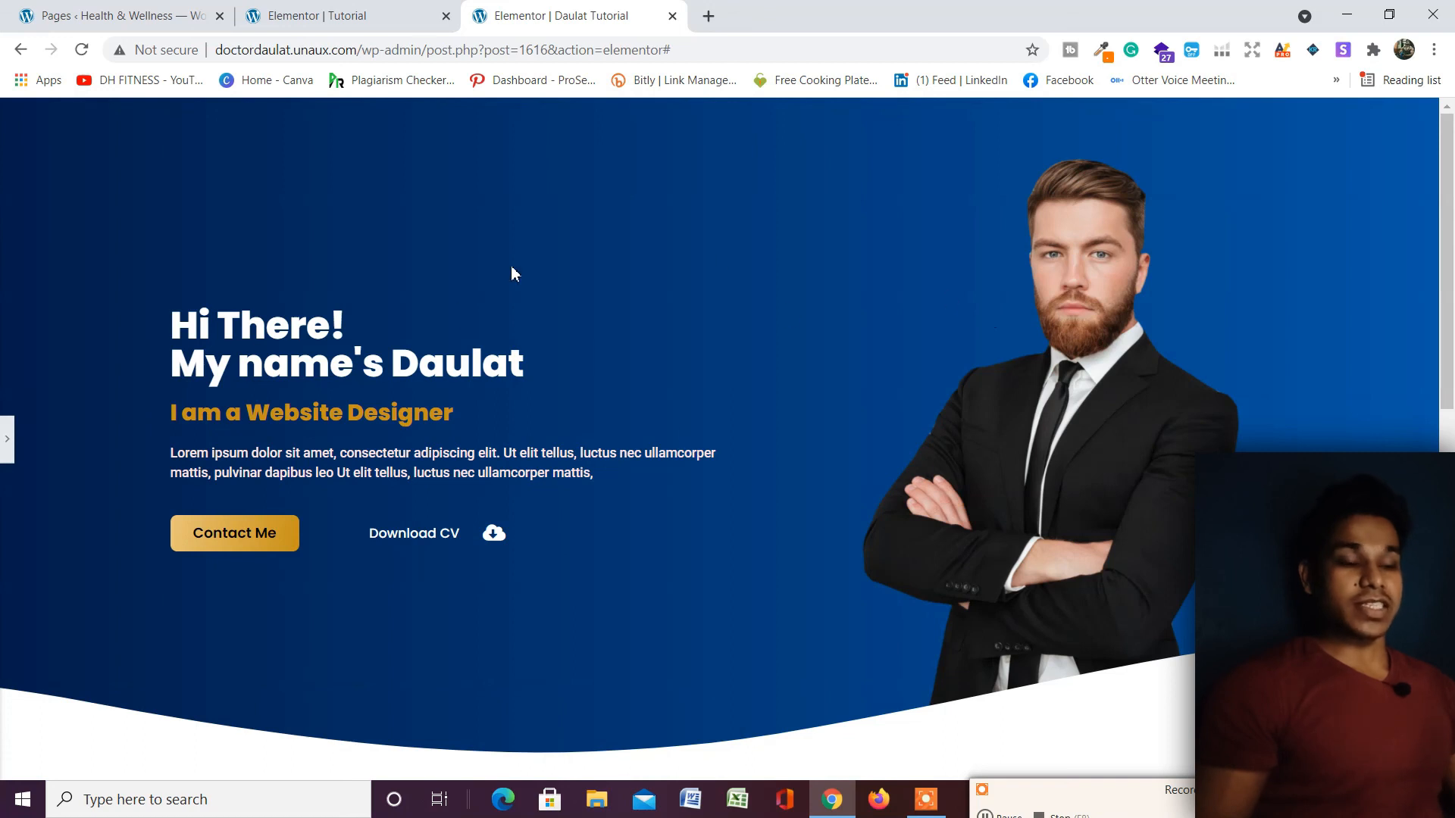
pyautogui.scroll(-9, 1008, 303)
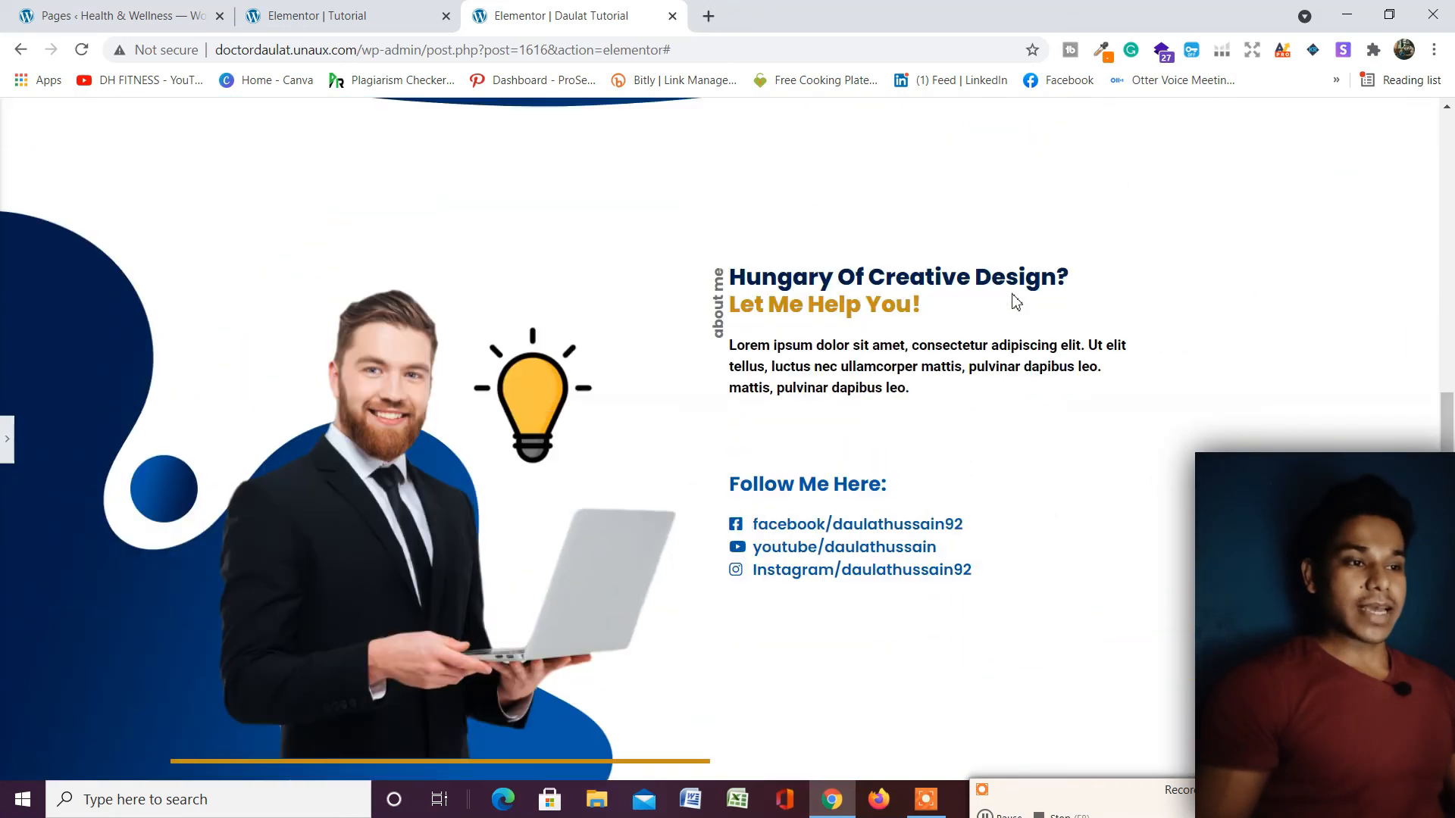
pyautogui.scroll(-1, 1016, 299)
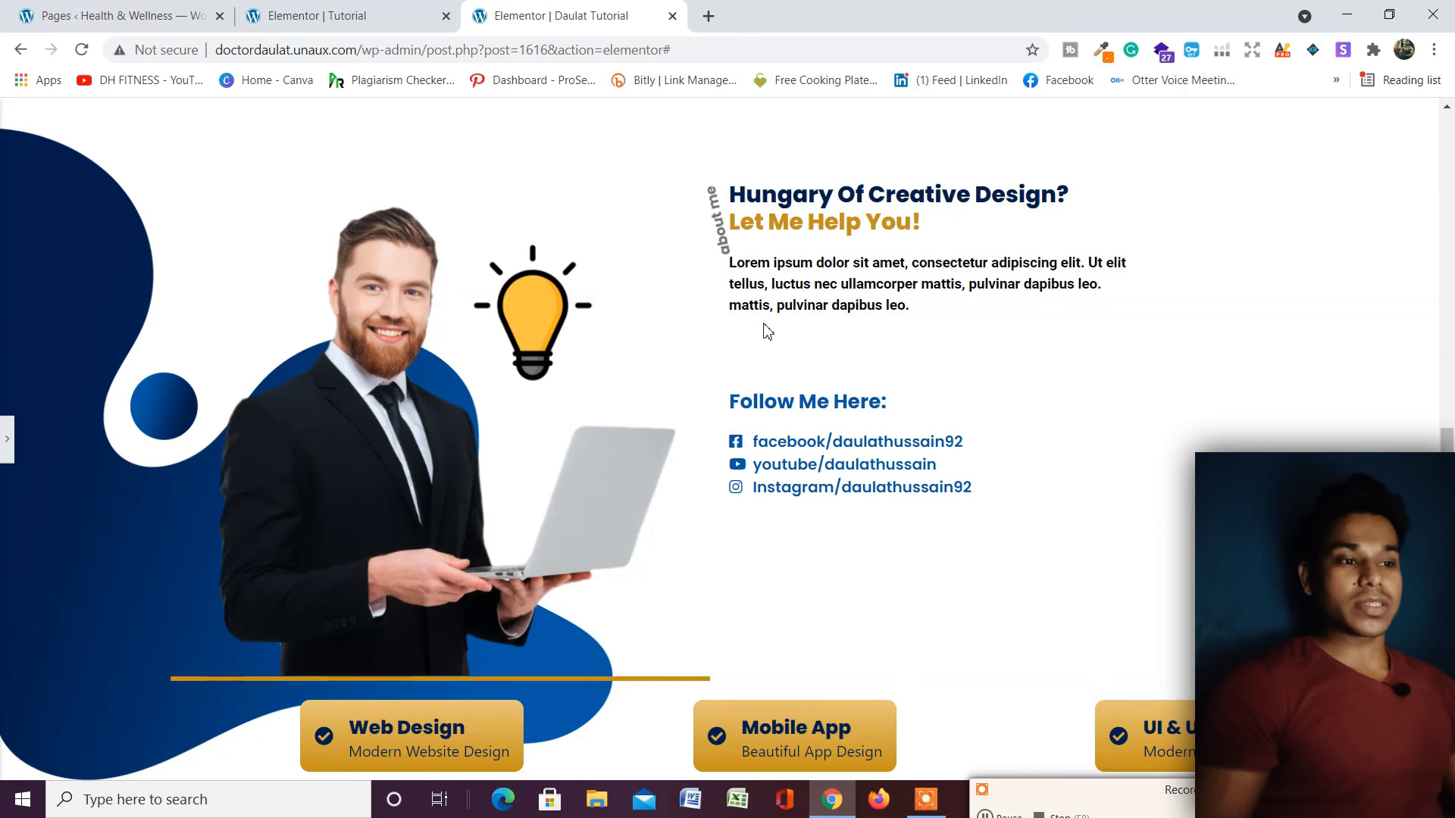